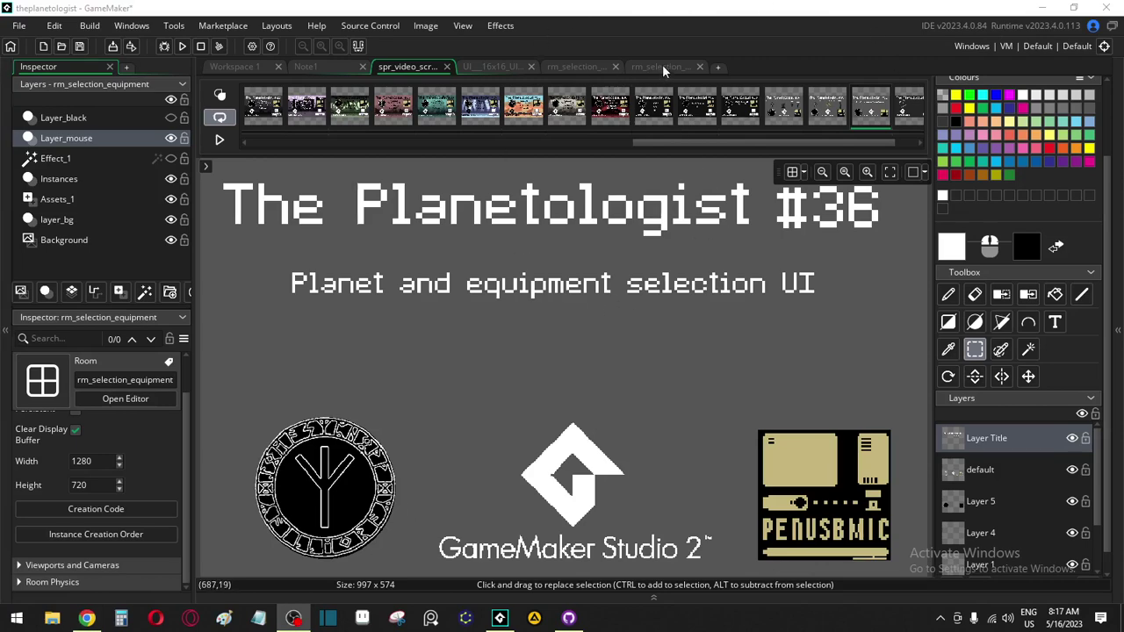
Examine the 16x16 UI sprite sheet and the planet and equipment selection rooms
click(487, 71)
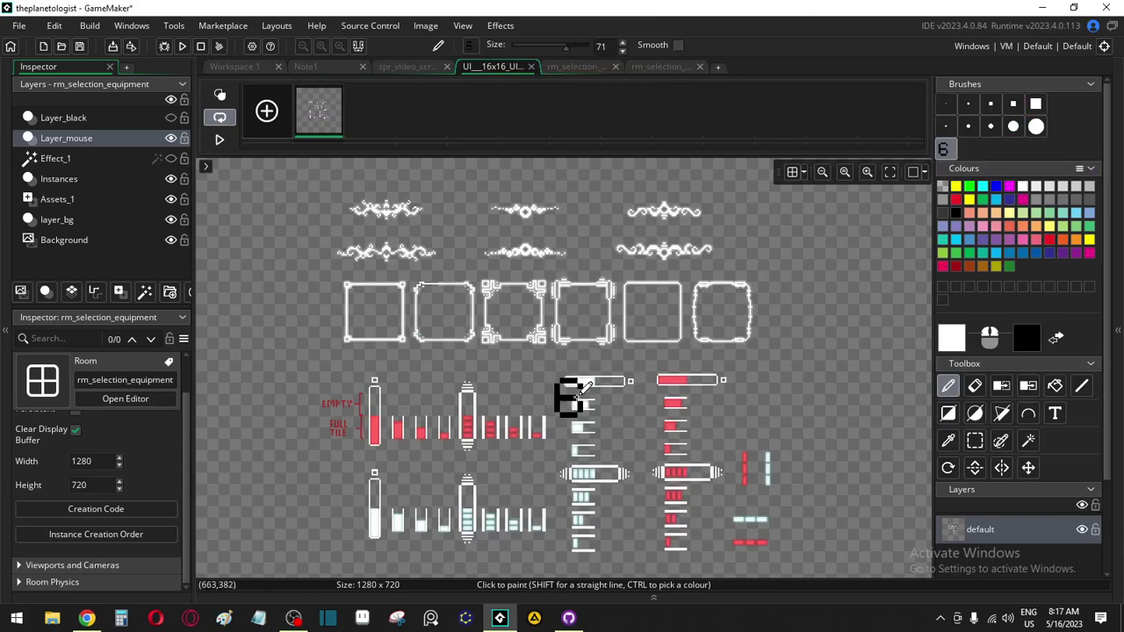
ctrl+scroll(575, 391, down, 3)
ctrl+scroll(579, 395, up, 1)
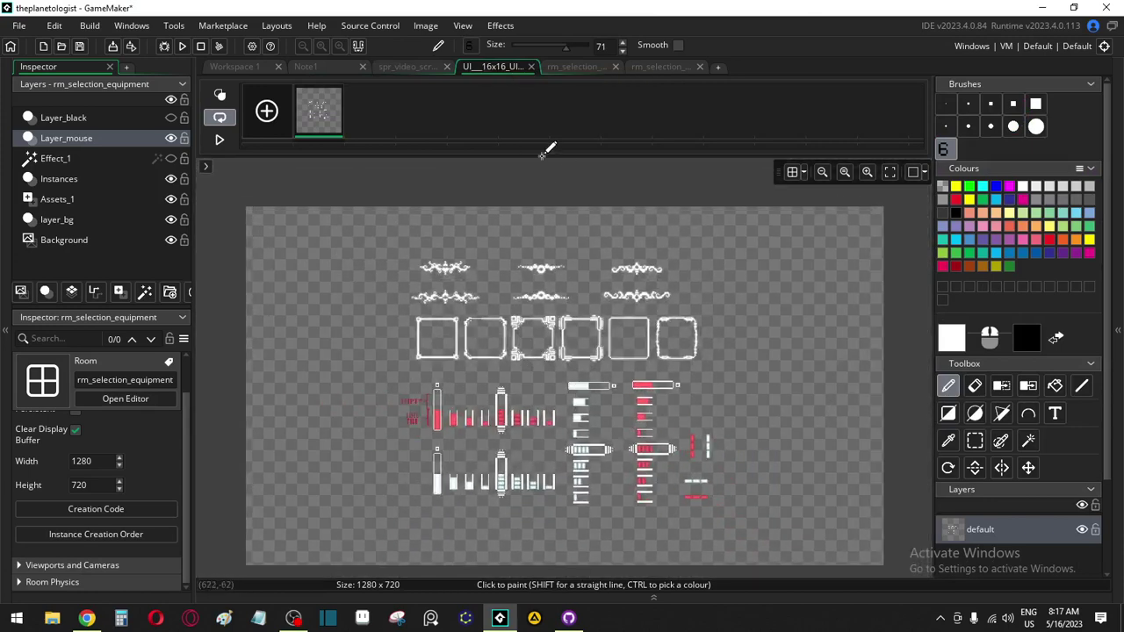
click(569, 68)
click(675, 67)
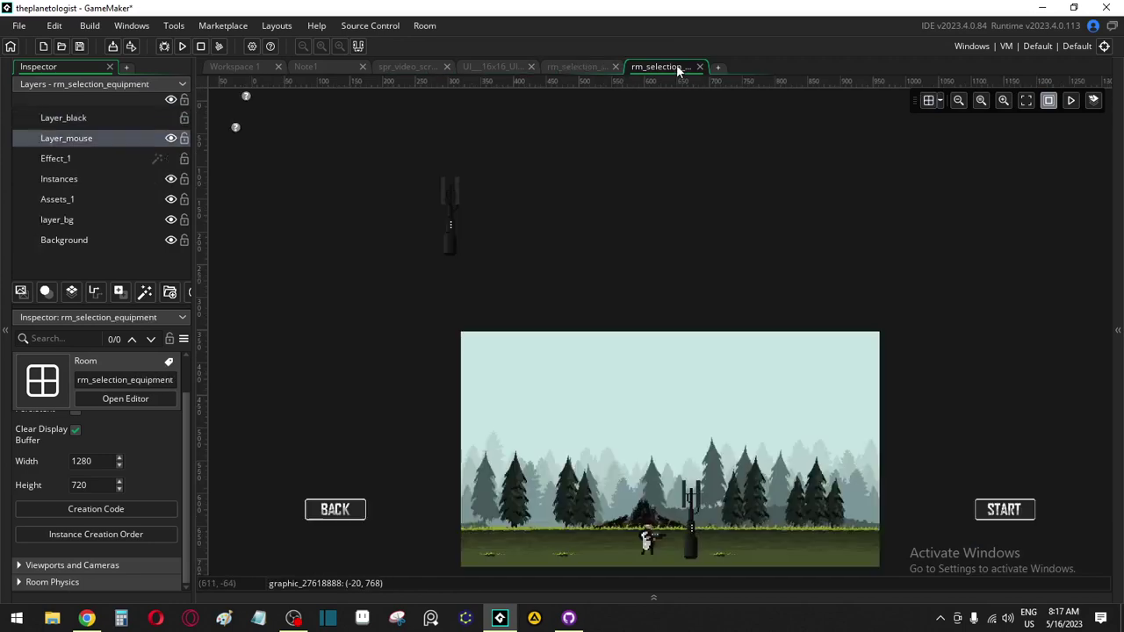
middle_drag(875, 380, 852, 325)
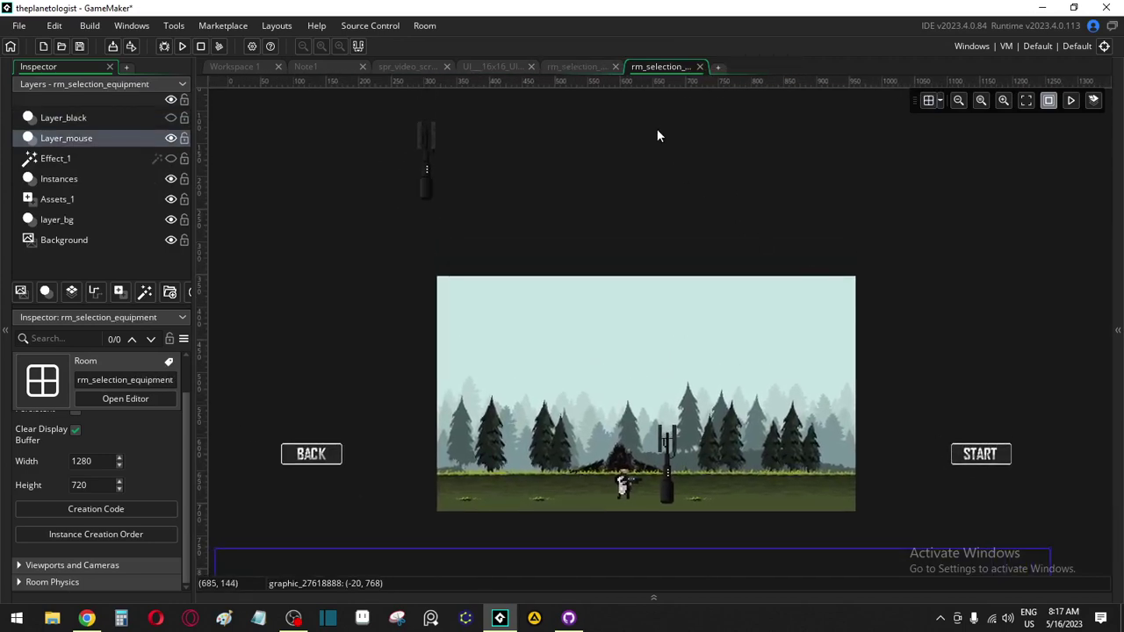
click(580, 68)
click(499, 68)
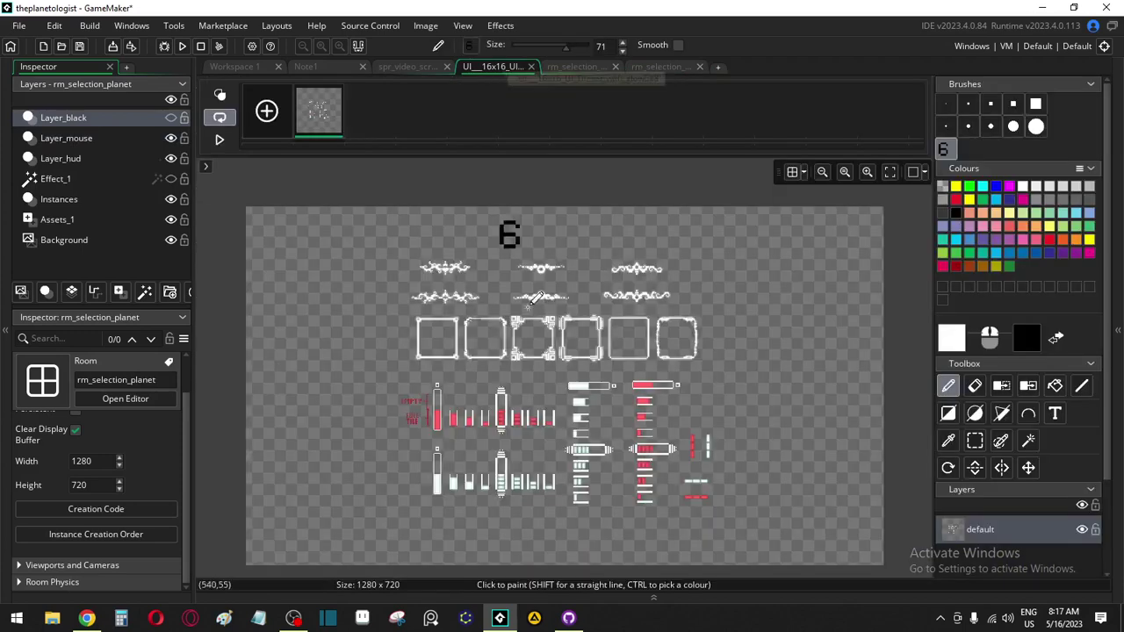
scroll(518, 452, up, 2)
click(665, 66)
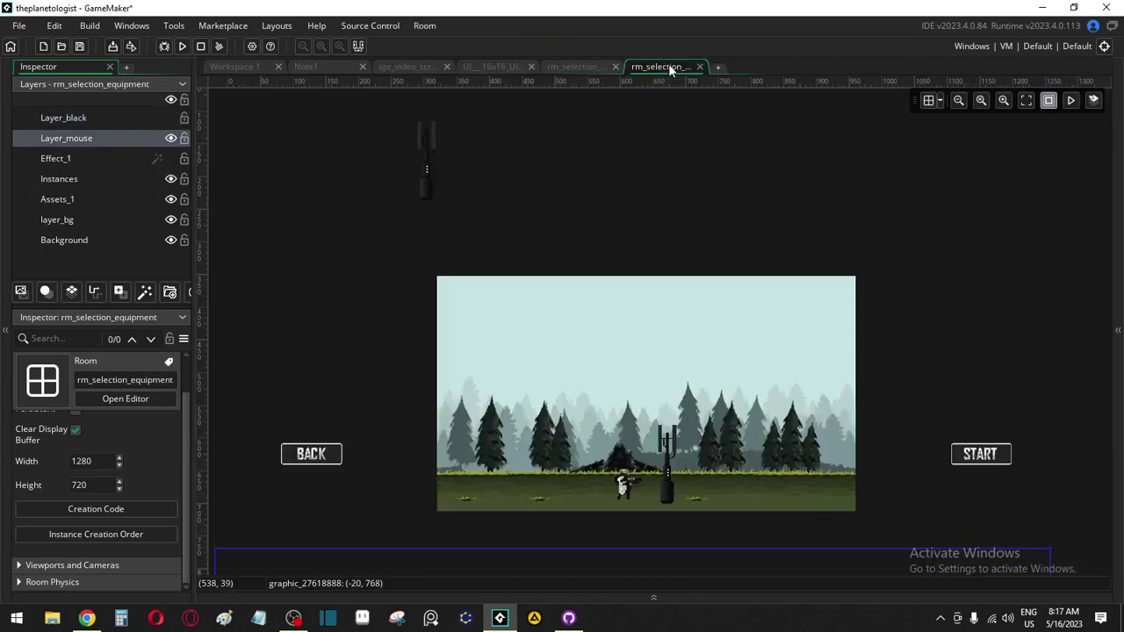
click(573, 66)
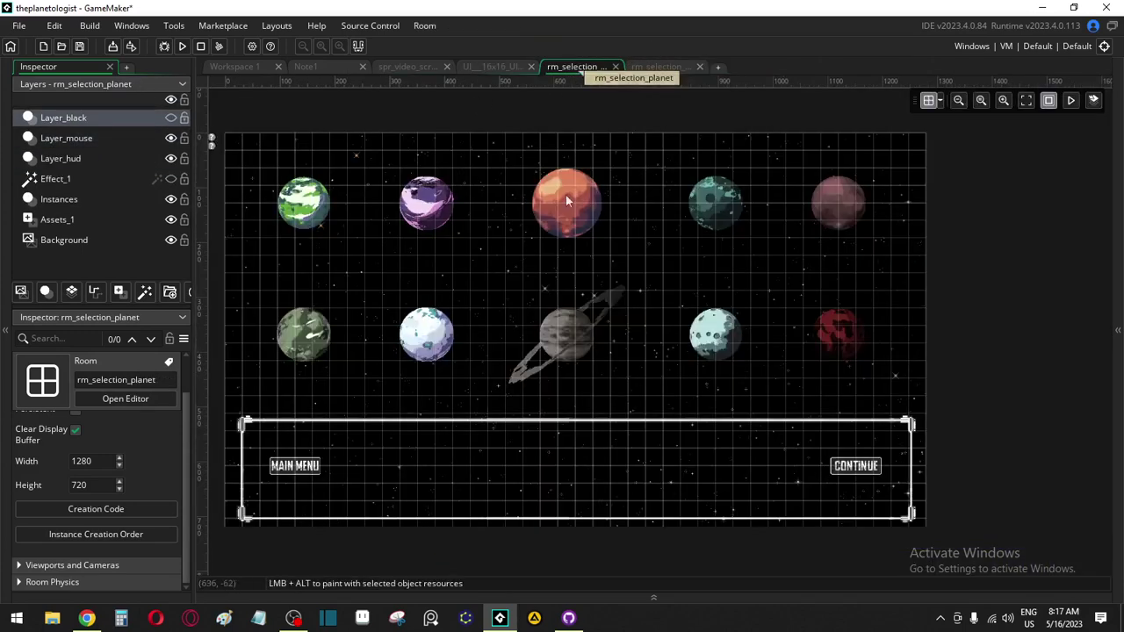
Move the UI elements graphic from below the equipment selection room up over the room area
click(665, 66)
scroll(536, 379, down, 2)
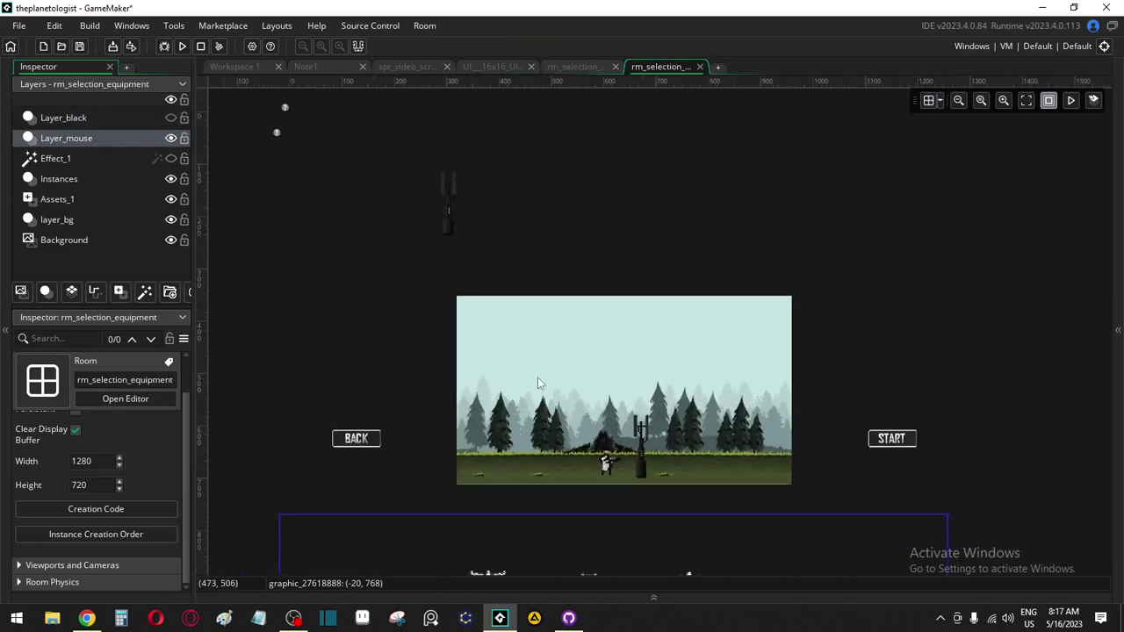
drag(541, 234, 520, 236)
click(909, 230)
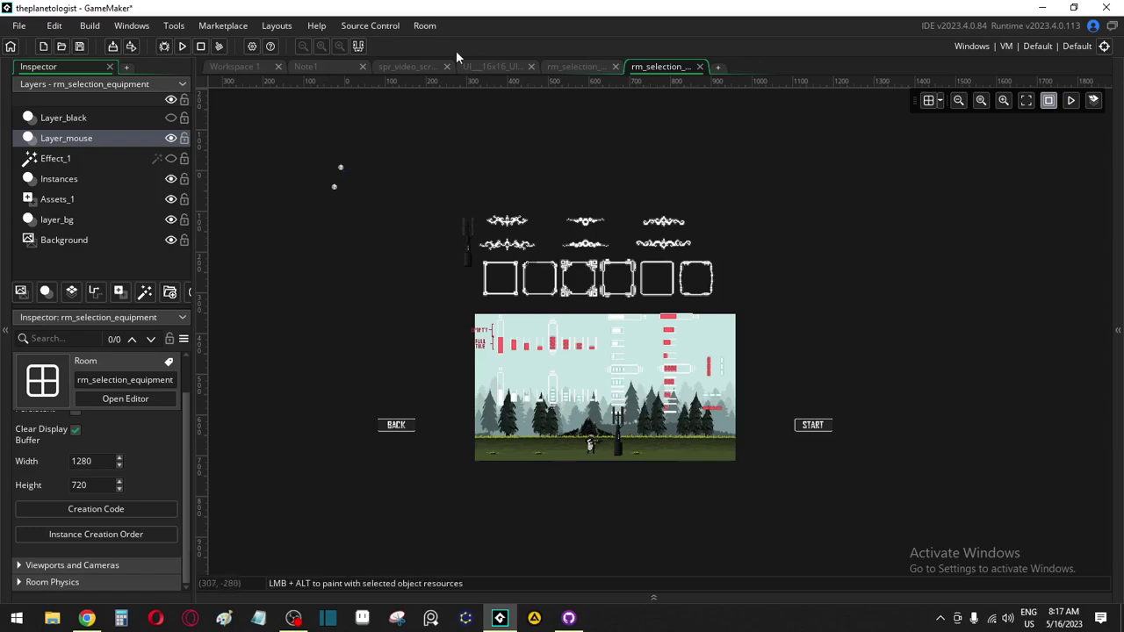
click(1025, 100)
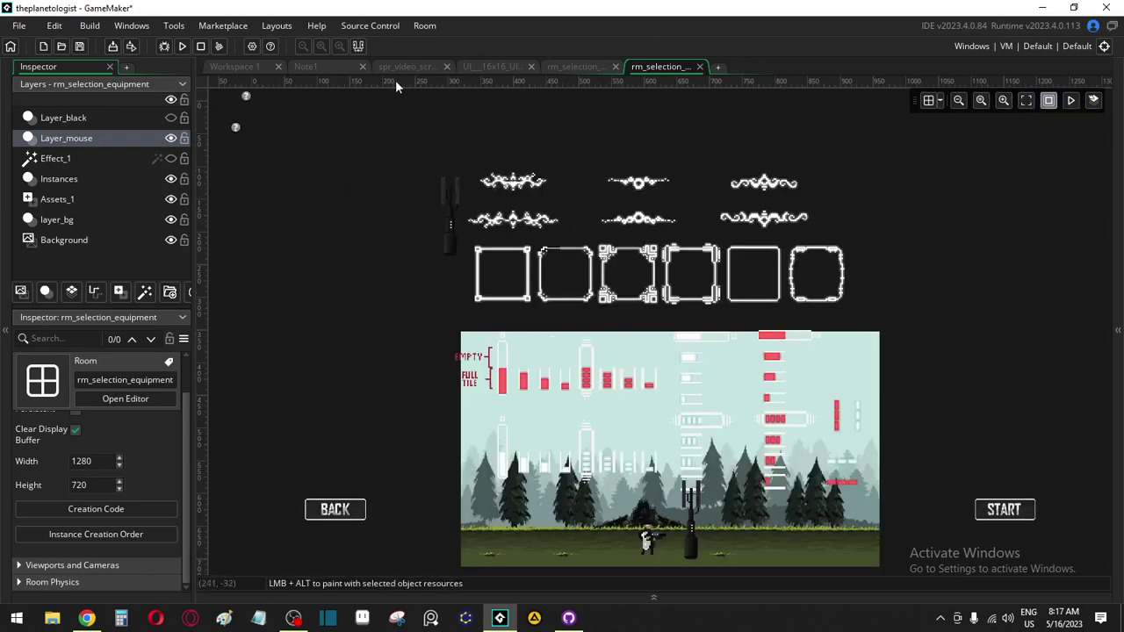
Open the 16x16 UI sprite and add an empty animation frame to it
click(490, 67)
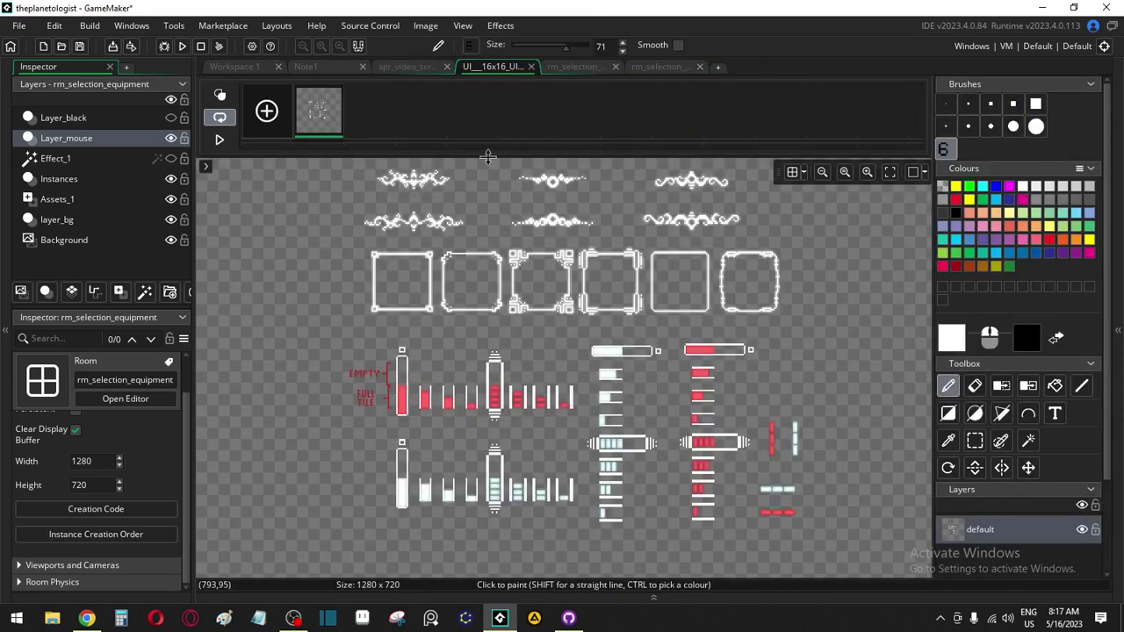
ctrl+scroll(364, 343, down, 3)
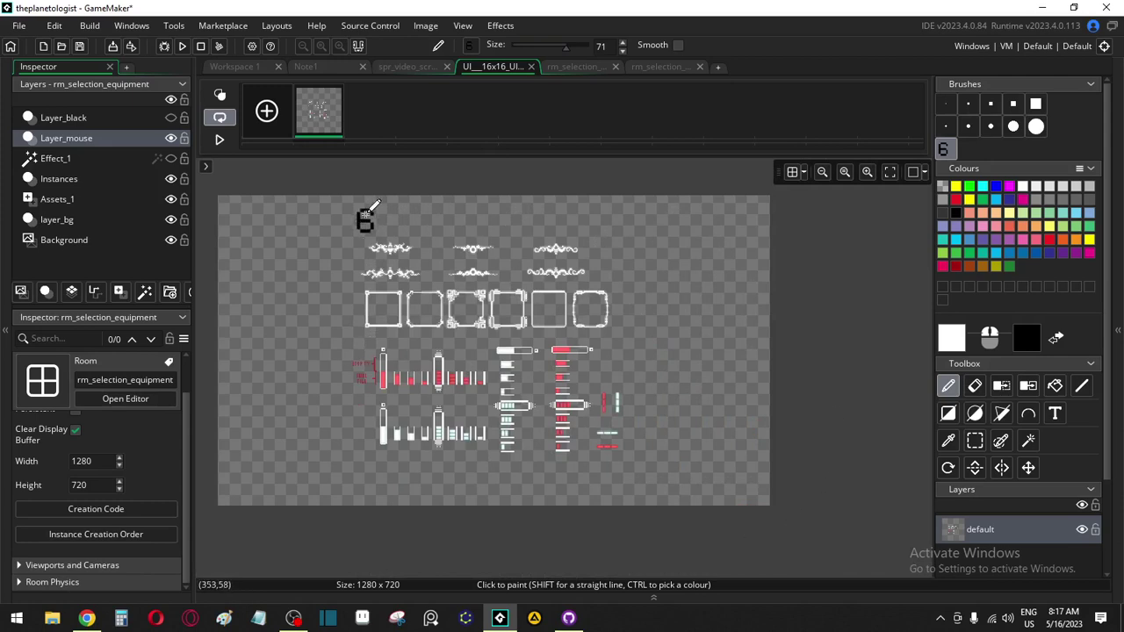
click(272, 117)
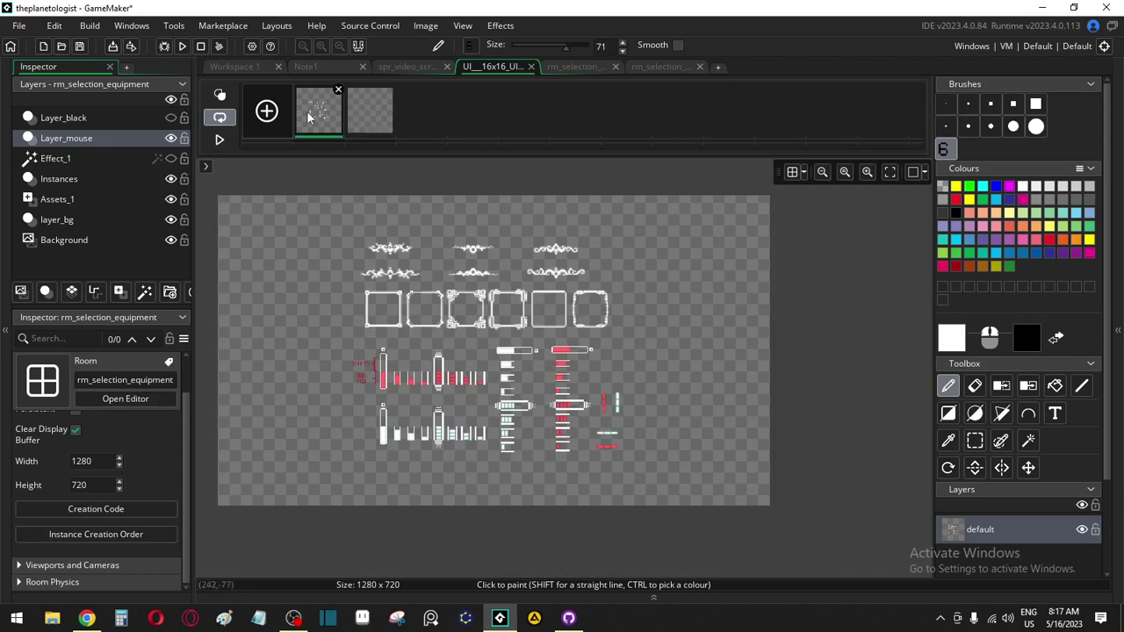
Select the first square border in the row and move it left, apart from the other borders
click(975, 442)
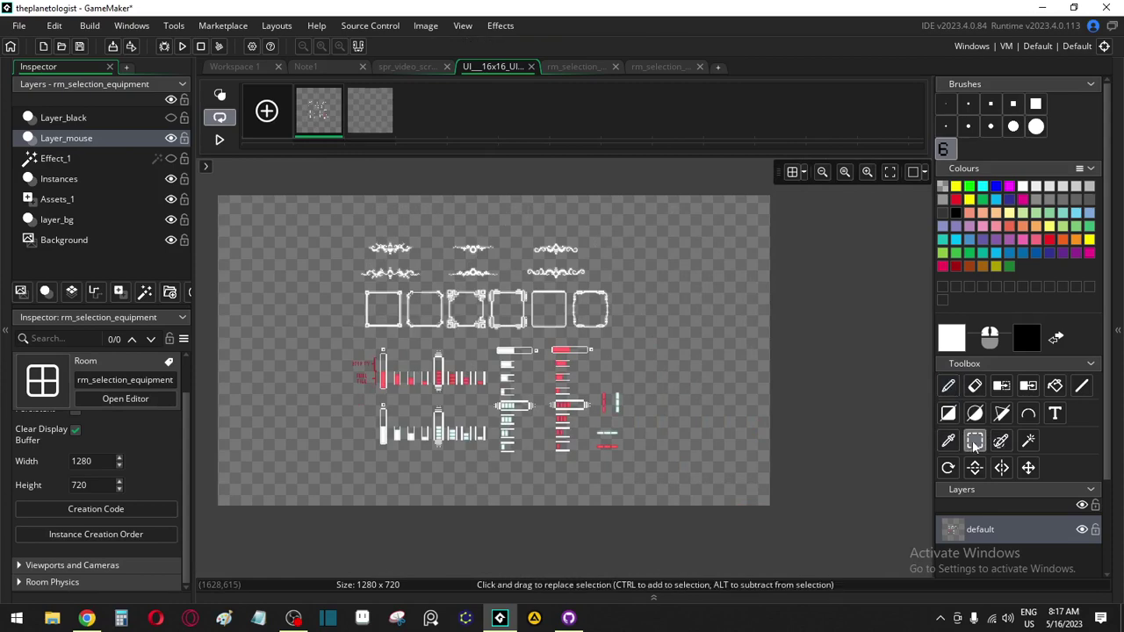
scroll(383, 384, up, 1)
scroll(372, 374, up, 1)
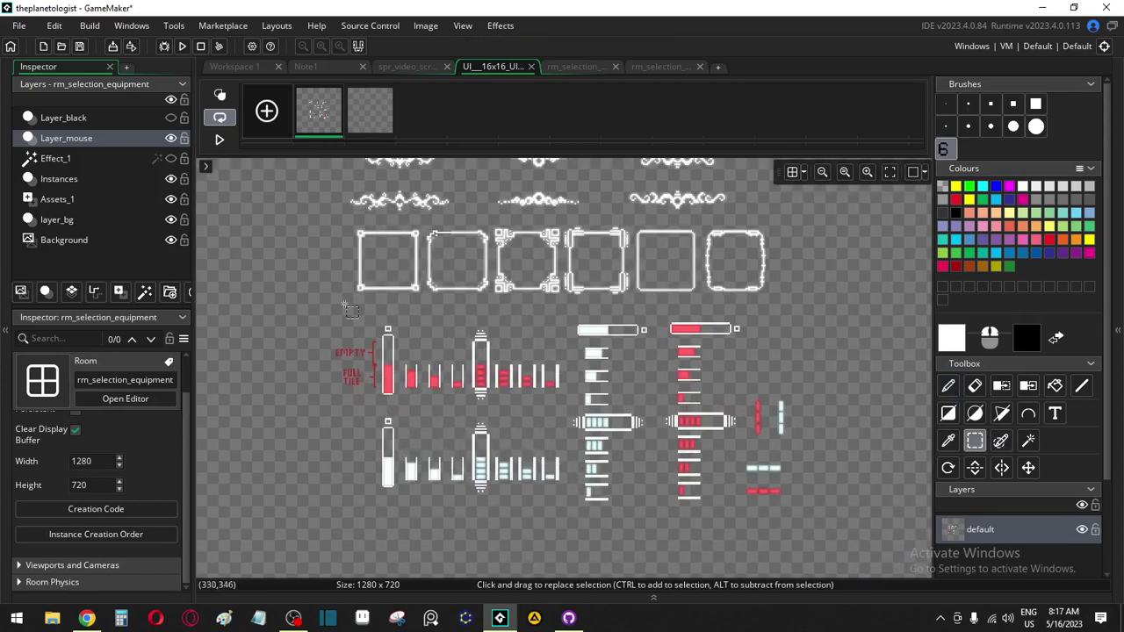
drag(337, 223, 421, 302)
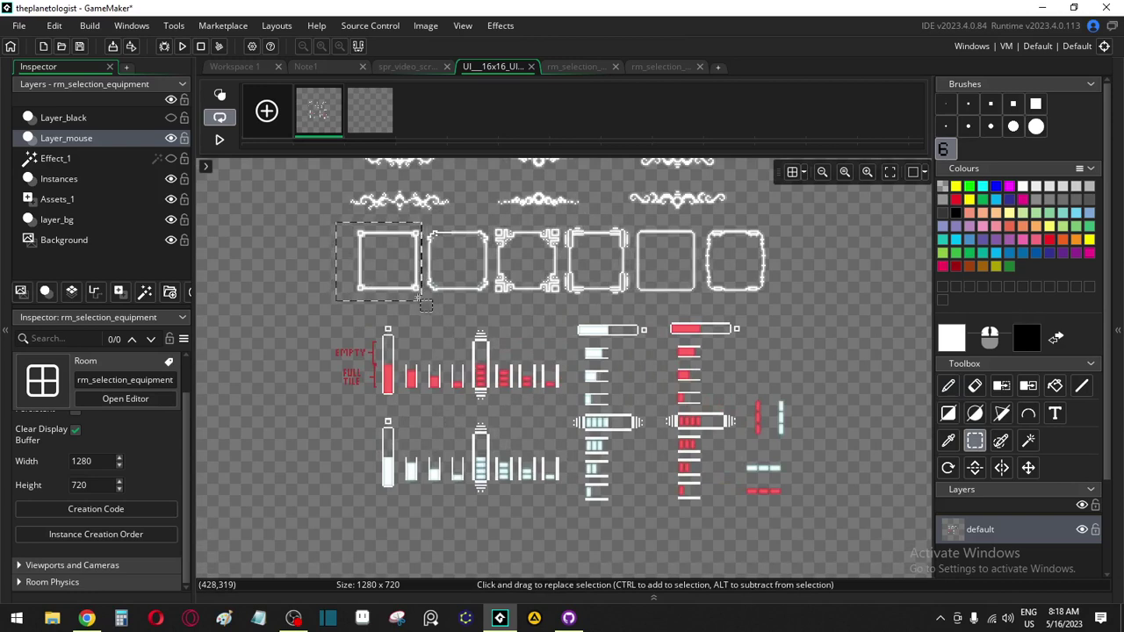
drag(354, 277, 256, 399)
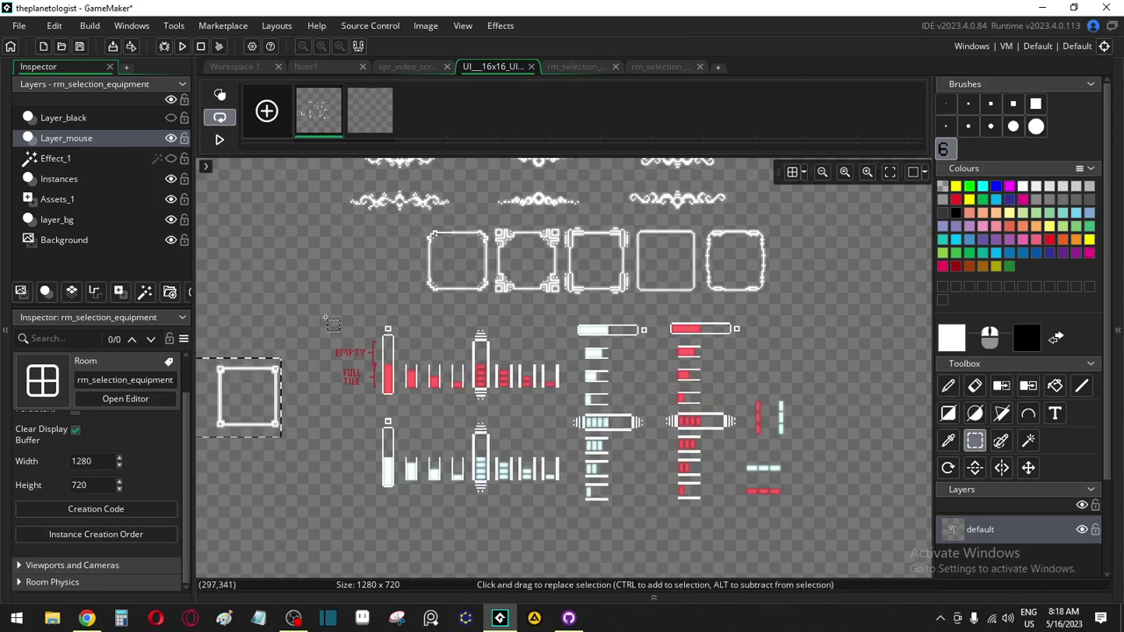
drag(261, 390, 335, 262)
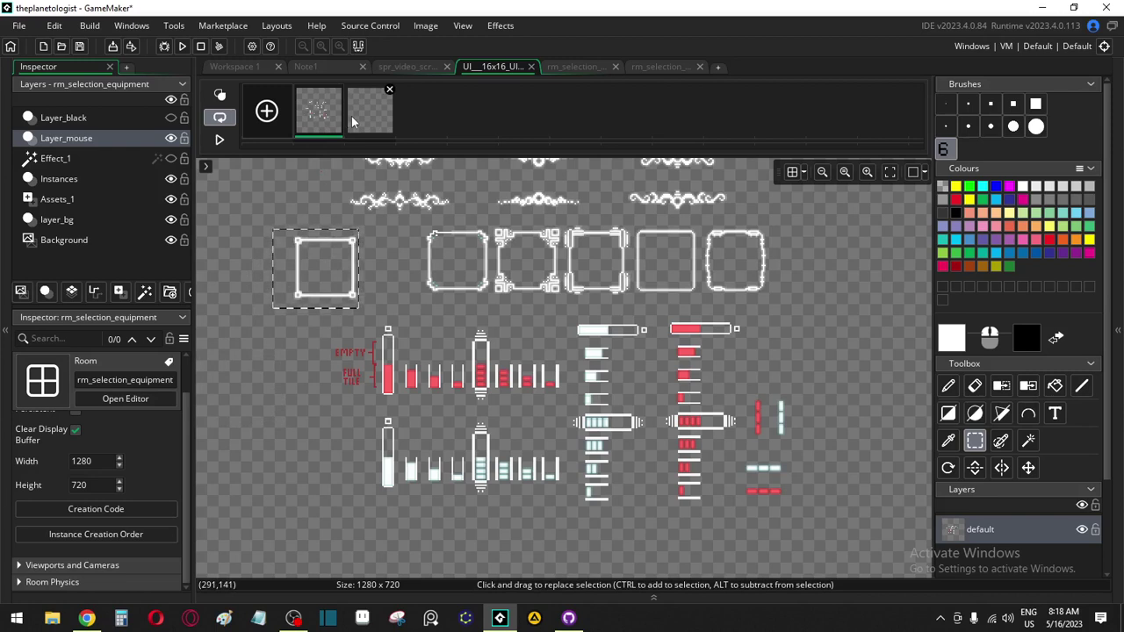
Duplicate the first animation frame of the UI sprite and delete the empty frame
key(ctrl+d)
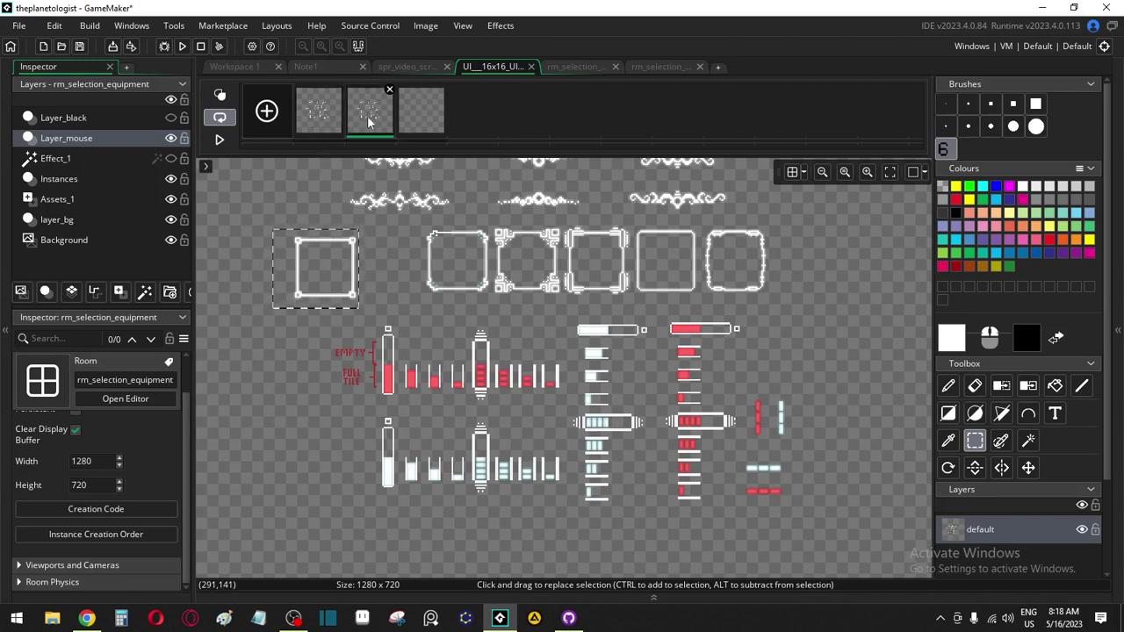
click(438, 101)
click(442, 91)
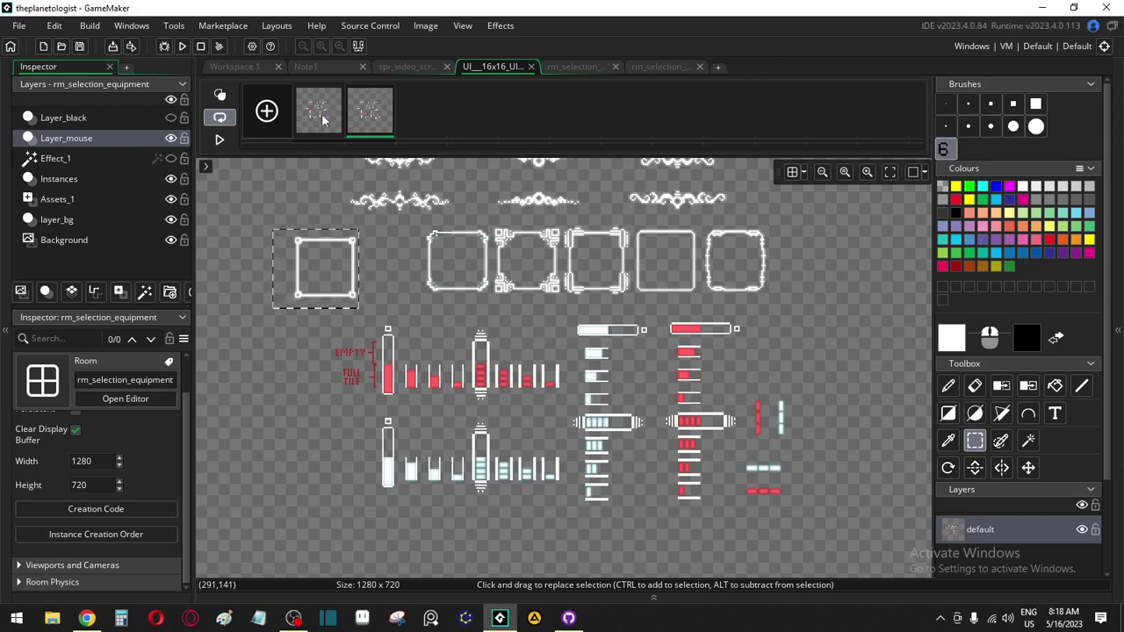
Delete all the bar elements below the square borders in the first animation frame
click(322, 114)
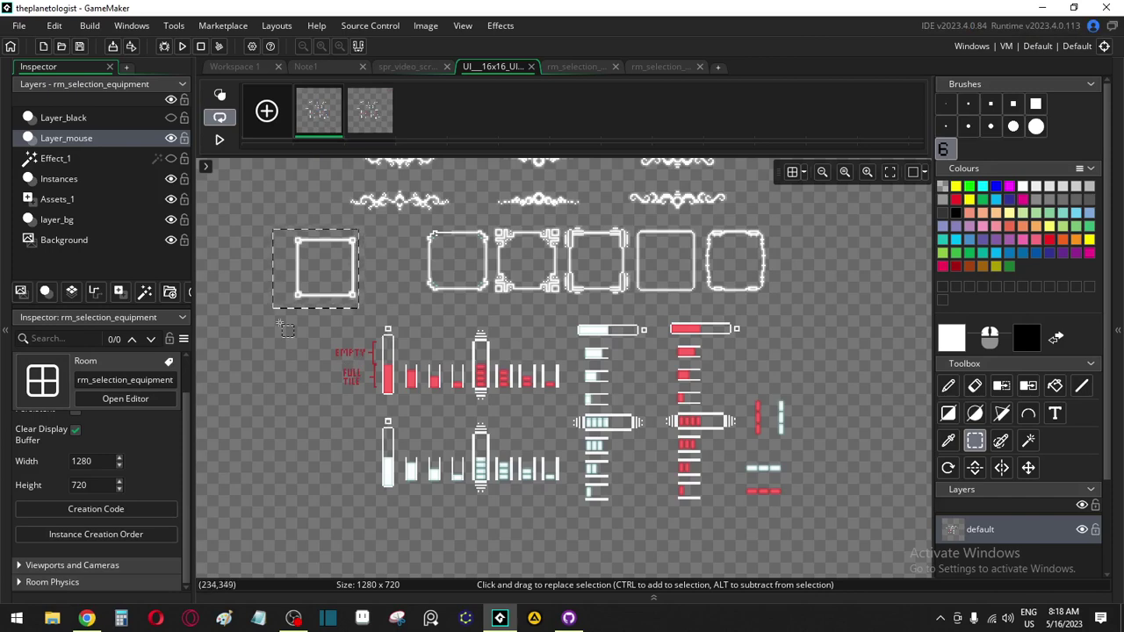
drag(290, 318, 841, 567)
key(Delete)
scroll(553, 376, up, 3)
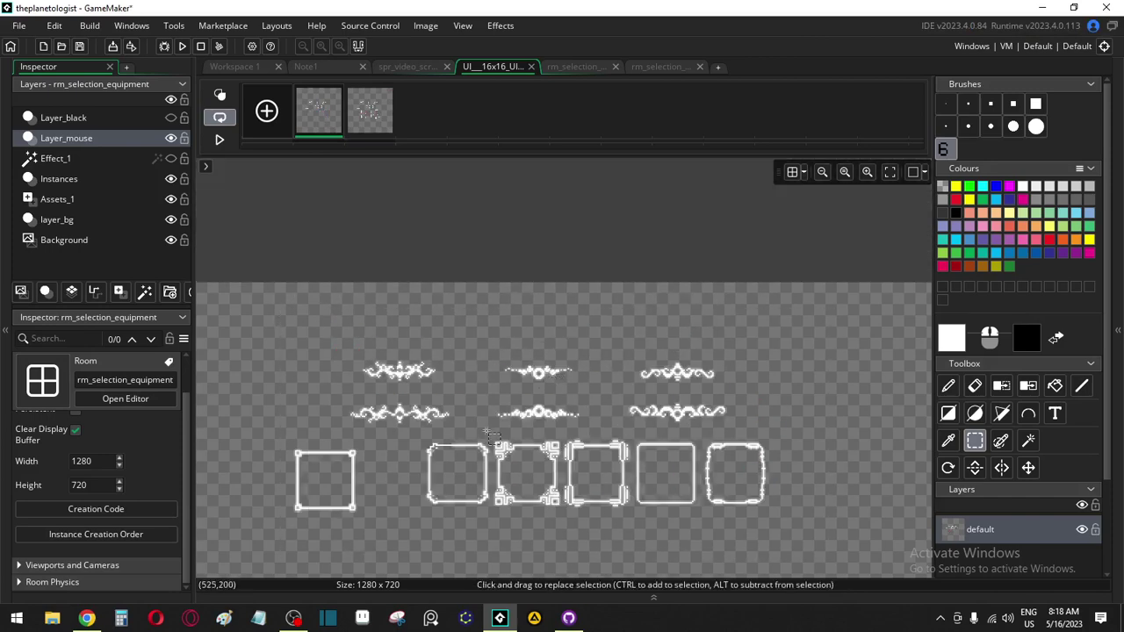
Show the sprite canvas grid and set its spacing to 64 by 64
scroll(483, 435, down, 4)
scroll(295, 408, down, 4)
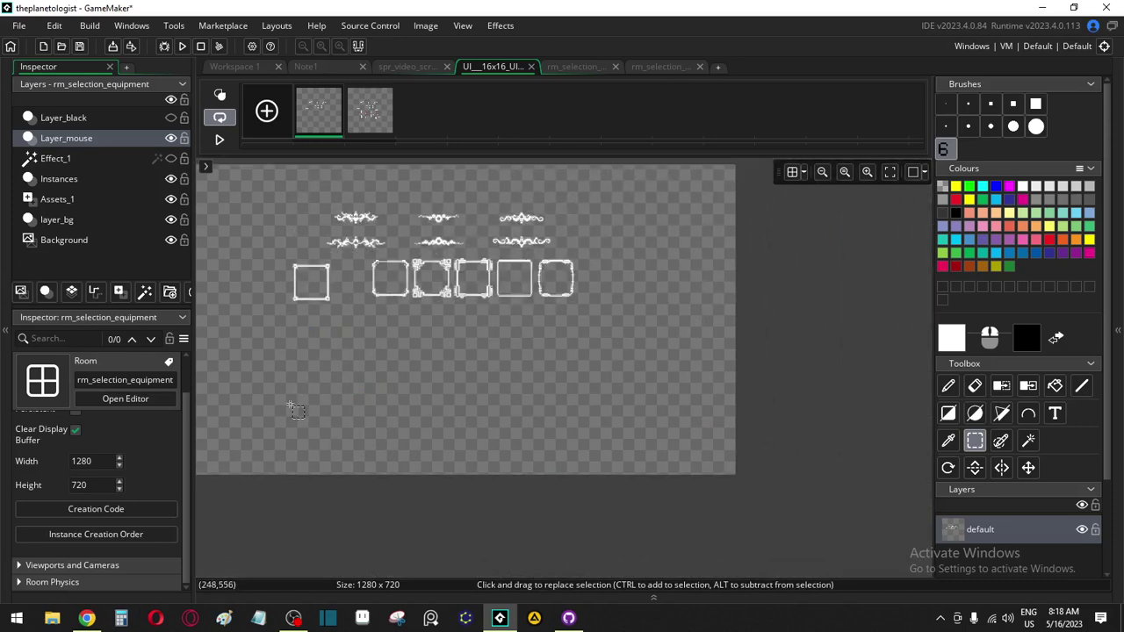
click(791, 173)
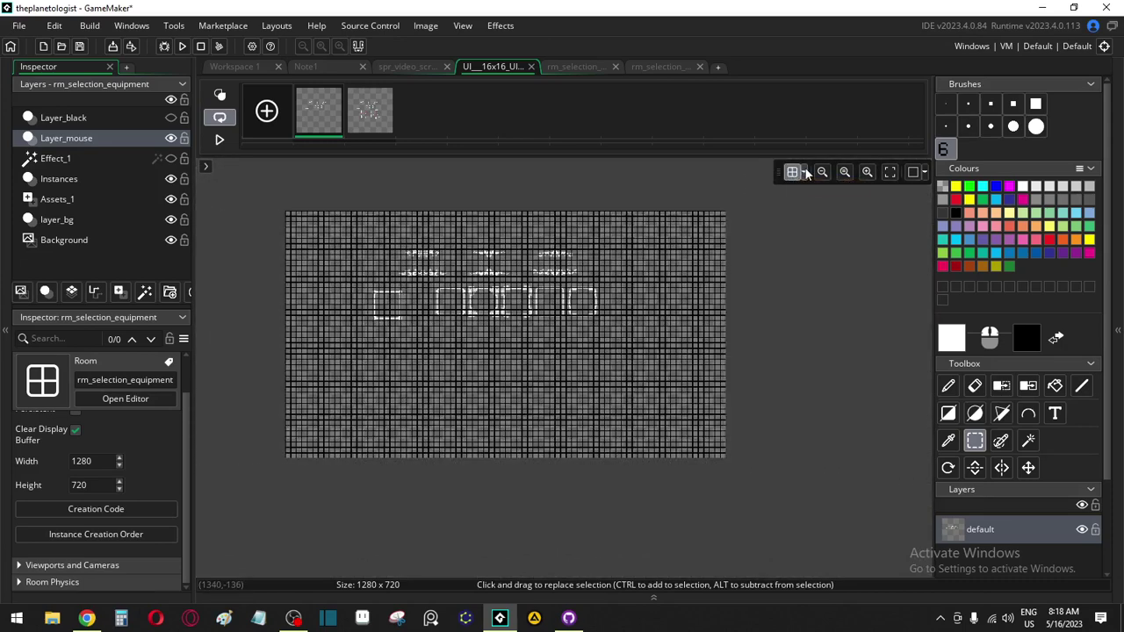
click(804, 172)
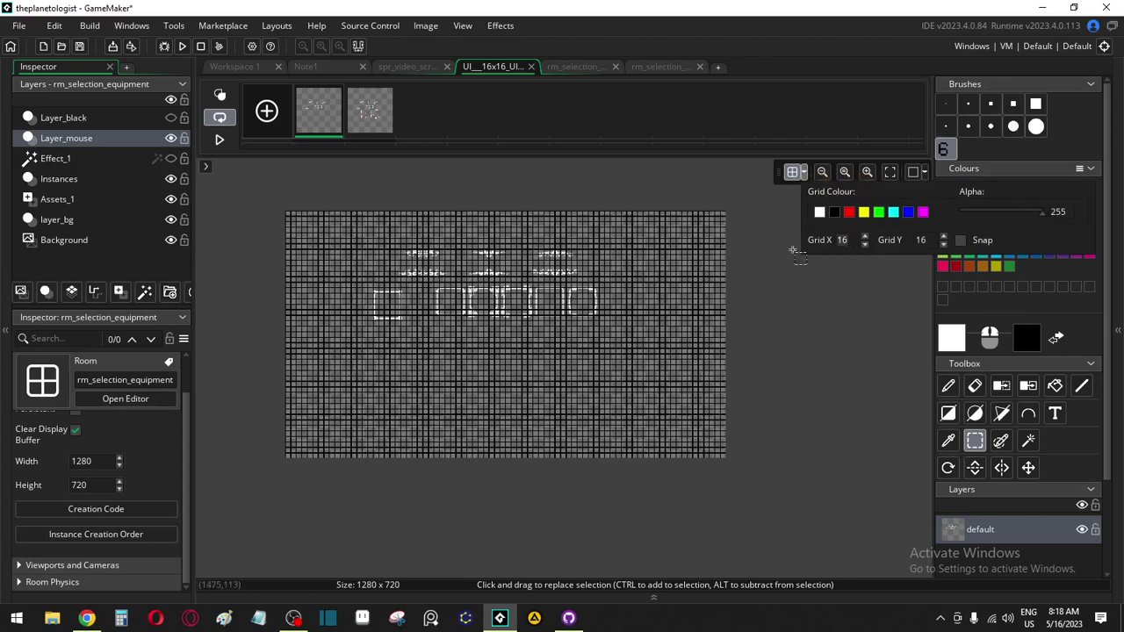
text(64)
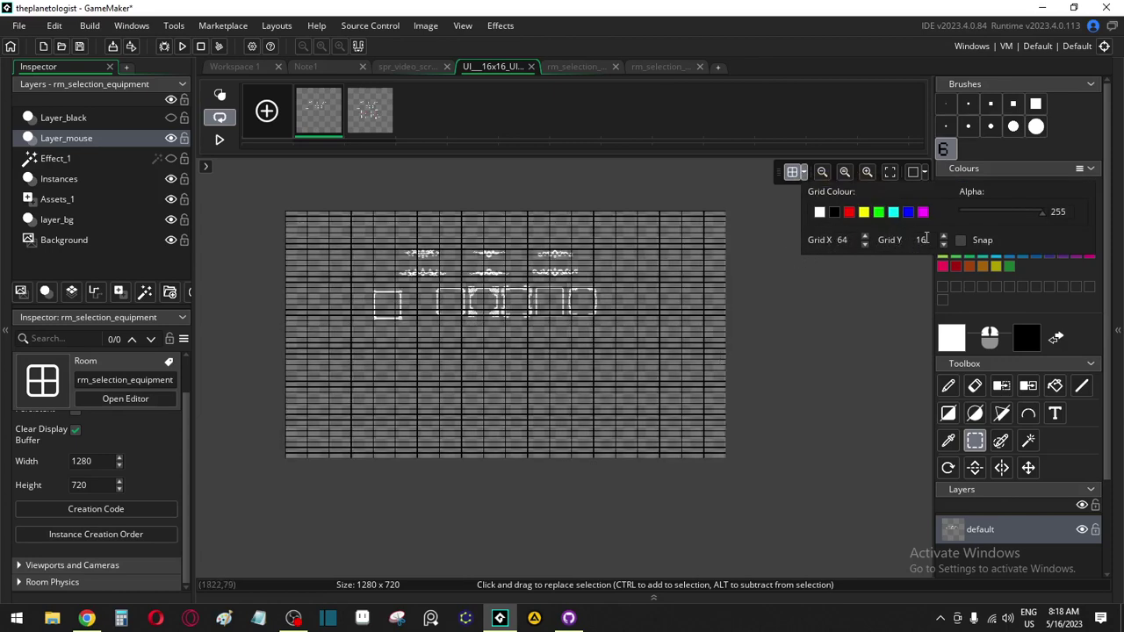
text(64)
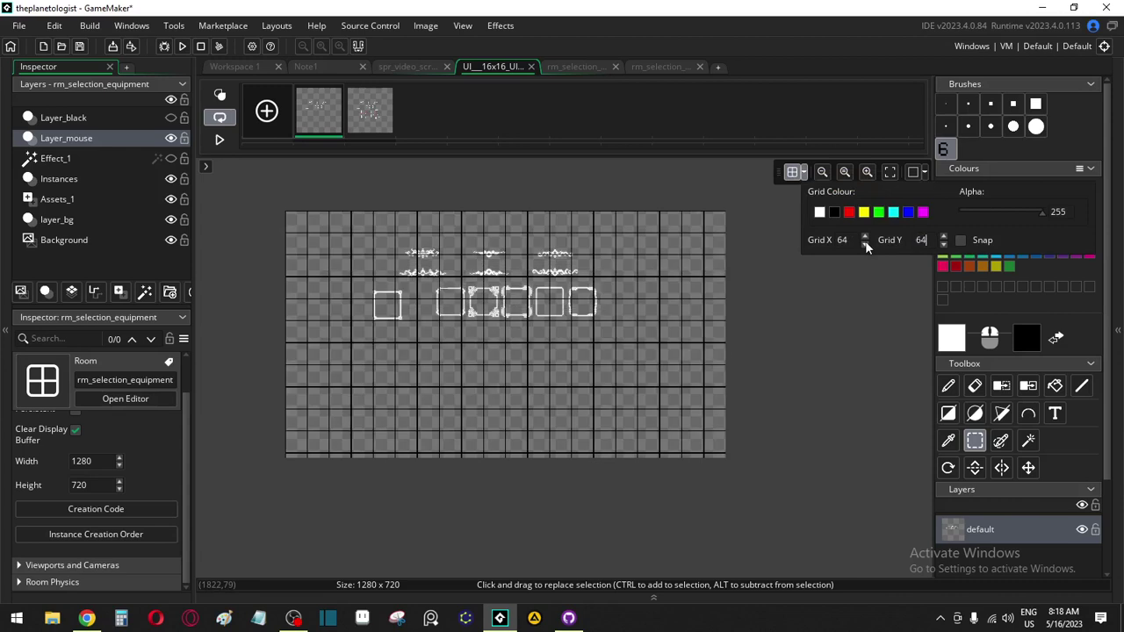
click(850, 241)
click(817, 314)
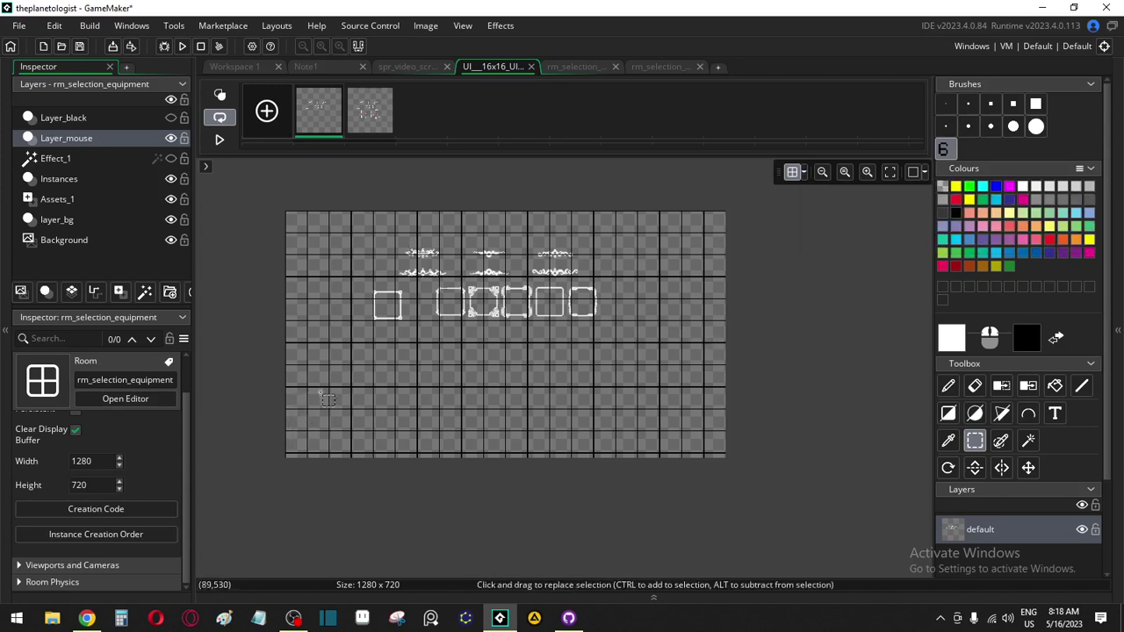
Move the detached square border to the empty lower-left area of the canvas, close to the left edge, and clear the selection
scroll(316, 439, up, 5)
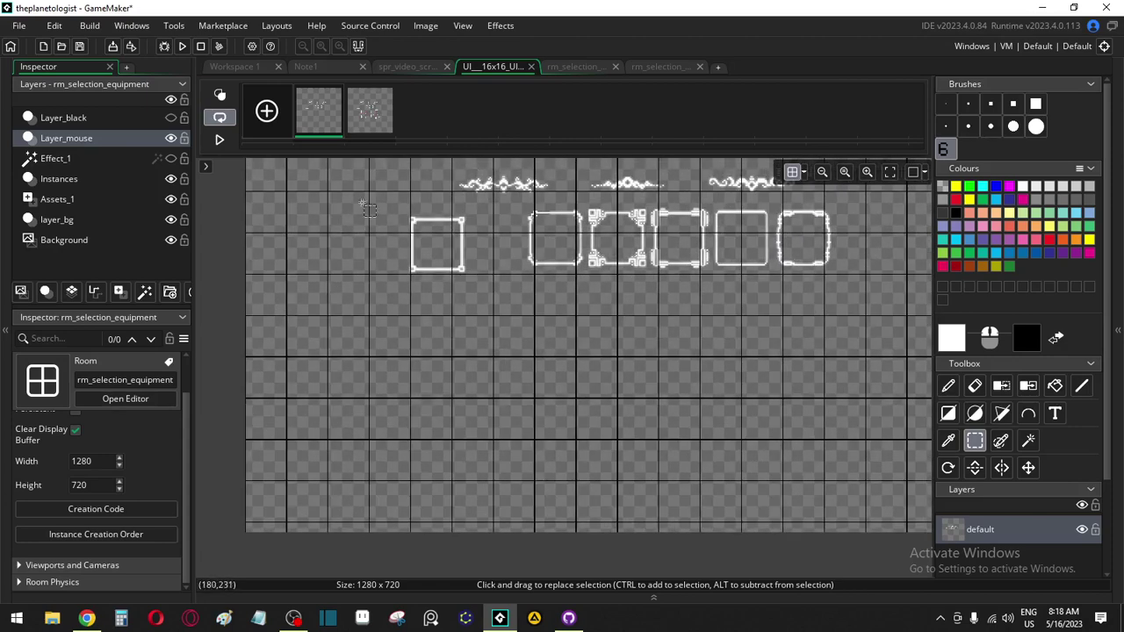
drag(390, 208, 491, 302)
drag(454, 255, 354, 415)
scroll(356, 416, down, 3)
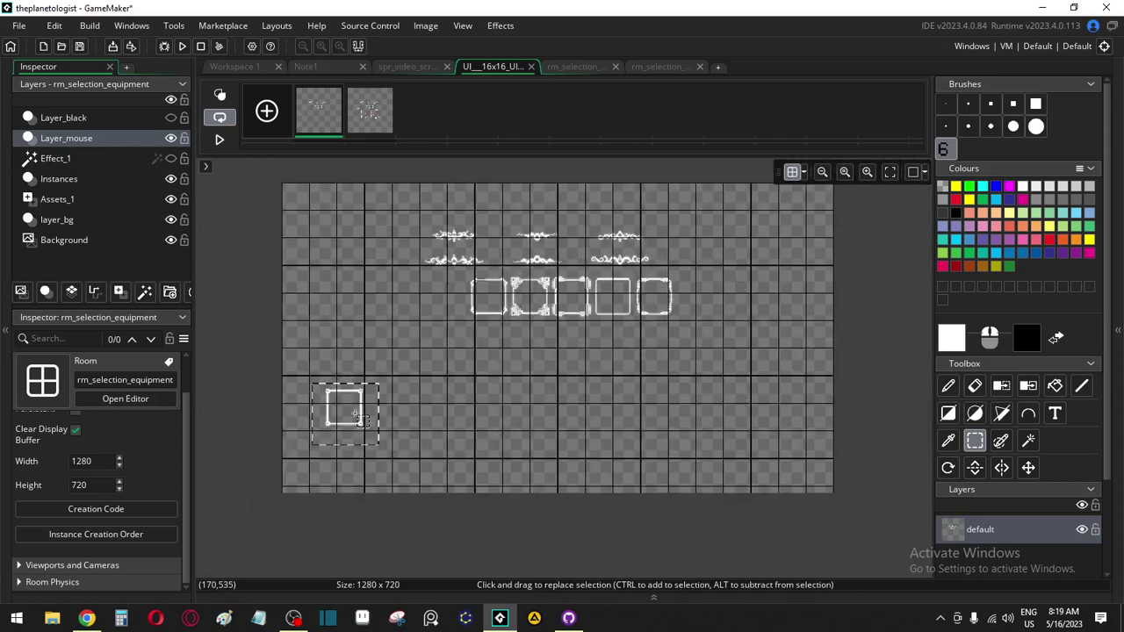
scroll(369, 413, up, 2)
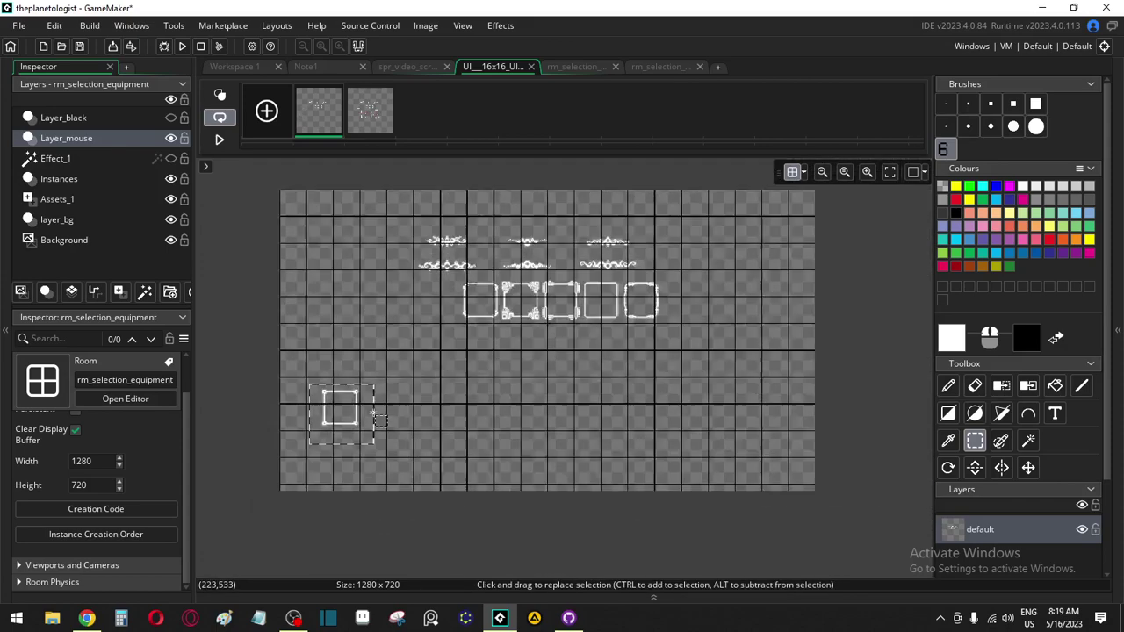
scroll(373, 413, up, 1)
scroll(372, 415, down, 2)
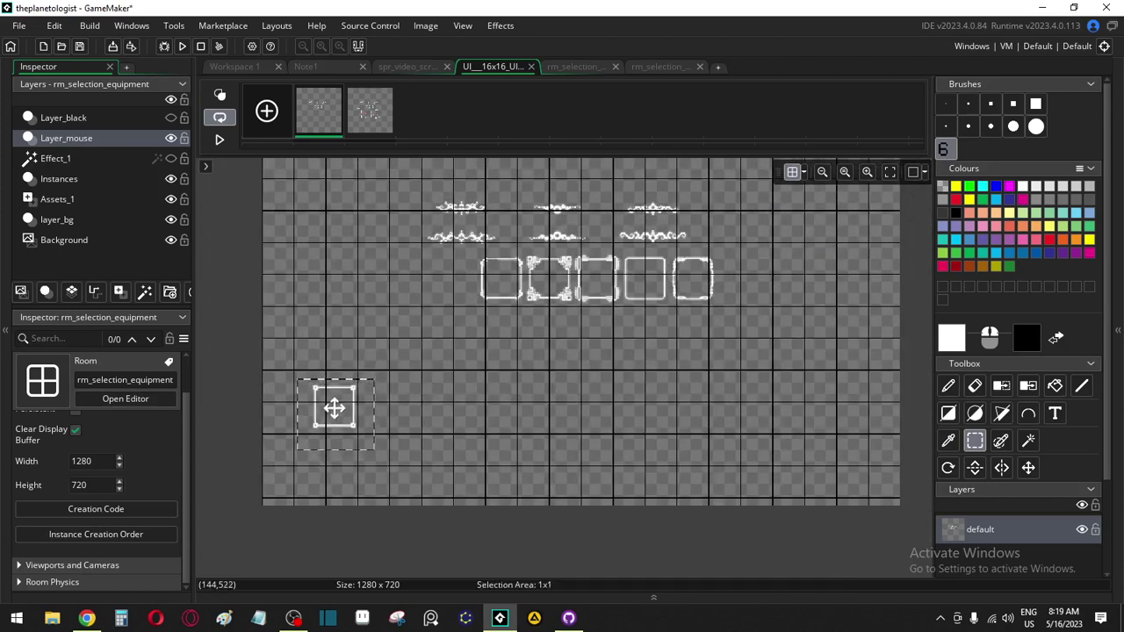
drag(334, 407, 286, 427)
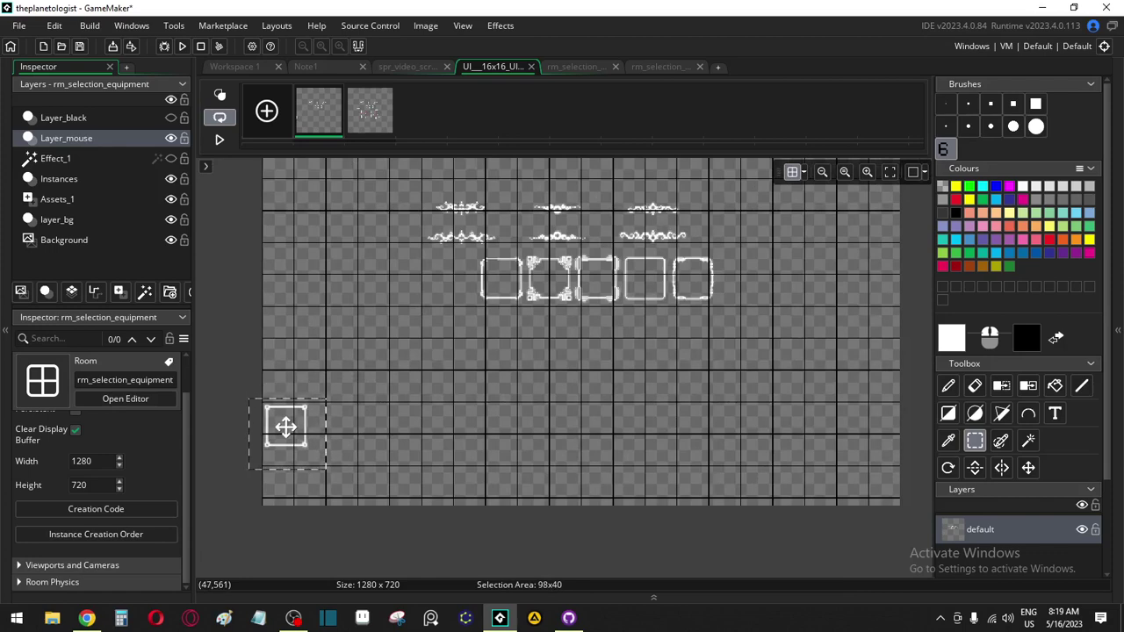
scroll(238, 502, up, 5)
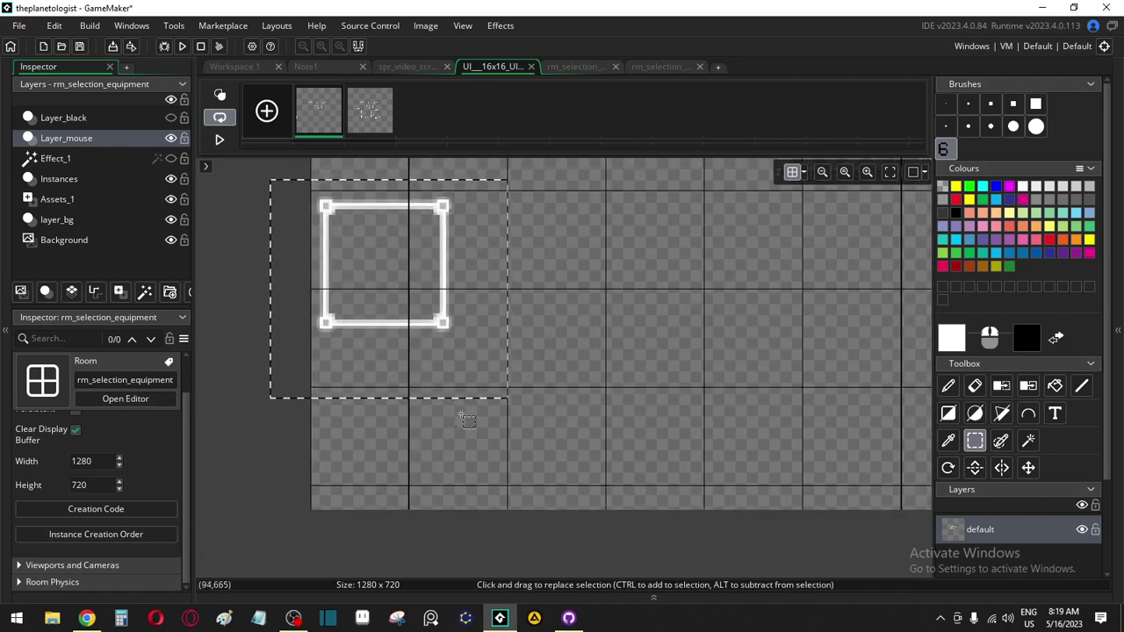
click(549, 247)
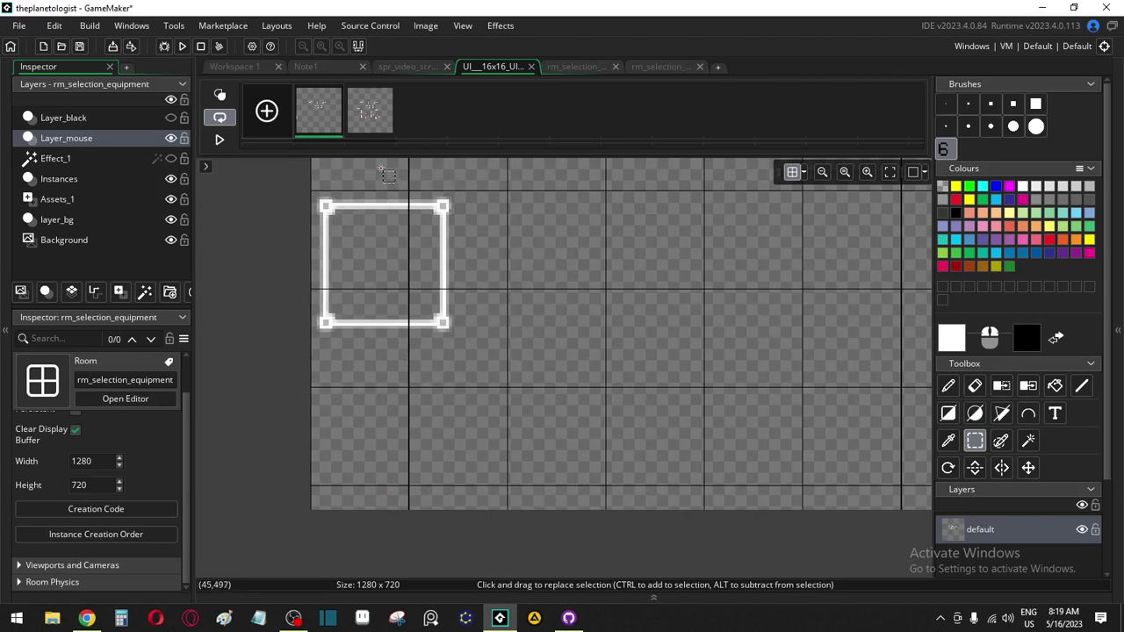
Split the square border in two, moving the right half outward to span three grid cells and the left half against the canvas's left edge
drag(385, 173, 599, 579)
drag(409, 321, 565, 317)
drag(426, 176, 310, 393)
drag(328, 264, 323, 260)
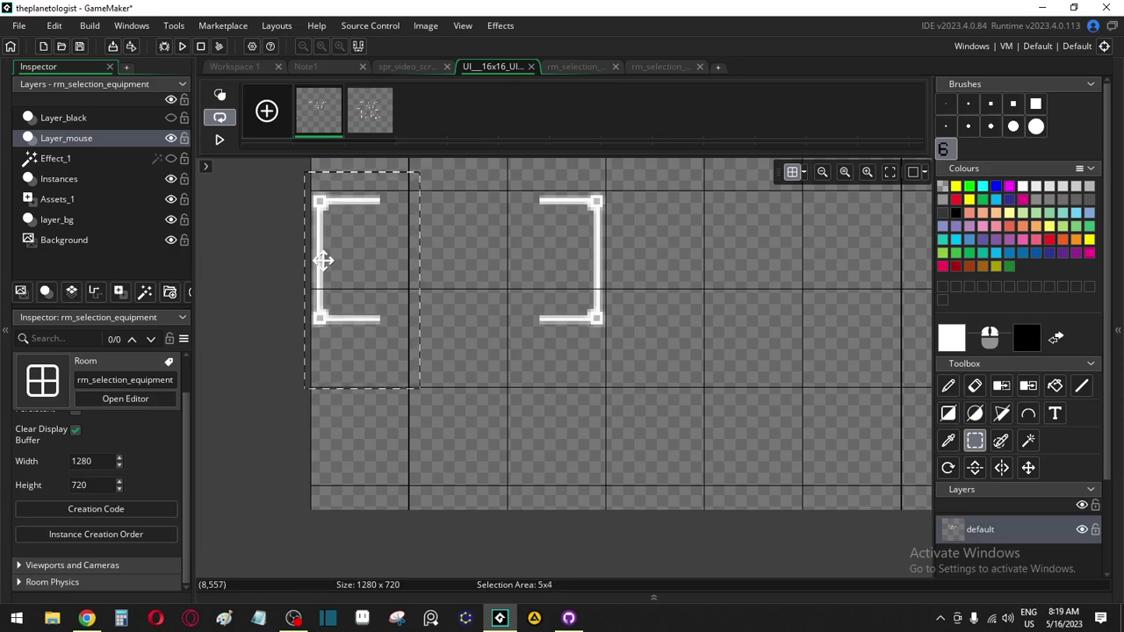
scroll(325, 257, up, 1)
scroll(325, 256, up, 2)
middle_drag(310, 261, 339, 477)
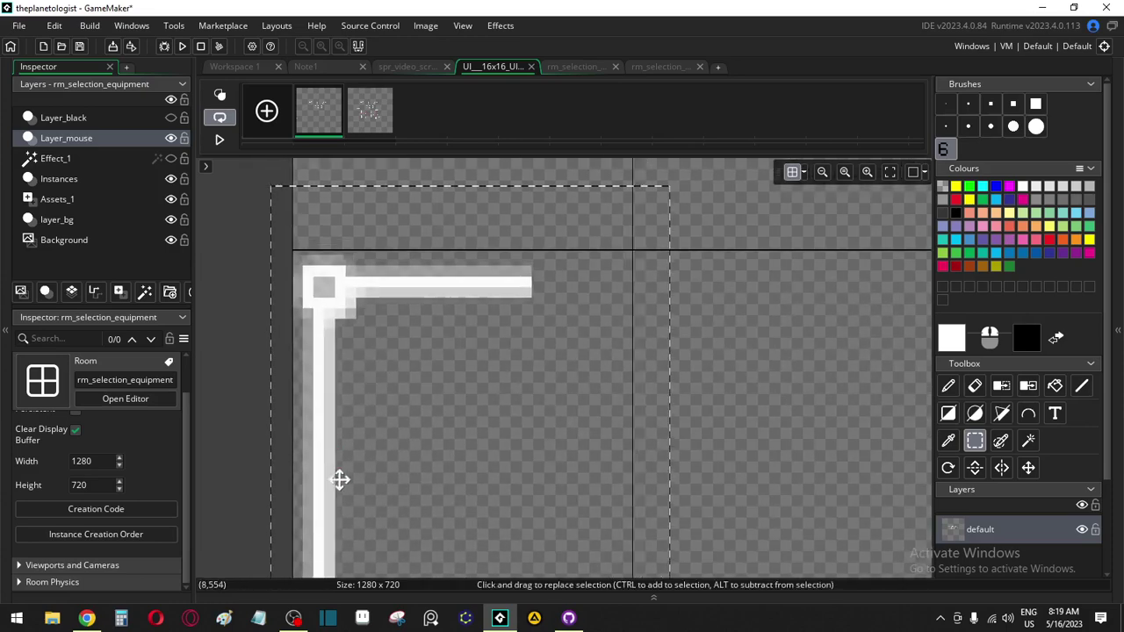
mouse_move(327, 318)
mouse_down()
mouse_move(344, 319)
mouse_move(334, 320)
mouse_up()
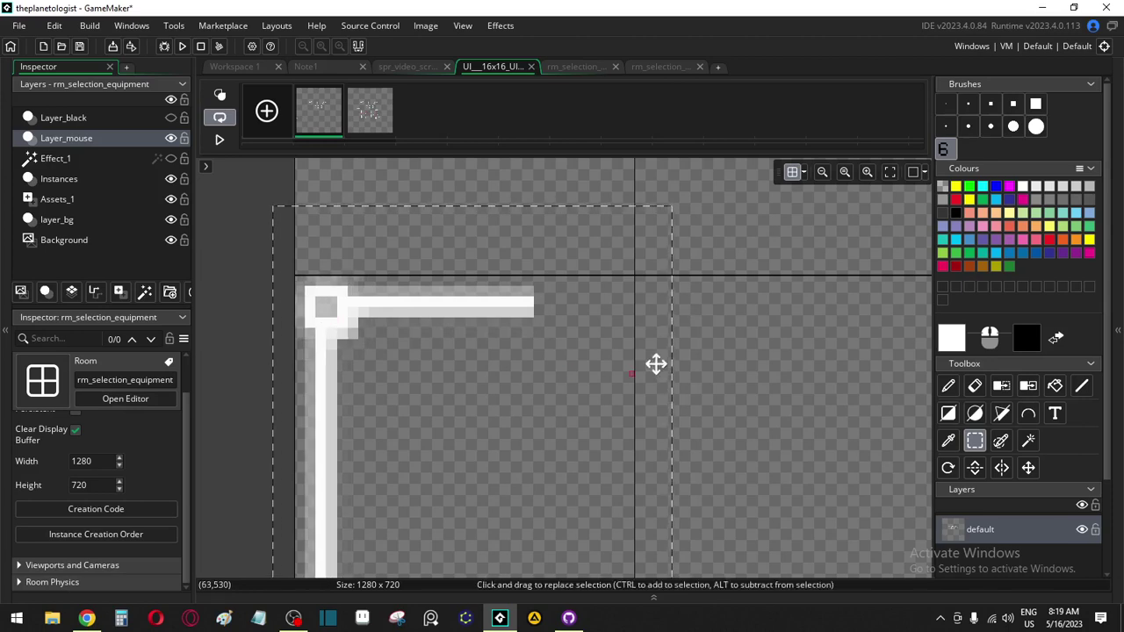
Make a brush from the left half's top edge and stamp it rightward, placing one extra piece above the remaining gap
click(602, 230)
mouse_move(610, 211)
mouse_down()
mouse_move(383, 389)
mouse_move(379, 377)
mouse_up()
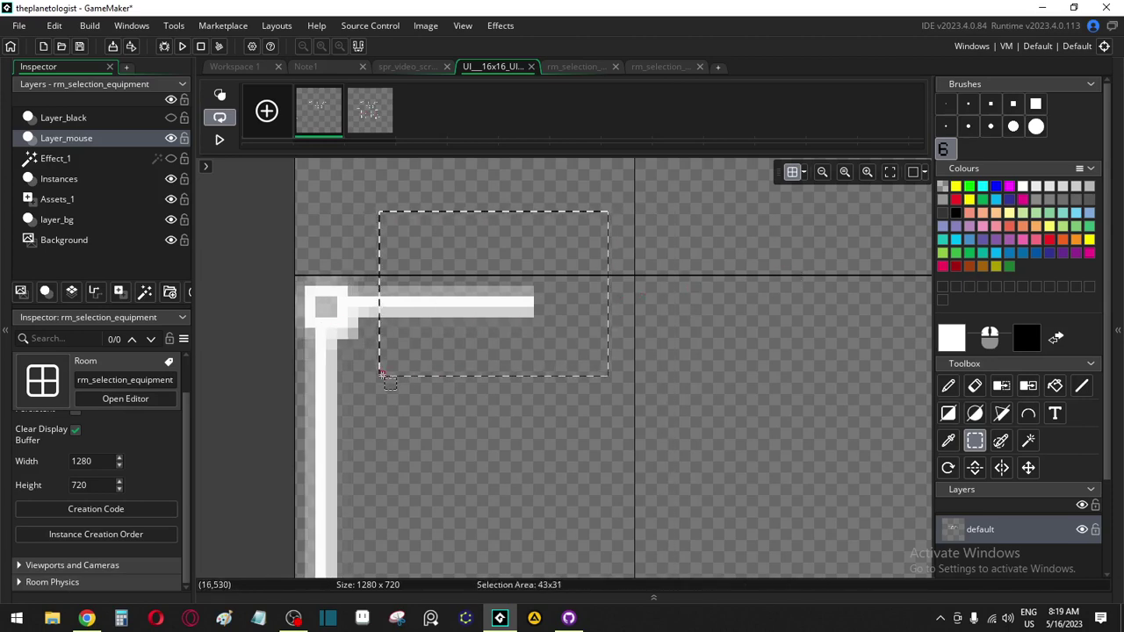
key(ctrl+b)
click(654, 293)
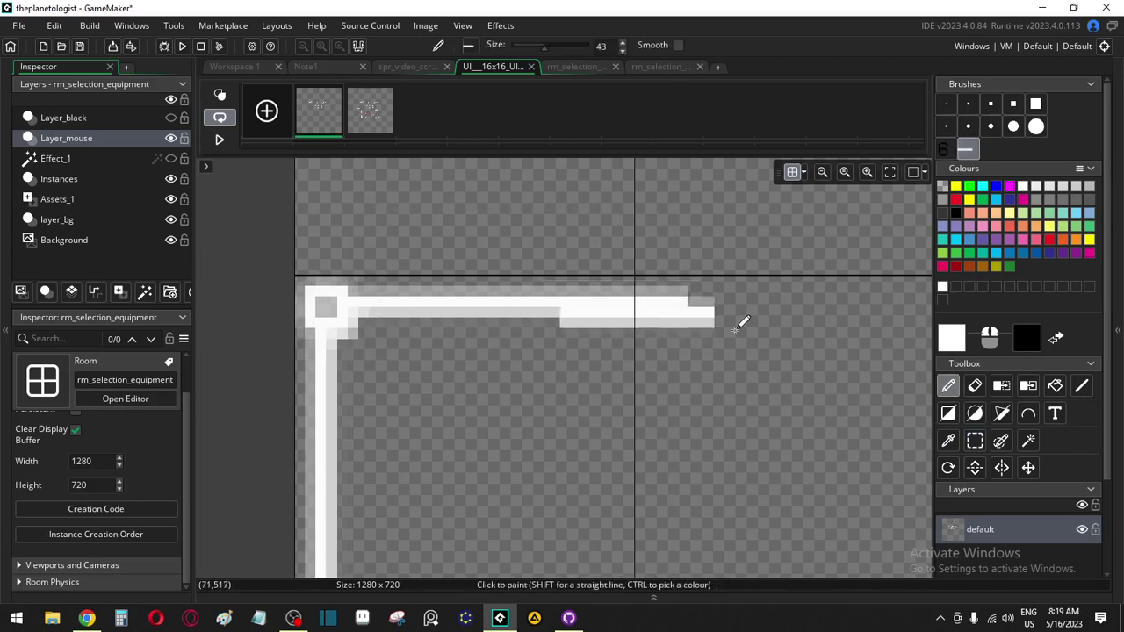
scroll(687, 392, right, 5)
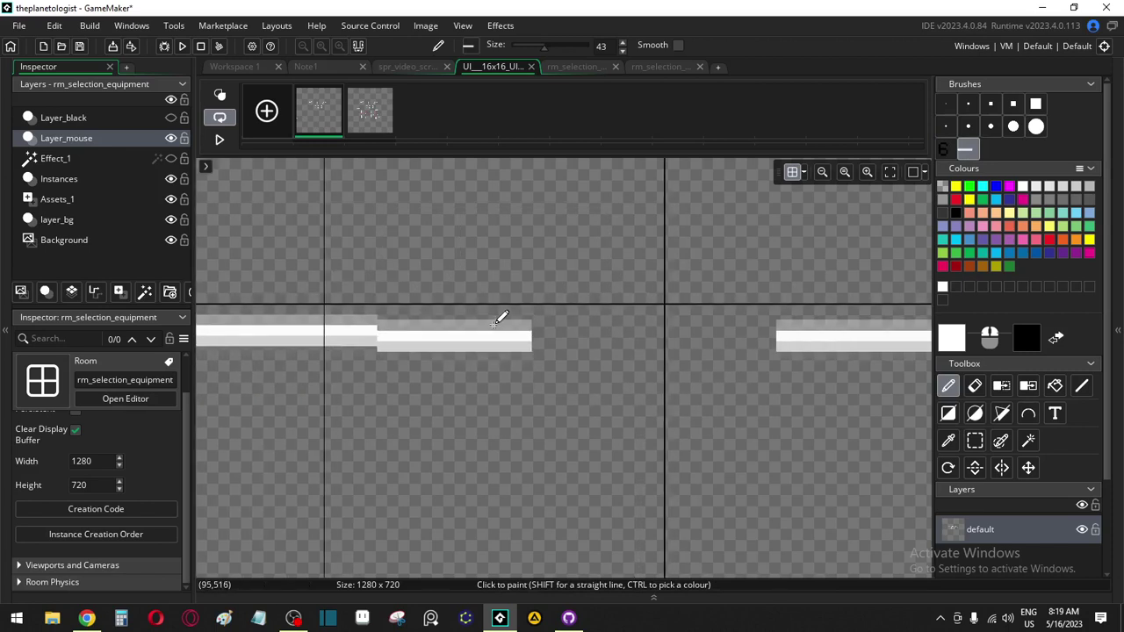
click(496, 320)
click(658, 316)
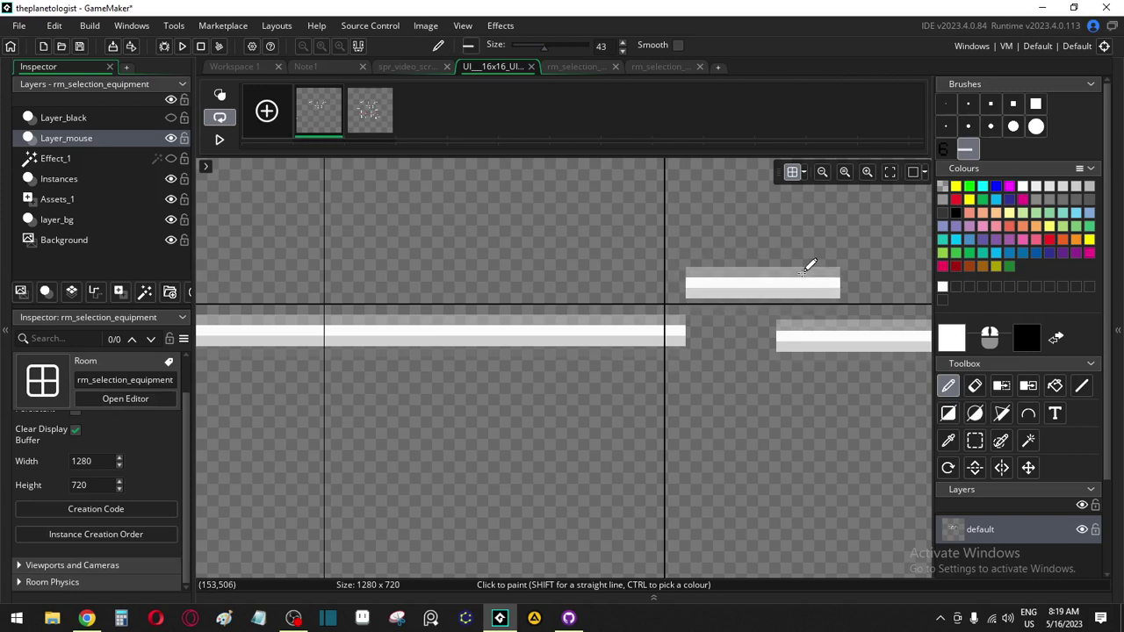
click(803, 271)
Select the frame's right half and nudge it up so its top edge lines up with the extended top line
middle_drag(840, 325, 501, 339)
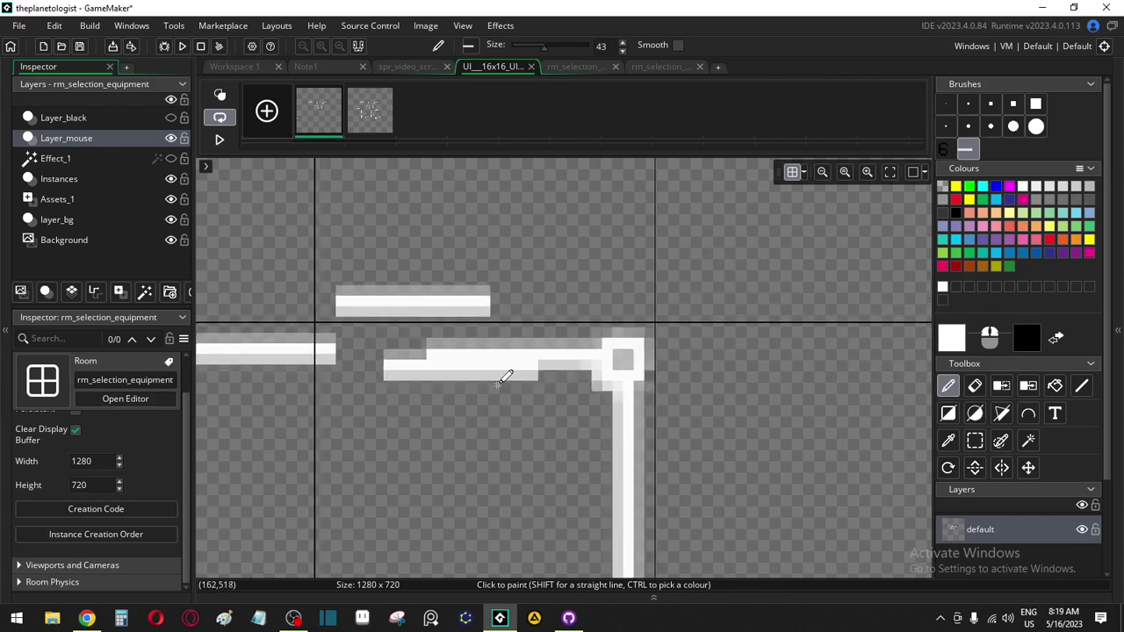
click(975, 440)
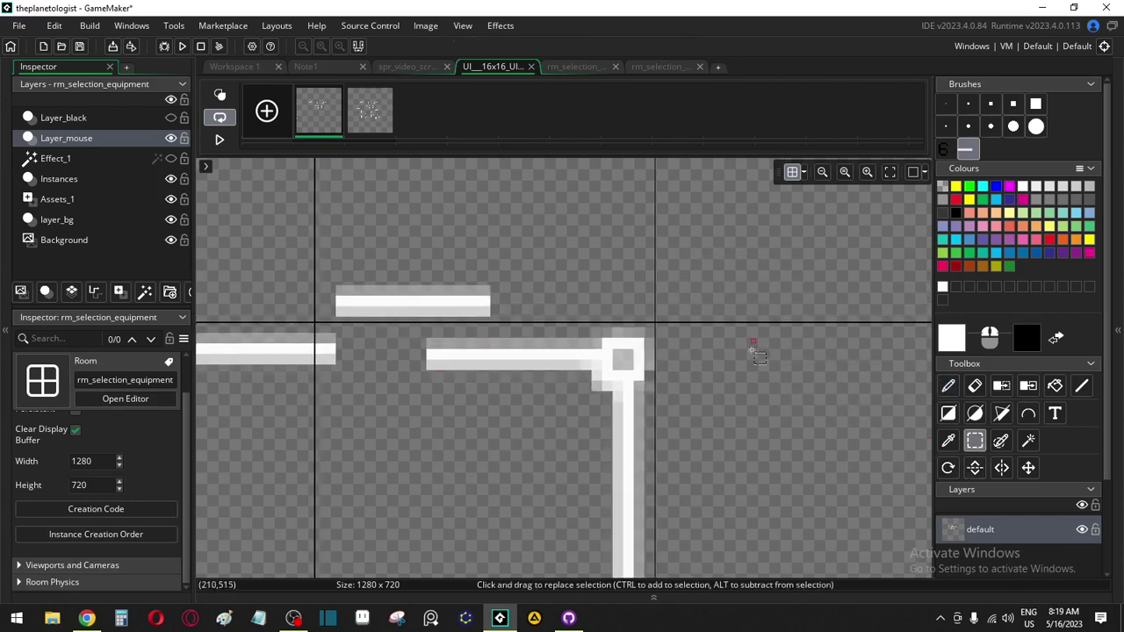
drag(716, 334, 441, 552)
scroll(567, 471, up, 2)
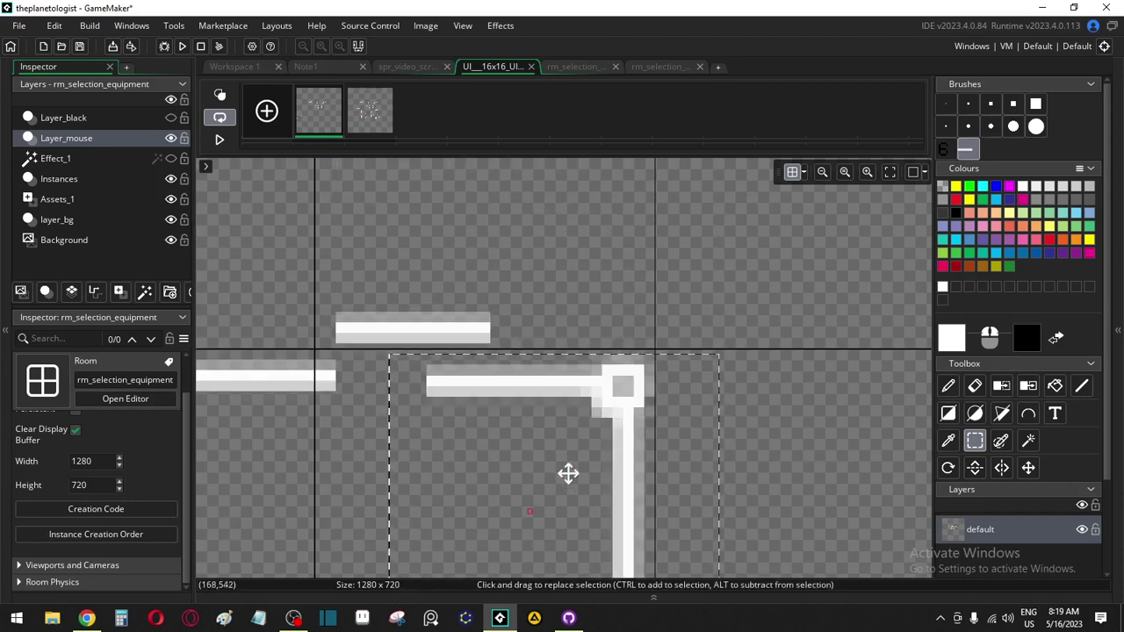
drag(611, 400, 615, 389)
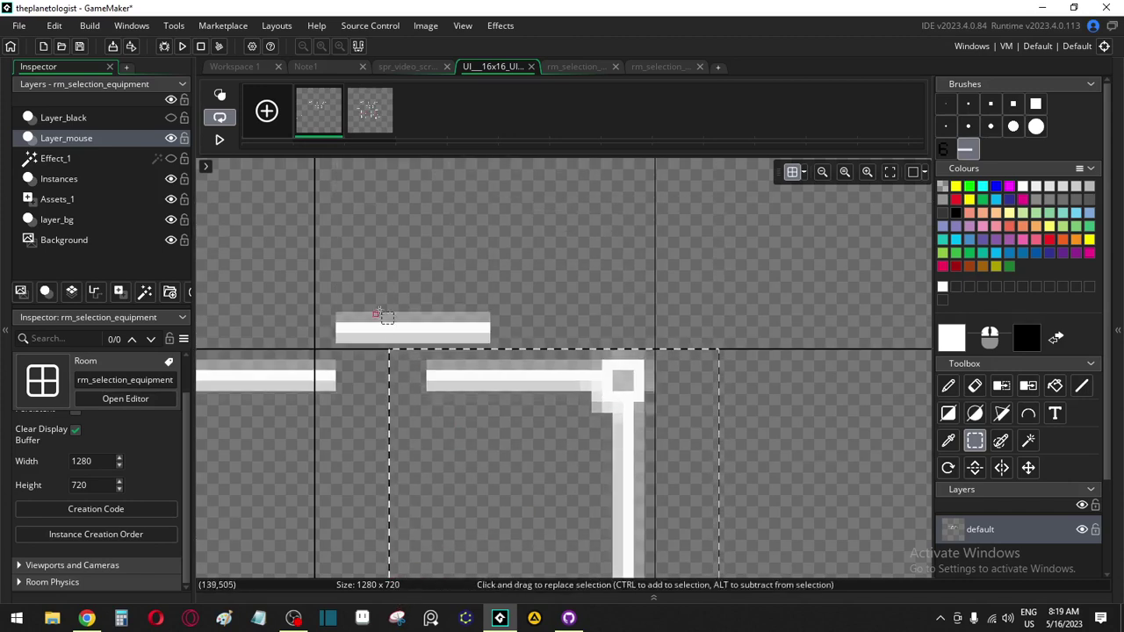
Move the gap-sized part of the spare bar into the top edge's gap and delete the leftover
drag(336, 296, 430, 360)
drag(397, 321, 397, 368)
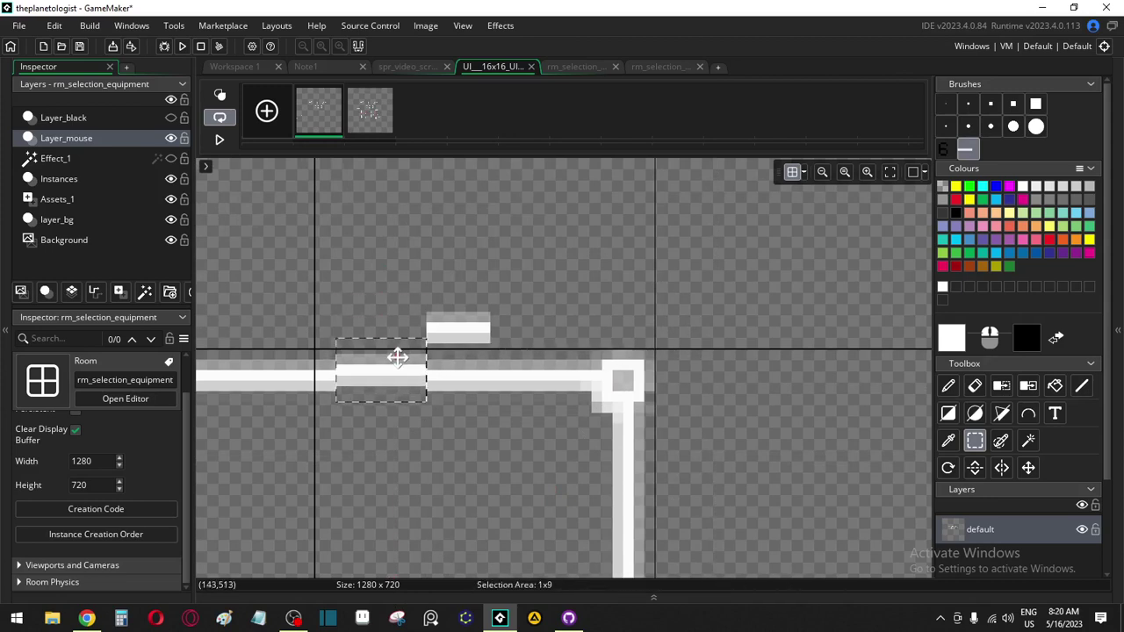
drag(404, 290, 510, 339)
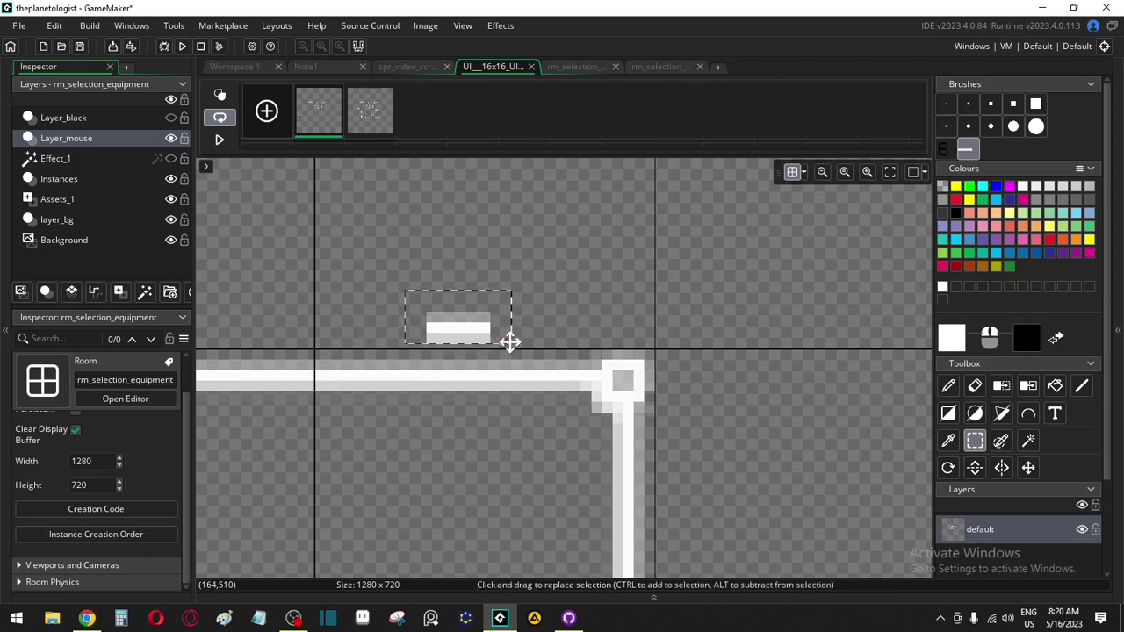
key(Delete)
scroll(378, 411, down, 5)
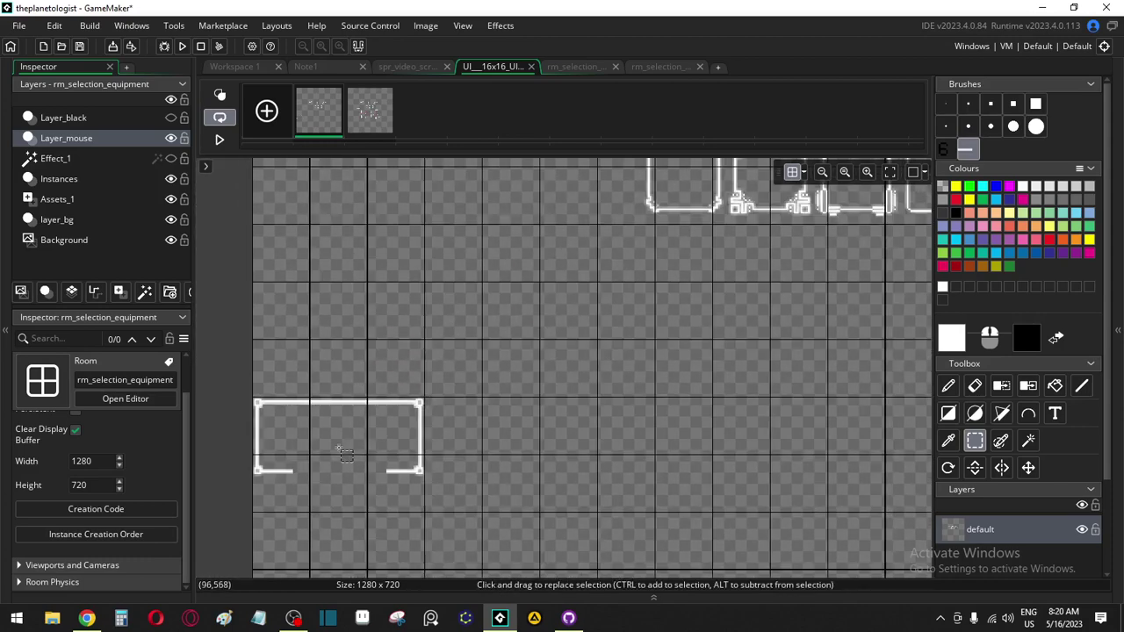
Select the frame's two lower corners and move them down to the bottom edge of the canvas
middle_drag(356, 457, 475, 378)
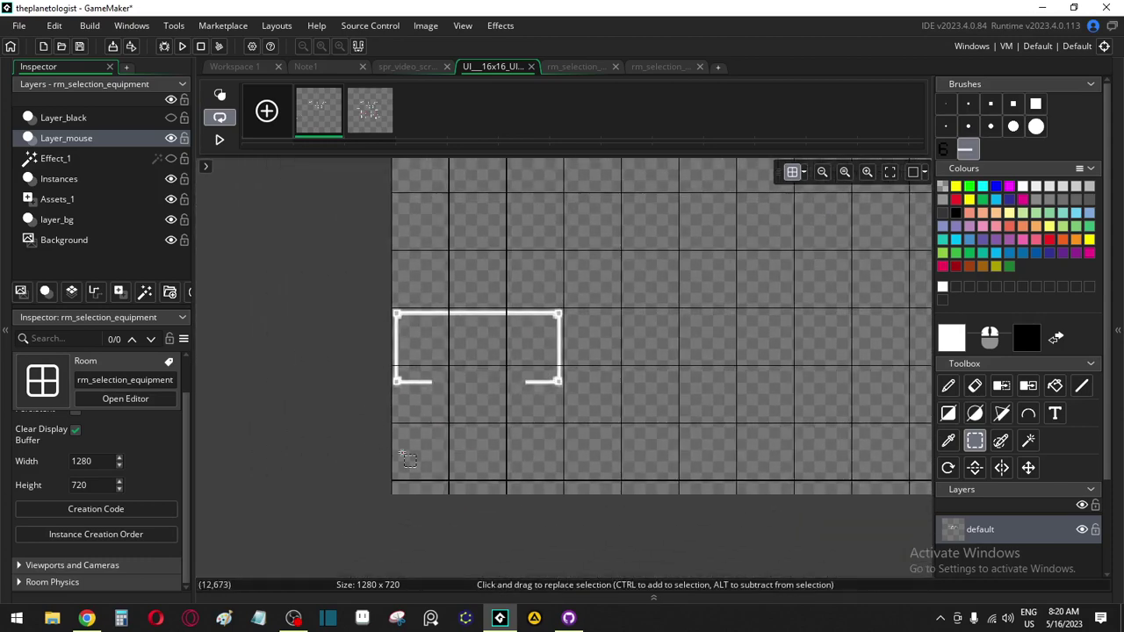
scroll(406, 458, up, 3)
drag(351, 376, 784, 264)
drag(415, 303, 831, 385)
Make a brush from the frame's two side edges and stamp it downward, placing the last pair of pieces beside the remaining gaps
click(397, 529)
scroll(410, 446, up, 3)
key(ctrl+b)
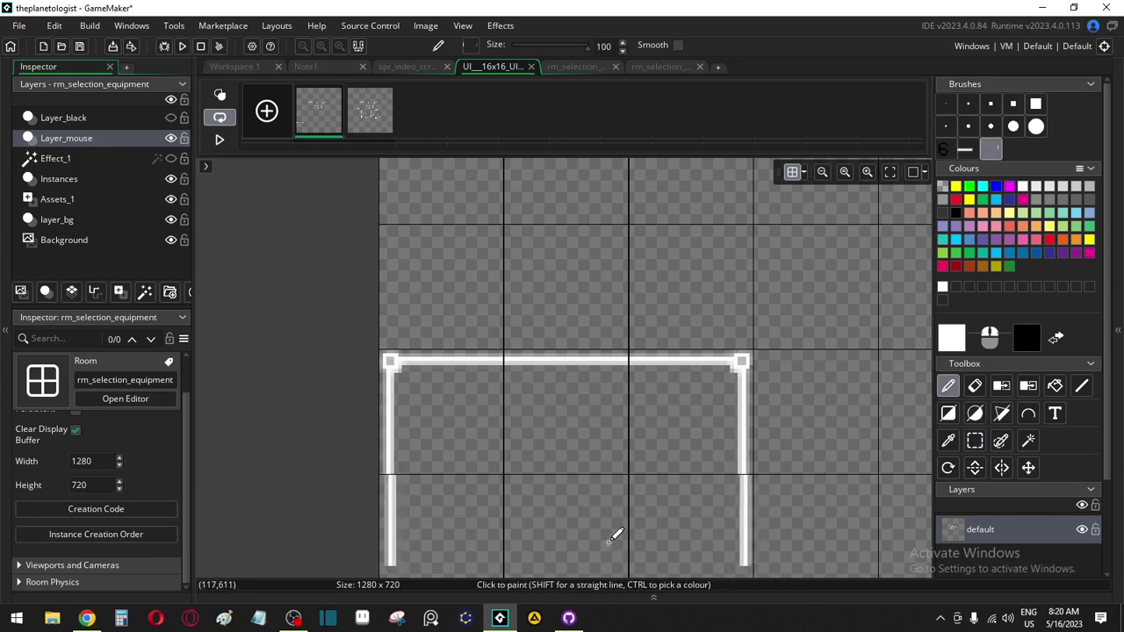
scroll(613, 534, down, 3)
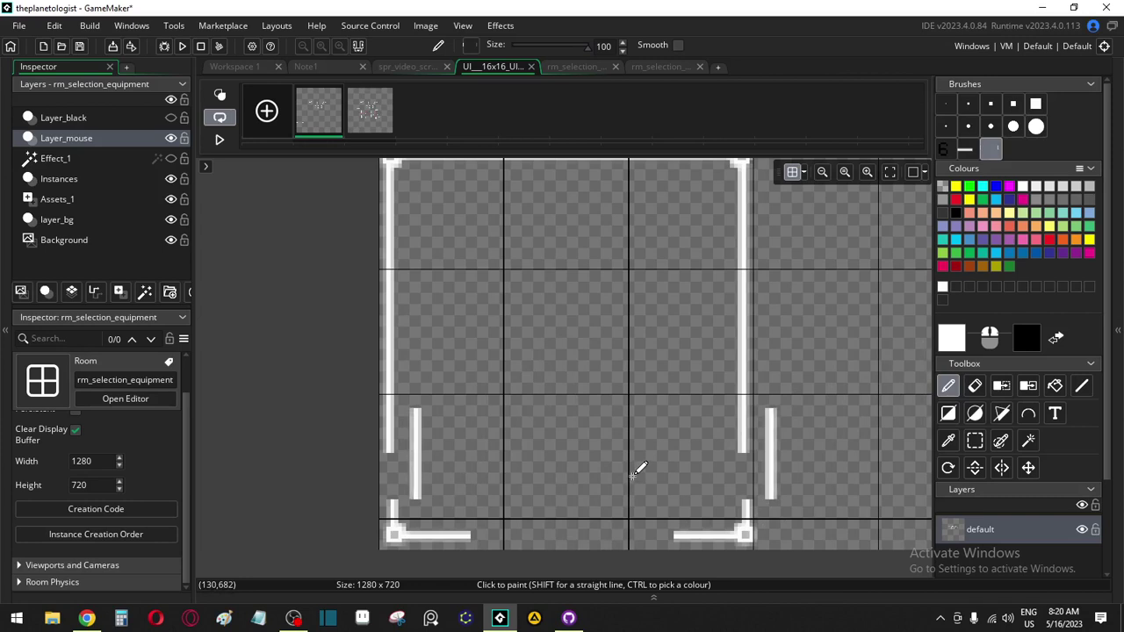
Delete the excess upper part of the spare left bar and move the rest into the left side's gap
click(975, 441)
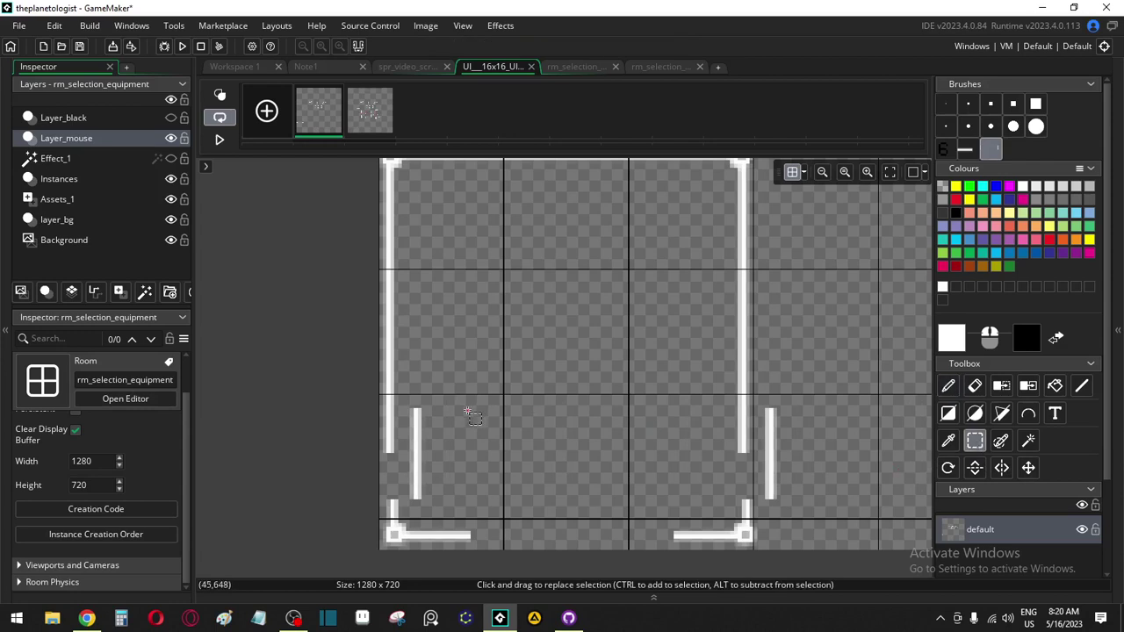
scroll(450, 434, up, 2)
drag(512, 295, 376, 436)
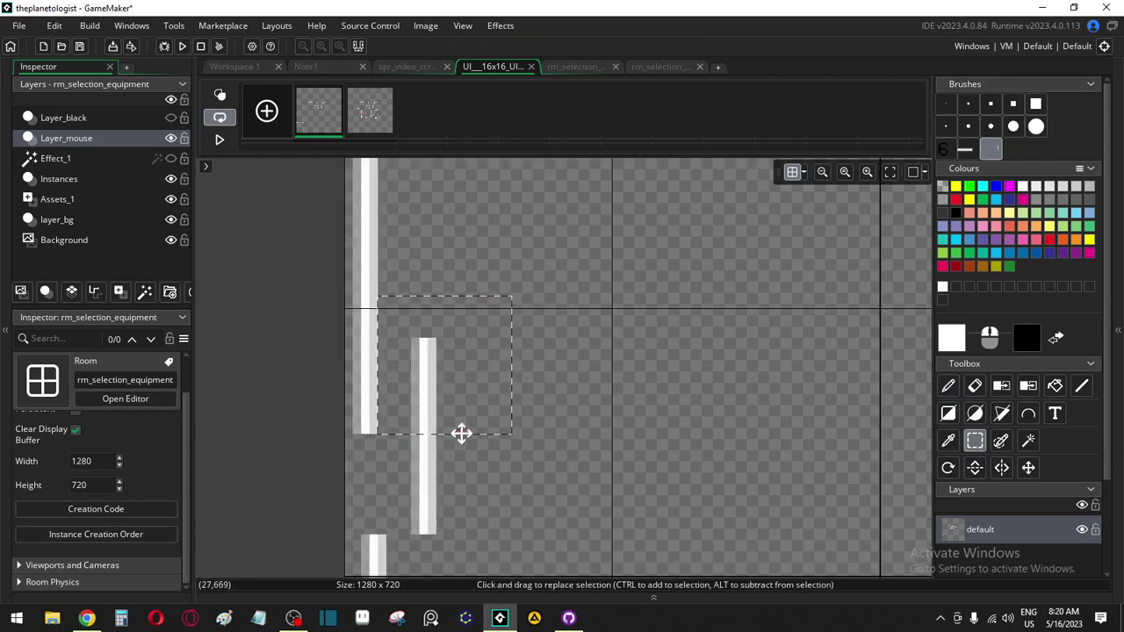
key(Delete)
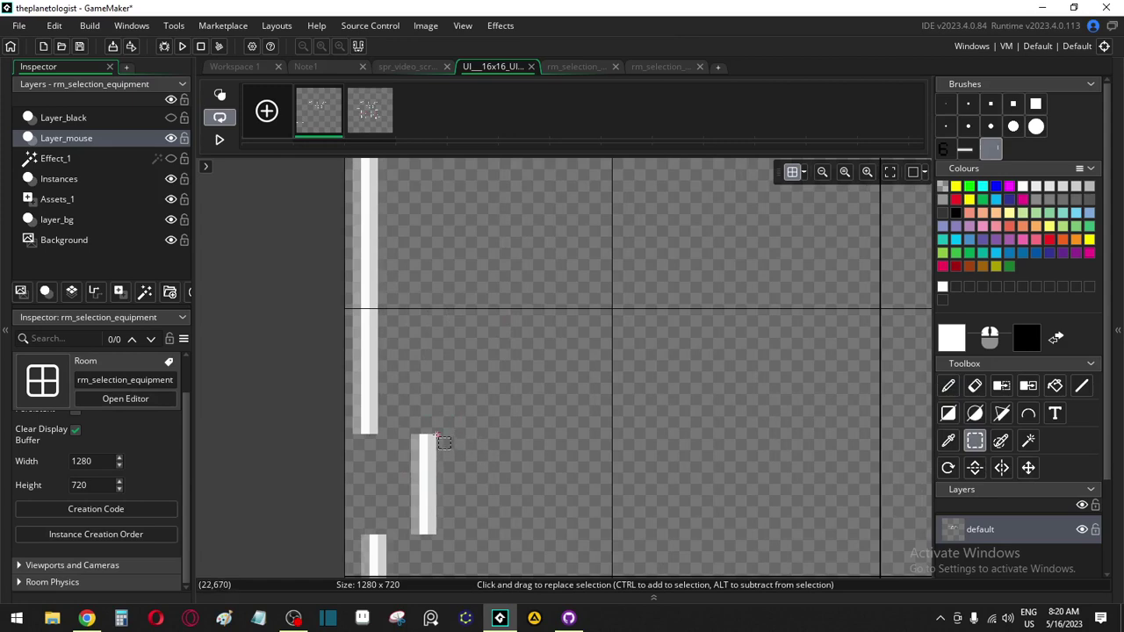
drag(438, 437, 369, 500)
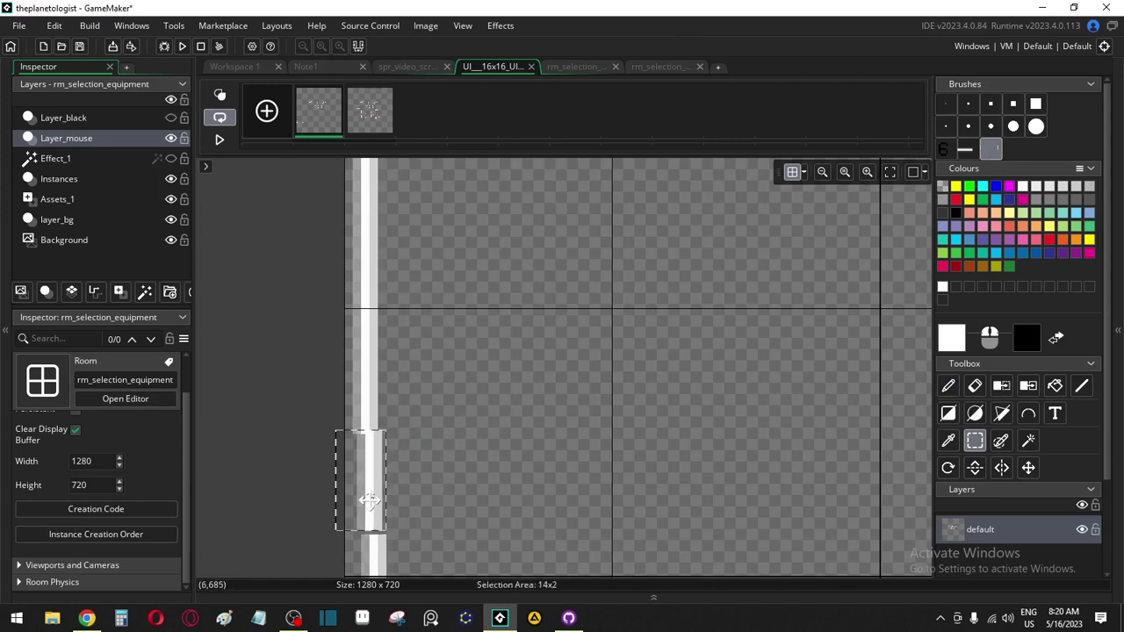
Shift the frame's lower-left corner slightly left to line up with the left side
middle_drag(454, 513, 505, 351)
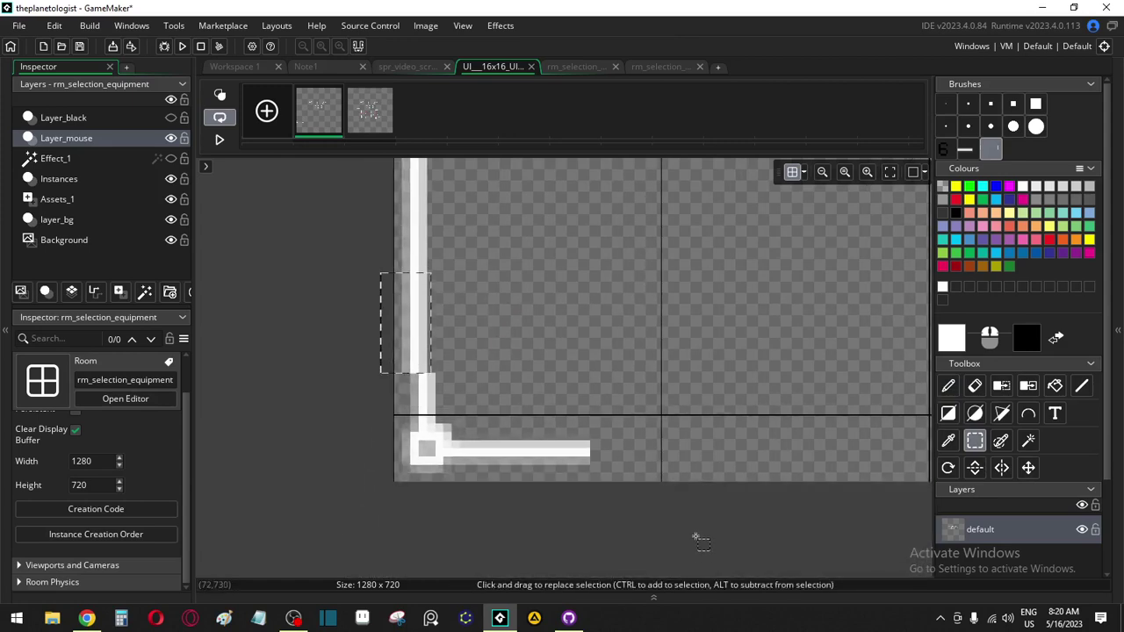
drag(677, 527, 393, 373)
drag(421, 424, 411, 424)
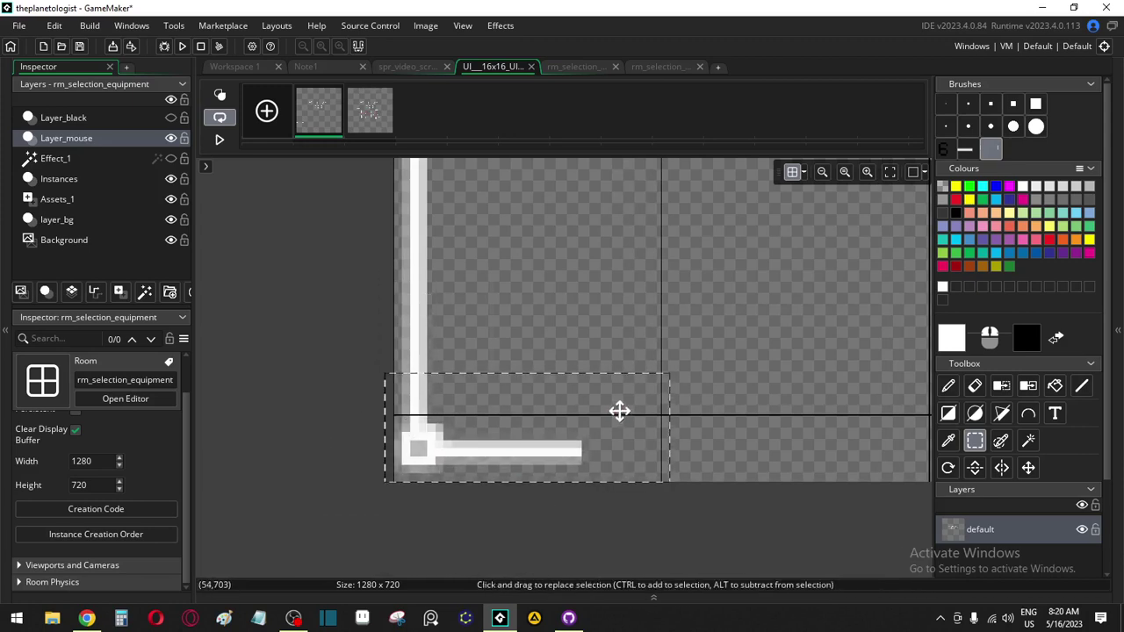
Trim the excess from the spare right bar and move the remaining piece into the right side's gap
scroll(619, 411, left, 5)
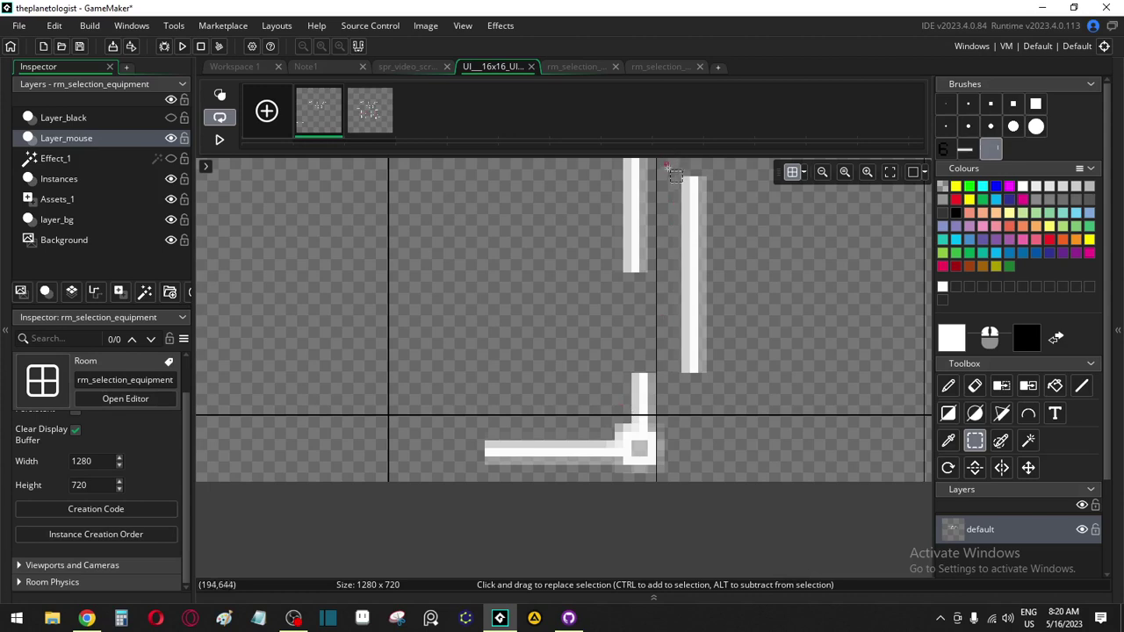
drag(662, 173, 721, 274)
click(693, 216)
drag(742, 179, 654, 378)
key(Delete)
mouse_move(683, 342)
mouse_down()
mouse_move(621, 339)
mouse_move(655, 457)
mouse_up()
Nudge the frame's lower-right corner left into line with the right side and clear the selection
drag(707, 500, 457, 376)
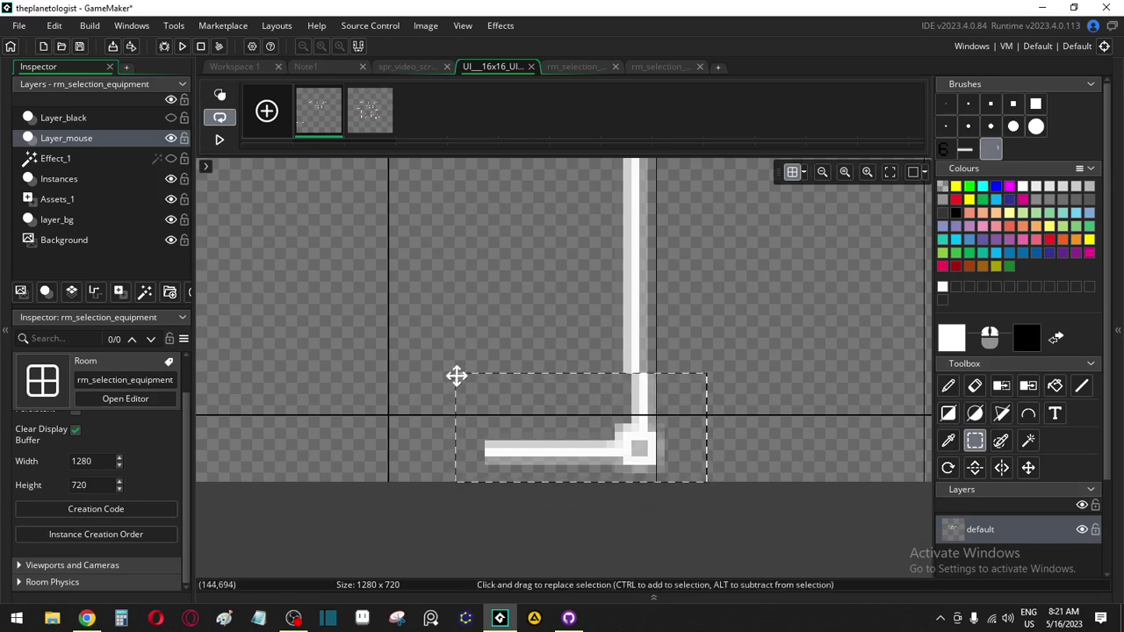
key(Left)
key(Left)
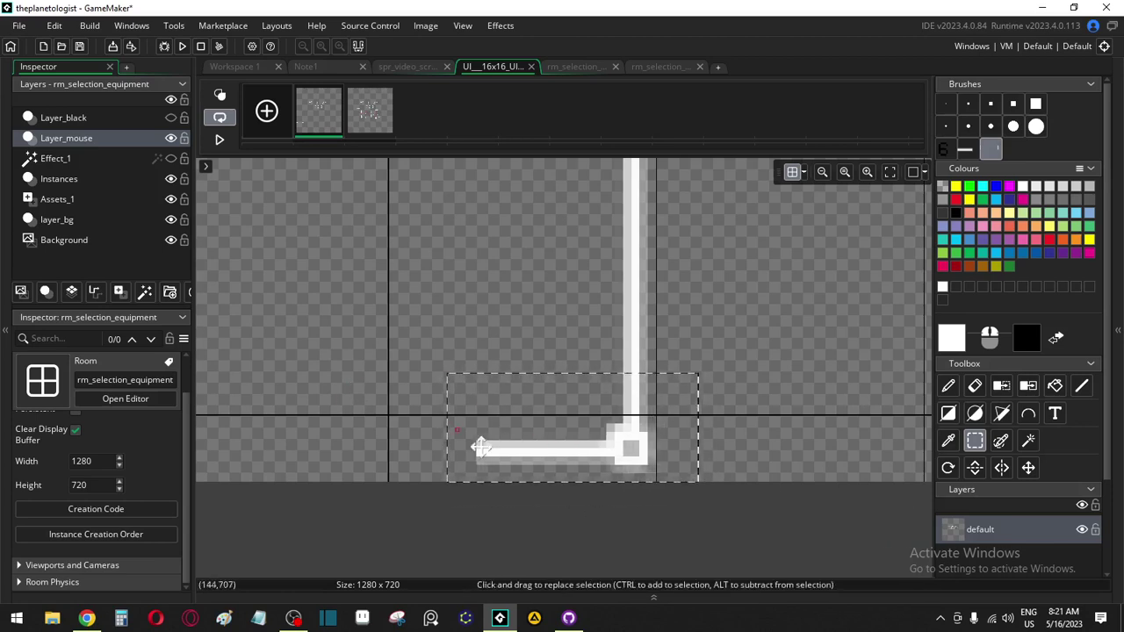
click(373, 334)
Make a brush from a piece of the frame's bottom edge and stamp it rightward until the bottom edge is closed
scroll(366, 342, right, 5)
scroll(366, 342, down, 3)
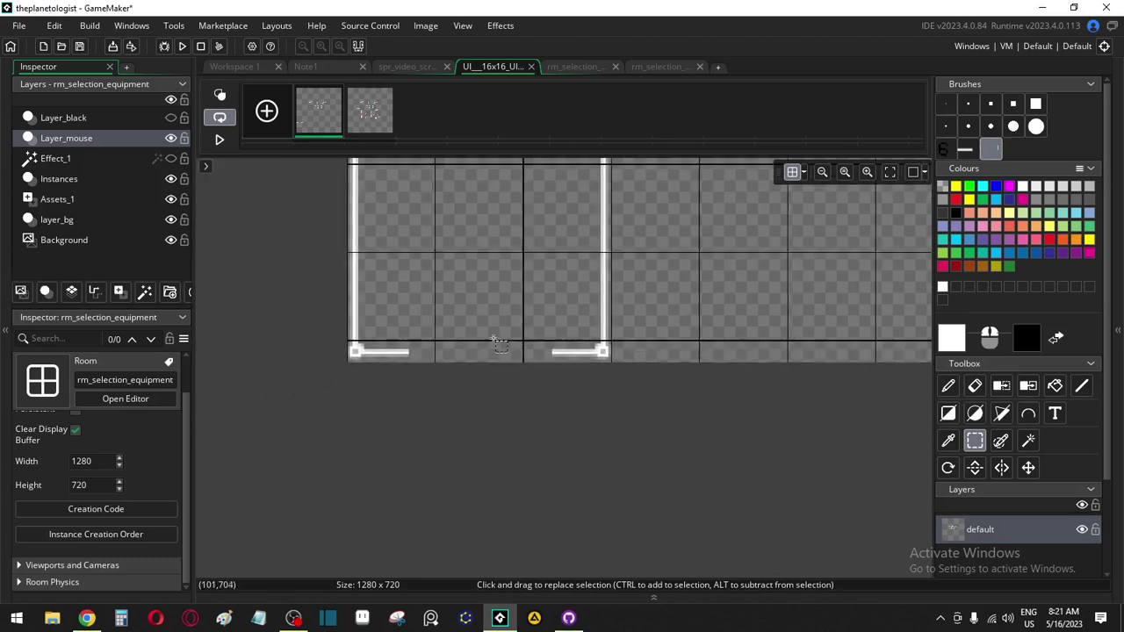
ctrl+scroll(435, 259, down, 3)
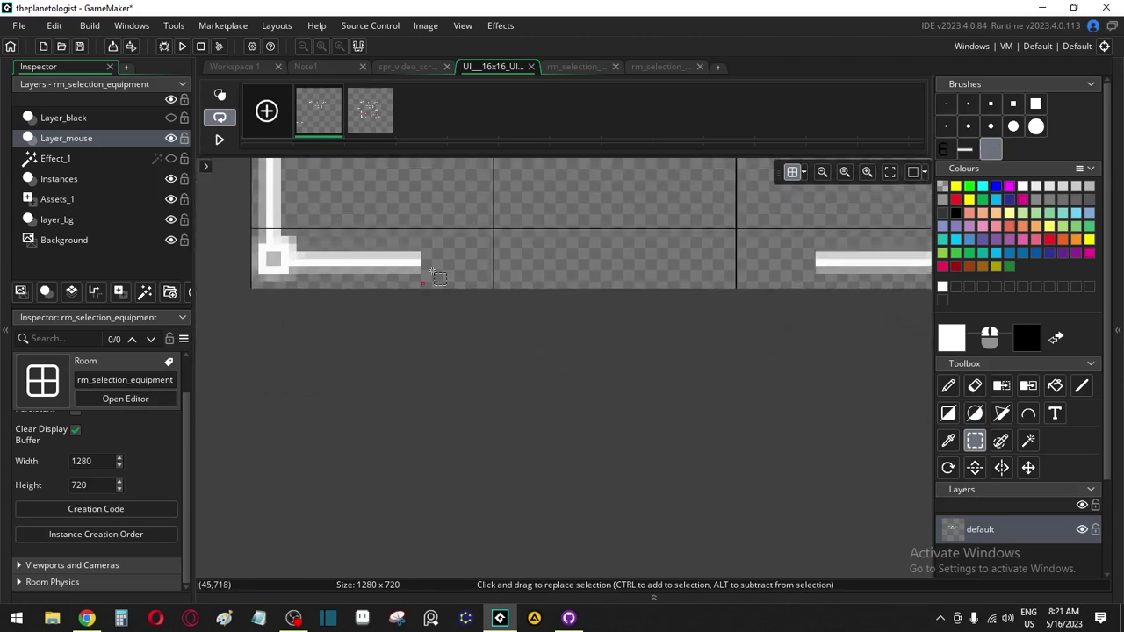
mouse_move(460, 208)
mouse_down()
mouse_move(389, 334)
mouse_move(356, 340)
mouse_up()
key(d)
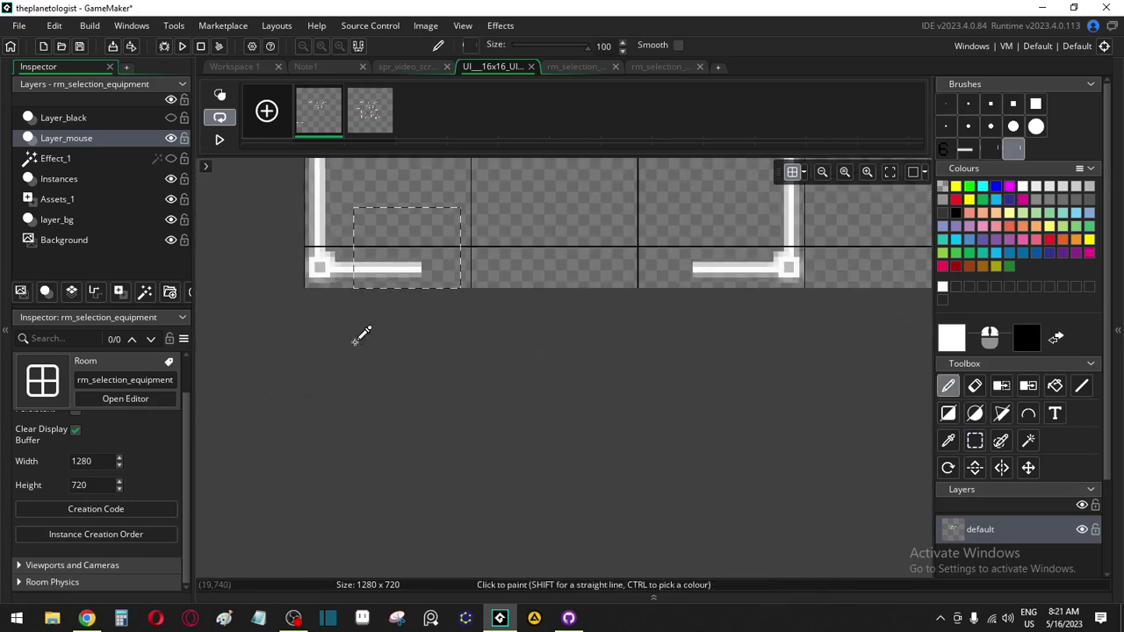
key(ctrl+c)
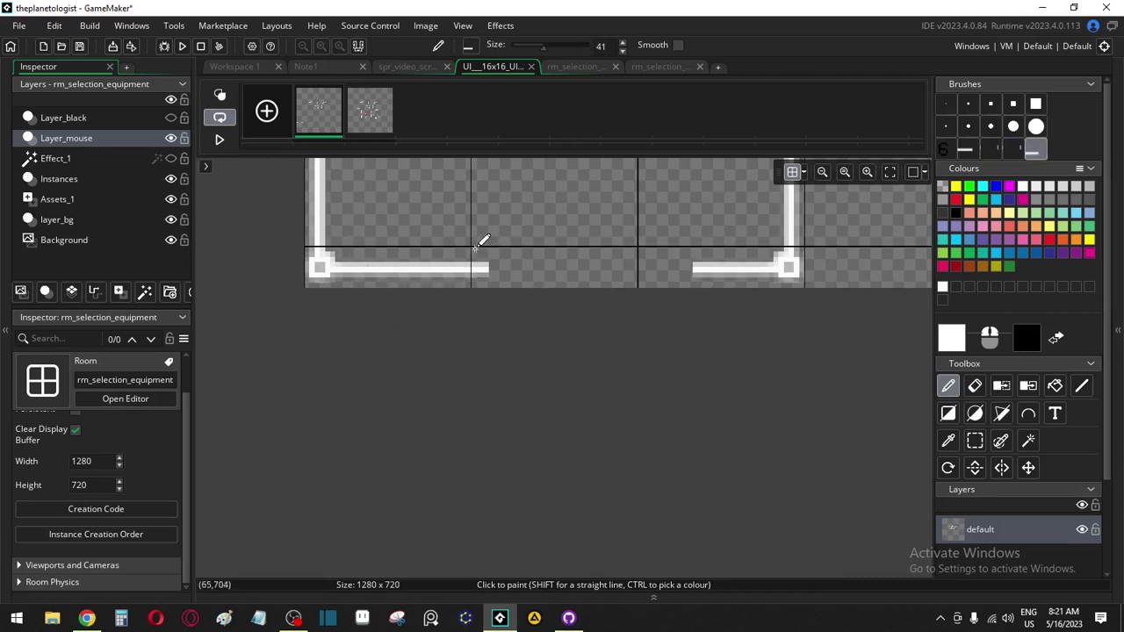
click(547, 242)
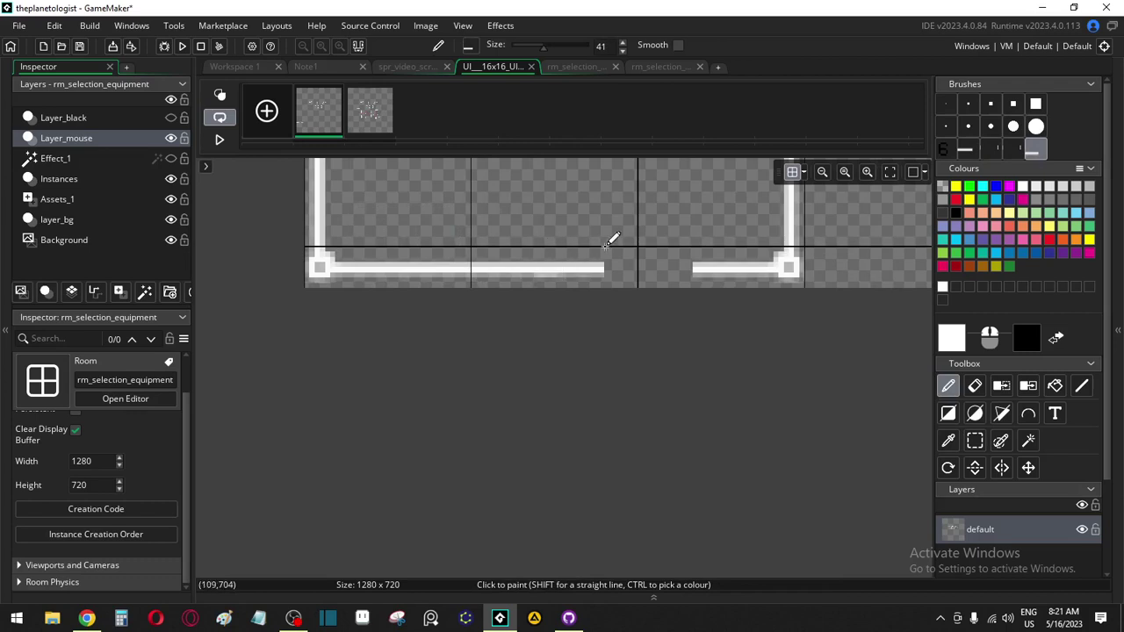
click(682, 247)
Make a brush from the finished frame and stamp a copy of it in the lower-right corner of the canvas
scroll(673, 351, down, 6)
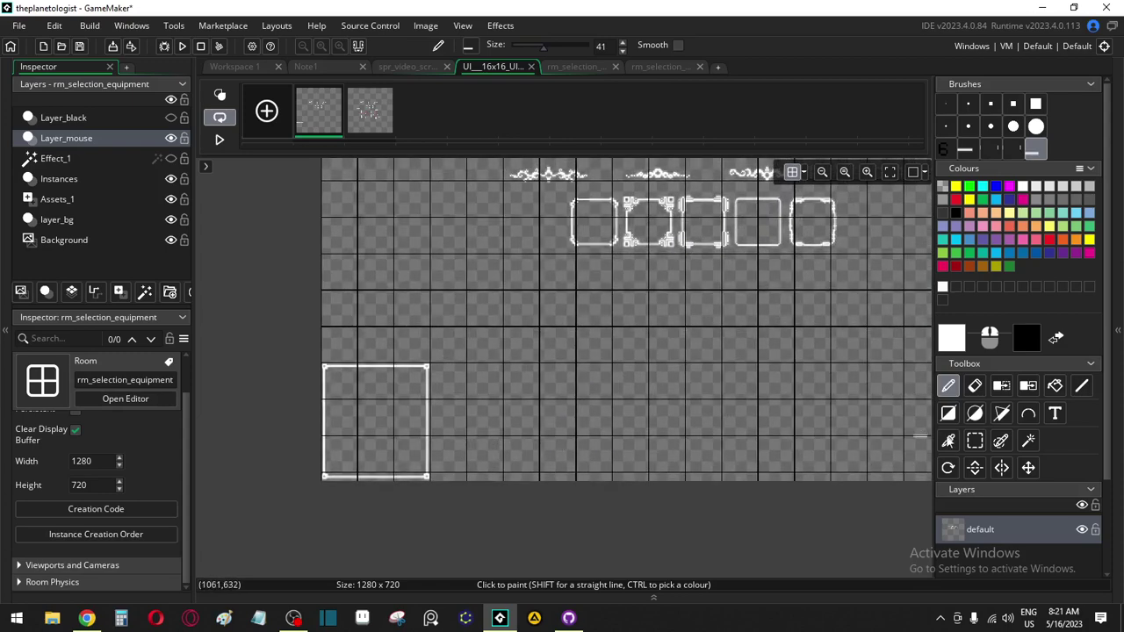
click(974, 440)
drag(264, 321, 456, 551)
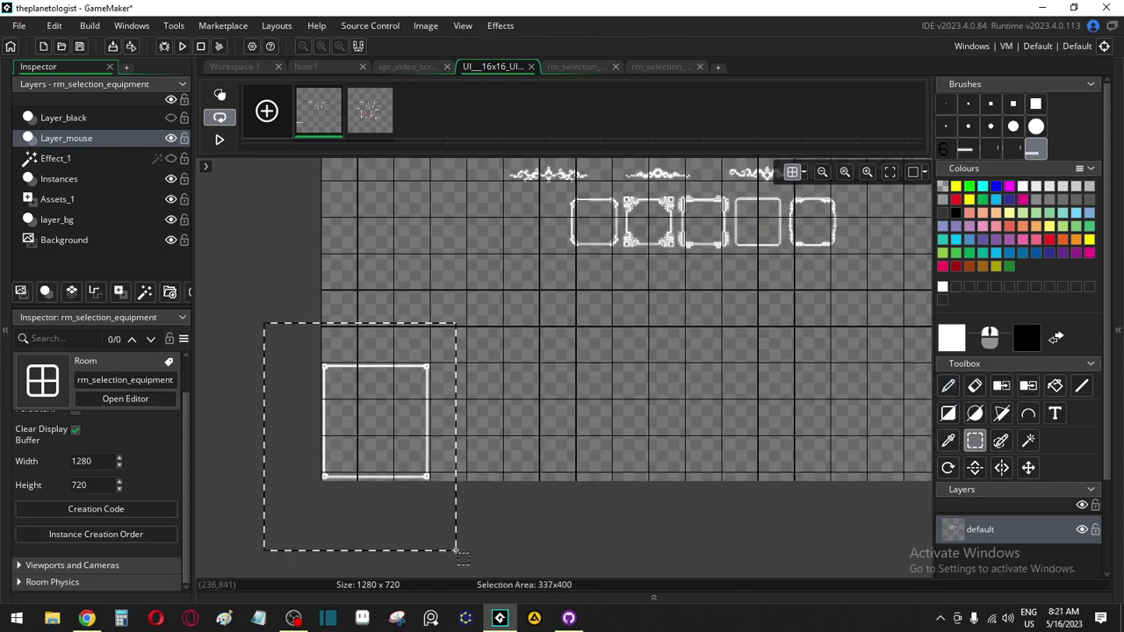
key(ctrl+b)
middle_drag(611, 407, 466, 397)
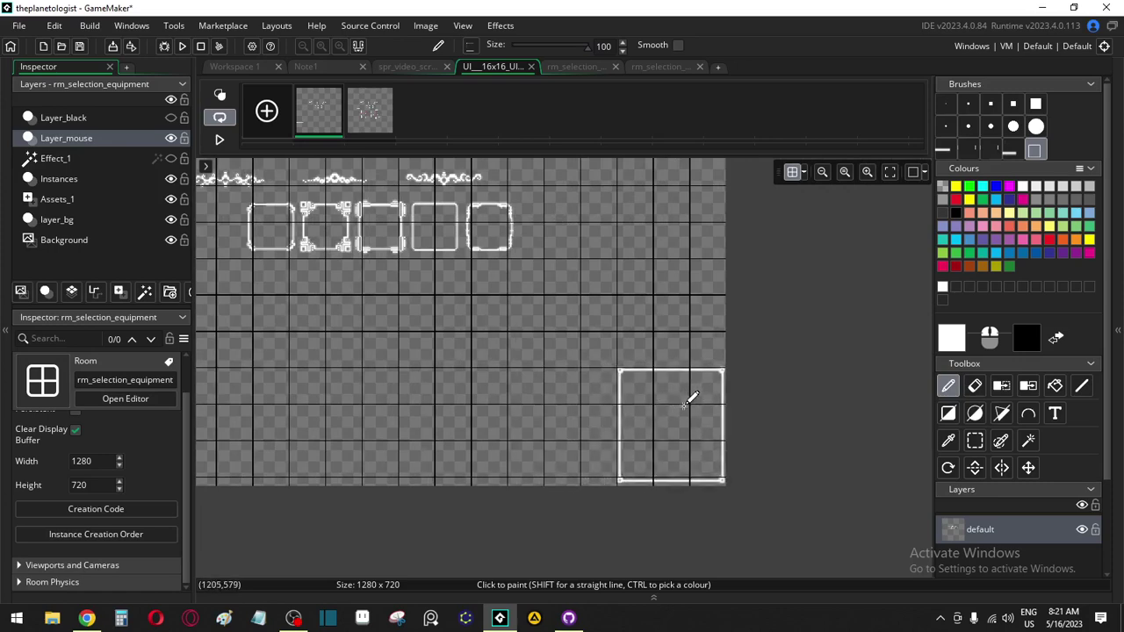
ctrl+scroll(680, 406, up, 1)
ctrl+scroll(681, 406, up, 1)
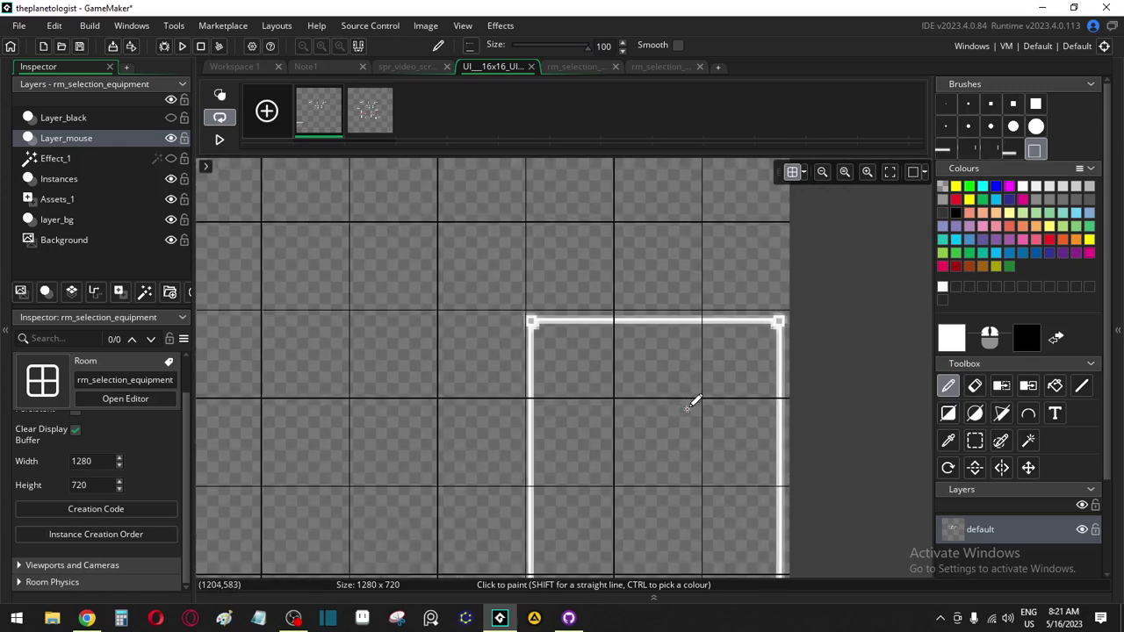
ctrl+scroll(682, 409, up, 1)
ctrl+scroll(683, 401, up, 1)
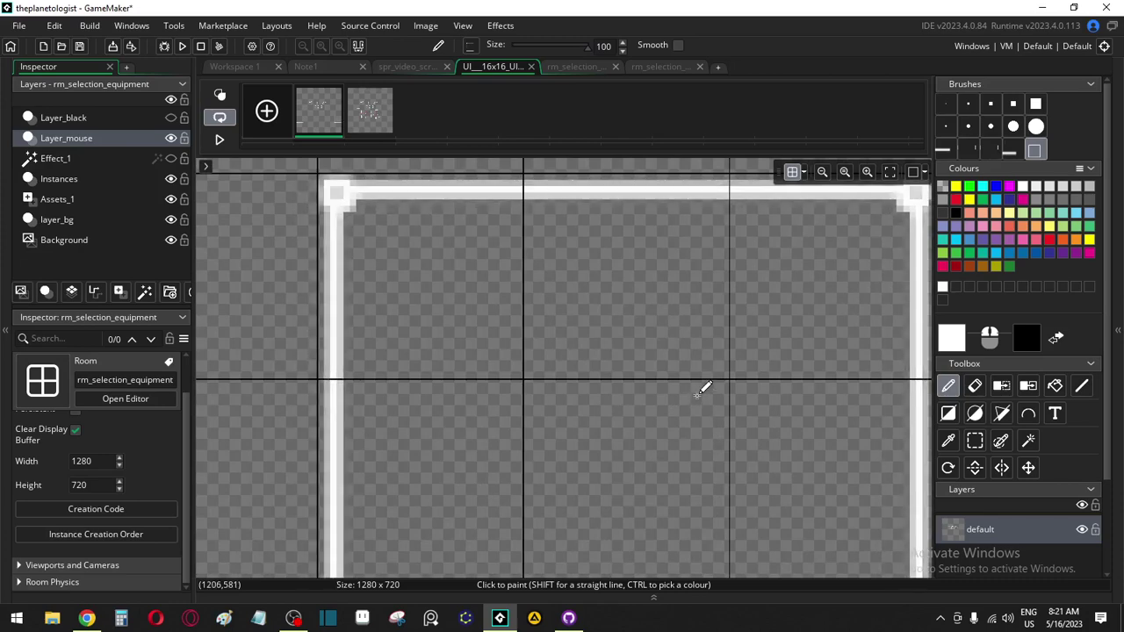
ctrl+scroll(615, 461, down, 2)
ctrl+scroll(527, 496, down, 2)
ctrl+scroll(474, 505, down, 2)
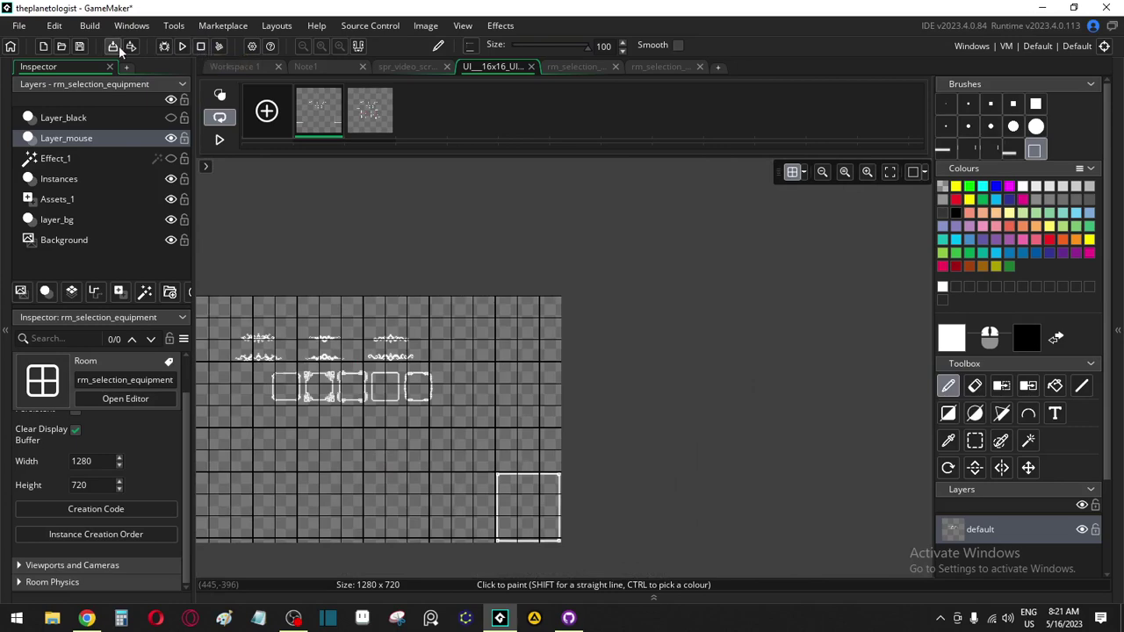
Review the selection rooms' UI, examining how the frames sit around the BACK and START buttons in rm_selection_equipment
click(333, 66)
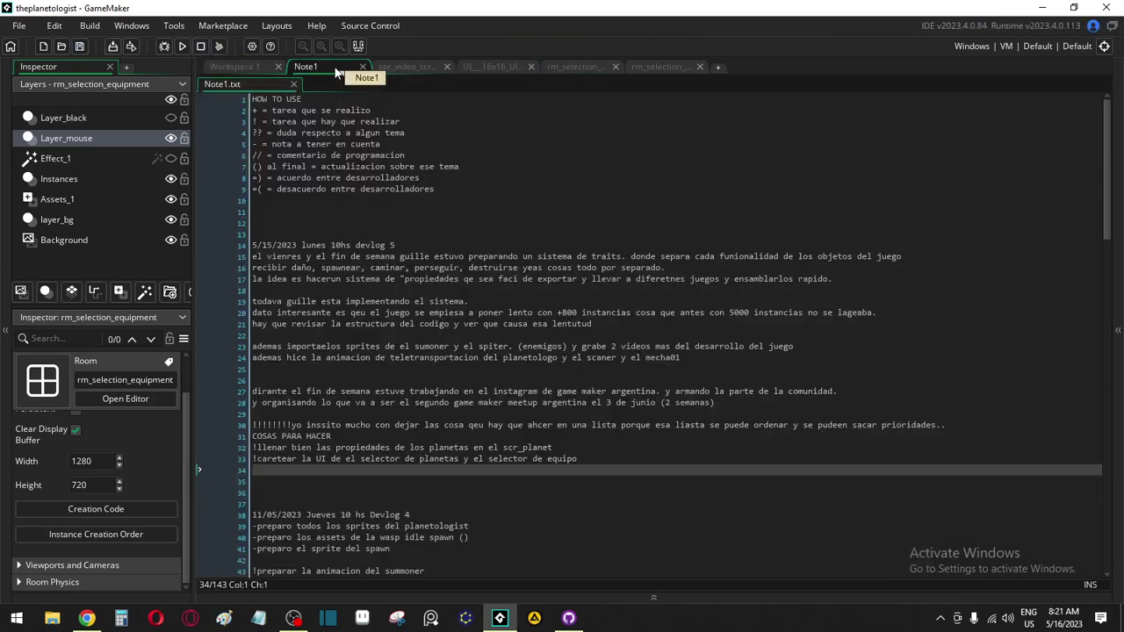
click(406, 67)
click(493, 67)
click(573, 66)
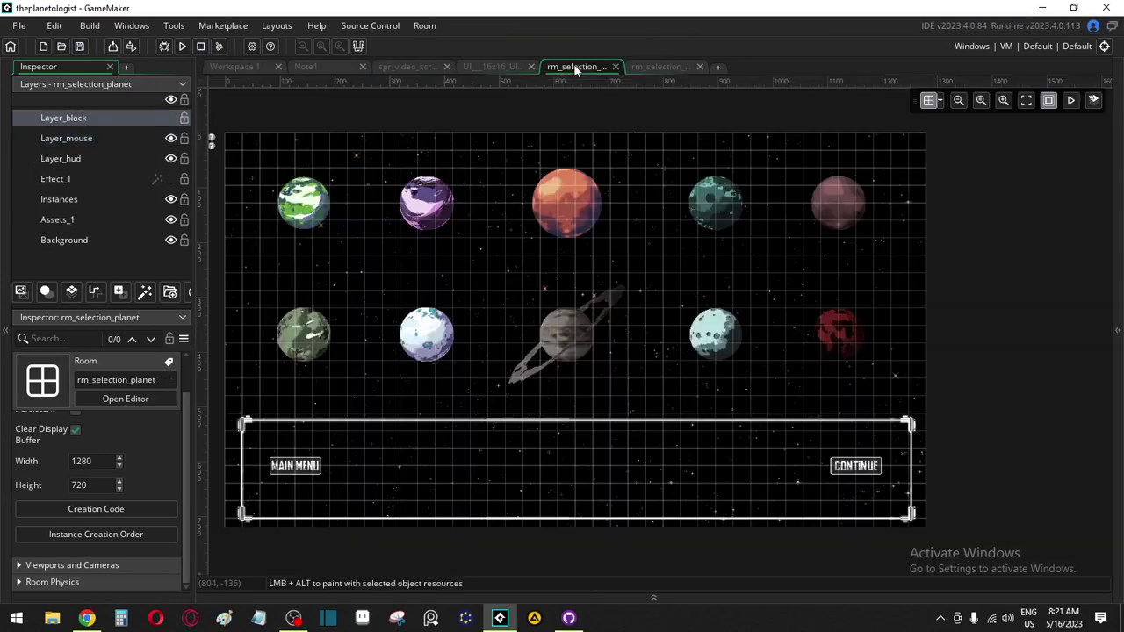
click(648, 69)
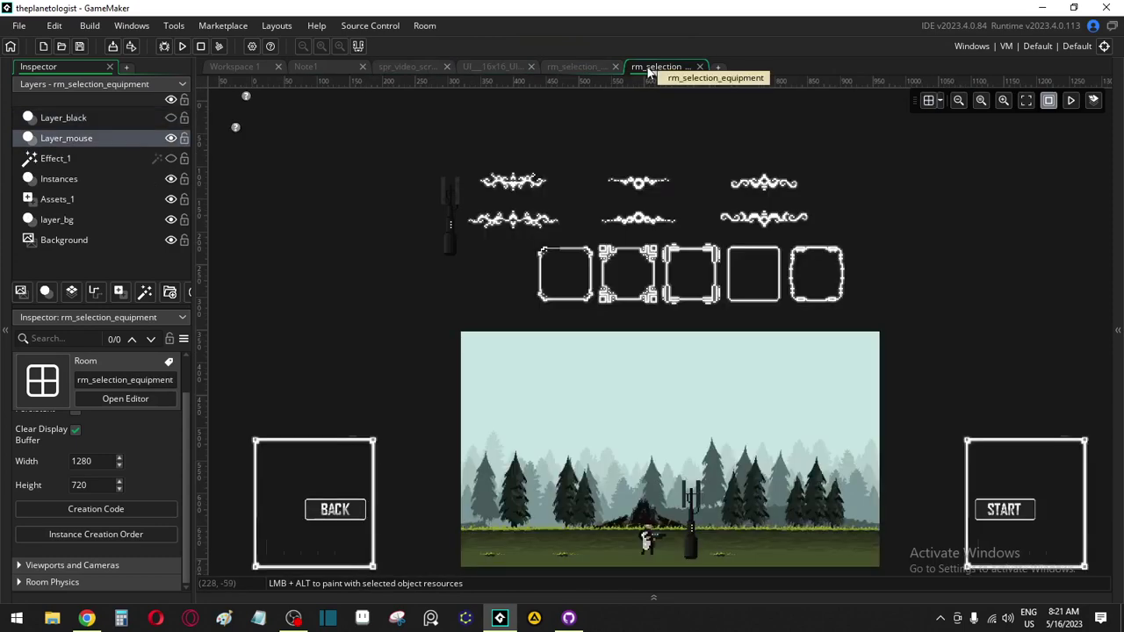
scroll(442, 415, down, 2)
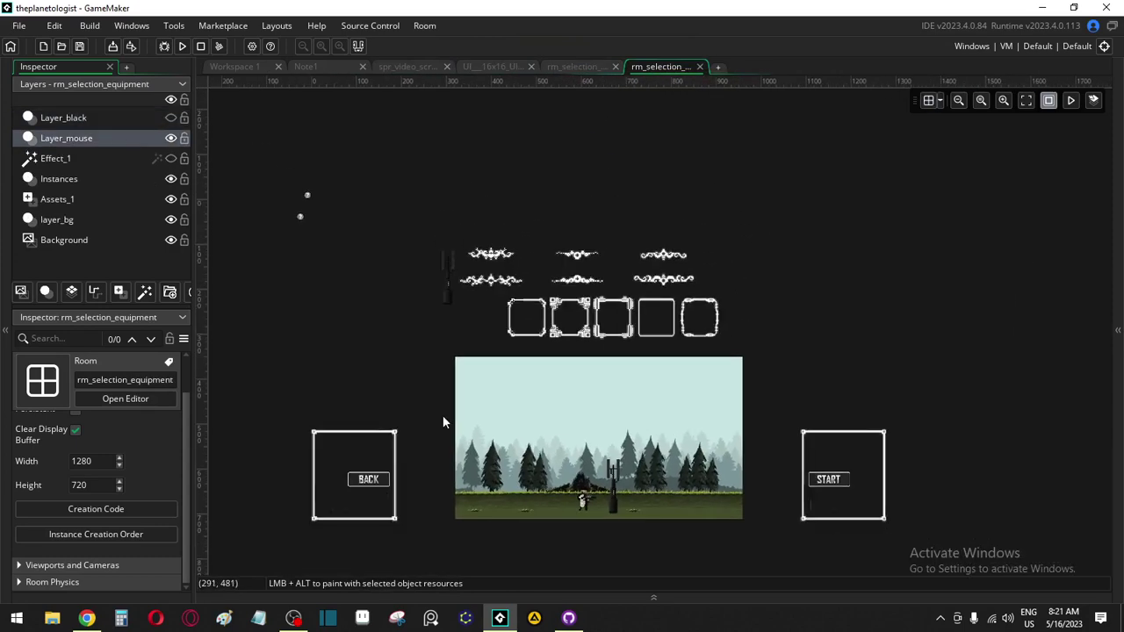
scroll(442, 420, up, 2)
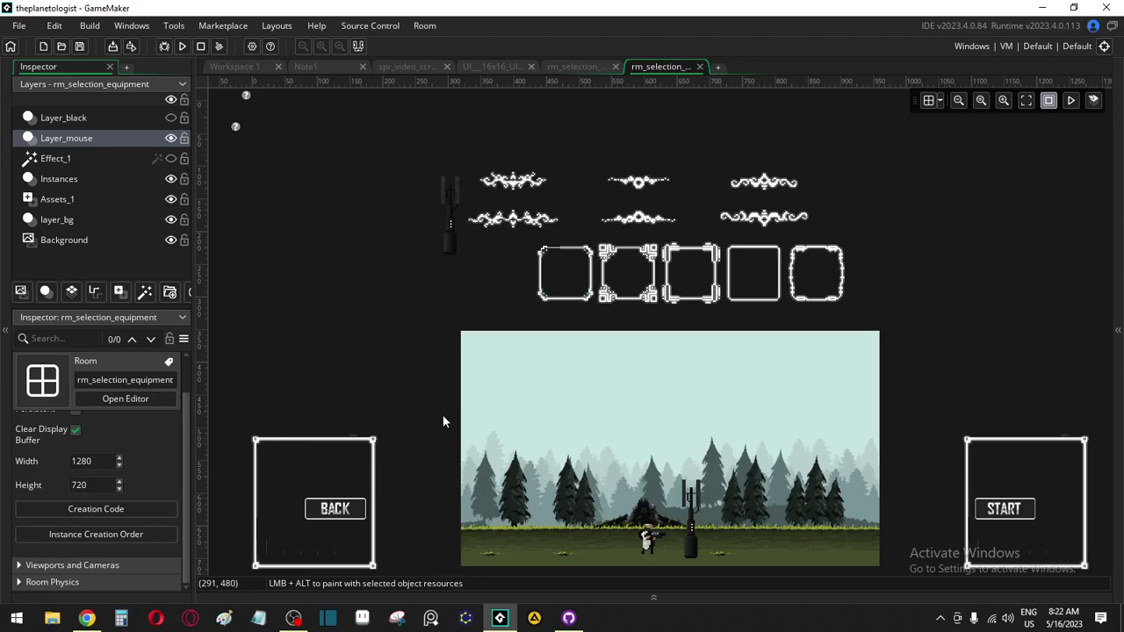
click(419, 66)
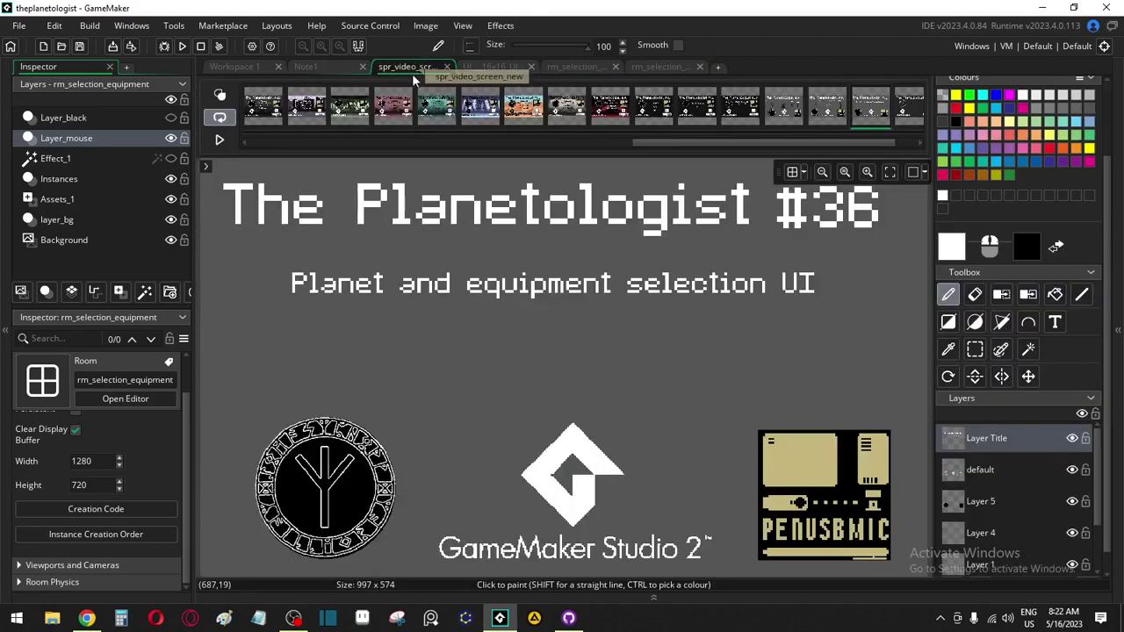
click(657, 67)
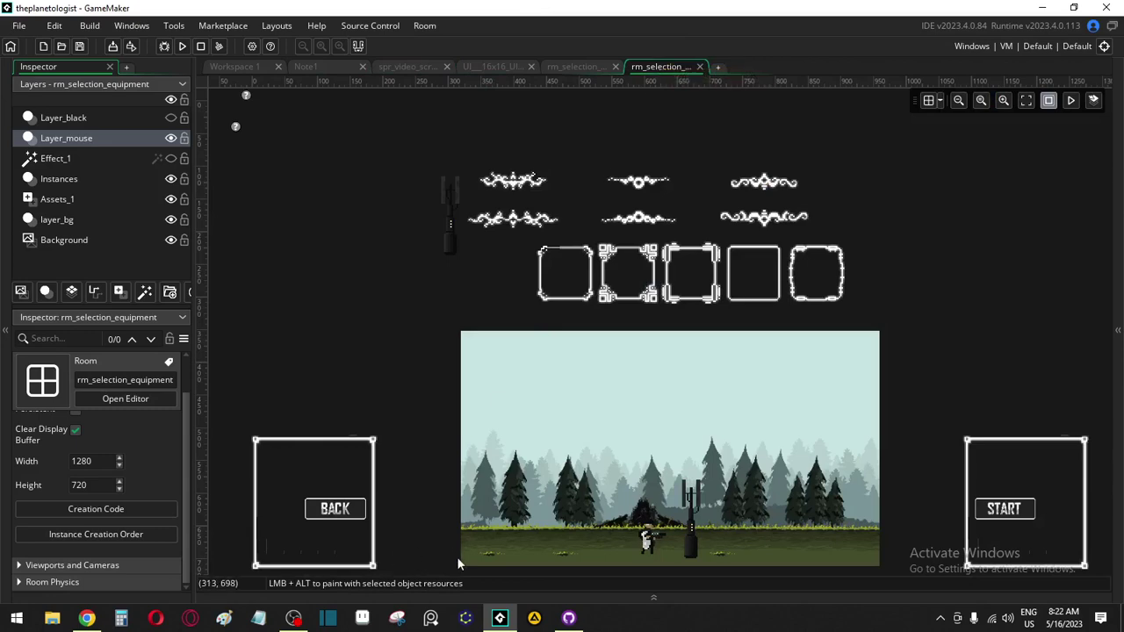
click(416, 68)
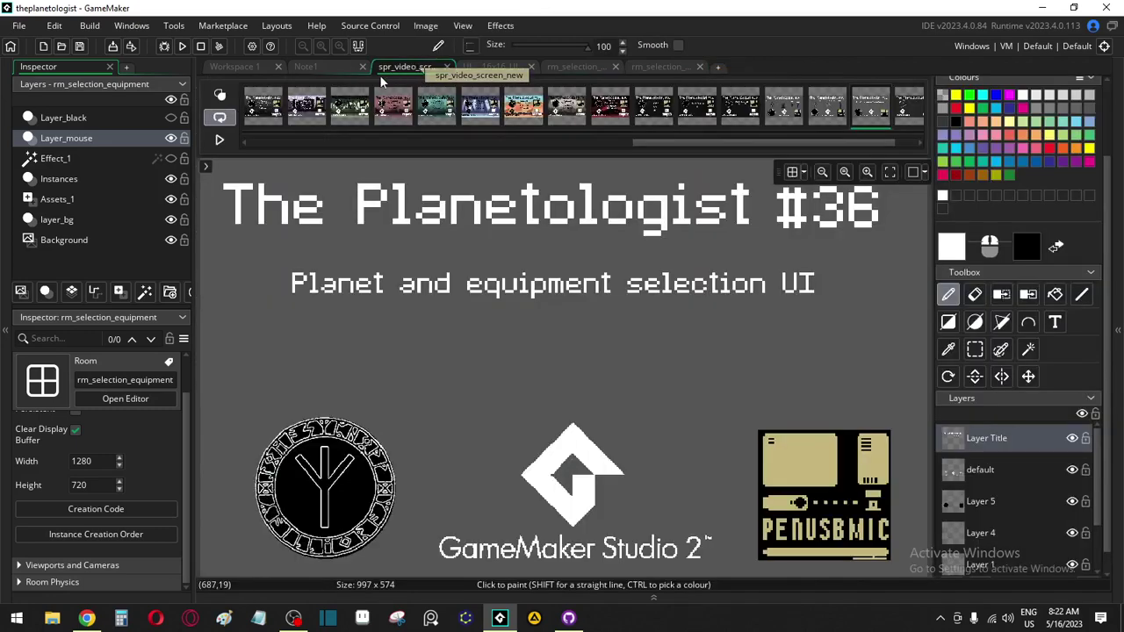
click(489, 67)
click(582, 66)
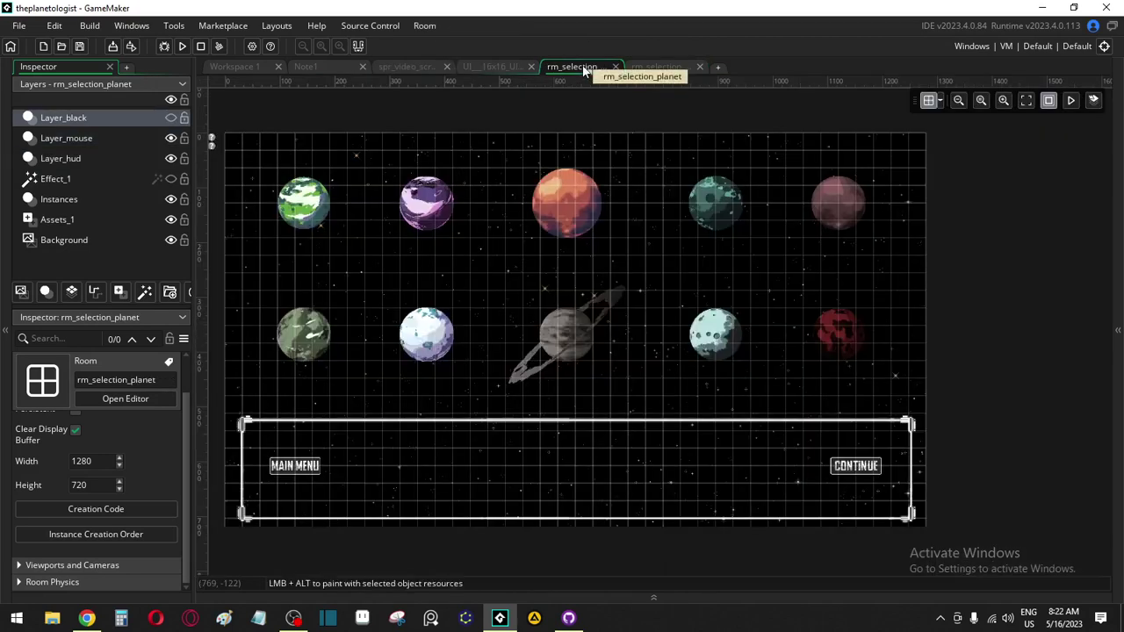
click(672, 68)
Widen the lower-left frame in the UI sprite by moving its right part two grid cells to the right
click(490, 65)
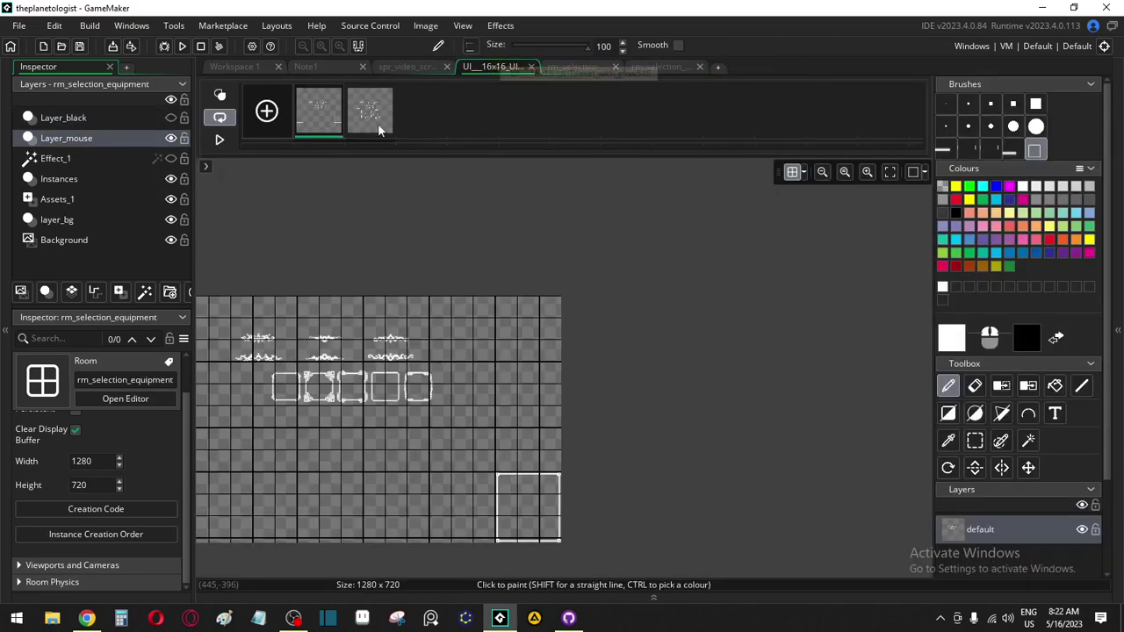
scroll(573, 281, down, 2)
scroll(369, 436, up, 4)
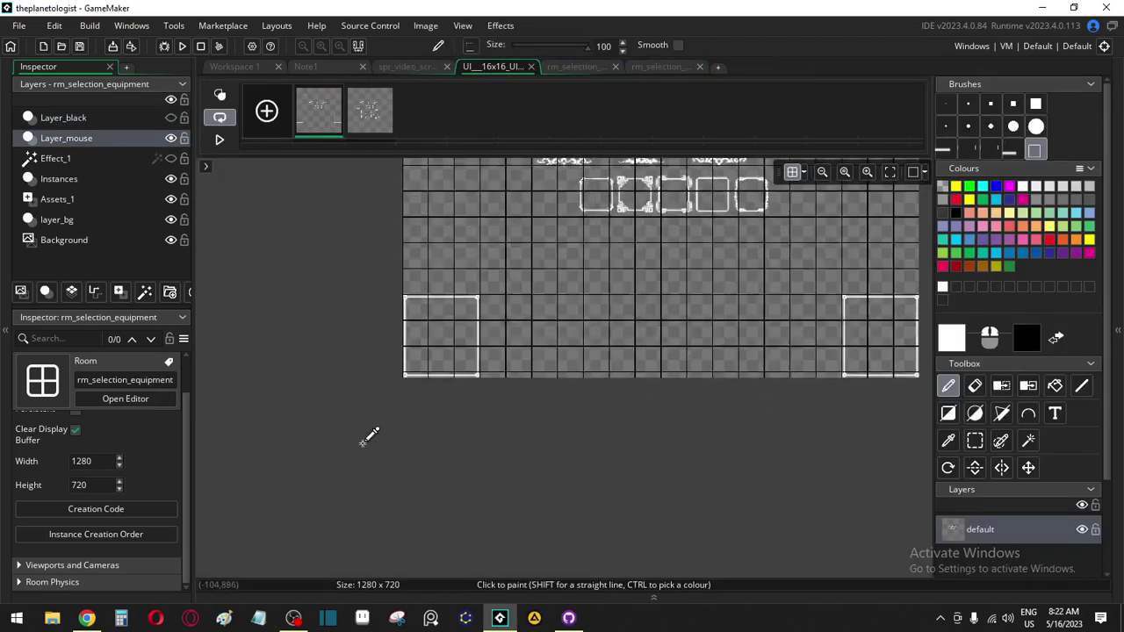
middle_drag(604, 396, 525, 547)
click(975, 441)
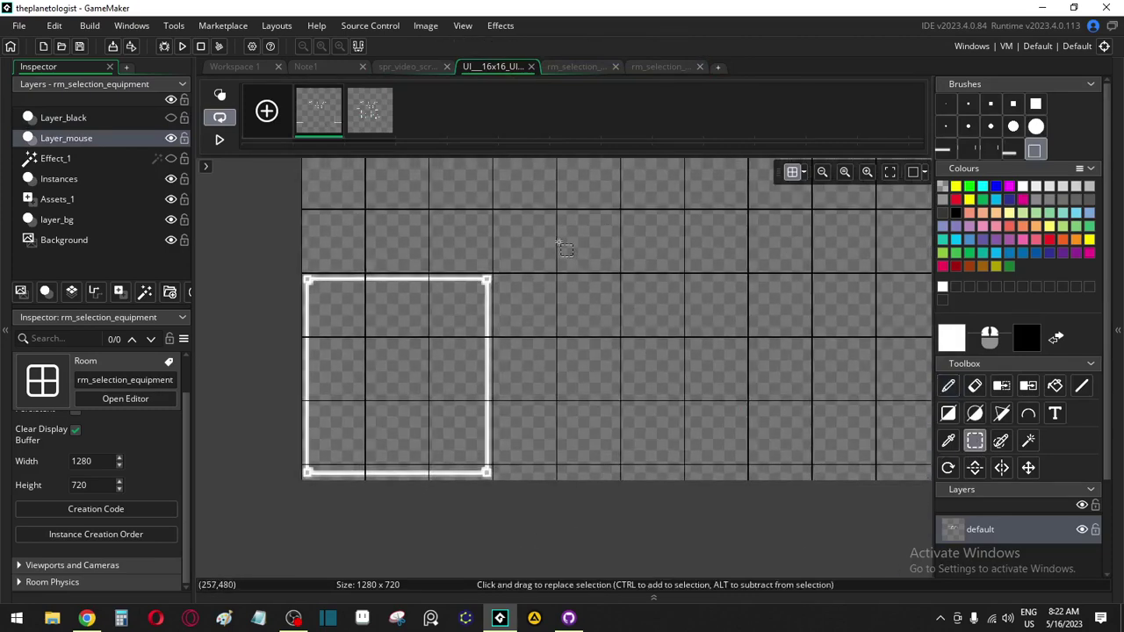
drag(558, 242, 429, 527)
drag(459, 391, 585, 391)
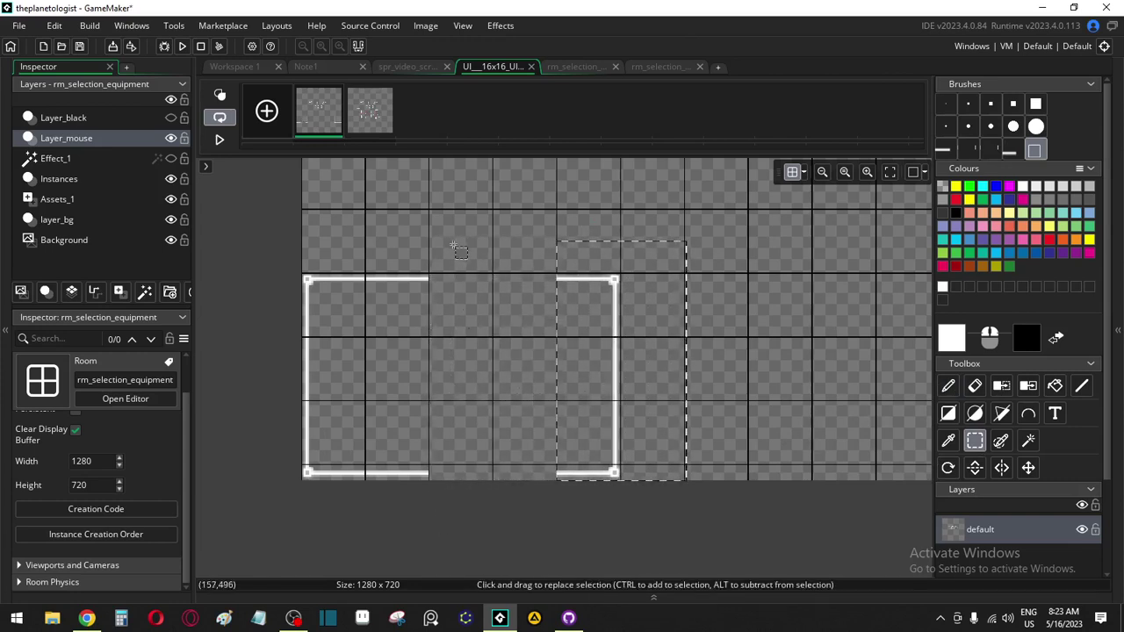
Make a brush from a piece of the frame's bottom edge and stamp it across the gaps in the bottom and top edges
drag(452, 238, 363, 520)
ctrl+scroll(368, 520, up, 3)
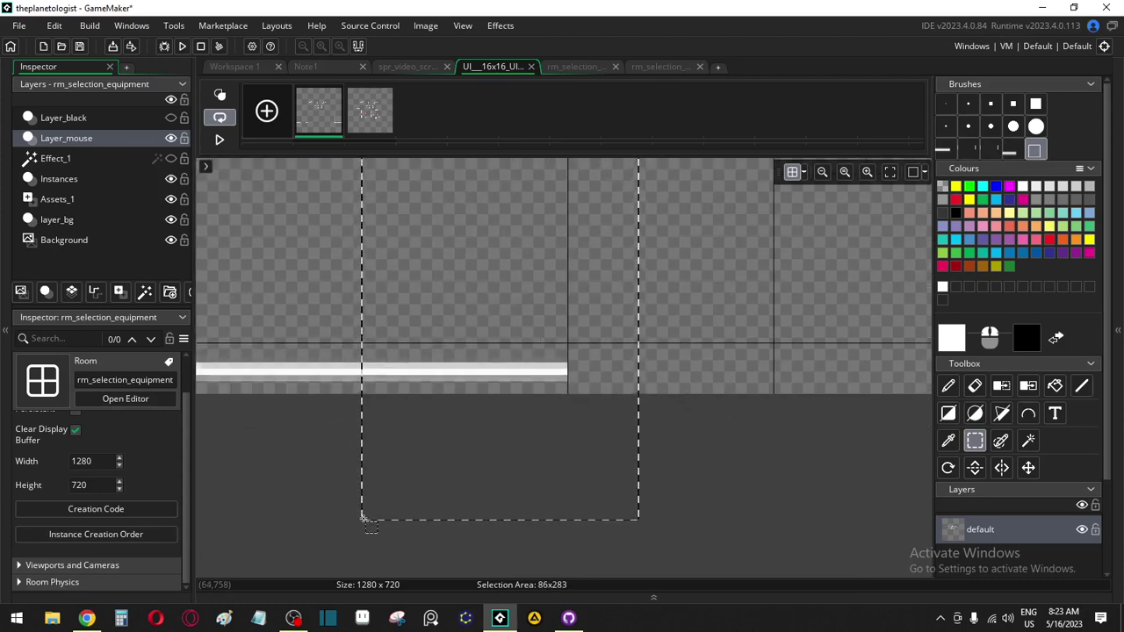
key(d)
middle_drag(619, 345, 591, 6)
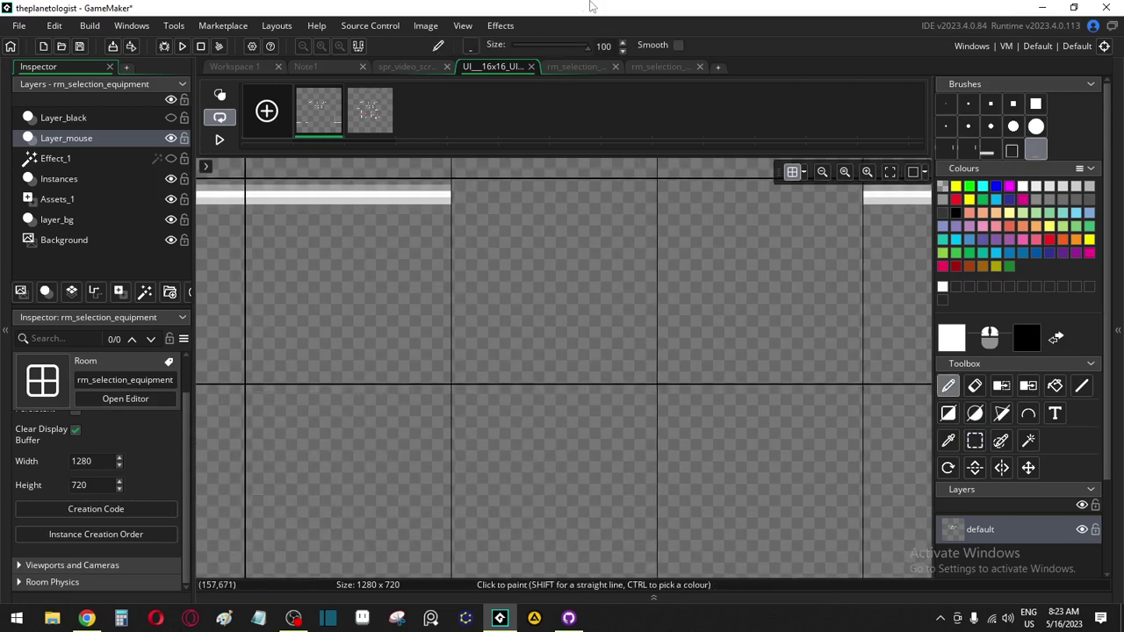
shift+drag(553, 362, 591, 455)
scroll(591, 450, up, 2)
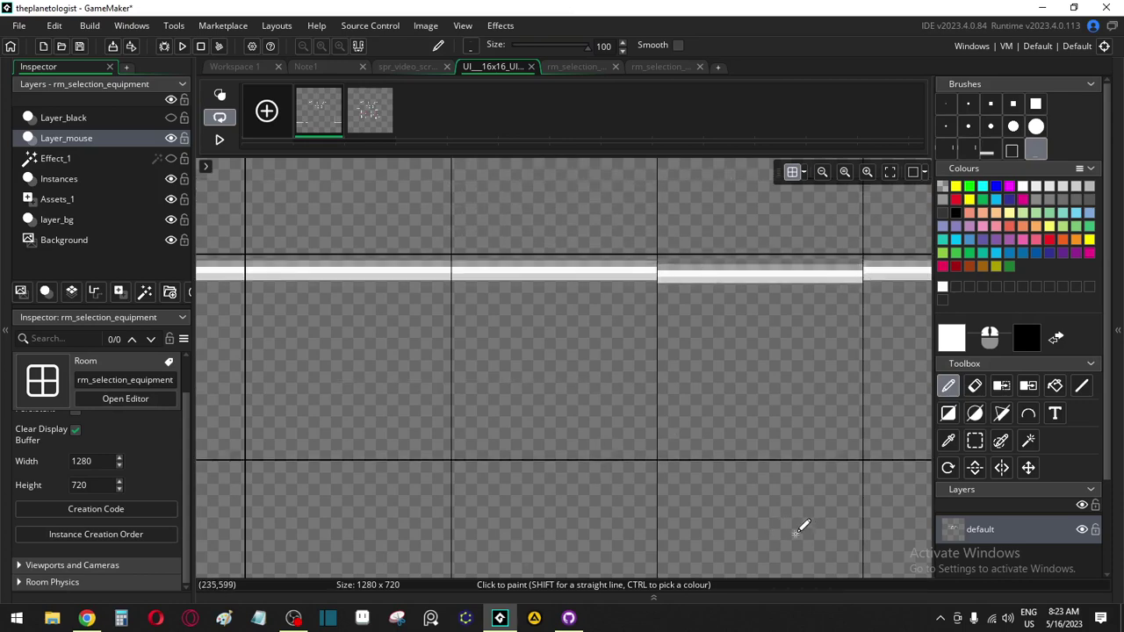
scroll(801, 525, down, 3)
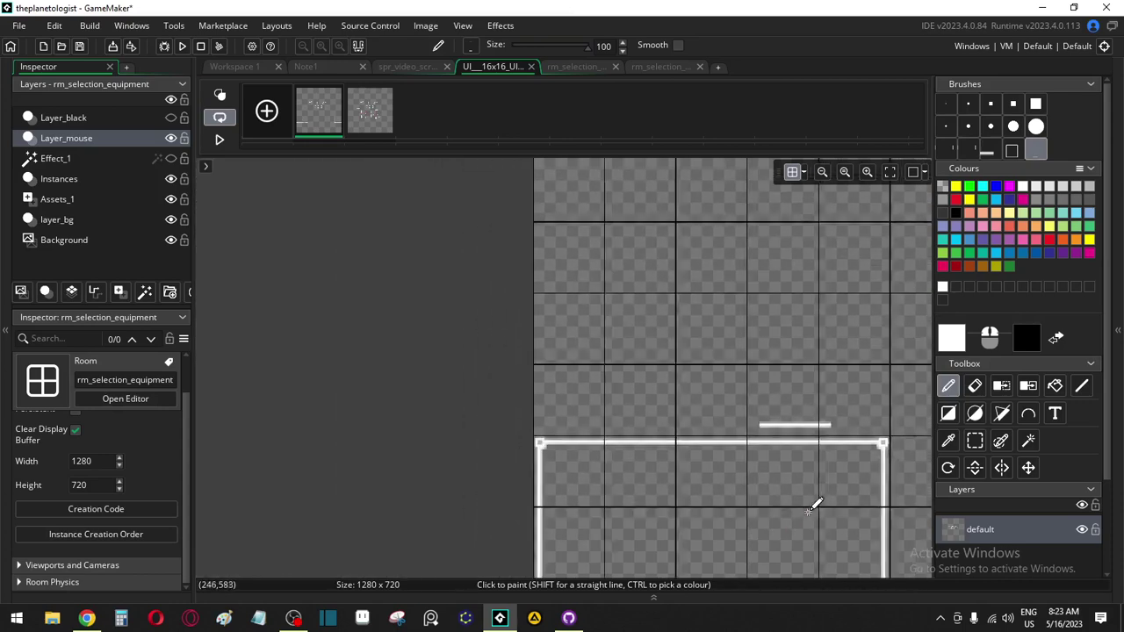
middle_drag(812, 507, 550, 401)
scroll(503, 387, down, 1)
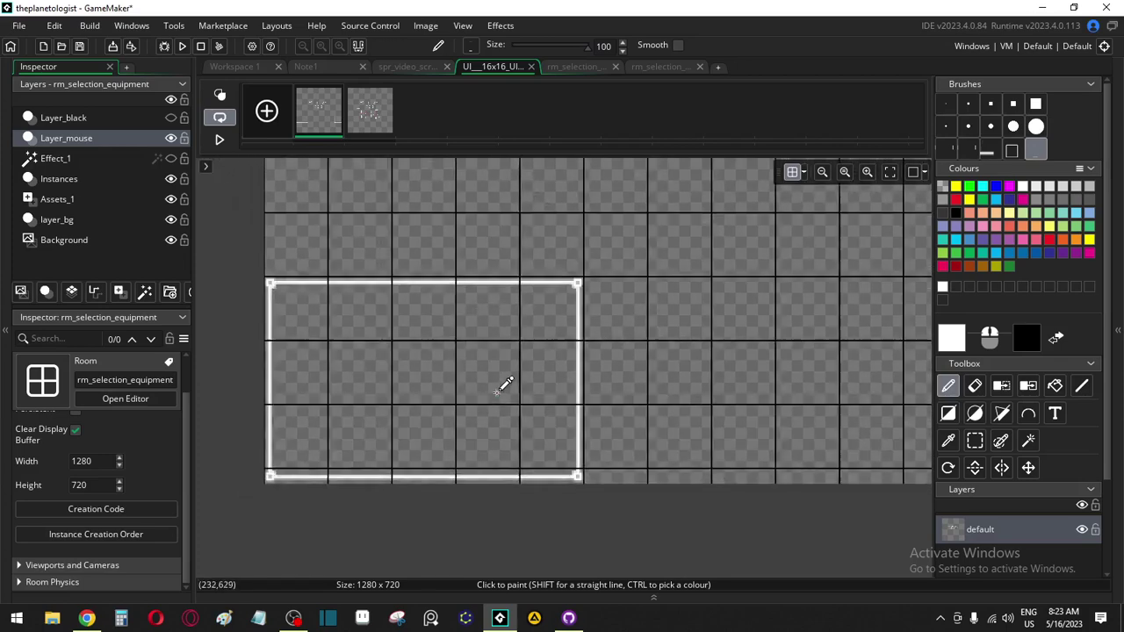
scroll(502, 386, down, 1)
scroll(808, 346, down, 3)
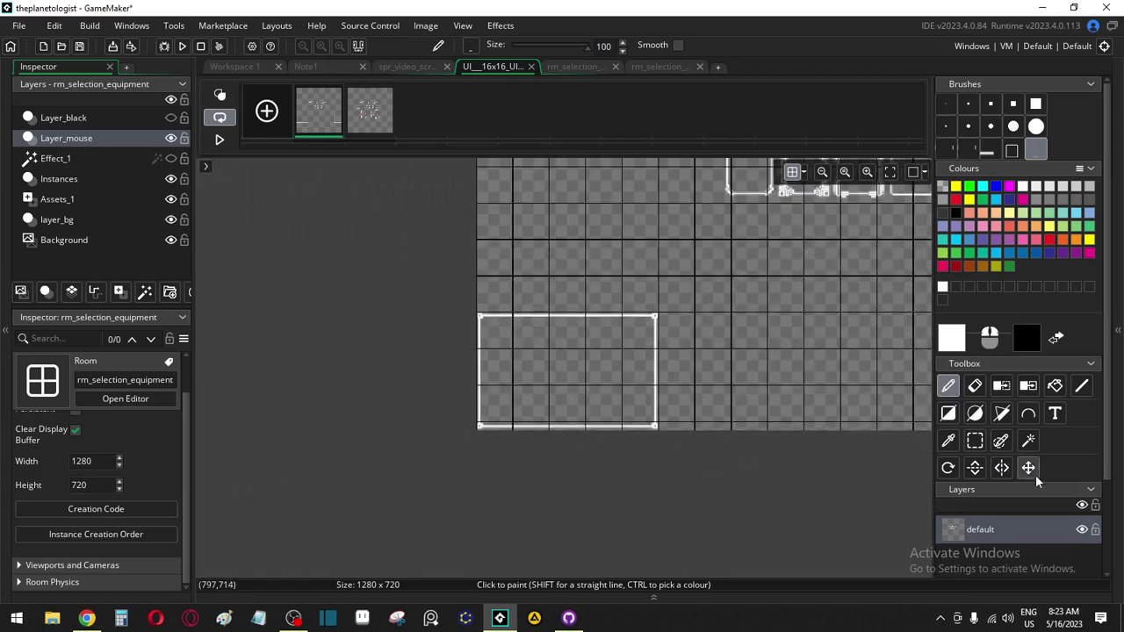
Delete the smaller frame copy from the lower-right corner of the canvas
click(975, 440)
middle_drag(869, 419, 474, 424)
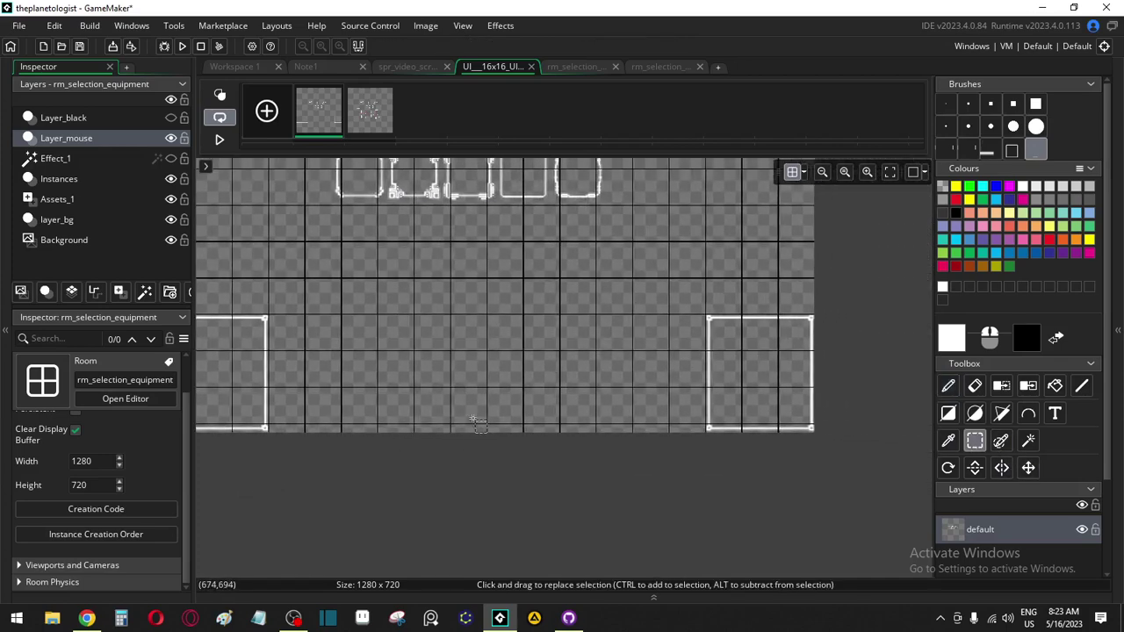
drag(667, 265, 771, 477)
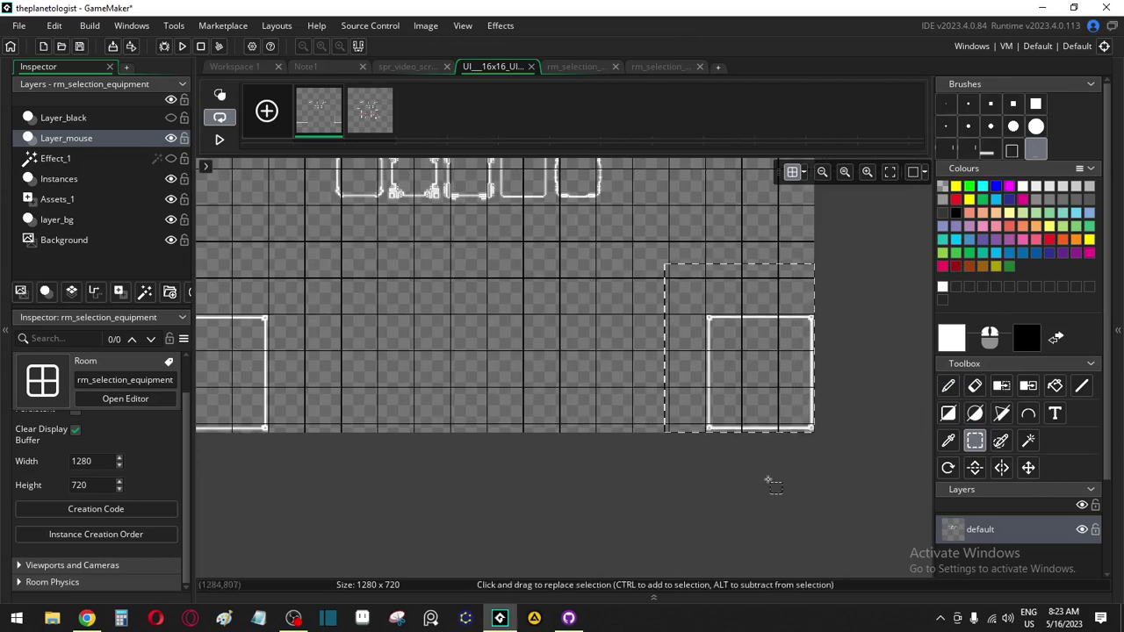
key(Delete)
middle_drag(402, 425, 684, 423)
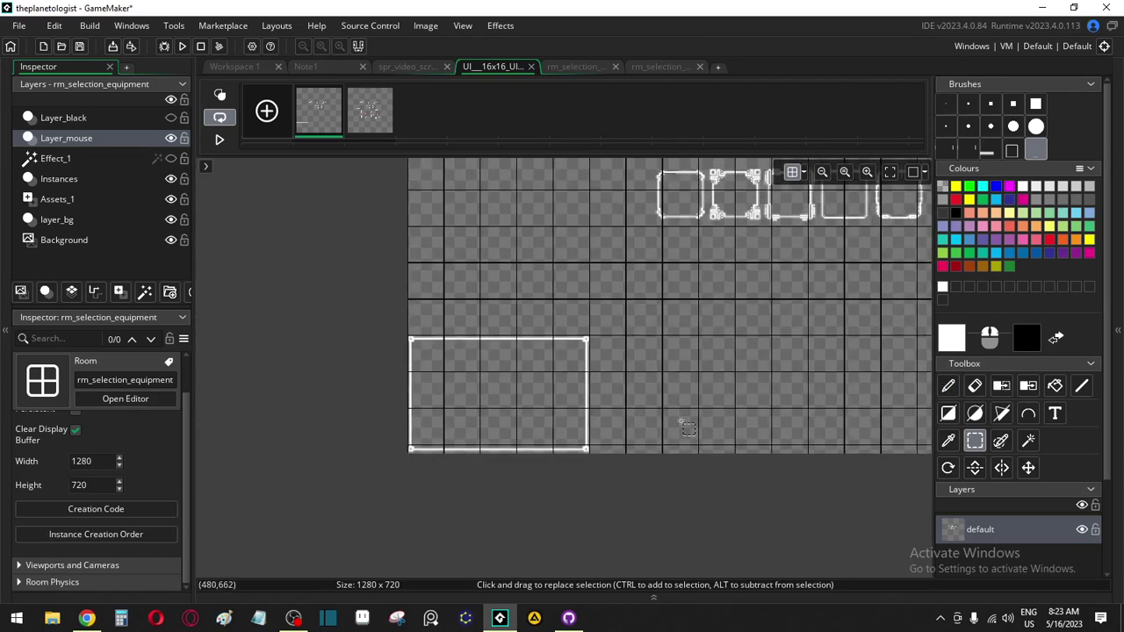
Select the upper part of the widened frame and move it two grid cells up to make the frame taller
click(356, 285)
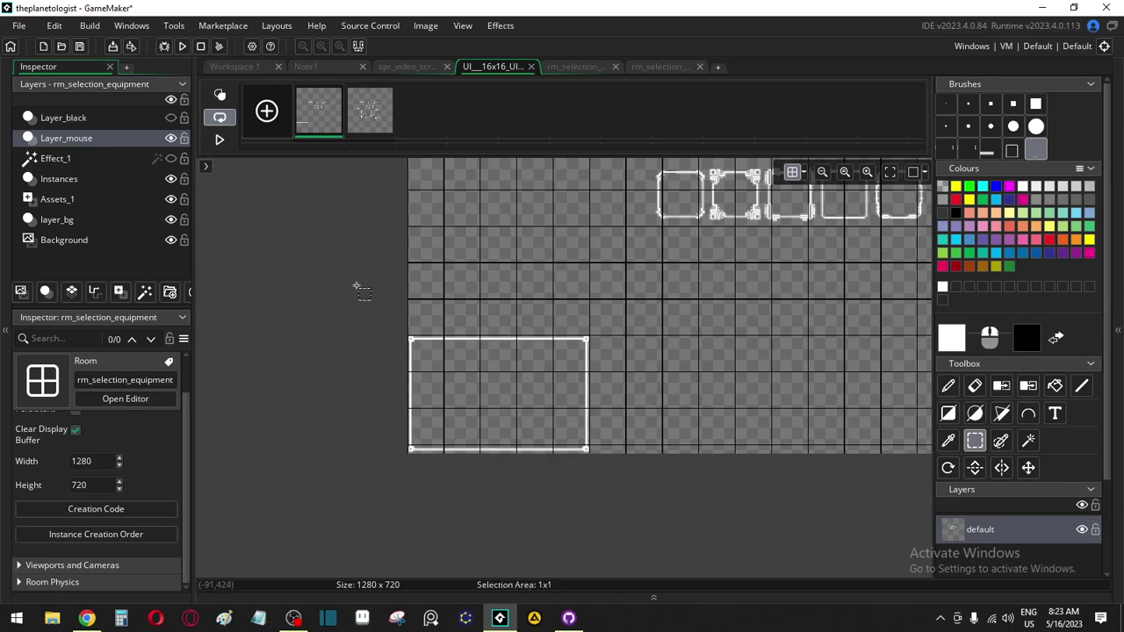
scroll(624, 352, up, 5)
mouse_move(627, 349)
mouse_down()
mouse_move(612, 367)
mouse_move(626, 371)
mouse_up()
scroll(340, 391, down, 4)
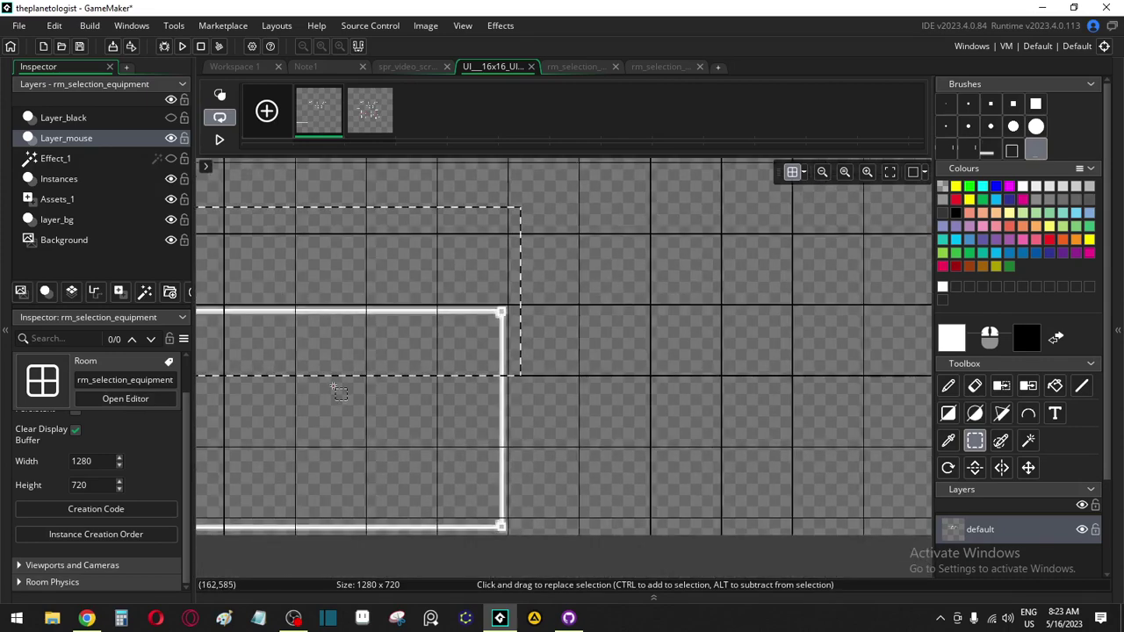
middle_drag(344, 389, 585, 454)
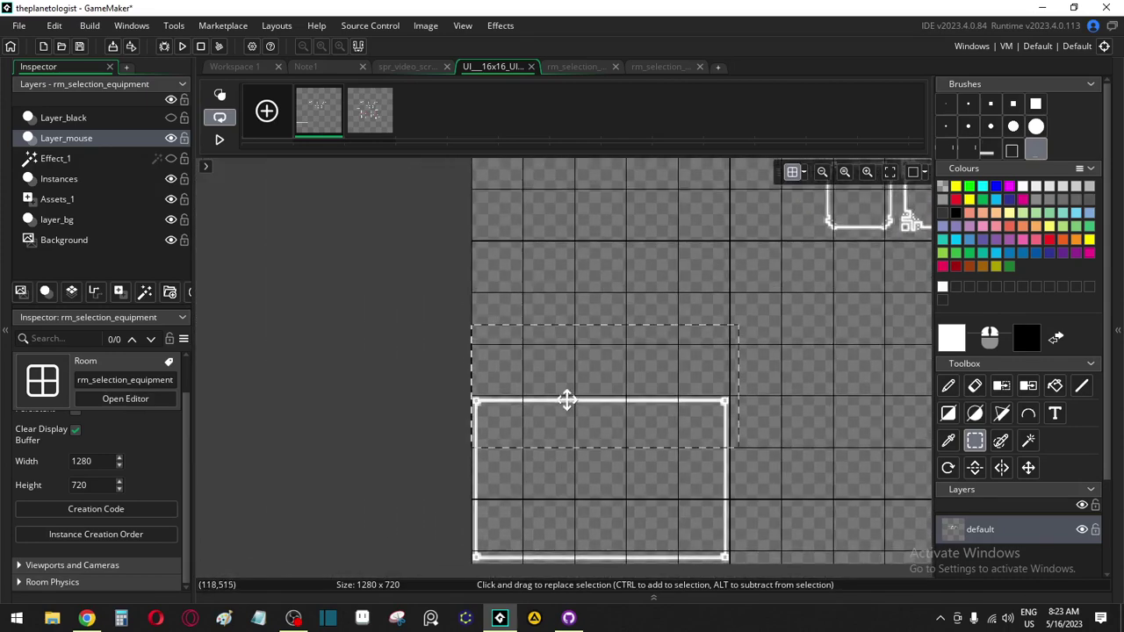
drag(535, 414, 537, 295)
Nudge the raised upper part of the frame slightly left into line with its lower part and clear the selection
scroll(539, 316, up, 6)
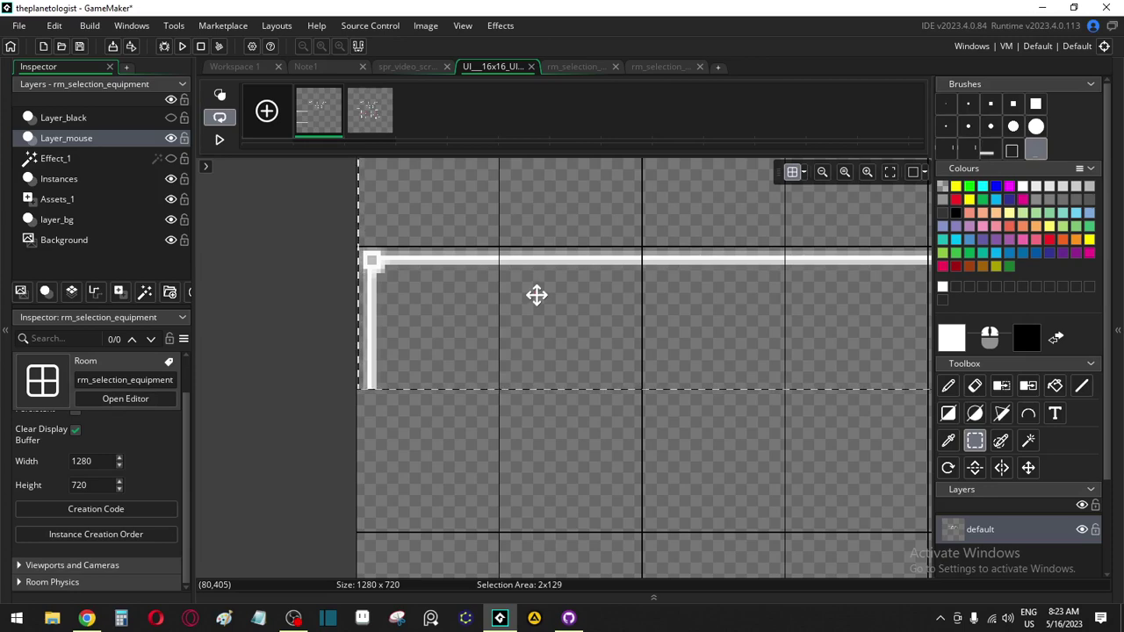
scroll(536, 296, up, 4)
scroll(537, 295, down, 3)
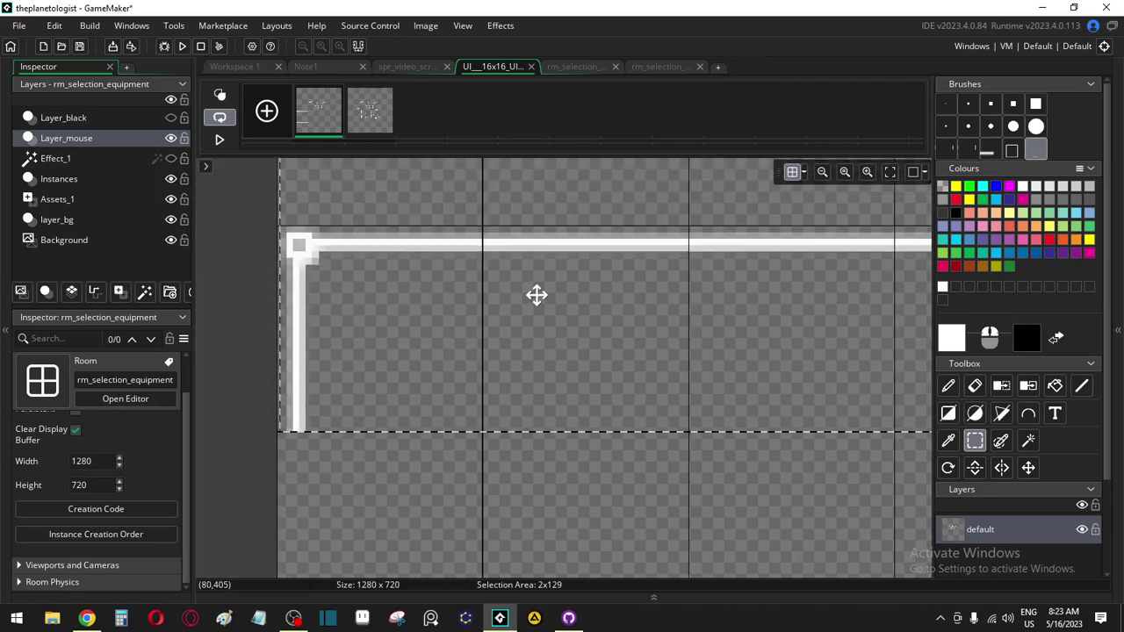
drag(534, 293, 532, 296)
scroll(475, 483, down, 4)
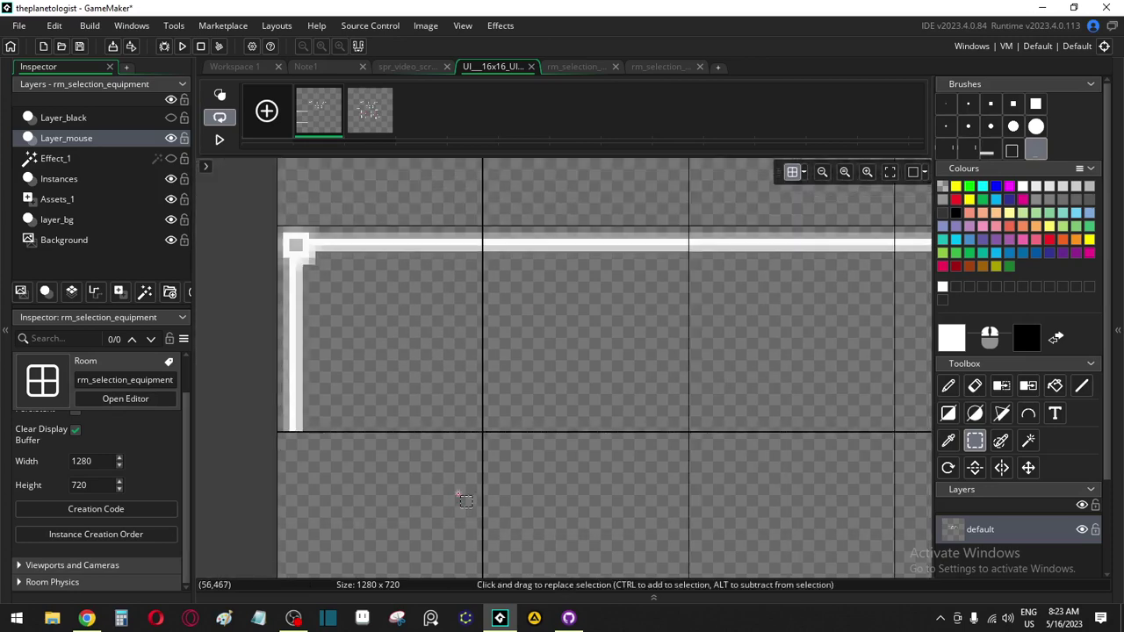
middle_drag(615, 487, 562, 326)
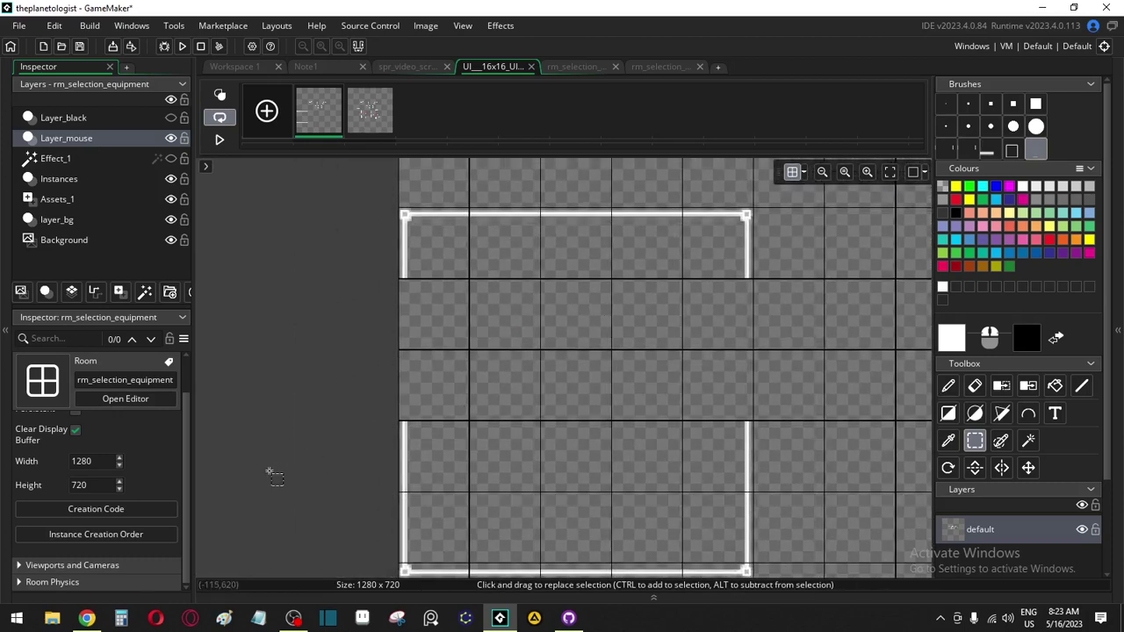
Make a brush from a section of the tall frame's two side edges and stamp it across the gap in both sides
scroll(271, 469, up, 3)
mouse_move(411, 380)
mouse_down()
mouse_move(874, 477)
mouse_move(910, 469)
mouse_move(808, 495)
mouse_move(805, 506)
mouse_move(797, 497)
mouse_up()
scroll(875, 478, down, 2)
key(d)
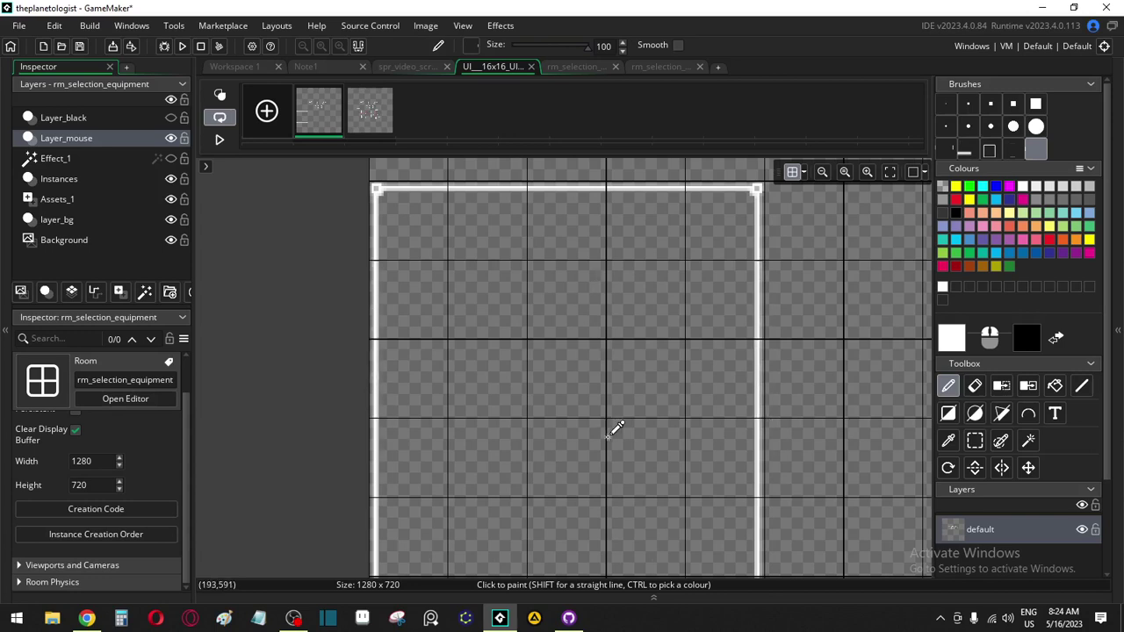
scroll(604, 379, up, 2)
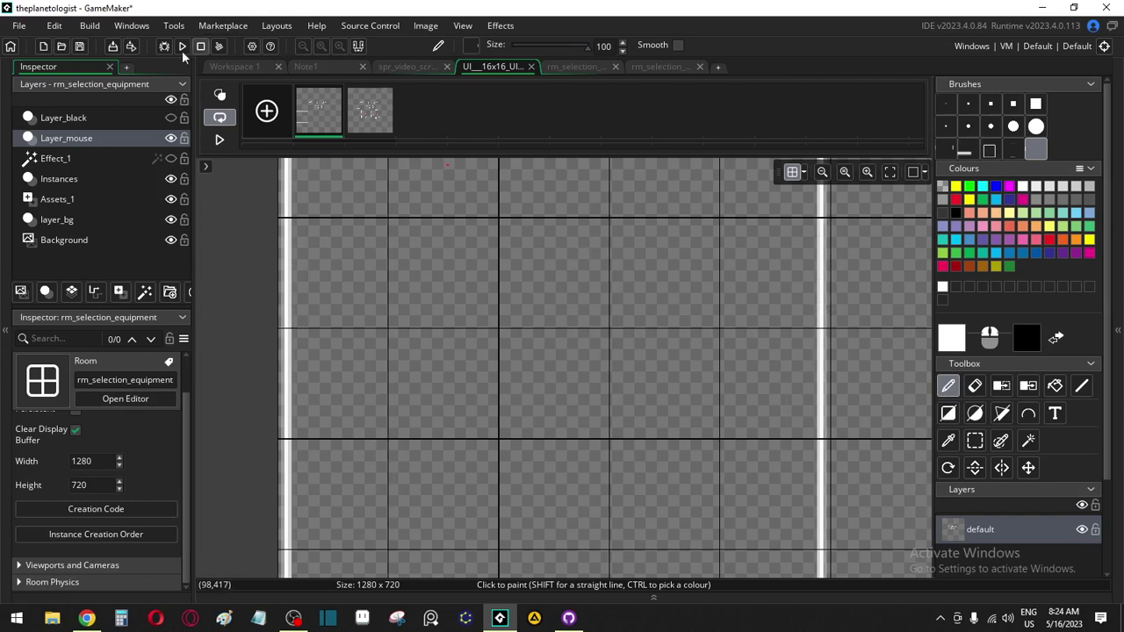
scroll(314, 279, down, 3)
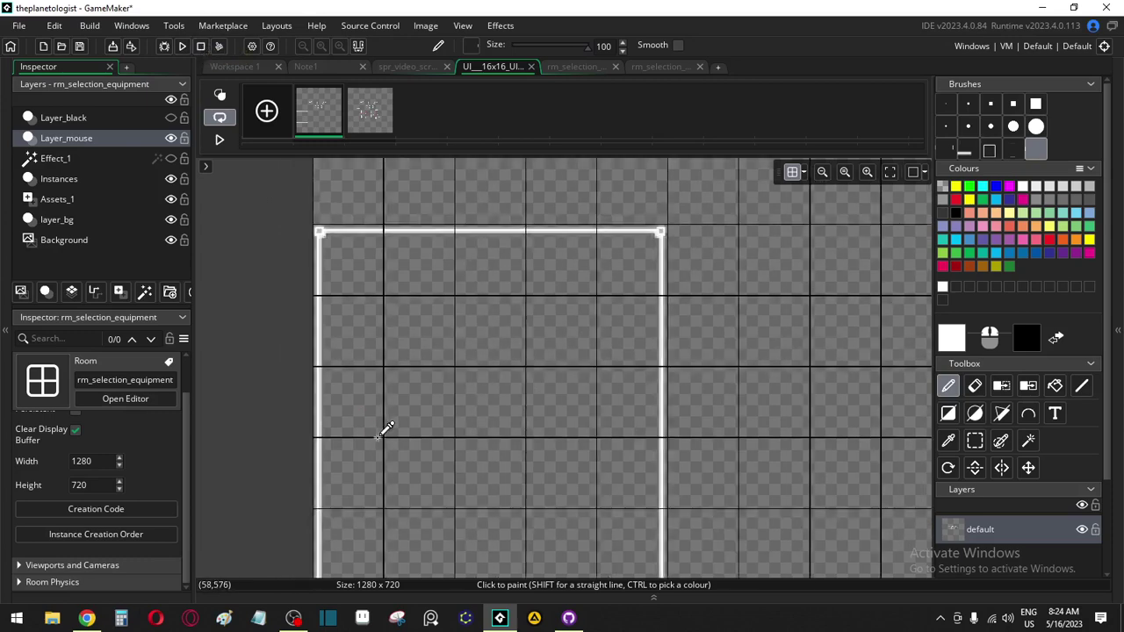
Copy the completed large frame from the canvas's lower-left corner and place the copy in the lower-right corner
click(975, 441)
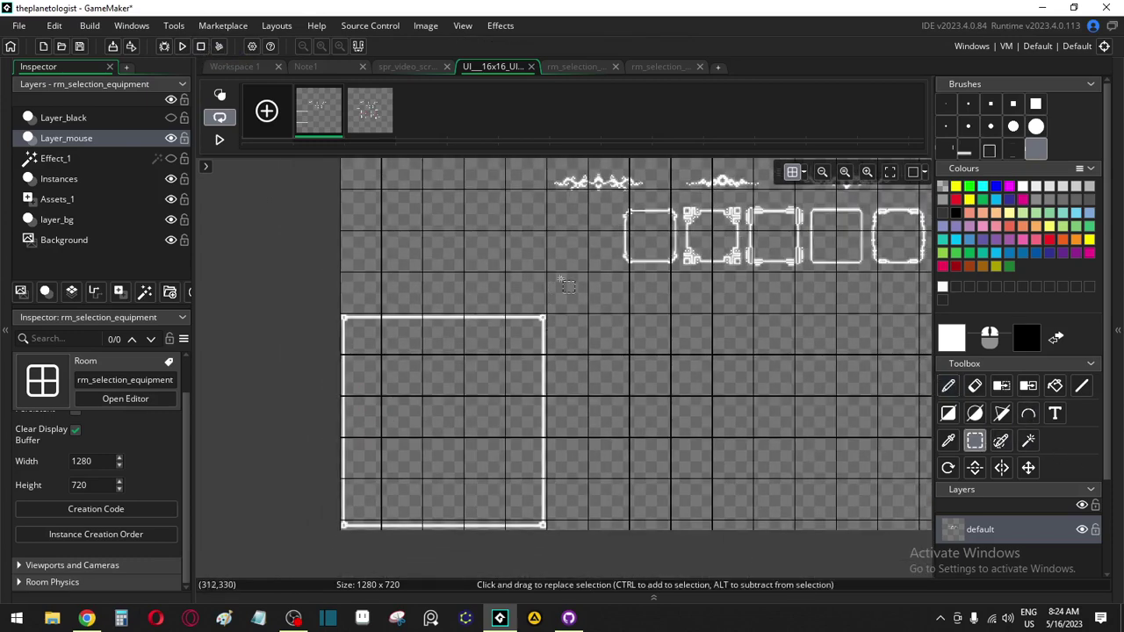
drag(576, 295, 301, 551)
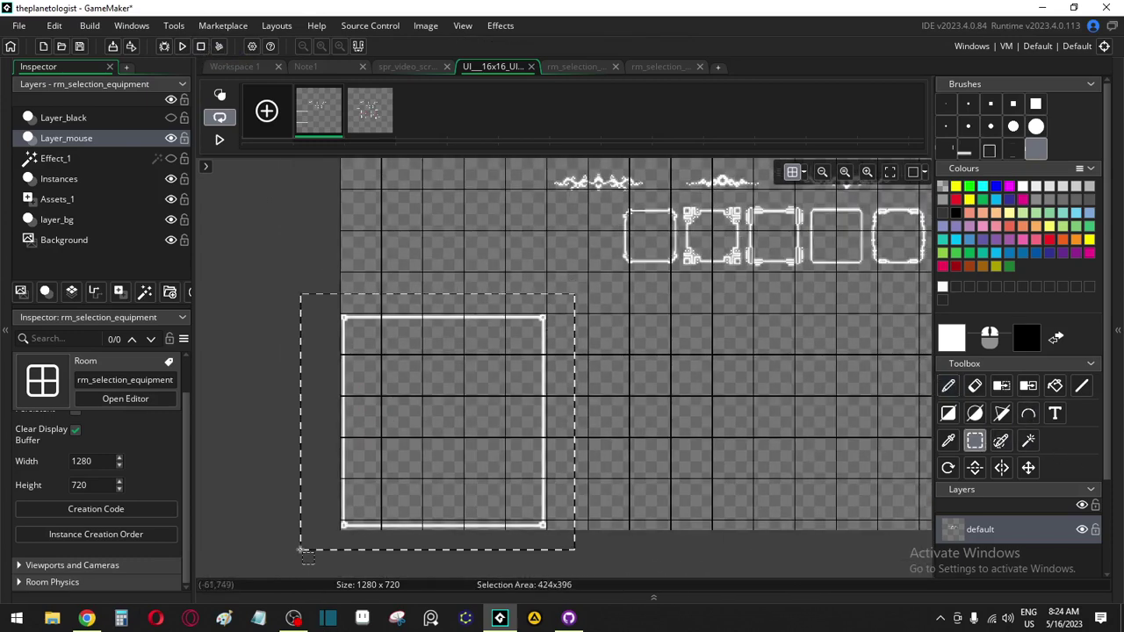
key(ctrl+c)
scroll(800, 419, right, 5)
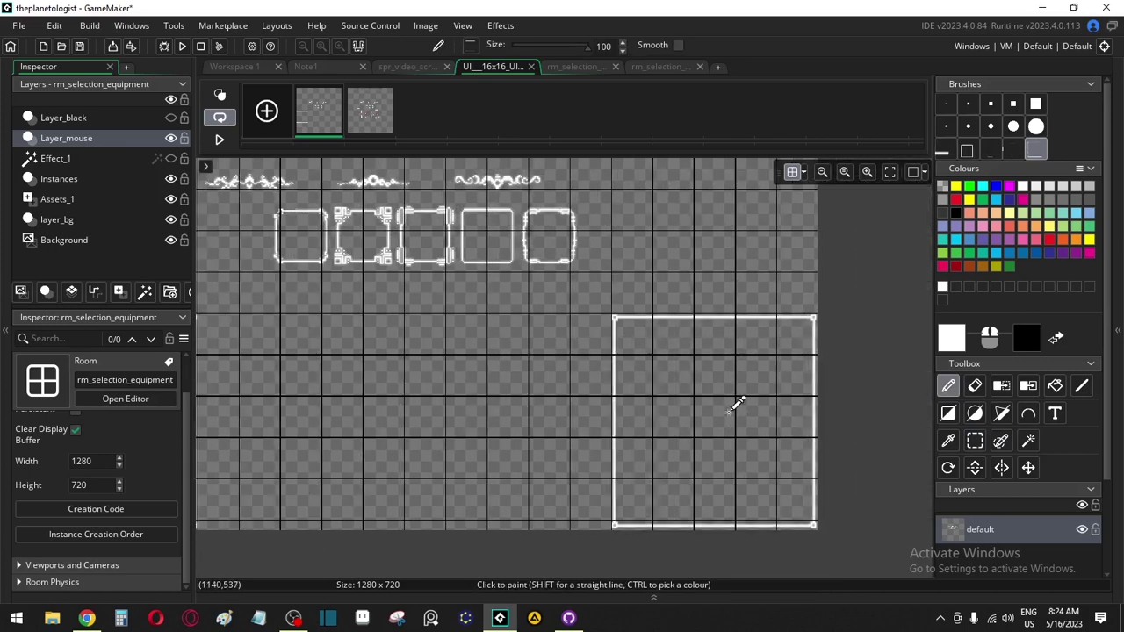
Examine the copied frame's corners and edges up close and the placement of both large frames on the whole canvas
scroll(736, 404, up, 3)
scroll(736, 401, down, 1)
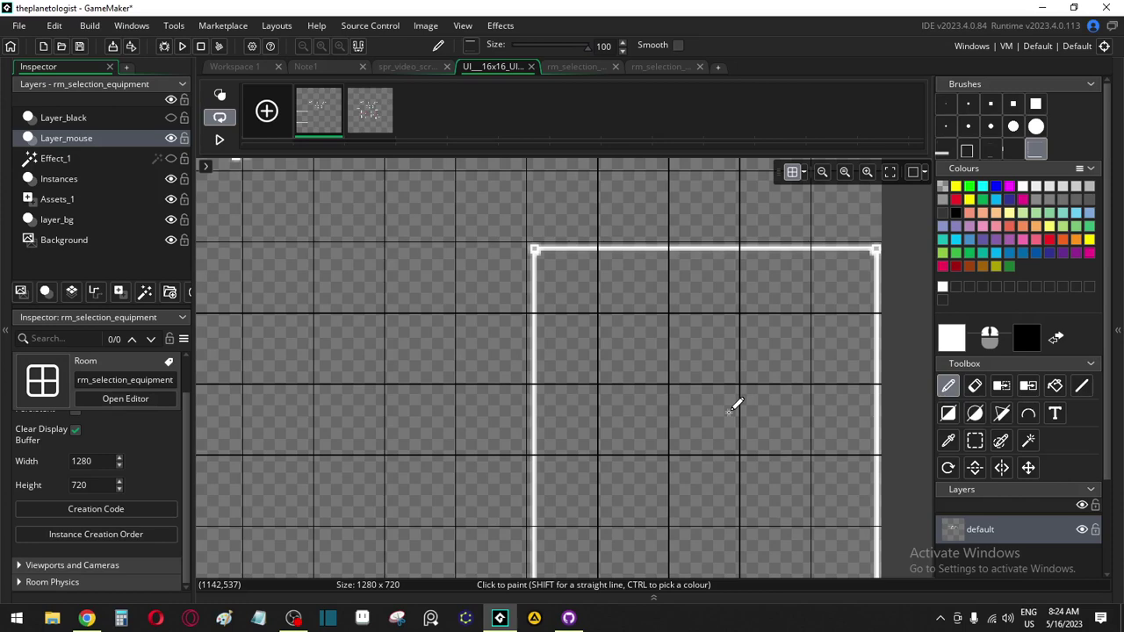
scroll(733, 404, up, 3)
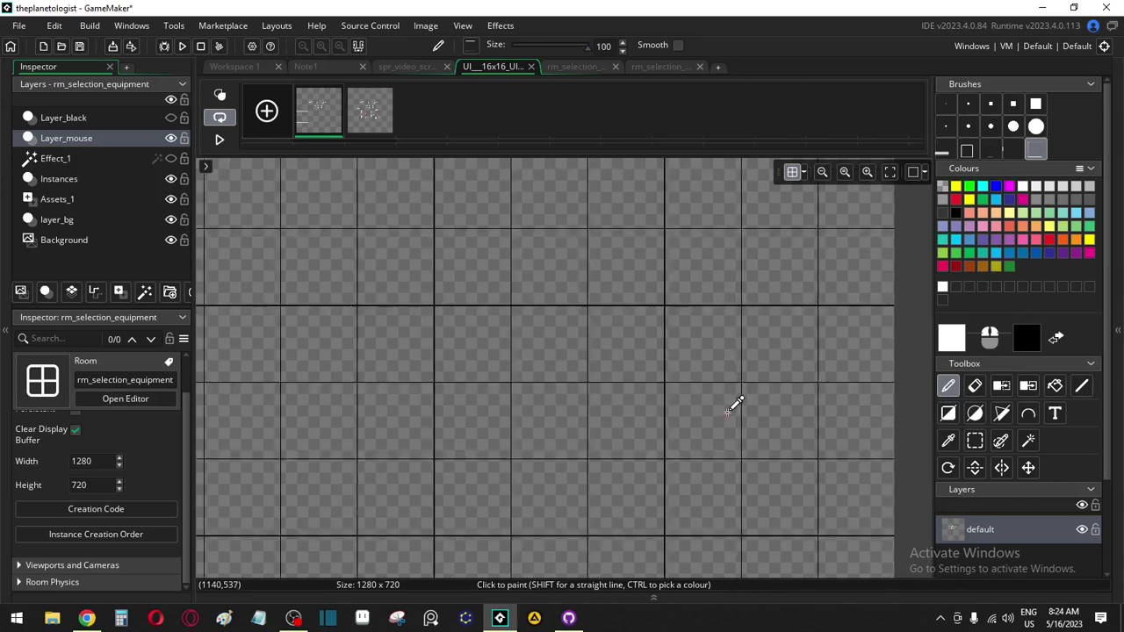
scroll(735, 403, down, 2)
middle_drag(735, 404, 586, 493)
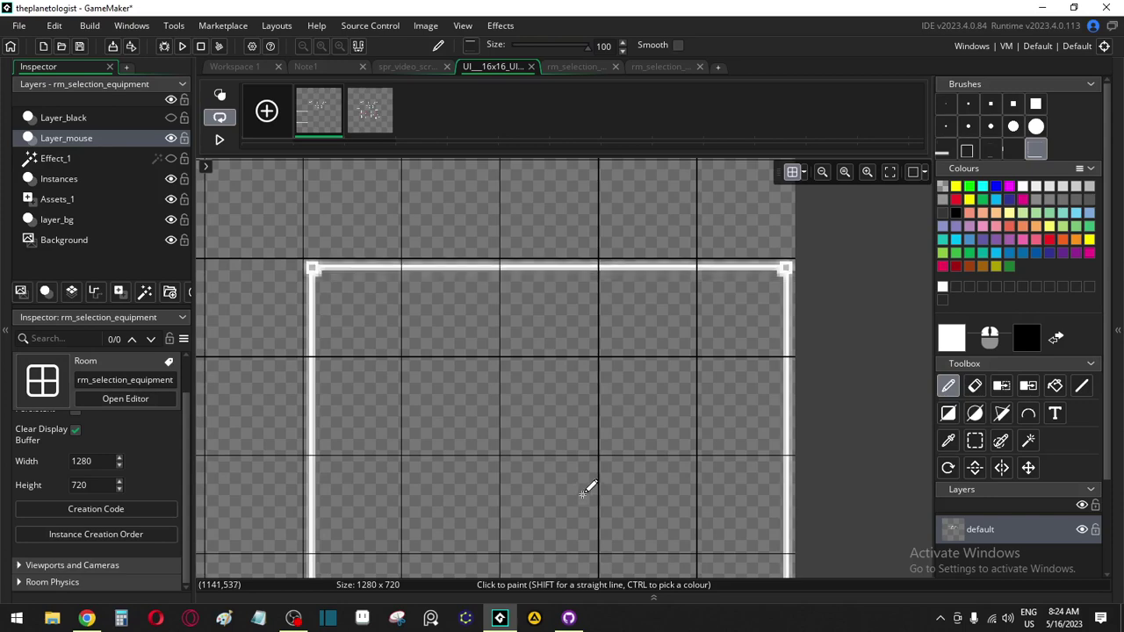
scroll(586, 492, up, 3)
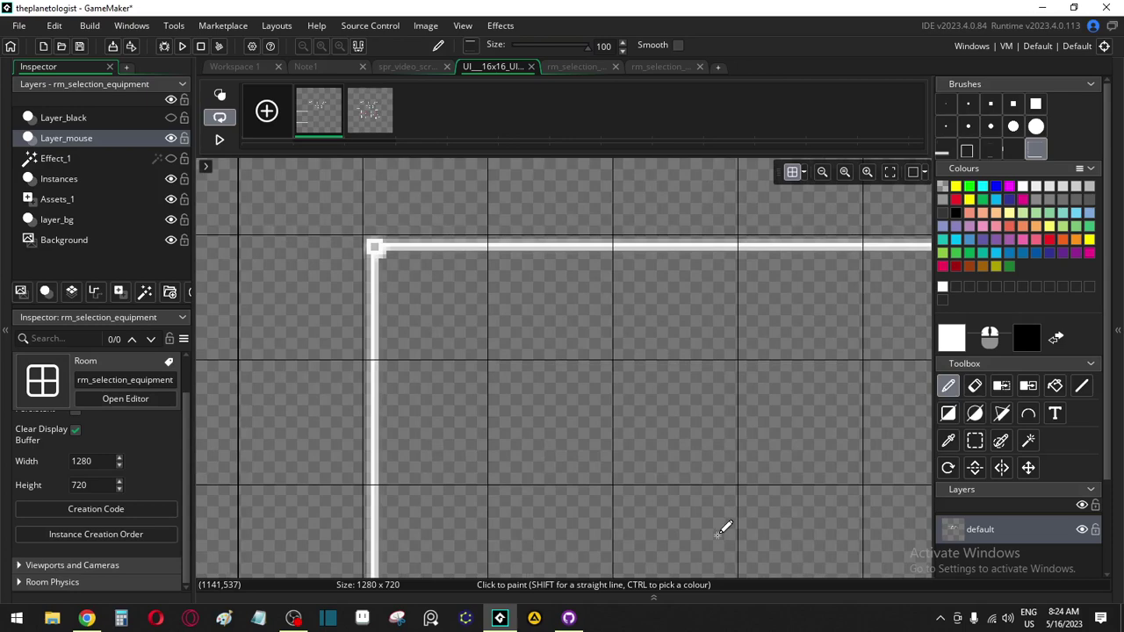
scroll(650, 524, down, 5)
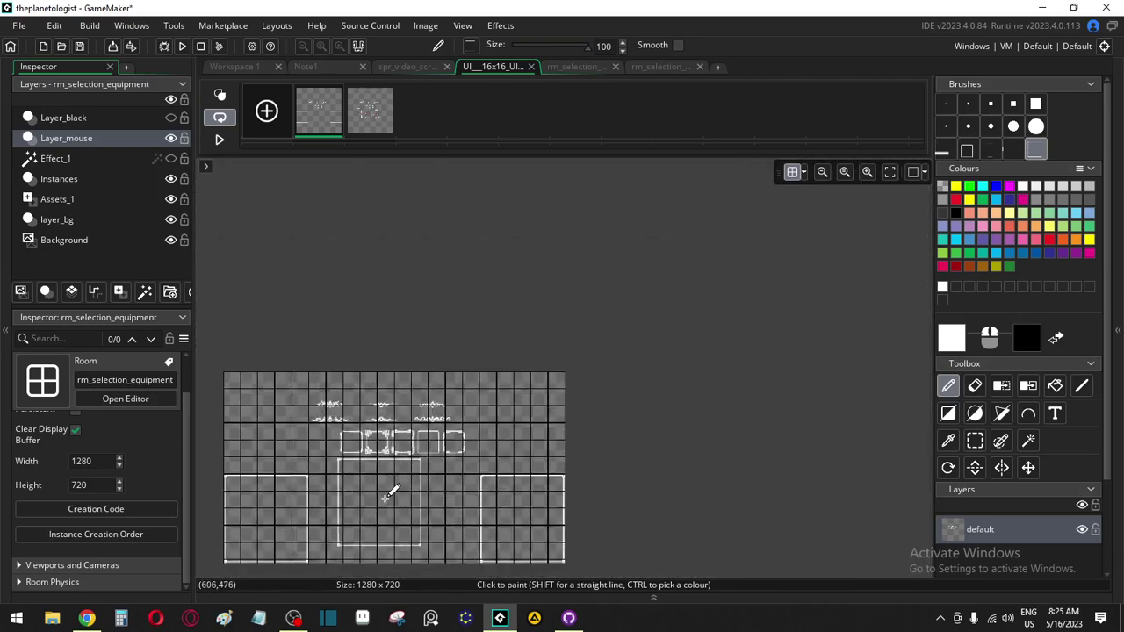
middle_drag(387, 497, 535, 384)
scroll(623, 369, up, 2)
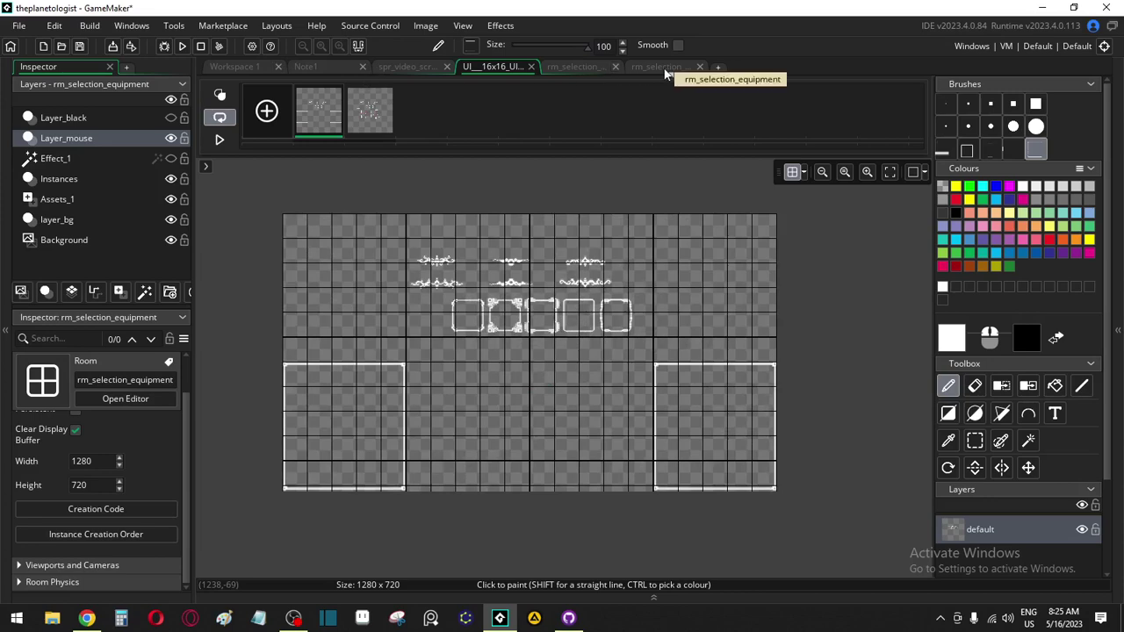
Select the third scroll ornament in the lower ornament row and make a brush from it
click(974, 442)
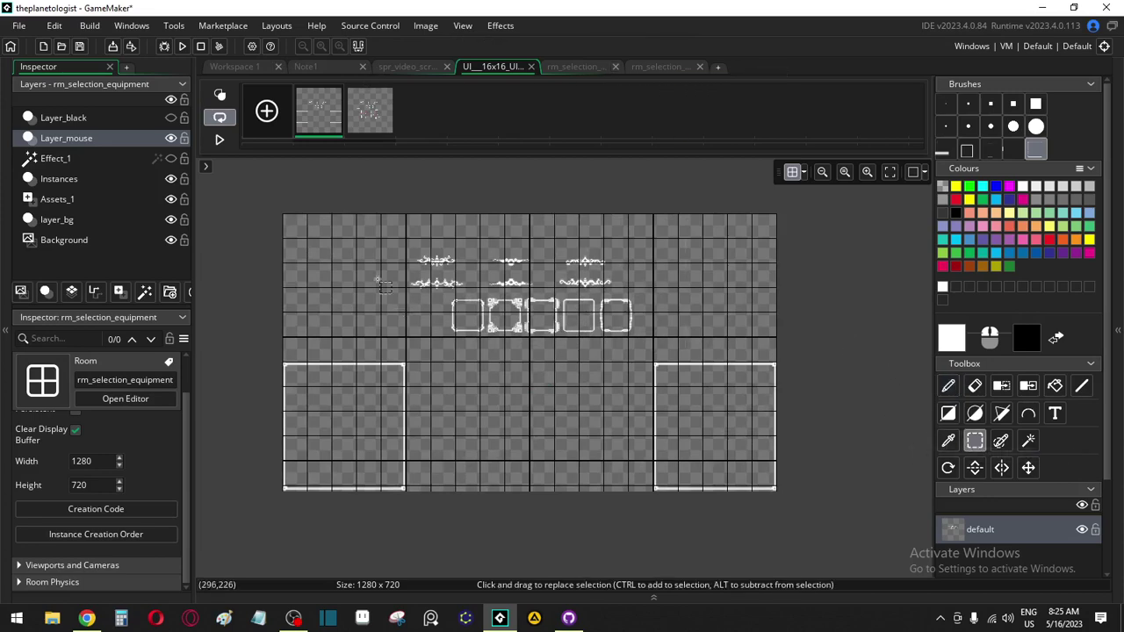
scroll(520, 257, up, 3)
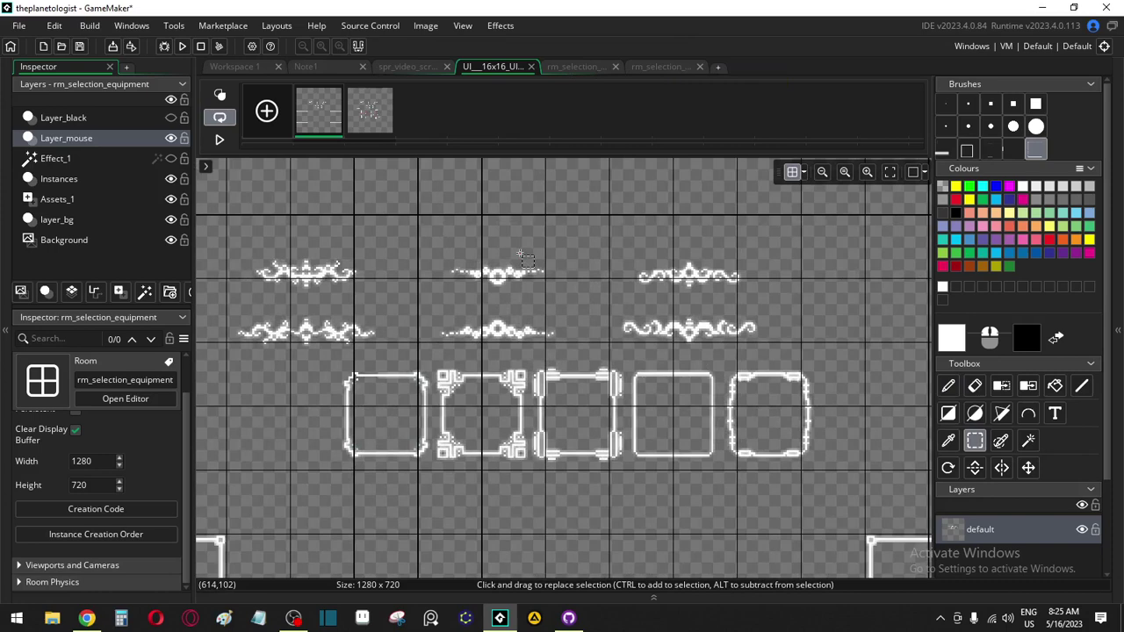
scroll(520, 255, down, 2)
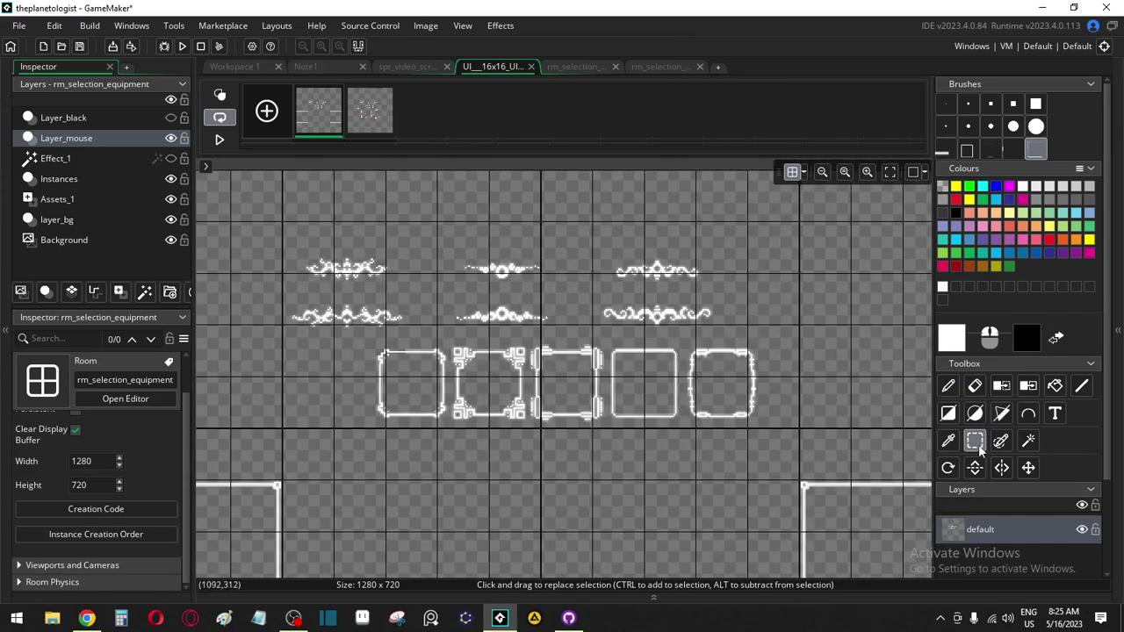
drag(577, 297, 600, 303)
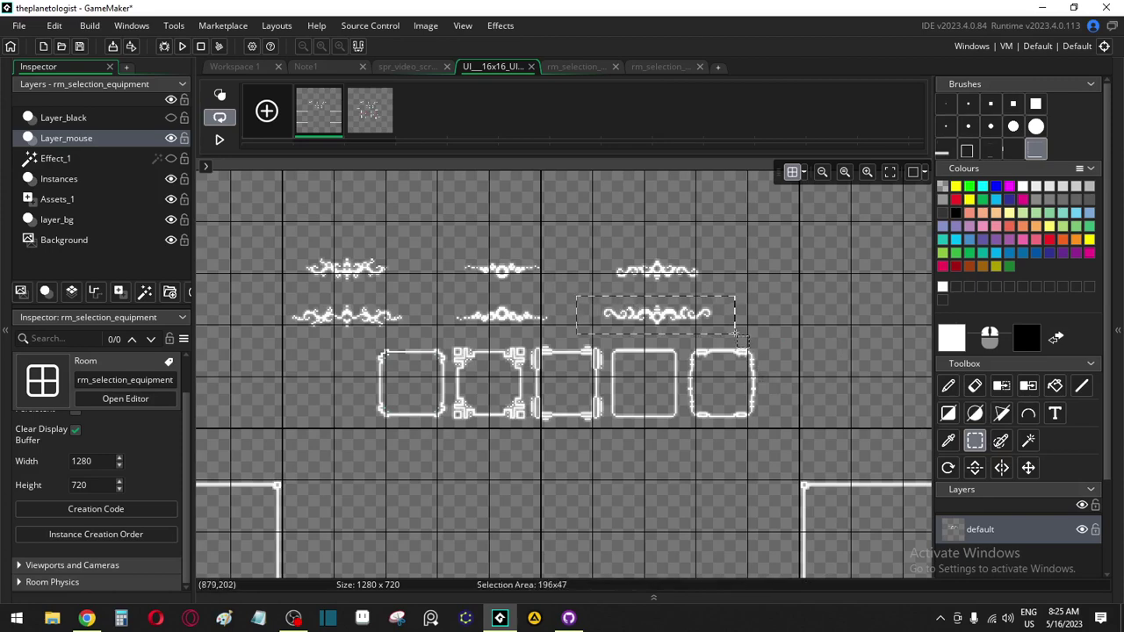
drag(736, 335, 737, 334)
key(d)
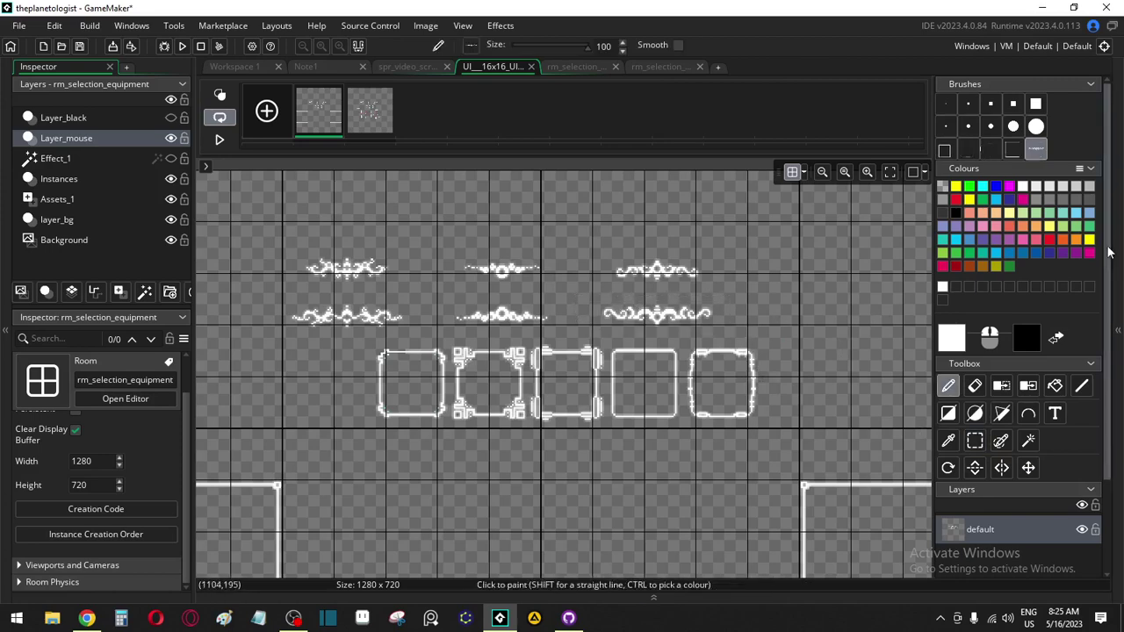
Paste the scroll ornament into Sprite547's image, resizing the canvas to the pasted size of 197 x 46 with centred crop/pad
click(1118, 255)
scroll(1022, 279, up, 6)
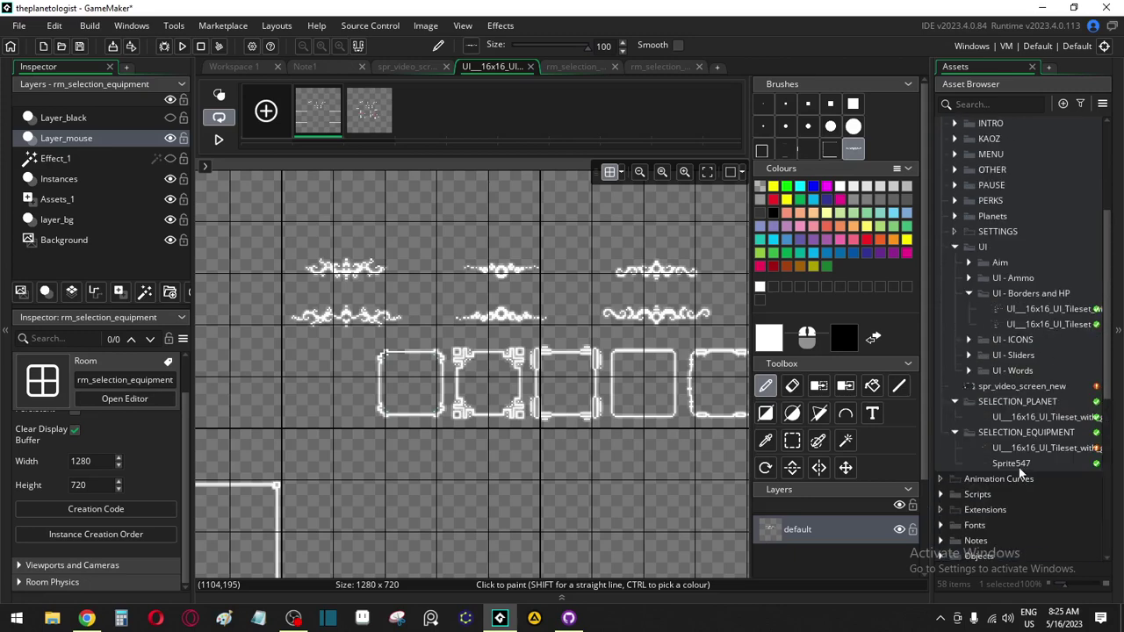
click(1021, 465)
double_click(1021, 465)
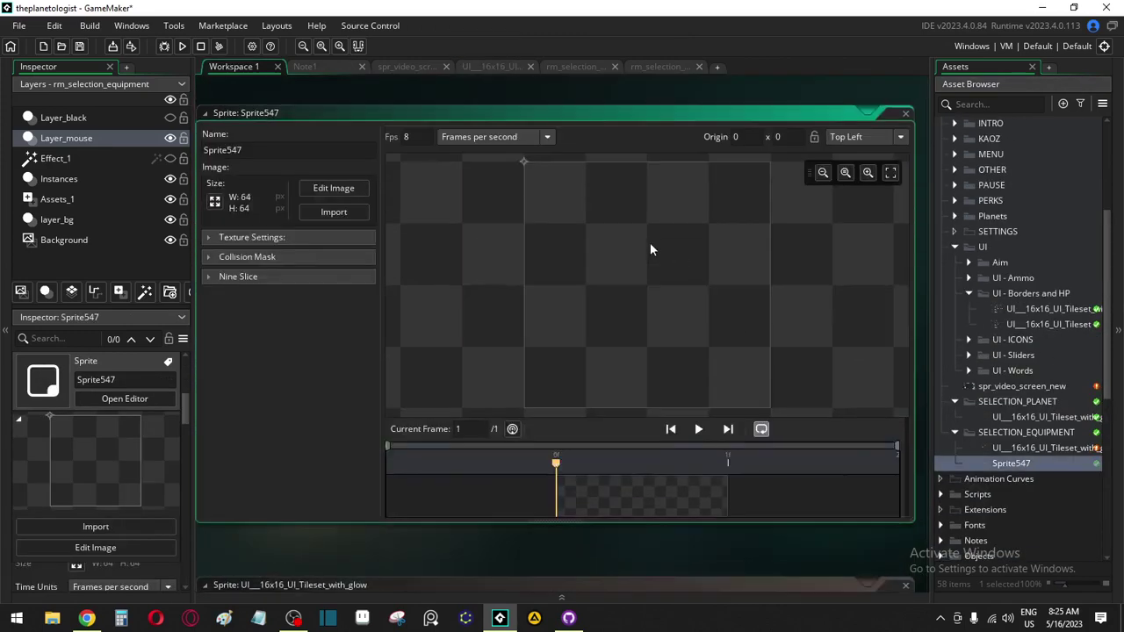
click(344, 201)
key(ctrl+v)
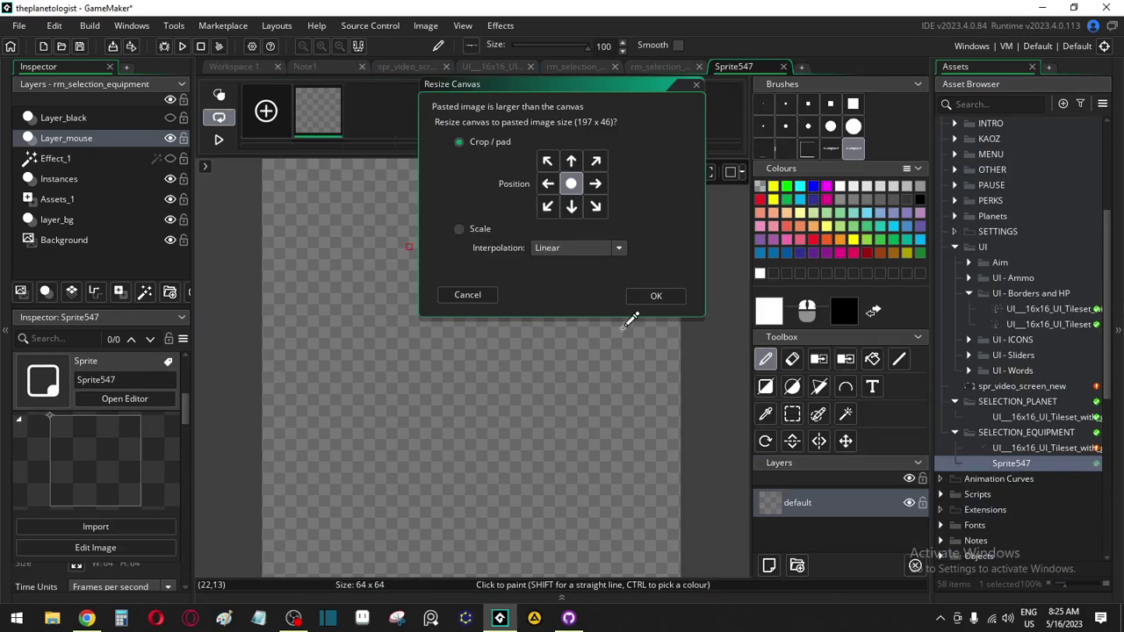
click(656, 296)
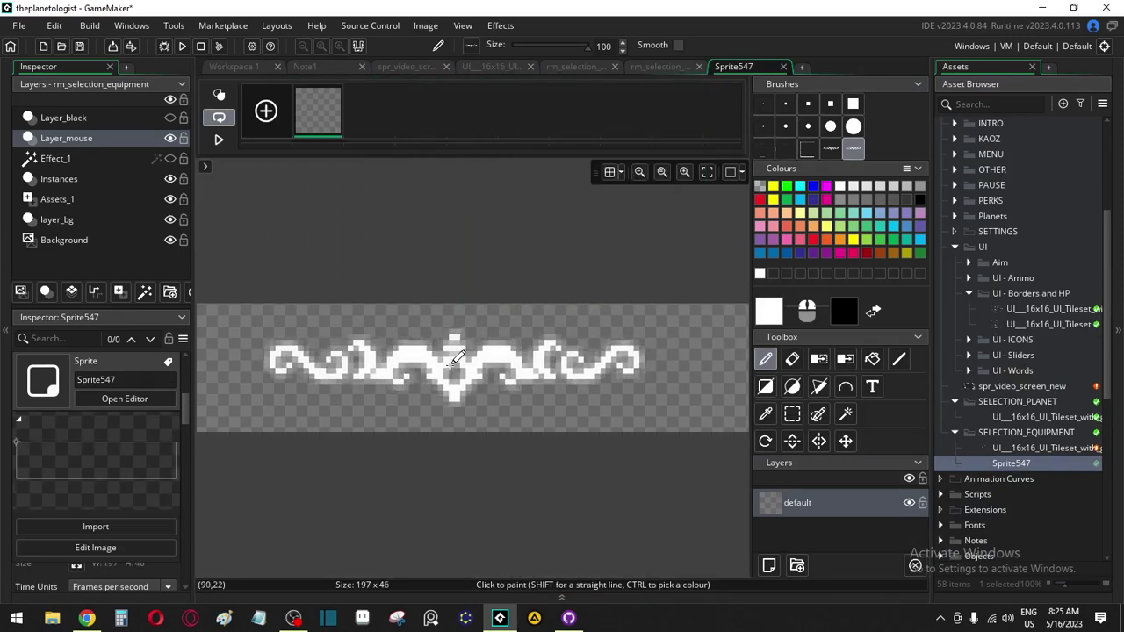
click(455, 360)
Check the ornament in Sprite547 and reopen the image of UI__16x16_UI_Tileset_with_glow548 for editing
double_click(1017, 464)
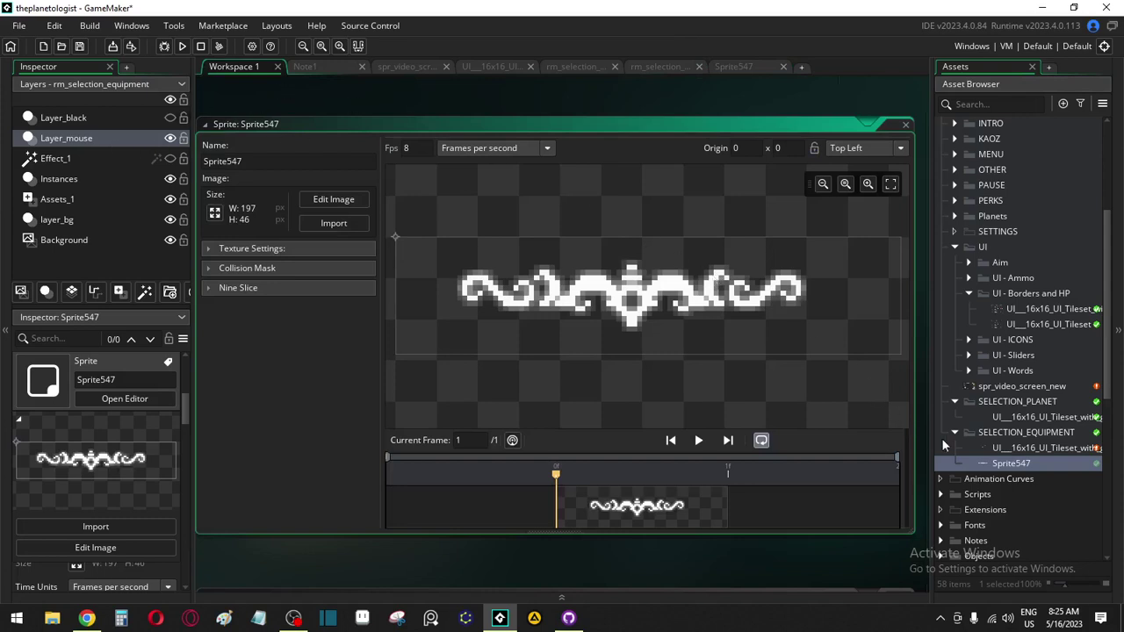
double_click(1033, 449)
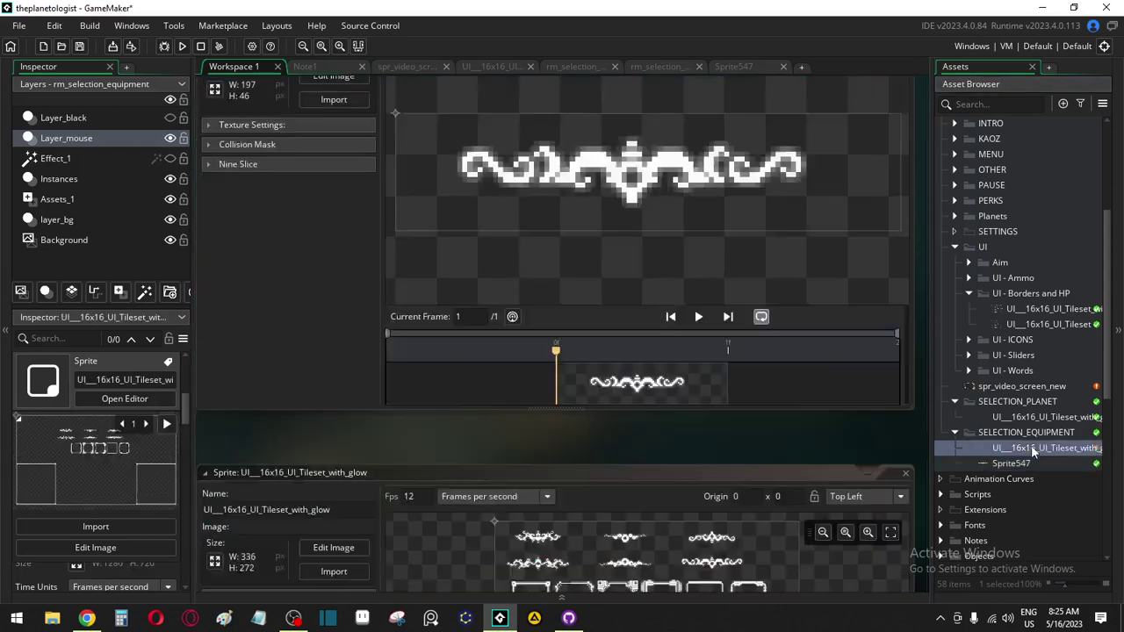
double_click(1016, 463)
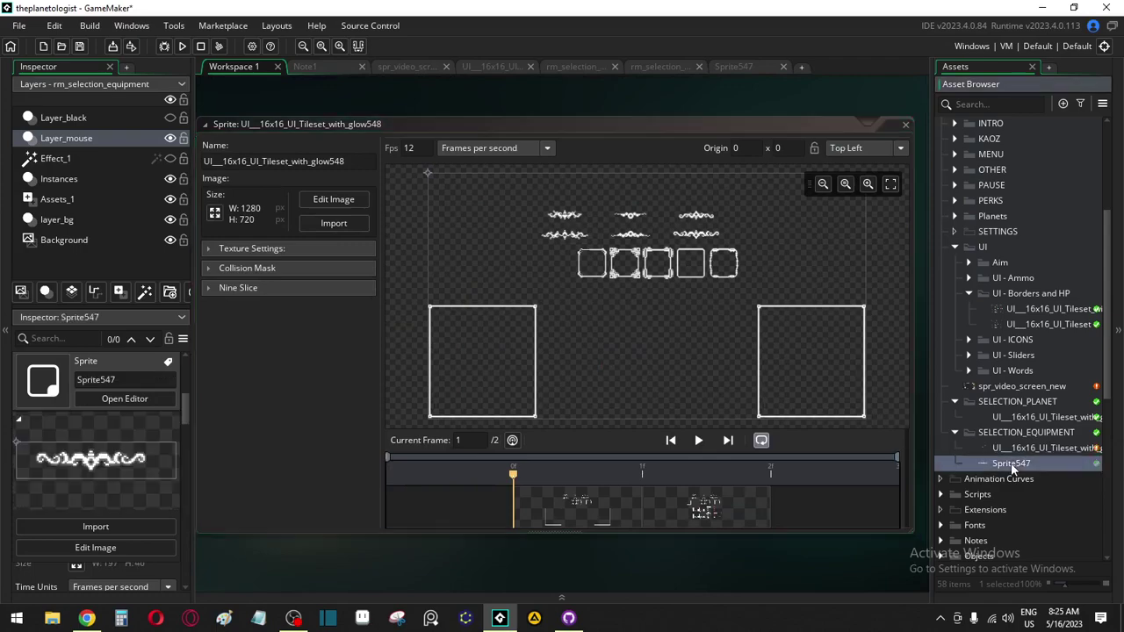
click(1016, 449)
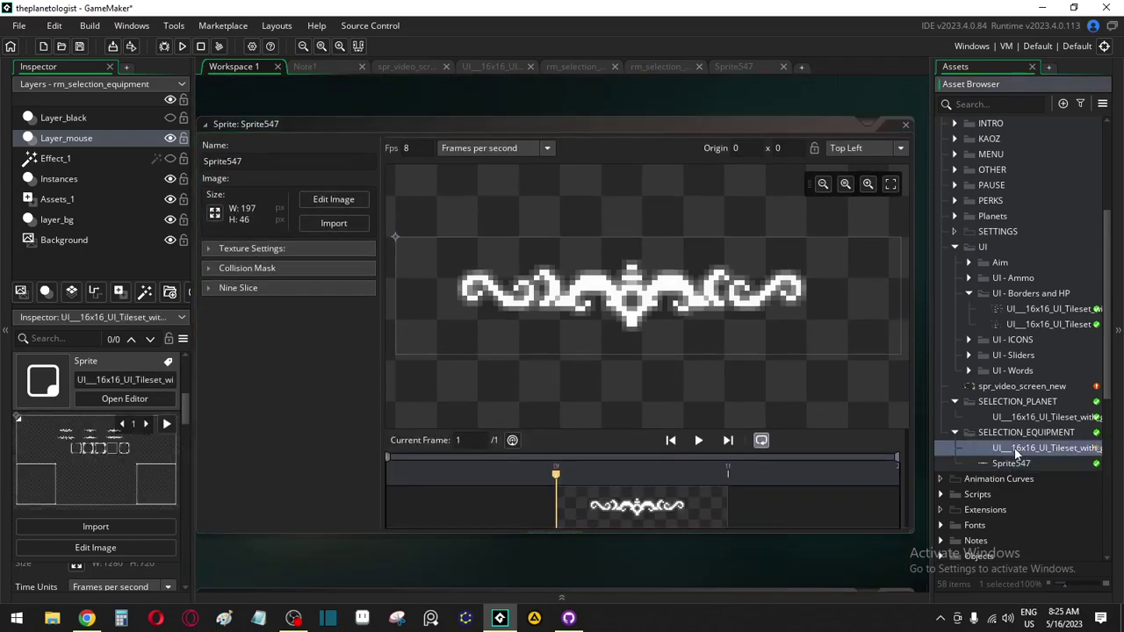
double_click(1016, 449)
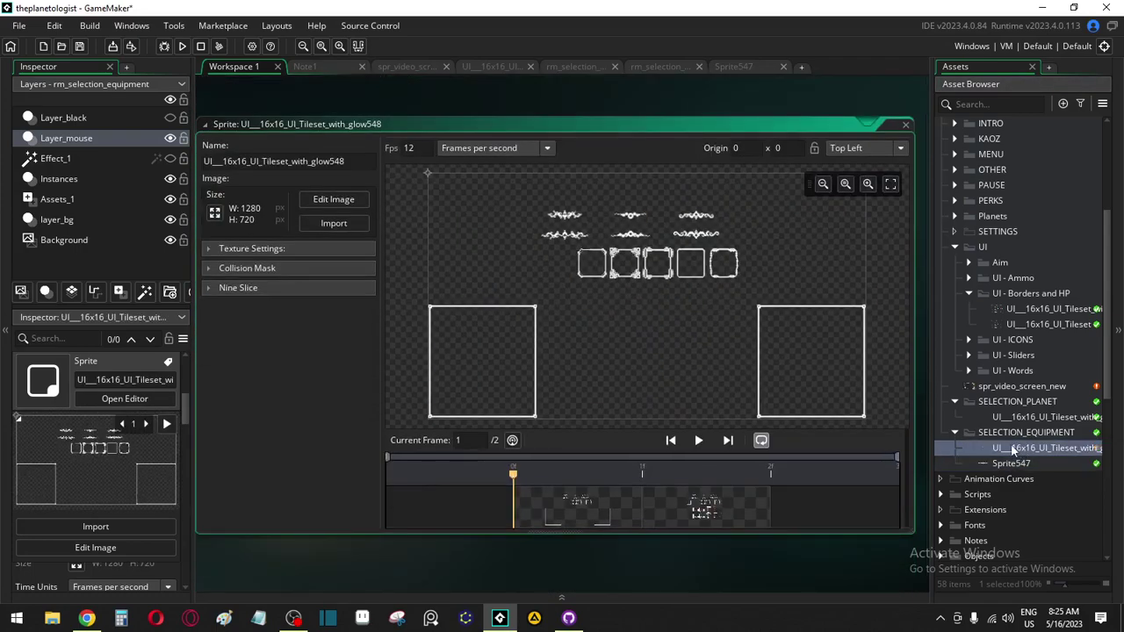
click(333, 200)
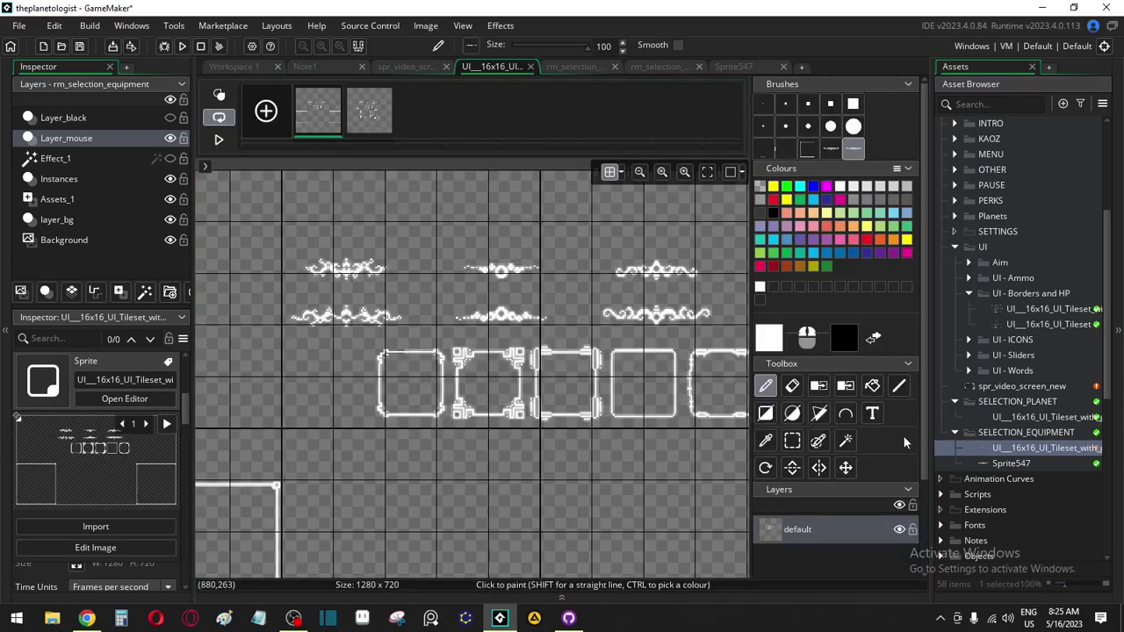
Delete both rows of scroll ornaments from the upper part of the tileset sprite's canvas
click(792, 440)
scroll(471, 406, down, 2)
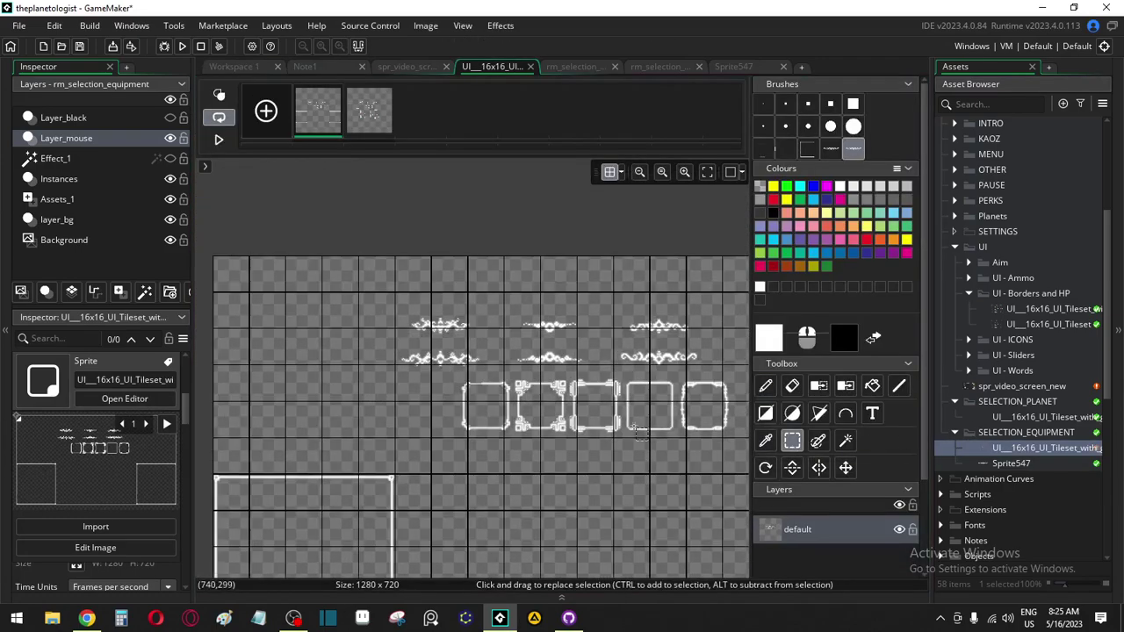
scroll(641, 432, up, 1)
scroll(283, 252, down, 1)
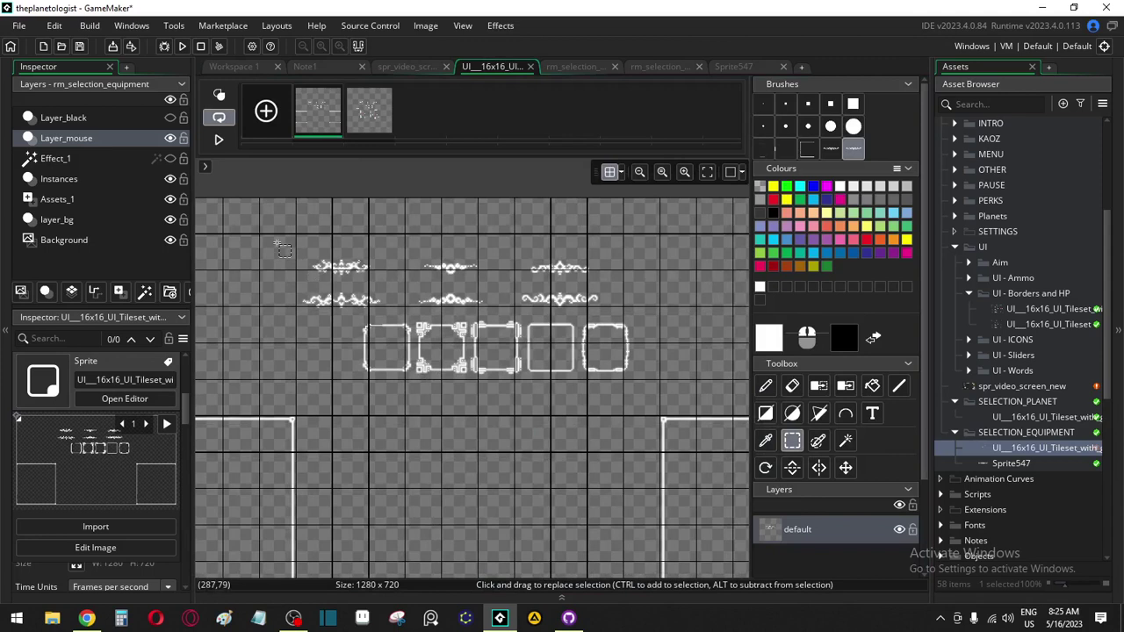
drag(266, 227, 676, 315)
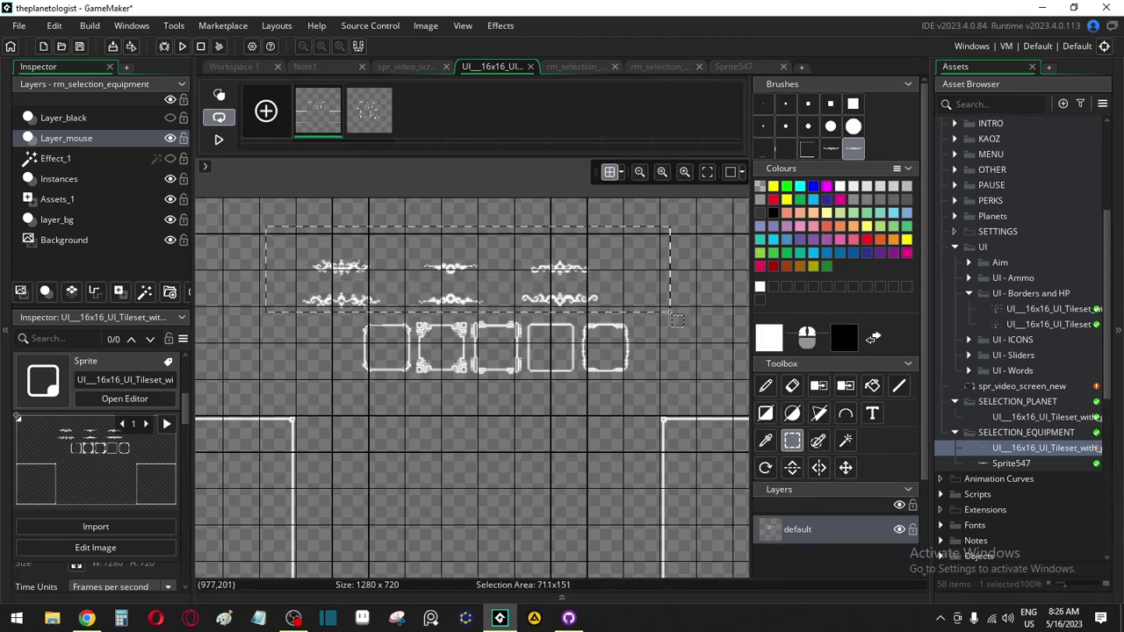
key(Delete)
Delete the first and the last three small frames in the row, keeping only the one with ornate square corners
drag(332, 298, 389, 377)
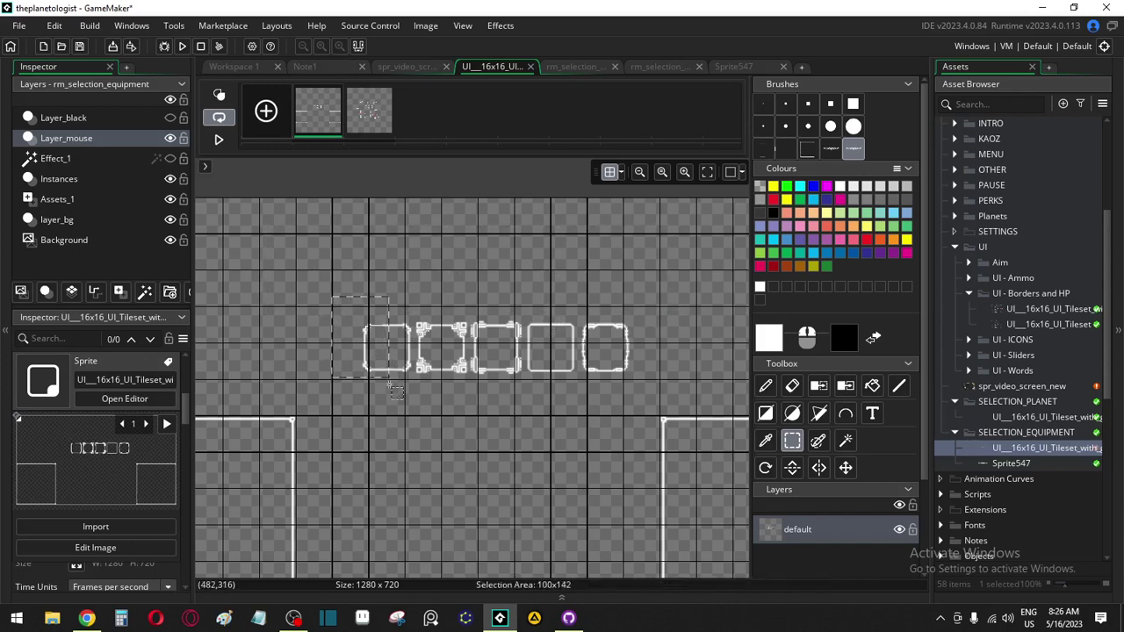
key(Delete)
drag(677, 293, 469, 400)
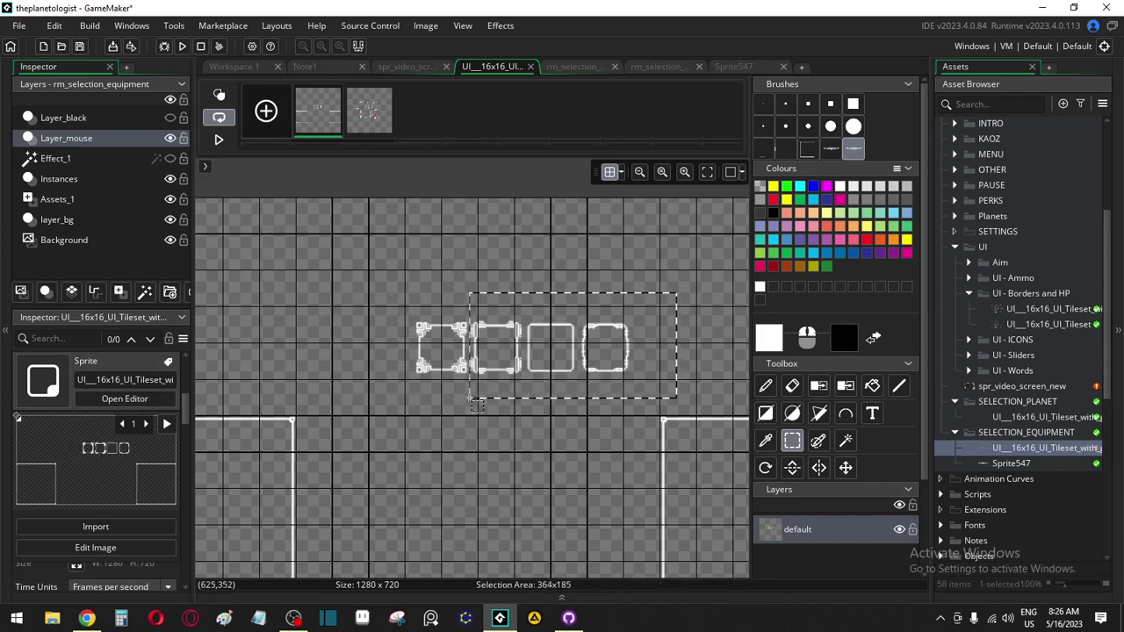
key(Delete)
Select the remaining frame with ornate square corners and move it slightly up so it is centred on the grid intersection
drag(376, 297, 444, 413)
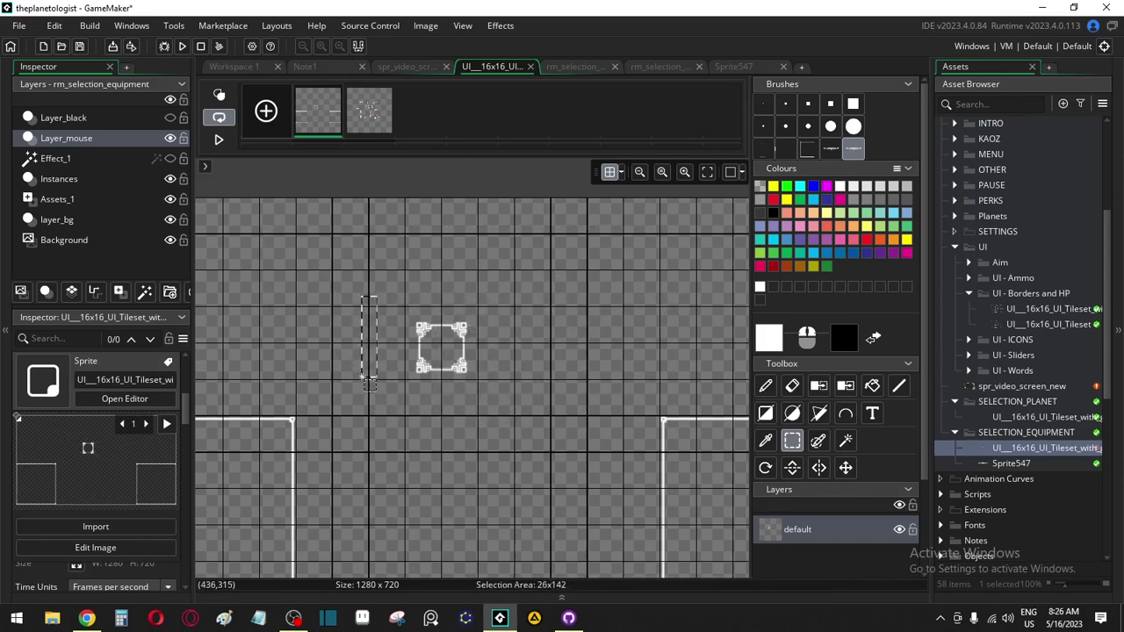
drag(370, 402, 371, 403)
scroll(481, 431, down, 3)
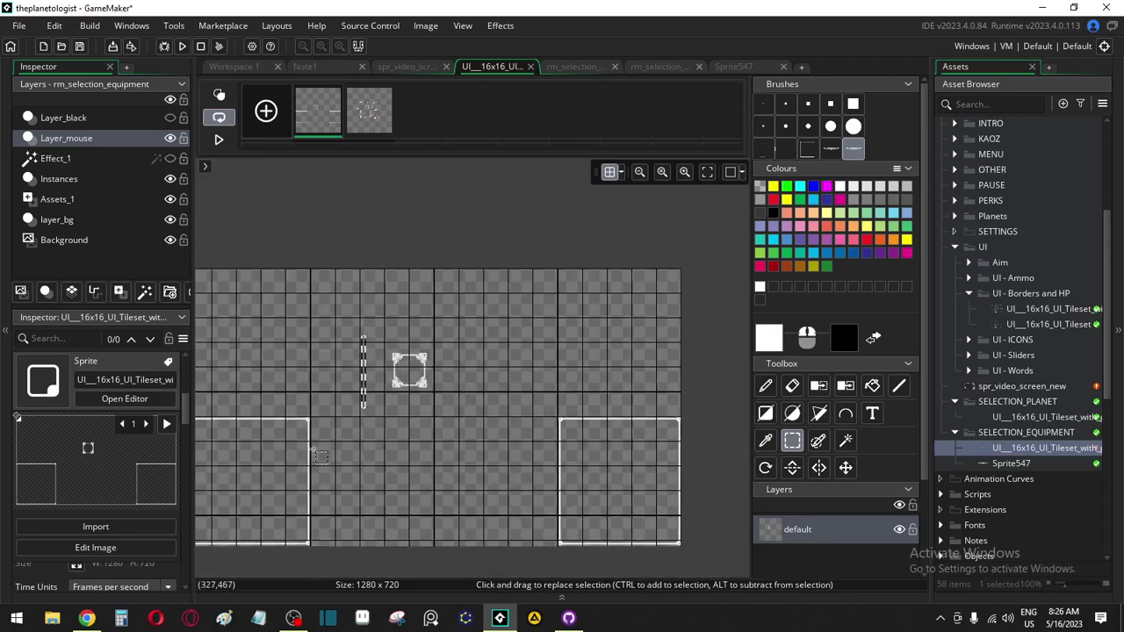
scroll(481, 431, up, 2)
scroll(447, 423, down, 2)
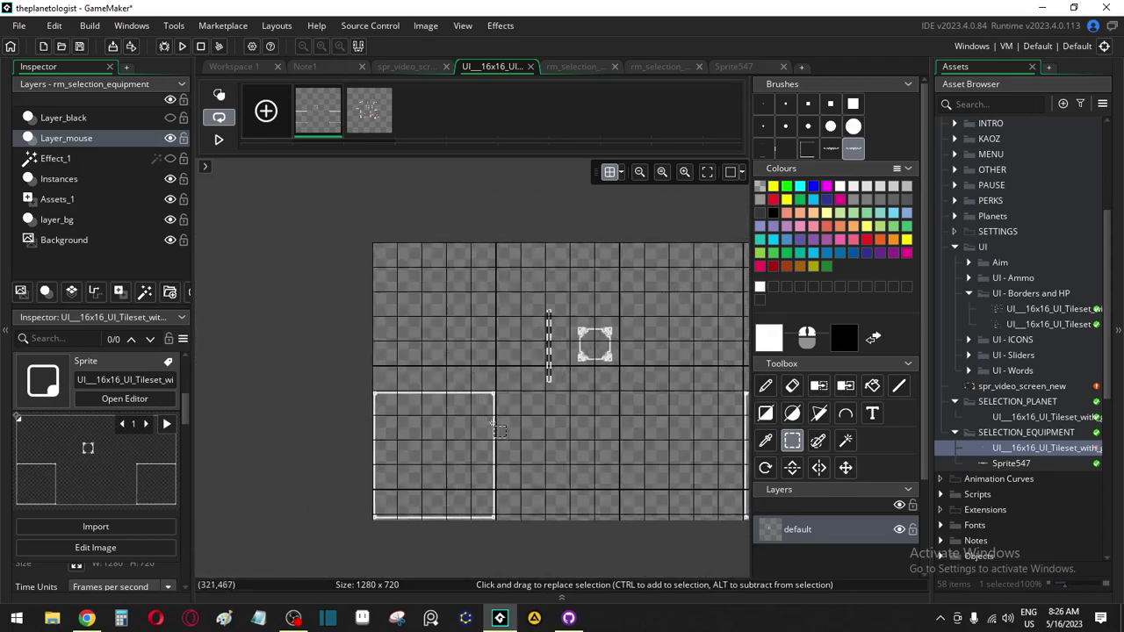
middle_drag(446, 420, 436, 426)
scroll(464, 423, up, 4)
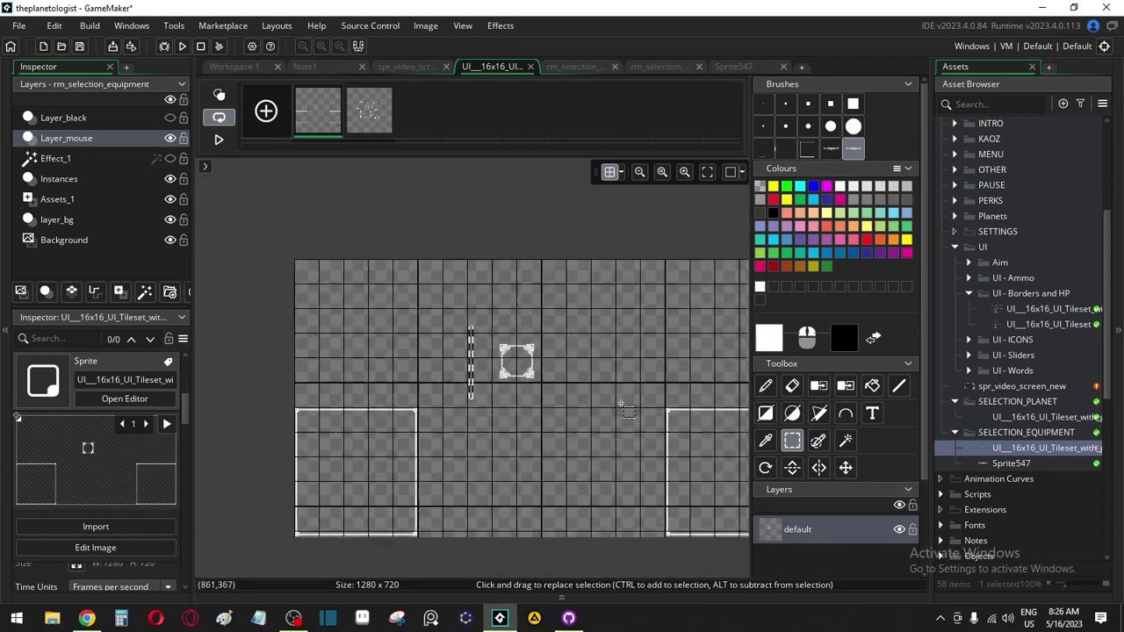
scroll(475, 410, up, 1)
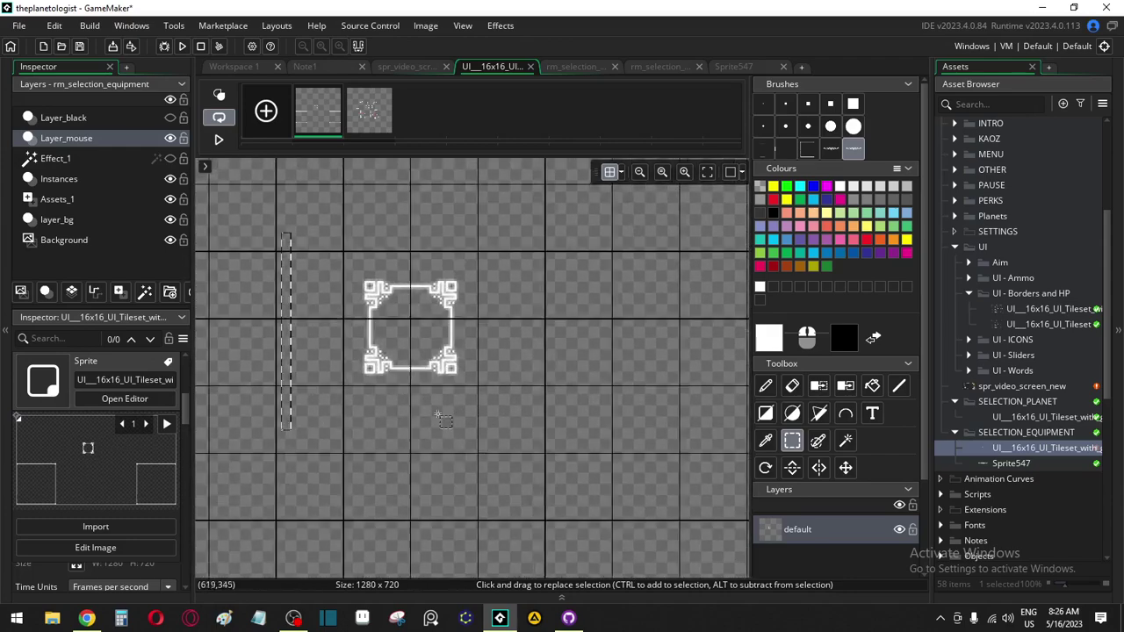
scroll(332, 308, up, 2)
scroll(332, 308, up, 1)
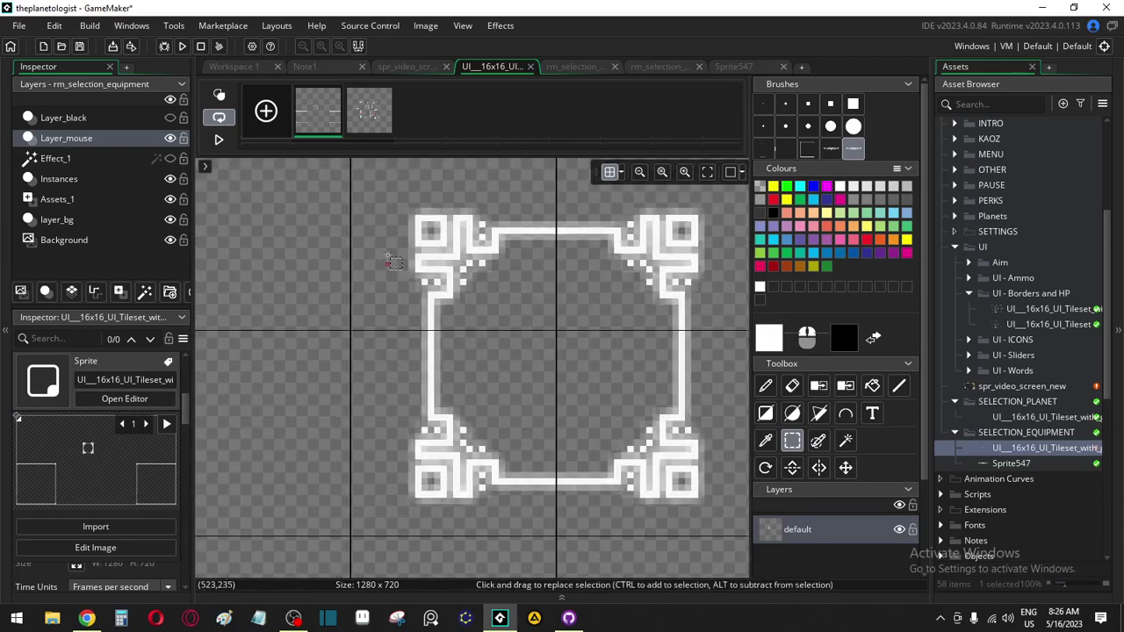
scroll(332, 307, down, 1)
drag(347, 208, 611, 431)
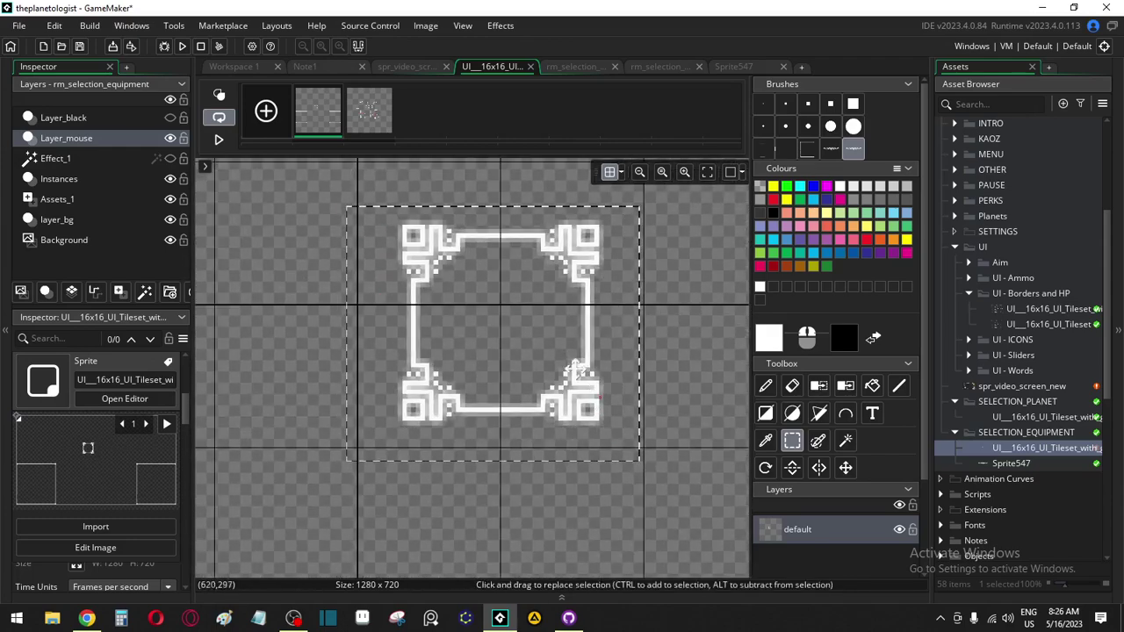
mouse_move(565, 346)
mouse_down()
mouse_move(565, 326)
mouse_move(567, 338)
mouse_up()
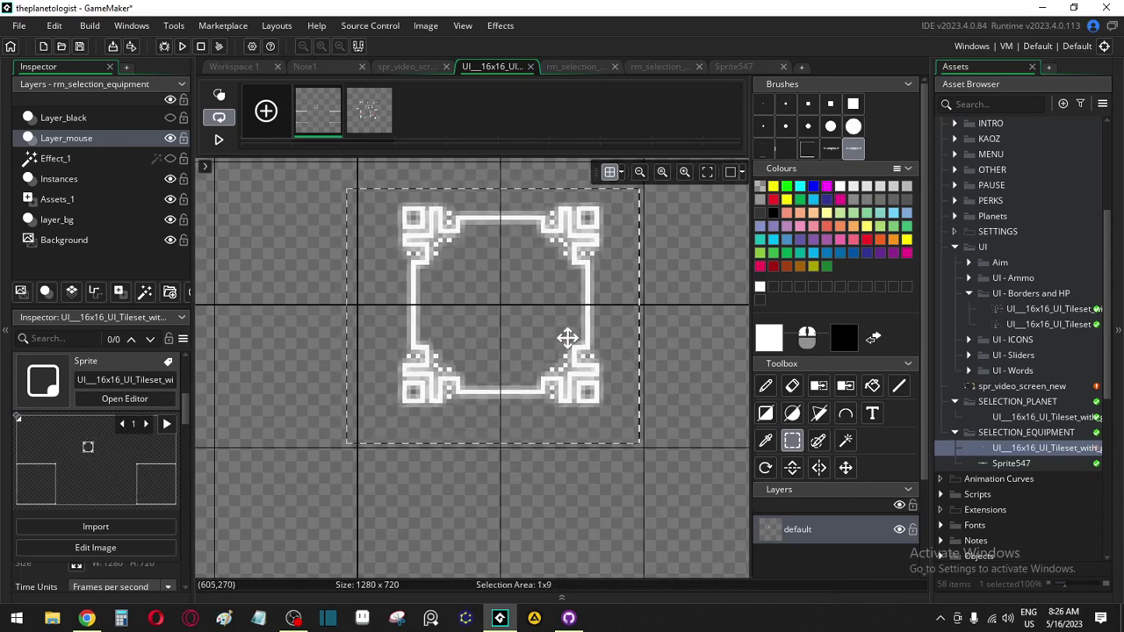
Move the ornate frame's top-left quarter into the first grid cell at the canvas's top-left corner, aligned to the cell's edges
click(382, 175)
drag(369, 177, 499, 305)
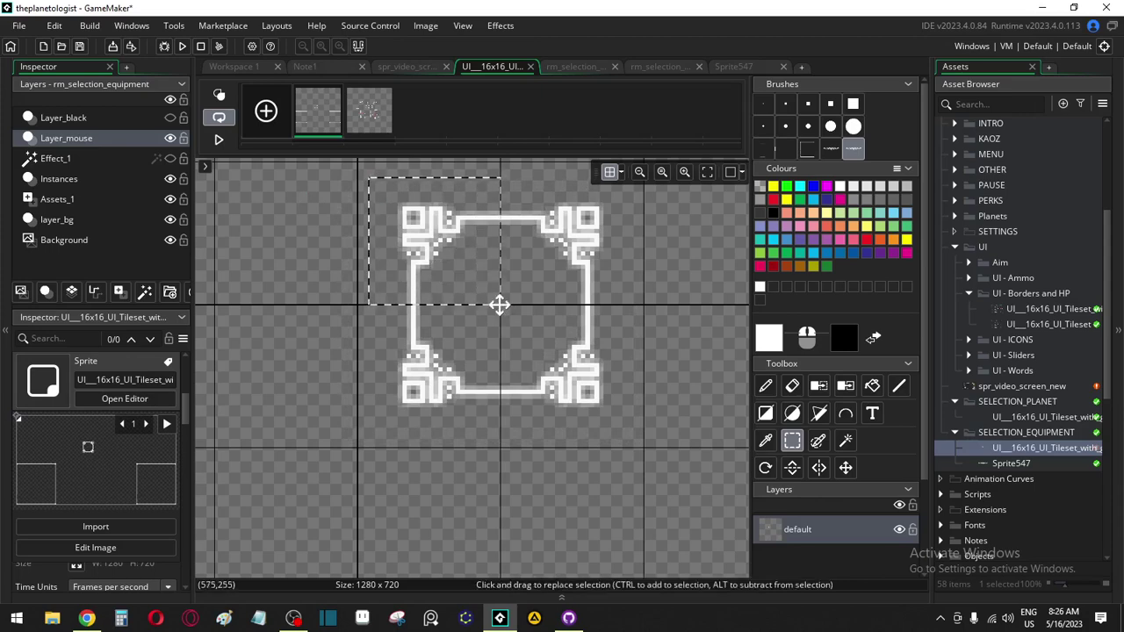
scroll(491, 300, down, 5)
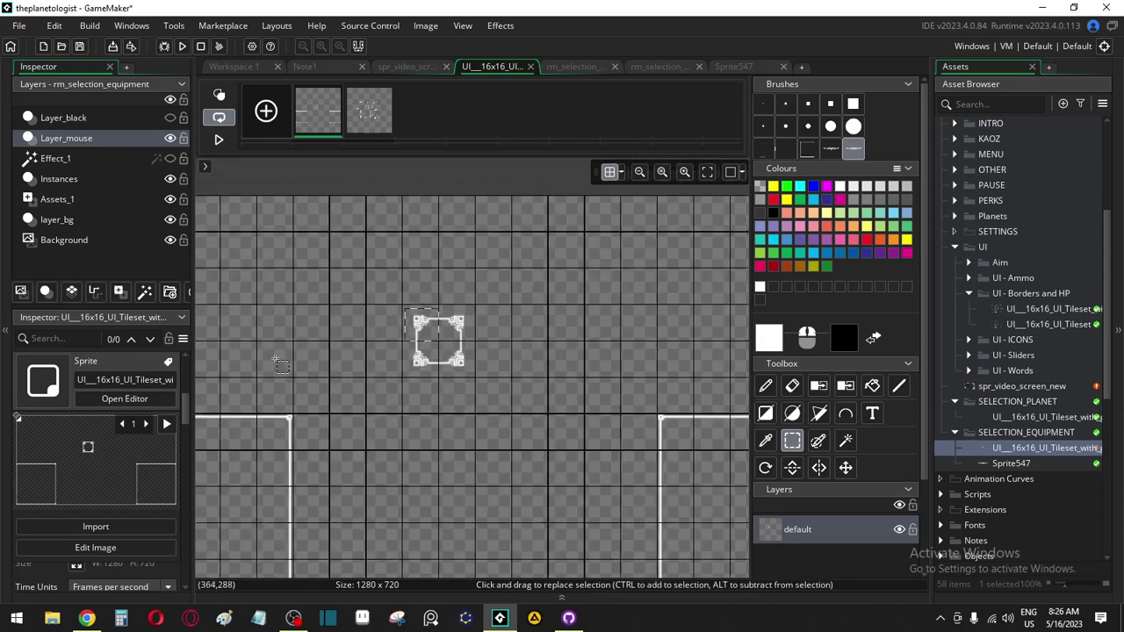
middle_drag(261, 336, 437, 406)
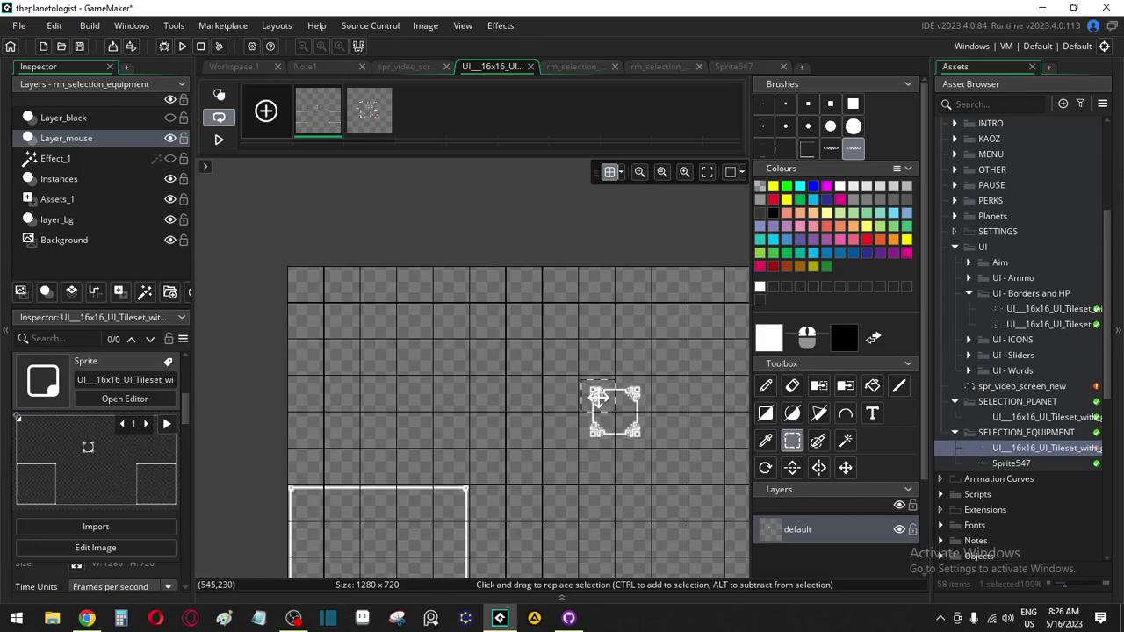
drag(598, 397, 431, 334)
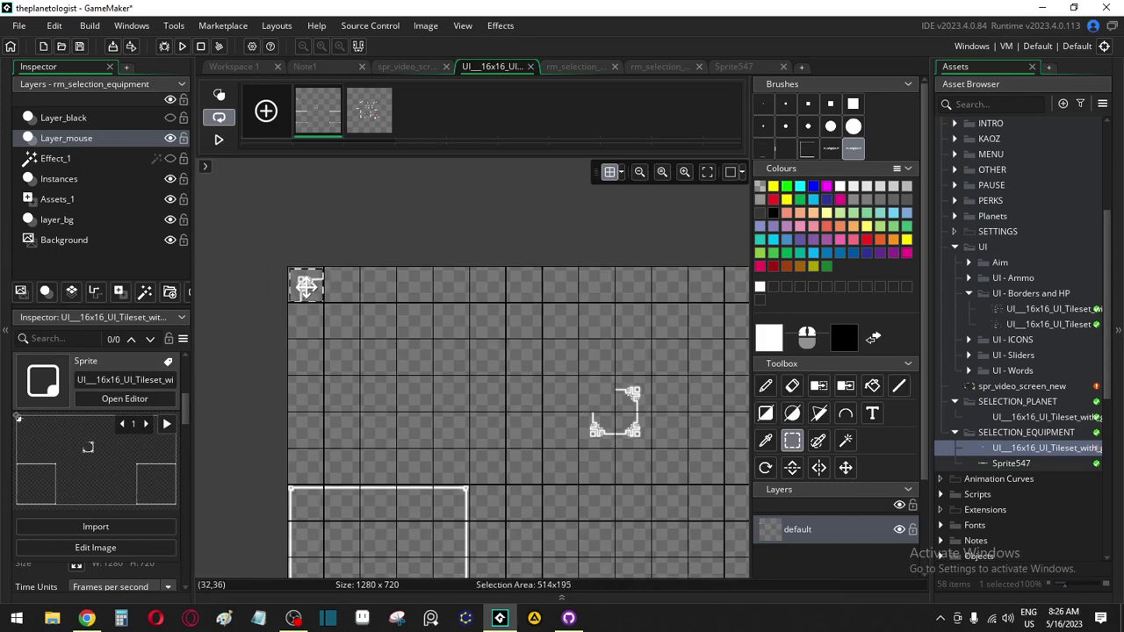
scroll(263, 293, up, 5)
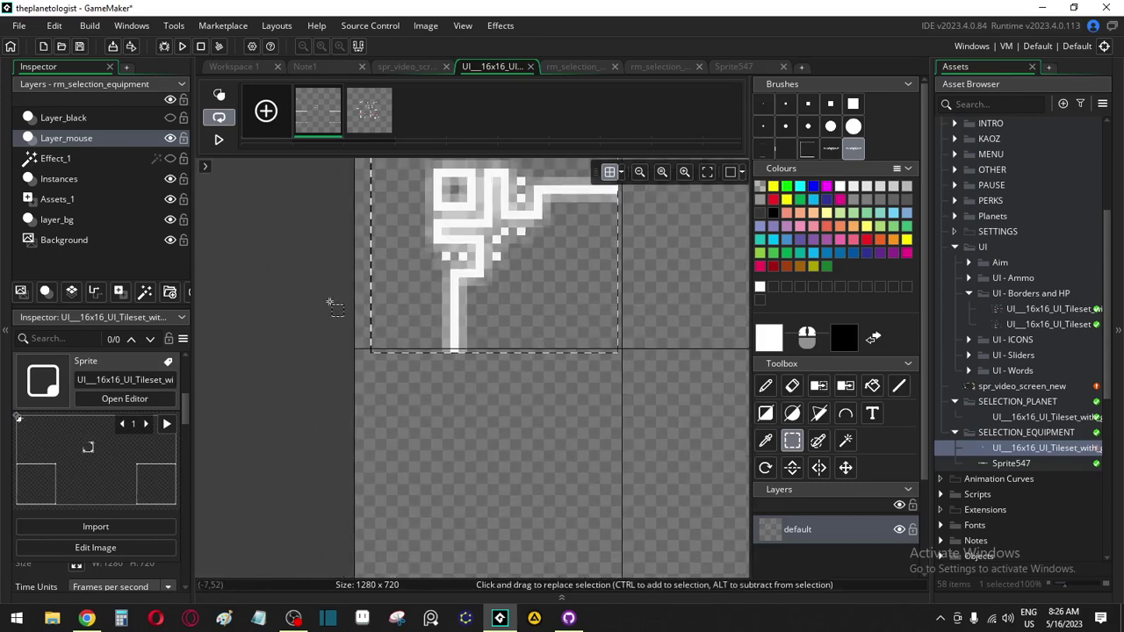
drag(497, 302, 501, 298)
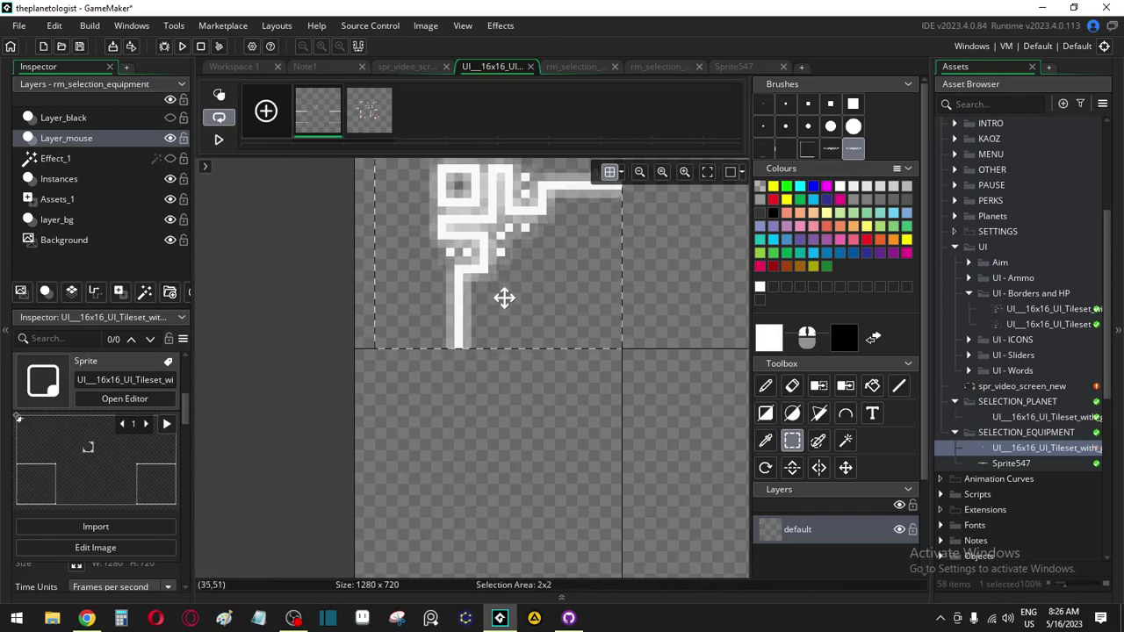
Move the ornate frame's bottom-left quarter into the leftmost grid cell directly above the large left frame, aligned to the cell's edges
scroll(532, 481, down, 6)
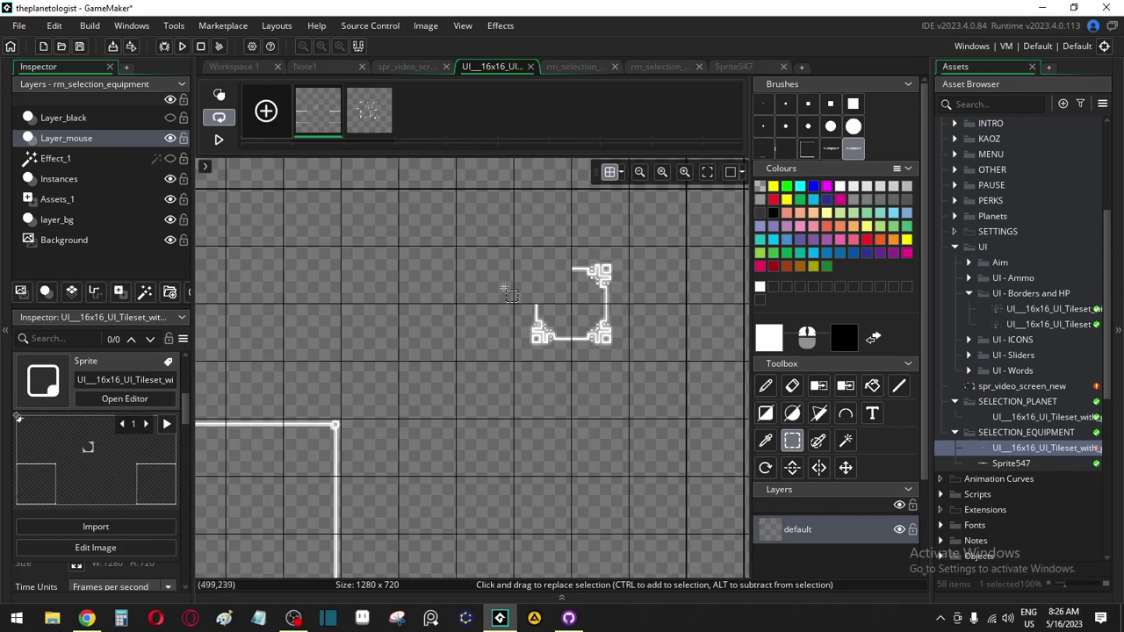
drag(504, 287, 570, 393)
scroll(571, 371, up, 4)
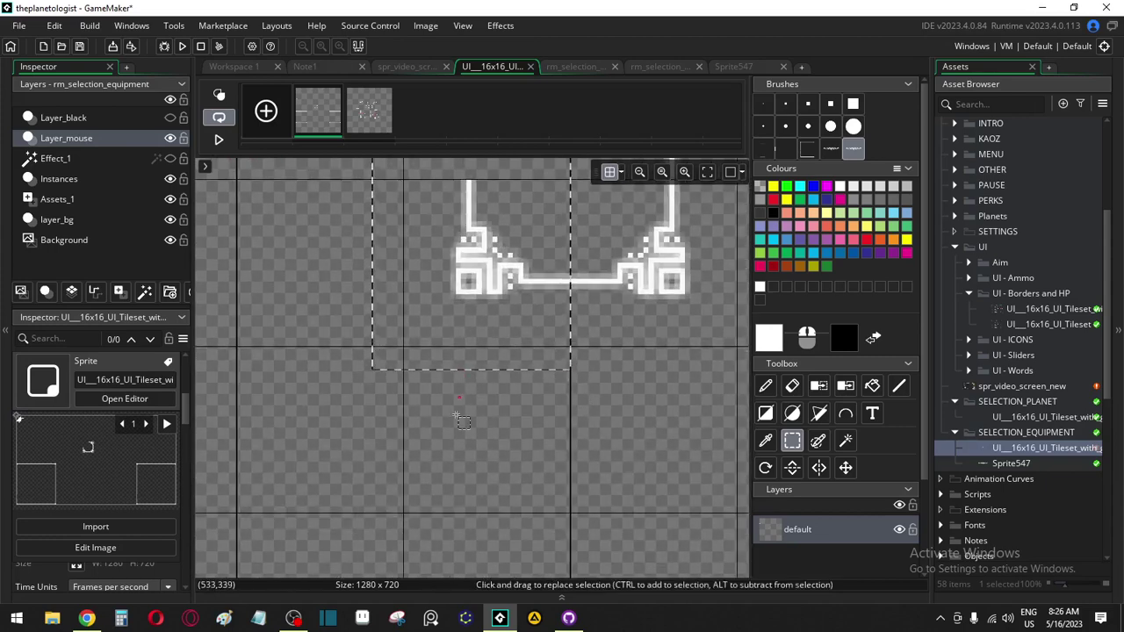
scroll(492, 386, down, 5)
drag(167, 316, 380, 431)
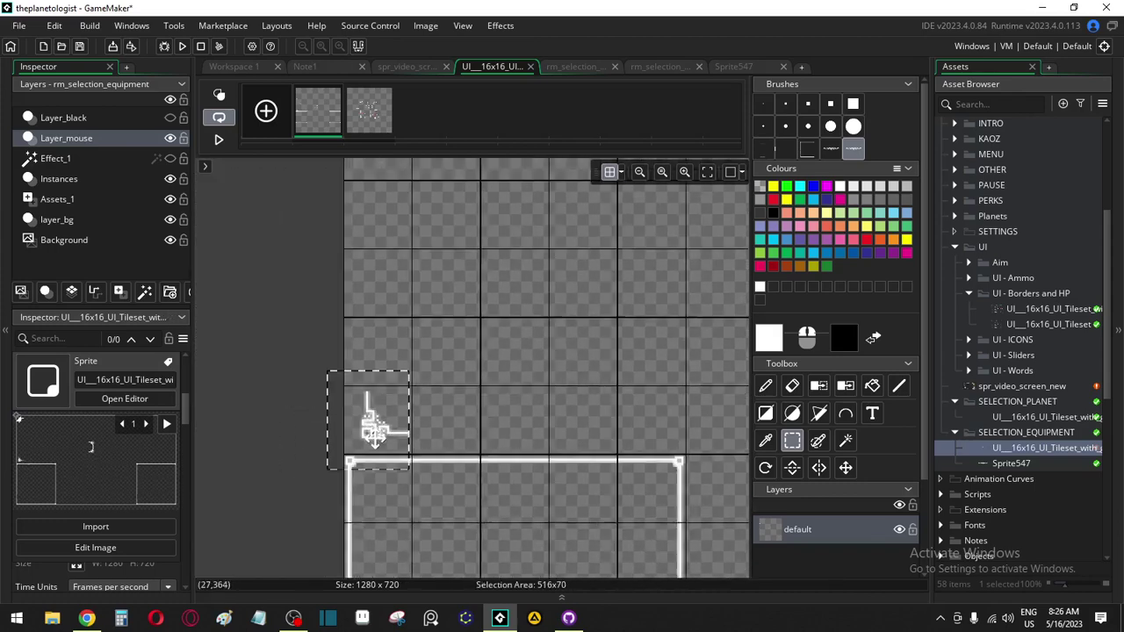
ctrl+scroll(374, 430, up, 6)
drag(368, 399, 383, 388)
ctrl+scroll(386, 390, down, 6)
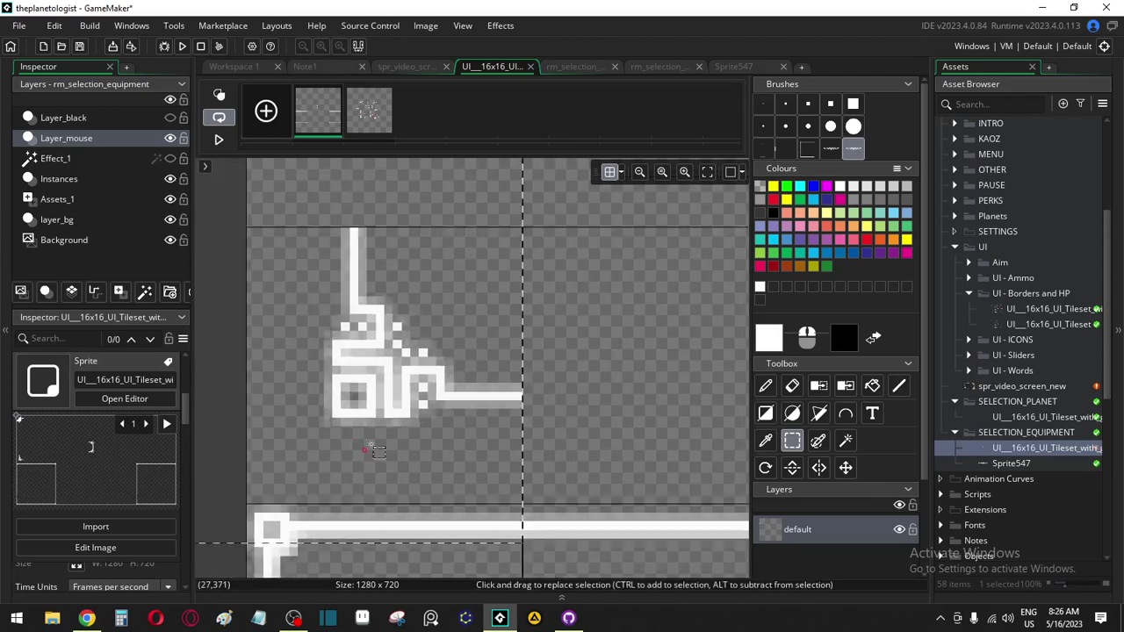
Move the ornate frame's top-right quarter into the grid cell at the canvas's top-right corner, aligned to the cell's edges
shift+scroll(562, 379, right, 5)
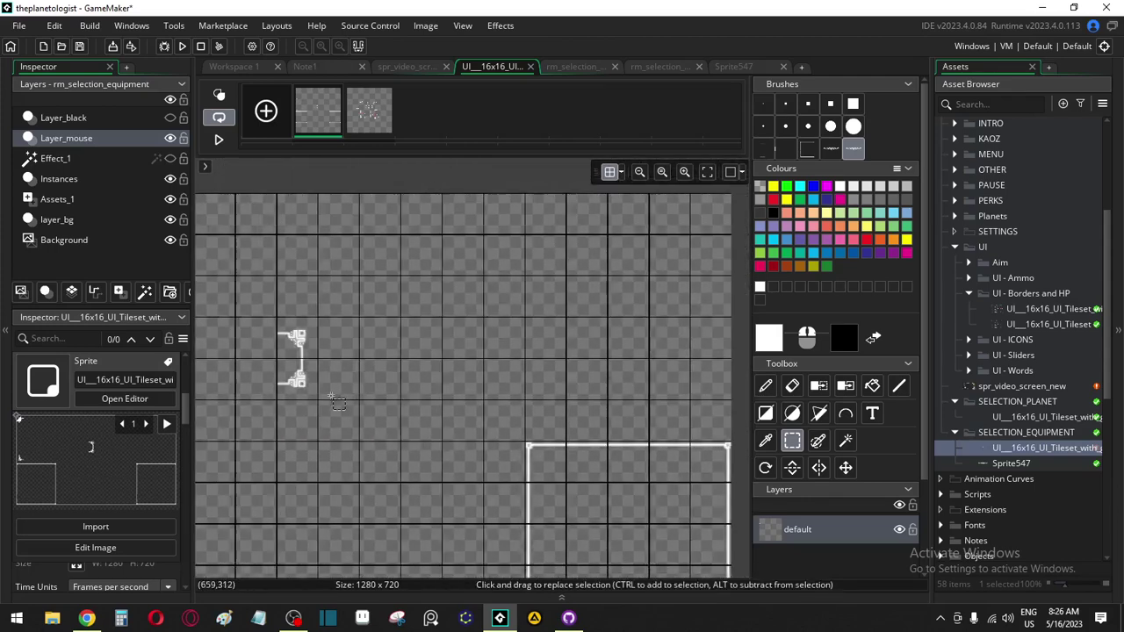
ctrl+scroll(544, 356, up, 4)
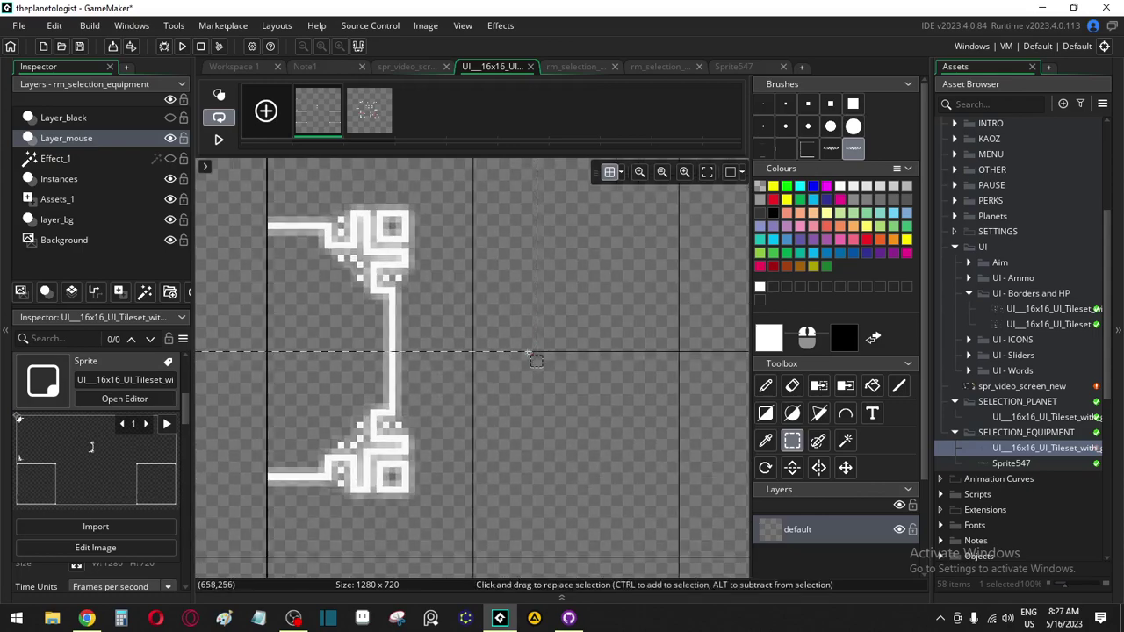
ctrl+scroll(540, 349, down, 5)
ctrl+scroll(562, 349, down, 2)
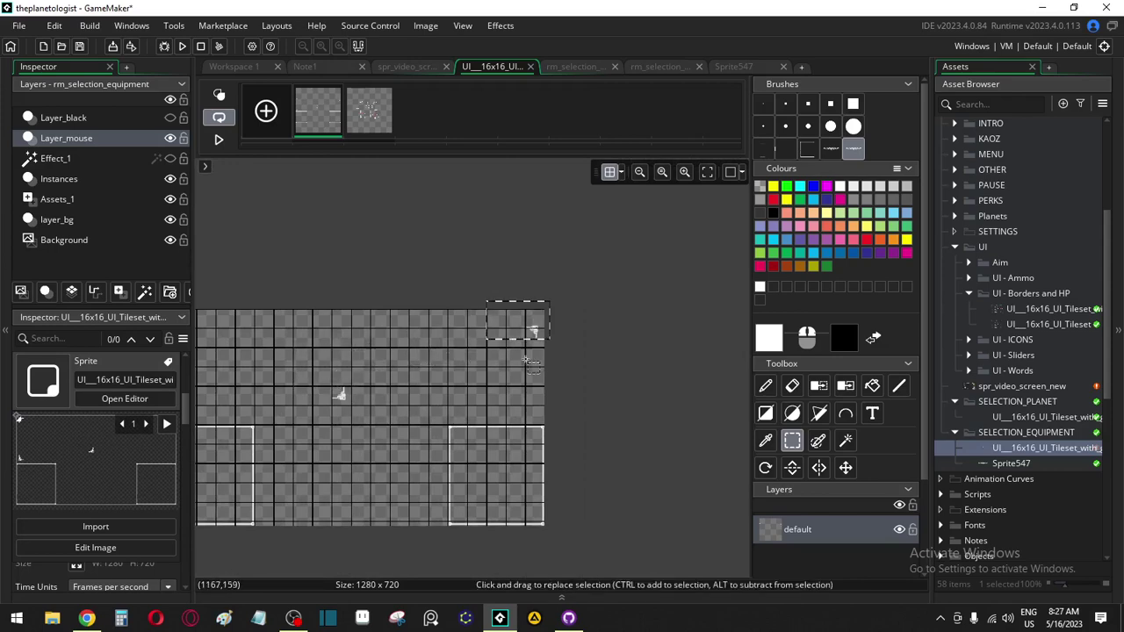
ctrl+scroll(527, 317, up, 4)
scroll(492, 318, up, 3)
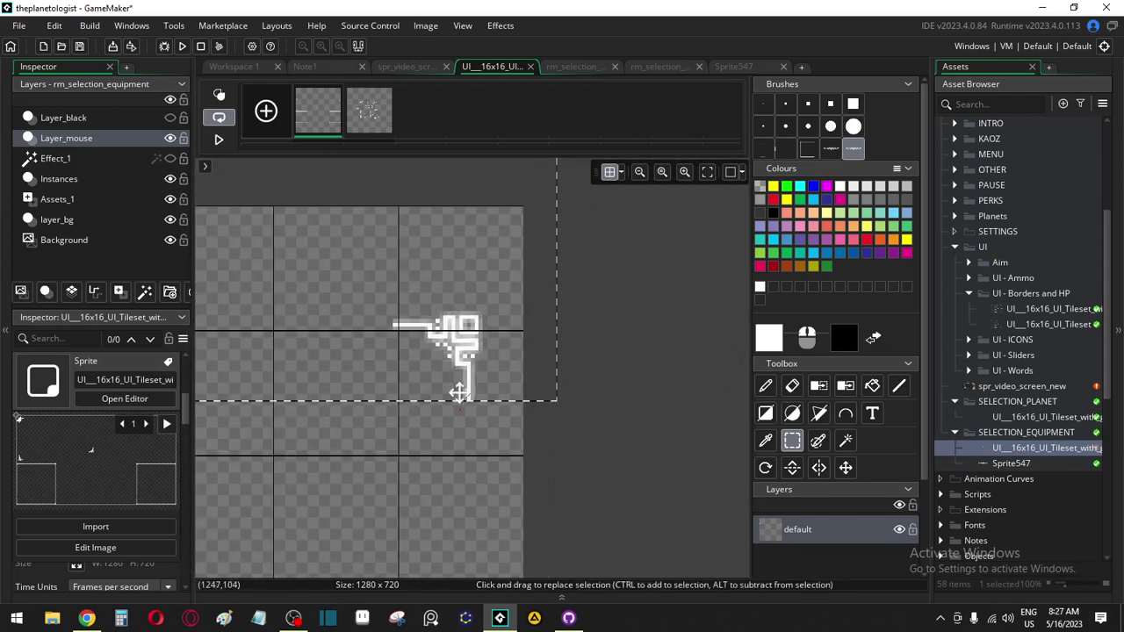
drag(467, 304, 467, 295)
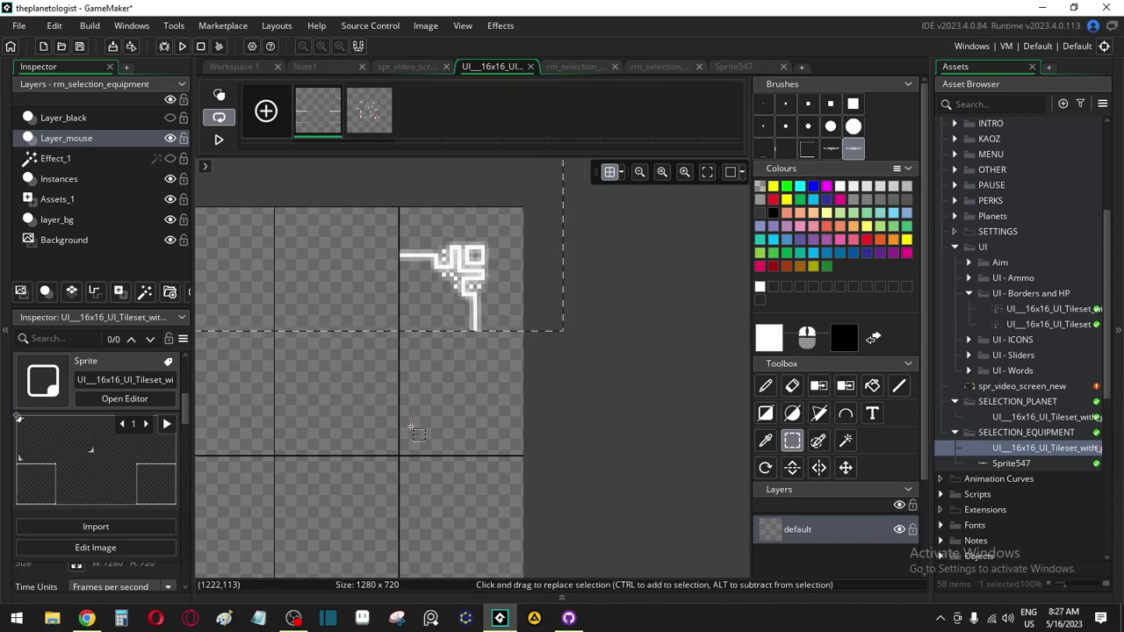
Move the ornate frame's bottom-right quarter into the rightmost grid cell directly above the large right frame, aligned to the cell's edges
ctrl+scroll(395, 352, down, 3)
drag(263, 379, 724, 392)
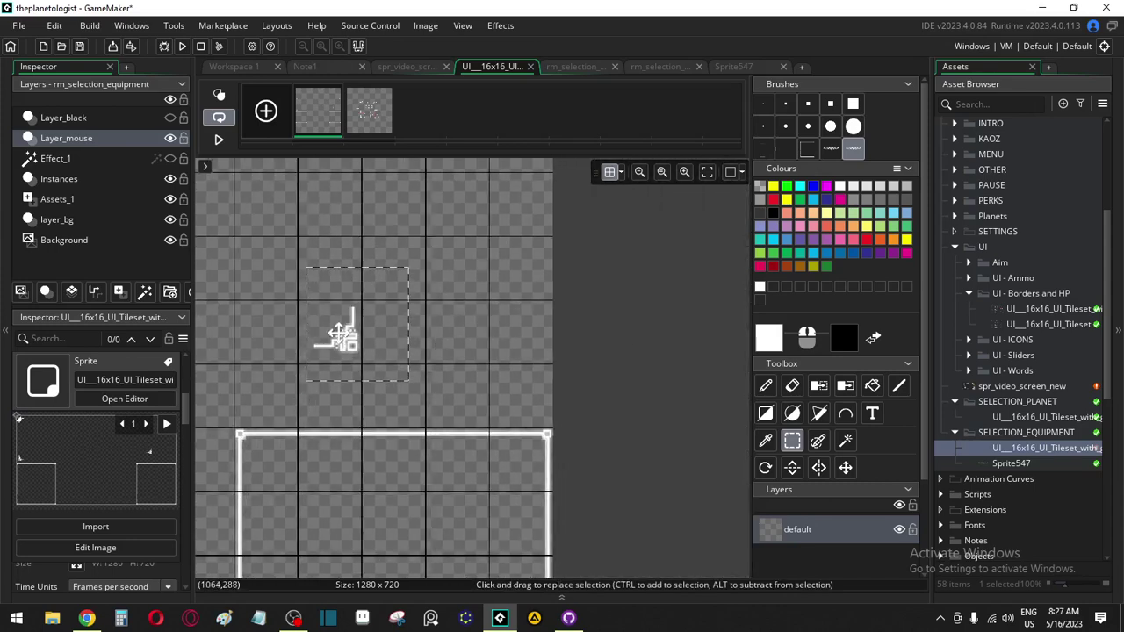
drag(343, 335, 518, 392)
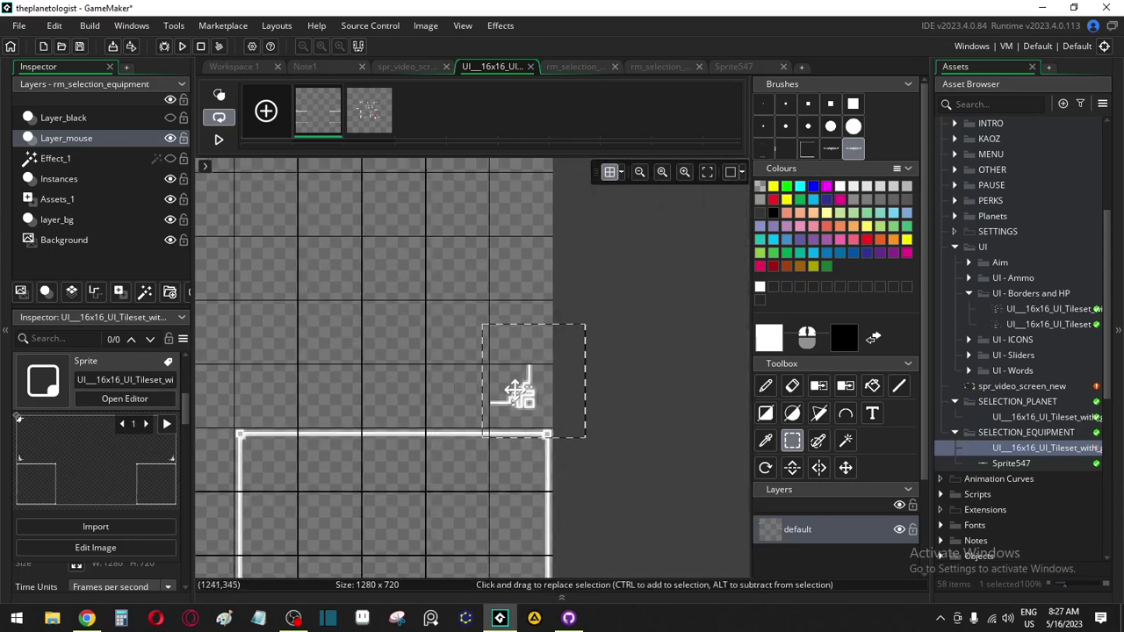
scroll(523, 391, up, 5)
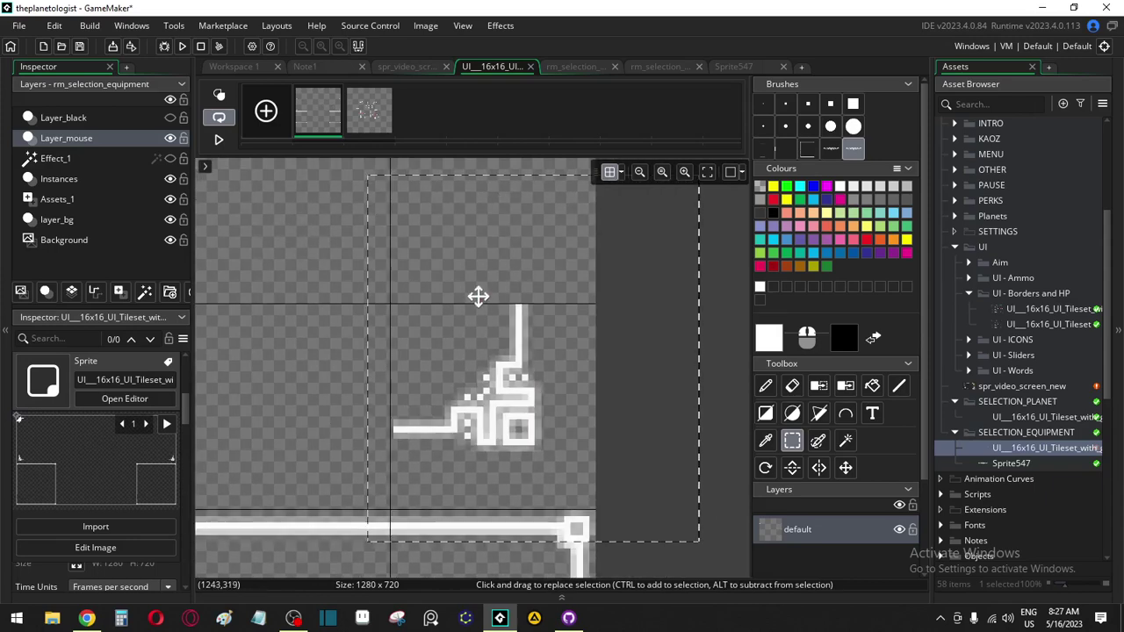
mouse_move(477, 296)
mouse_down()
mouse_move(541, 322)
mouse_move(468, 294)
mouse_move(556, 331)
mouse_move(516, 265)
mouse_up()
Make a brush from the bottom-right corner's vertical line and paint with it to extend that line upward past the next grid line
click(279, 302)
key(d)
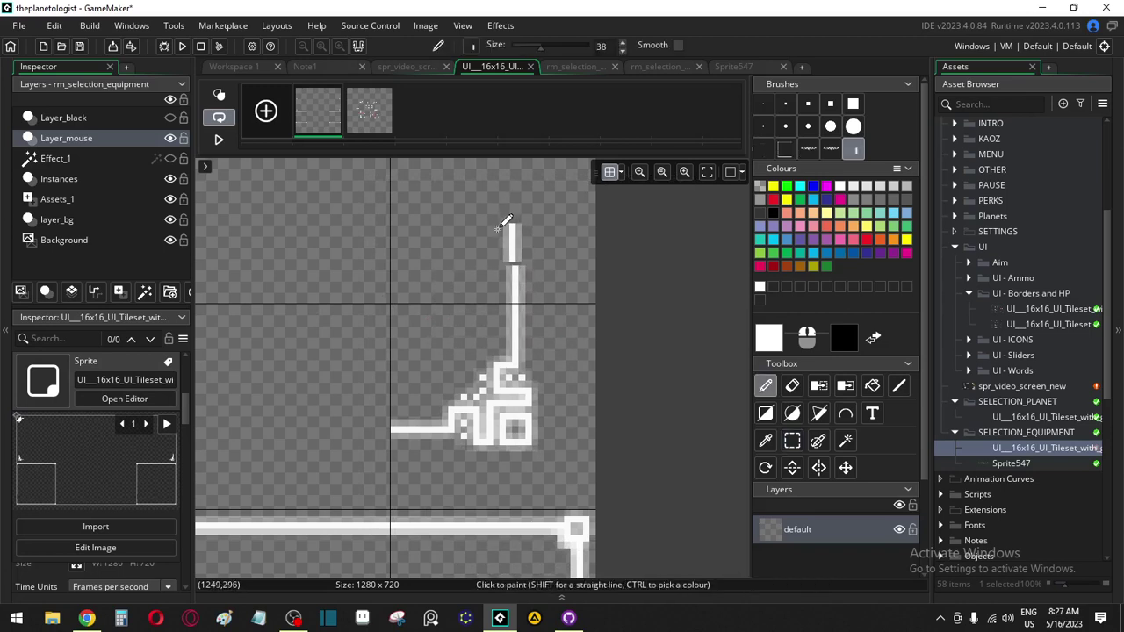
scroll(509, 264, up, 3)
drag(512, 362, 512, 327)
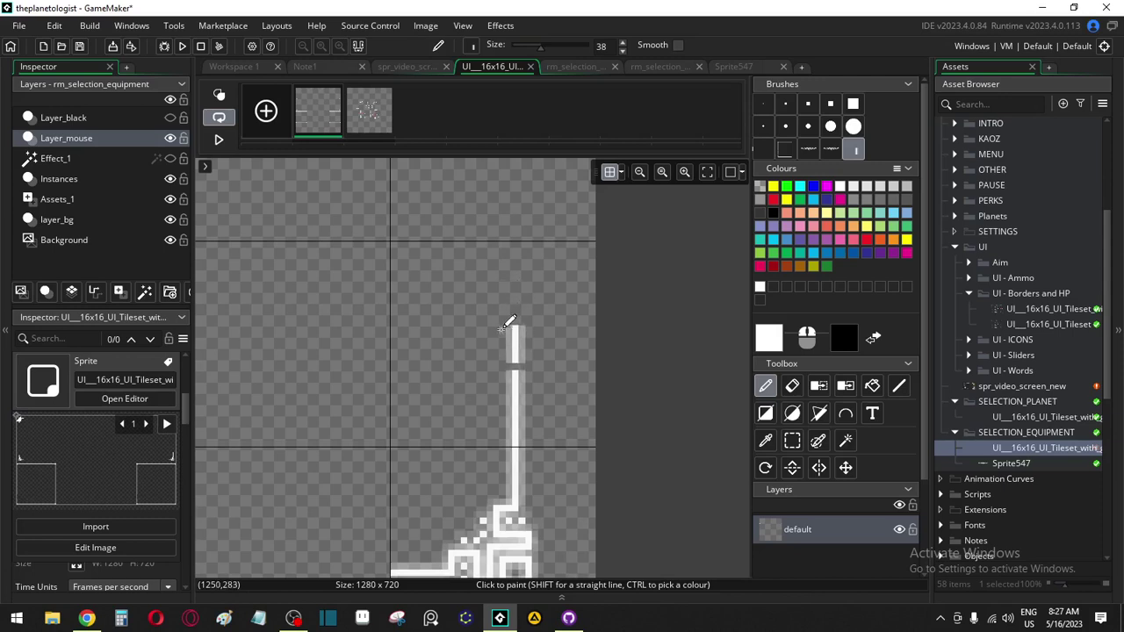
drag(505, 282, 498, 282)
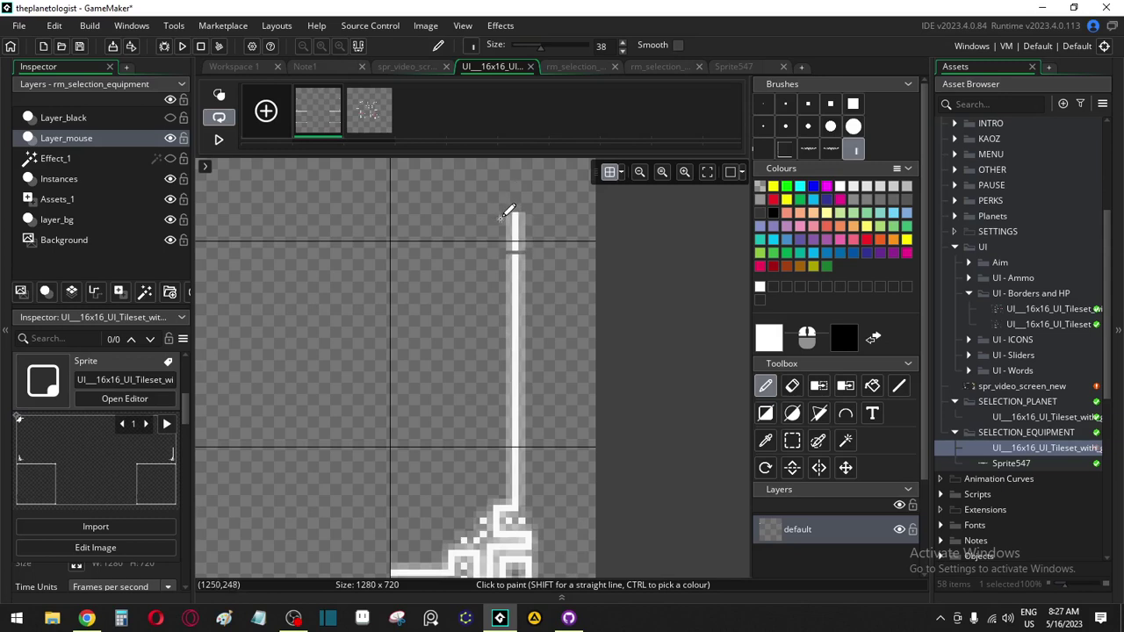
click(792, 439)
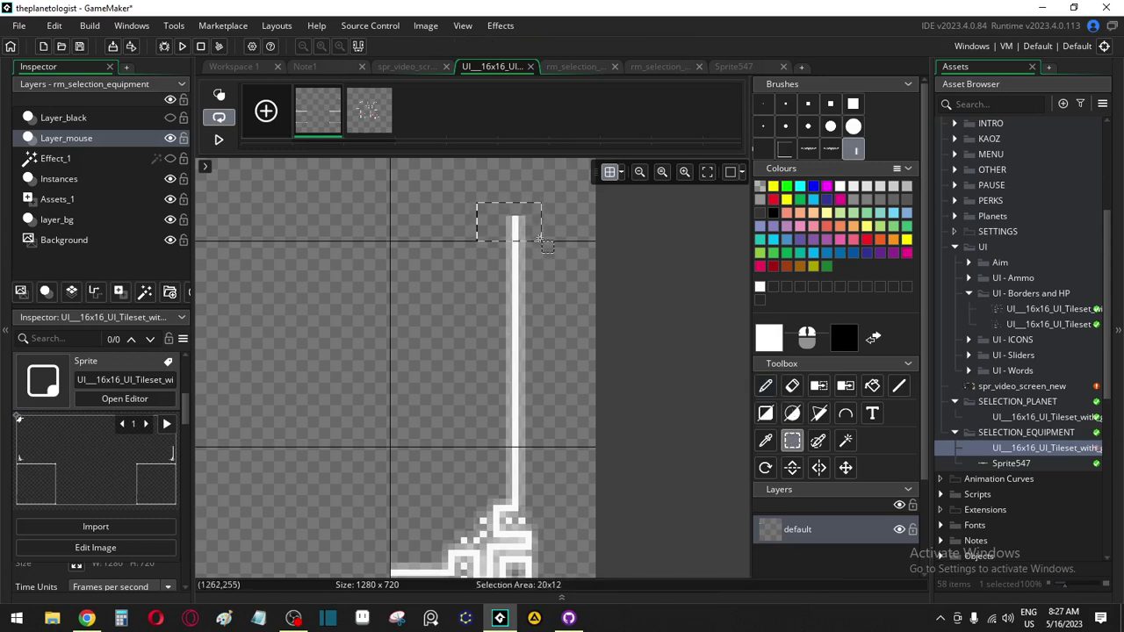
Make a brush from the bottom-right corner's horizontal line and paint with it to extend that line left to the next grid line
mouse_move(421, 367)
middle_down()
mouse_move(527, 191)
mouse_move(540, 207)
middle_up()
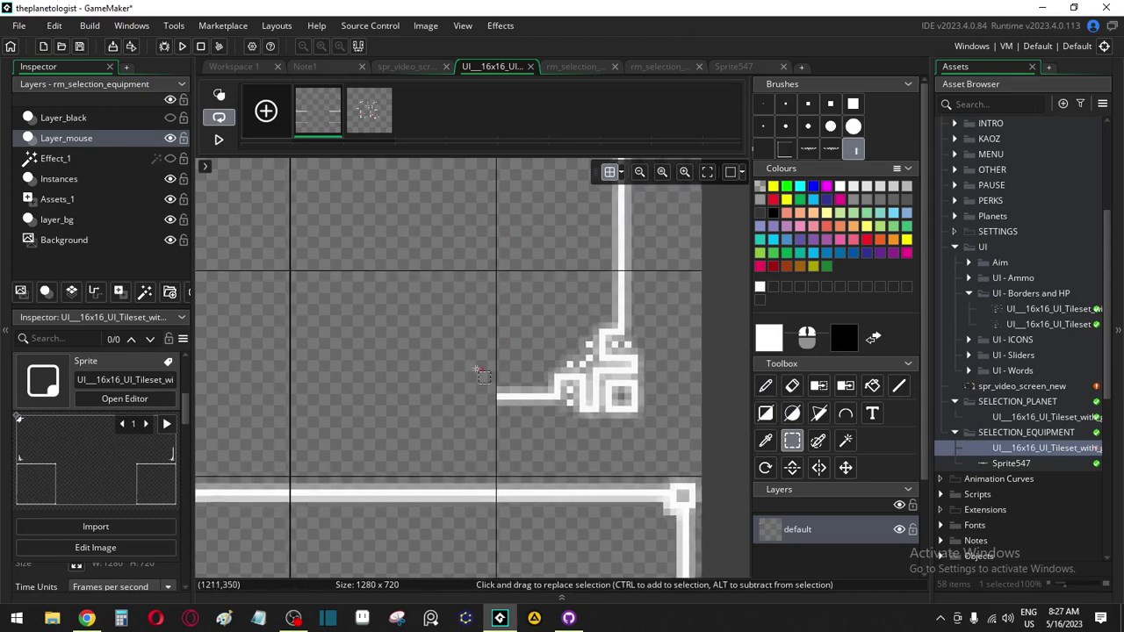
drag(471, 368, 532, 435)
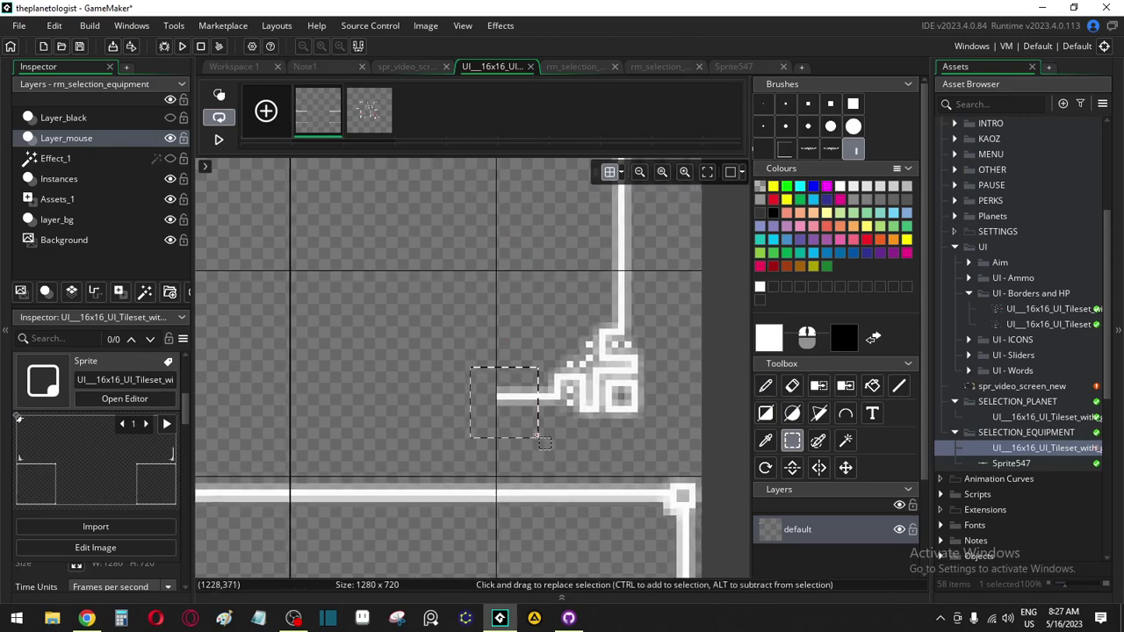
key(d)
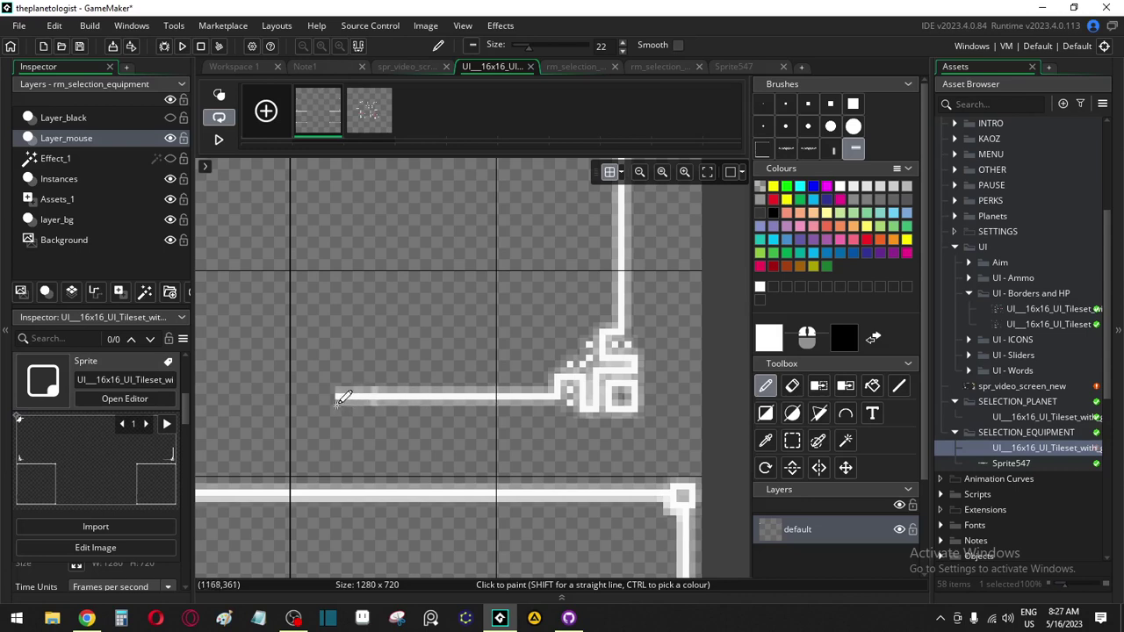
drag(329, 403, 288, 401)
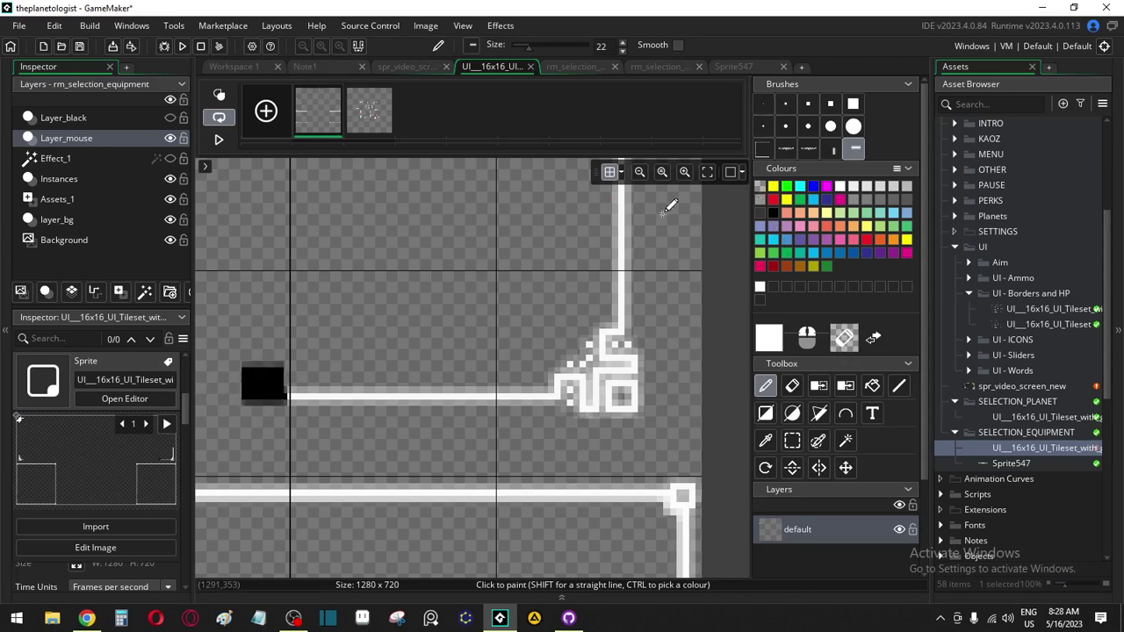
key(e)
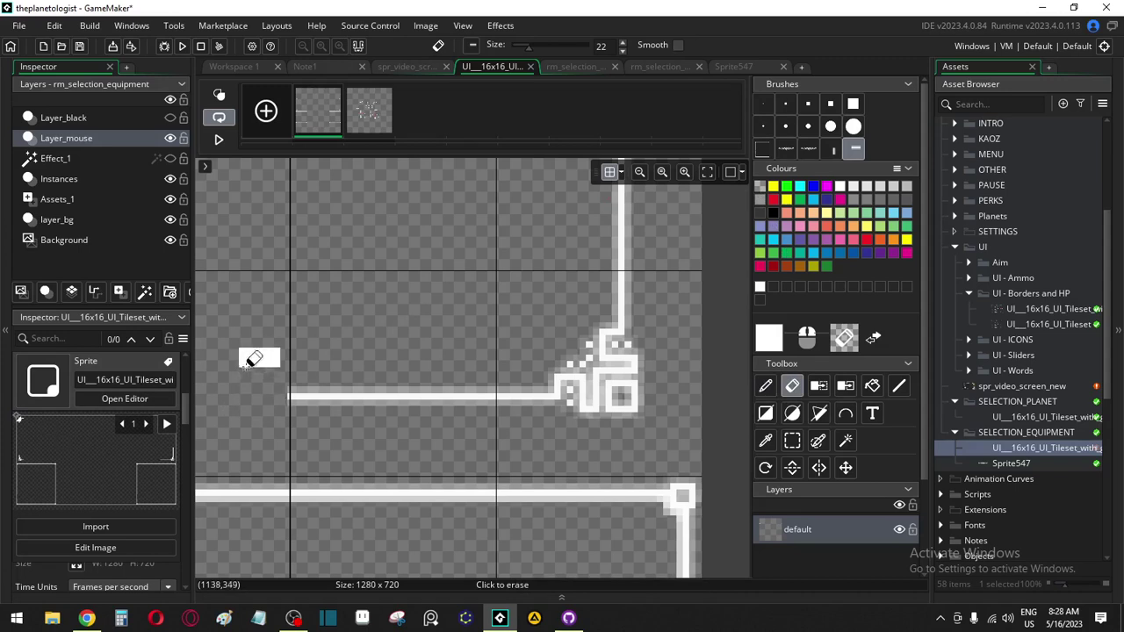
Trim the bottom-right corner's horizontal line so that it ends exactly at the vertical grid line
key(p)
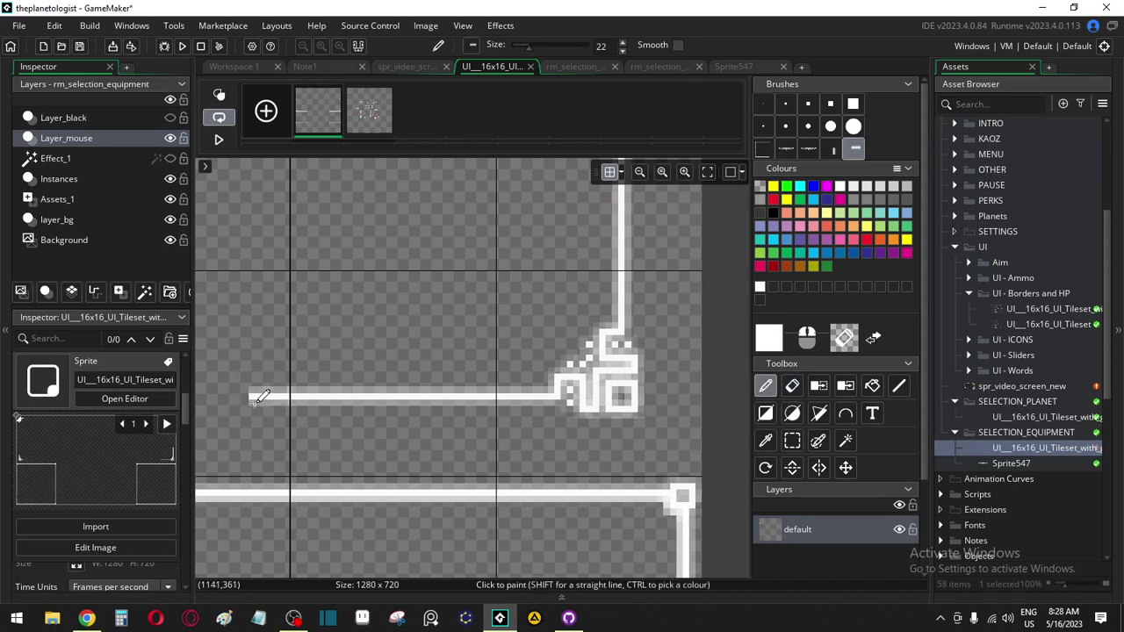
click(792, 440)
scroll(535, 422, up, 5)
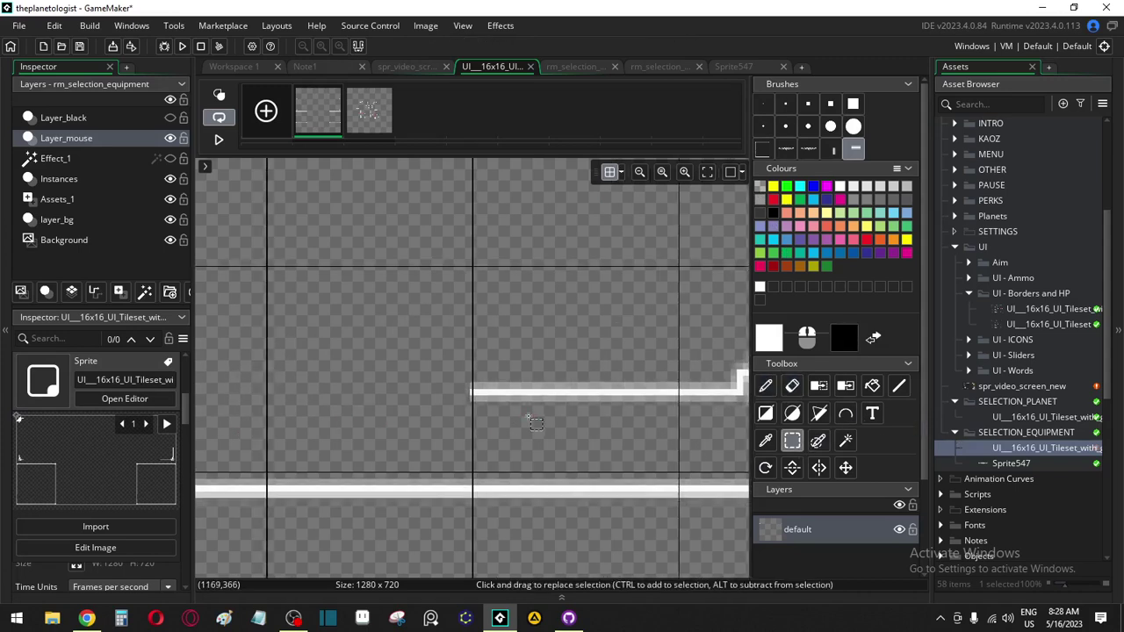
drag(444, 260, 502, 421)
key(Delete)
scroll(530, 419, down, 5)
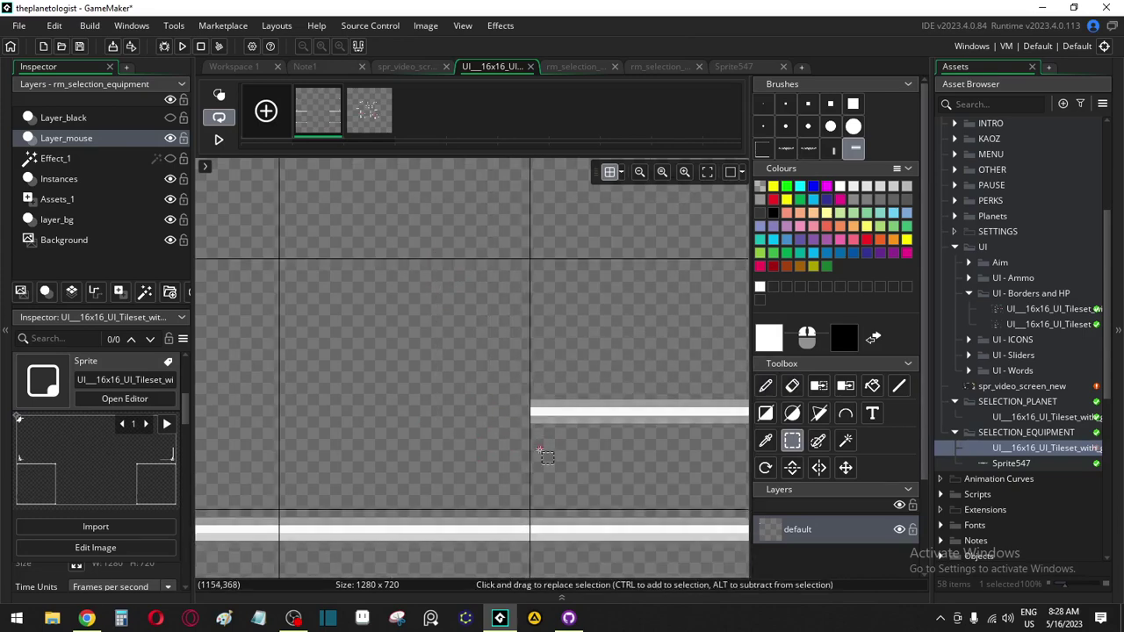
Make a brush from the bottom line's segment beside the bottom-right corner and paint with it to extend the line left by whole grid cells
drag(358, 366, 515, 427)
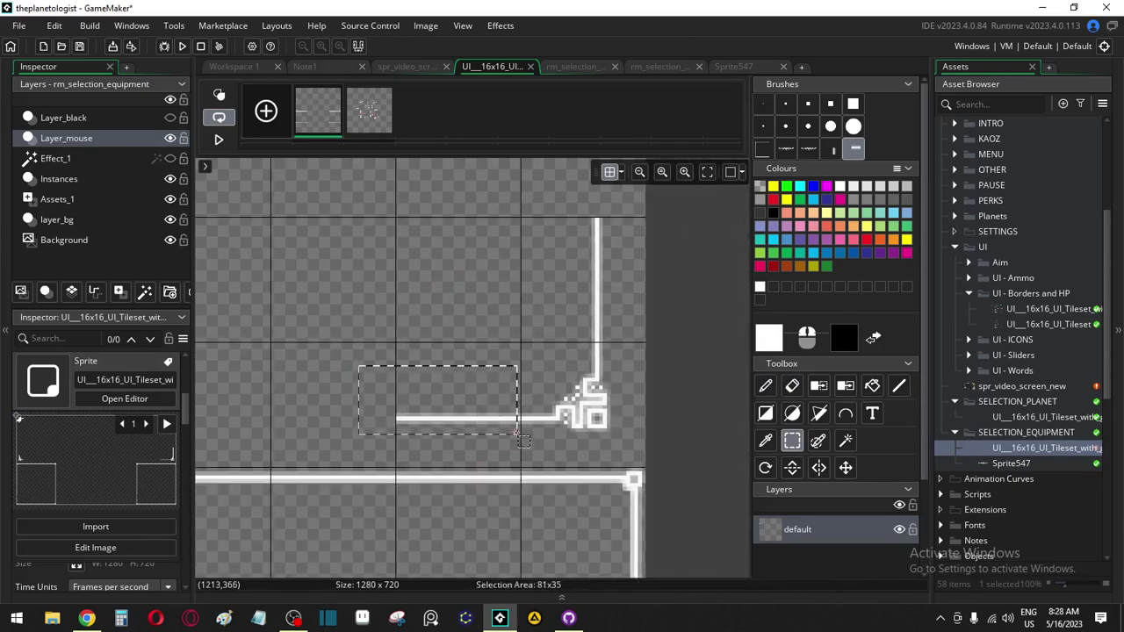
key(d)
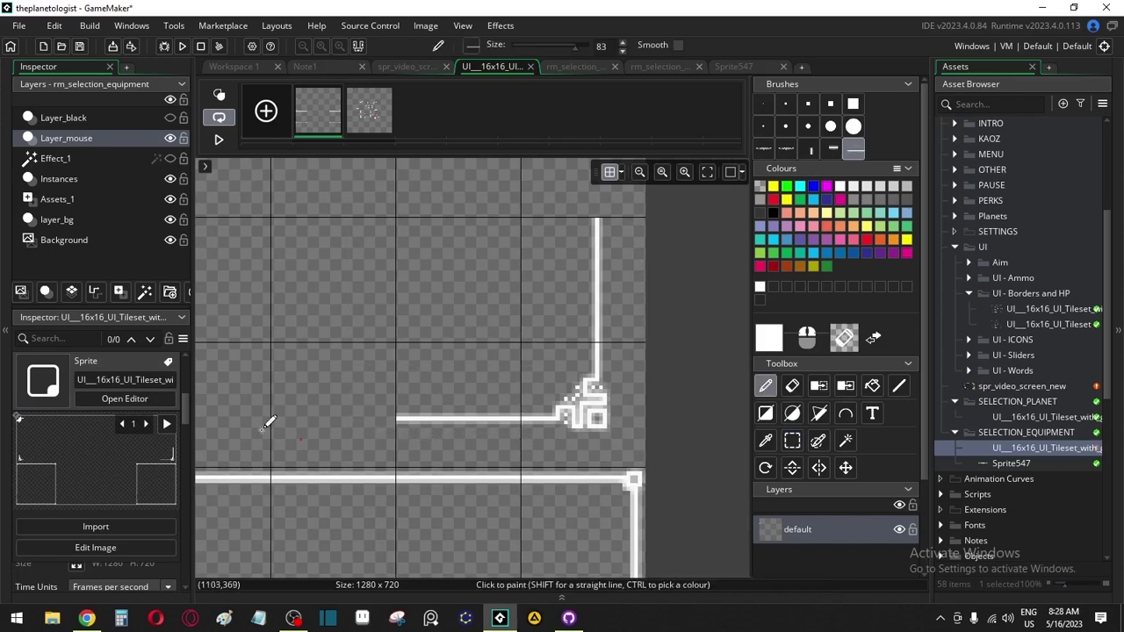
shift+scroll(319, 427, left, 4)
scroll(422, 430, up, 5)
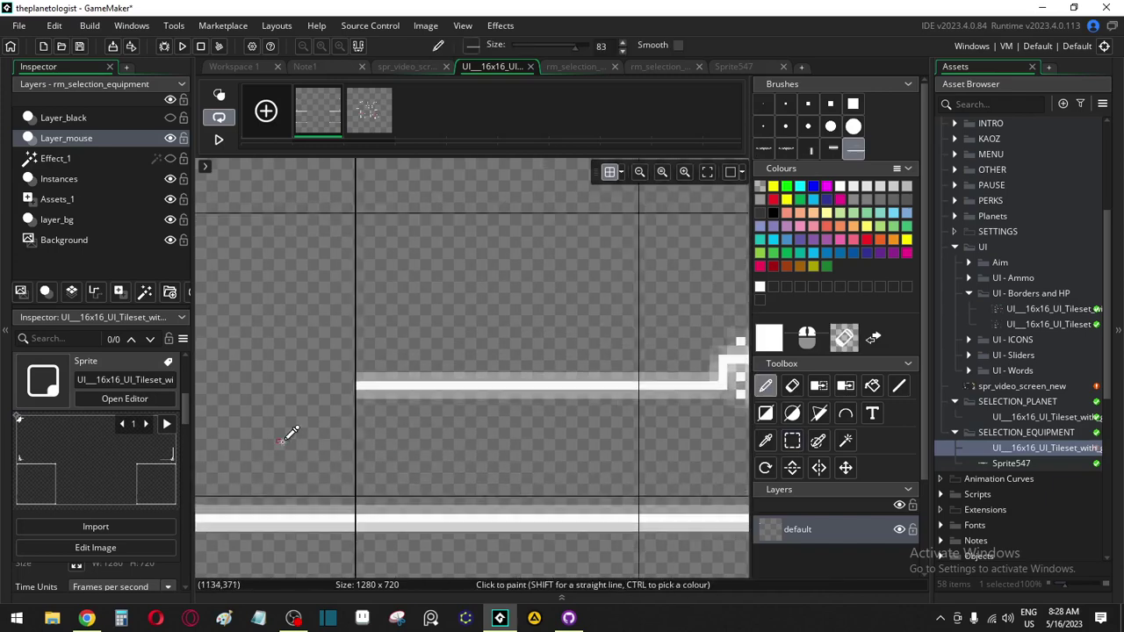
key(super+space)
scroll(457, 395, down, 3)
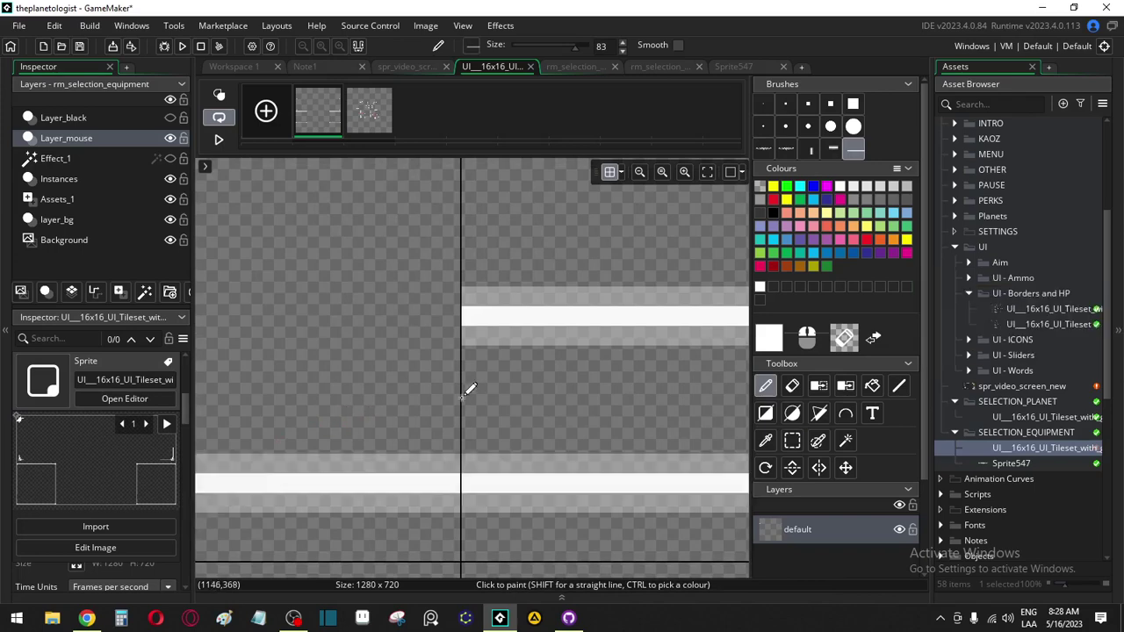
shift+scroll(365, 405, left, 3)
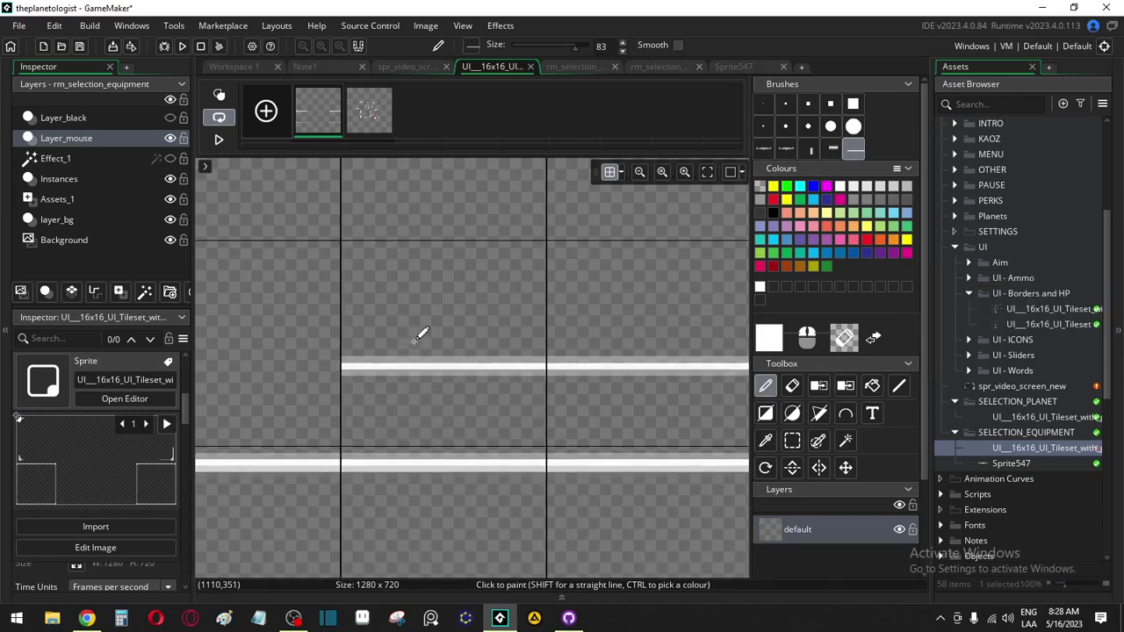
Continue painting the line segment cell by cell to the ornate bottom-left corner, undoing and repainting any misaligned segment
shift+scroll(394, 369, left, 3)
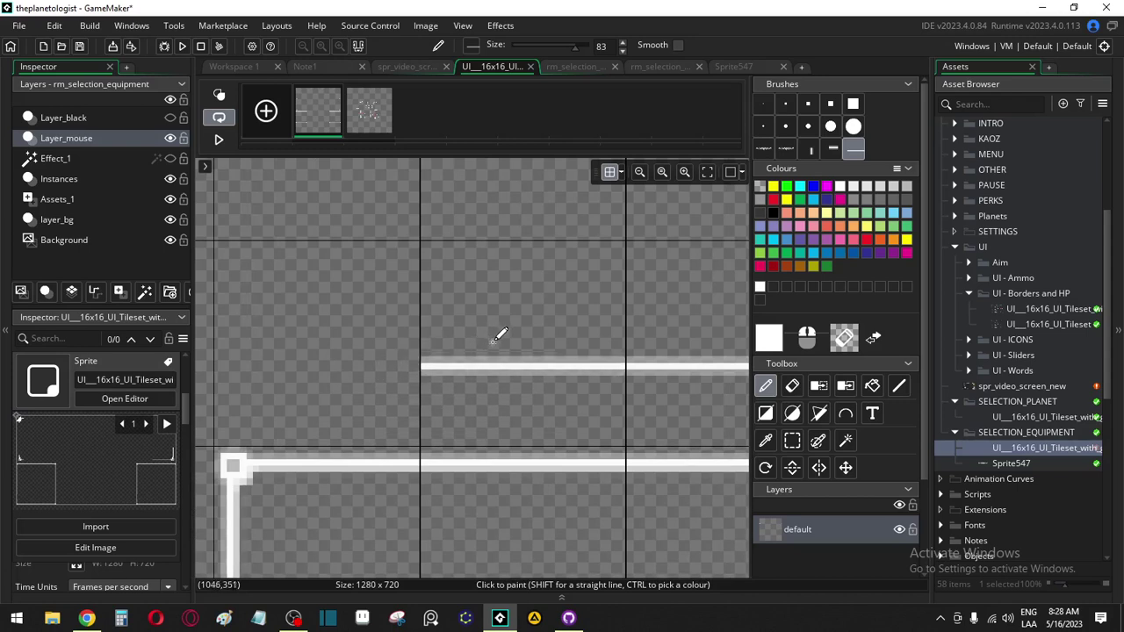
shift+scroll(406, 381, left, 10)
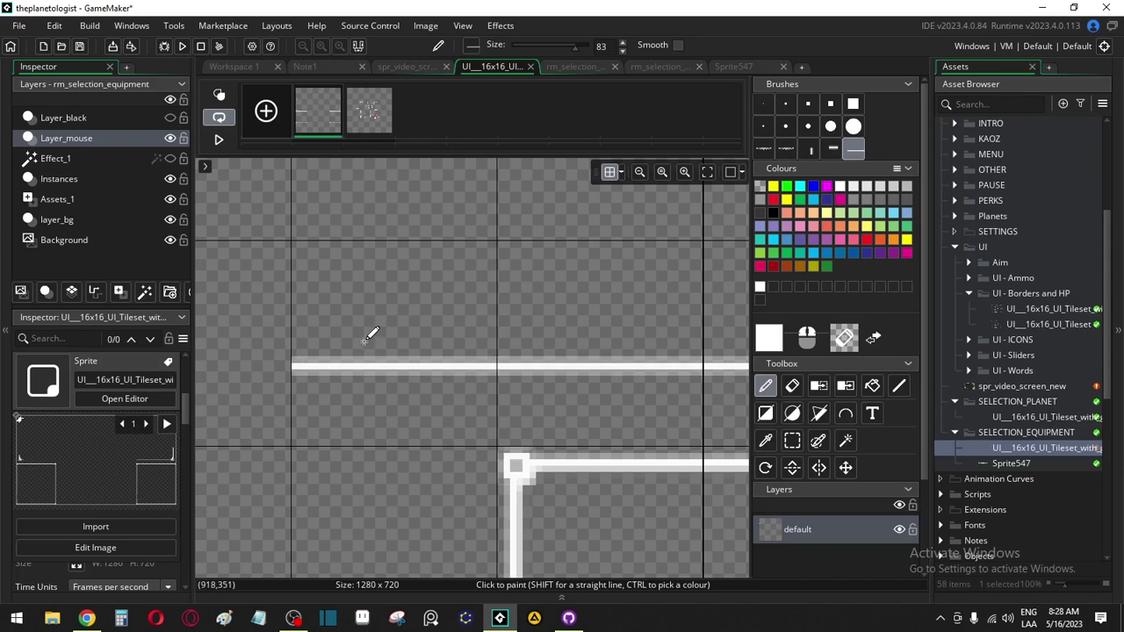
shift+scroll(369, 335, left, 5)
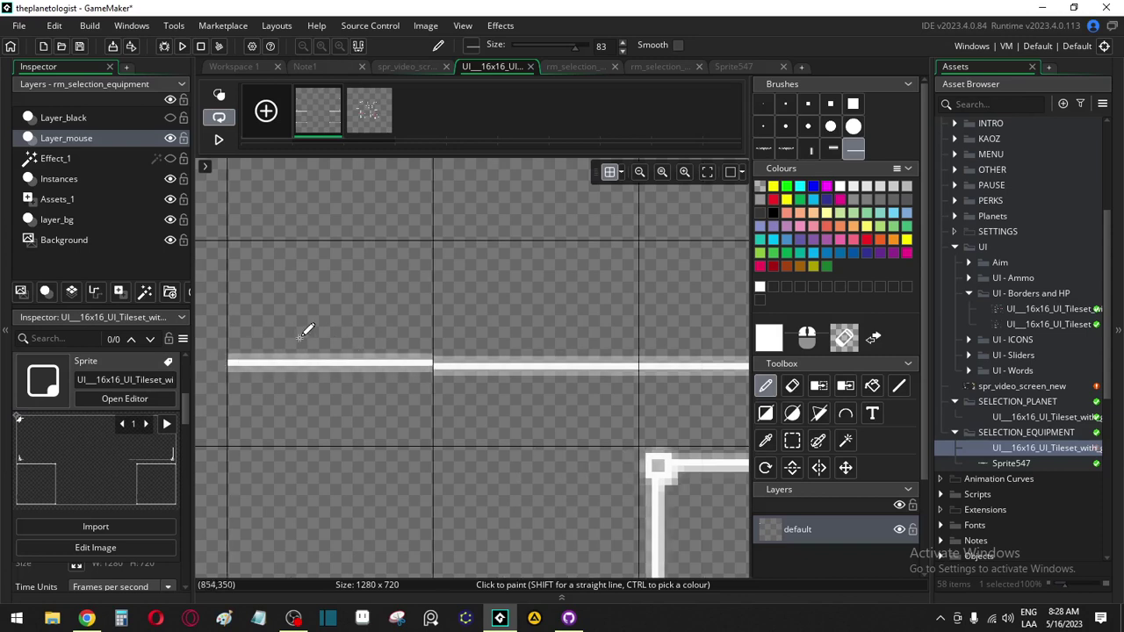
shift+scroll(307, 377, left, 10)
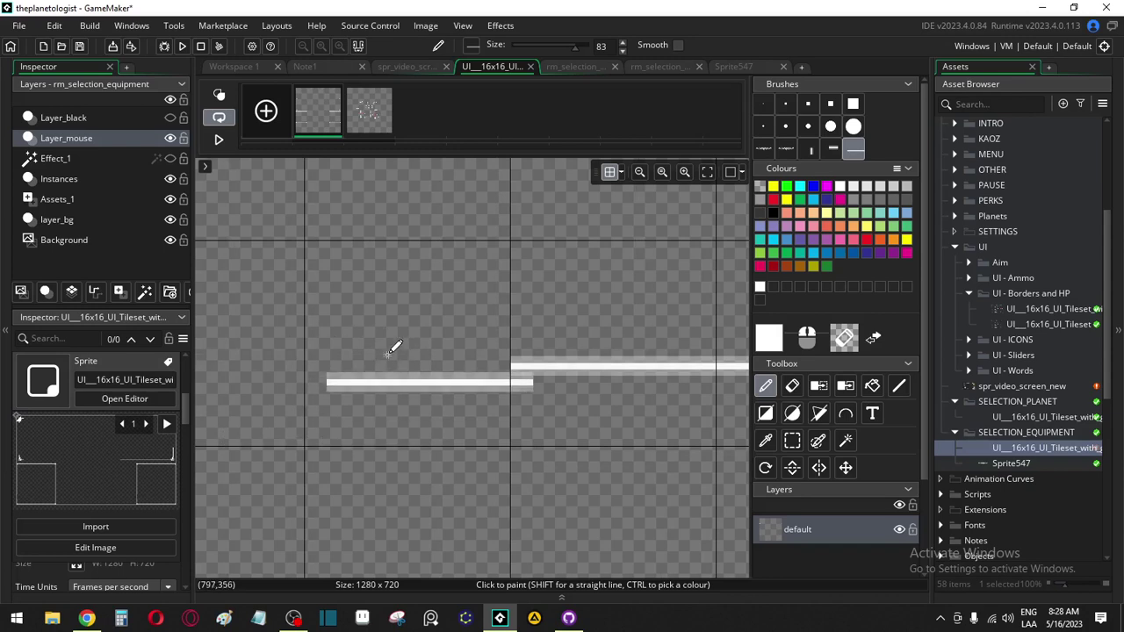
shift+scroll(384, 334, left, 5)
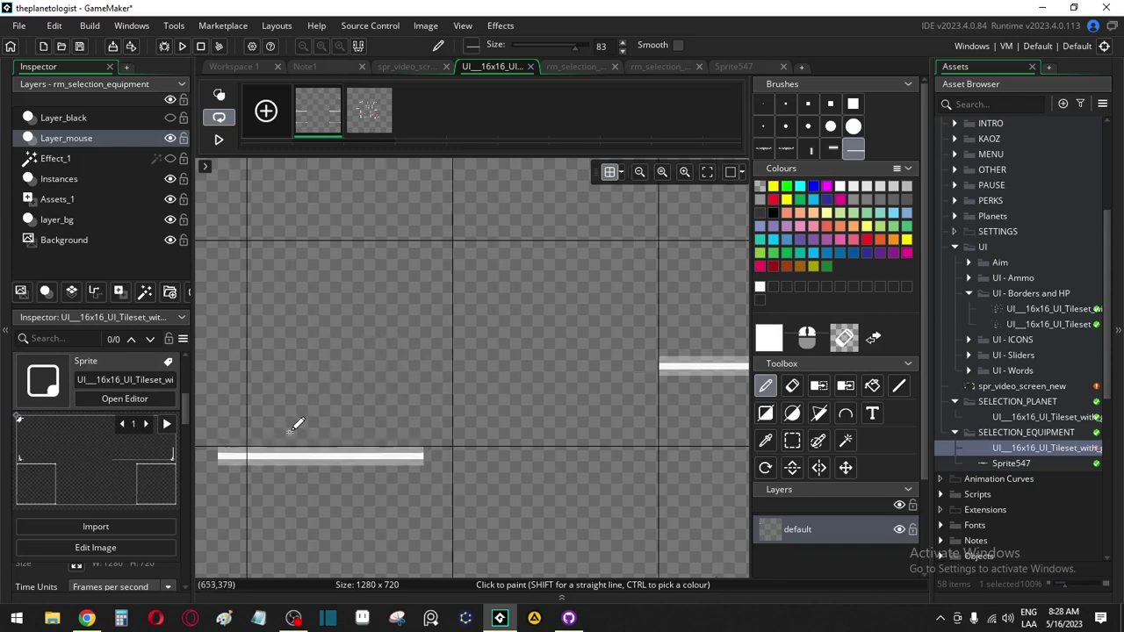
click(525, 340)
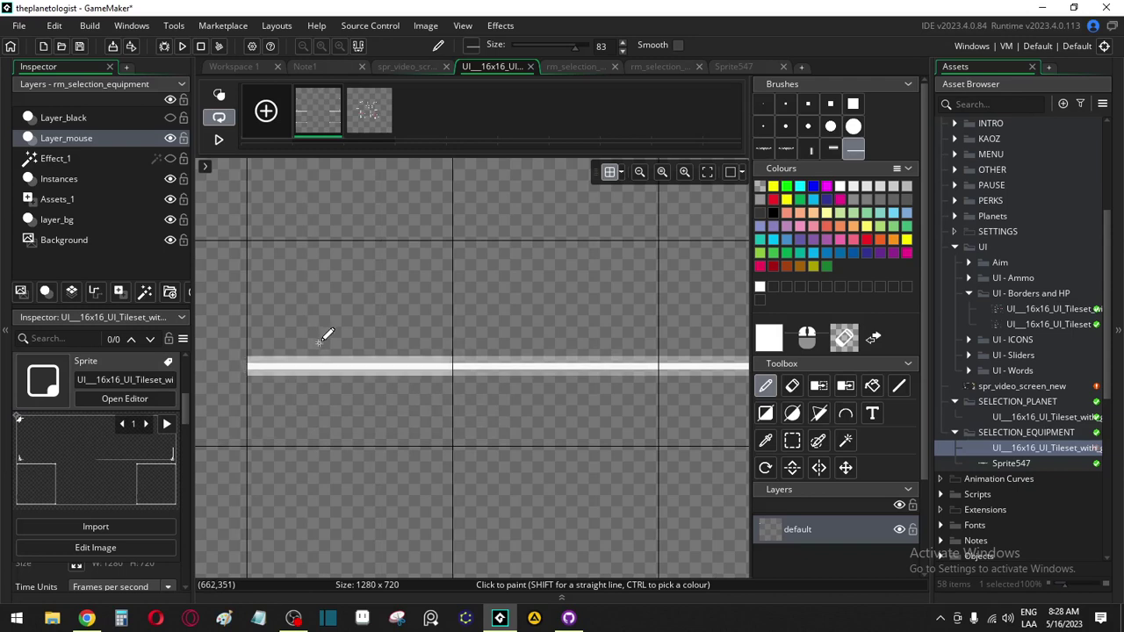
shift+scroll(264, 446, left, 3)
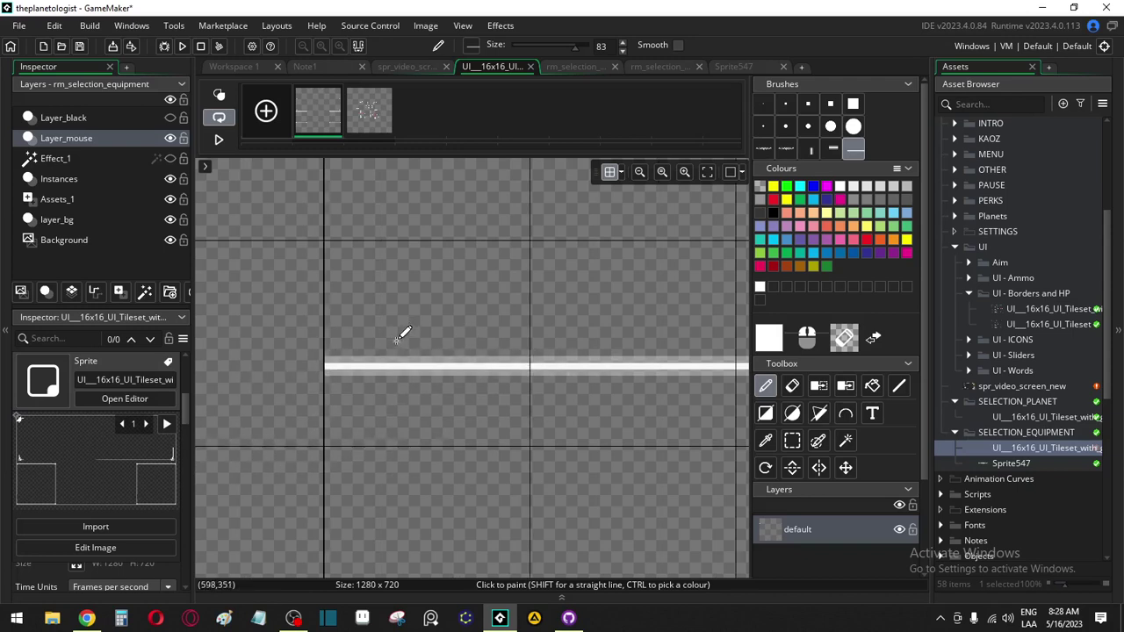
shift+scroll(412, 369, right, 2)
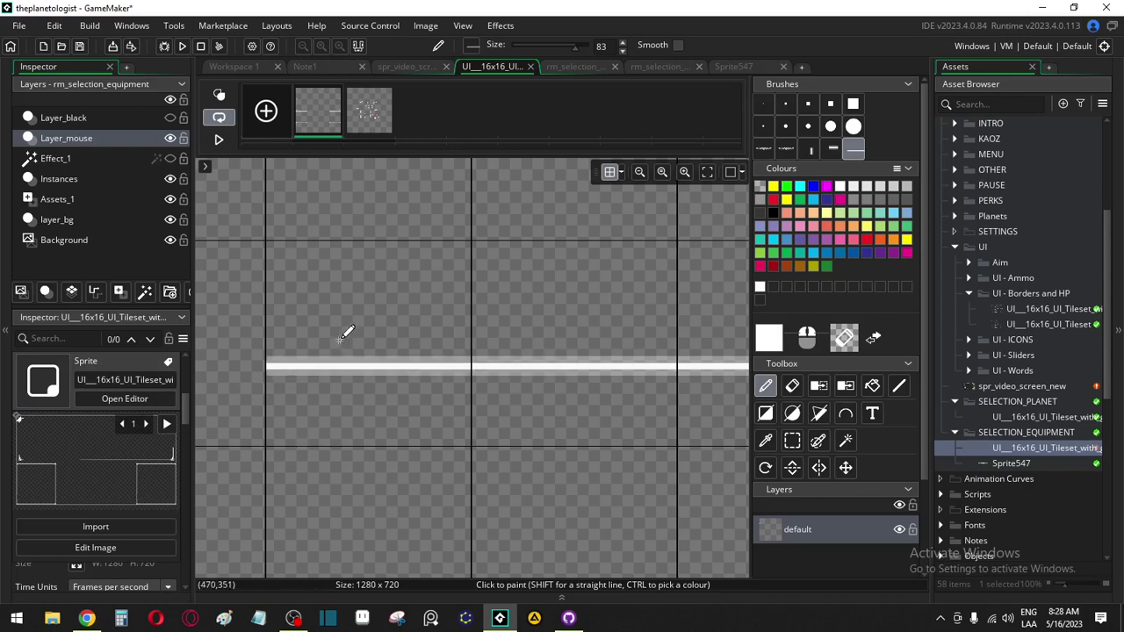
shift+scroll(339, 340, left, 5)
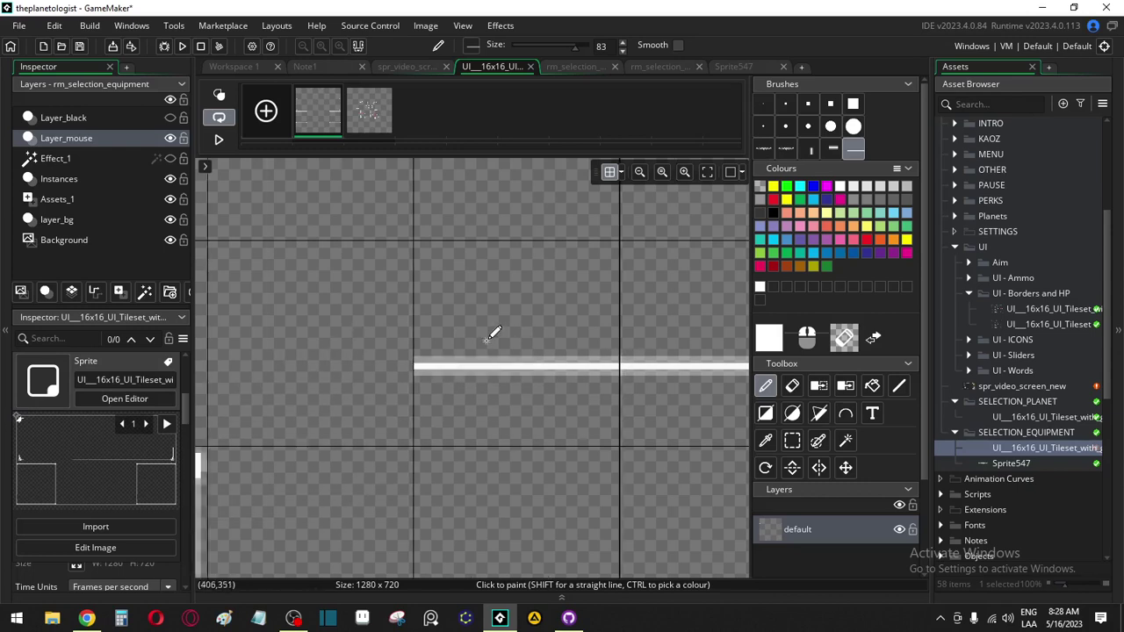
shift+scroll(486, 339, left, 10)
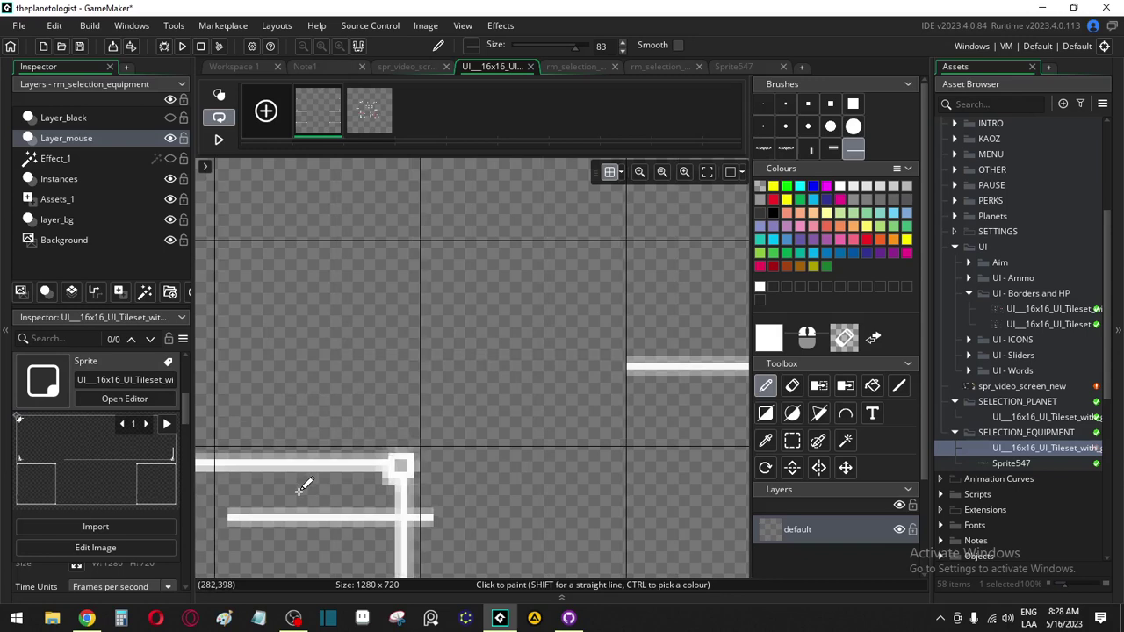
click(569, 337)
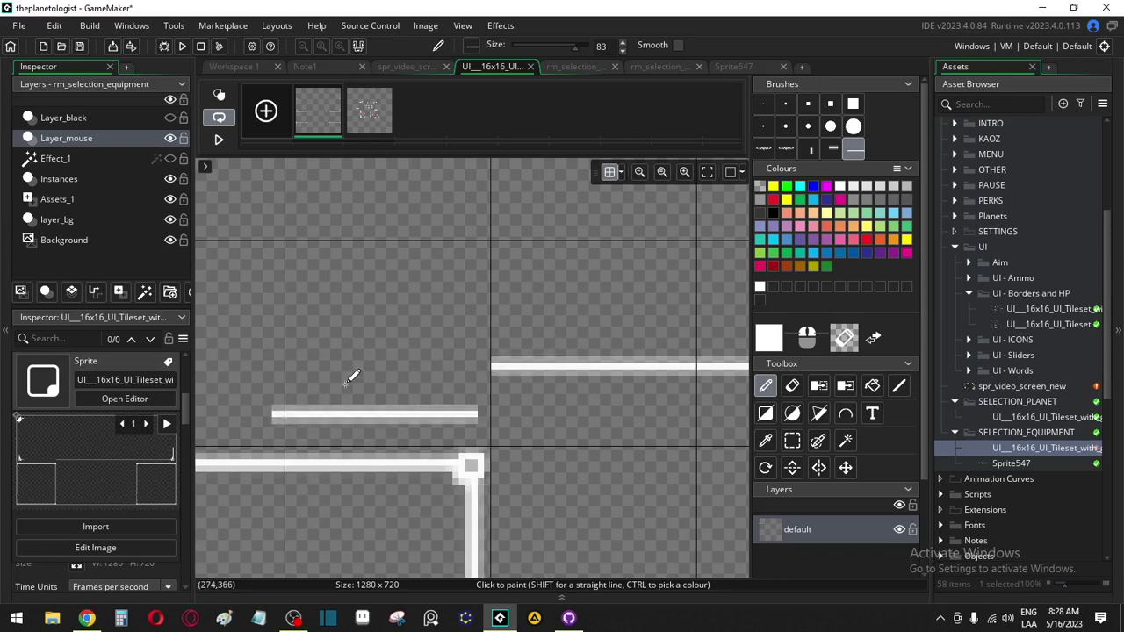
click(360, 336)
shift+scroll(303, 466, left, 10)
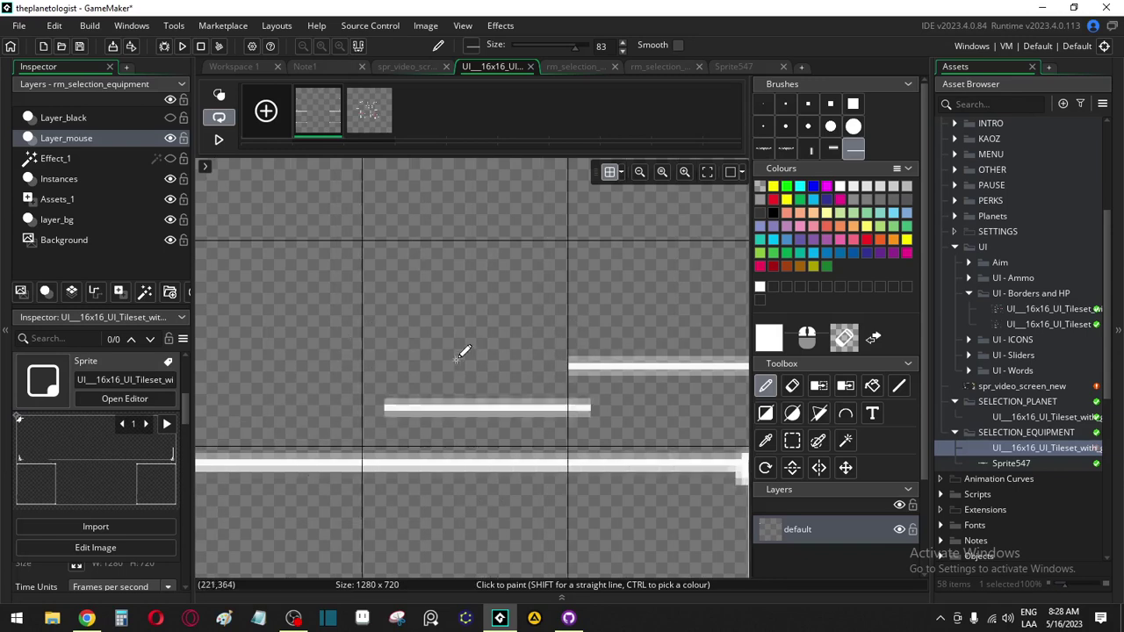
click(436, 336)
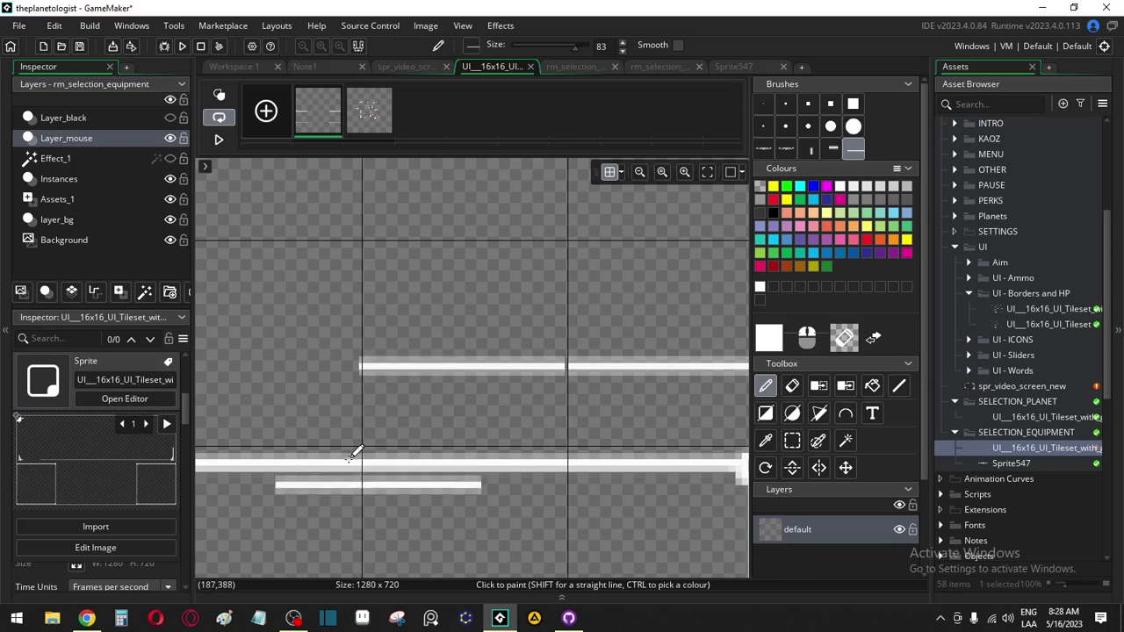
key(ctrl+z)
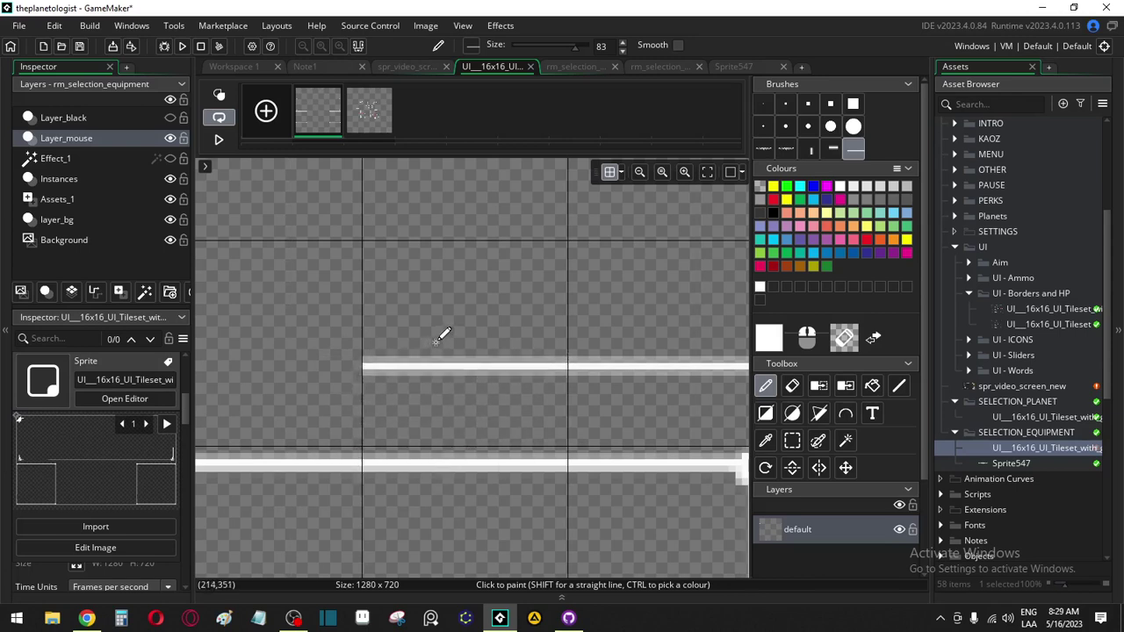
shift+scroll(440, 334, left, 7)
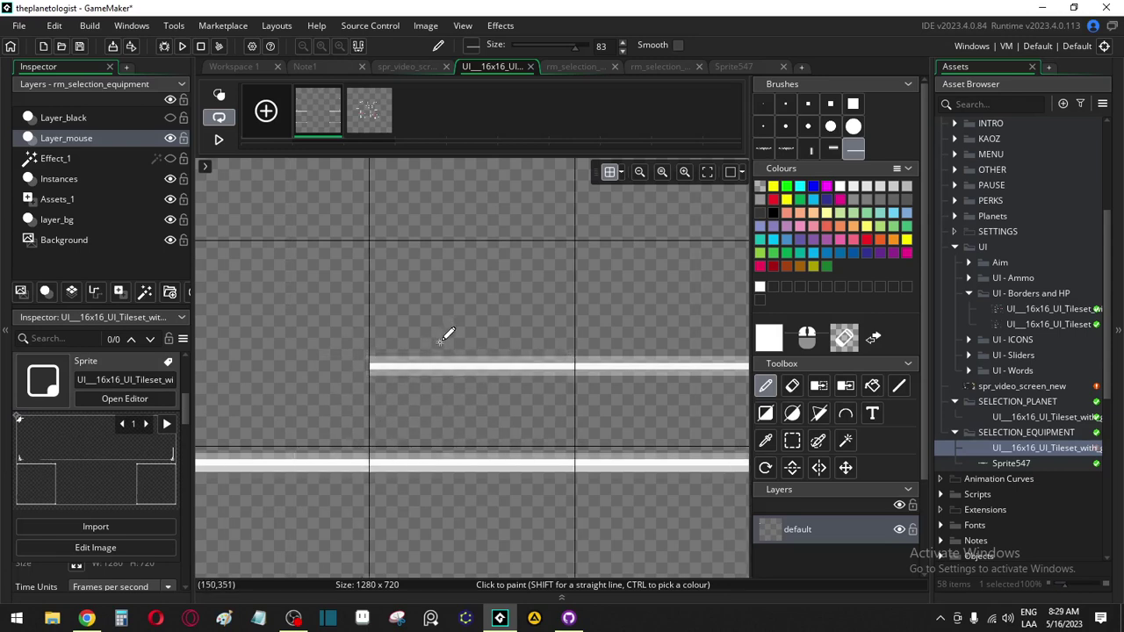
shift+scroll(299, 454, left, 7)
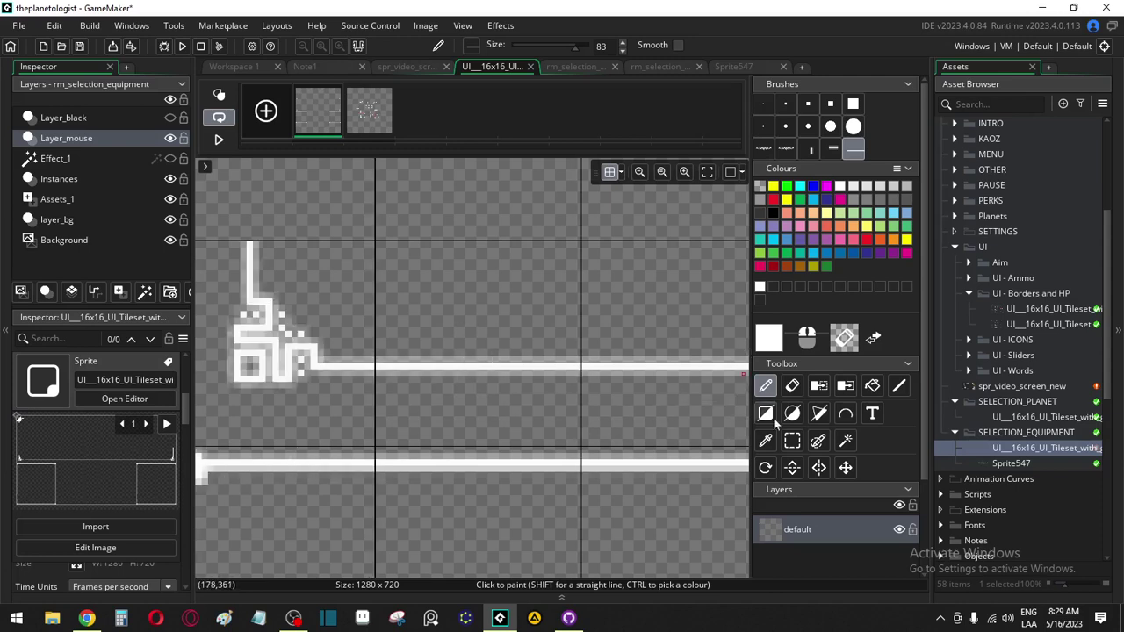
Select the whole bottom line between the two corner cells and make a brush from it
click(792, 441)
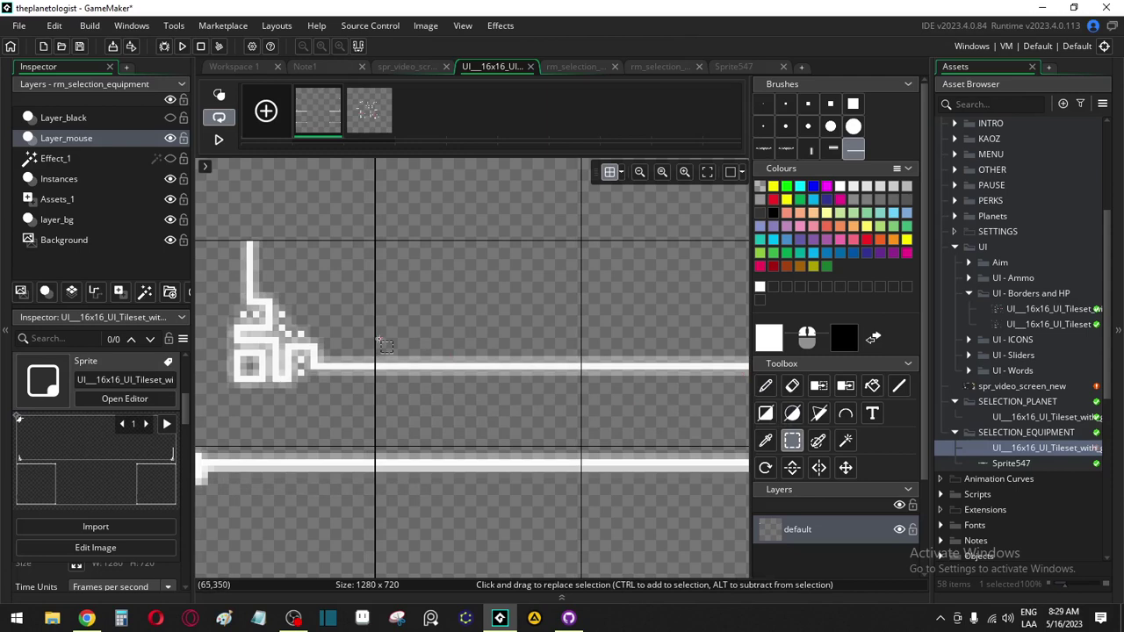
drag(376, 339, 469, 430)
shift+scroll(594, 386, right, 20)
drag(594, 386, 593, 388)
shift+scroll(593, 387, right, 20)
shift+scroll(593, 388, right, 5)
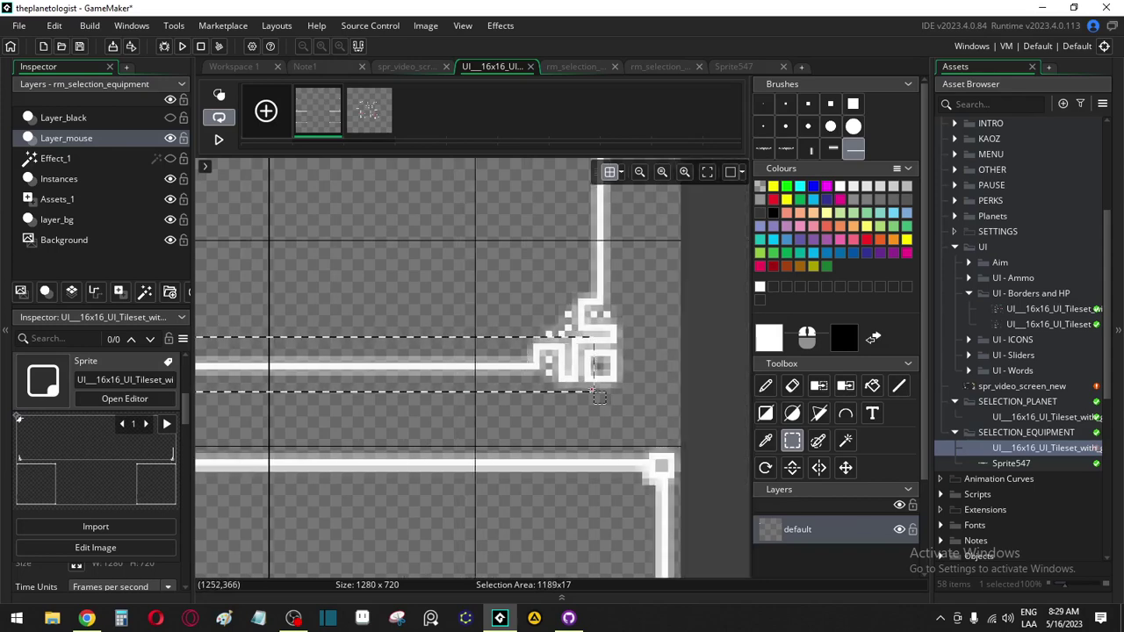
drag(475, 396, 475, 396)
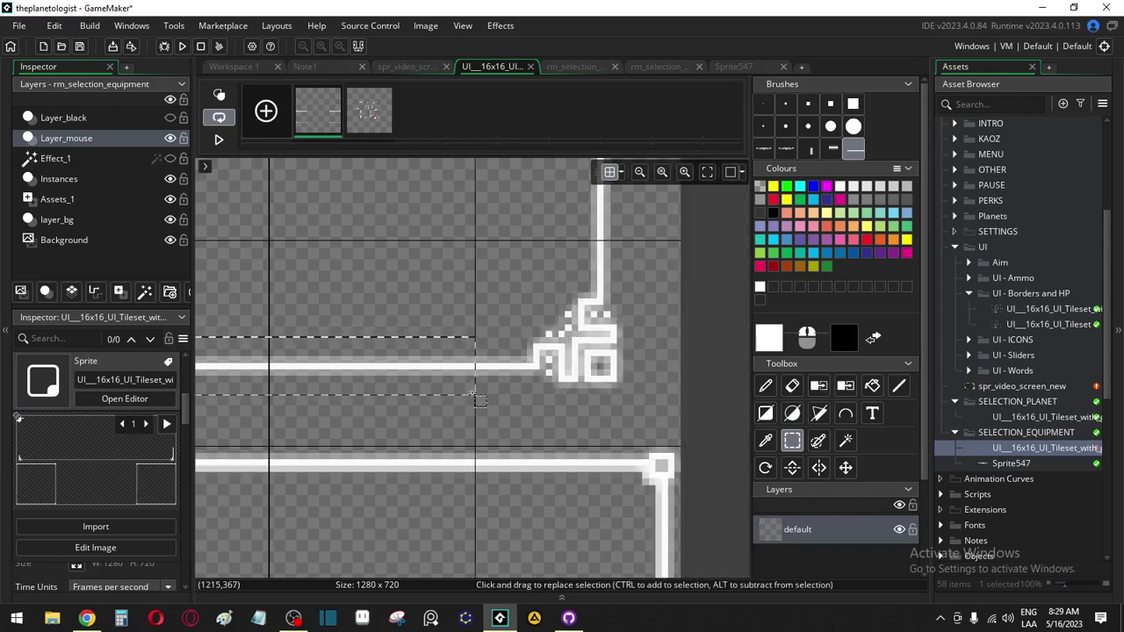
key(d)
Paint the full-length line brush along the canvas's top row, aligned to connect the ornate top-left and top-right corners
shift+scroll(372, 352, left, 10)
scroll(298, 360, down, 6)
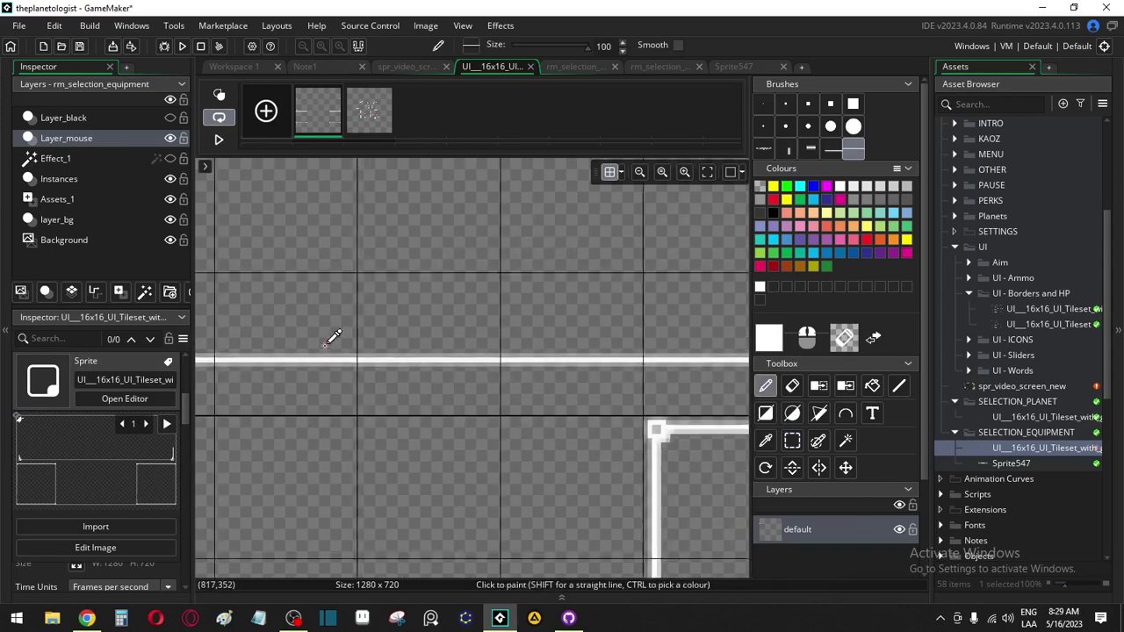
scroll(309, 285, up, 2)
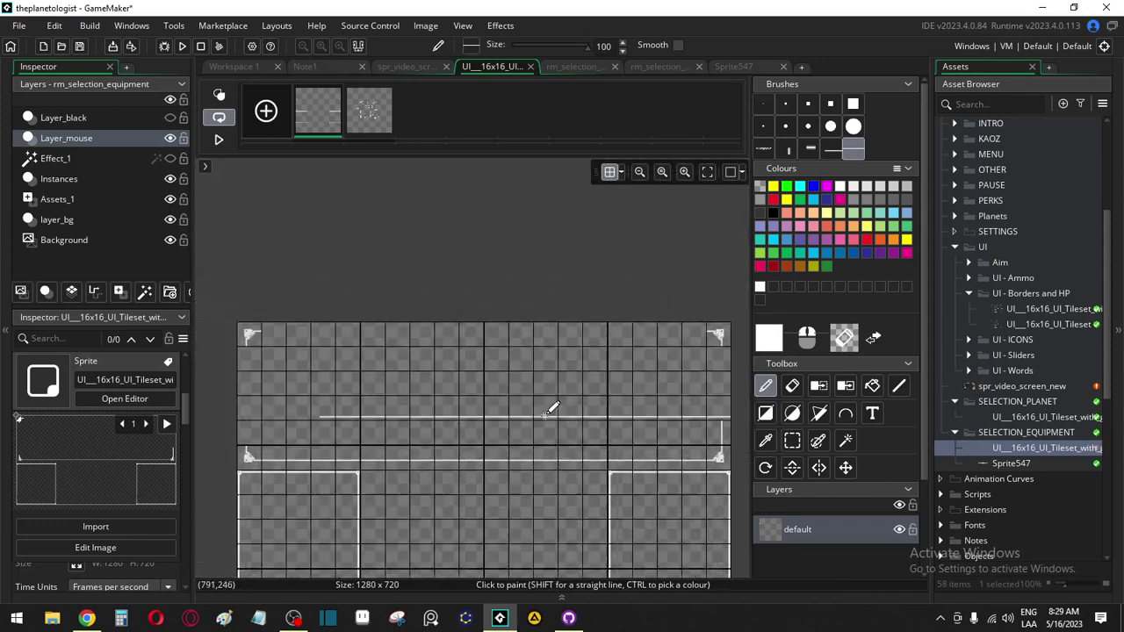
scroll(497, 329, up, 2)
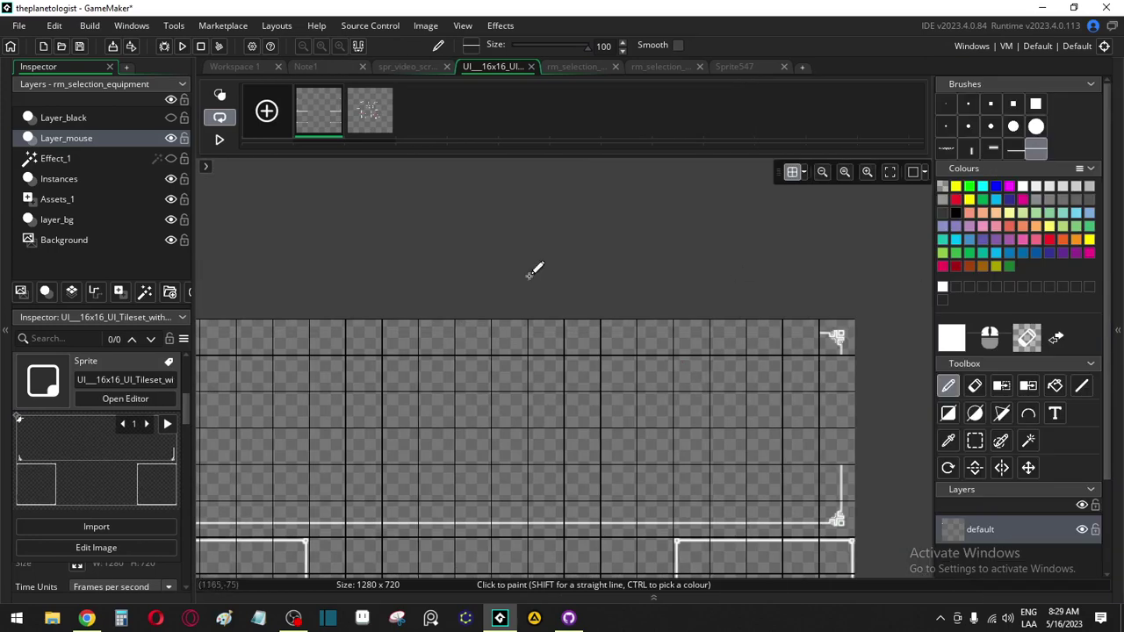
middle_drag(281, 389, 507, 382)
scroll(547, 339, up, 2)
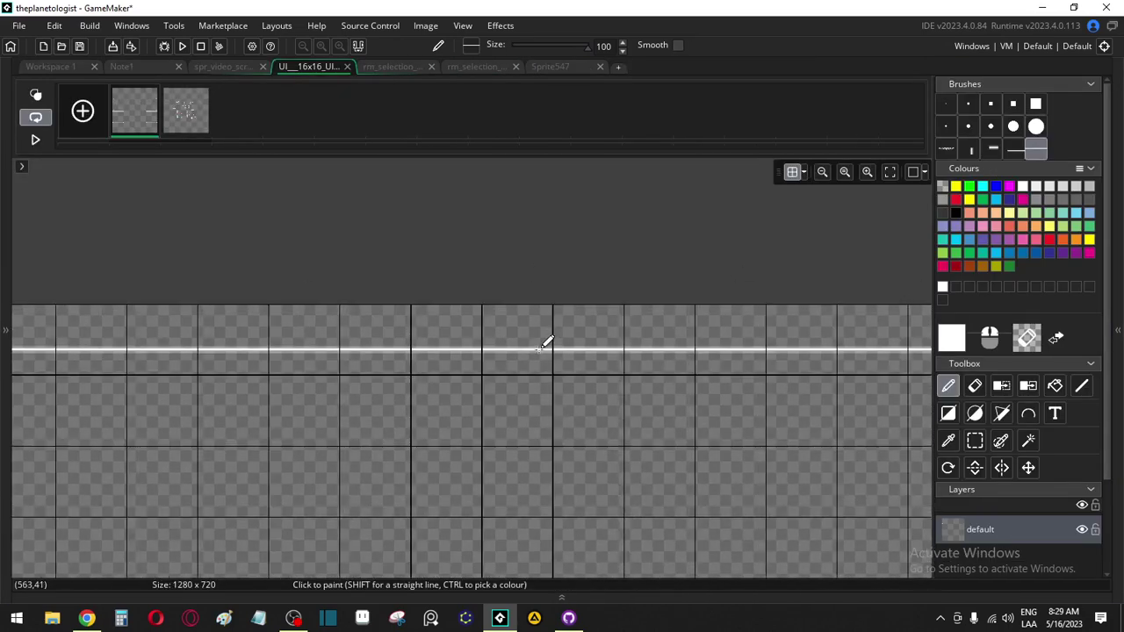
middle_drag(544, 344, 876, 375)
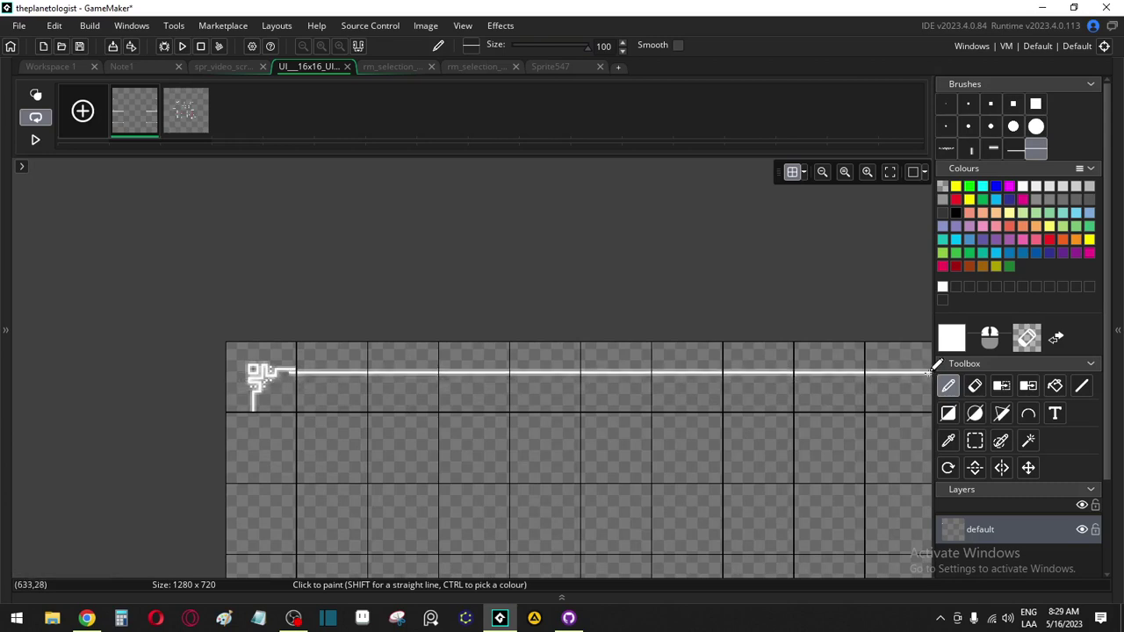
middle_drag(931, 370, 793, 391)
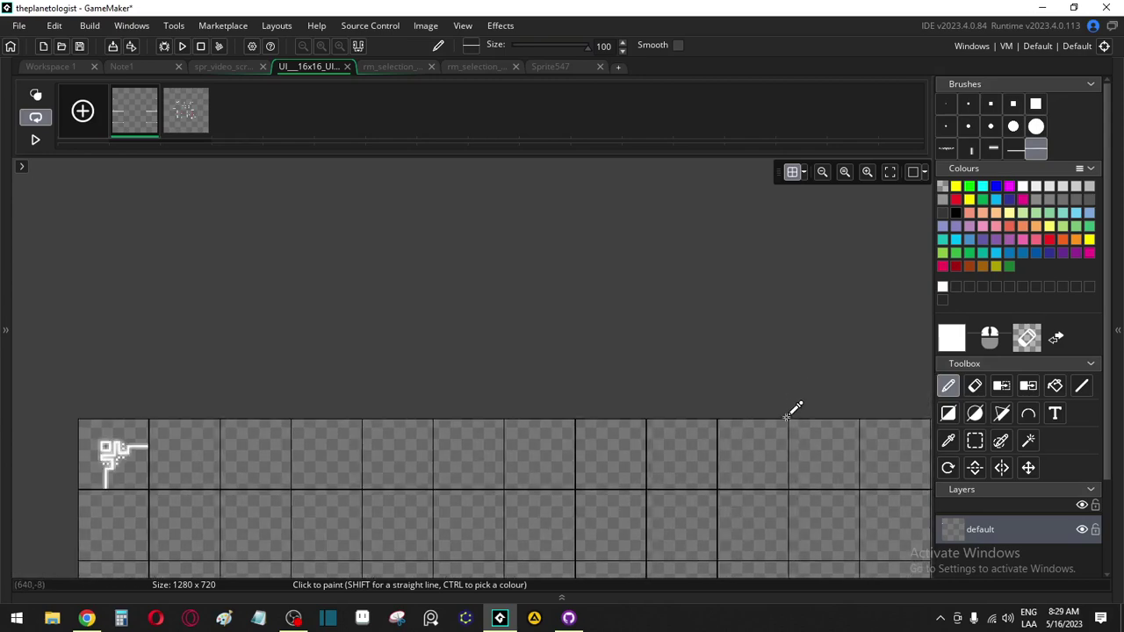
scroll(781, 431, up, 1)
shift+click(770, 451)
middle_drag(770, 452, 852, 412)
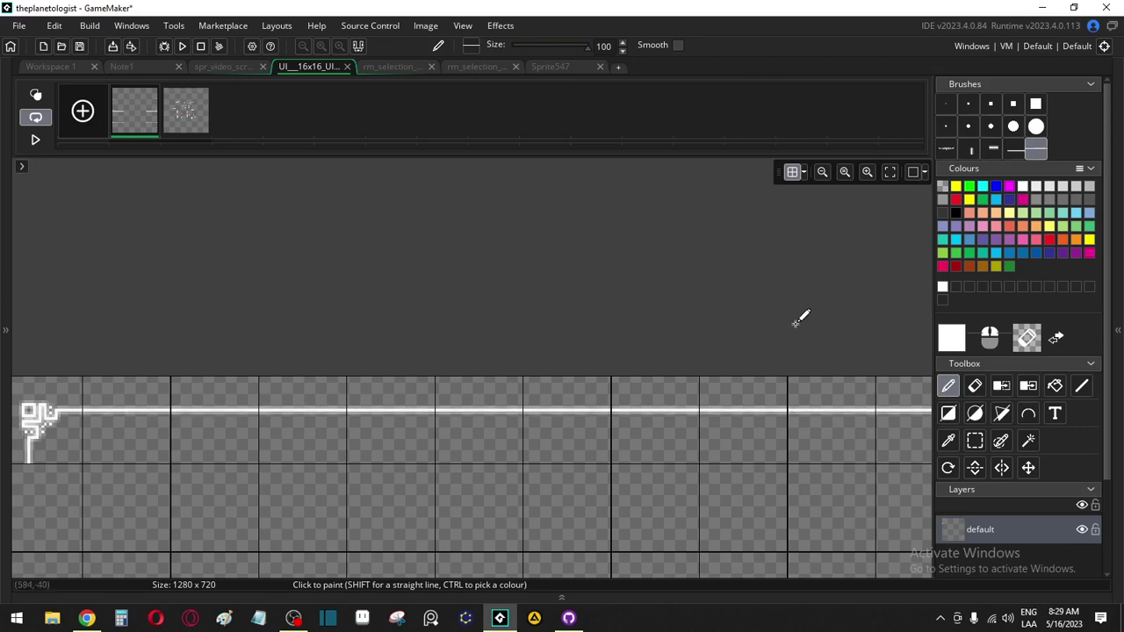
scroll(790, 321, right, 10)
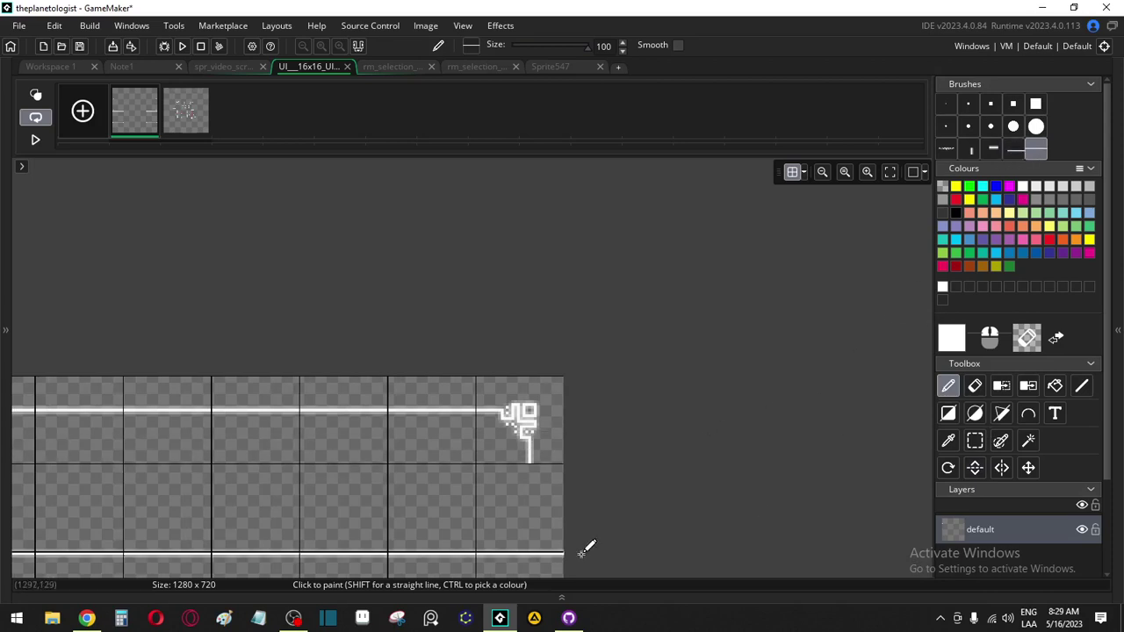
Make a brush from the vertical line segment above the bottom-right corner and paint the frame's right side up to the ornate top-right corner
scroll(587, 547, up, 6)
click(974, 441)
ctrl+scroll(439, 436, up, 5)
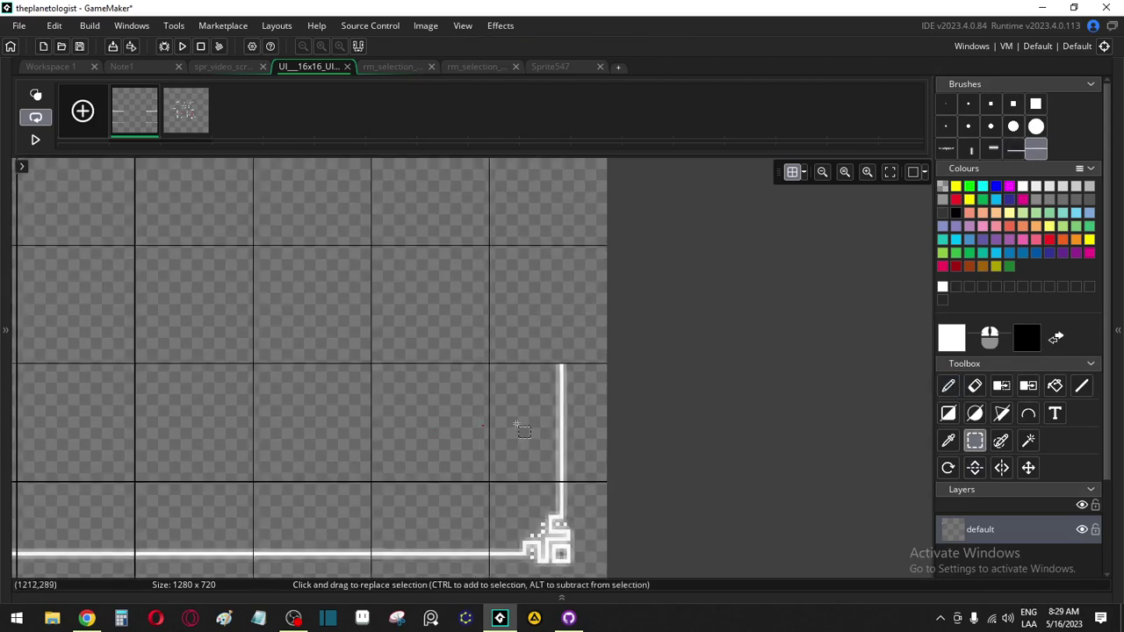
ctrl+scroll(549, 308, down, 3)
drag(529, 256, 677, 436)
key(ctrl+b)
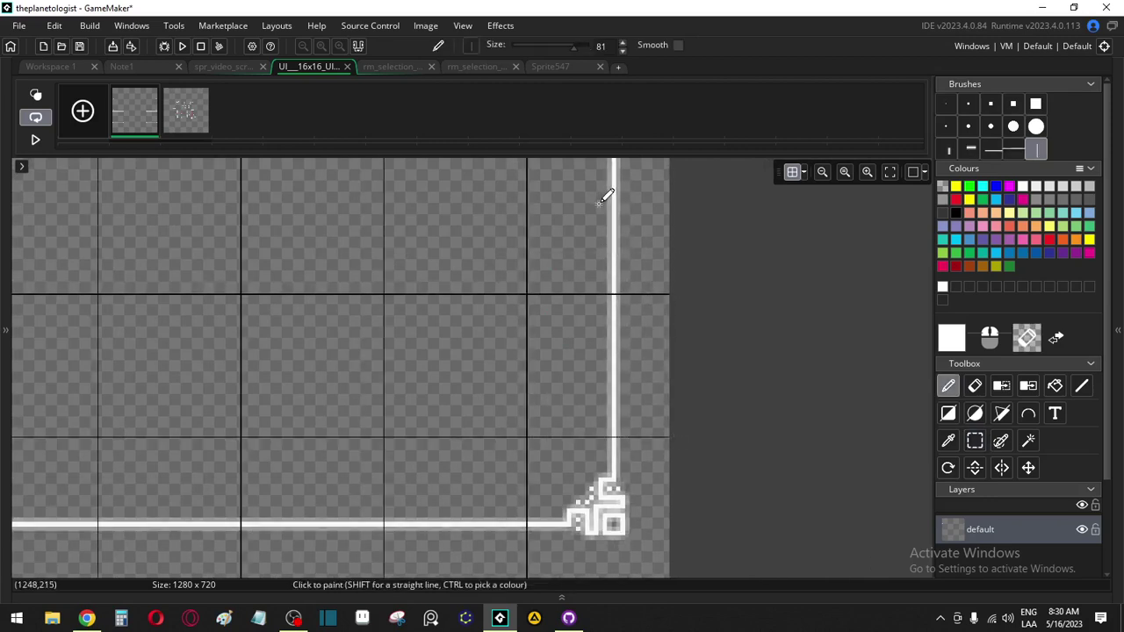
scroll(602, 299, up, 2)
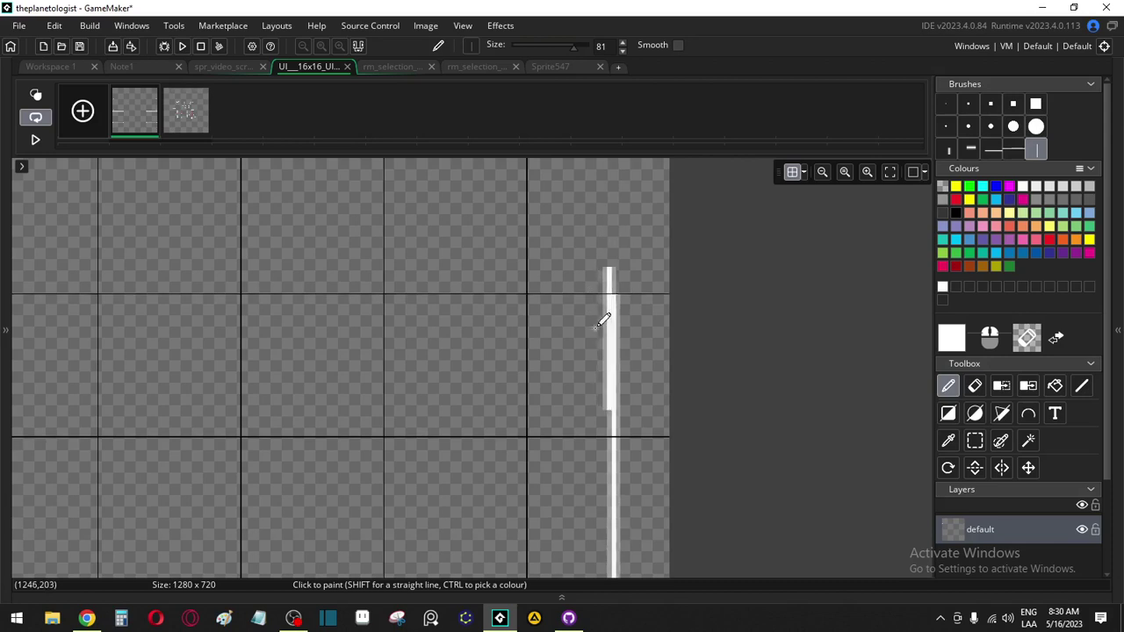
click(606, 195)
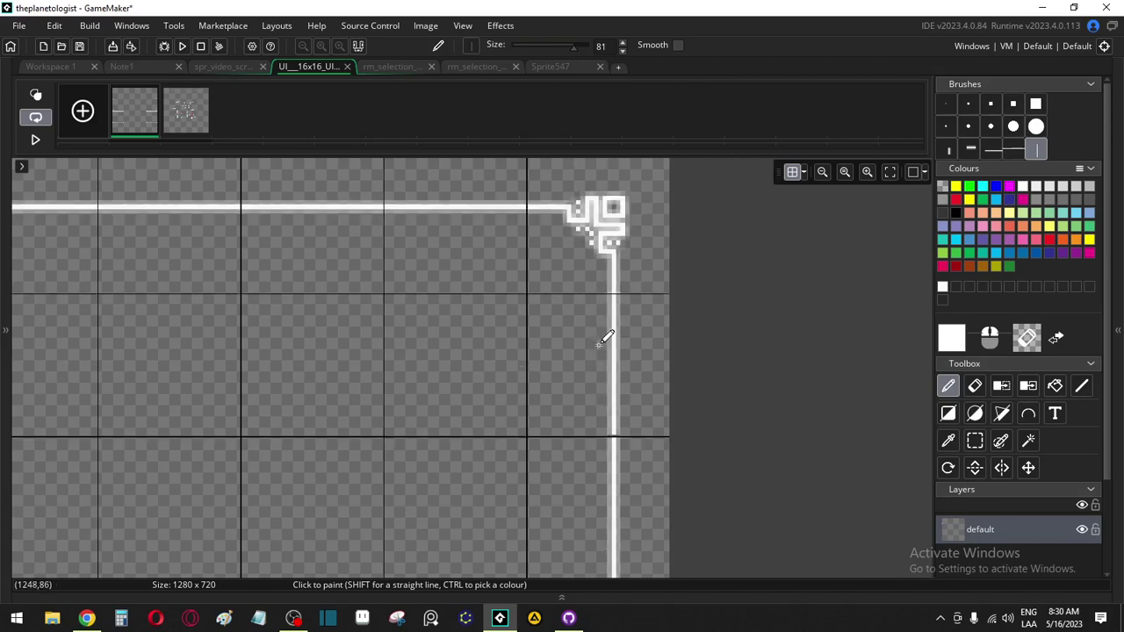
Paint the vertical line brush down the frame's left side, cell by cell, from the ornate top-left corner to the bottom-left corner
shift+scroll(492, 439, left, 8)
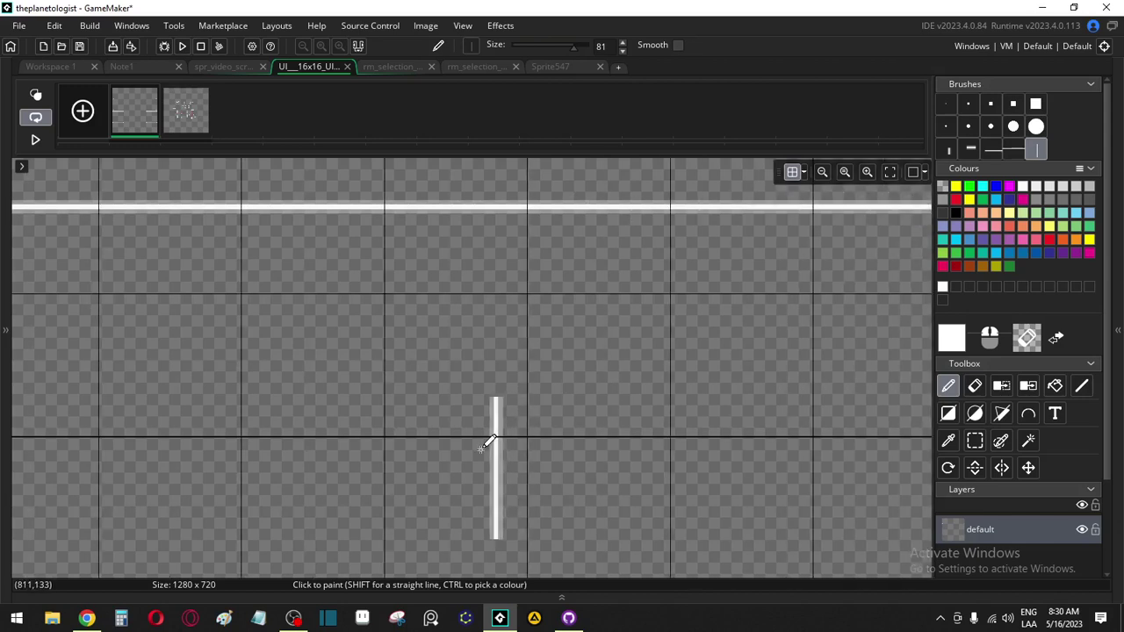
shift+scroll(483, 448, left, 5)
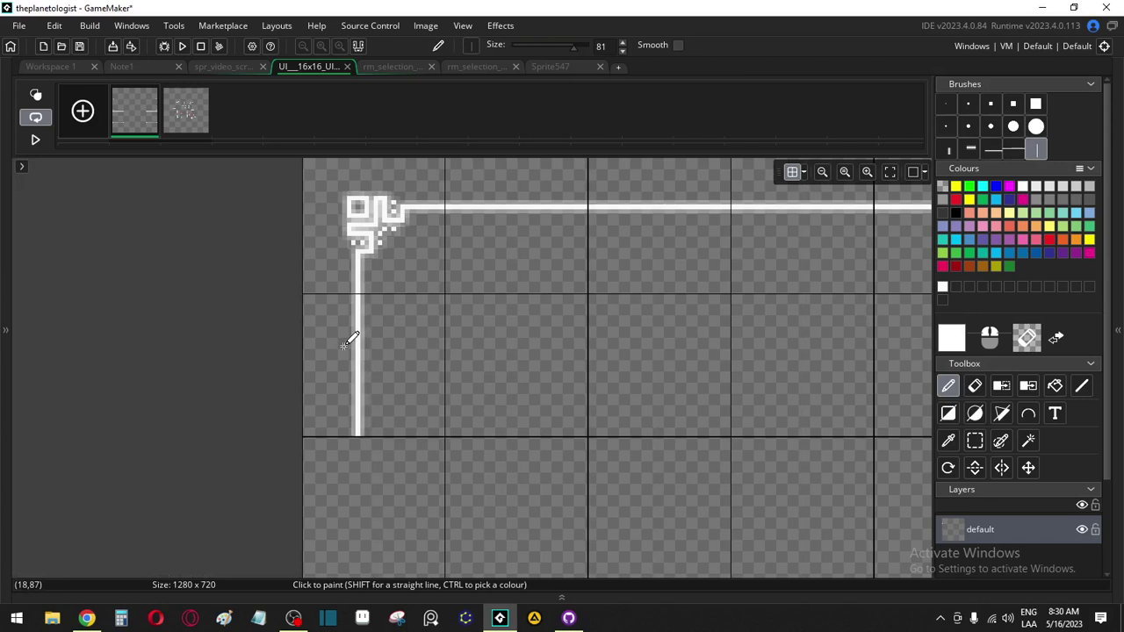
drag(343, 345, 344, 488)
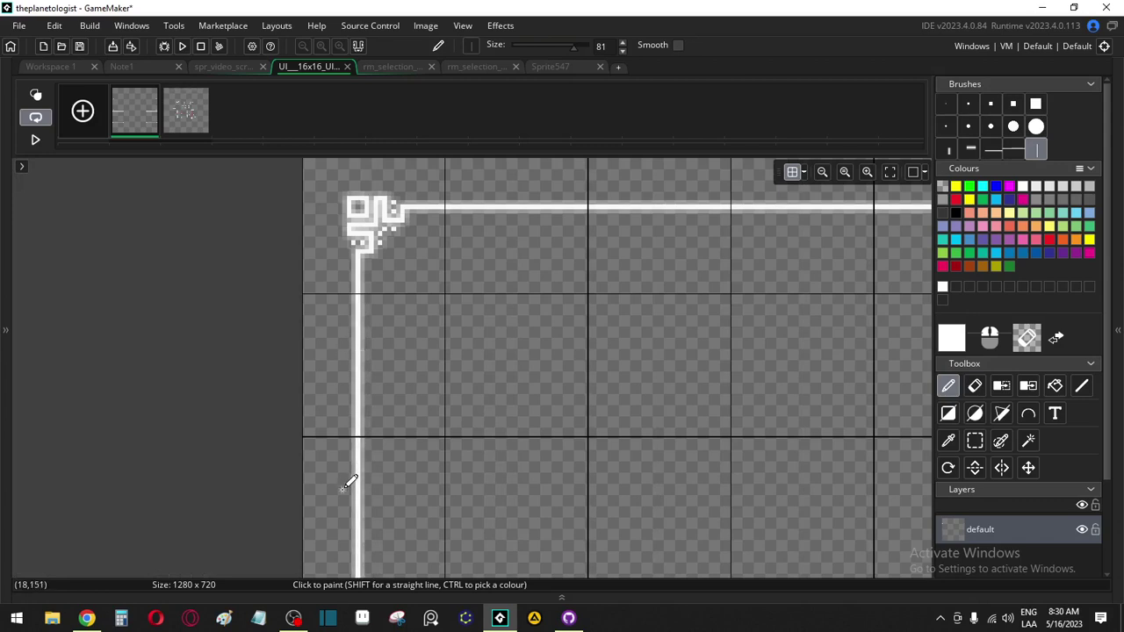
key(ctrl+z)
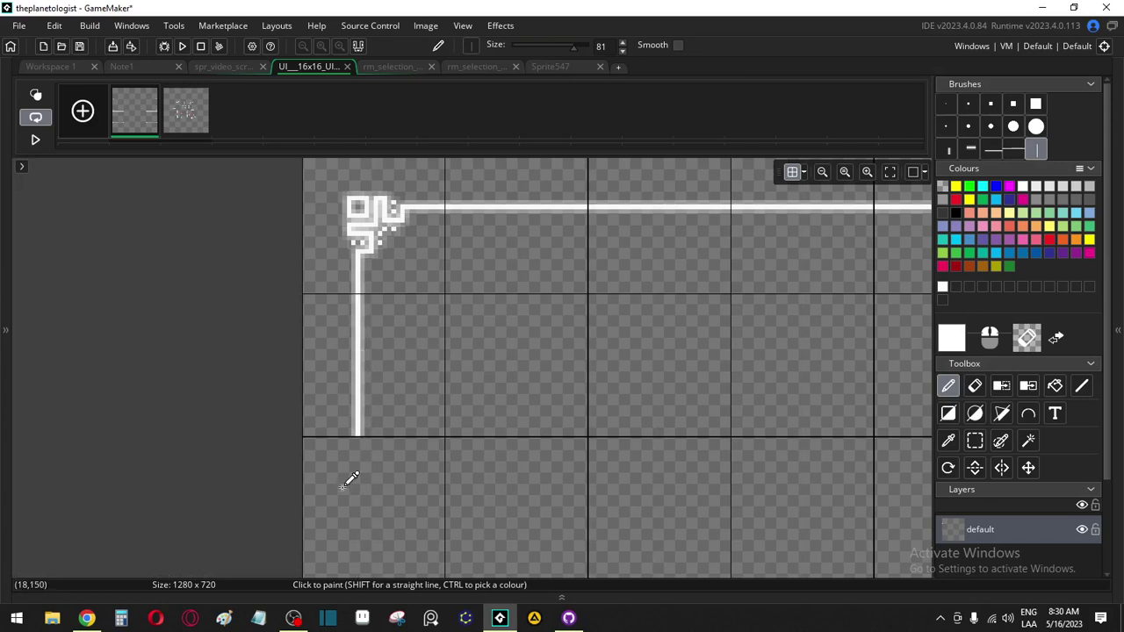
key(ctrl+y)
scroll(350, 483, down, 2)
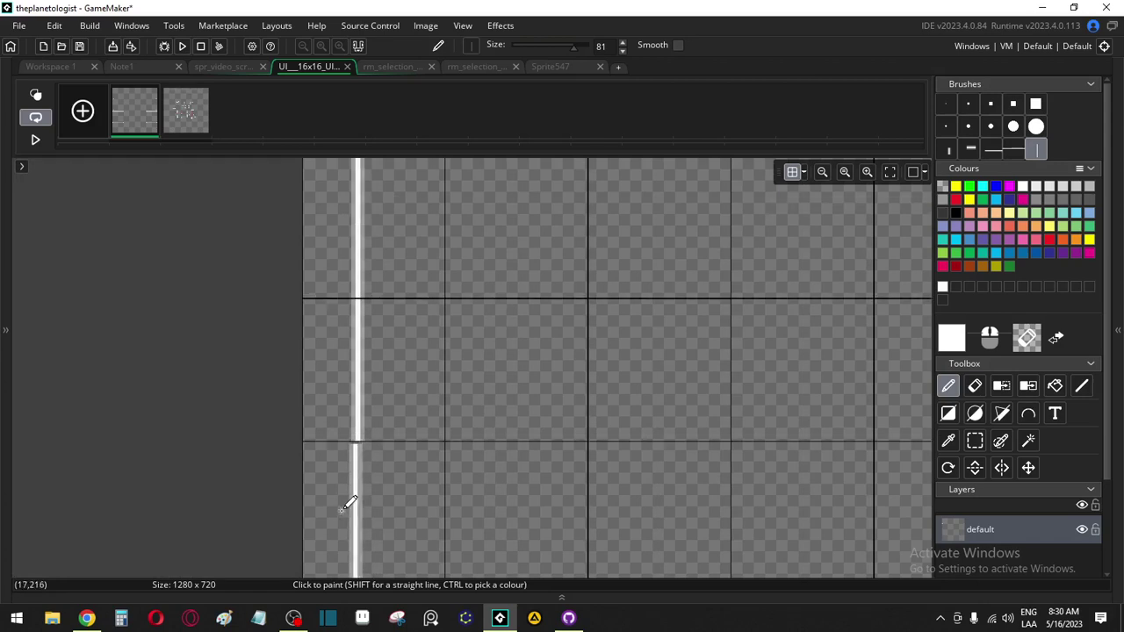
scroll(350, 490, down, 2)
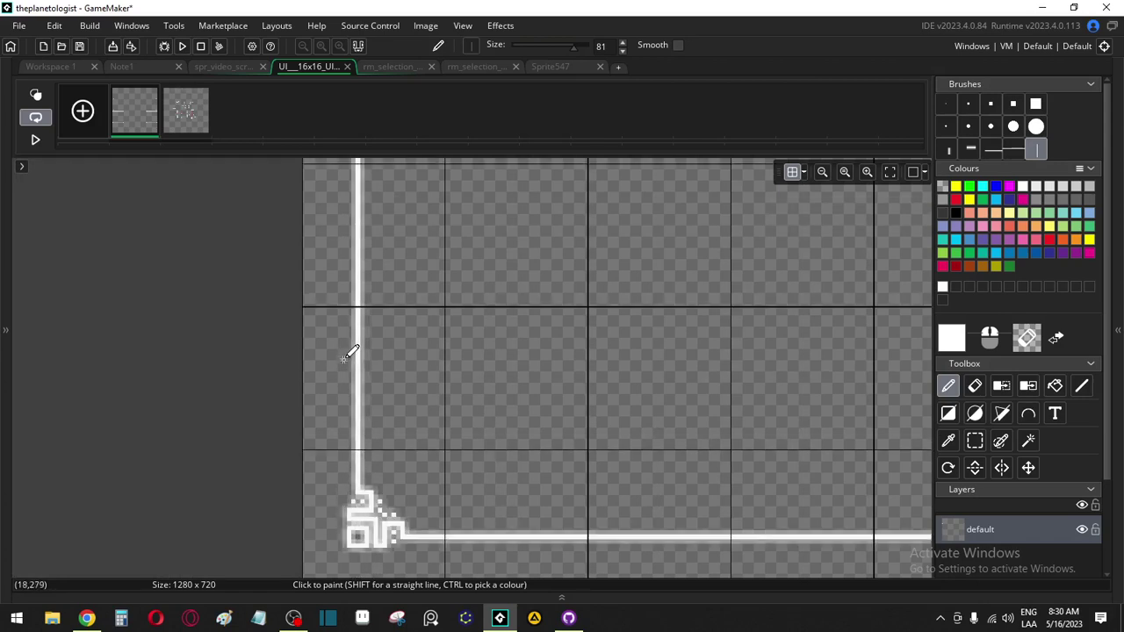
Show the layers of rm_selection_equipment and move the Assets_1 layer above Layer_mouse
click(7, 116)
drag(68, 200, 70, 140)
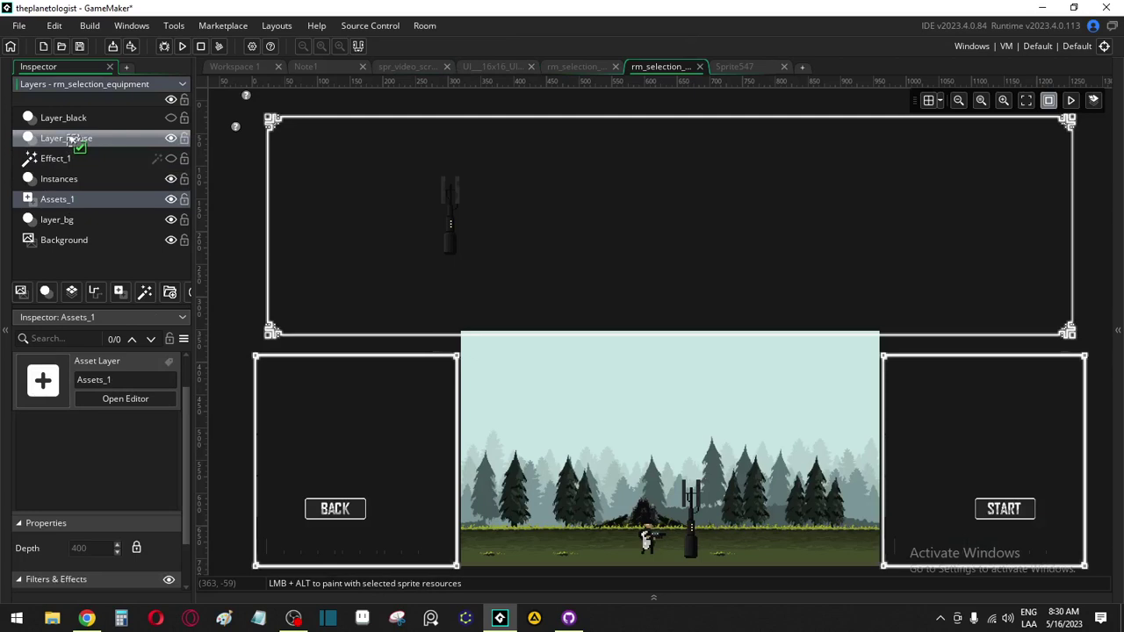
drag(71, 140, 71, 142)
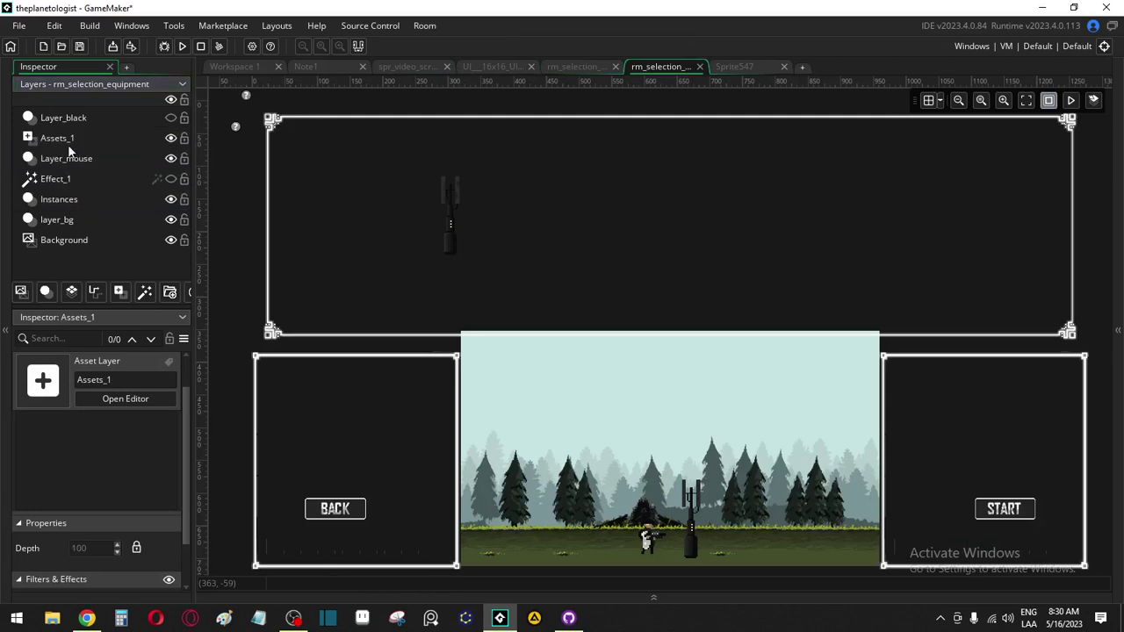
Select the forest background instance on layer_bg and move it down to X 320, Y 367
click(67, 163)
click(68, 201)
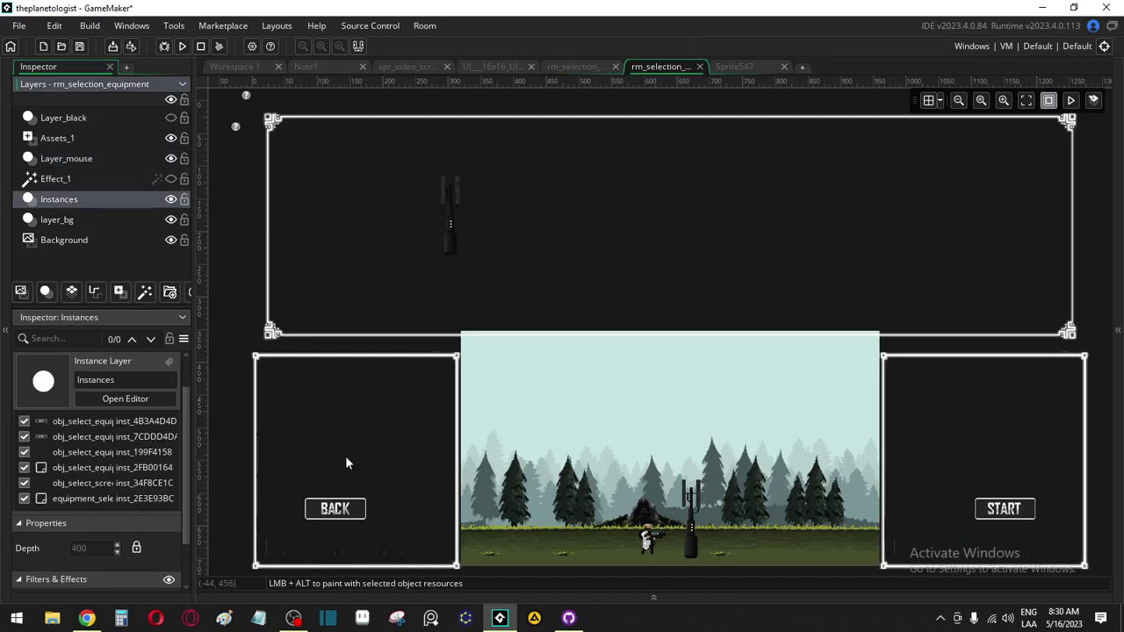
click(88, 225)
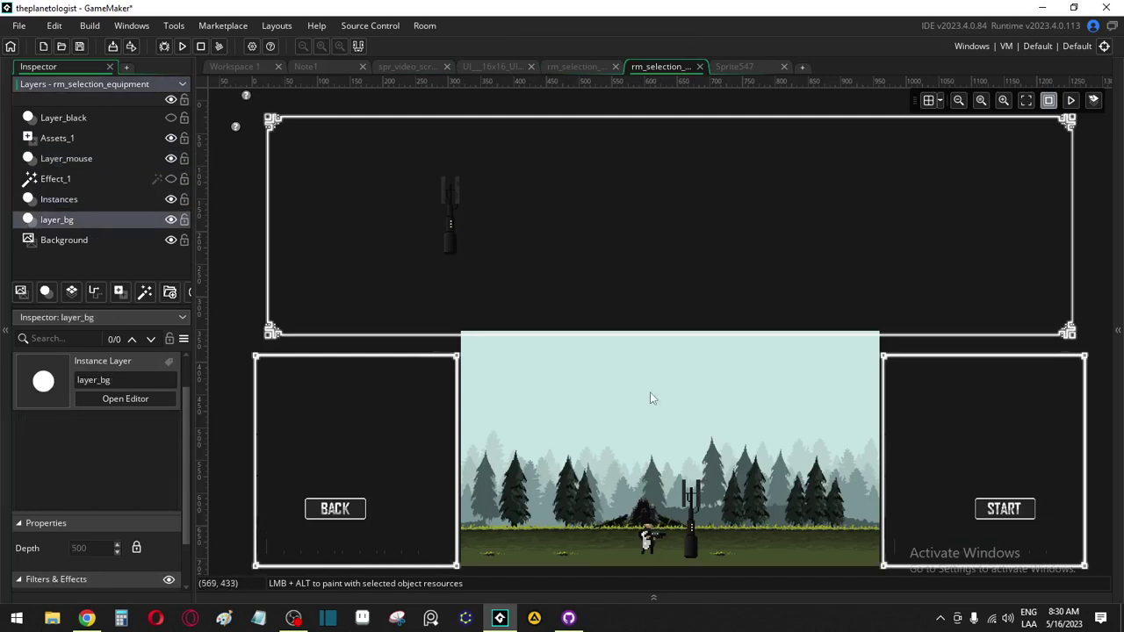
click(700, 407)
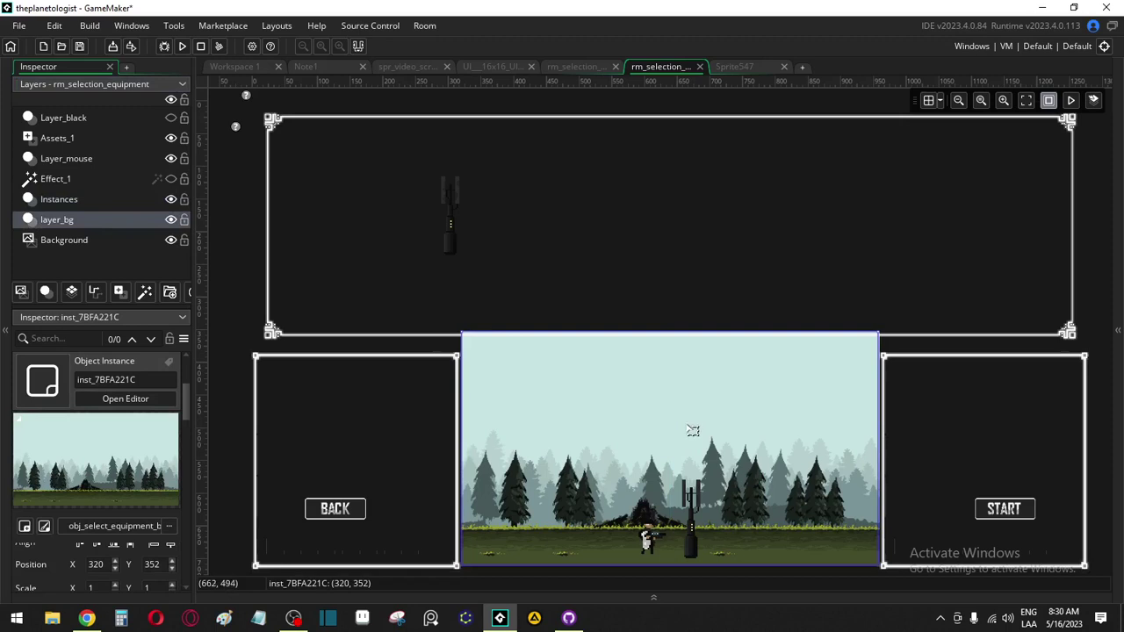
drag(693, 430, 693, 441)
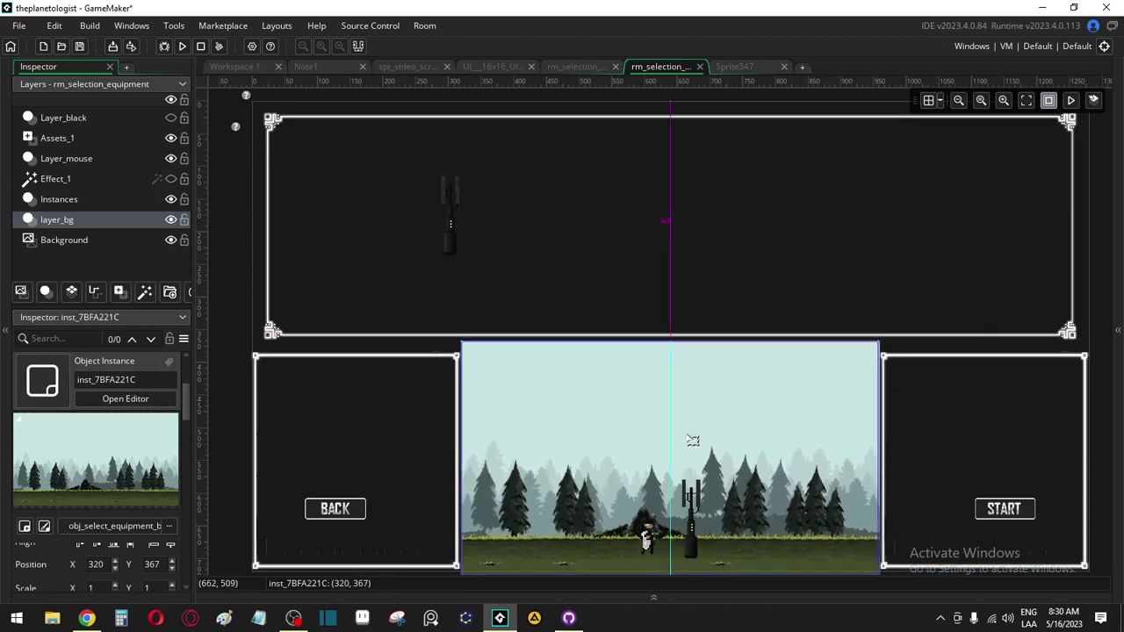
drag(692, 440, 692, 440)
double_click(841, 384)
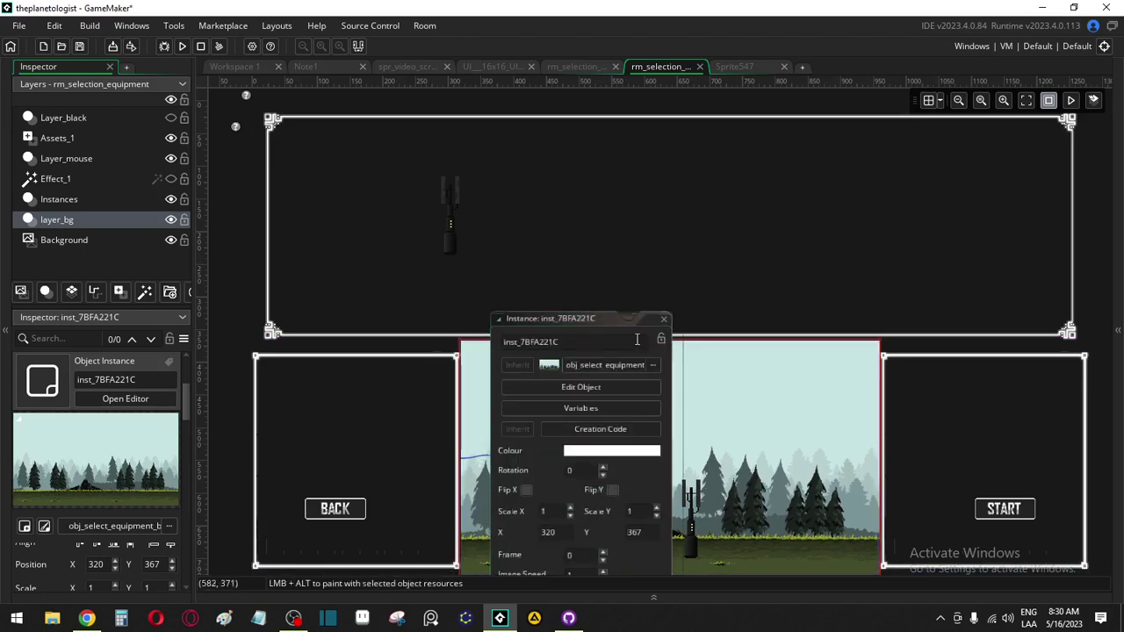
click(665, 319)
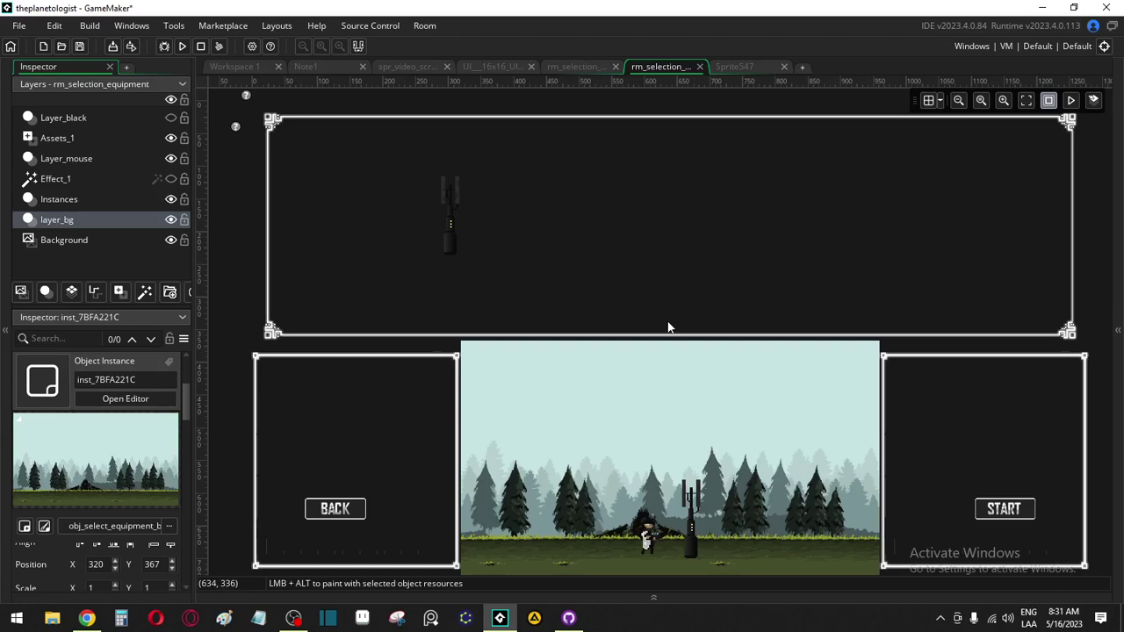
Reposition the forest background instance to X 320, Y 360 and inspect its lower edge against the frames
click(661, 440)
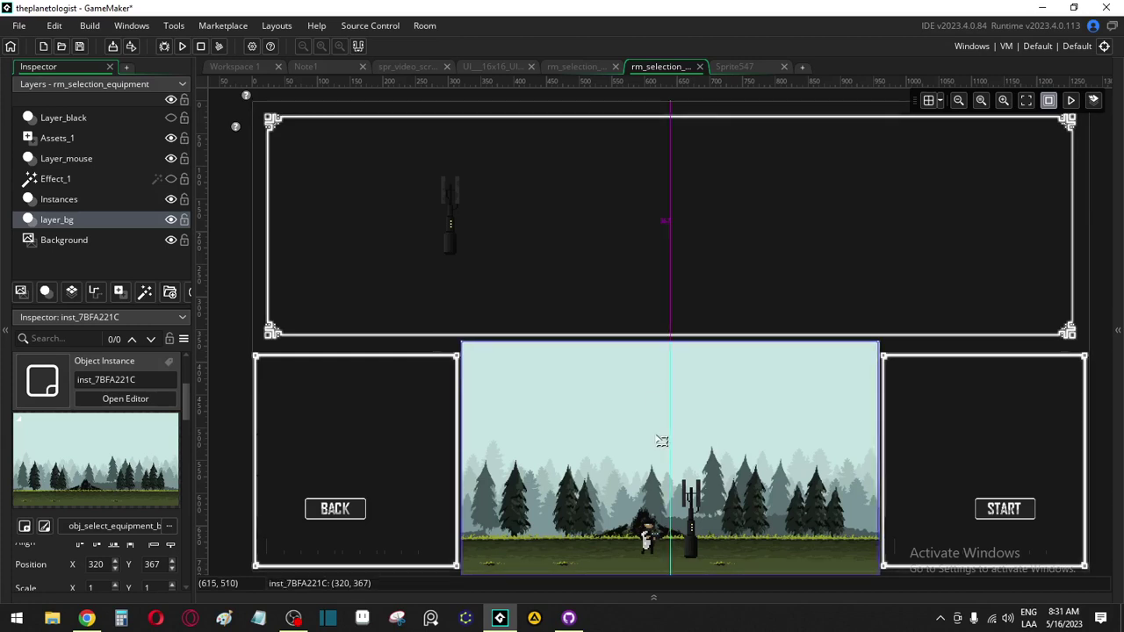
mouse_move(659, 440)
mouse_down()
mouse_move(641, 439)
mouse_move(678, 442)
mouse_move(661, 440)
mouse_up()
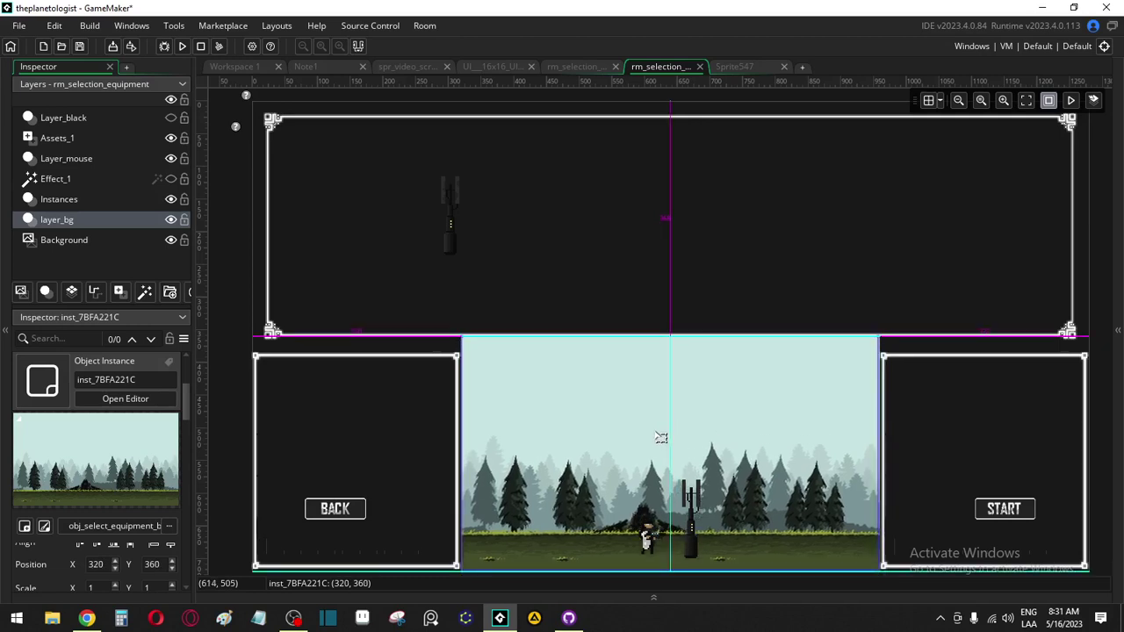
drag(661, 437, 662, 438)
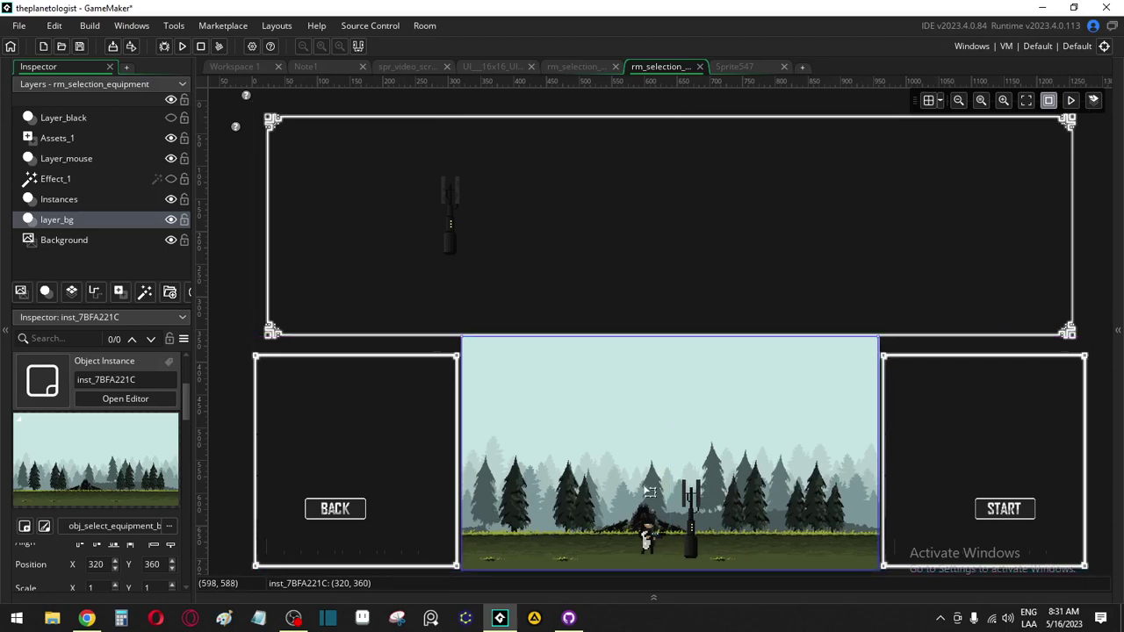
ctrl+scroll(661, 438, up, 3)
ctrl+scroll(655, 440, up, 1)
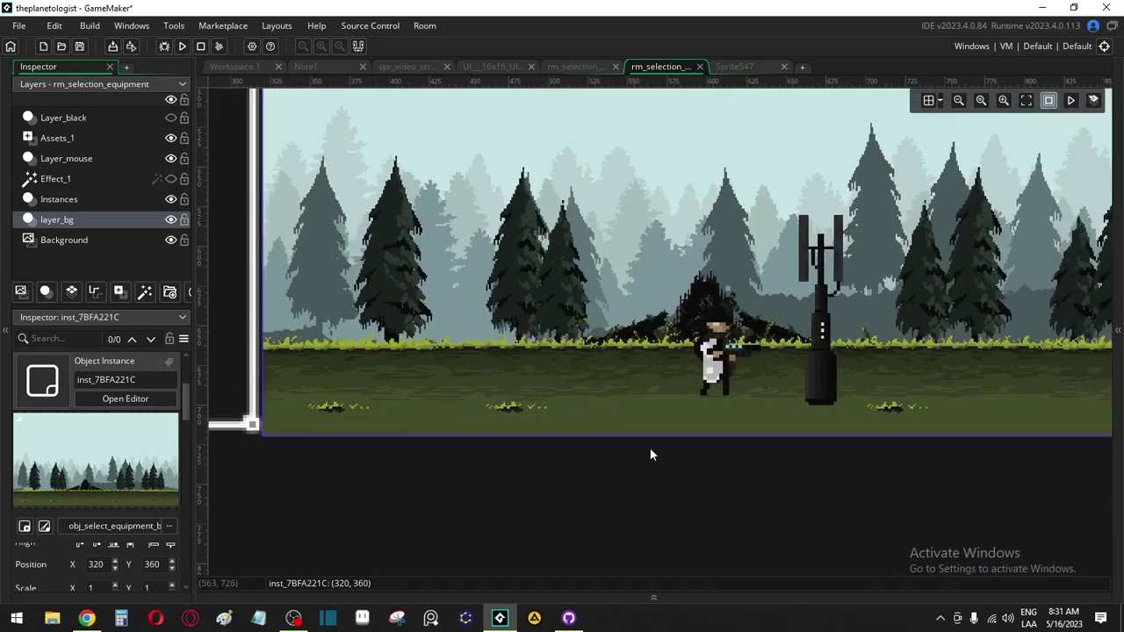
ctrl+scroll(650, 450, down, 3)
ctrl+scroll(648, 452, down, 2)
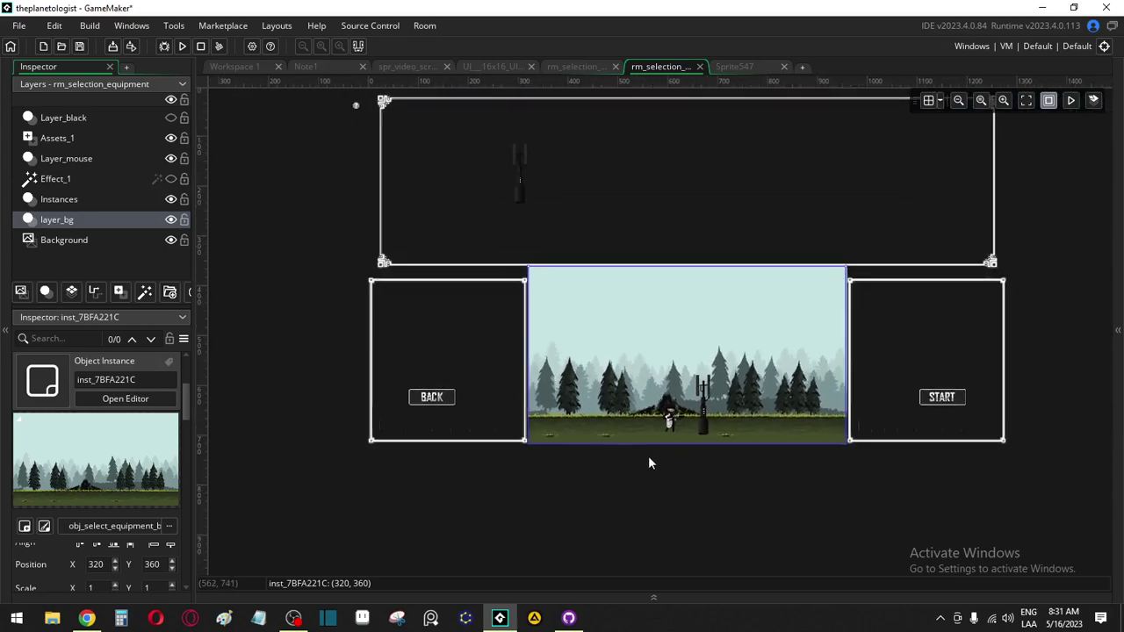
Set the Background layer's colour to the mid-grey hex 636363
click(90, 246)
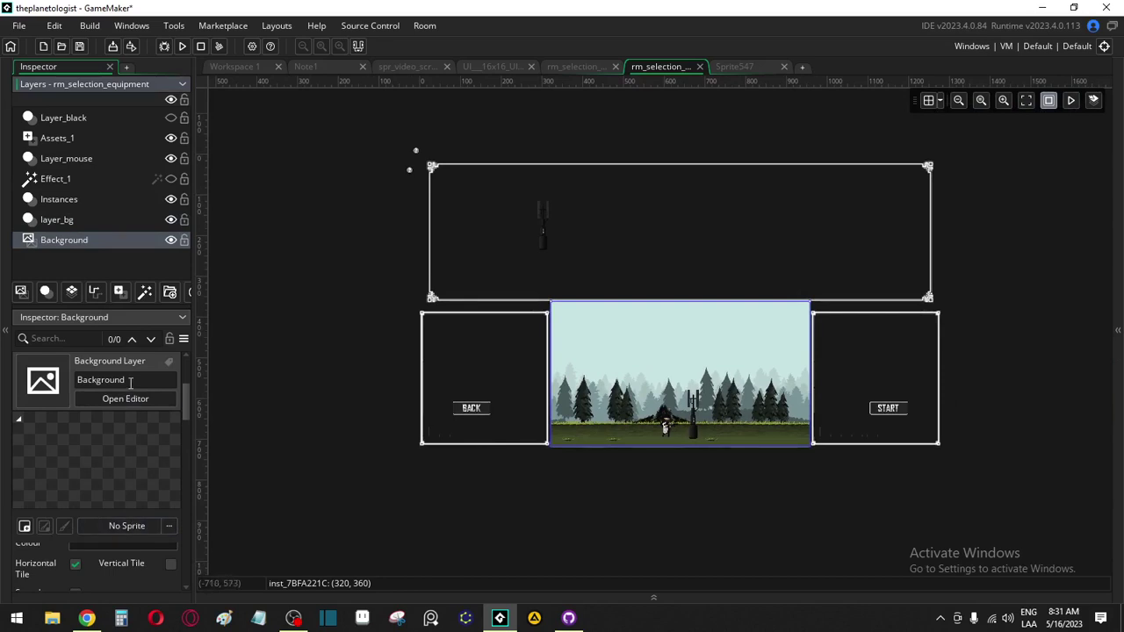
click(122, 544)
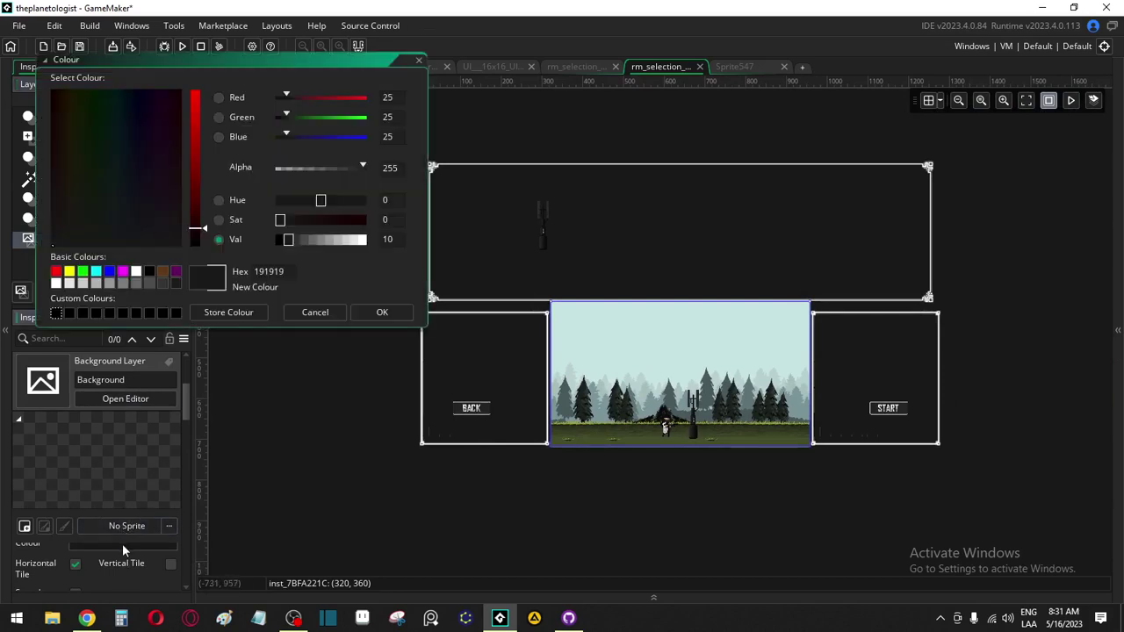
mouse_move(201, 201)
mouse_down()
mouse_move(199, 156)
mouse_move(195, 185)
mouse_up()
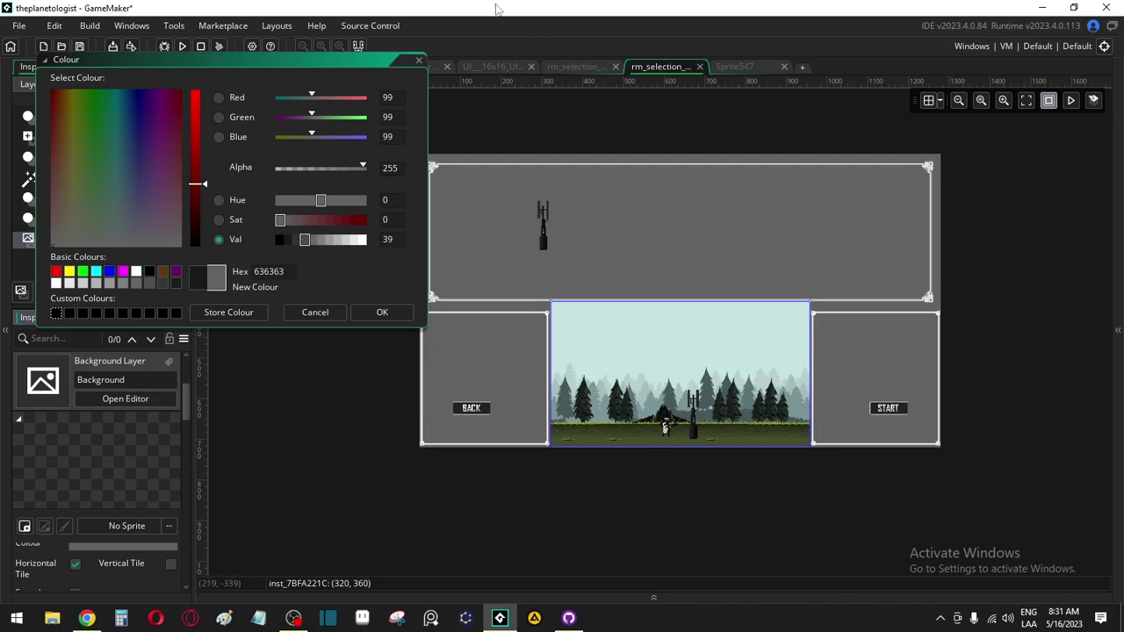
click(356, 311)
Return to the 16x16 UI frame sprite and activate rectangular selection near the small frame in the canvas's bottom-left area
click(399, 66)
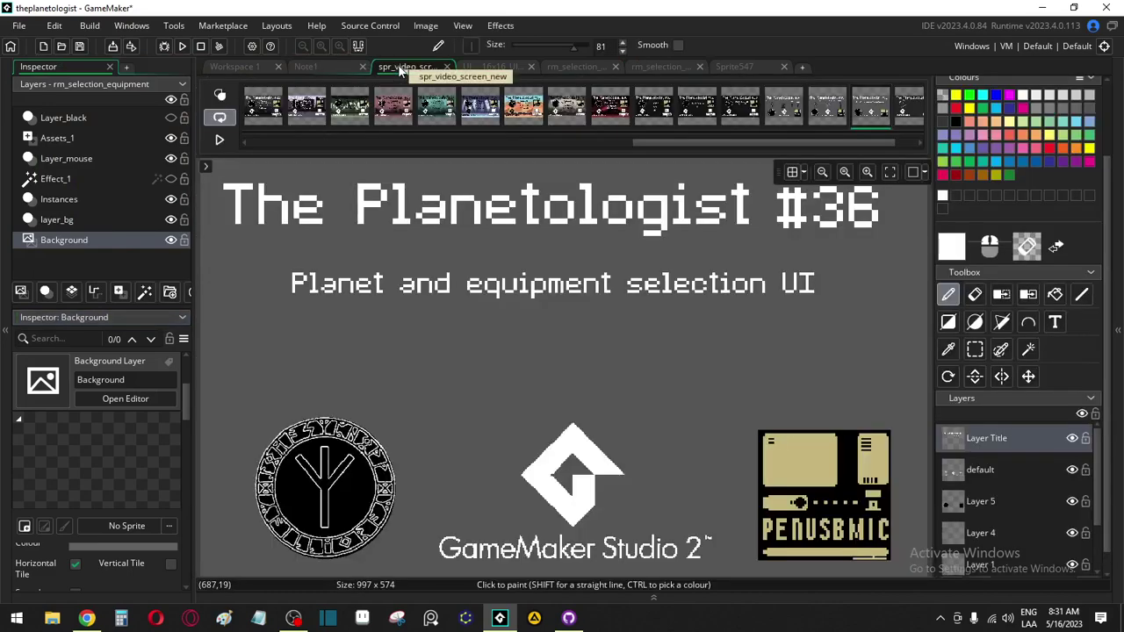
click(476, 67)
scroll(710, 442, down, 5)
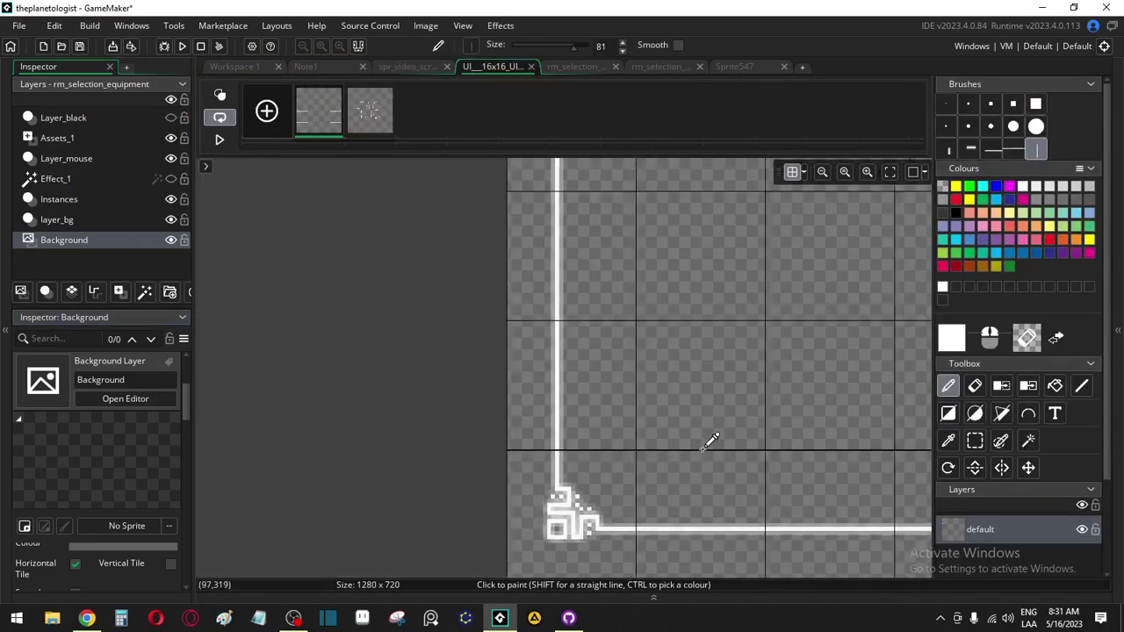
middle_drag(897, 493, 609, 296)
click(975, 442)
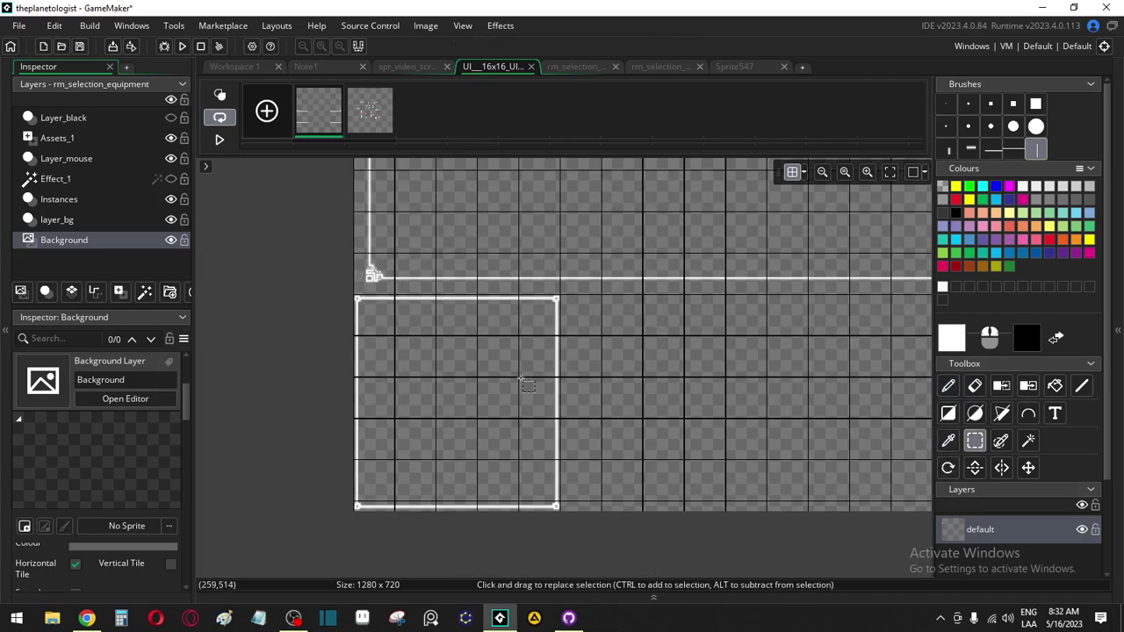
scroll(372, 271, up, 3)
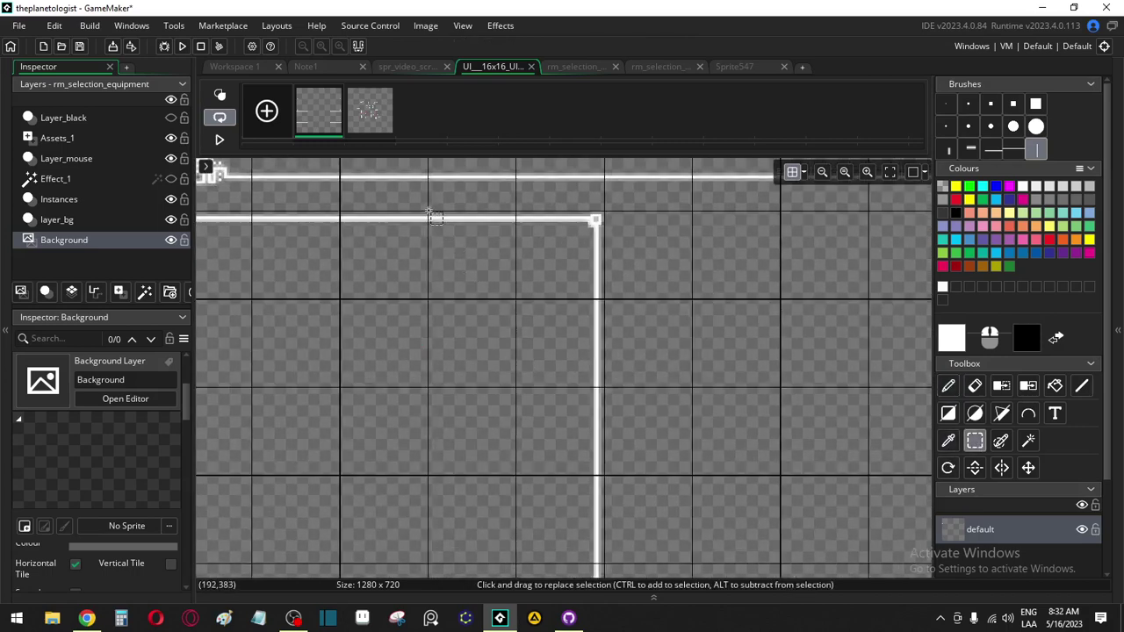
Set the sprite's grid to 32 by 32 pixels
click(803, 175)
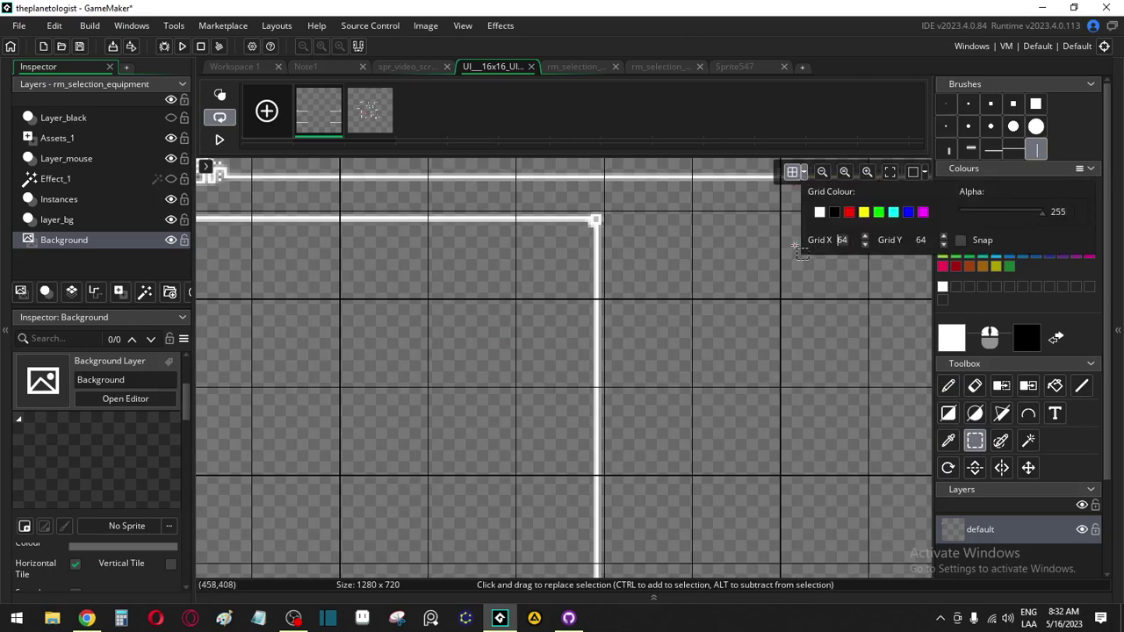
key(BackSpace)
key(BackSpace)
text(32)
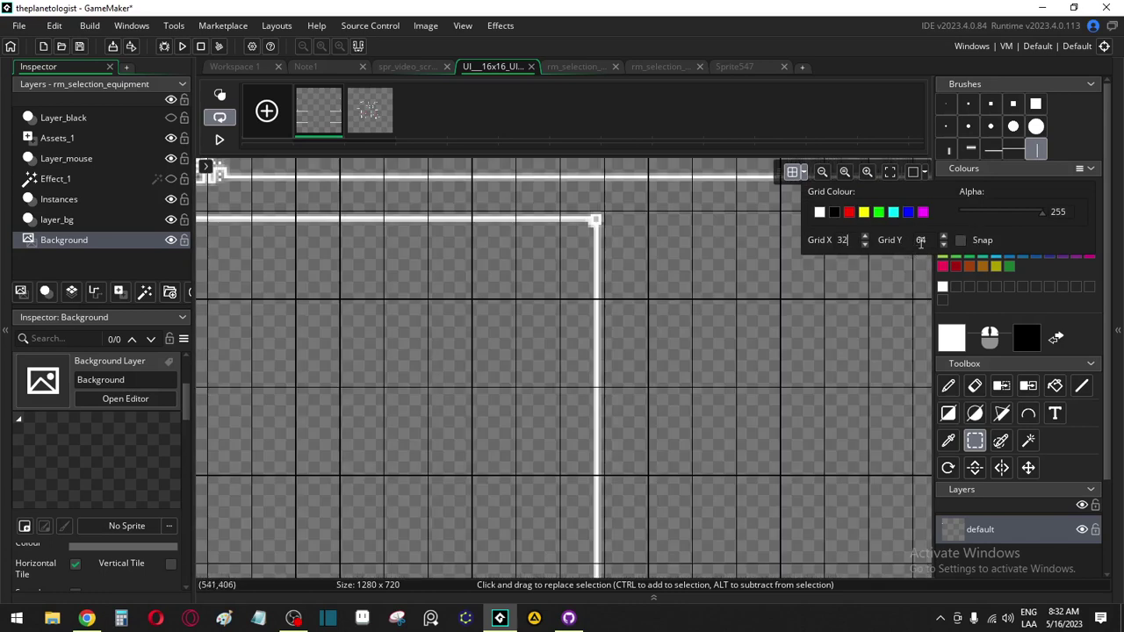
key(BackSpace)
key(BackSpace)
text(32)
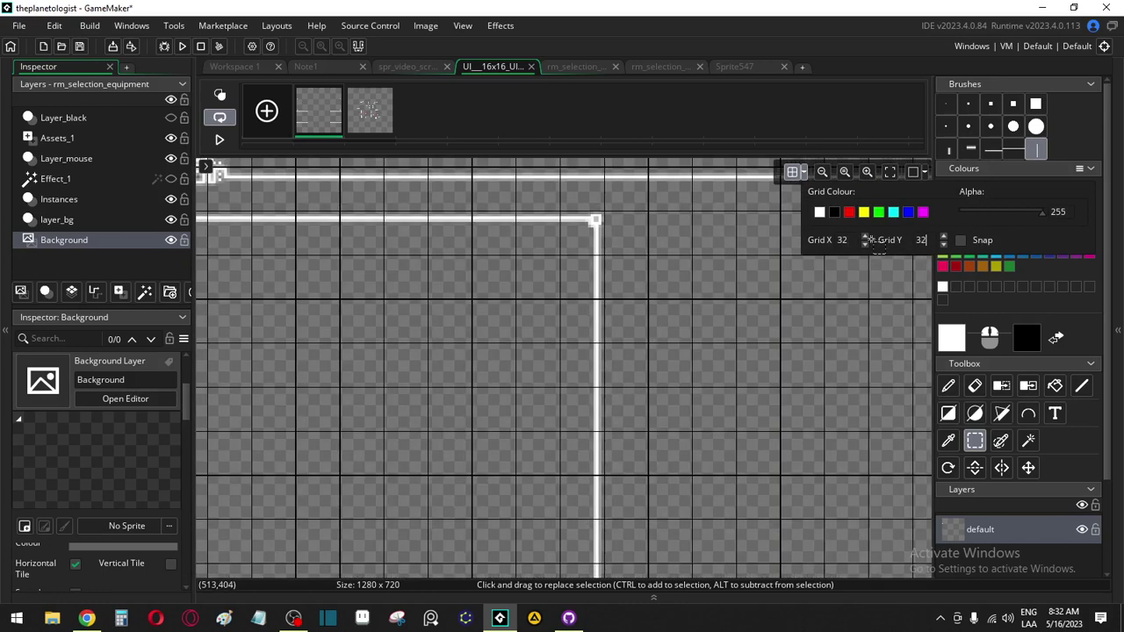
click(518, 295)
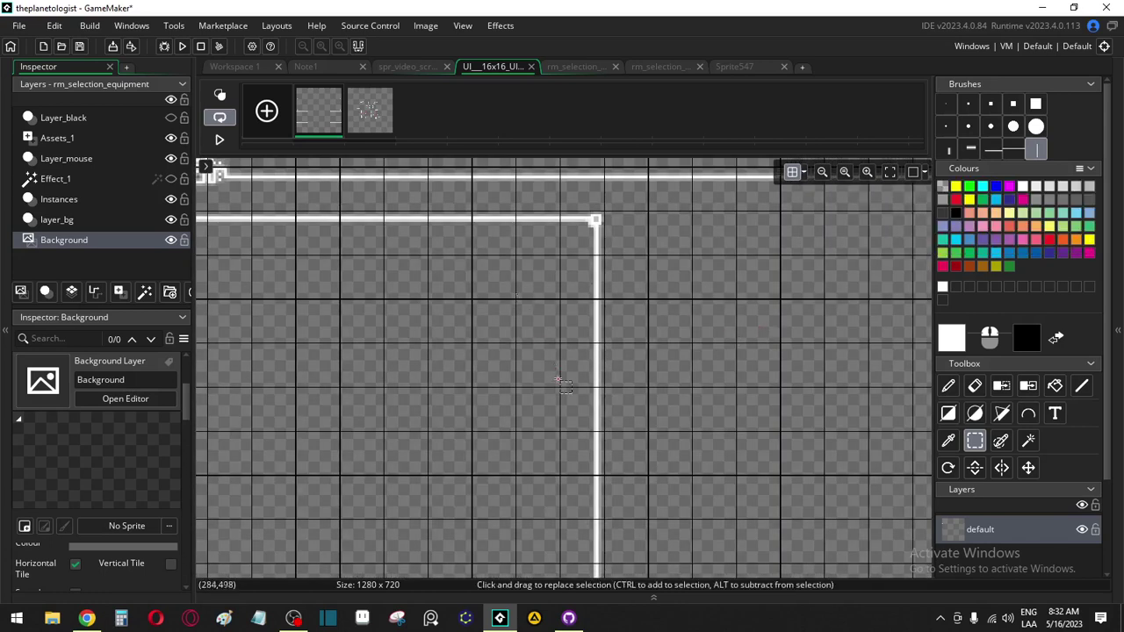
scroll(560, 384, down, 2)
scroll(559, 384, down, 1)
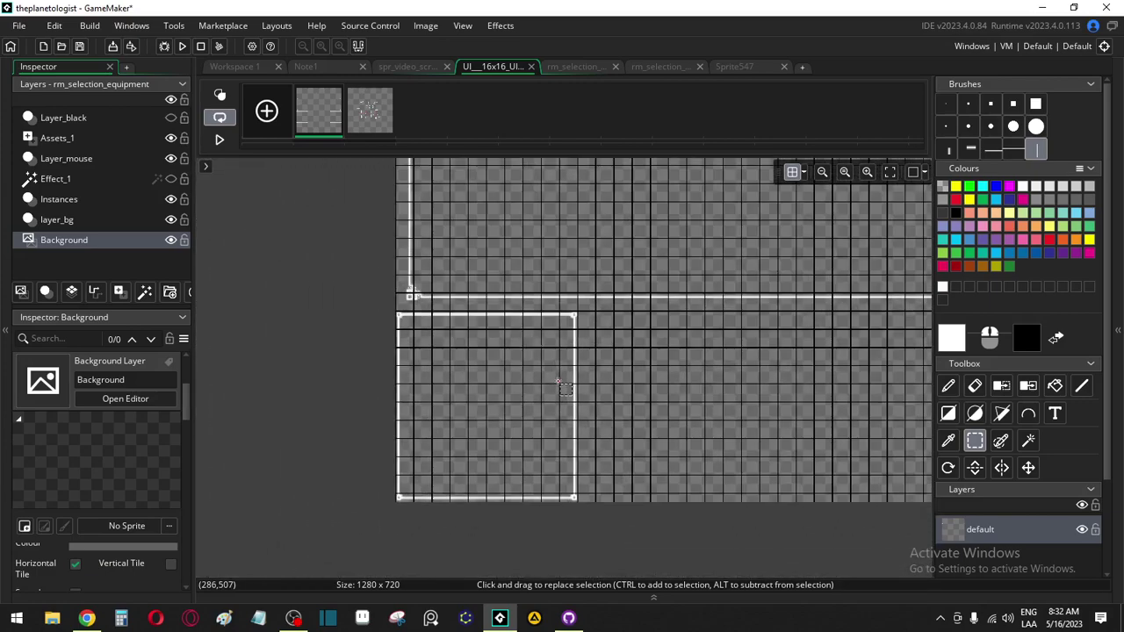
Narrow the lower-left small frame by cutting a 32-pixel-wide column from its horizontal edges and moving its right side 32 pixels inward
scroll(560, 385, up, 3)
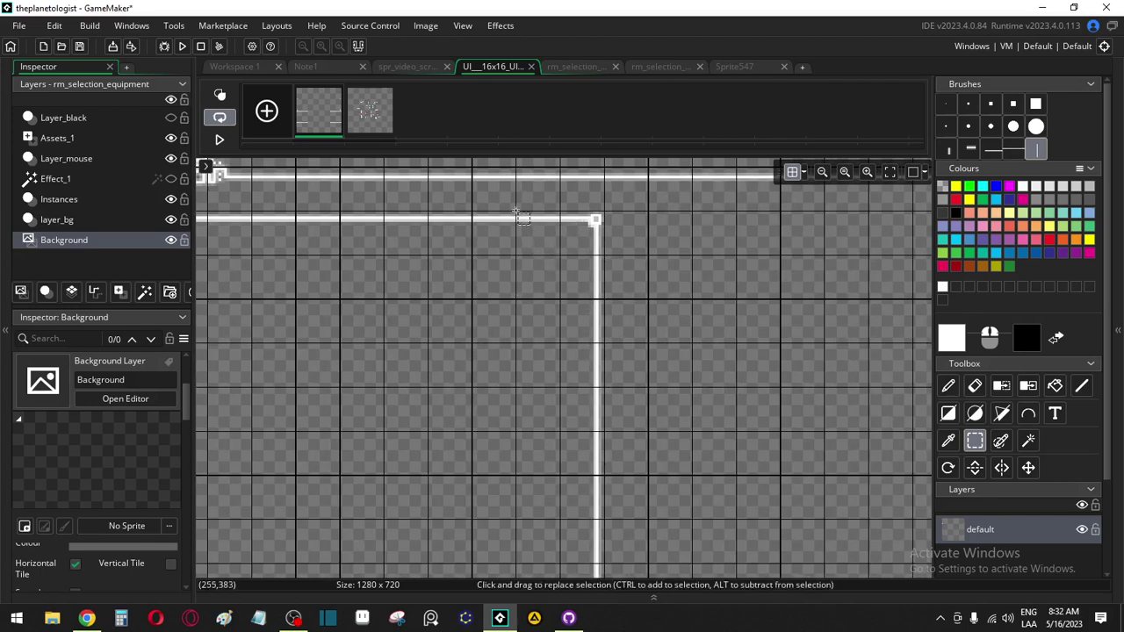
scroll(518, 213, up, 4)
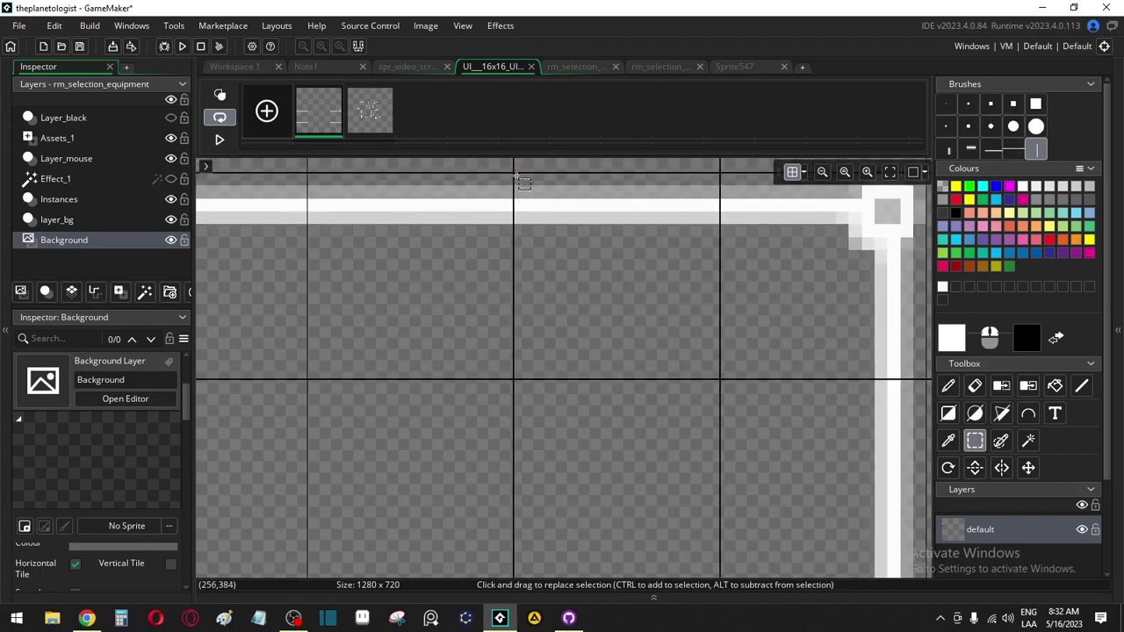
drag(517, 175, 718, 410)
key(Delete)
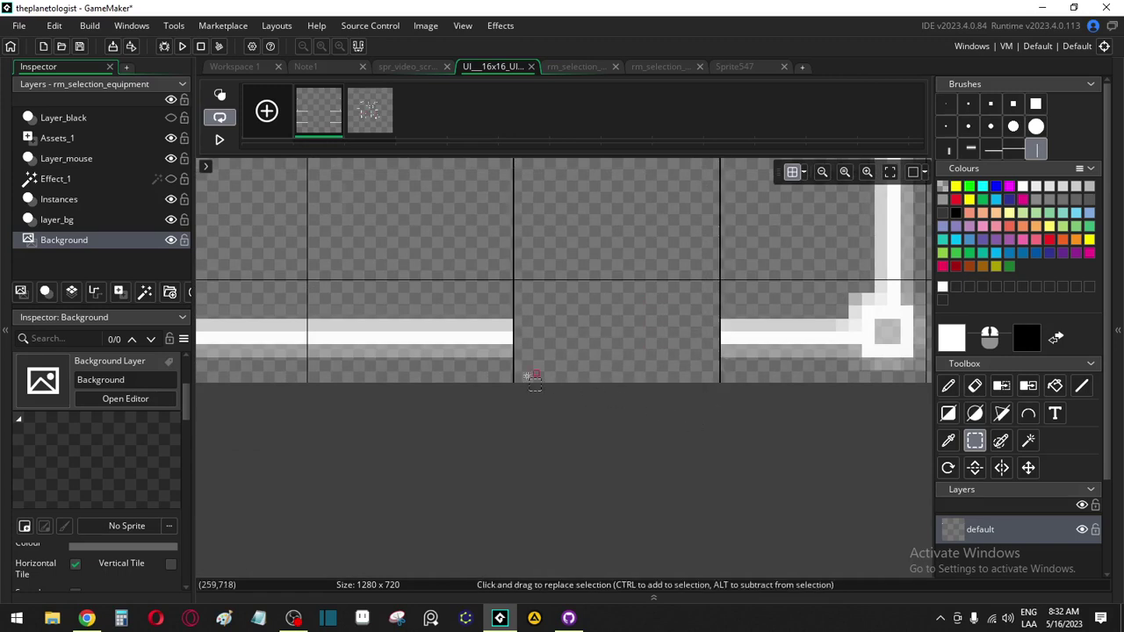
drag(719, 382, 923, 348)
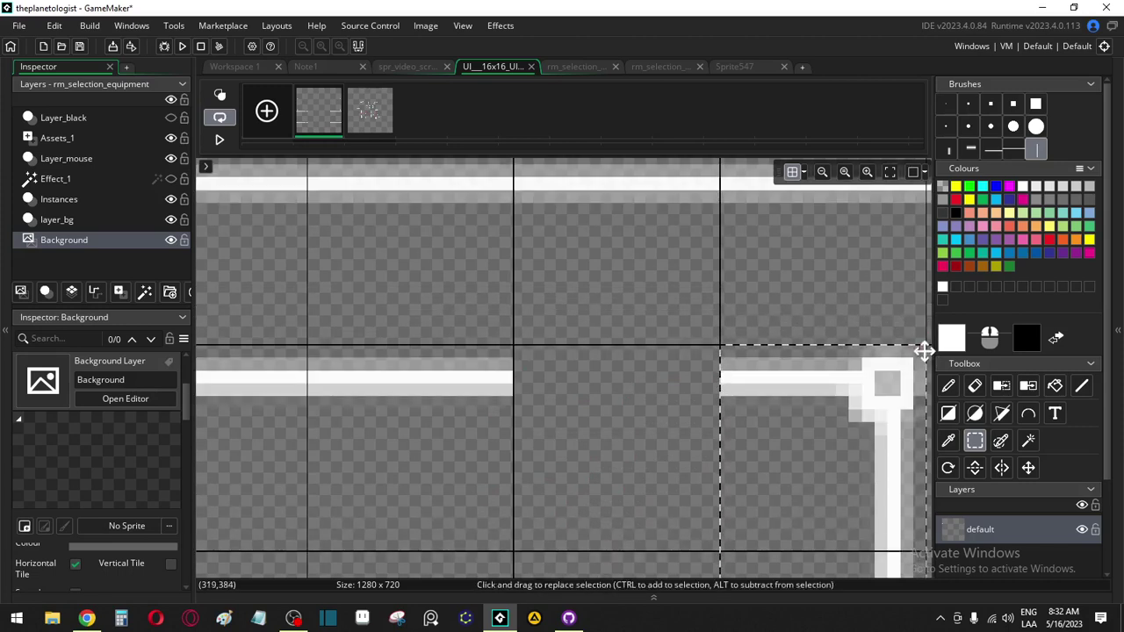
drag(882, 389, 678, 387)
scroll(683, 402, down, 2)
scroll(684, 403, down, 2)
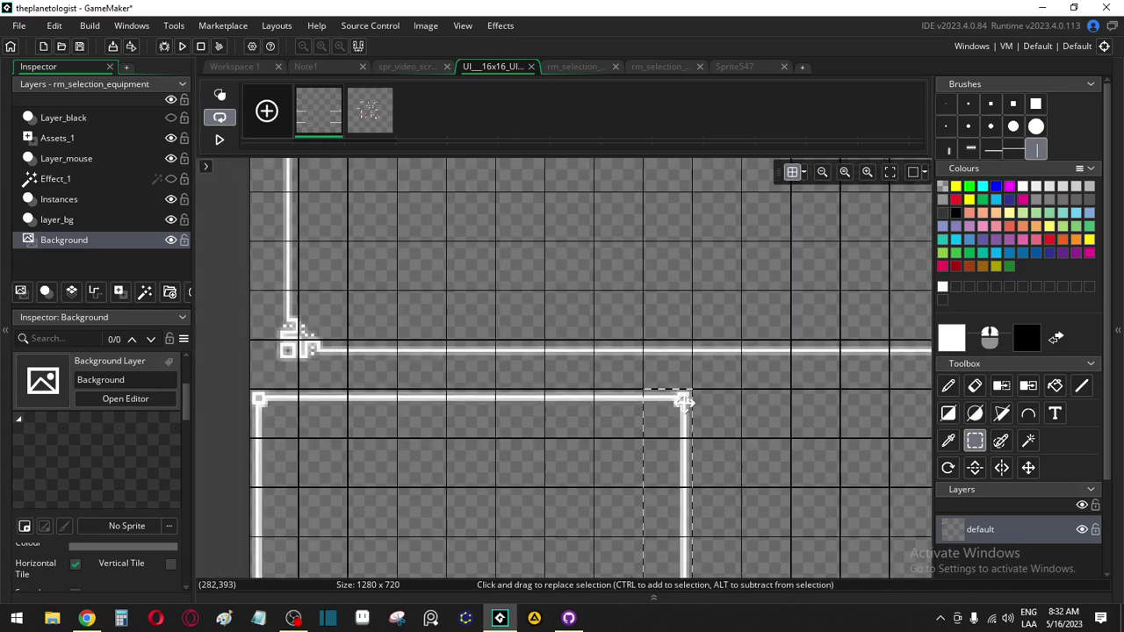
Narrow the lower-right small frame by cutting a 32-pixel-wide column from its horizontal edges and moving its left side 32 pixels inward
scroll(677, 408, right, 10)
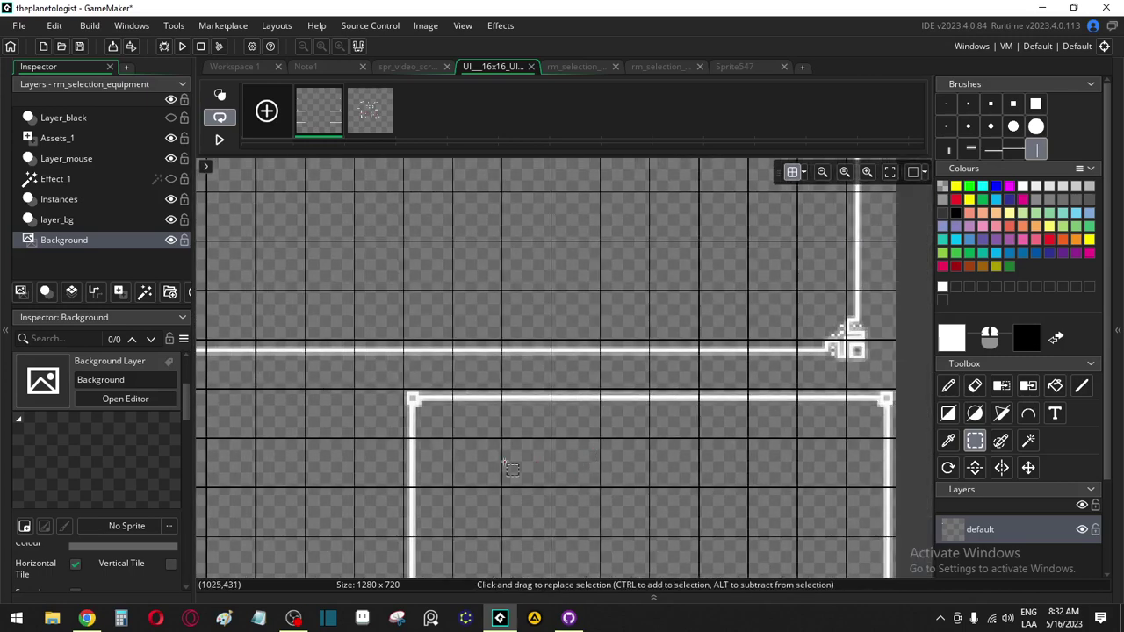
scroll(468, 406, up, 4)
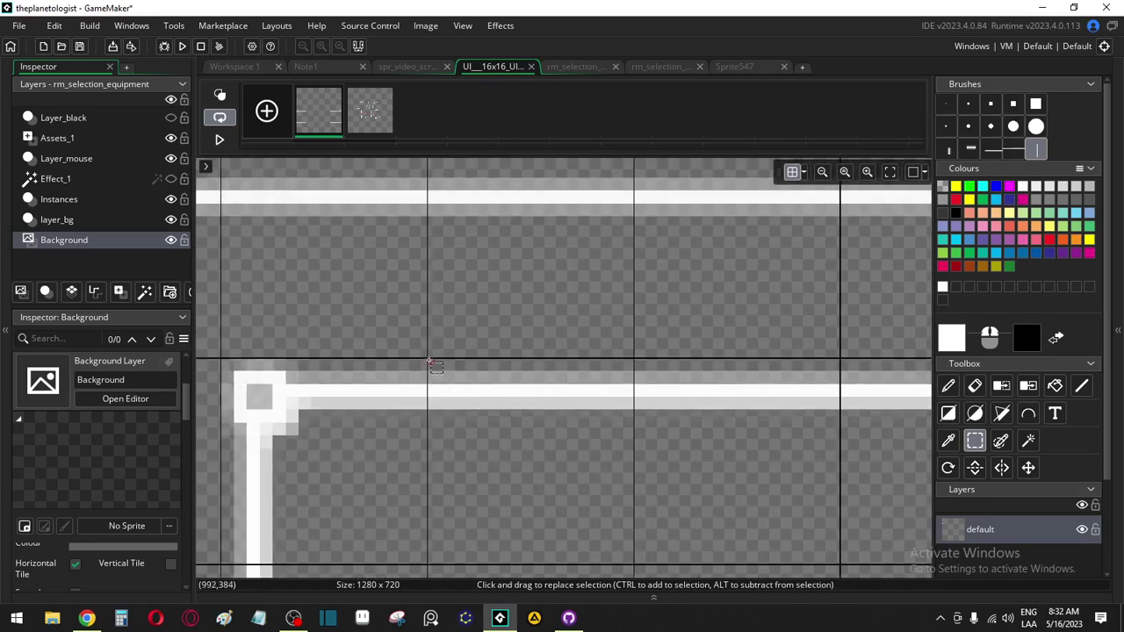
drag(429, 360, 631, 499)
scroll(627, 498, down, 3)
scroll(631, 498, down, 10)
key(Delete)
drag(451, 512, 202, 479)
scroll(184, 360, up, 10)
scroll(198, 356, up, 5)
scroll(456, 479, down, 1)
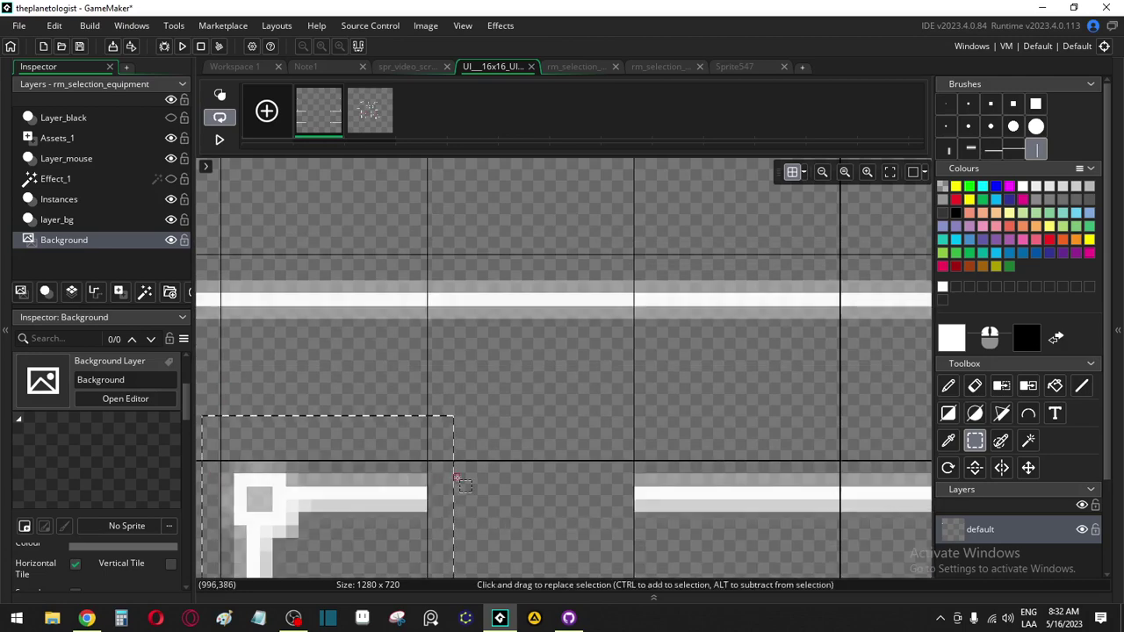
scroll(457, 479, down, 1)
drag(339, 451, 527, 442)
click(284, 454)
ctrl+scroll(288, 454, down, 3)
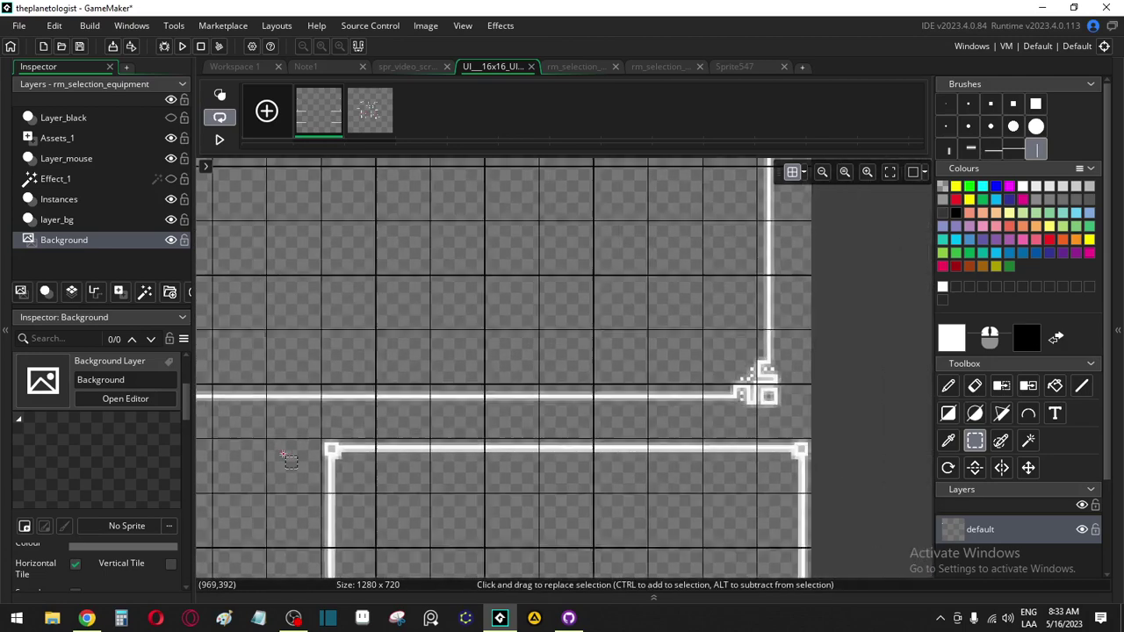
Delete a 32-pixel-high section from both vertical edges of the large frame, just above its ornate bottom corners
ctrl+scroll(283, 454, down, 2)
ctrl+scroll(627, 316, up, 5)
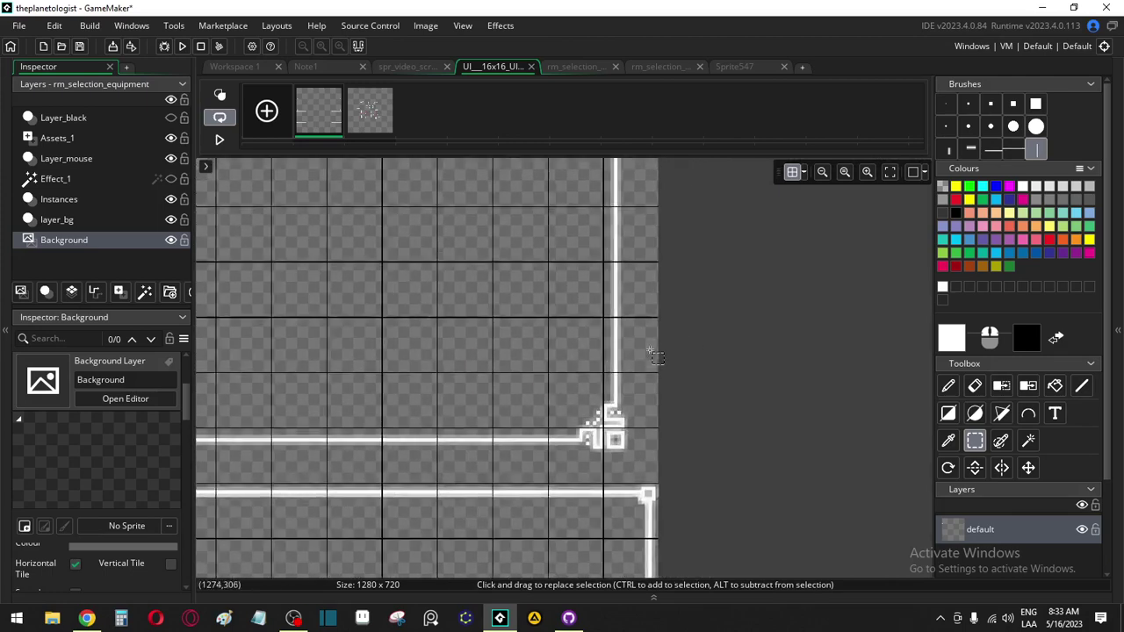
drag(523, 255, 640, 420)
click(640, 421)
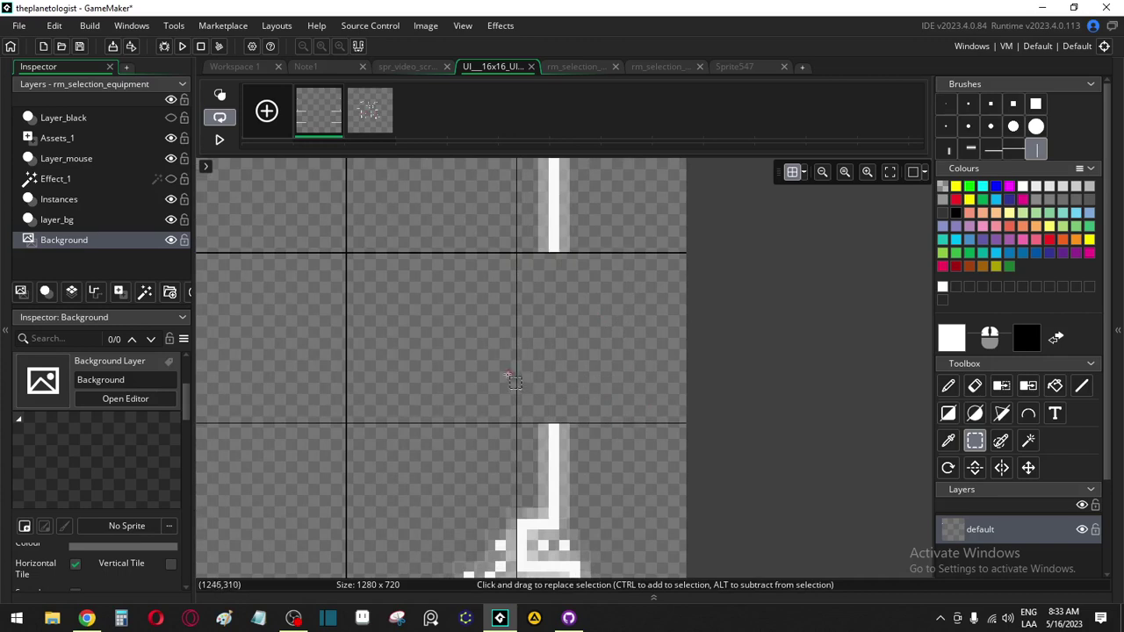
shift+scroll(505, 382, left, 10)
shift+scroll(502, 380, left, 10)
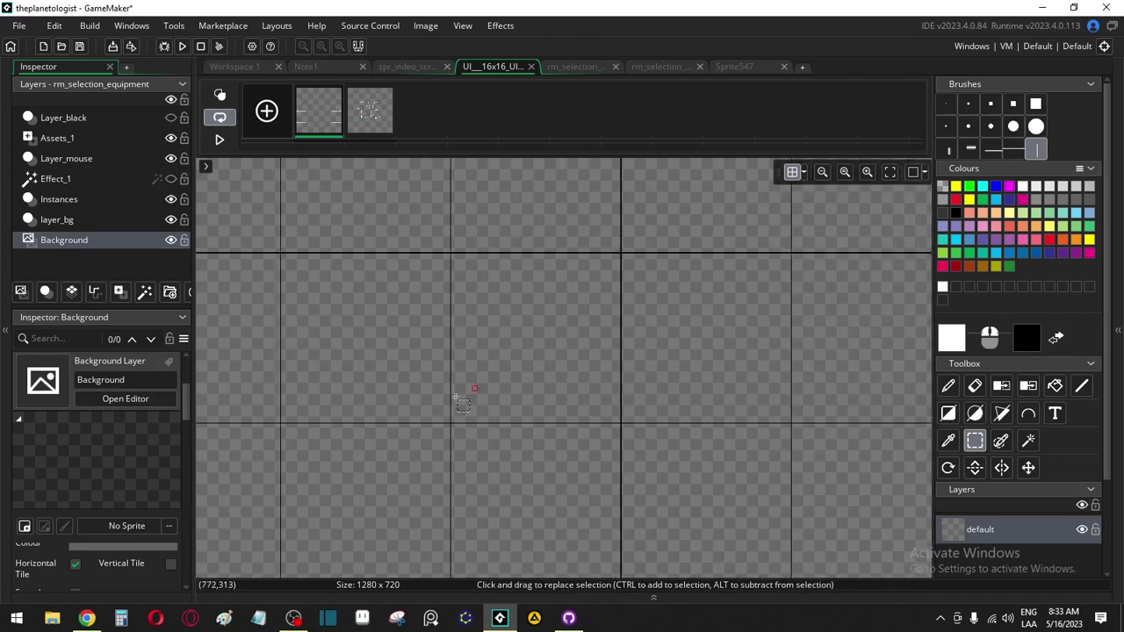
shift+scroll(428, 416, left, 10)
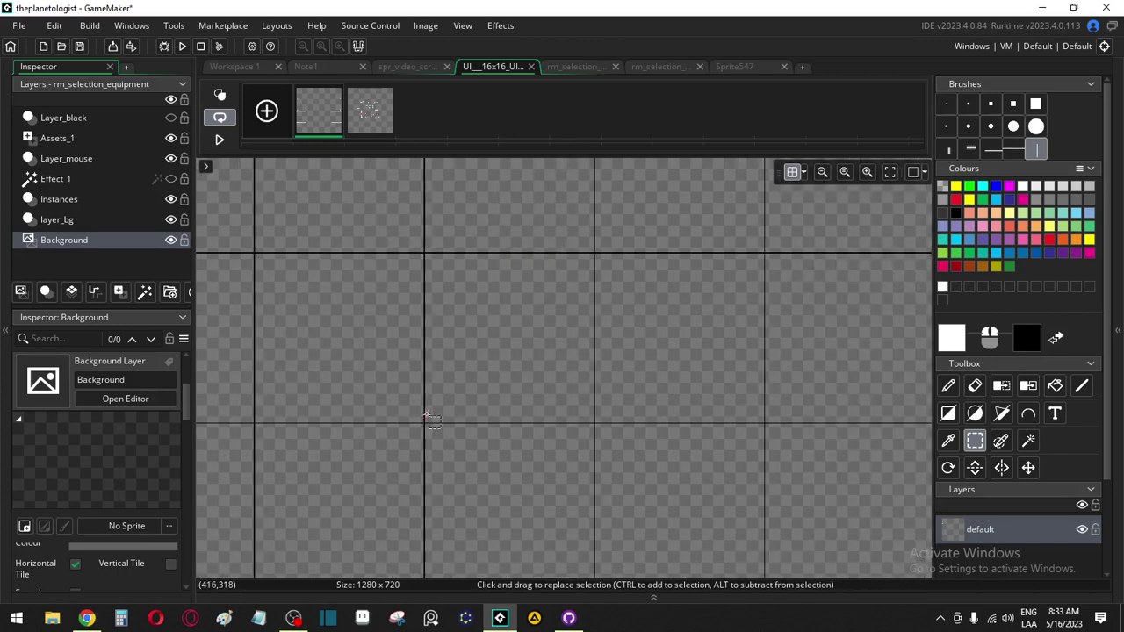
shift+scroll(427, 416, left, 3)
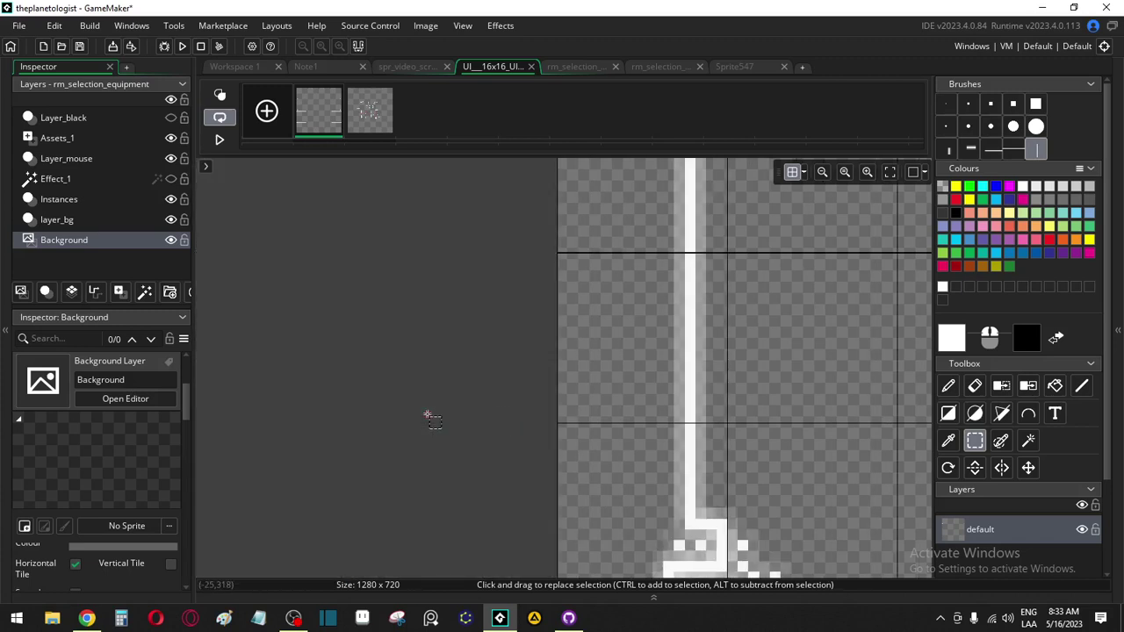
drag(610, 257, 769, 422)
key(Delete)
ctrl+scroll(795, 391, down, 4)
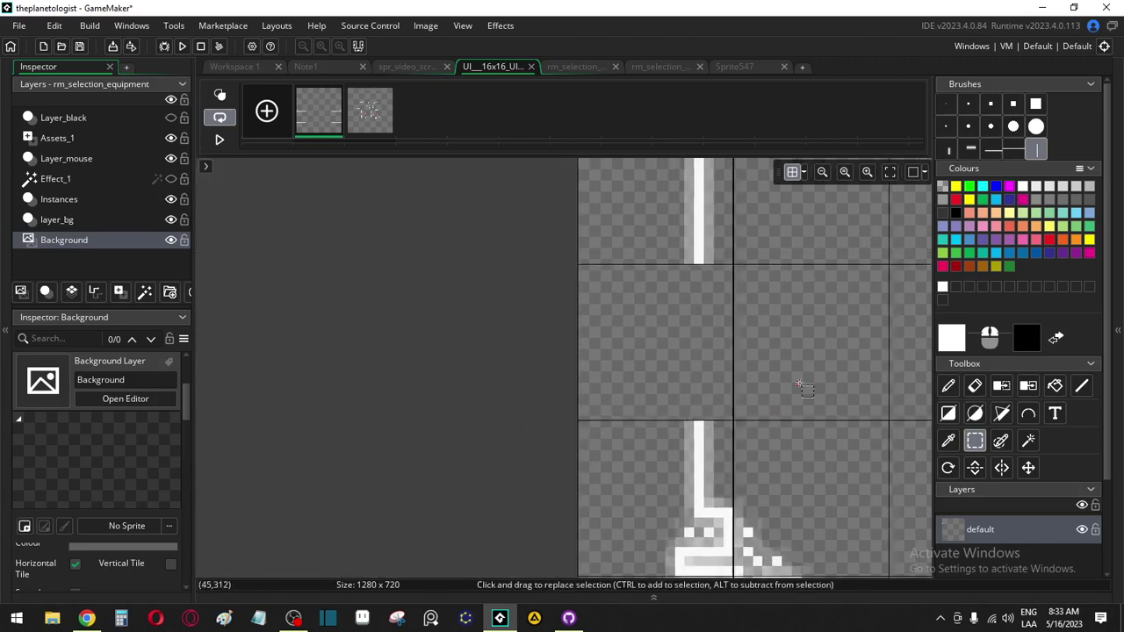
Move the large frame's whole bottom edge with its ornate corners up 32 pixels to close the gaps in its sides
drag(365, 301, 733, 410)
shift+scroll(740, 417, right, 7)
shift+scroll(739, 417, right, 15)
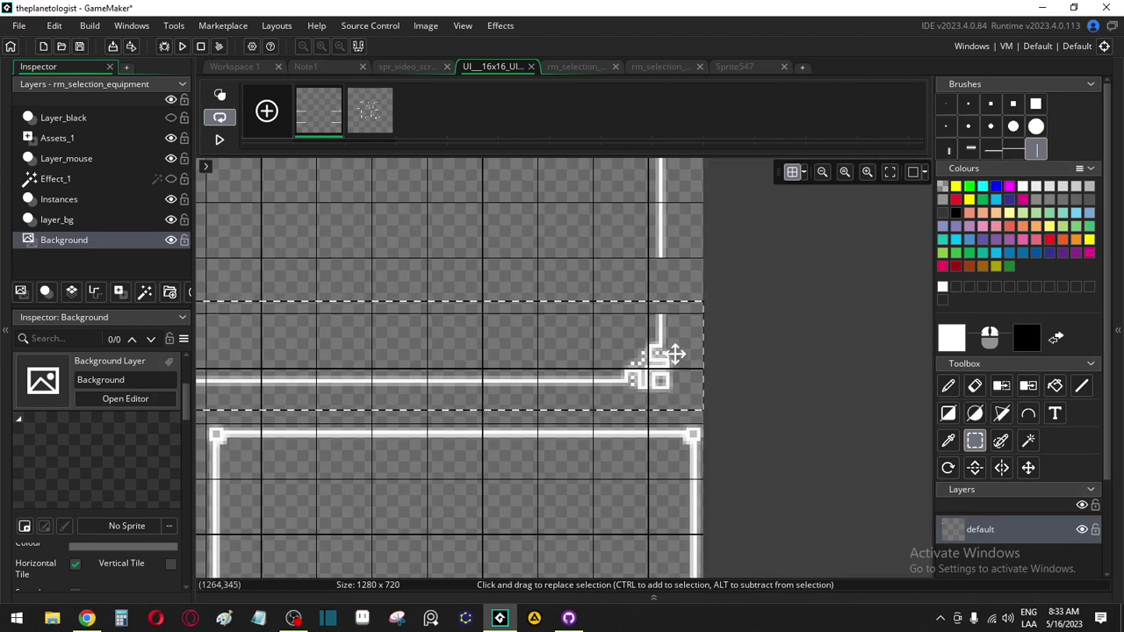
ctrl+scroll(663, 338, up, 2)
ctrl+scroll(663, 339, up, 2)
scroll(654, 368, up, 2)
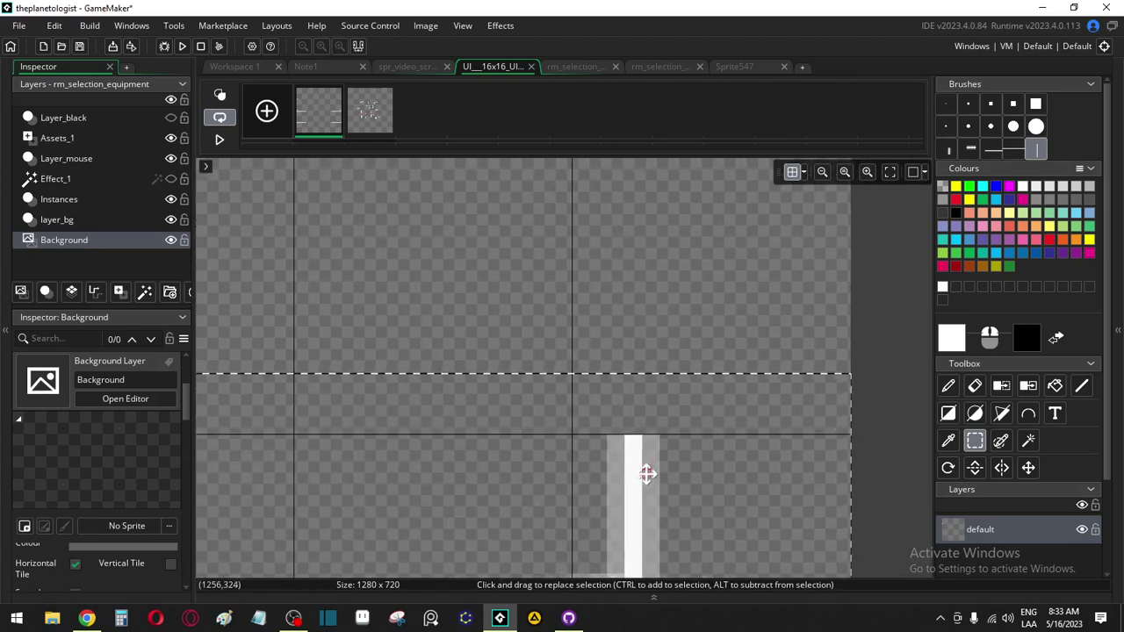
scroll(640, 360, down, 2)
drag(644, 471, 636, 406)
ctrl+scroll(639, 329, up, 1)
scroll(635, 351, up, 2)
ctrl+scroll(612, 445, down, 6)
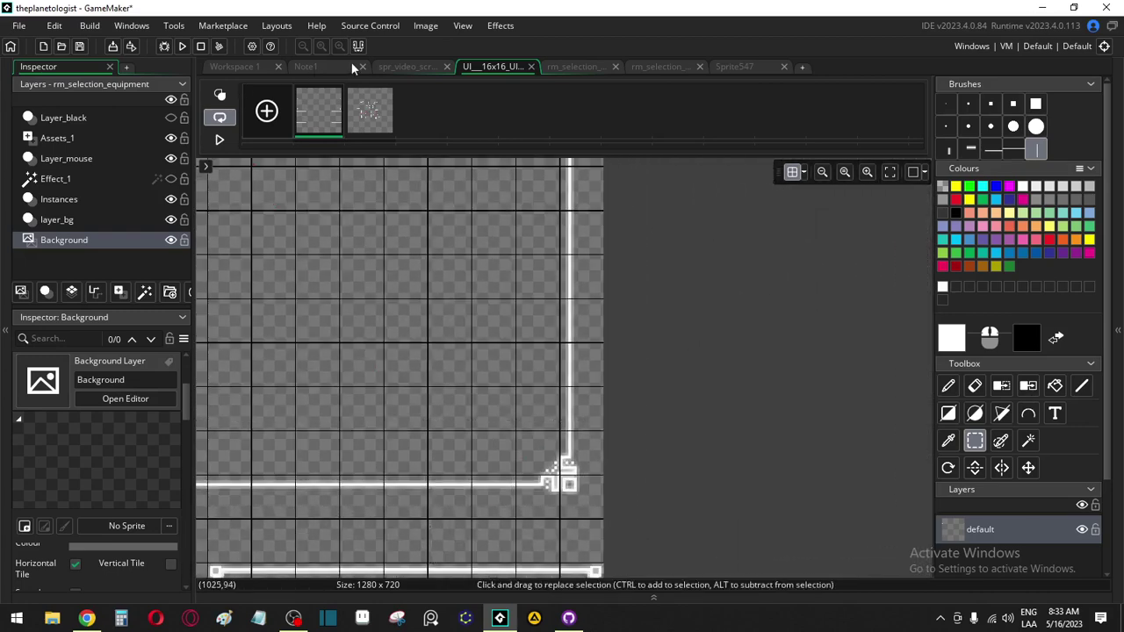
Review the planet selection room, the equipment selection room and its layers, the scroll ornament sprite and the video title sprite
click(308, 67)
click(575, 67)
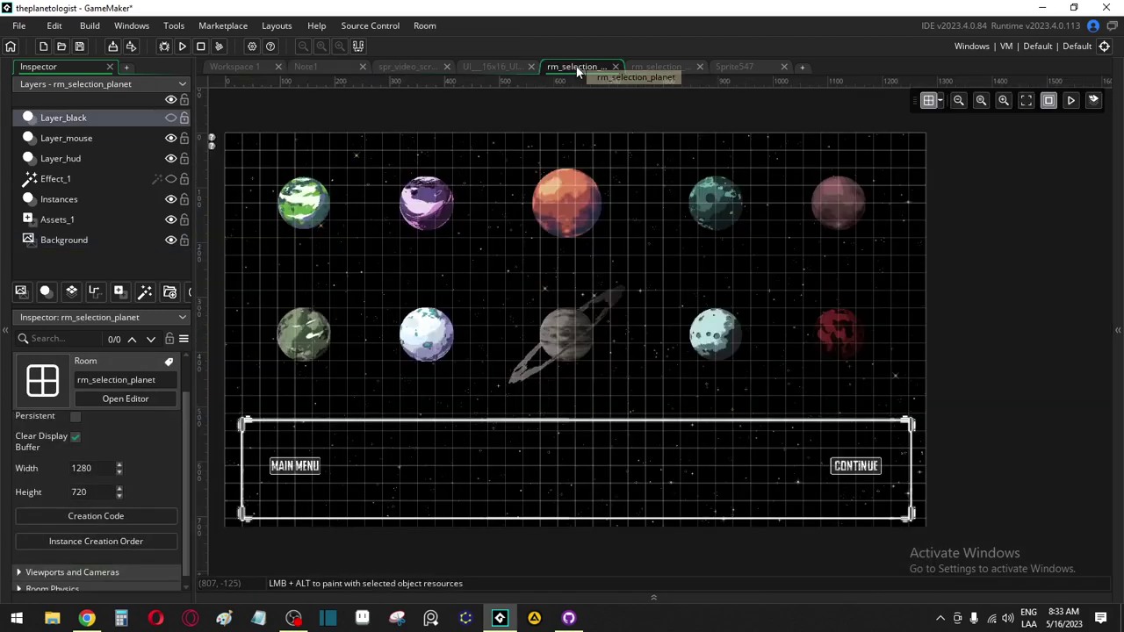
click(659, 67)
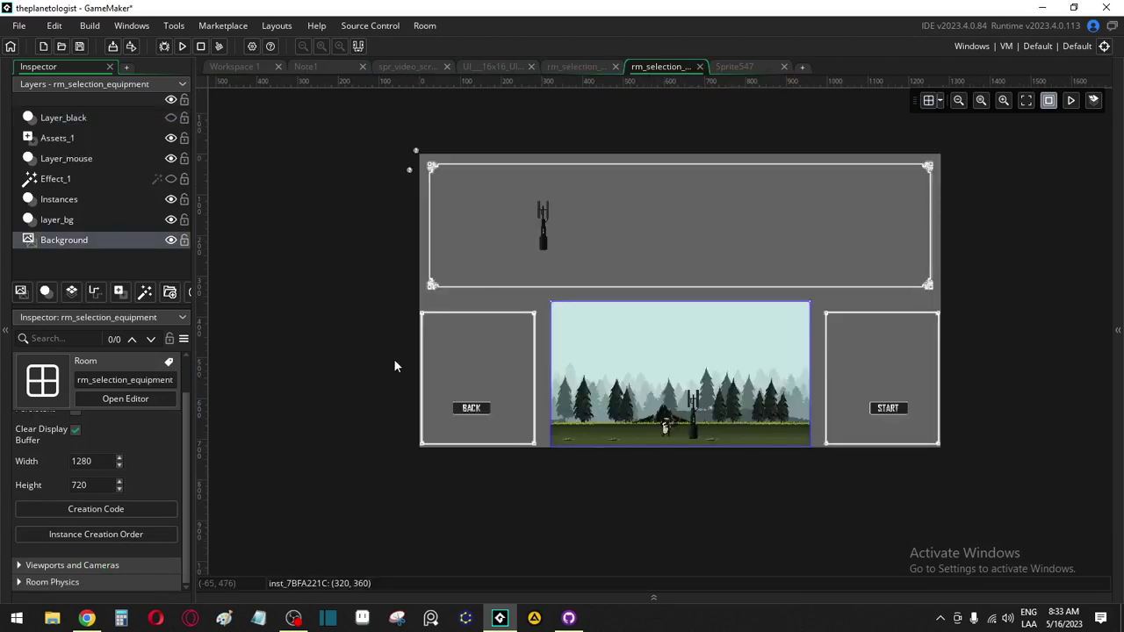
click(743, 68)
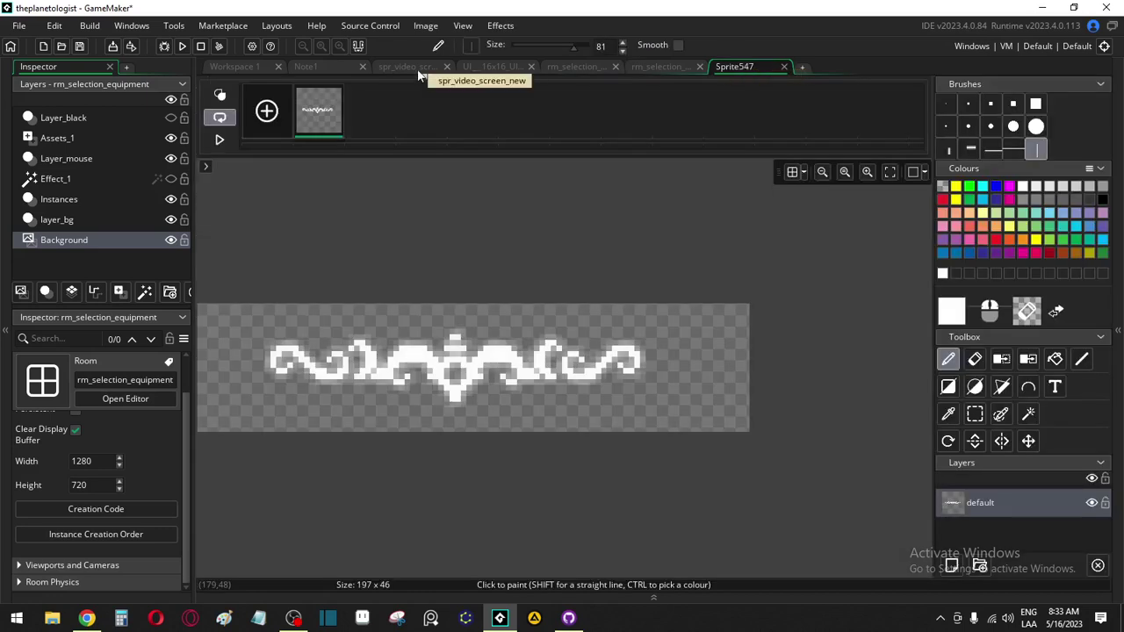
click(62, 197)
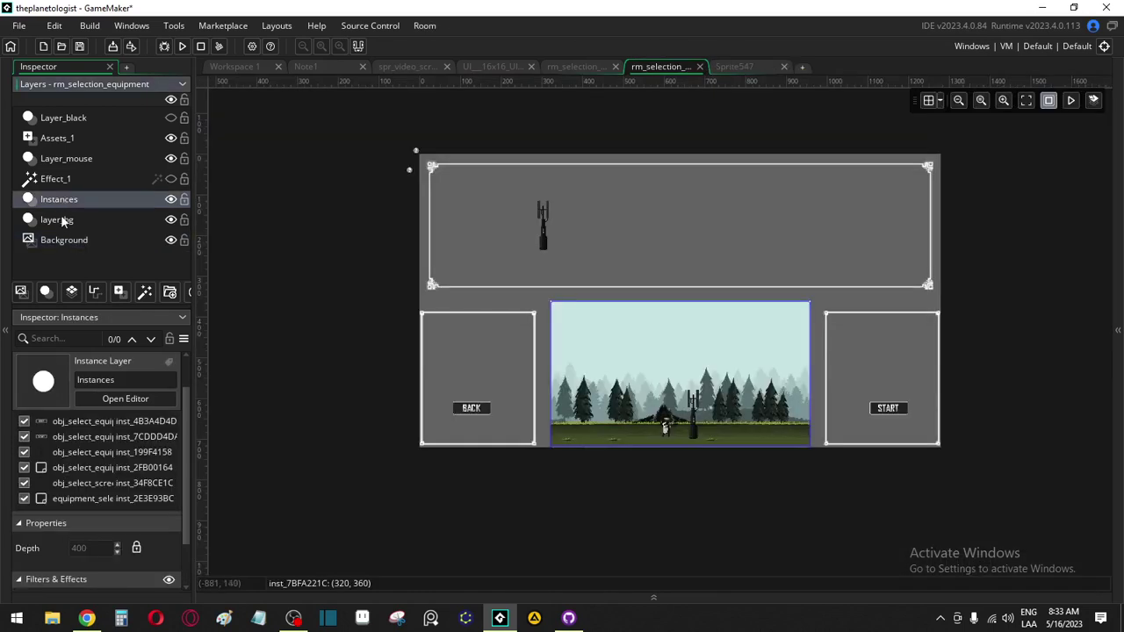
click(70, 140)
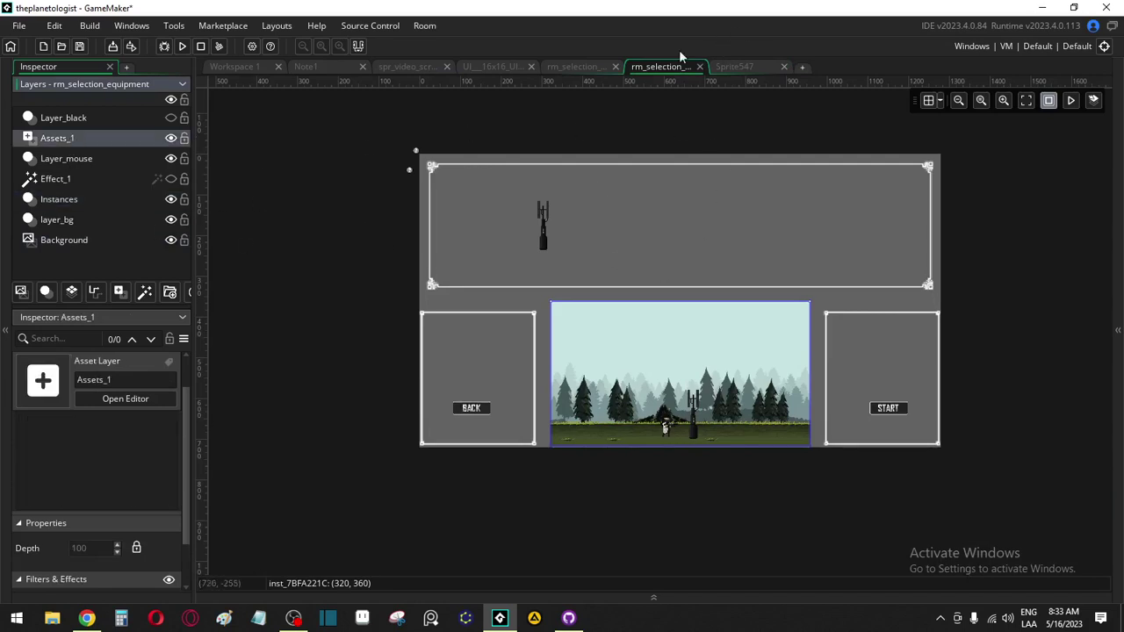
click(391, 67)
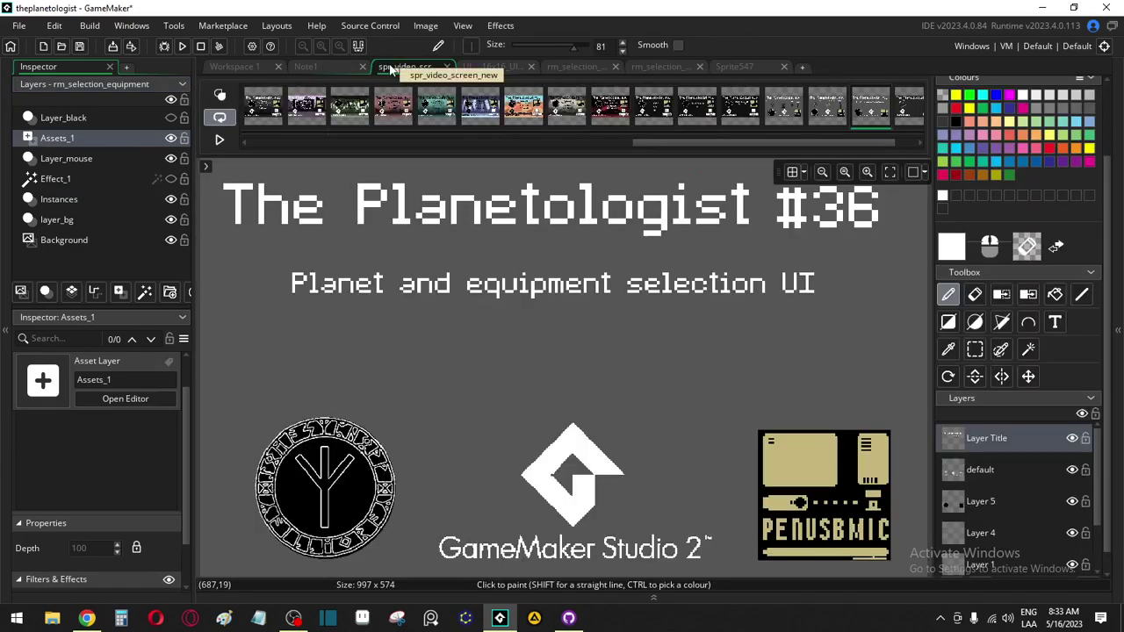
Return to the UI frame sprite and move the top edge of the lower-right small frame up 32 pixels
click(483, 67)
scroll(474, 417, up, 3)
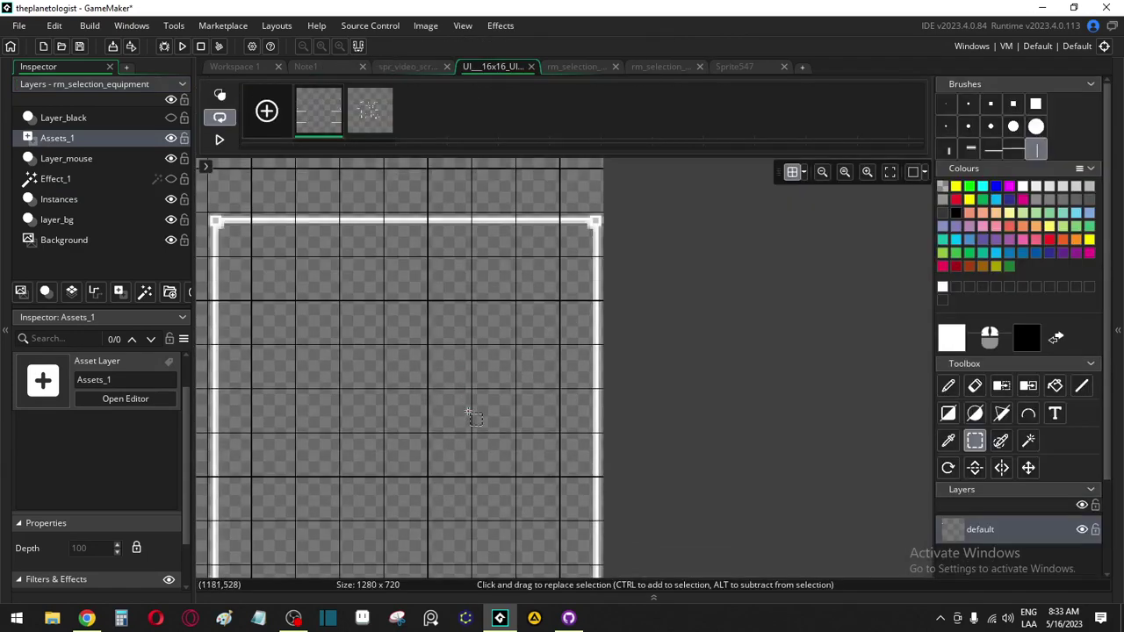
middle_drag(400, 355, 639, 393)
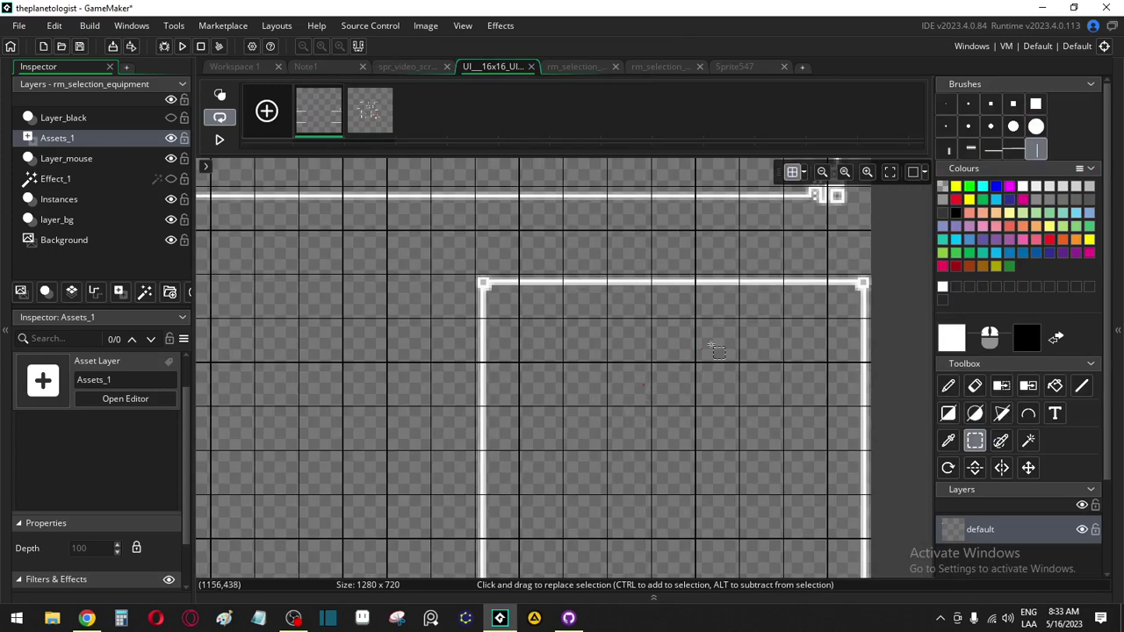
scroll(474, 305, up, 1)
drag(365, 226, 946, 318)
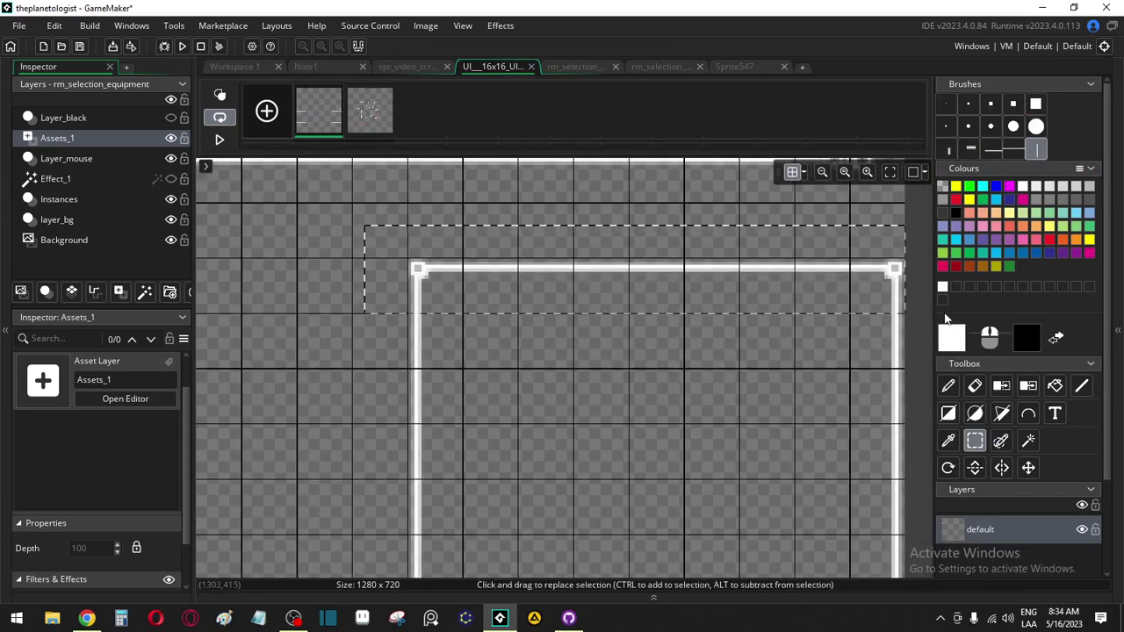
drag(670, 289, 670, 236)
scroll(669, 237, up, 5)
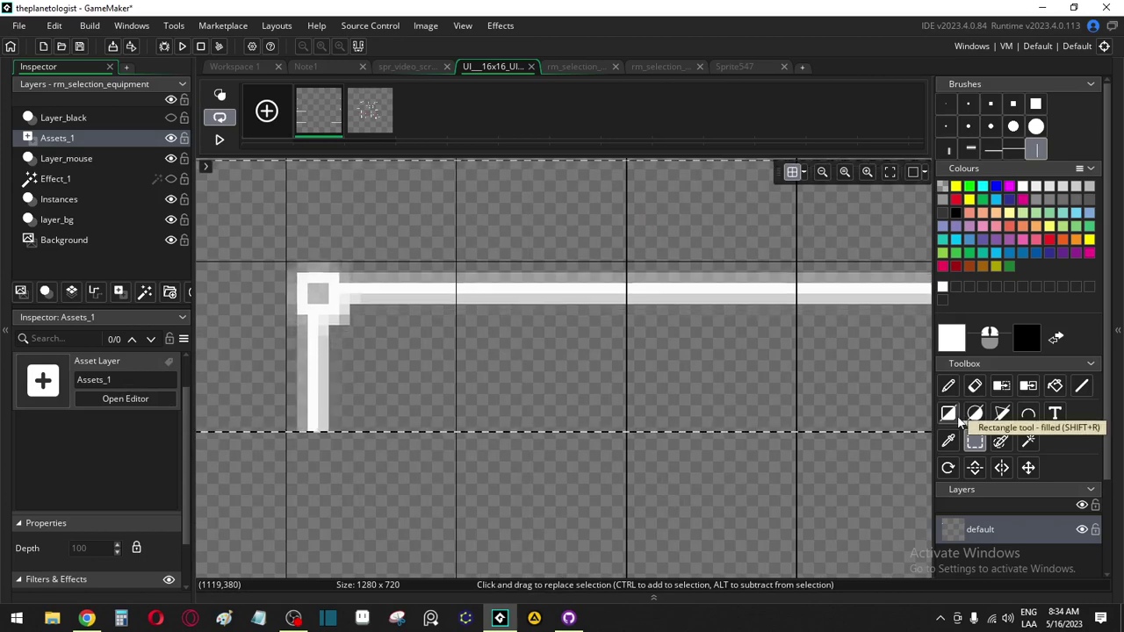
Fill the 32-pixel gap in the lower-right small frame's left edge using a brush made from the existing edge
scroll(966, 421, down, 2)
scroll(567, 472, down, 3)
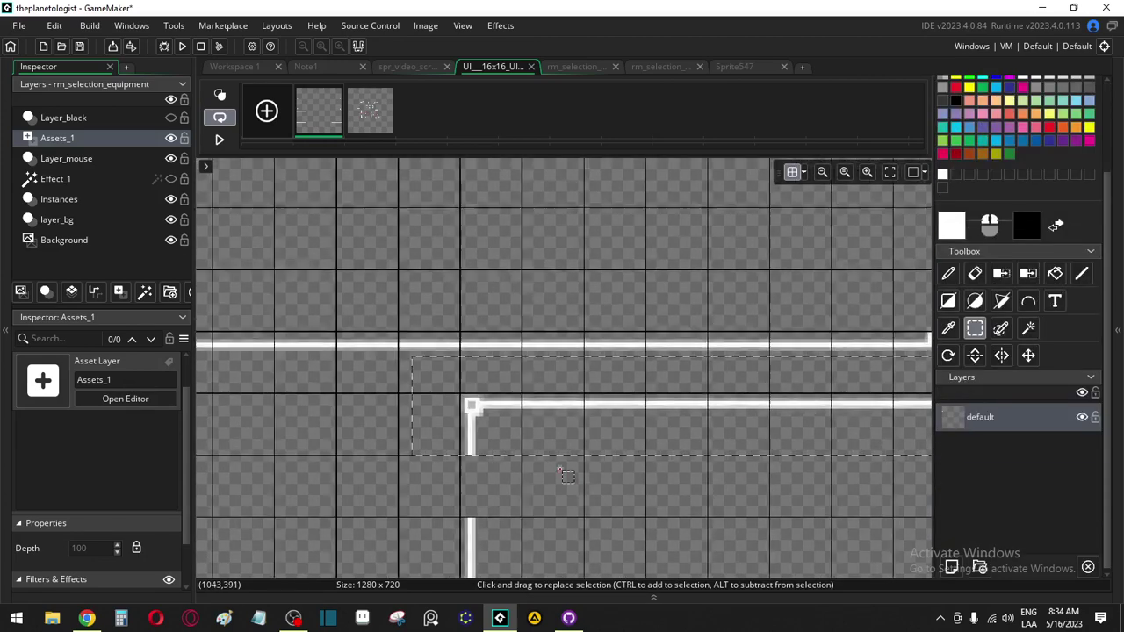
scroll(526, 422, up, 3)
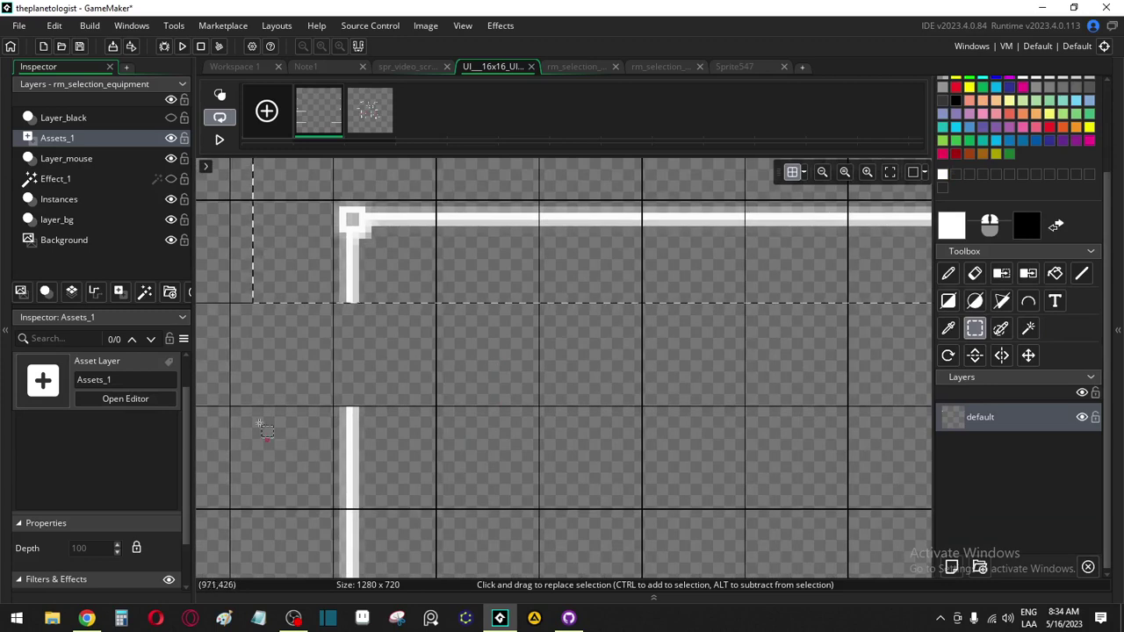
mouse_move(307, 377)
mouse_down()
mouse_move(466, 521)
mouse_move(463, 405)
mouse_up()
key(d)
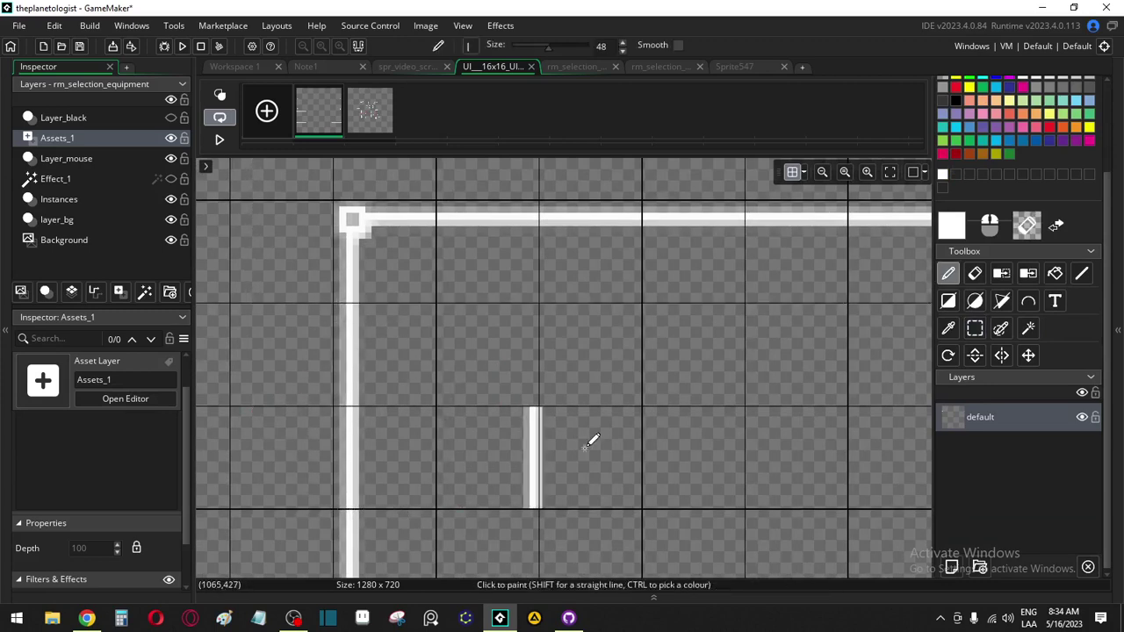
Undo the misaligned patch on the lower-right small frame's right edge and fill the gap with a correctly aligned edge segment
scroll(606, 448, right, 5)
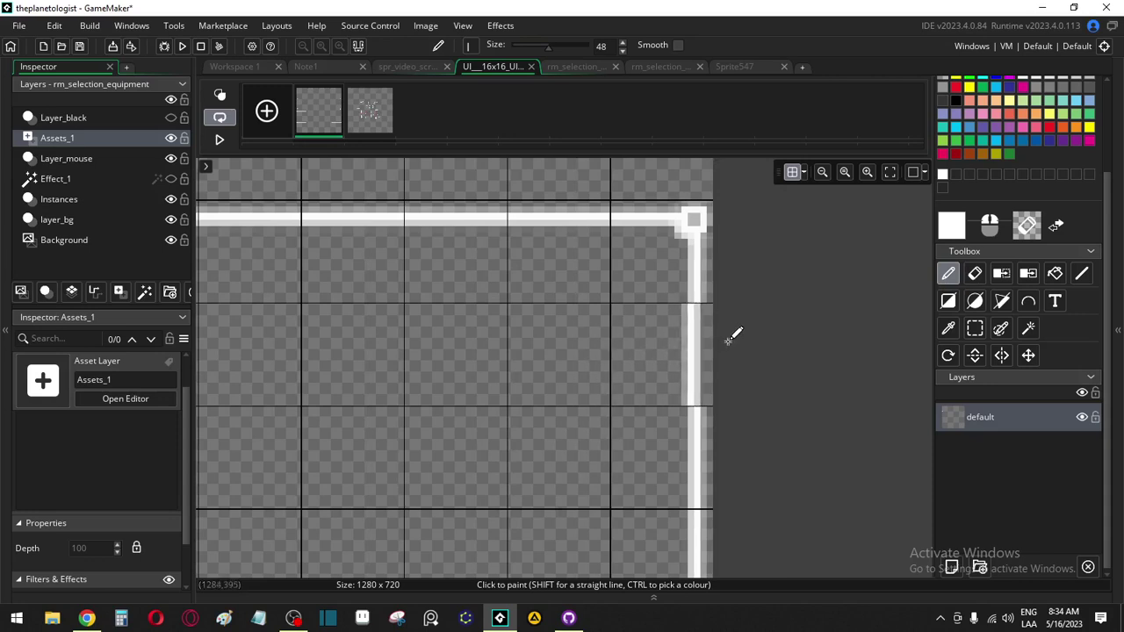
key(ctrl+z)
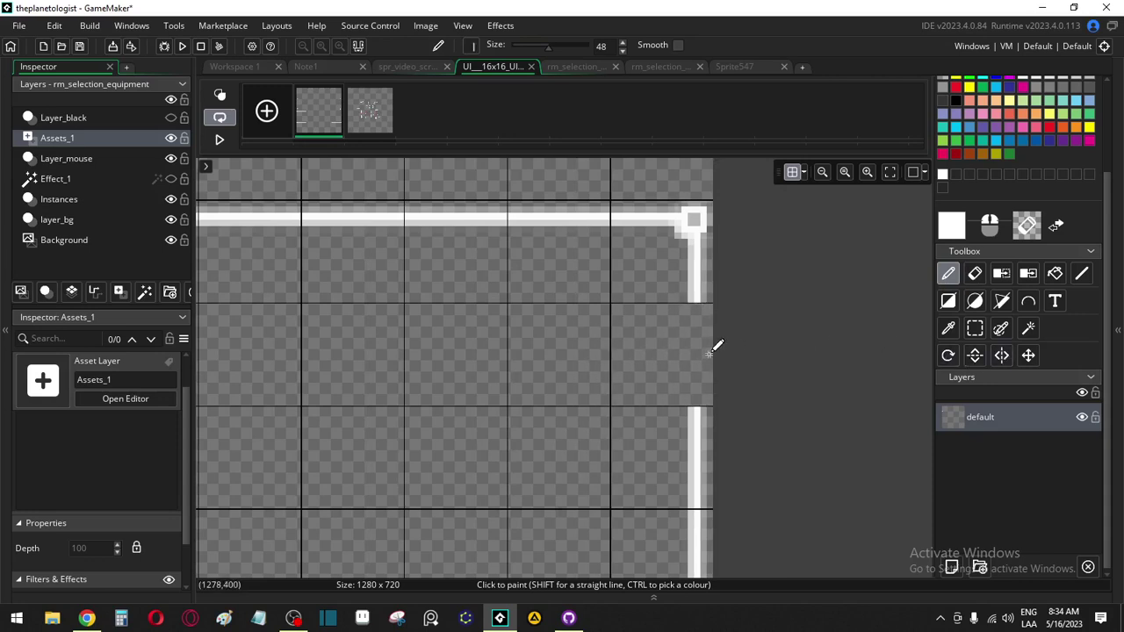
click(672, 330)
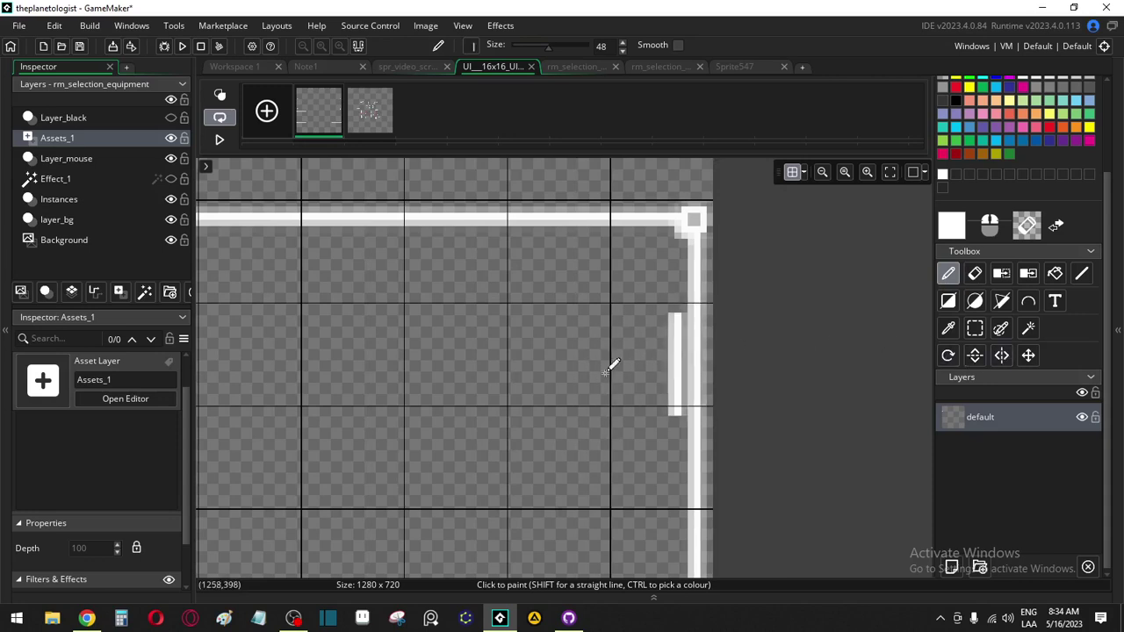
ctrl+scroll(483, 470, down, 2)
ctrl+scroll(485, 470, down, 1)
scroll(483, 448, left, 10)
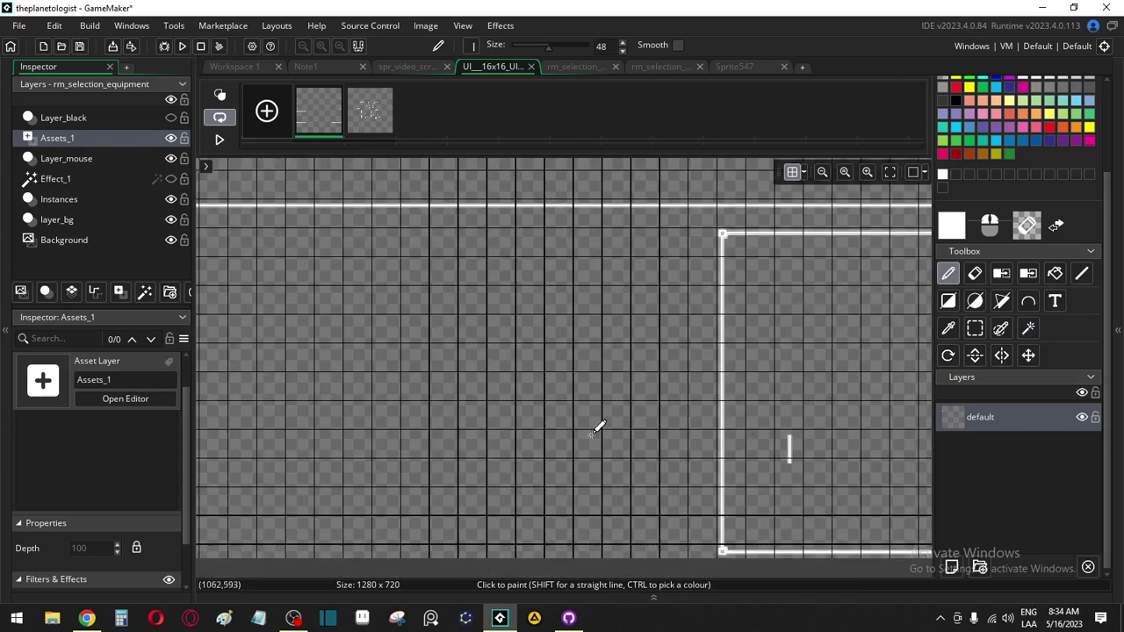
Select the top edge and corners of the lower-left small frame and move them up 32 pixels
scroll(481, 429, down, 2)
scroll(480, 429, left, 5)
click(976, 330)
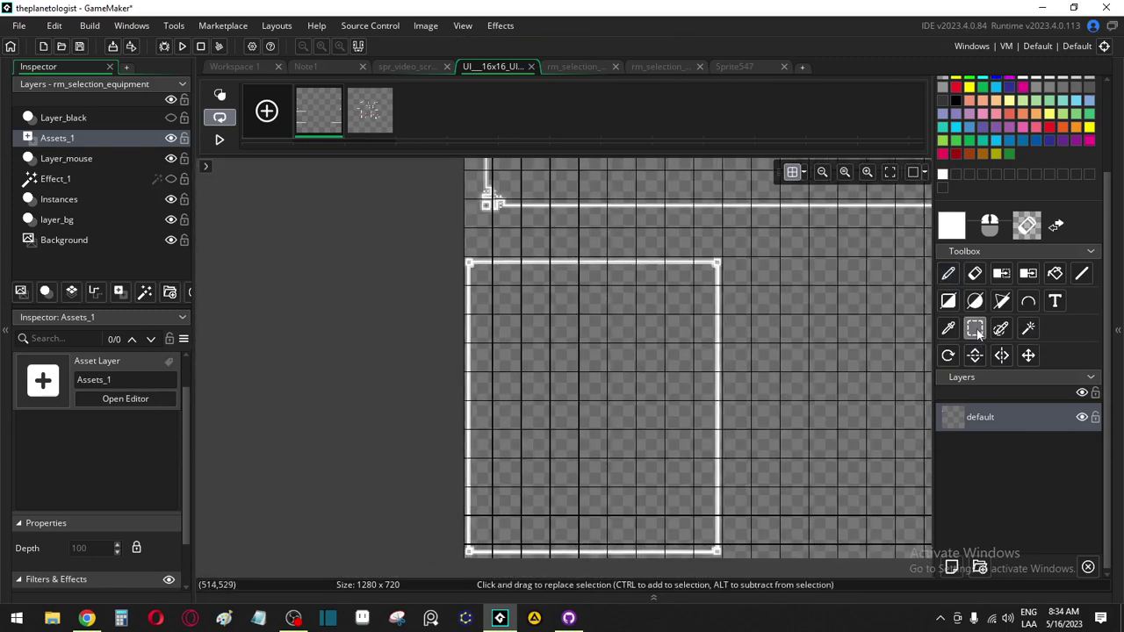
ctrl+scroll(497, 253, up, 1)
drag(369, 235, 870, 354)
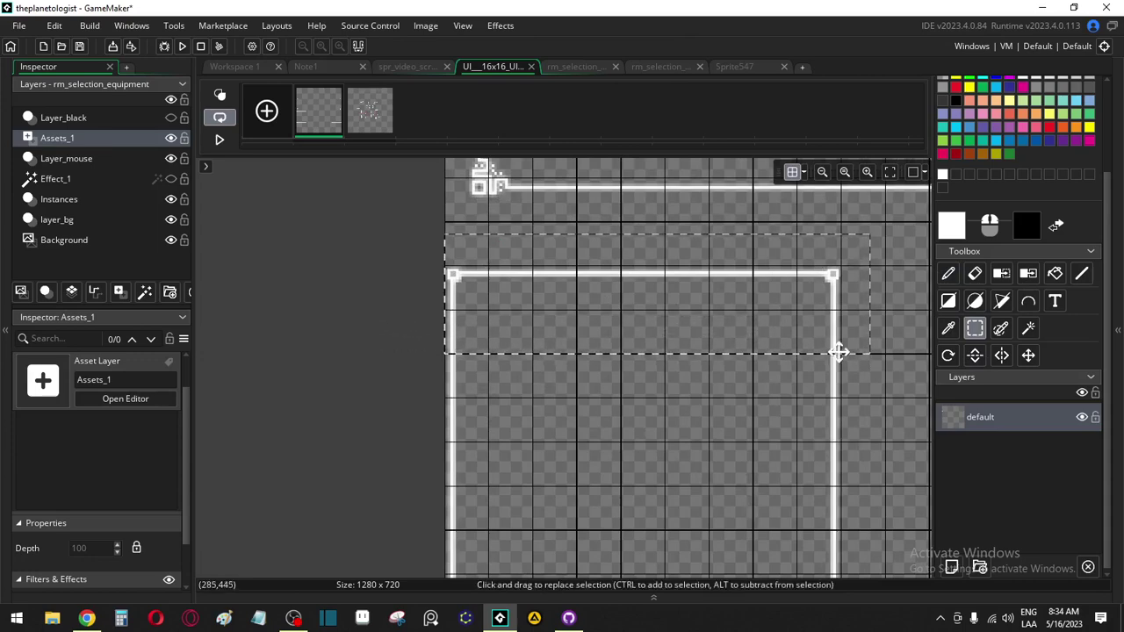
ctrl+scroll(521, 288, up, 5)
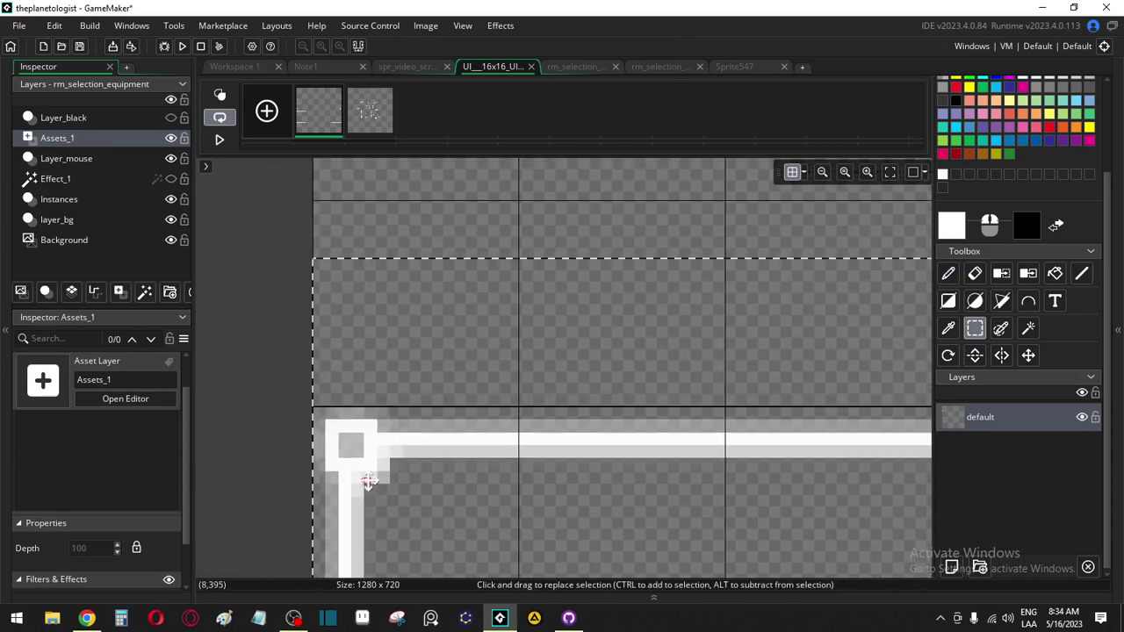
ctrl+scroll(374, 327, down, 2)
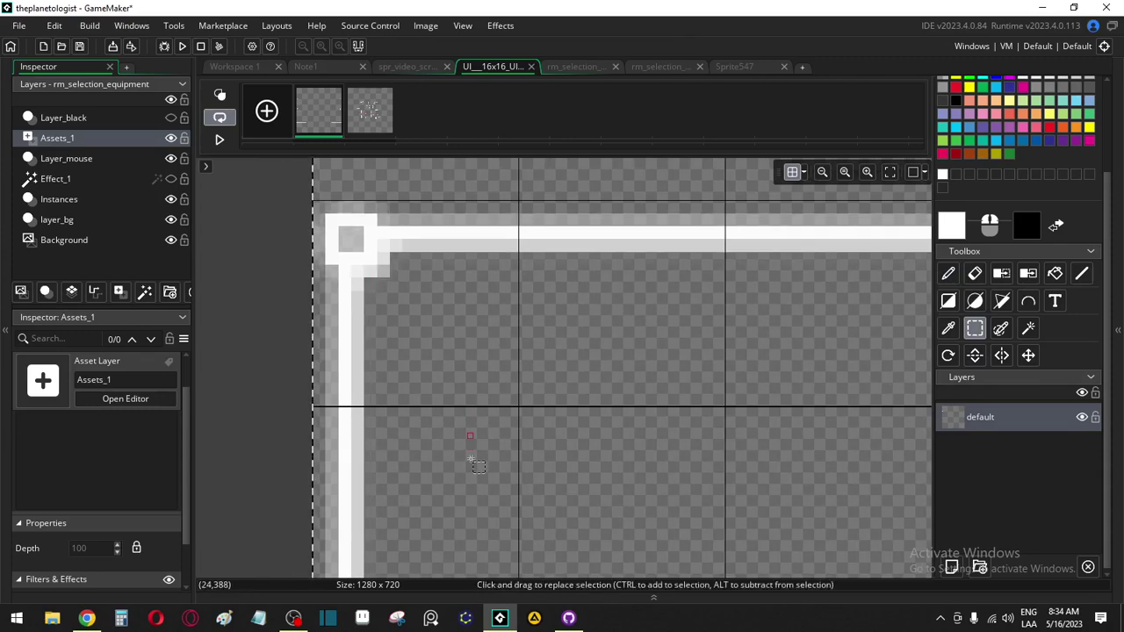
Fill the 32-pixel gap in the lower-left small frame's left edge using a brush made from the existing edge
ctrl+scroll(466, 452, down, 2)
ctrl+scroll(471, 465, down, 1)
drag(400, 340, 497, 413)
key(d)
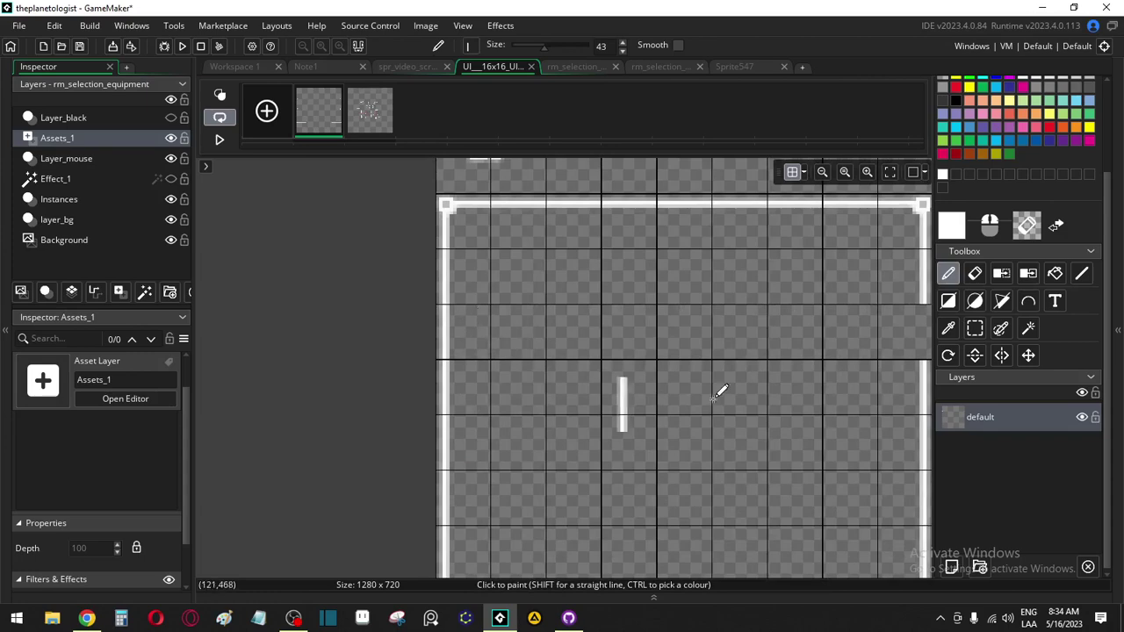
Fill the gap in the lower-left small frame's right edge with a matching edge segment and save the project
shift+scroll(718, 393, right, 4)
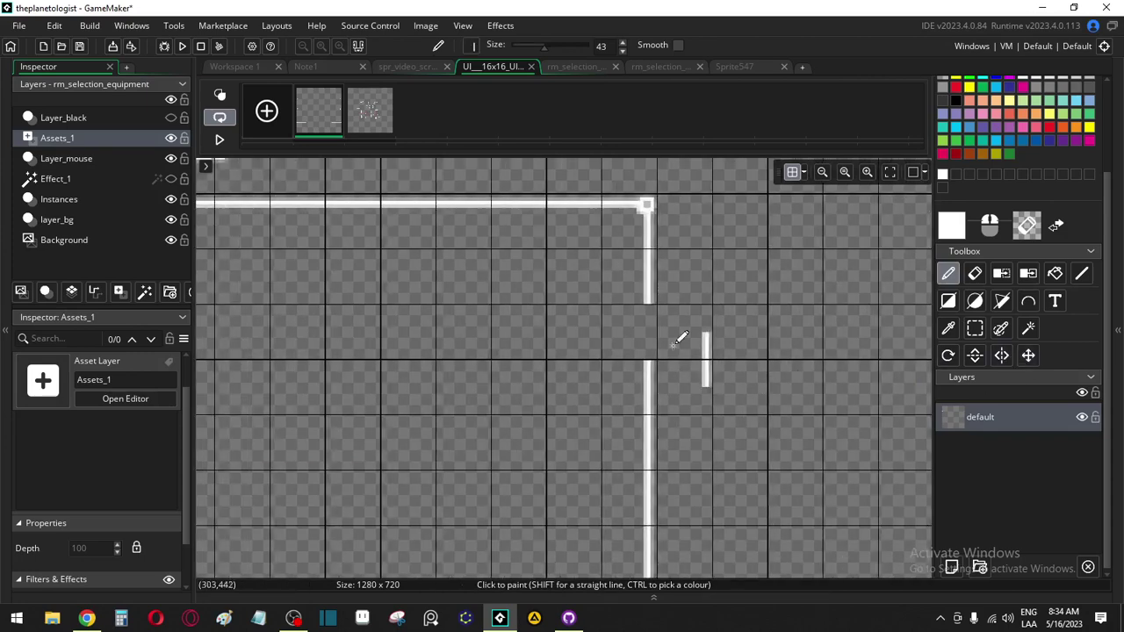
ctrl+scroll(650, 309, up, 5)
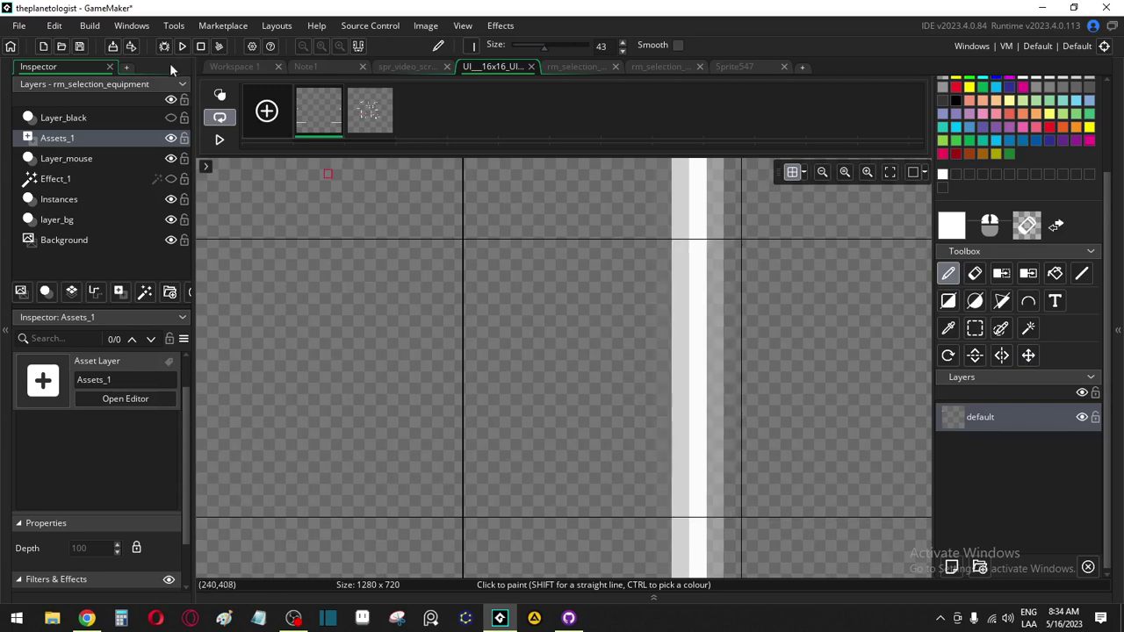
click(79, 49)
Clear a 32-pixel-wide section from the top and bottom edges of the lower-left small frame, one grid cell in from its left side
scroll(389, 381, up, 3)
scroll(384, 385, down, 5)
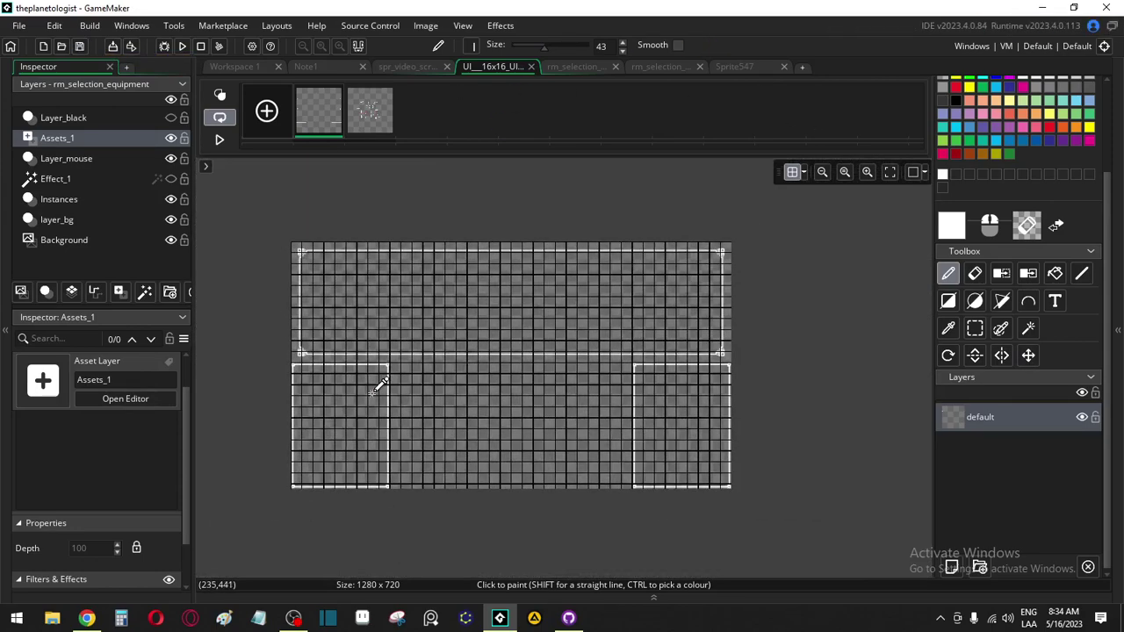
scroll(373, 391, up, 3)
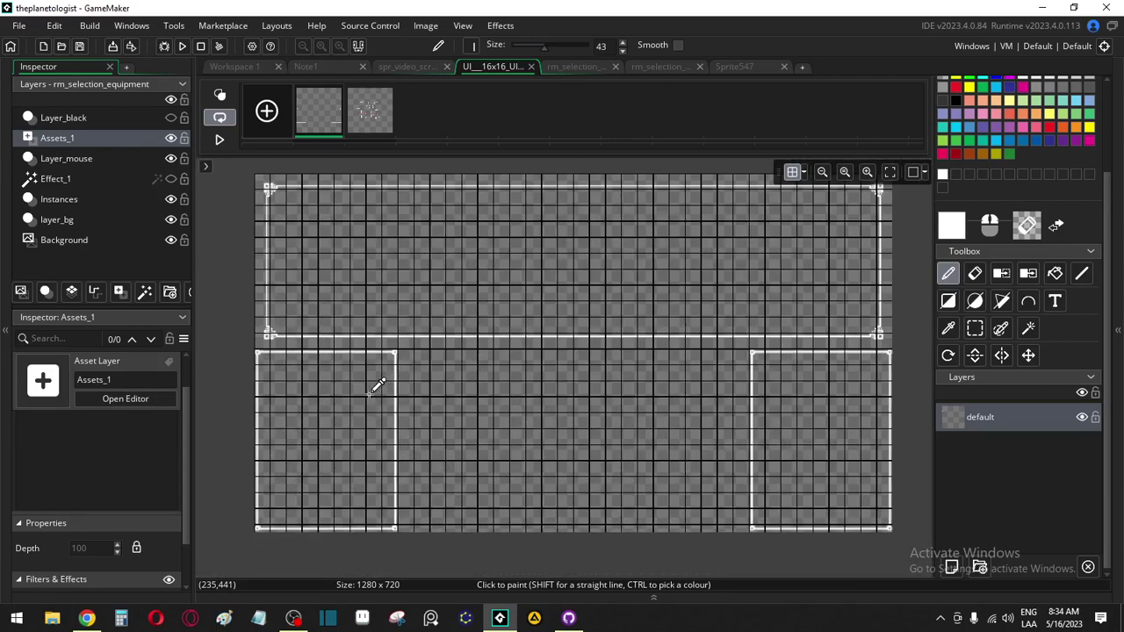
scroll(300, 404, up, 1)
middle_drag(311, 396, 474, 227)
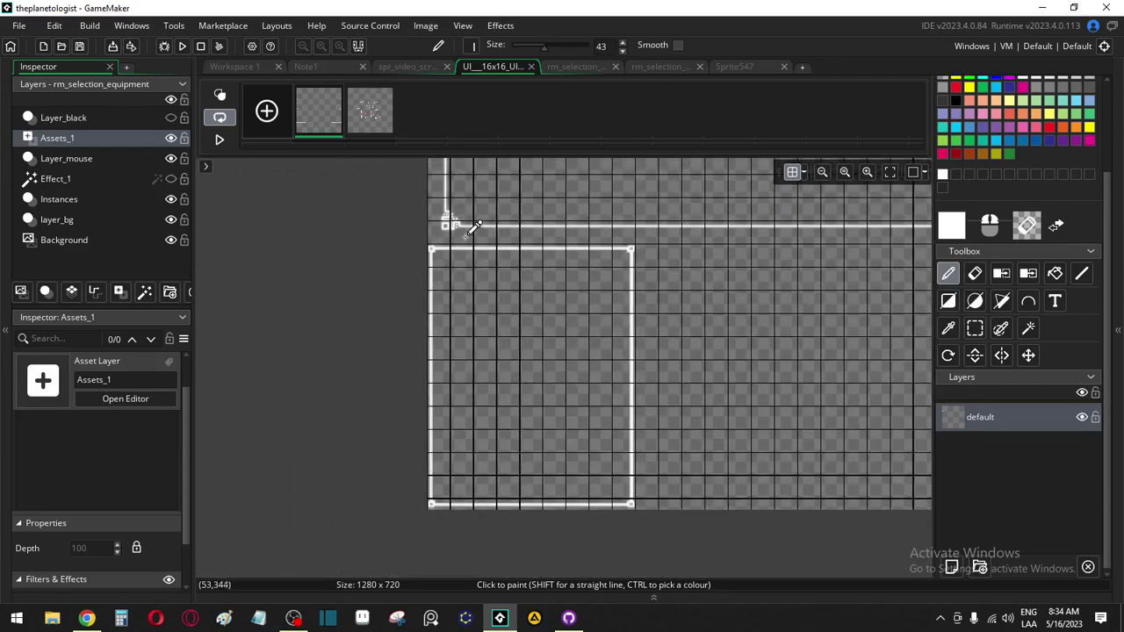
scroll(474, 226, up, 2)
key(s)
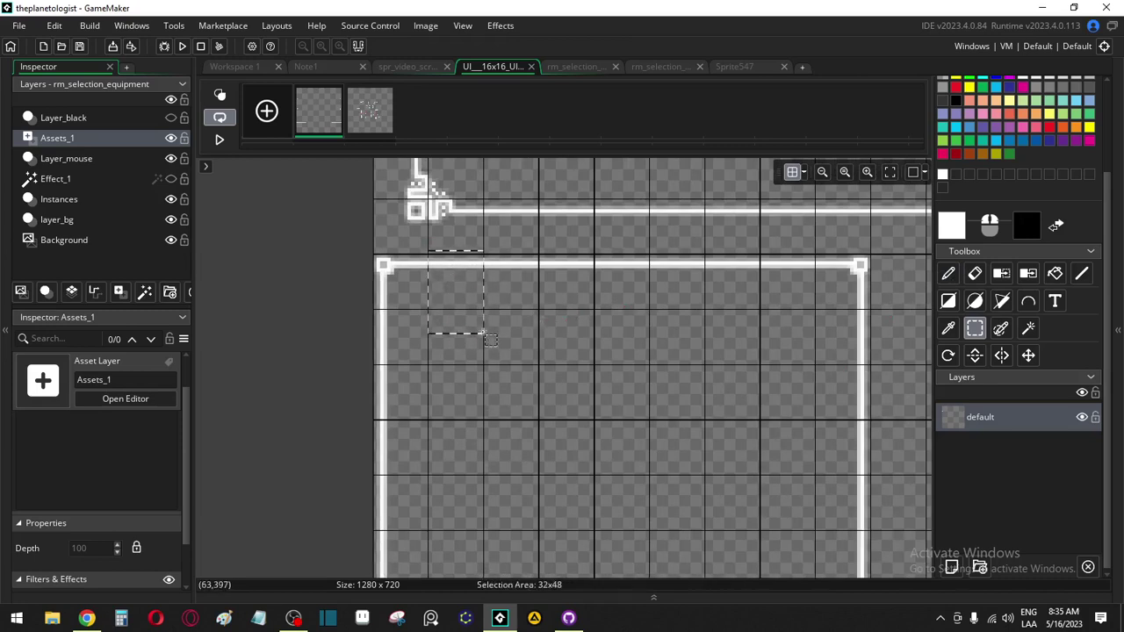
drag(490, 340, 483, 331)
scroll(424, 380, down, 5)
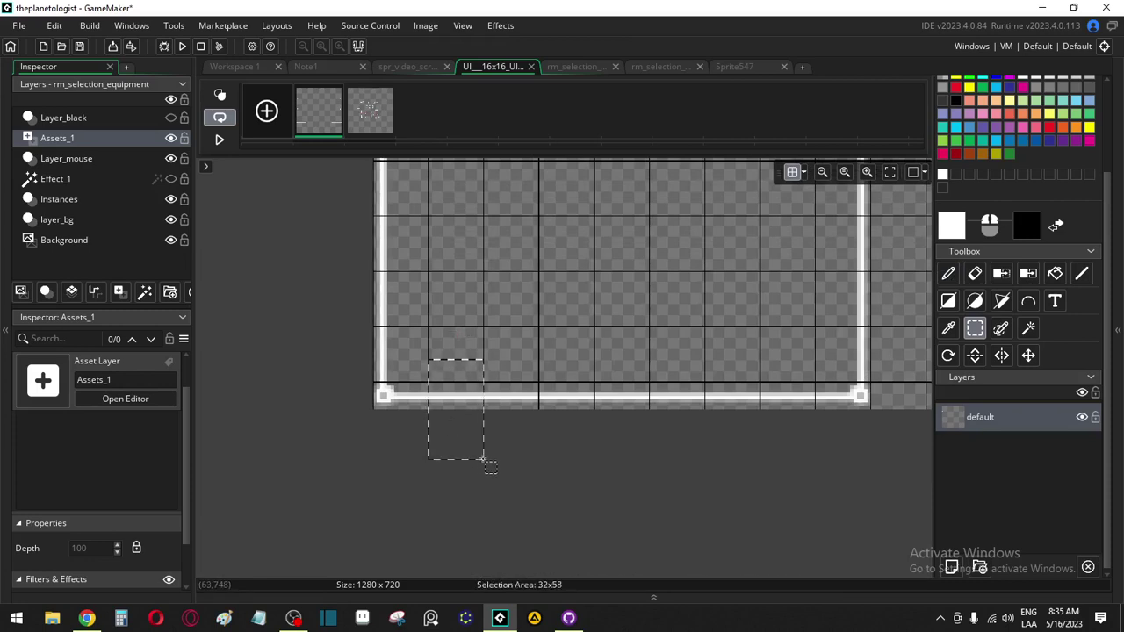
Select the left side of the lower-left small frame and move it right 32 pixels to close the gap
drag(482, 458, 326, 341)
scroll(308, 261, up, 6)
ctrl+scroll(414, 276, up, 4)
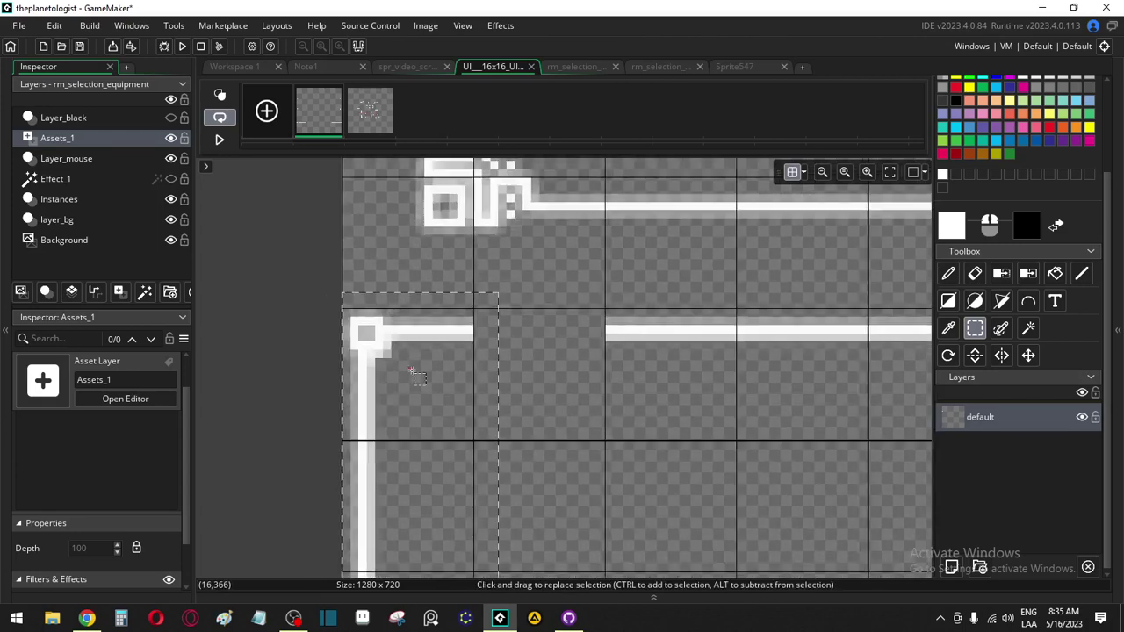
drag(603, 338, 623, 326)
ctrl+scroll(619, 333, down, 2)
ctrl+scroll(607, 351, down, 2)
Clear a 32-pixel-wide column through the top and bottom edges of the lower-right small frame near its right side
scroll(623, 396, right, 10)
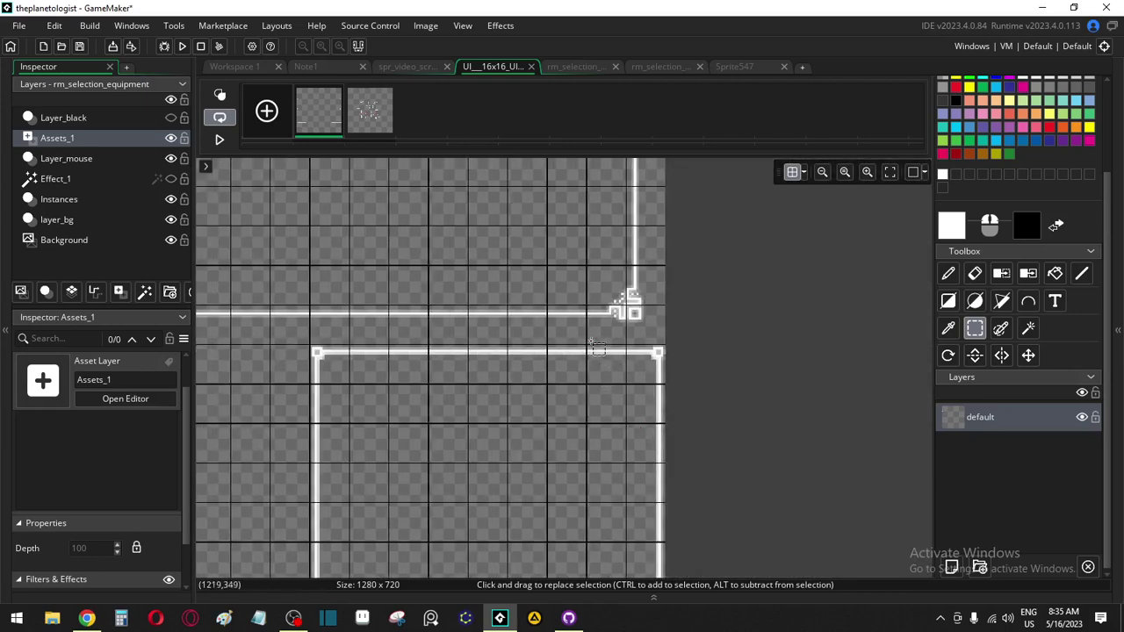
ctrl+scroll(591, 341, up, 5)
drag(583, 332, 745, 531)
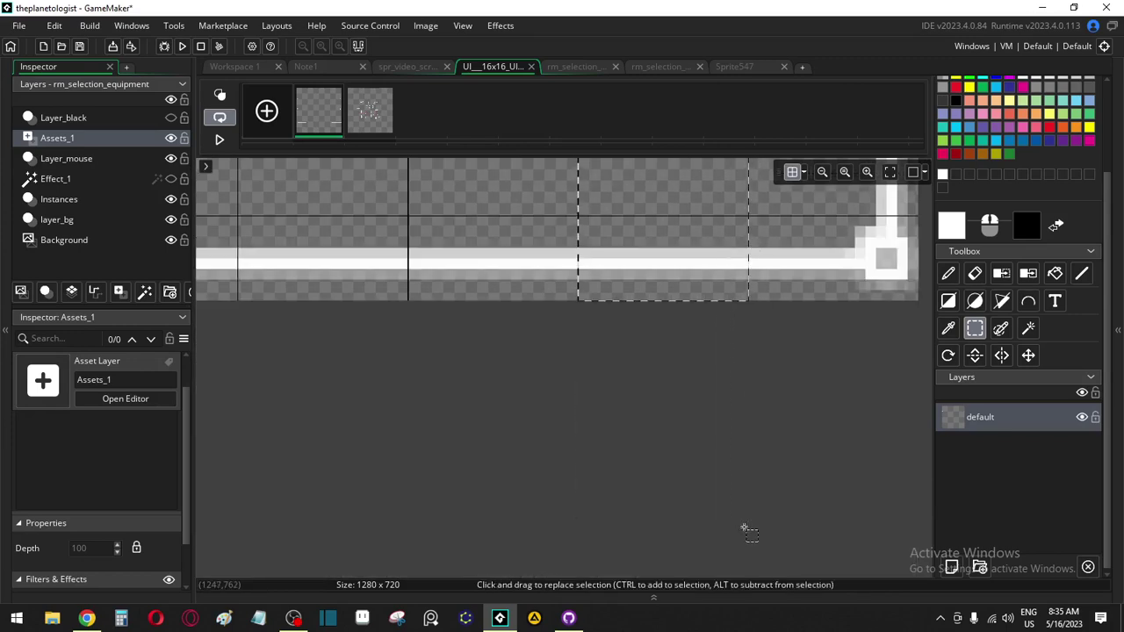
click(804, 443)
Select the right side of the lower-right small frame and move it left 32 pixels to rejoin the edges
drag(715, 430, 926, 318)
drag(824, 376, 654, 378)
click(251, 174)
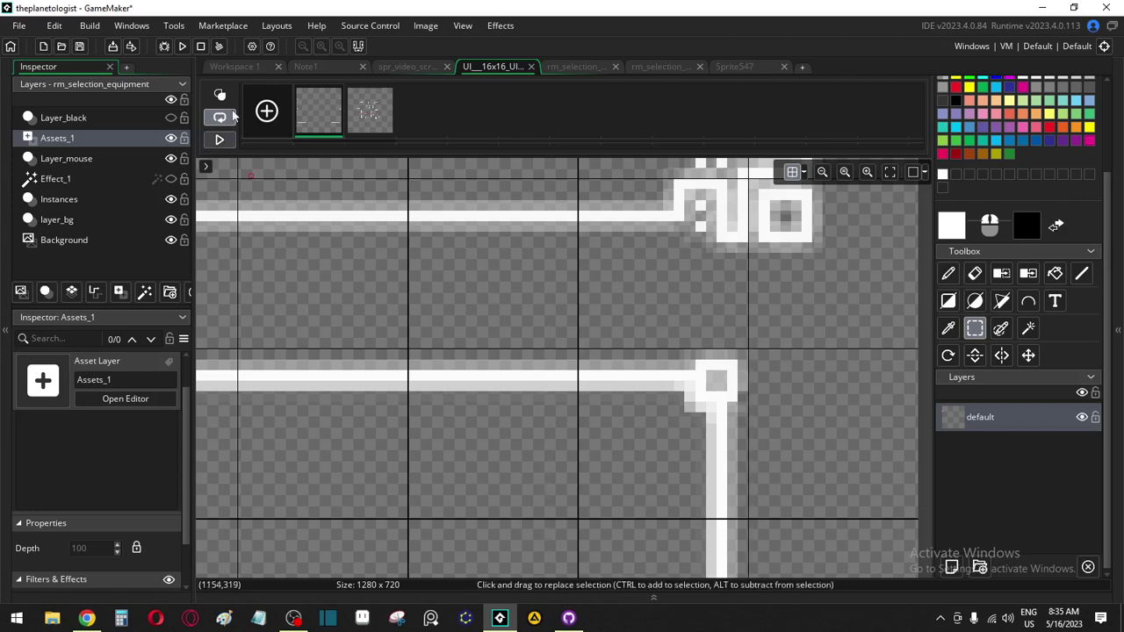
Check the frame layout in the equipment selection room, then the video title sprite and the scroll ornament sprite
click(657, 66)
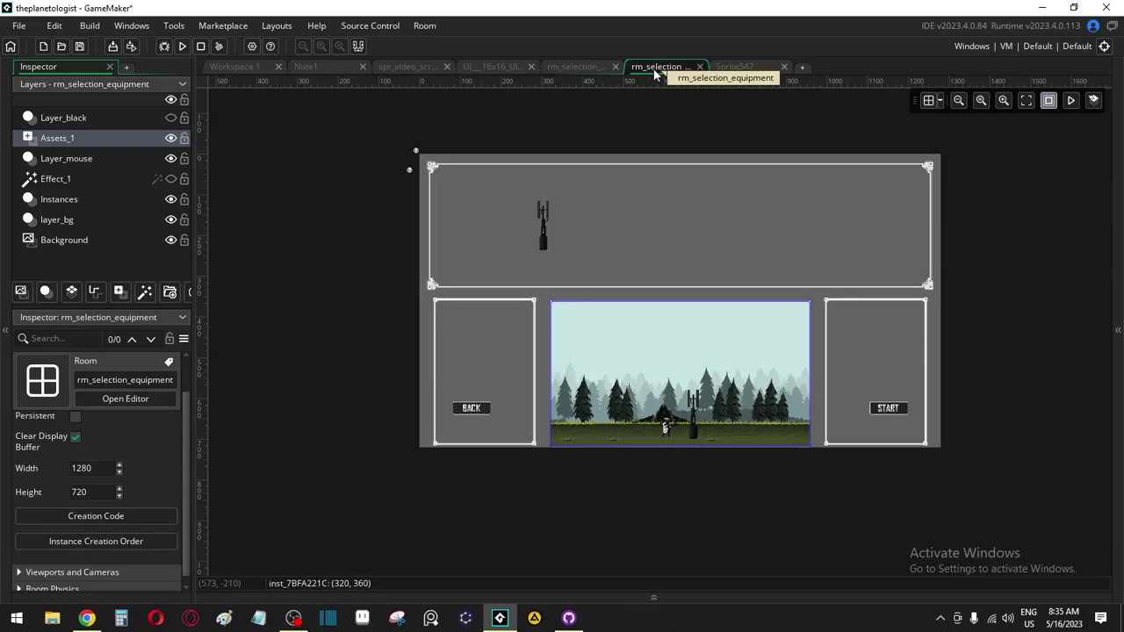
click(312, 68)
click(388, 66)
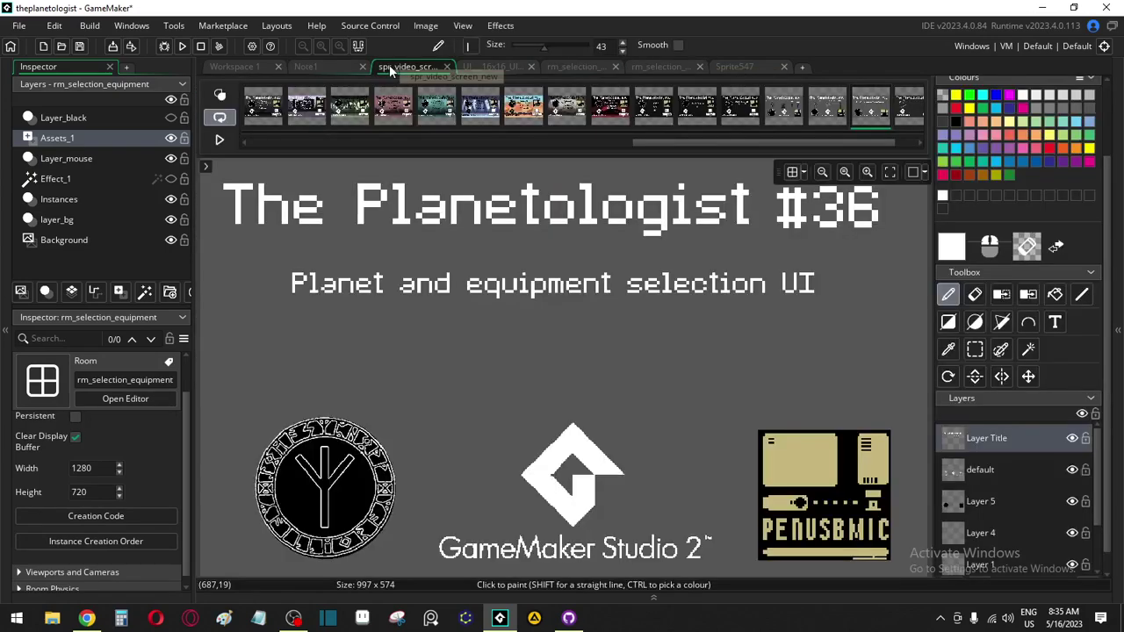
click(510, 70)
click(738, 67)
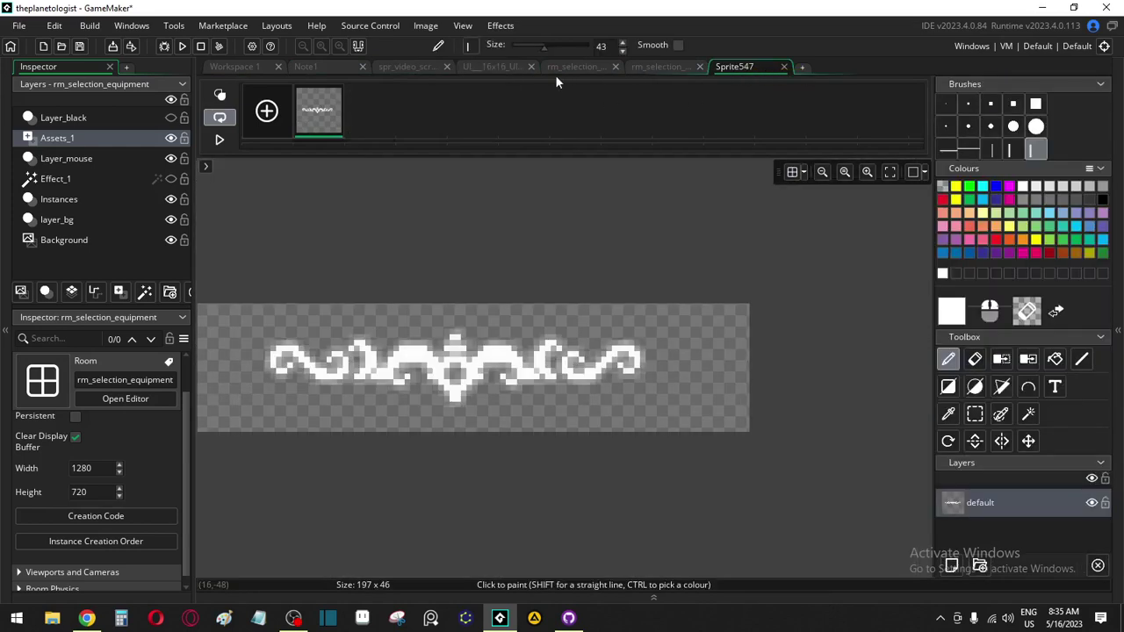
In the UI frame sprite, clear a 32-pixel-high band from the side edges of both lower small frames near the bottom
click(496, 70)
scroll(437, 340, down, 8)
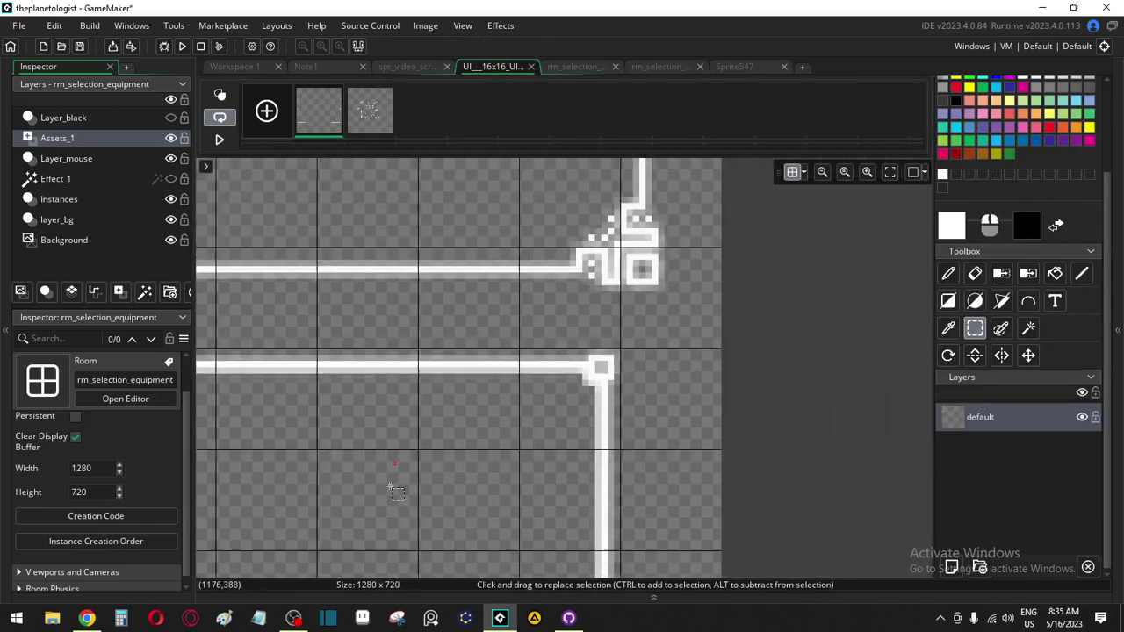
middle_drag(533, 366, 722, 239)
scroll(427, 426, left, 10)
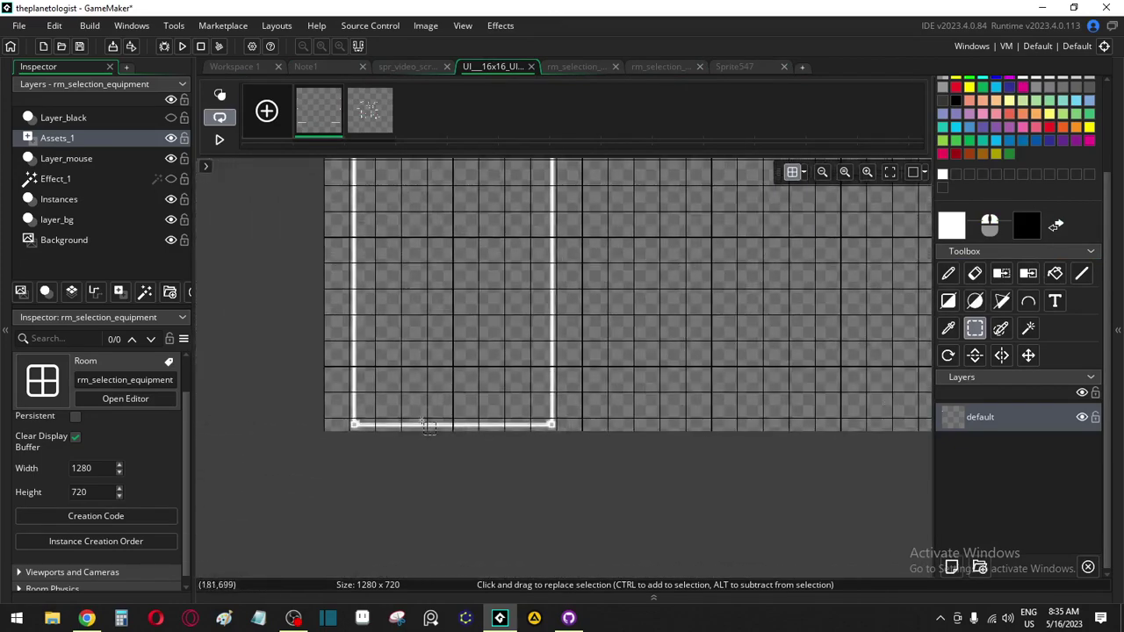
scroll(330, 416, up, 3)
scroll(326, 414, up, 2)
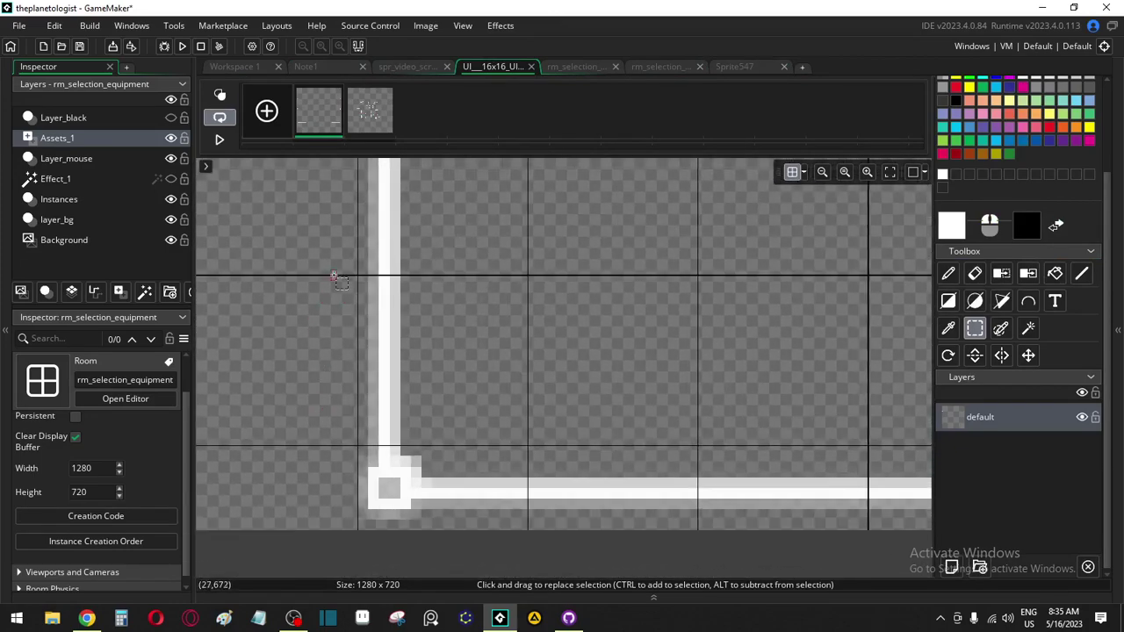
scroll(326, 274, down, 3)
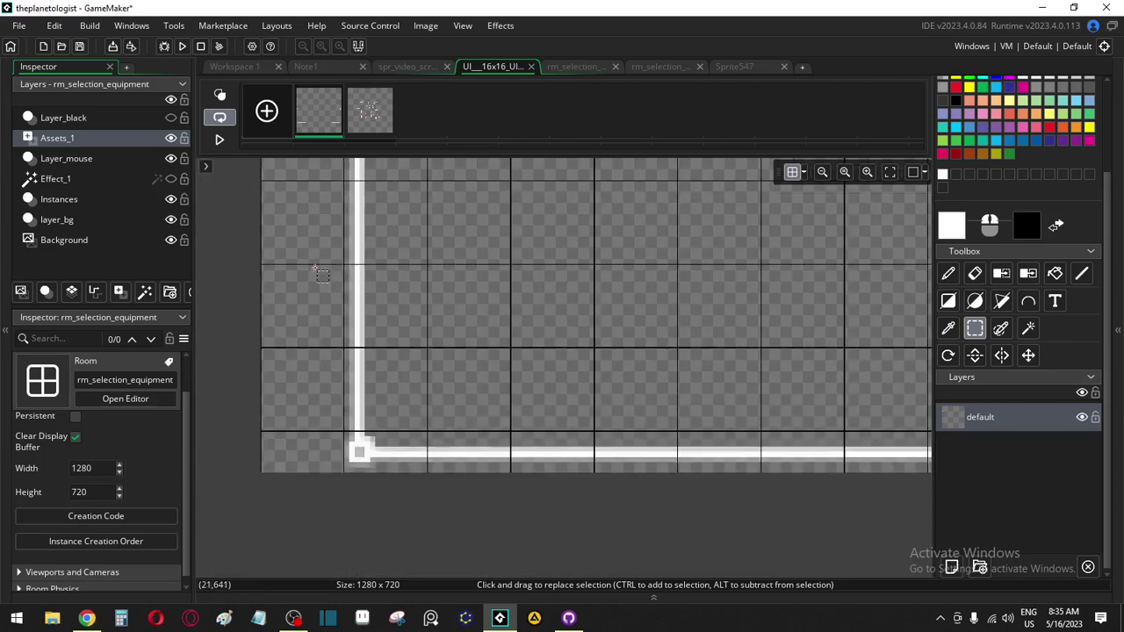
drag(312, 267, 367, 313)
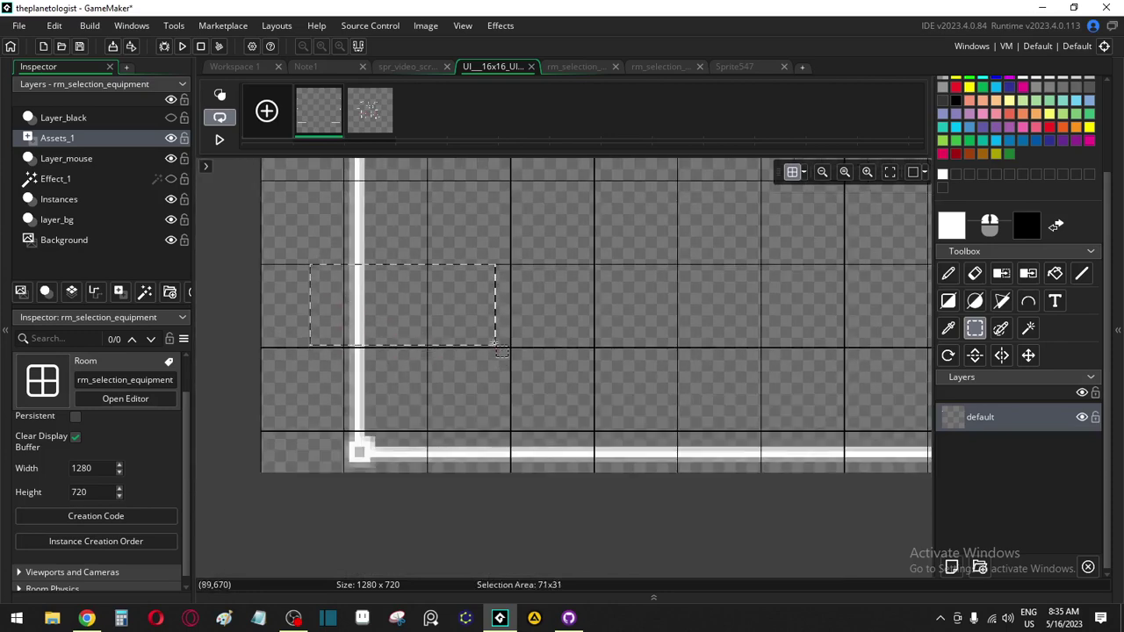
scroll(497, 350, right, 6)
drag(497, 349, 497, 349)
scroll(497, 350, right, 5)
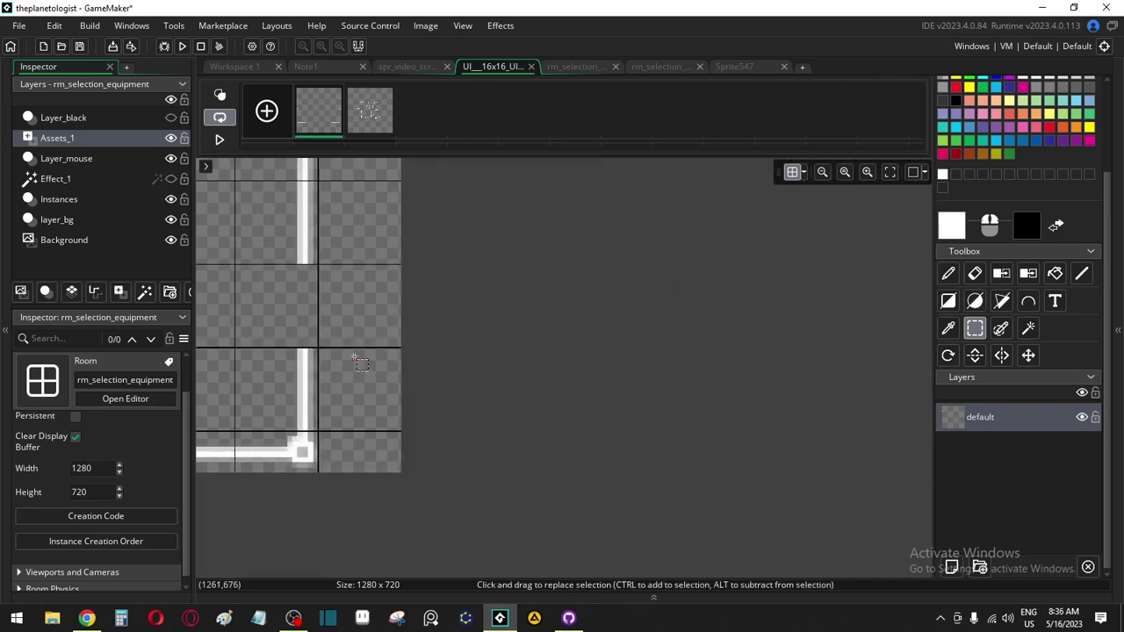
Select the bottom edges of both lower small frames and move them up 32 pixels to rejoin their sides
drag(194, 504, 194, 508)
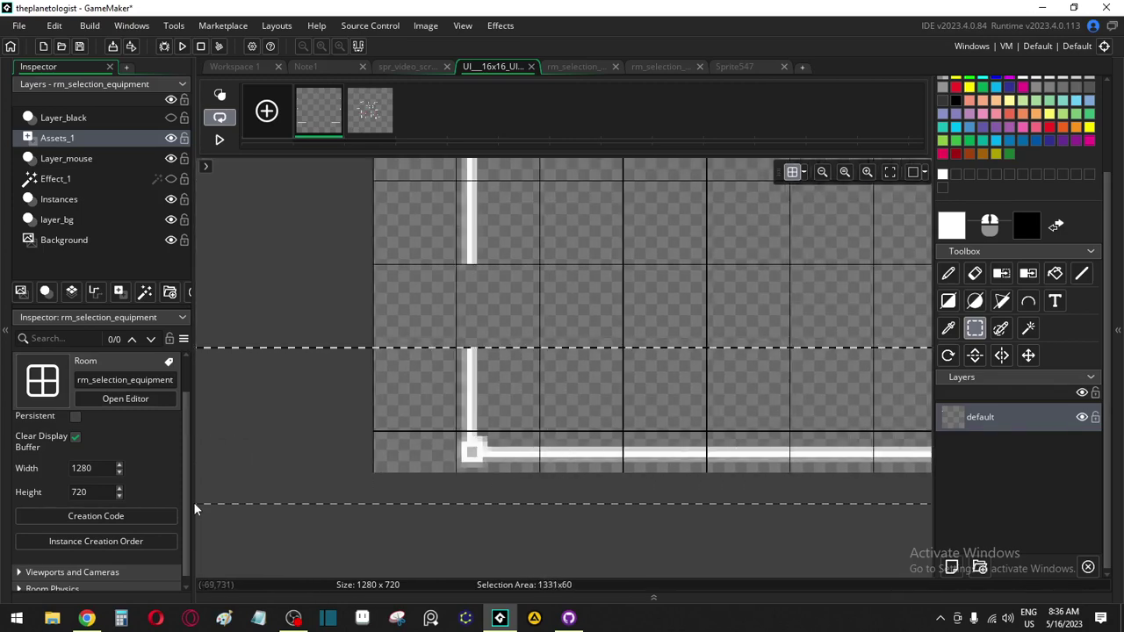
scroll(514, 360, up, 3)
drag(514, 360, 506, 419)
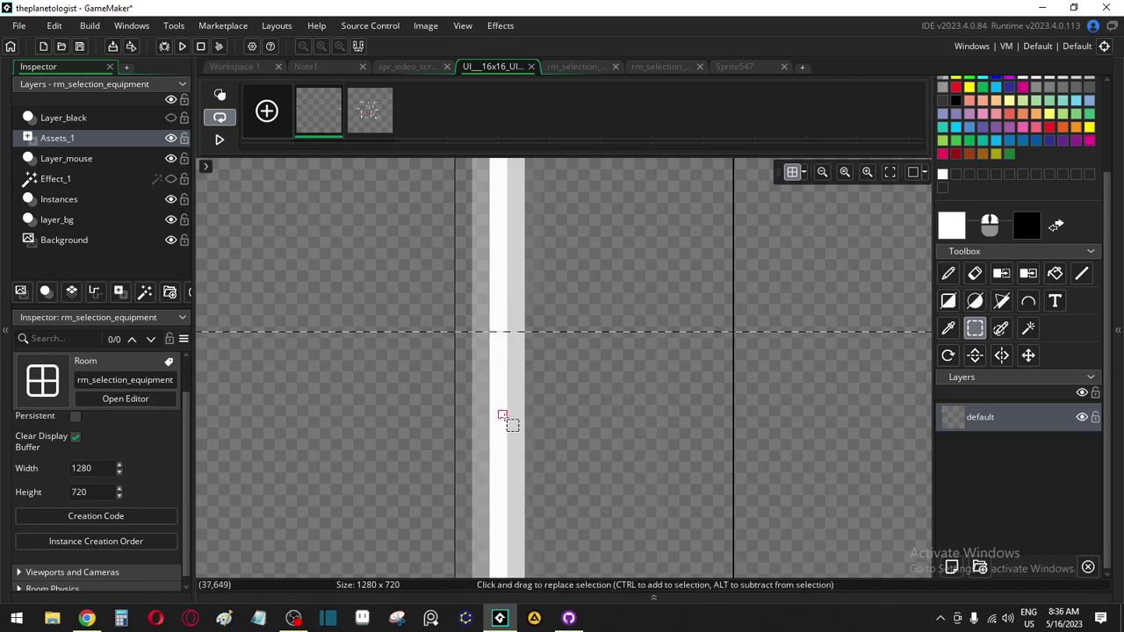
scroll(529, 466, down, 3)
scroll(716, 397, down, 4)
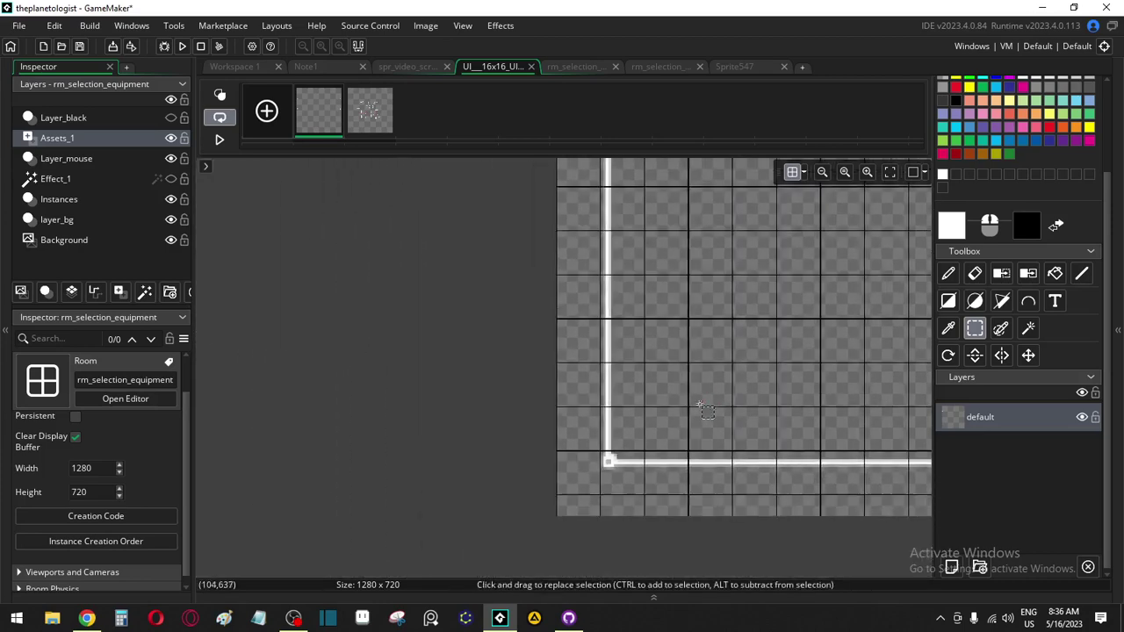
Examine the scroll ornaments and frame styles in the sprite's second frame, comparing them with the frame layout in the first
click(375, 125)
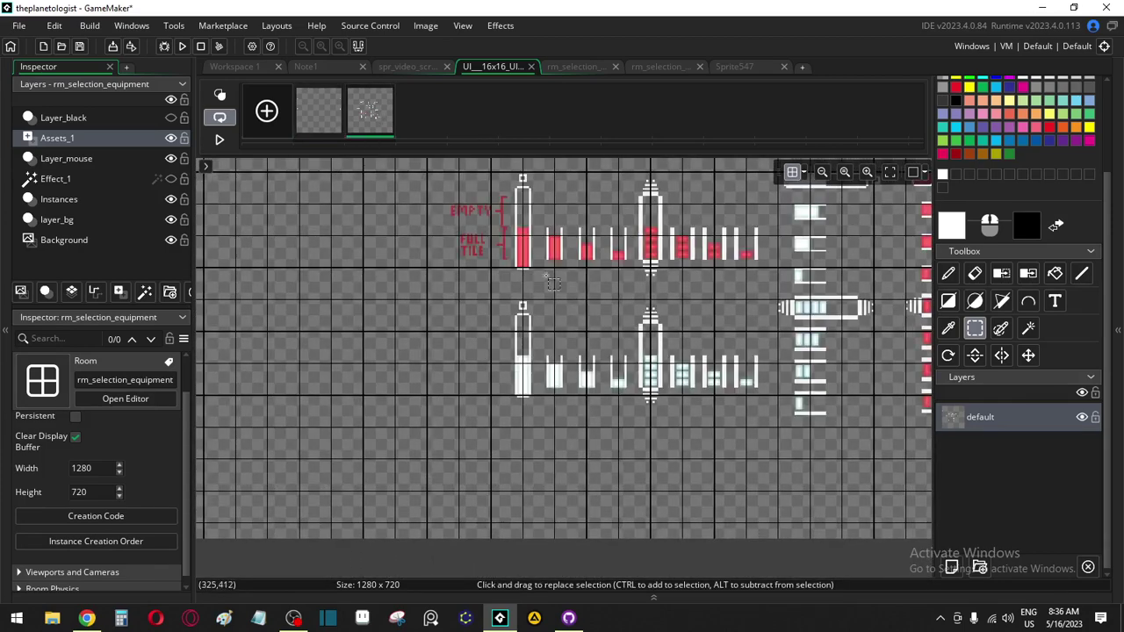
middle_drag(777, 296, 453, 507)
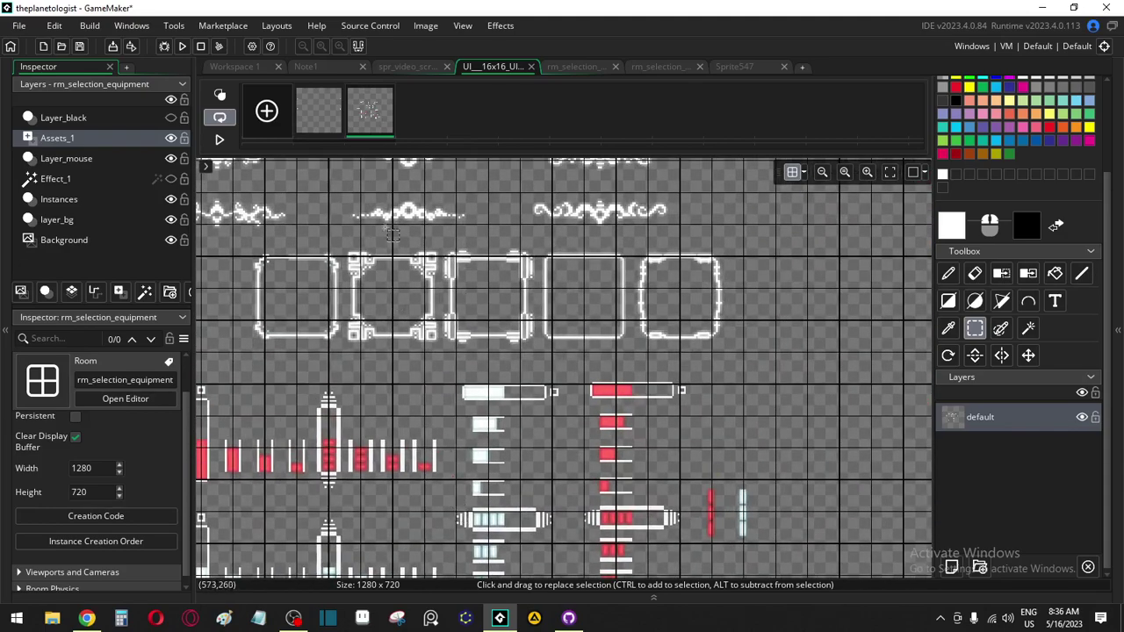
click(319, 110)
scroll(632, 301, down, 4)
scroll(633, 302, up, 2)
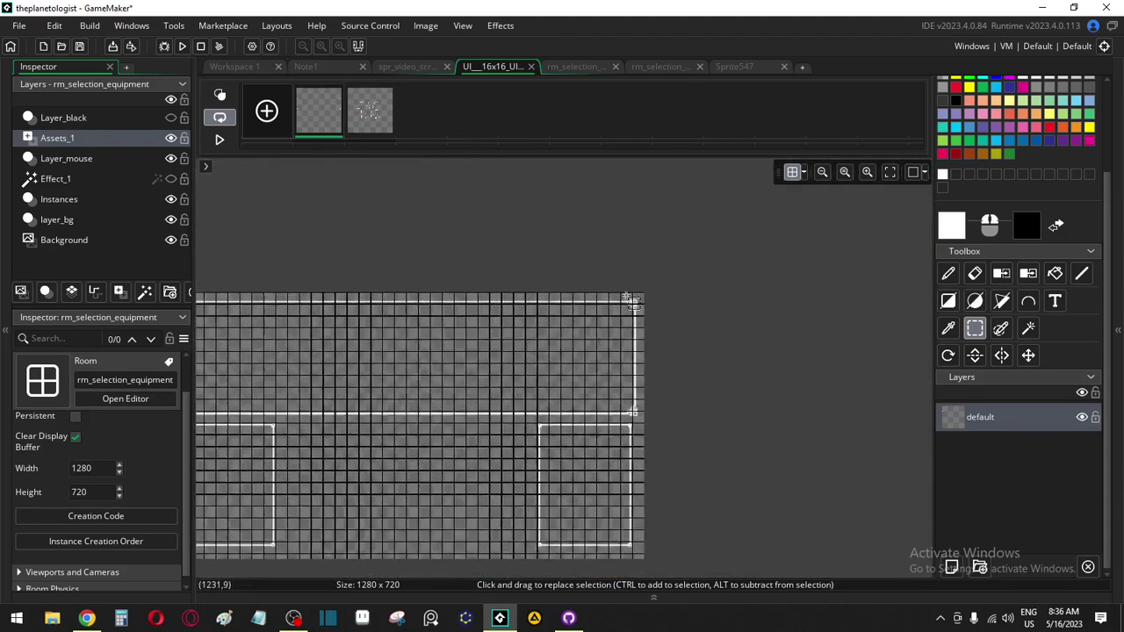
scroll(633, 301, up, 3)
click(368, 120)
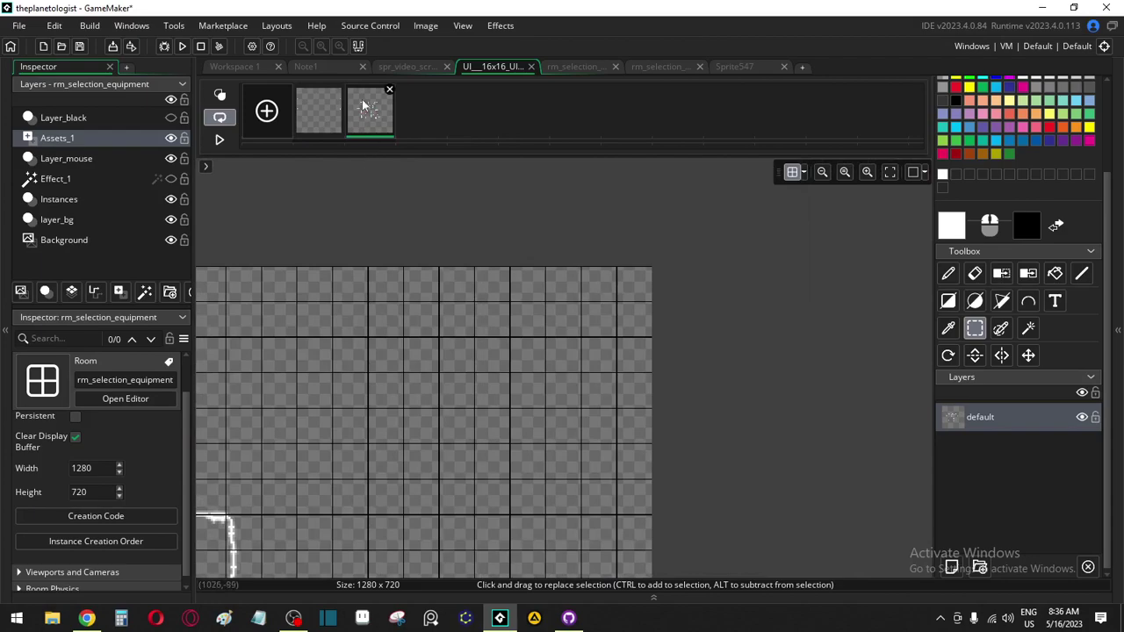
middle_drag(303, 436, 709, 272)
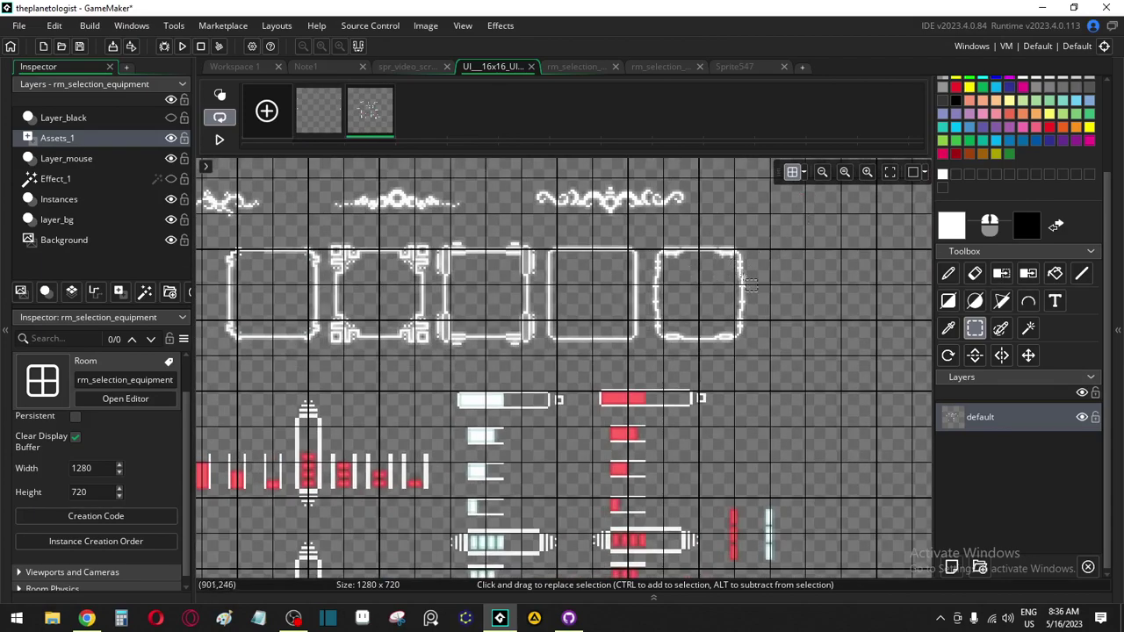
scroll(770, 262, up, 3)
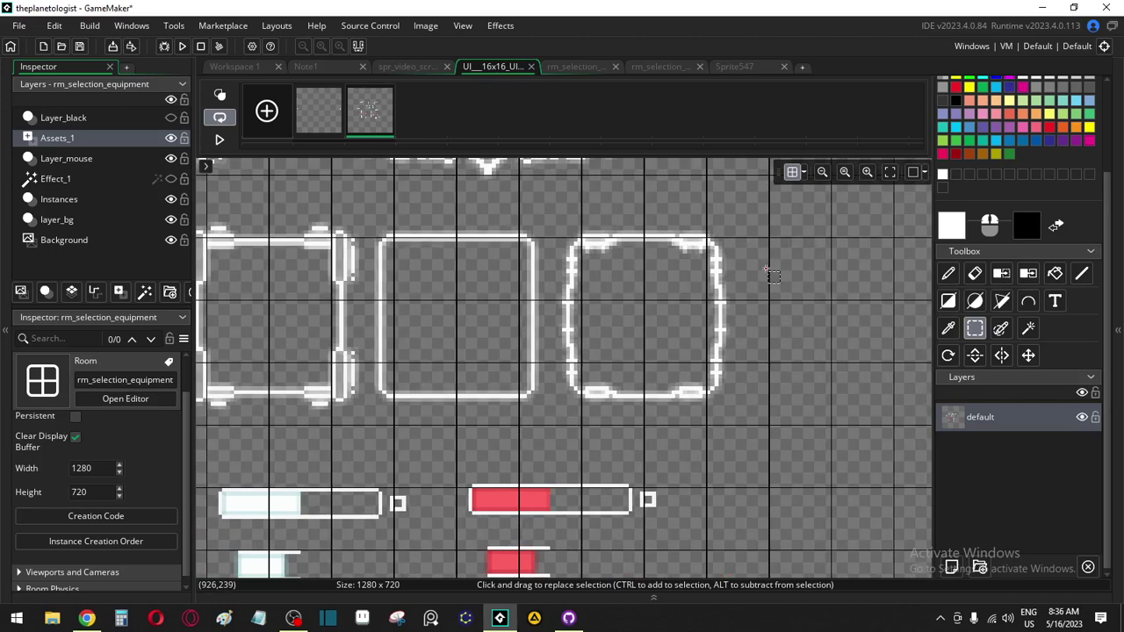
middle_drag(413, 390, 736, 370)
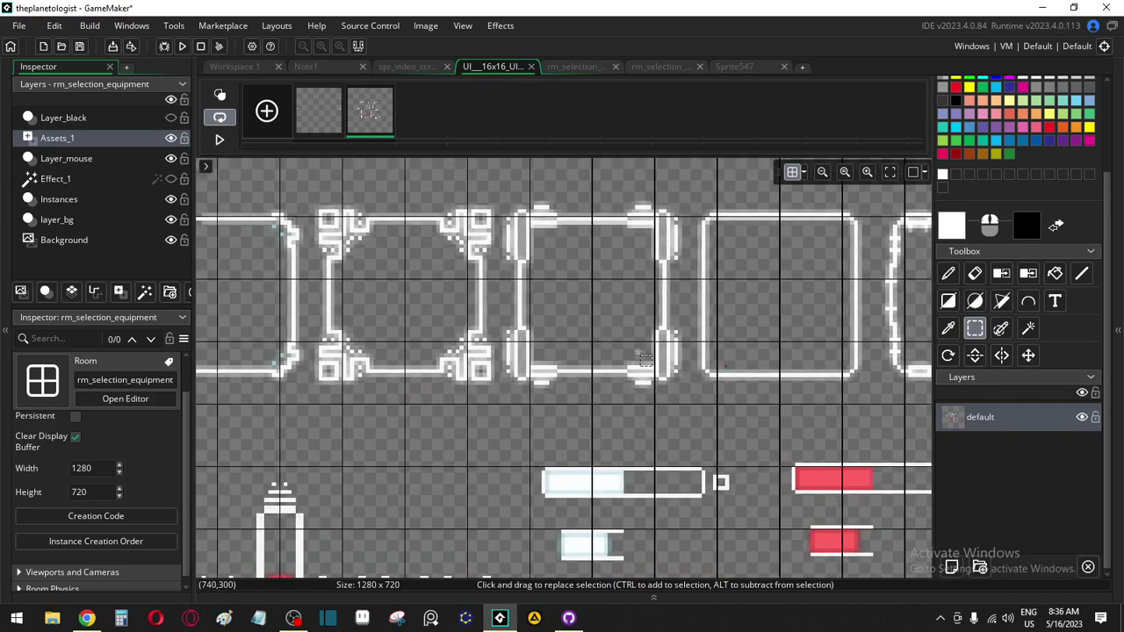
In the sprite's second frame, select the border with clamp-shaped corners and make it a custom brush
mouse_move(501, 182)
mouse_down()
mouse_move(576, 263)
mouse_move(707, 342)
mouse_move(691, 404)
mouse_up()
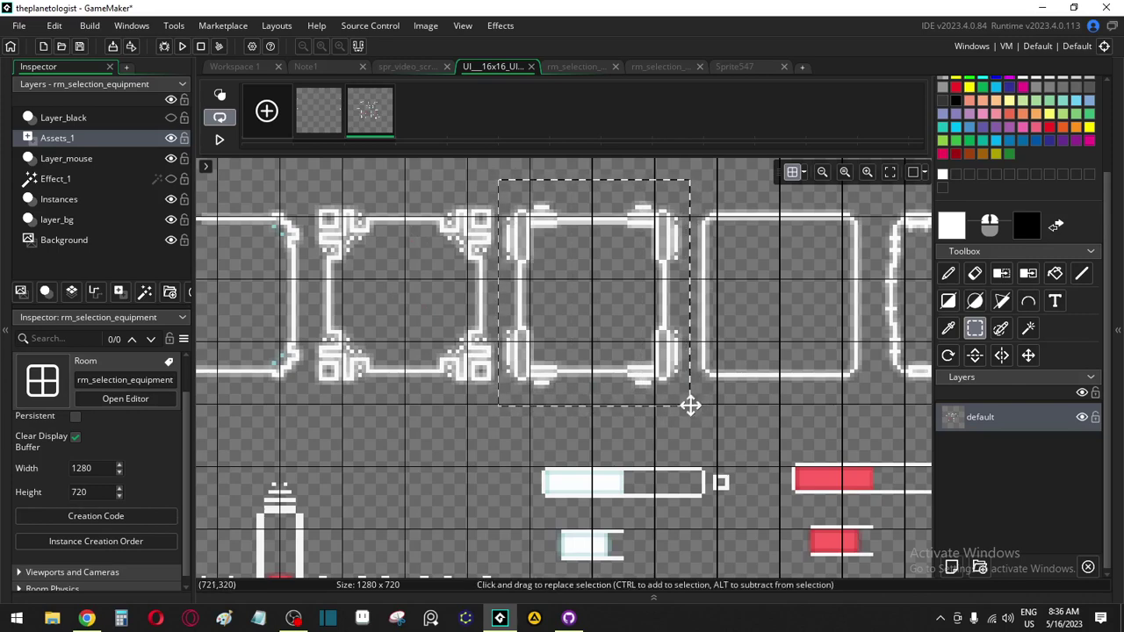
key(ctrl+b)
ctrl+scroll(294, 470, down, 2)
ctrl+scroll(294, 474, up, 5)
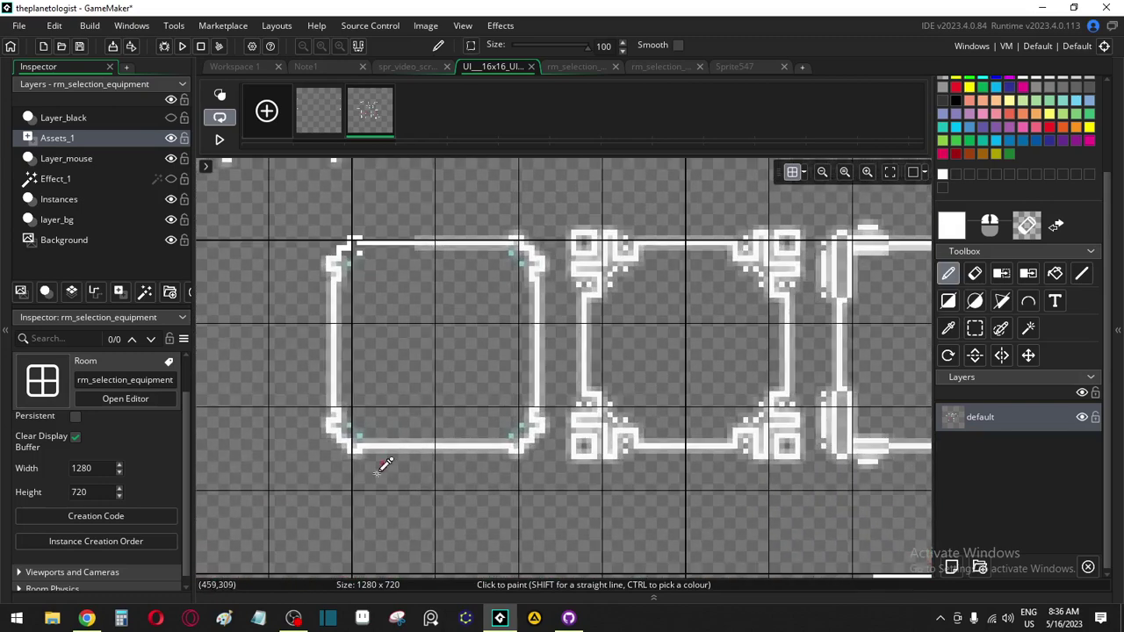
middle_drag(376, 471, 691, 401)
ctrl+scroll(780, 434, down, 1)
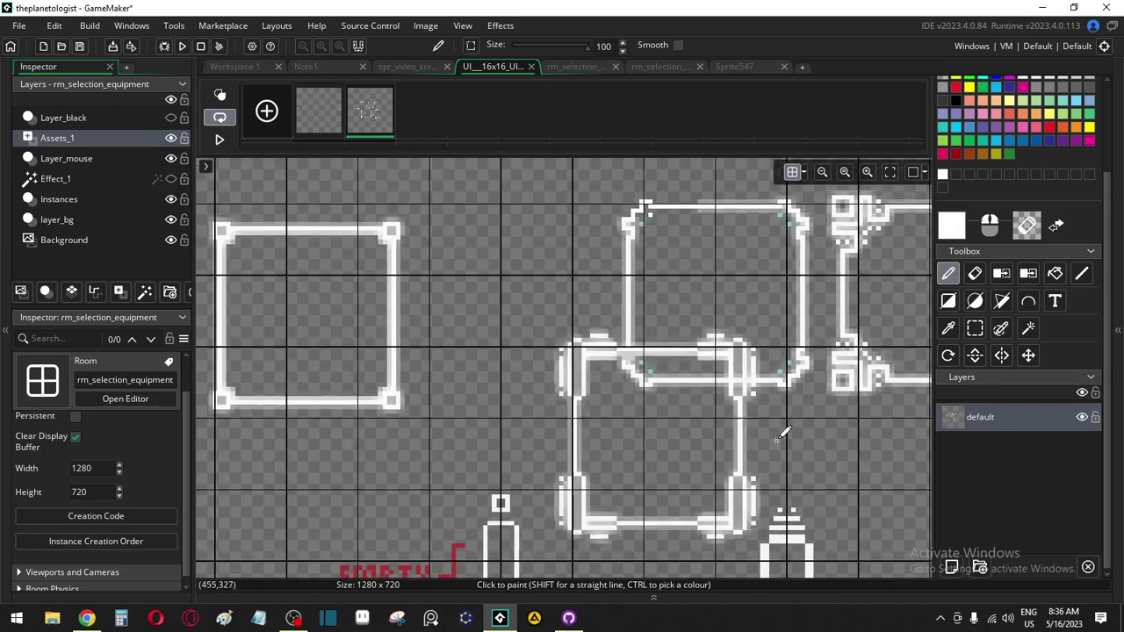
Select the small border with notched rounded corners in the second frame and make it a custom brush
click(975, 328)
mouse_move(639, 268)
middle_down()
mouse_move(527, 313)
mouse_move(419, 325)
middle_up()
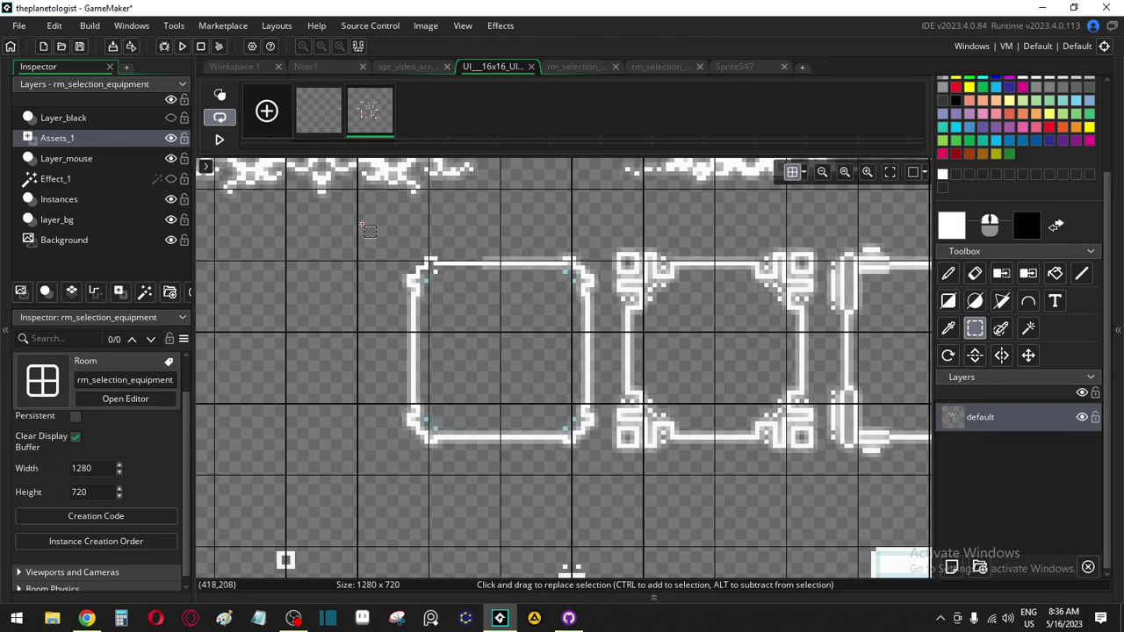
drag(362, 225, 603, 482)
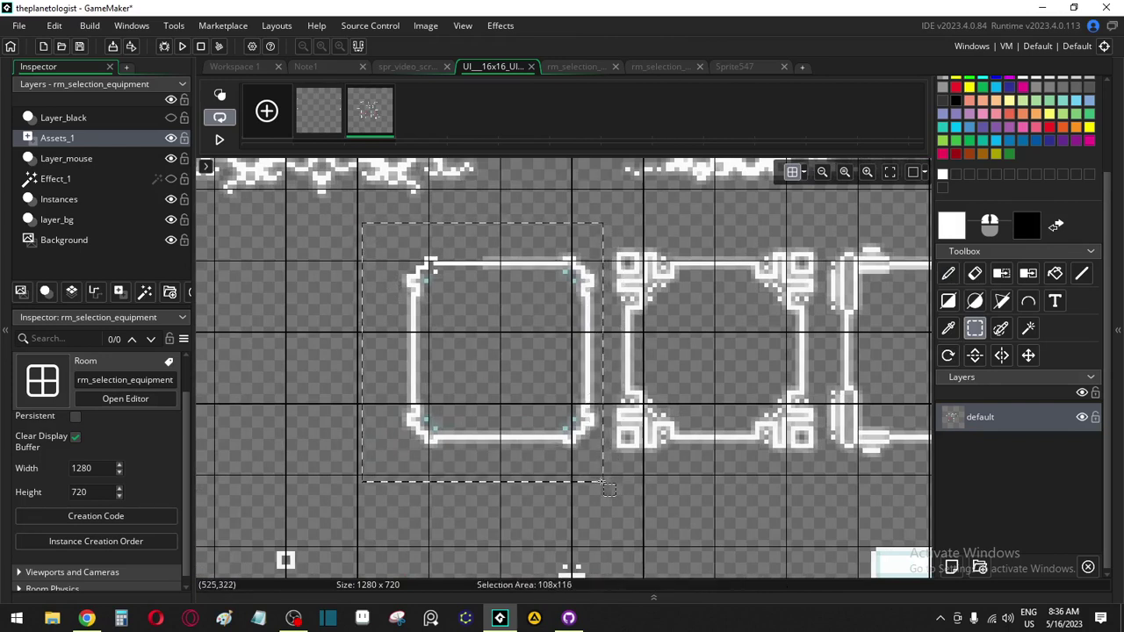
key(ctrl+b)
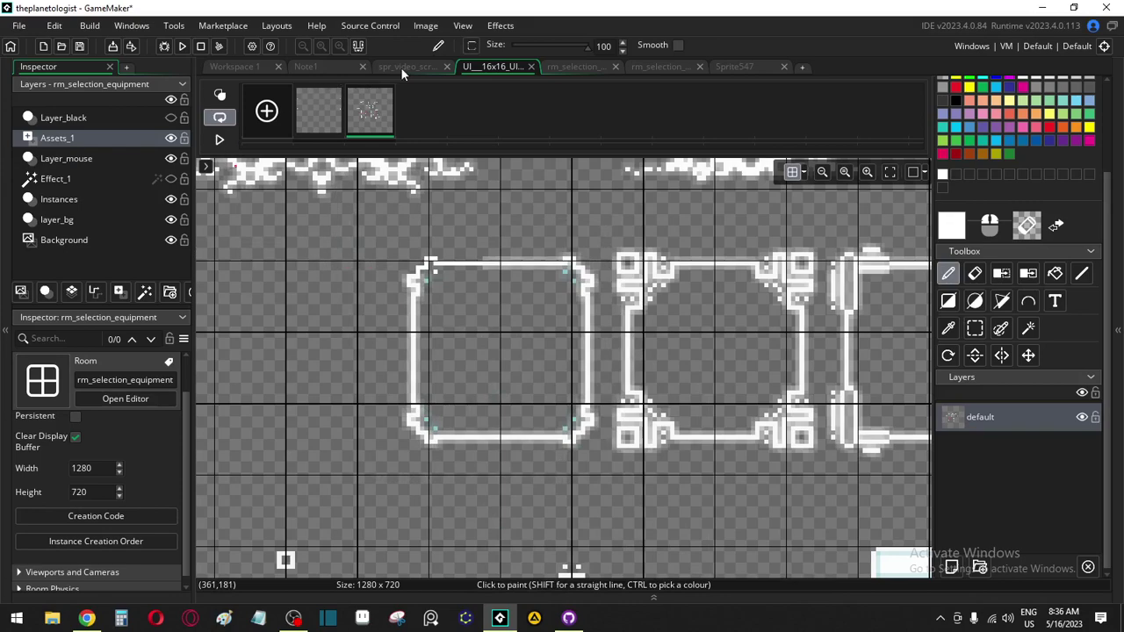
Stamp the notched-corner border in the sprite's first frame, just right of the lower left frame and below the large frame
click(299, 123)
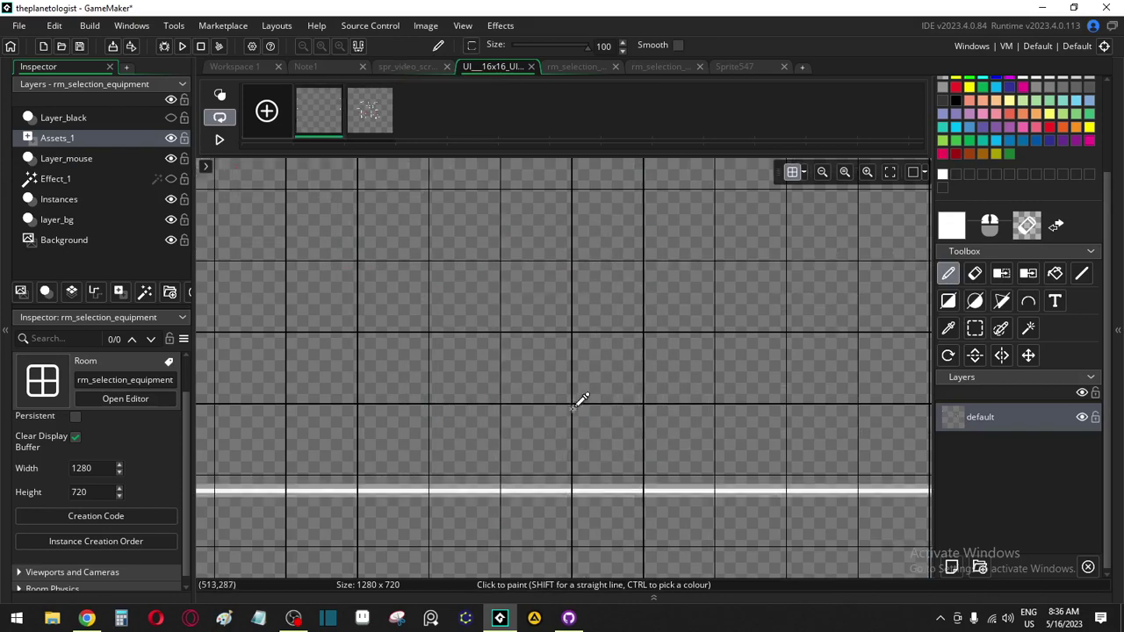
scroll(574, 437, down, 5)
scroll(464, 484, up, 5)
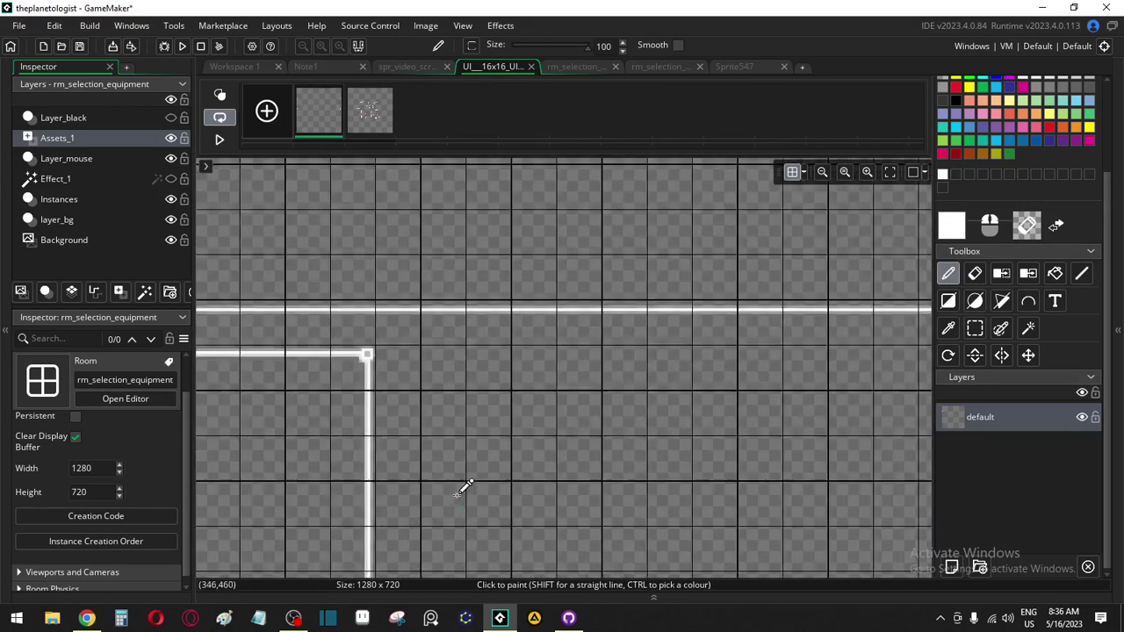
middle_drag(498, 353, 525, 398)
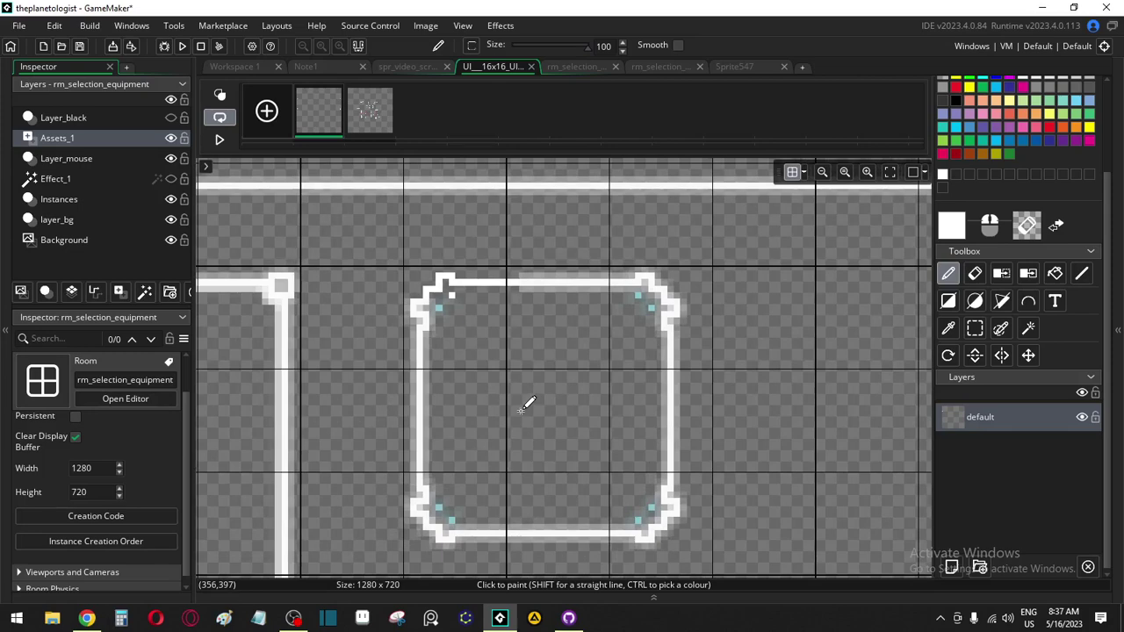
scroll(525, 404, down, 5)
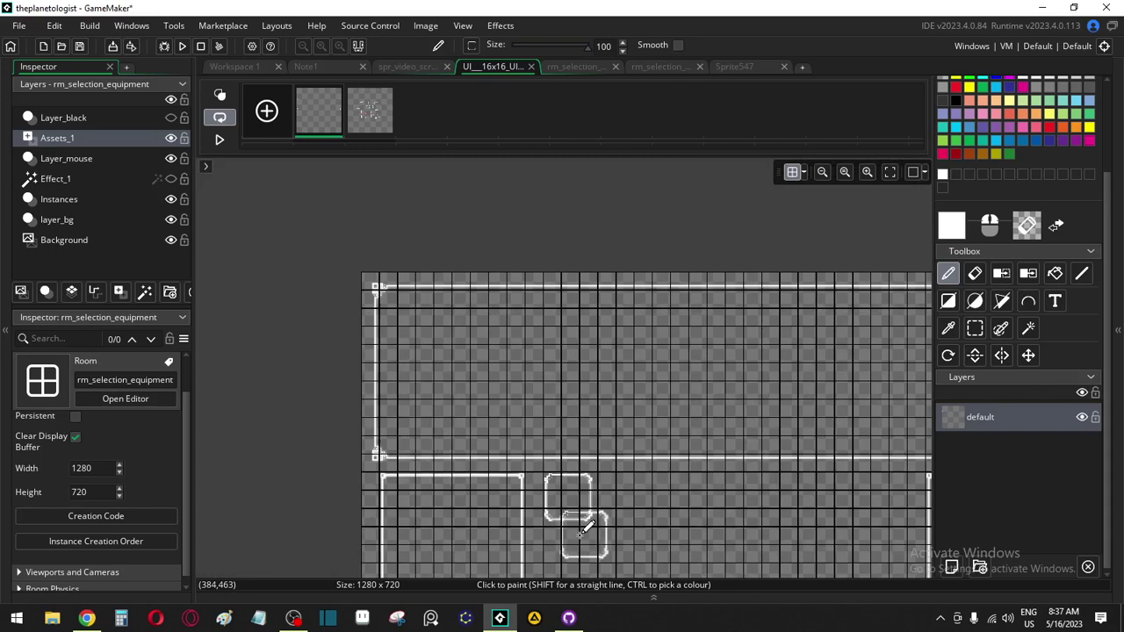
scroll(584, 526, down, 4)
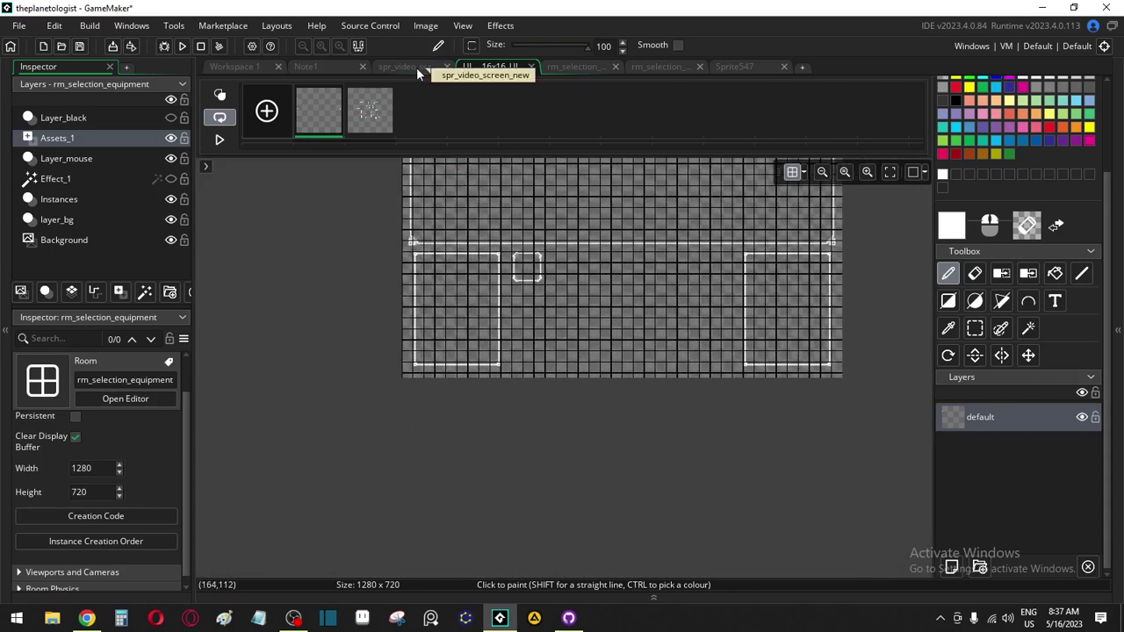
Compare the frame layout in the equipment and planet selection rooms, also checking the scroll ornament, video title and workspace sprites
click(656, 70)
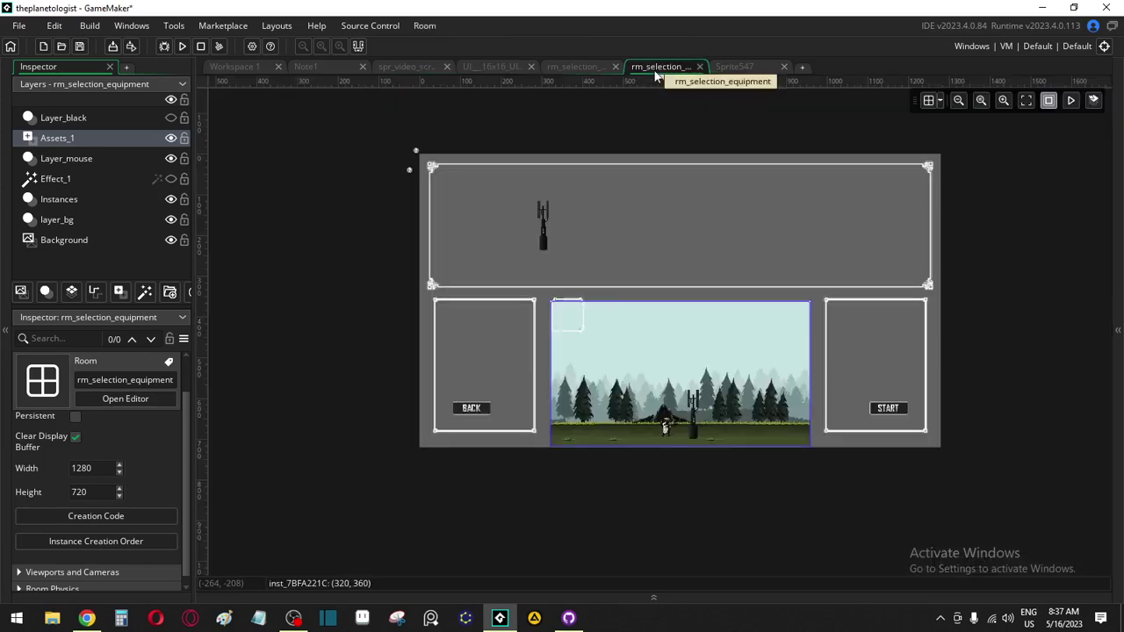
click(568, 70)
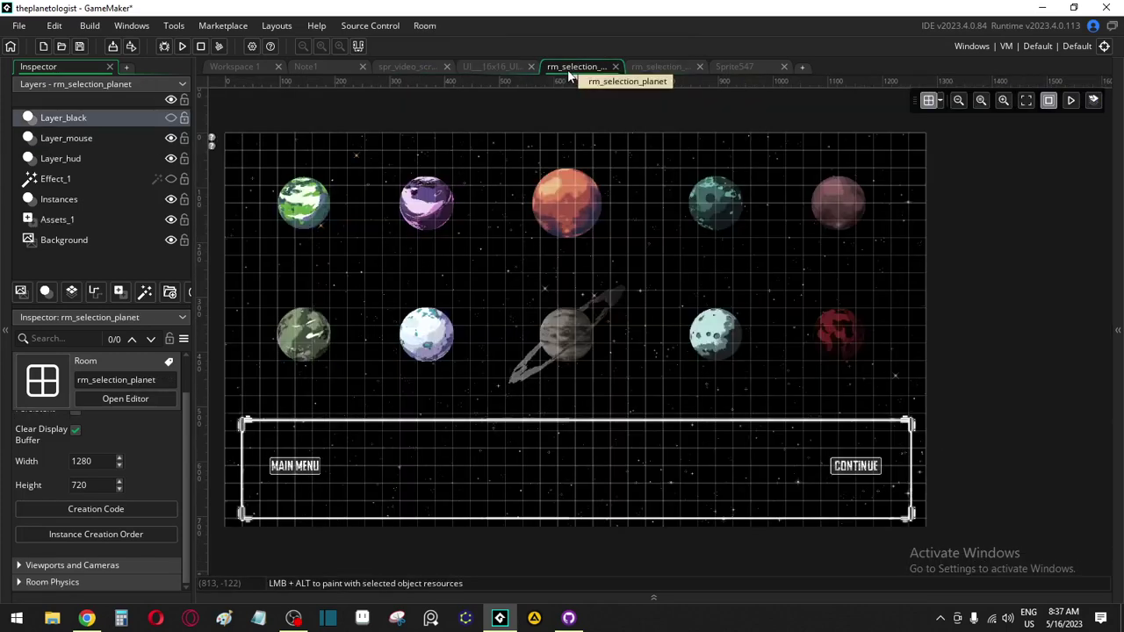
click(655, 68)
click(736, 68)
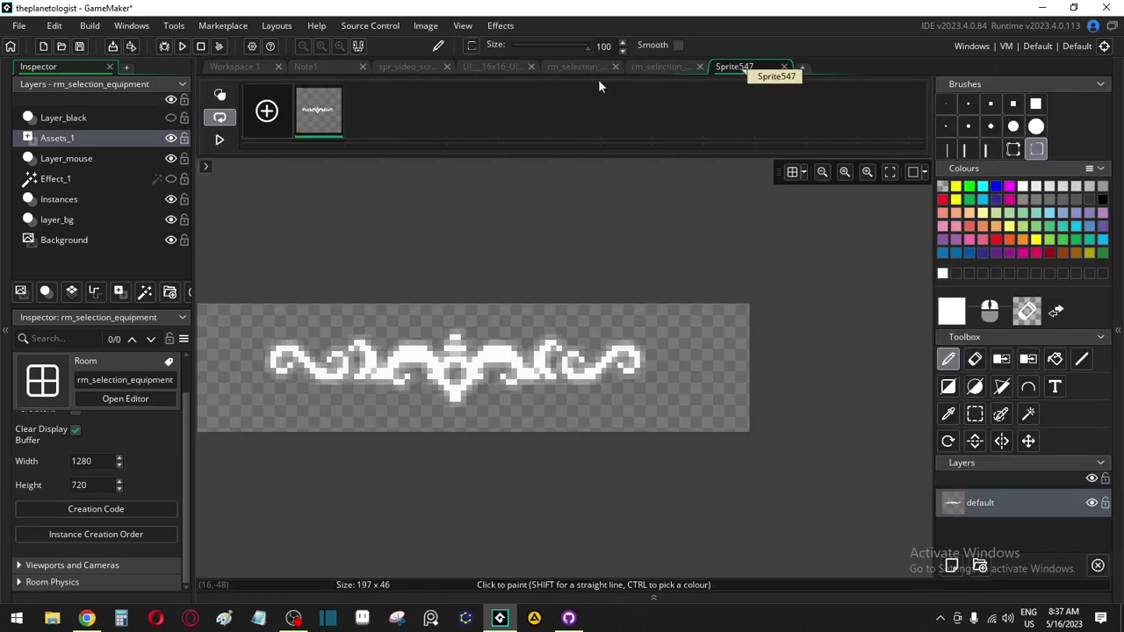
click(338, 68)
click(403, 68)
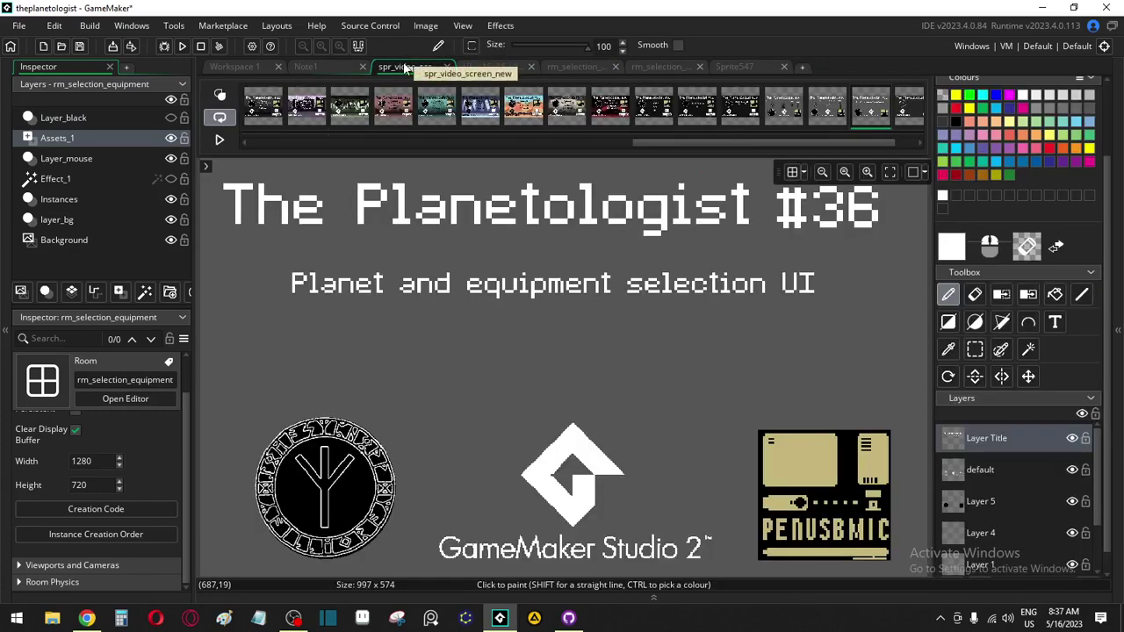
click(239, 71)
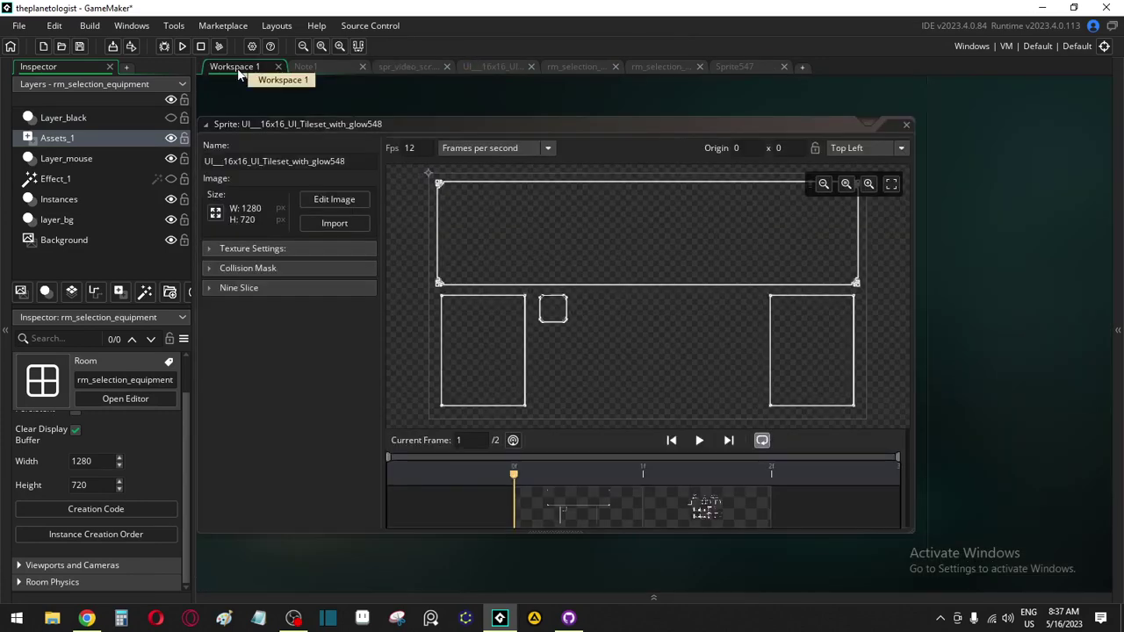
click(395, 69)
click(488, 68)
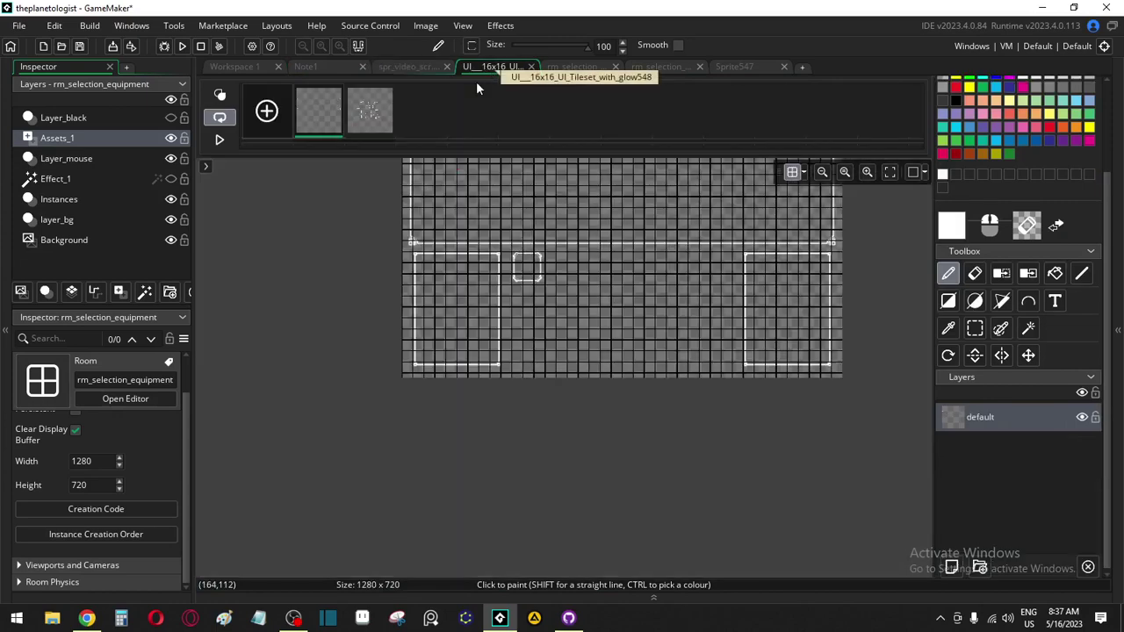
Erase the stamped notched-corner border and stamp it again about one grid cell farther right of the lower left frame
ctrl+scroll(505, 283, up, 2)
ctrl+scroll(528, 280, up, 3)
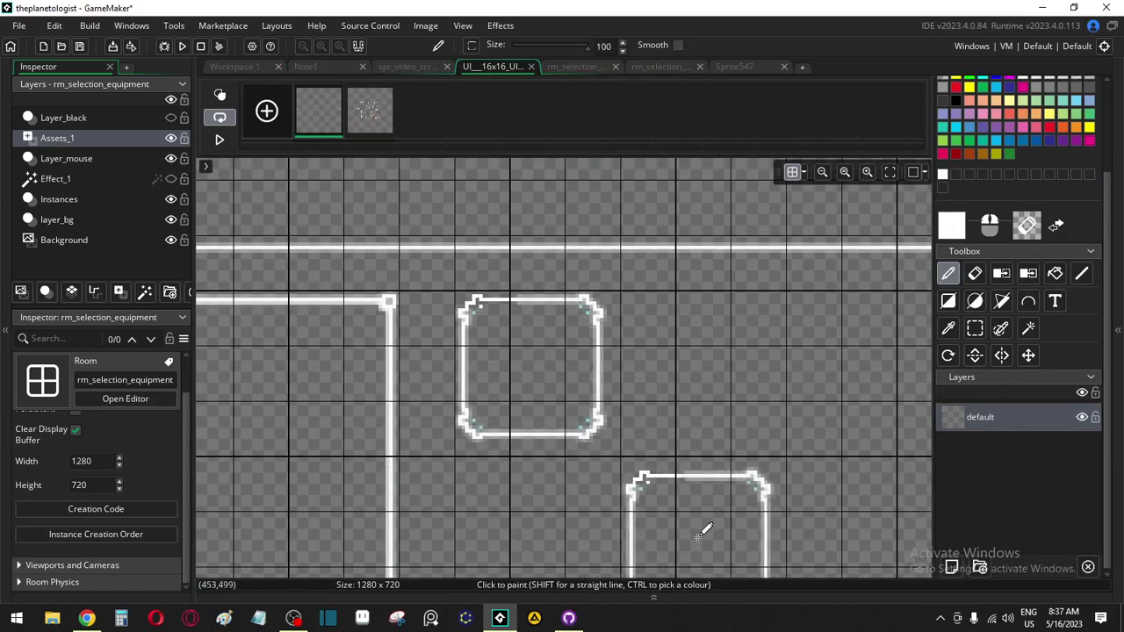
key(e)
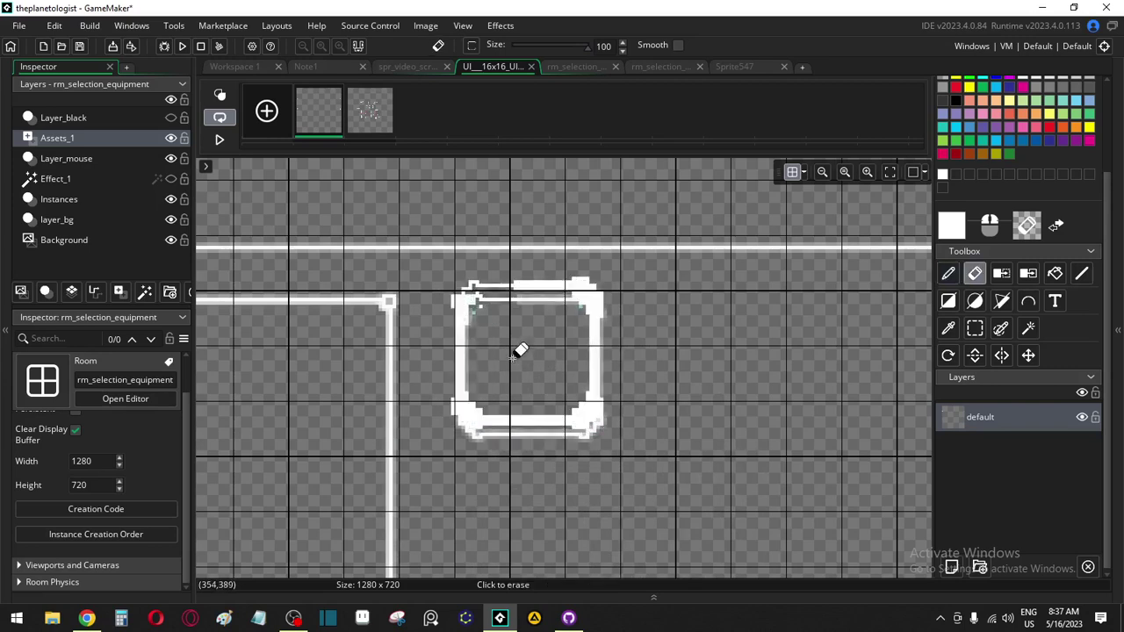
key(d)
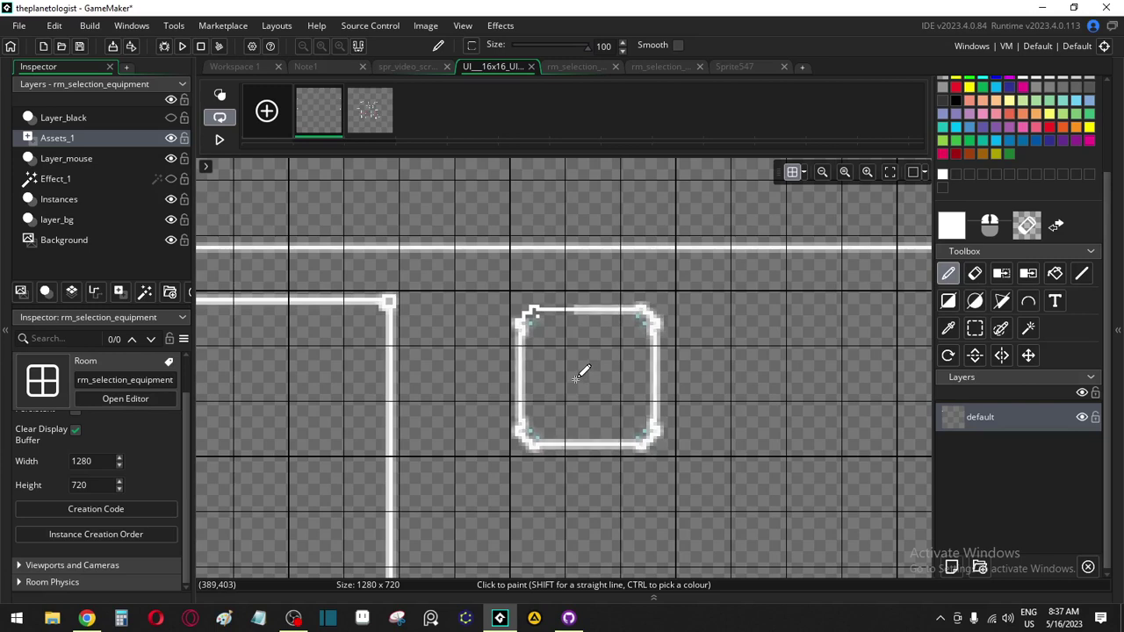
Delete the upper part of the stamped border and move its lower half about 20 pixels right and 60 pixels down
click(975, 328)
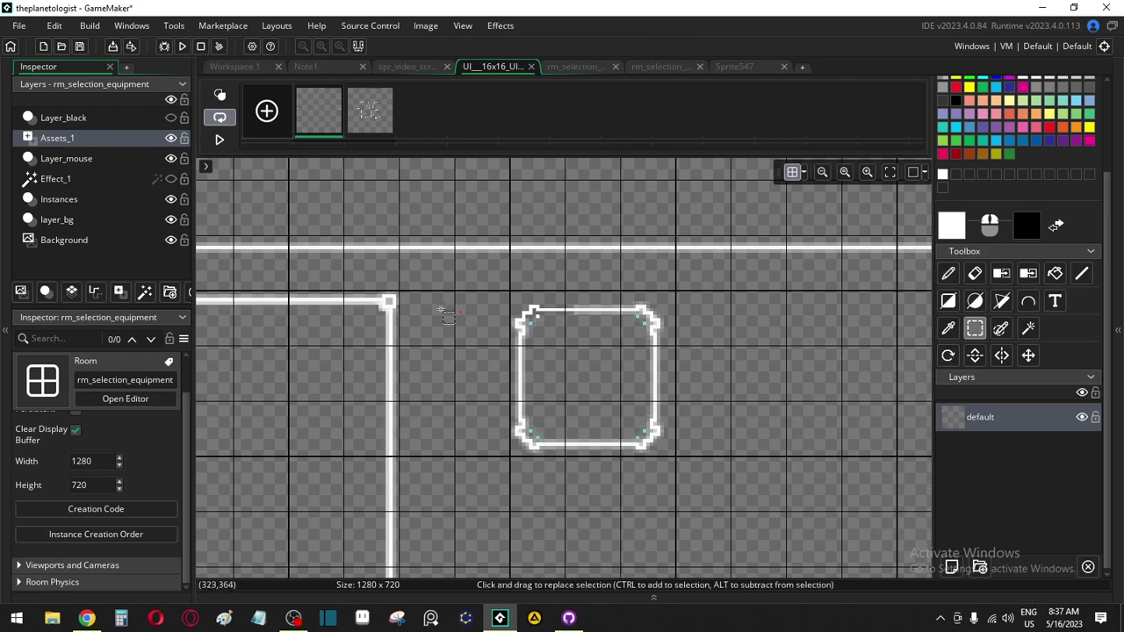
mouse_move(457, 266)
mouse_down()
mouse_move(563, 378)
mouse_move(700, 403)
mouse_move(697, 343)
mouse_up()
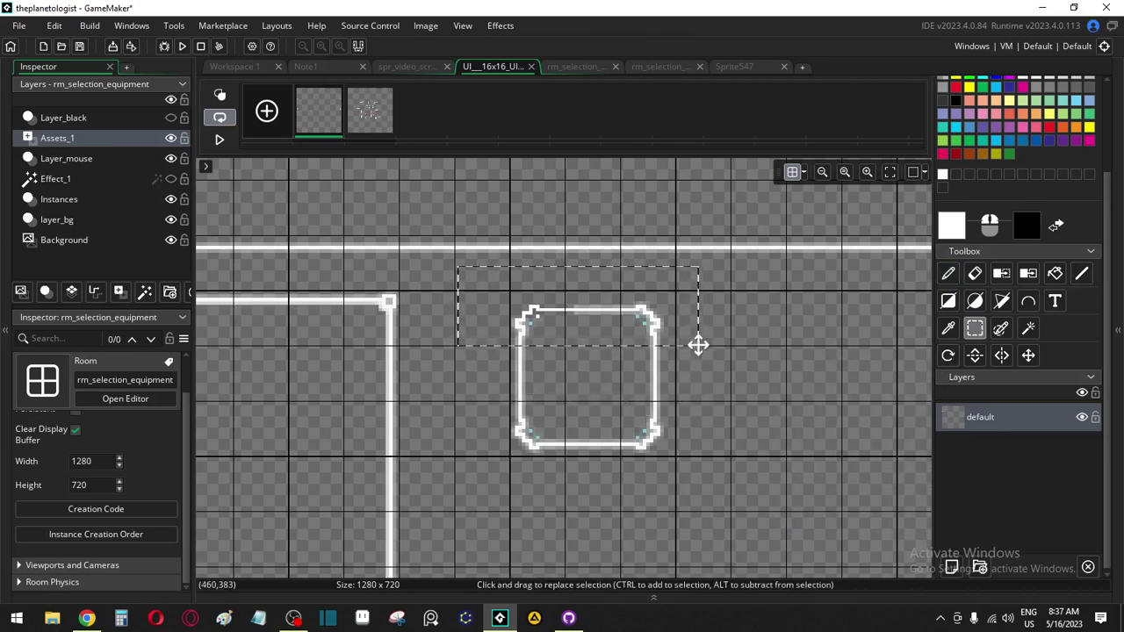
key(Delete)
drag(488, 354, 715, 490)
drag(575, 406, 574, 455)
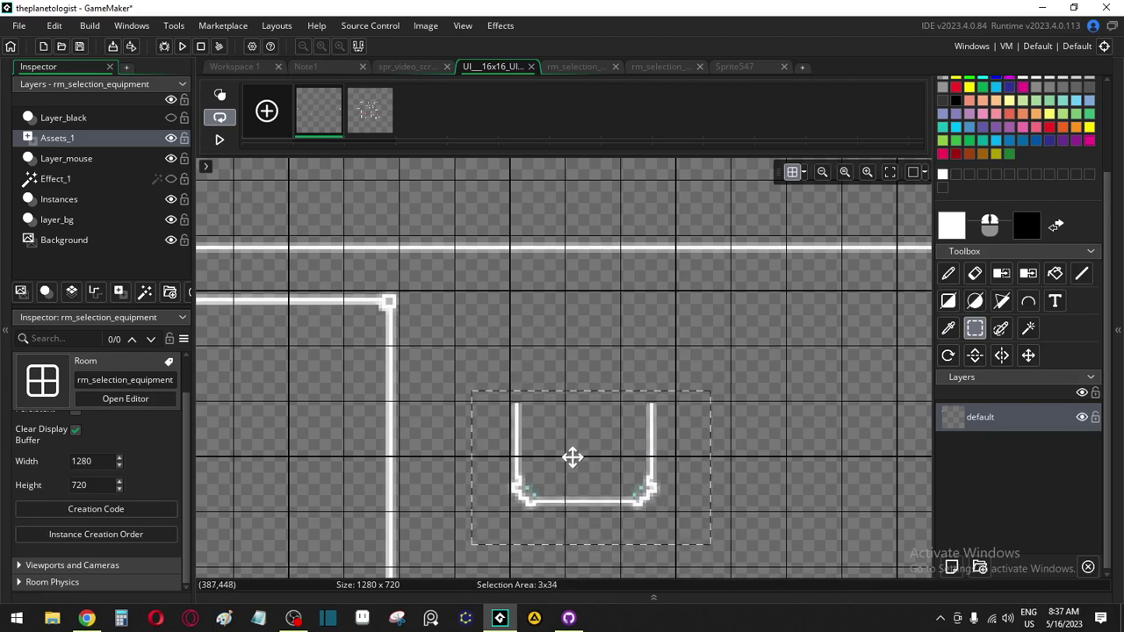
mouse_move(574, 455)
mouse_down()
mouse_move(494, 354)
mouse_move(610, 507)
mouse_up()
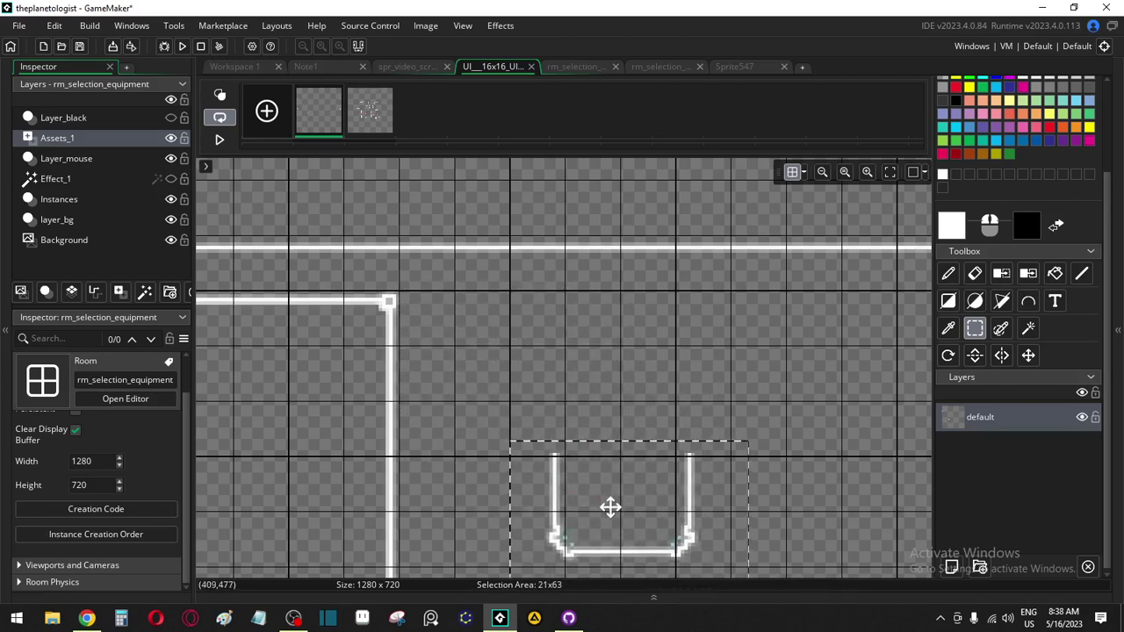
Flip a brush copy of the lower half vertically and stamp it directly above to form a taller closed border
key(ctrl+v)
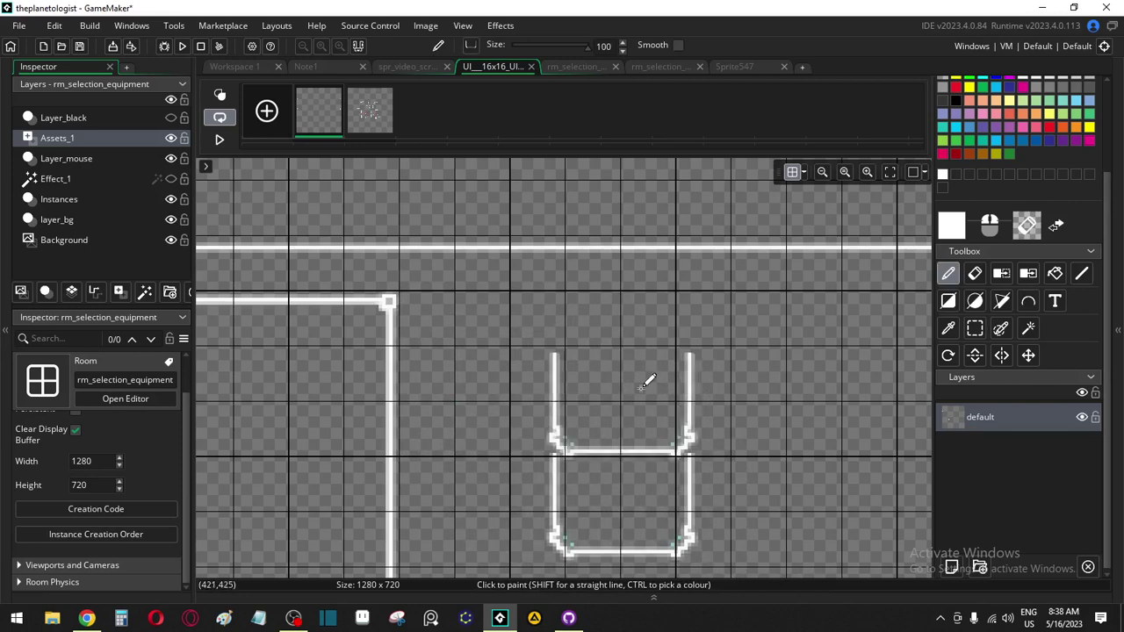
click(974, 355)
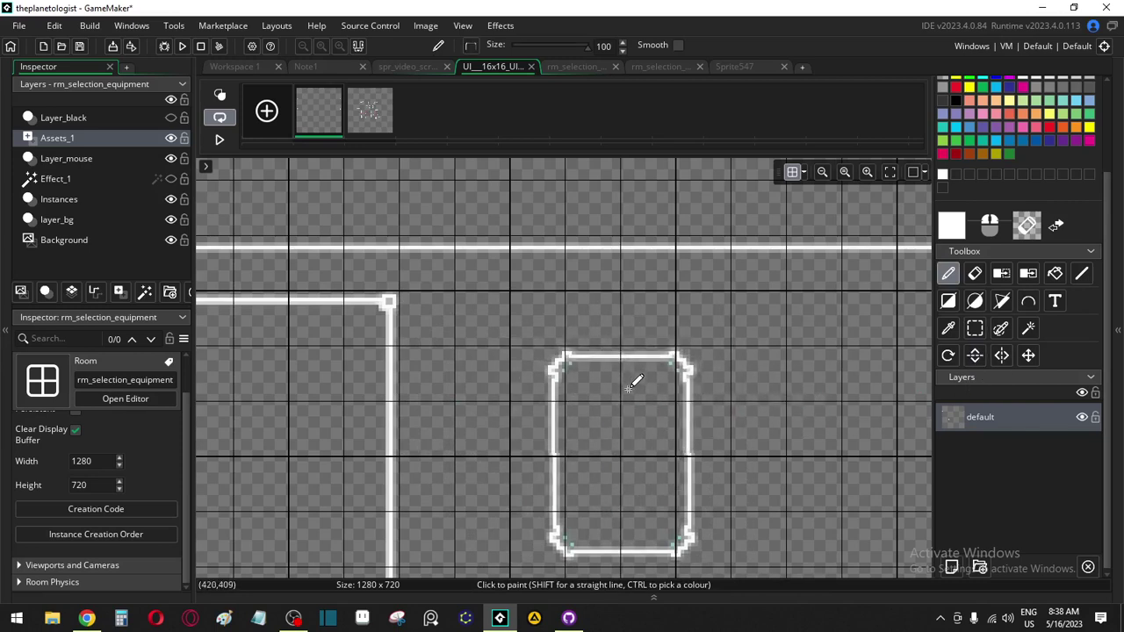
click(631, 386)
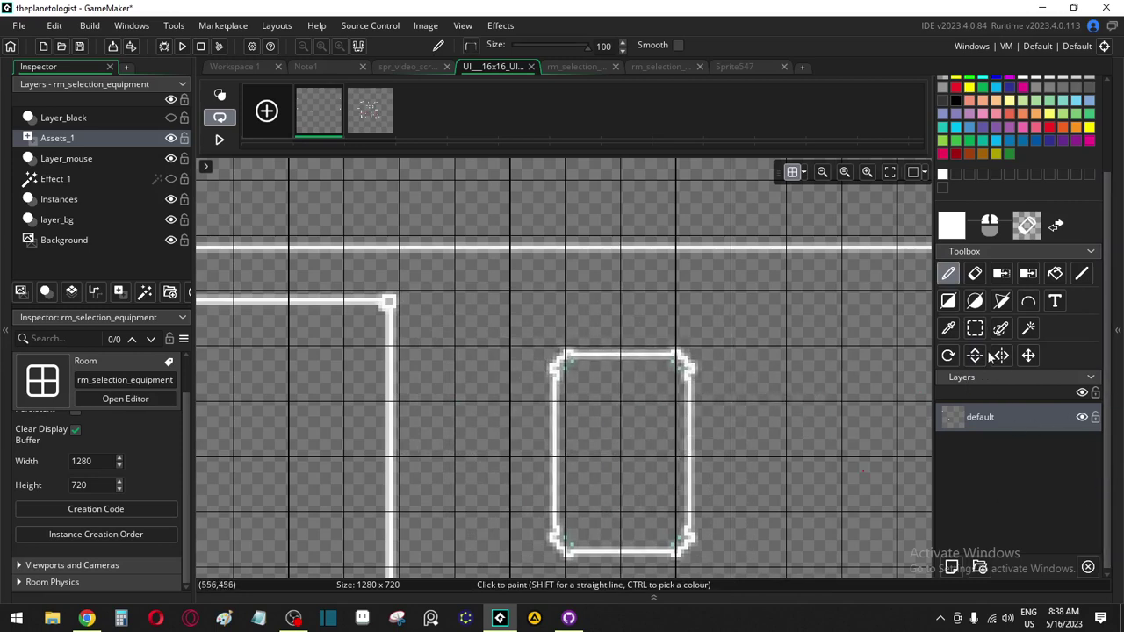
Select the tall border's upper-left corner piece and move it beside the upper-right corner of the lower left frame
click(975, 328)
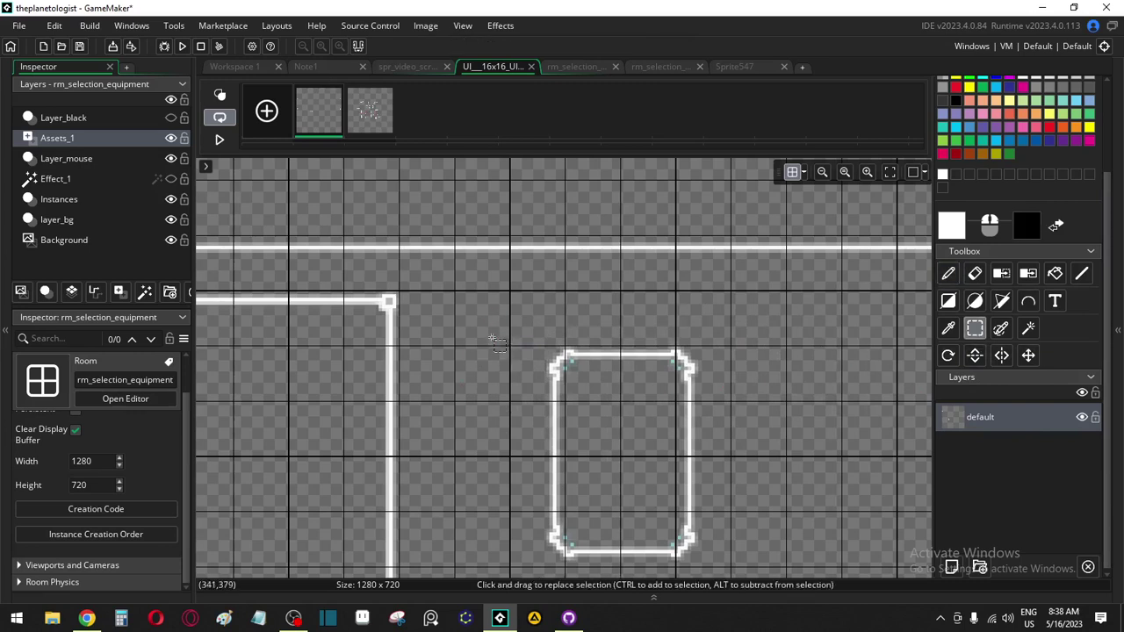
drag(484, 308, 439, 316)
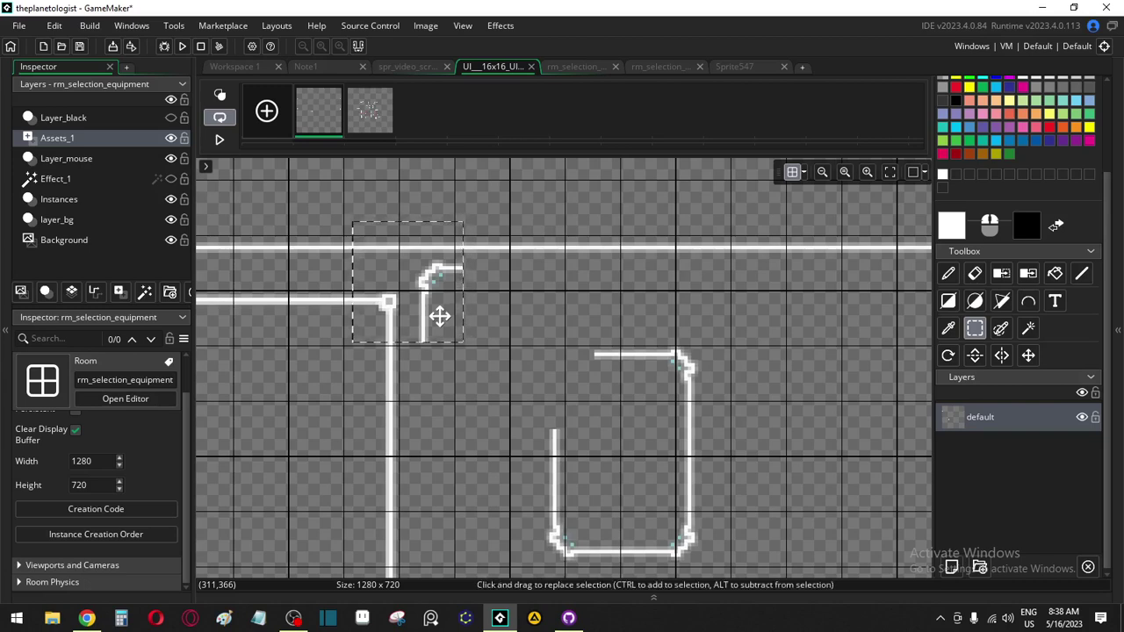
click(567, 330)
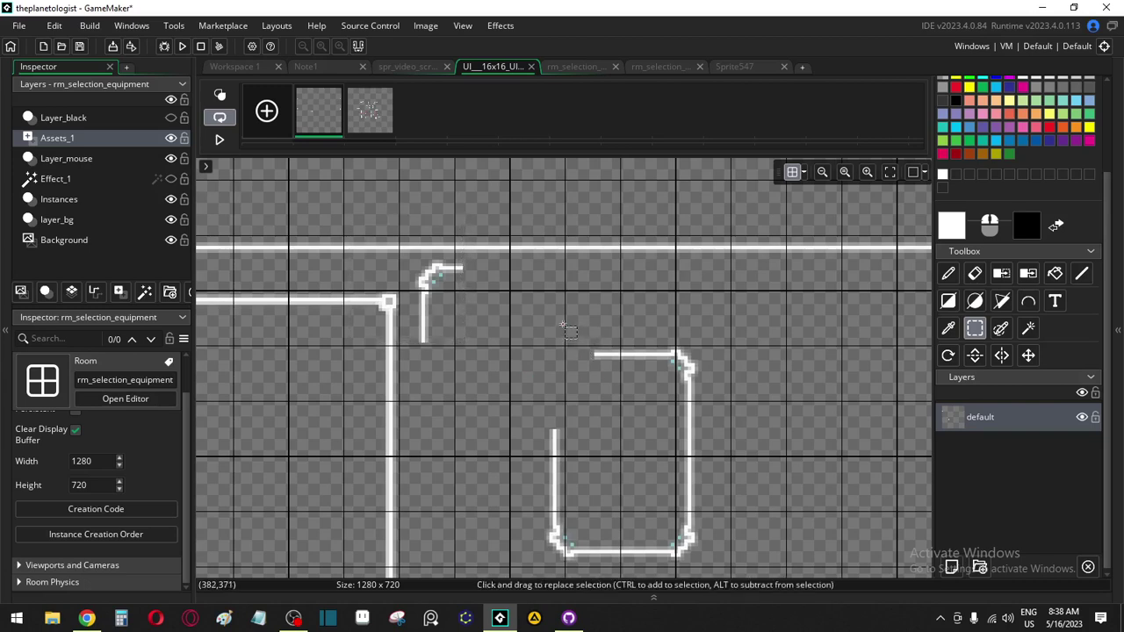
Select the tall border's lower-left corner piece and move it beside the lower-right corner of the lower left frame
scroll(527, 512, down, 2)
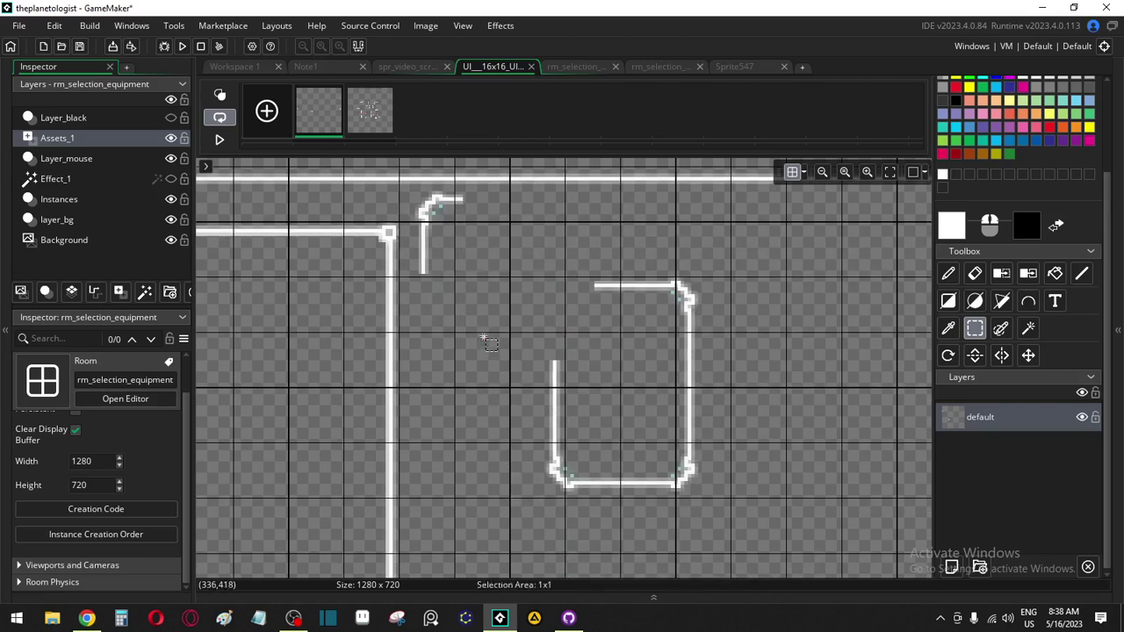
drag(482, 336, 618, 512)
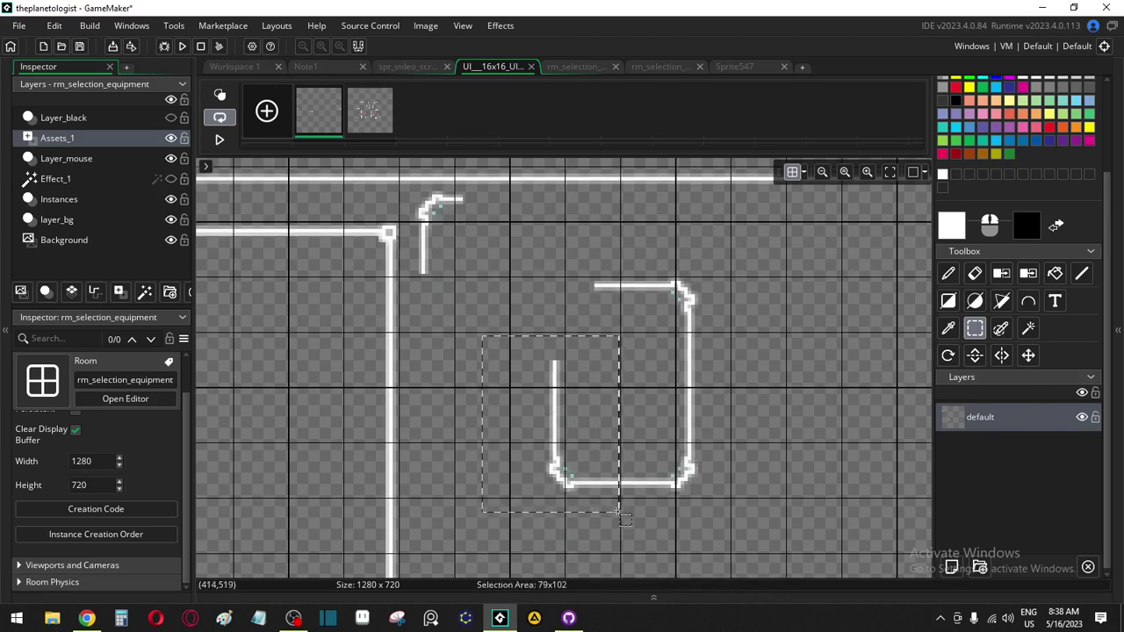
drag(580, 459, 456, 379)
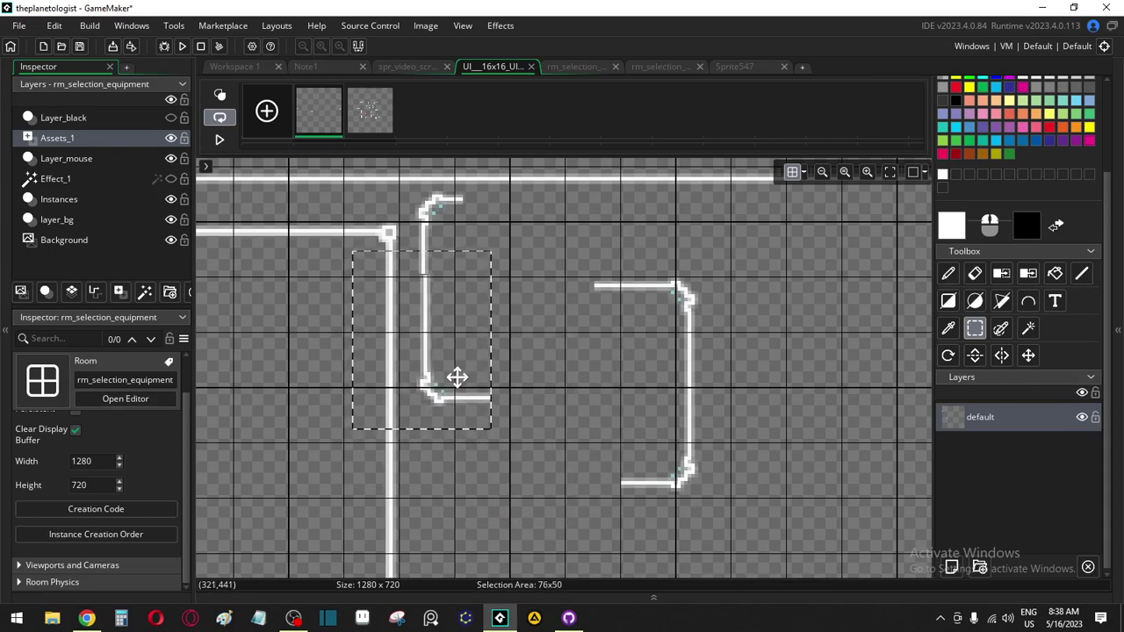
scroll(457, 378, down, 2)
scroll(457, 378, down, 3)
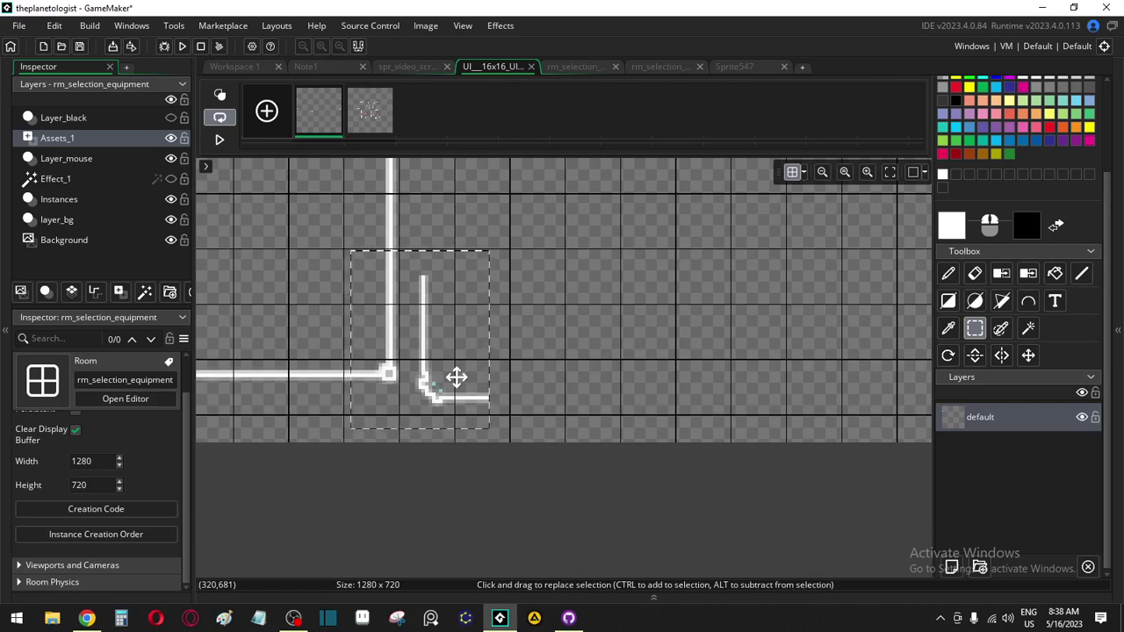
scroll(457, 380, up, 3)
scroll(457, 386, up, 4)
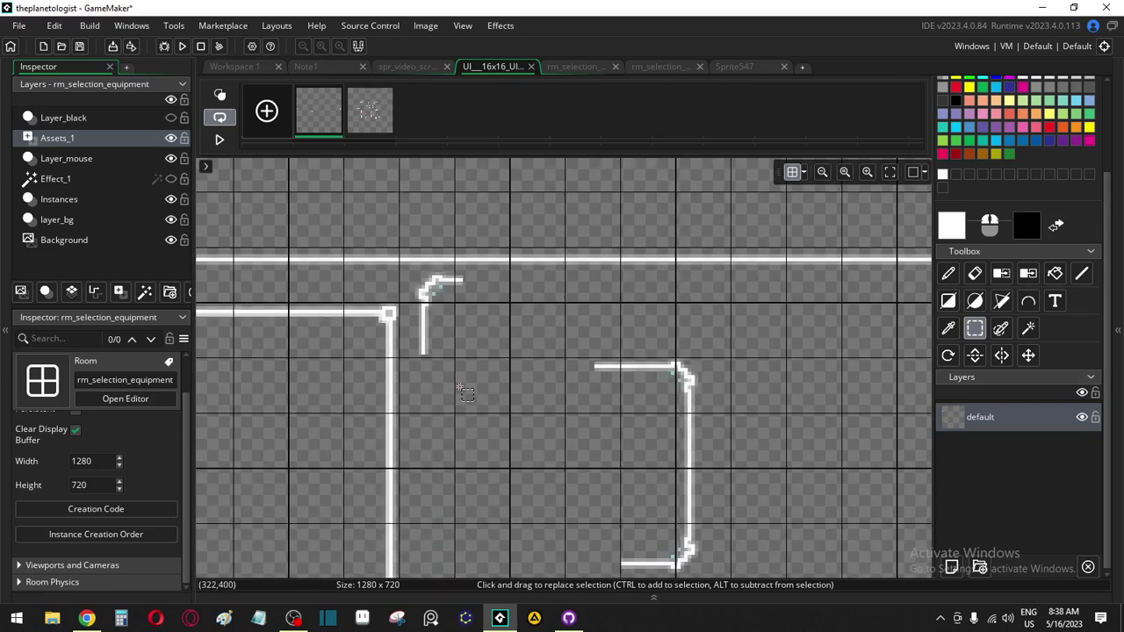
Make a brush from the lower-left corner piece's vertical line and stamp it upward to join the upper-left corner piece
scroll(454, 413, down, 5)
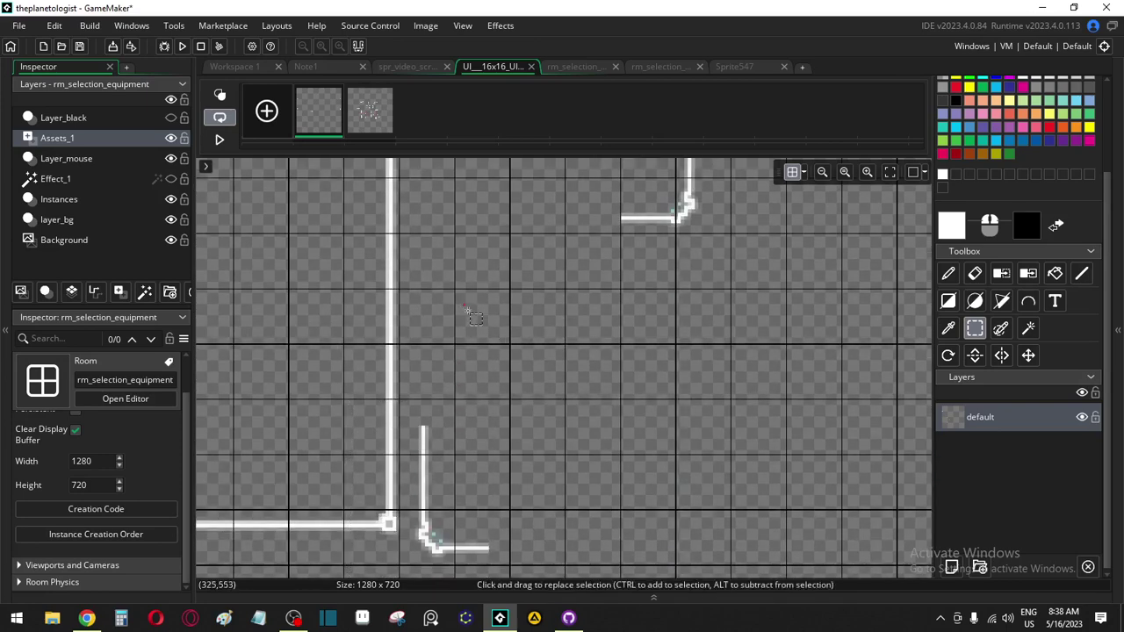
drag(501, 337, 413, 508)
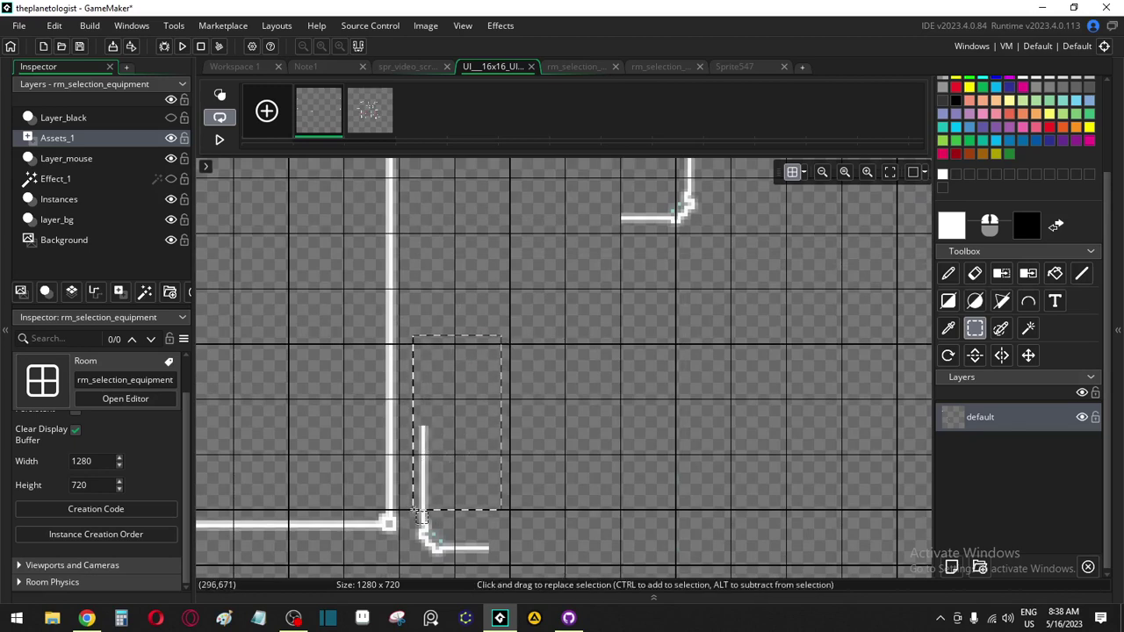
key(d)
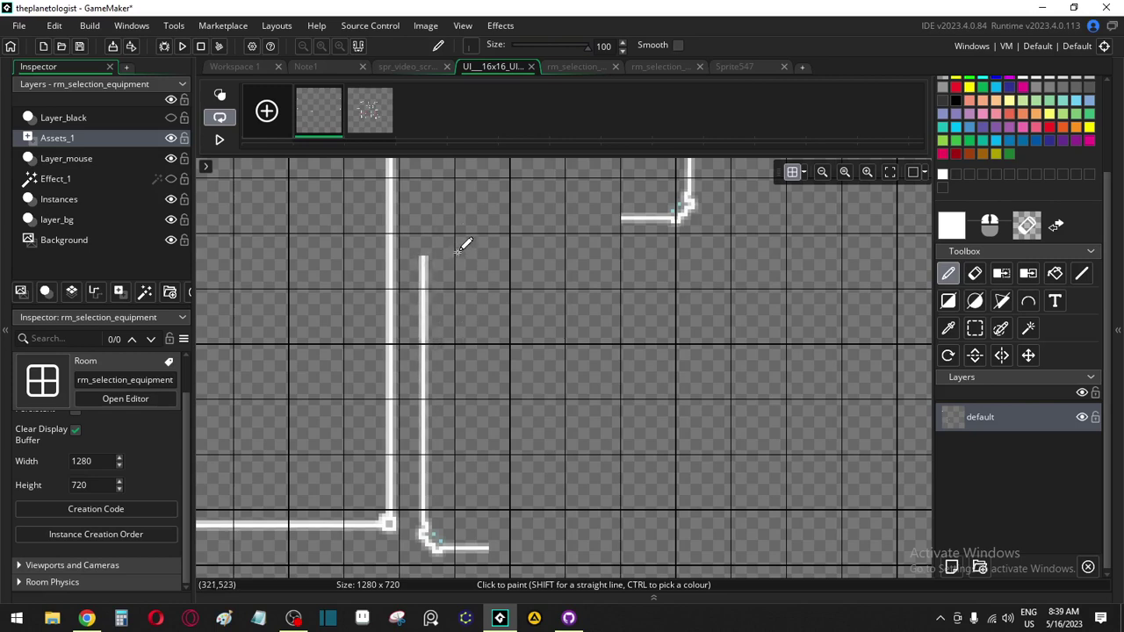
scroll(466, 255, down, 5)
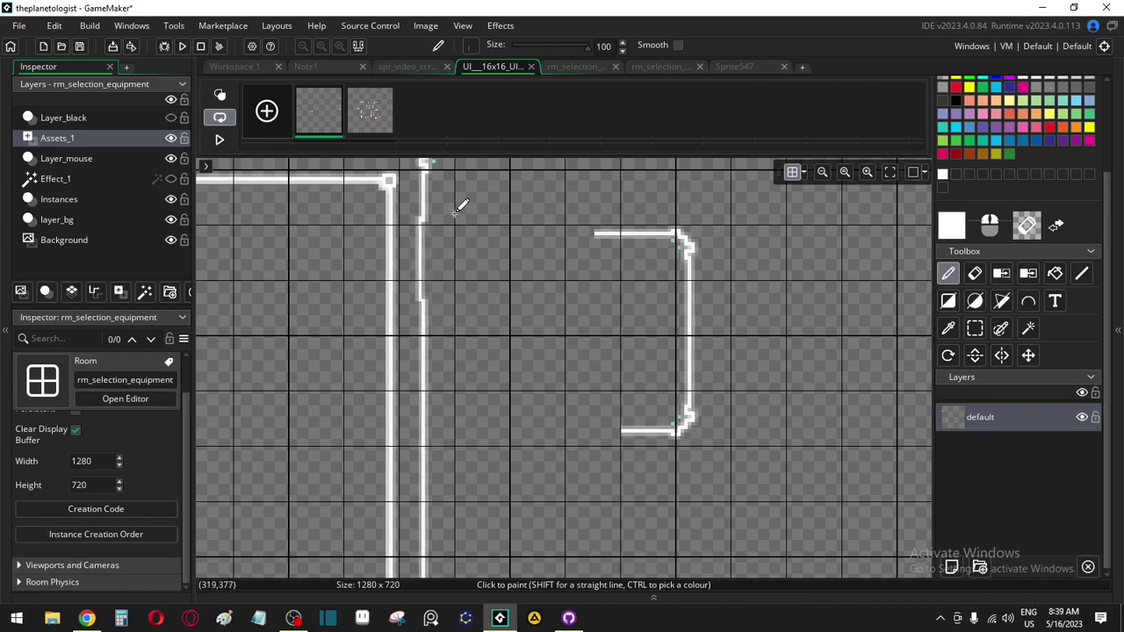
scroll(483, 422, up, 3)
ctrl+scroll(484, 428, up, 4)
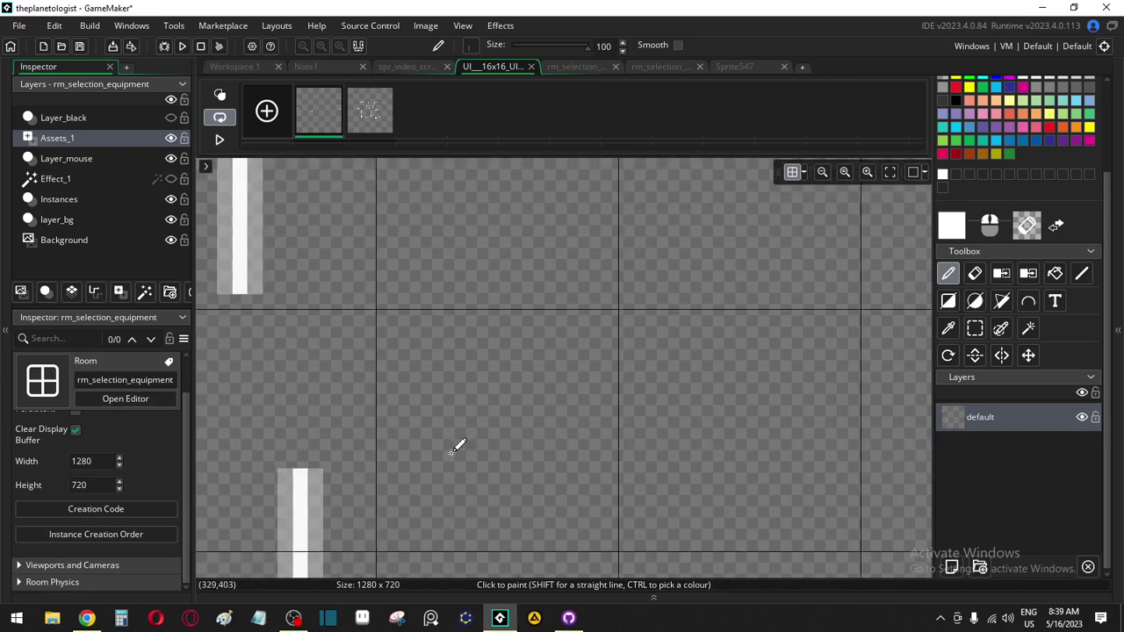
Select the misaligned segment of the central frame's left edge and move it about 7 pixels left, in line with the rest
ctrl+scroll(454, 448, down, 3)
ctrl+scroll(534, 354, up, 2)
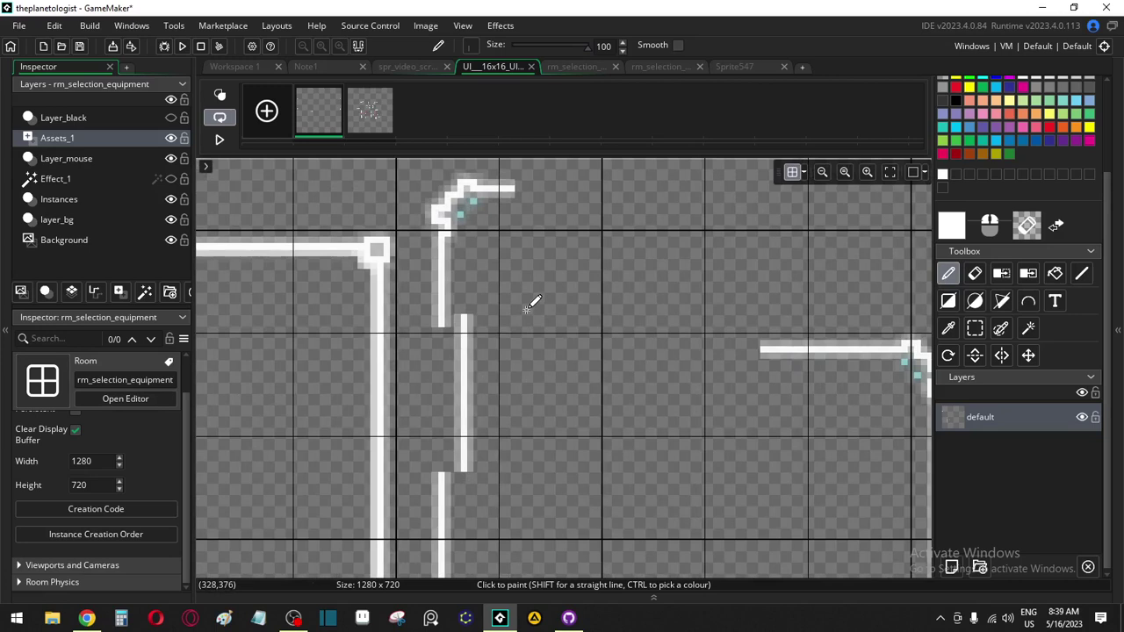
click(975, 328)
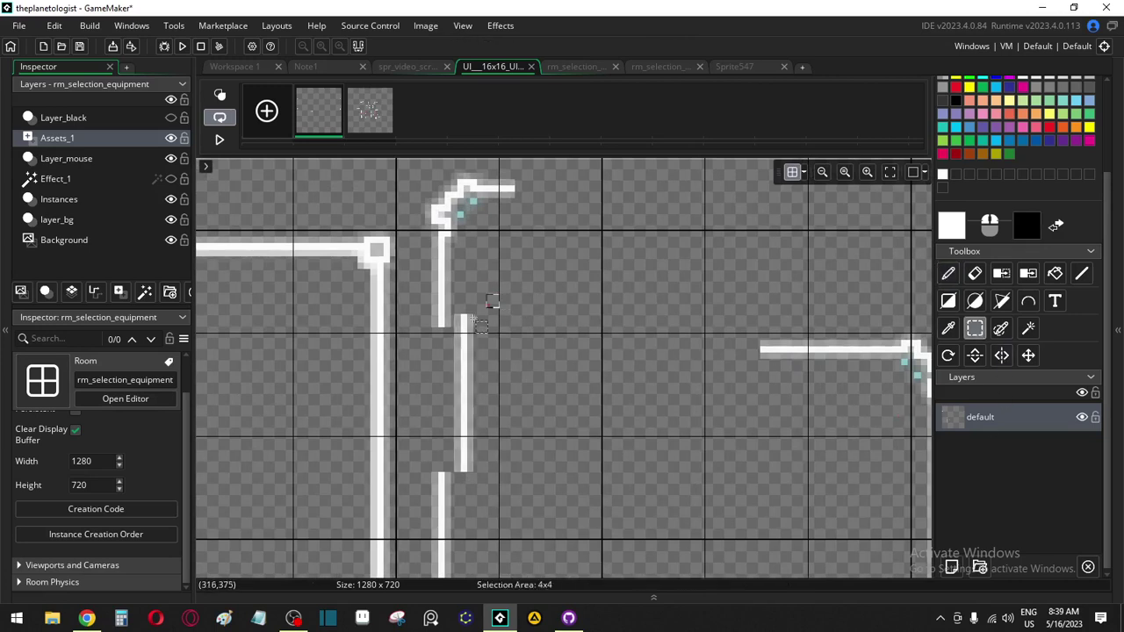
drag(480, 325, 507, 471)
click(467, 322)
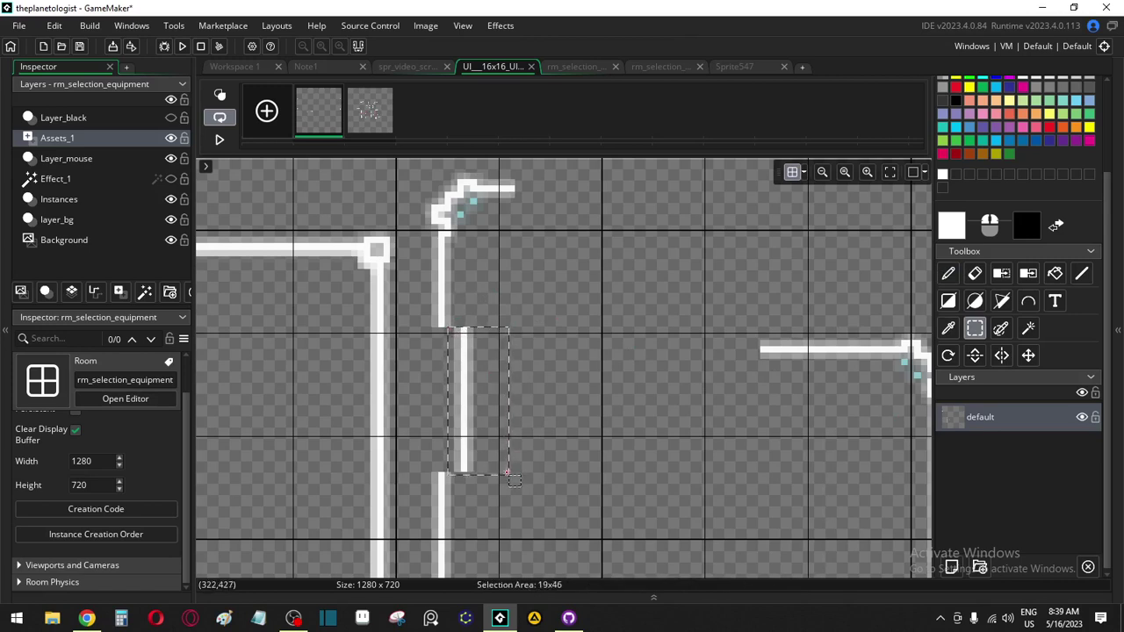
drag(468, 412, 445, 412)
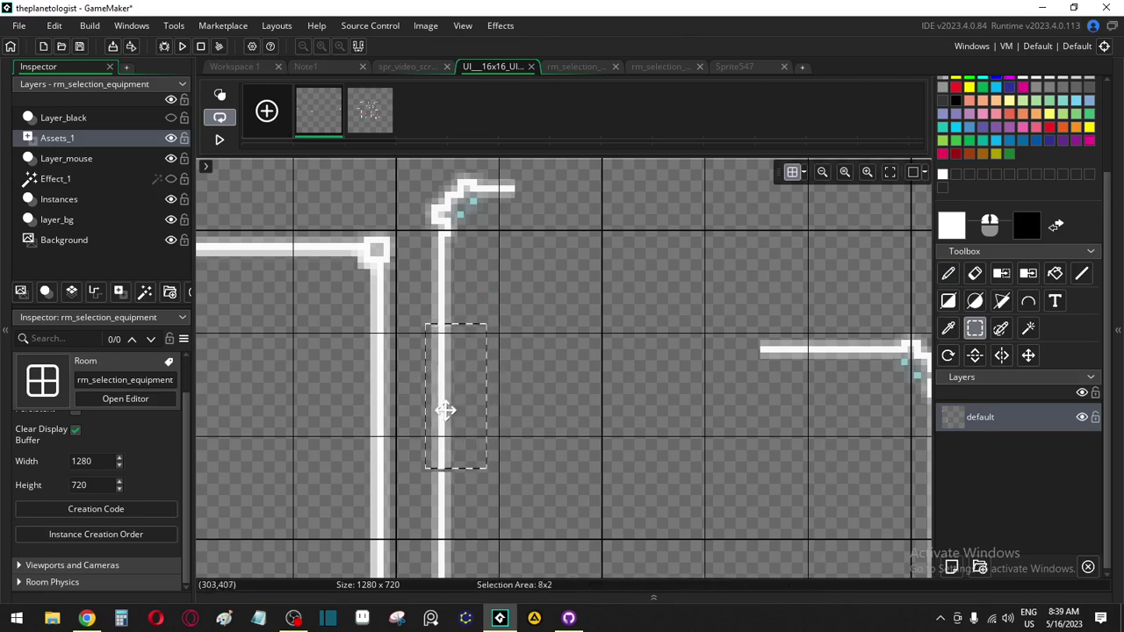
click(560, 418)
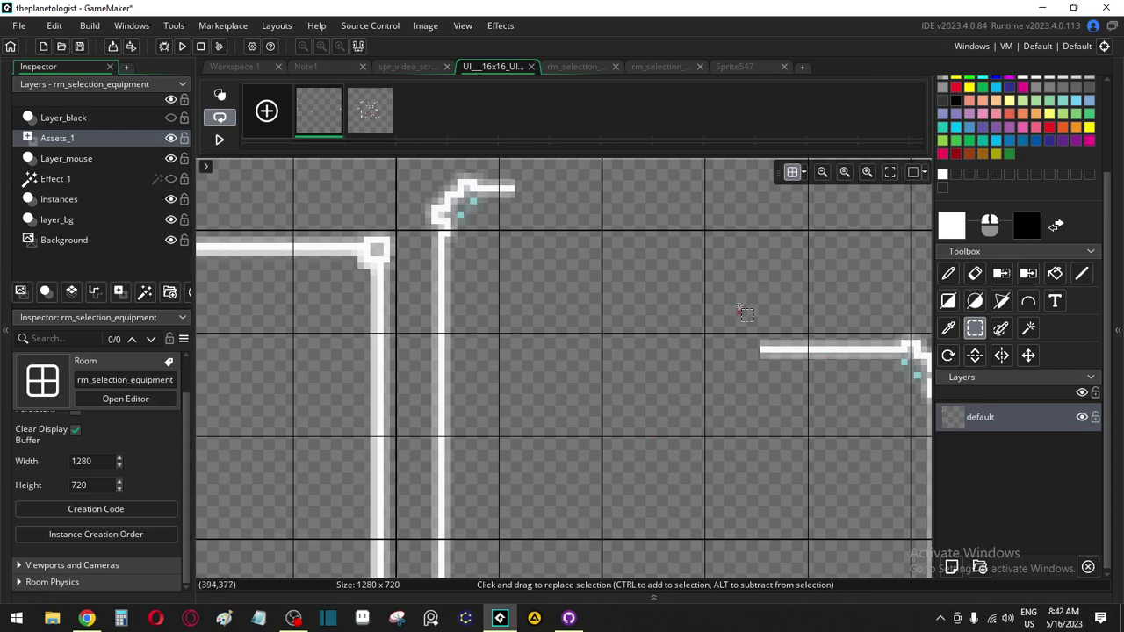
Make a brush from the free end of the upper-right corner piece's horizontal line for extending the central frame's top edge
scroll(742, 314, down, 4)
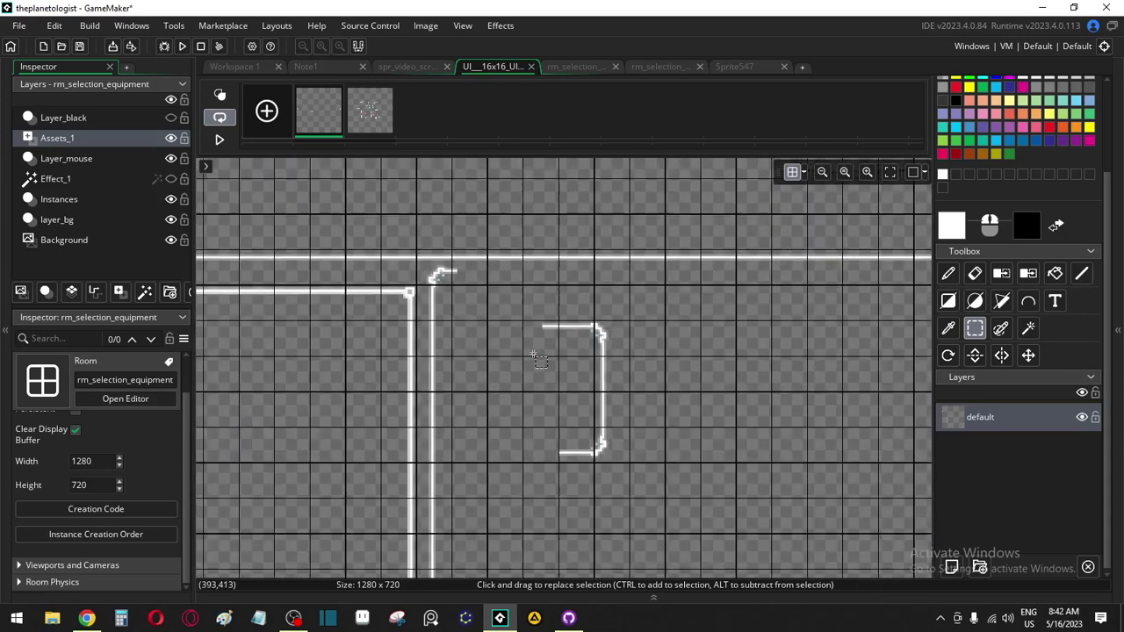
drag(514, 298, 547, 358)
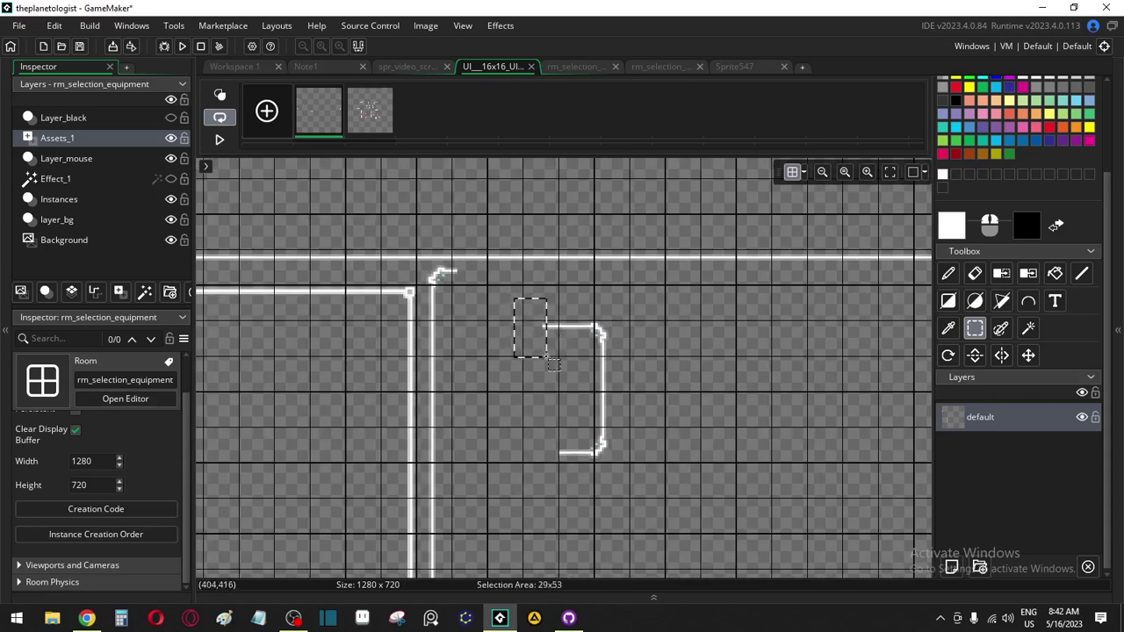
scroll(552, 360, up, 3)
drag(527, 248, 611, 346)
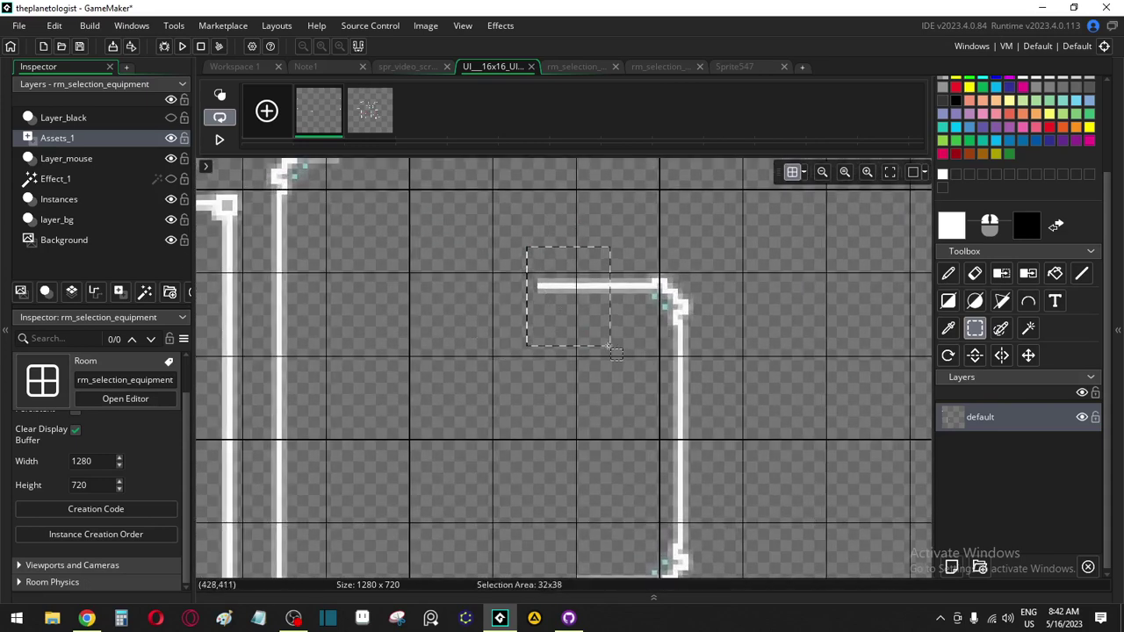
key(d)
scroll(386, 262, up, 4)
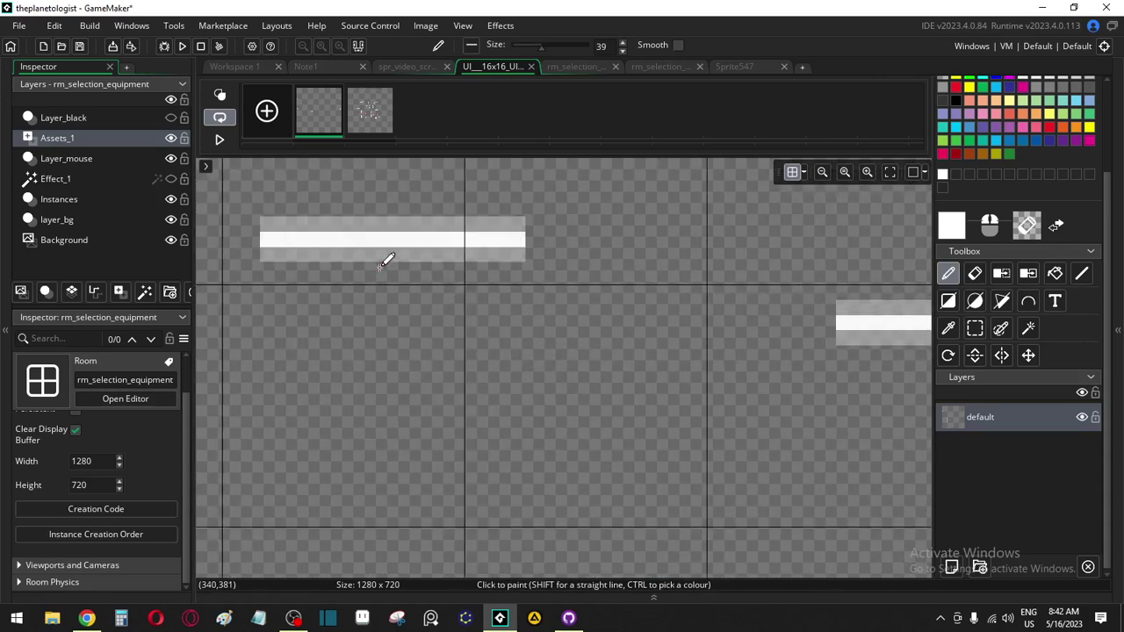
Extend the rounded frame's top edge to the right with successive, aligned stamps of the horizontal line brush
middle_drag(386, 261, 514, 294)
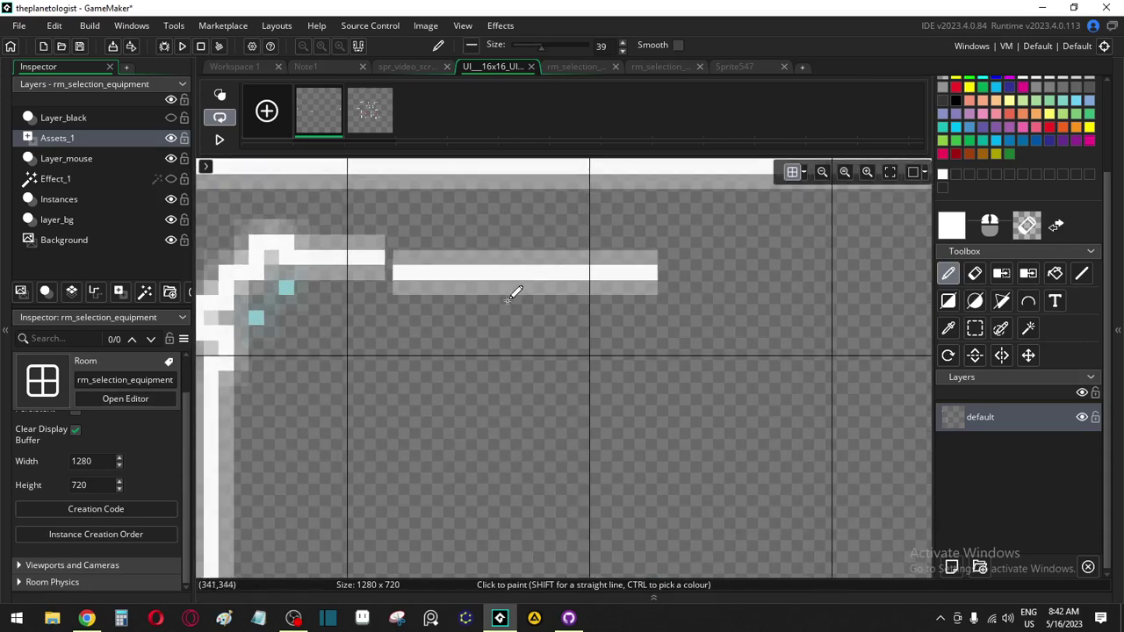
scroll(527, 420, down, 2)
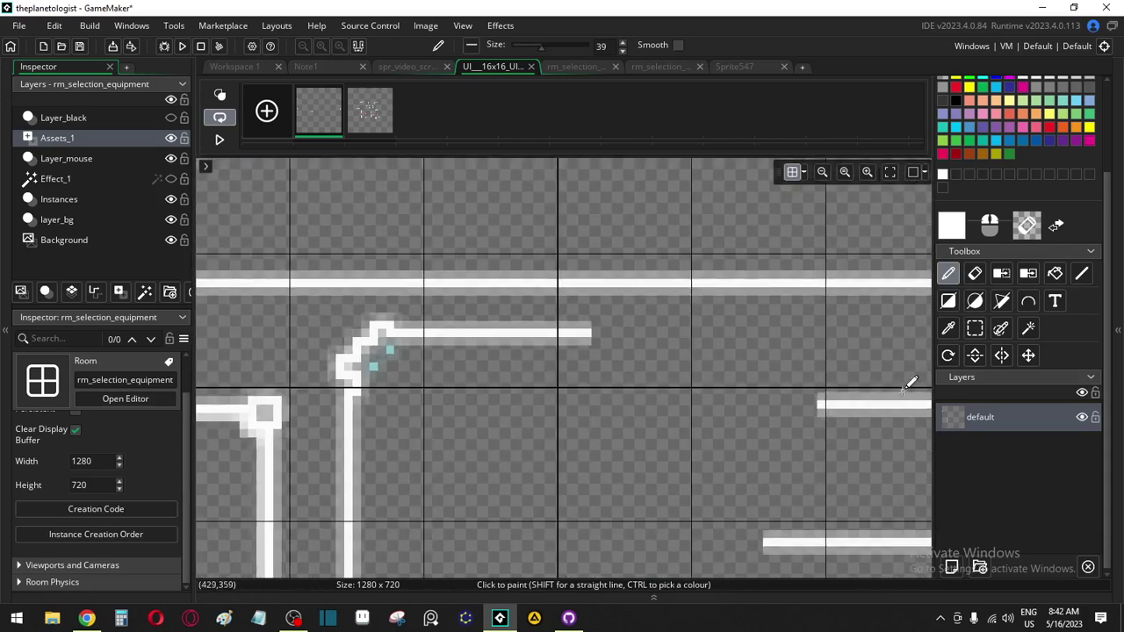
click(975, 328)
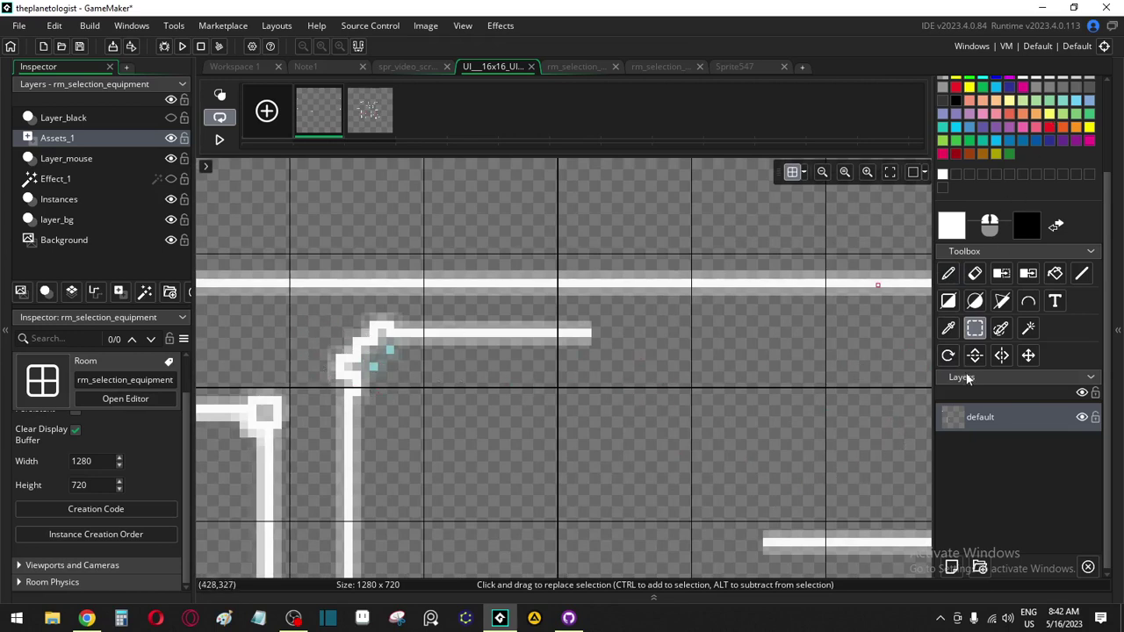
click(949, 273)
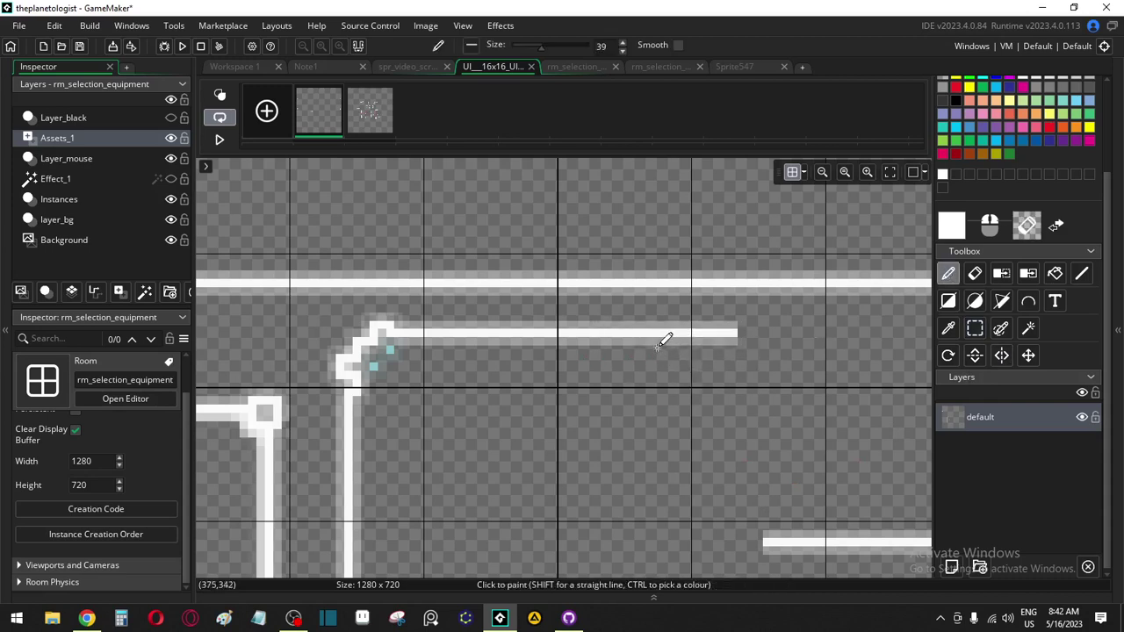
click(805, 342)
shift+scroll(868, 443, right, 3)
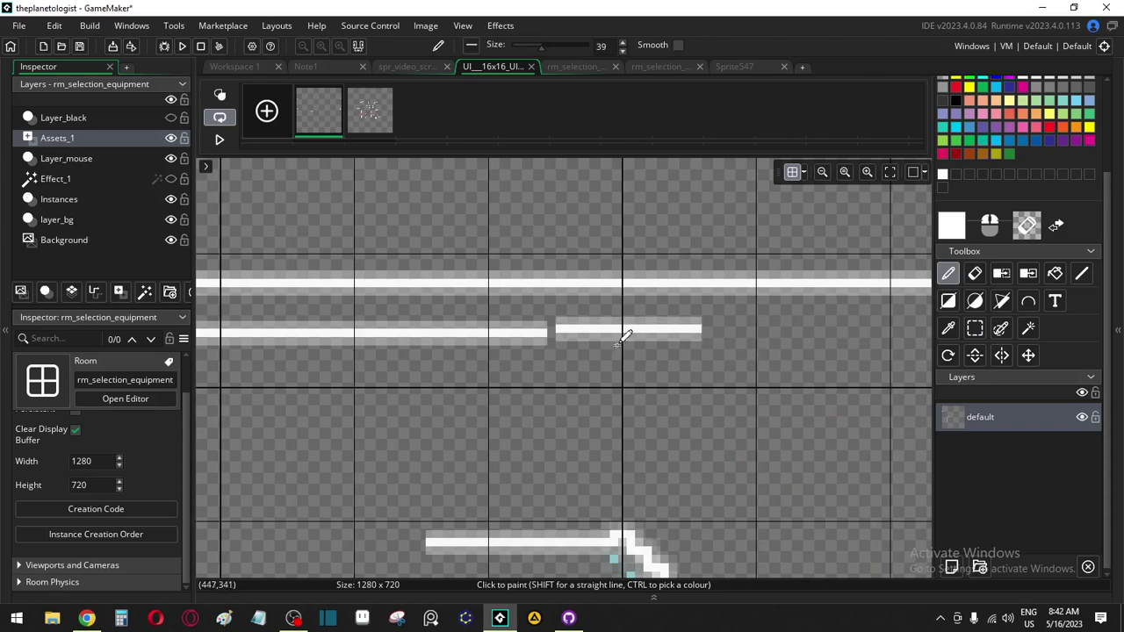
click(623, 337)
click(776, 337)
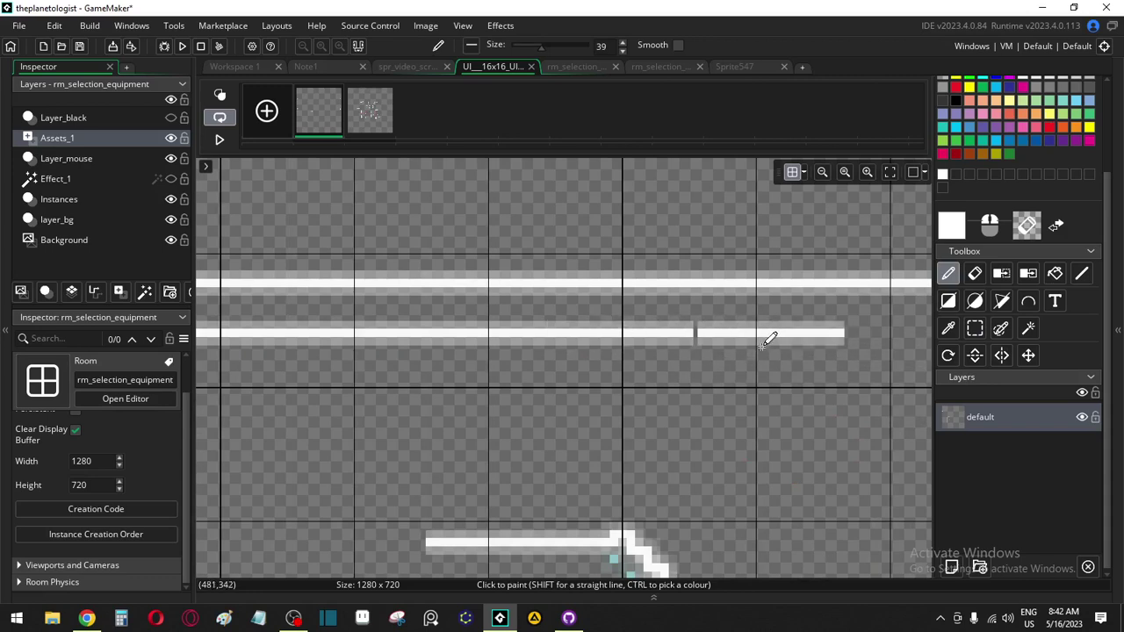
click(912, 344)
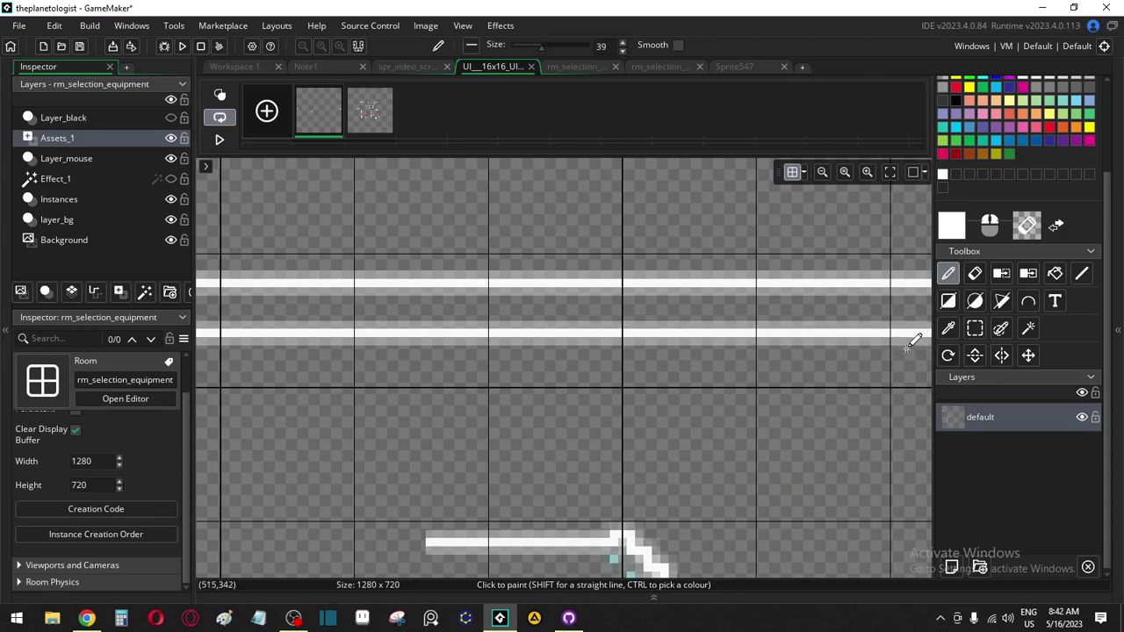
Select a section of the rounded frame's vertical edge and switch to painting with a vertical line brush of size 100
shift+scroll(869, 465, right, 5)
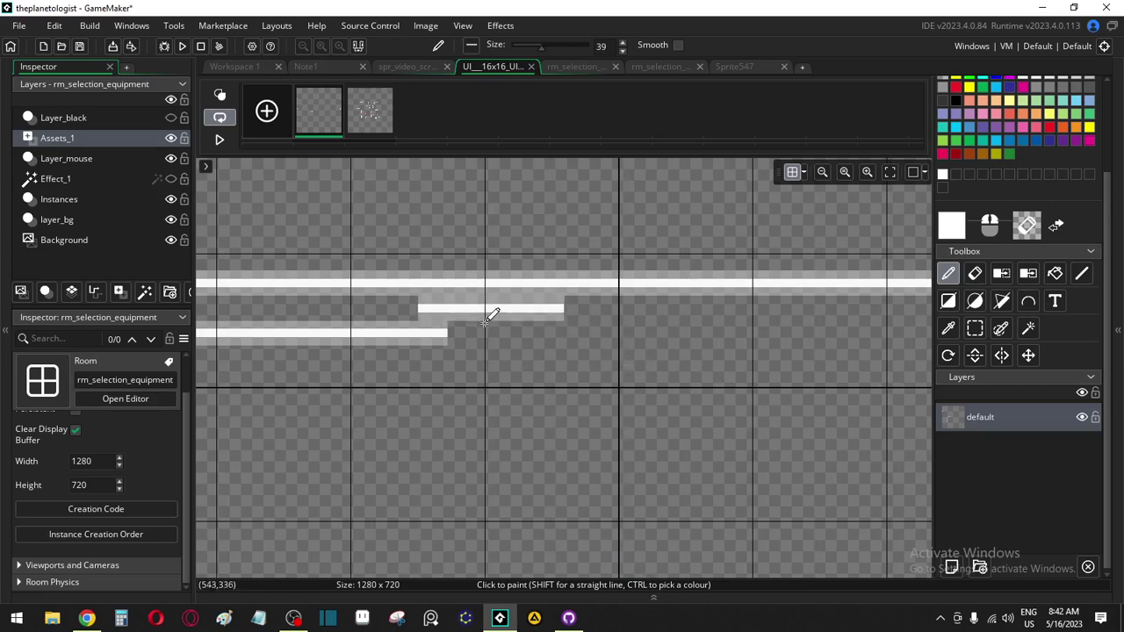
scroll(773, 321, down, 5)
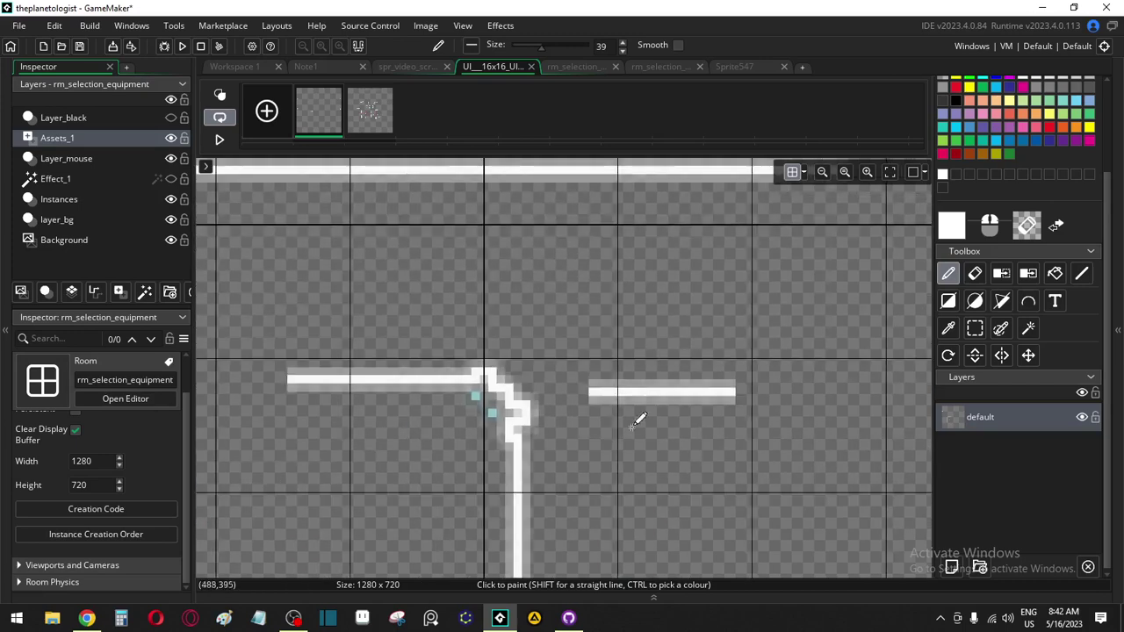
click(975, 327)
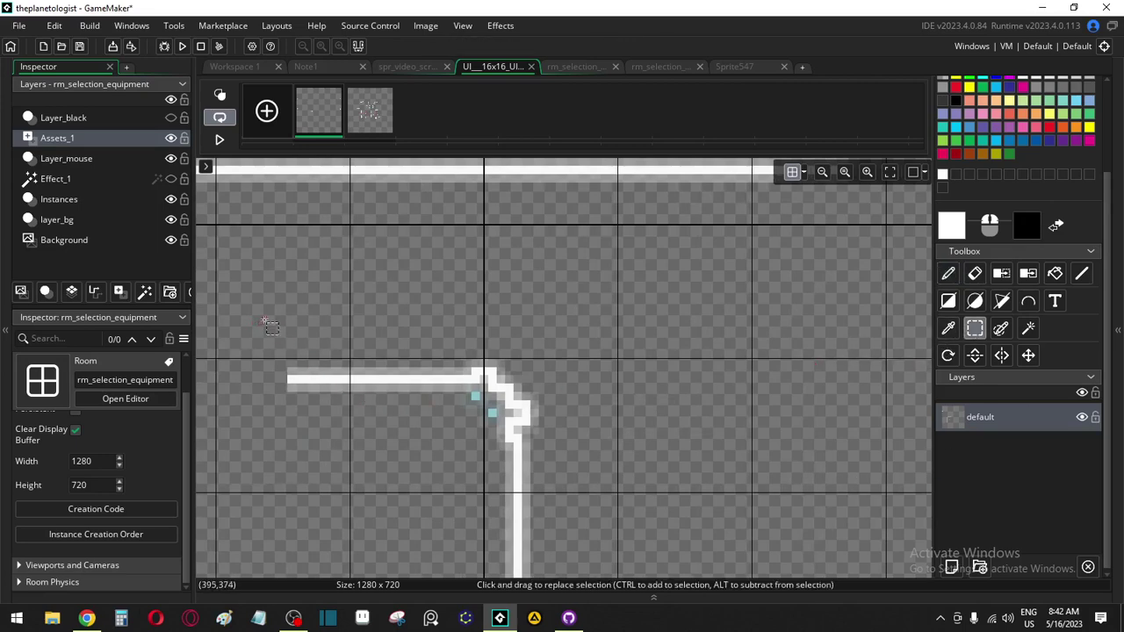
ctrl+scroll(381, 421, down, 3)
scroll(656, 451, down, 2)
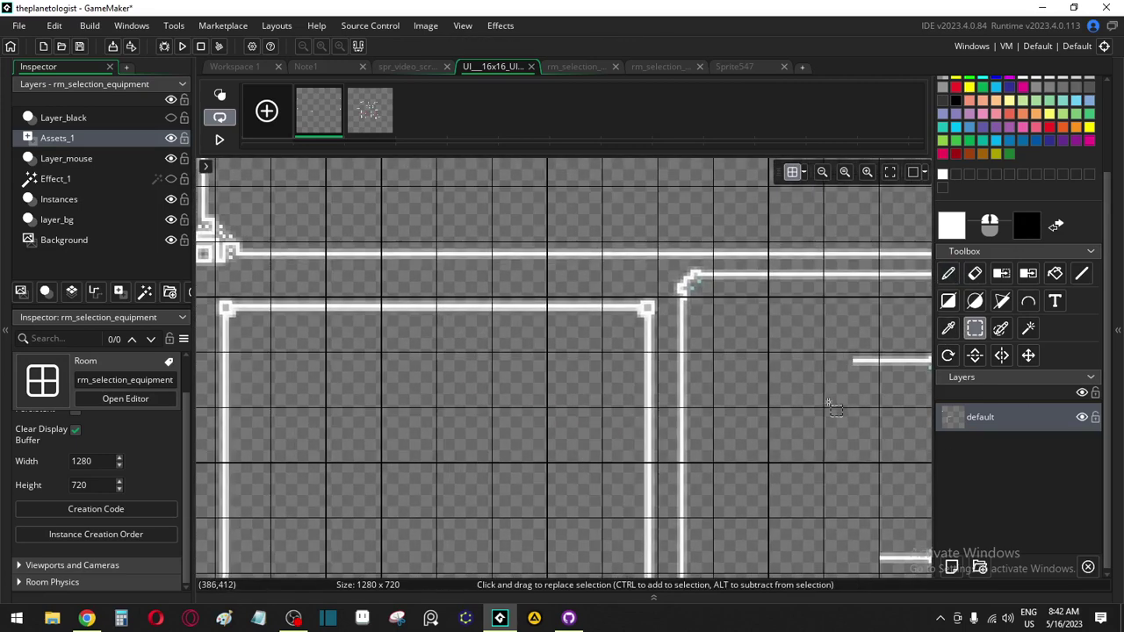
mouse_move(661, 261)
mouse_down()
mouse_move(756, 448)
mouse_move(757, 475)
mouse_move(733, 479)
mouse_move(753, 484)
mouse_move(766, 456)
mouse_up()
scroll(733, 479, down, 5)
key(d)
shift+scroll(856, 431, right, 5)
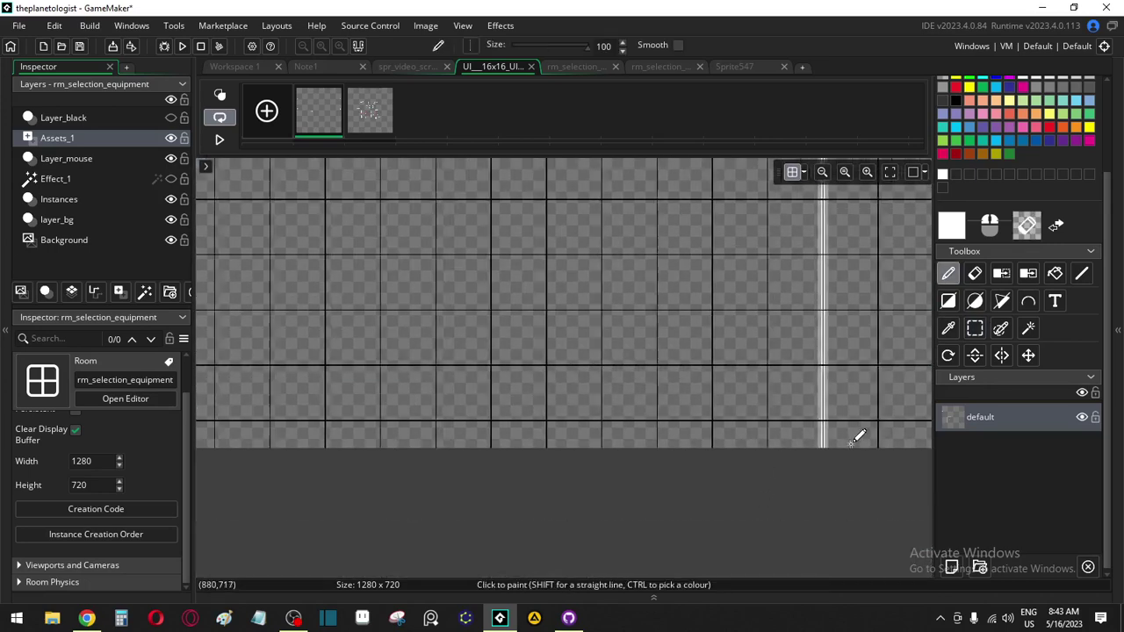
Examine the corners and vertical edges of the rounded frame and the adjacent square-cornered frame to compare their spacing
scroll(790, 444, up, 1)
shift+scroll(743, 447, right, 2)
ctrl+scroll(549, 451, down, 2)
middle_drag(427, 384, 884, 568)
ctrl+scroll(427, 455, up, 2)
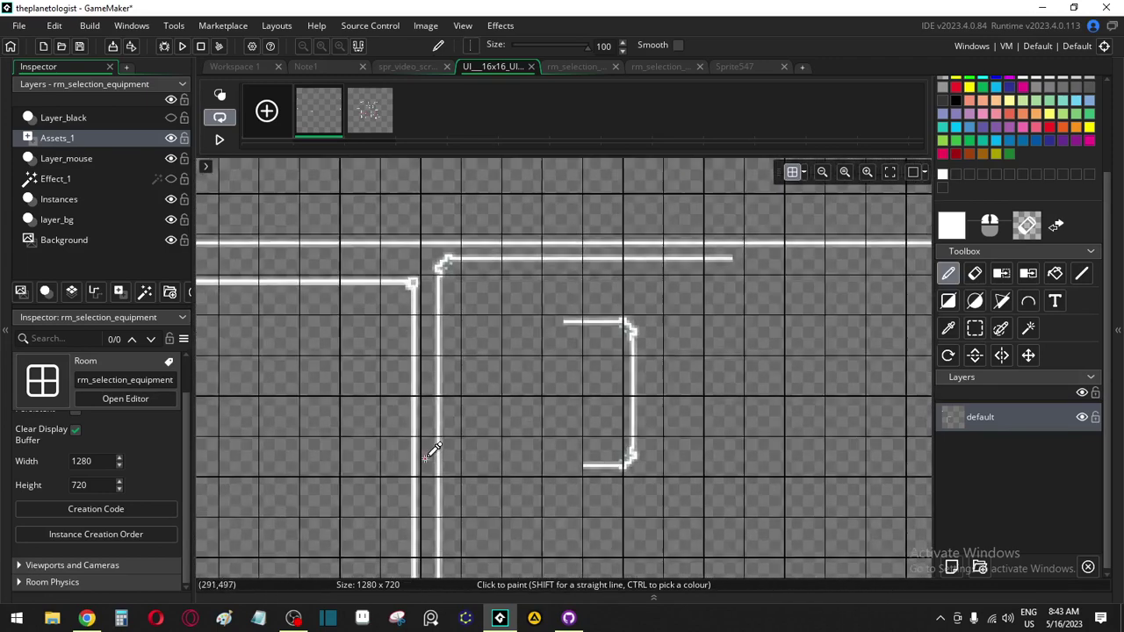
ctrl+scroll(433, 450, up, 1)
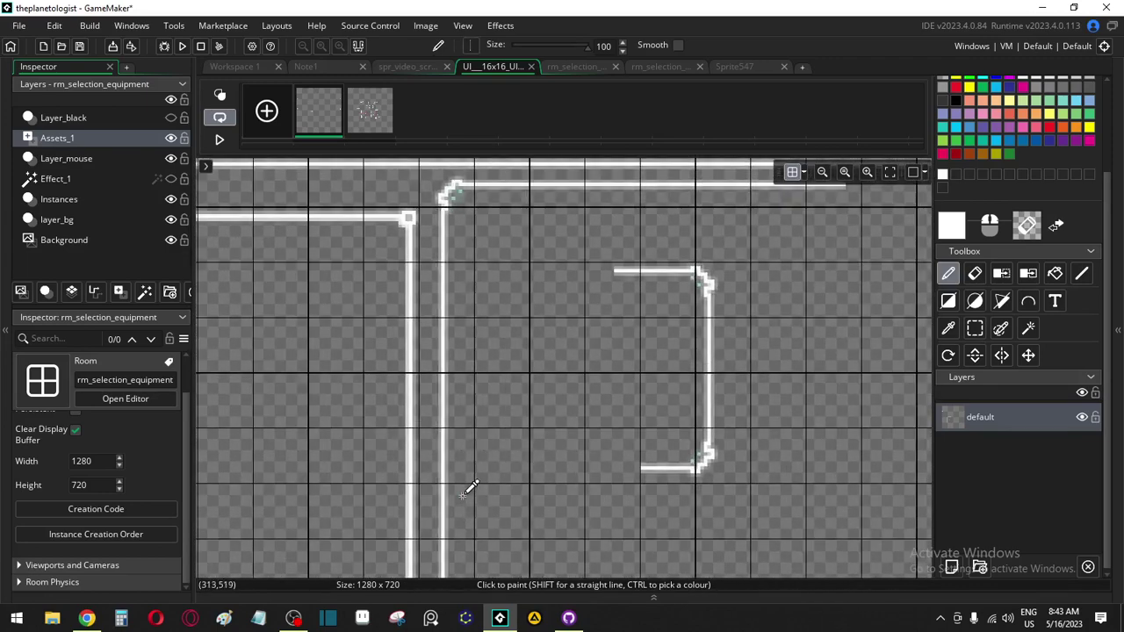
ctrl+scroll(466, 483, up, 1)
scroll(545, 369, up, 3)
shift+scroll(545, 369, left, 2)
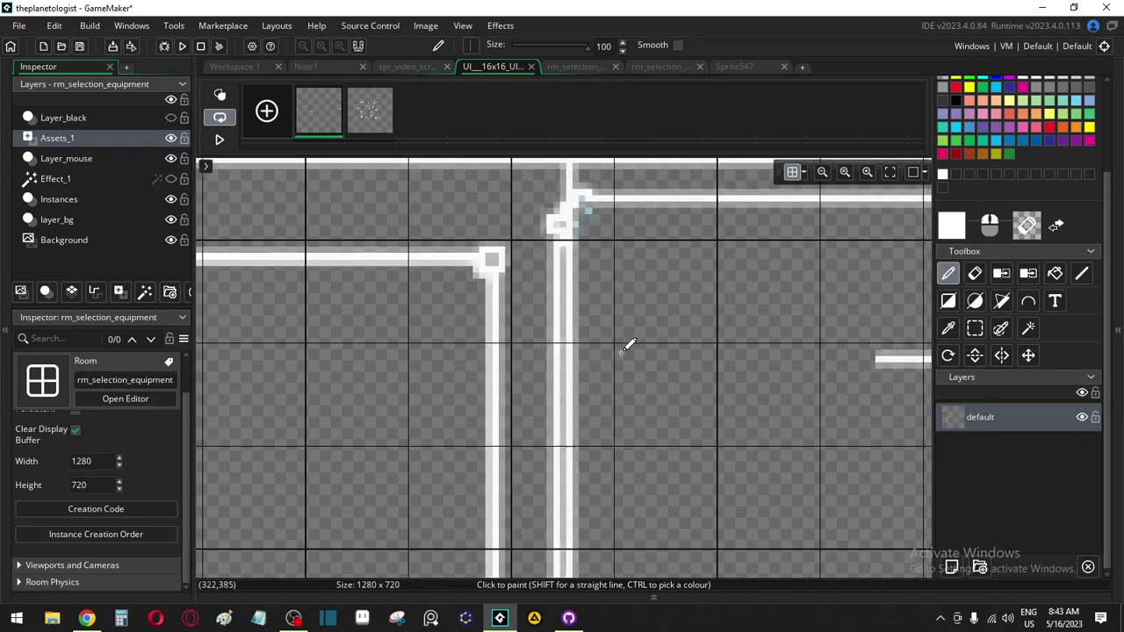
ctrl+scroll(663, 518, down, 1)
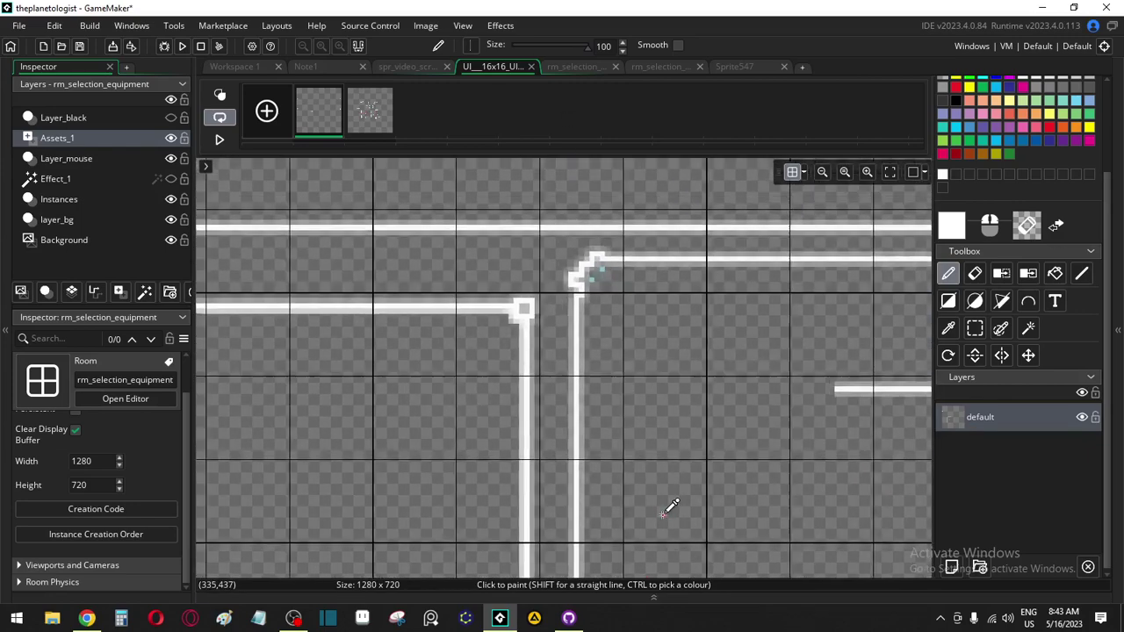
ctrl+scroll(670, 508, down, 2)
scroll(673, 432, up, 1)
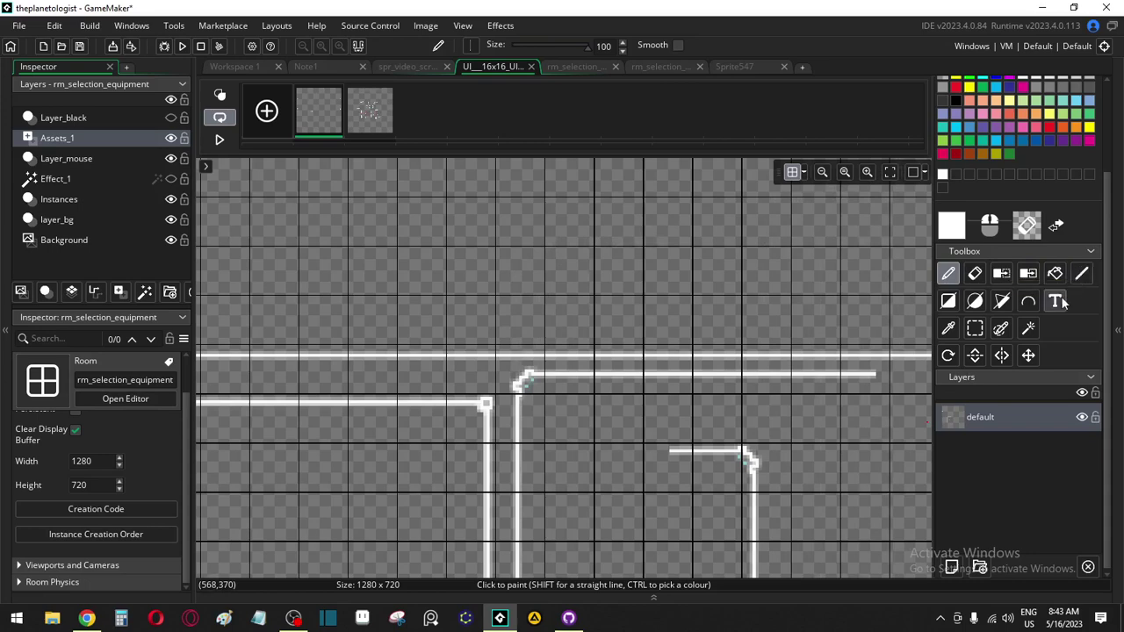
Measure the gap between the square-cornered frame's corner and the rounded frame's vertical edge with a rectangular selection
click(975, 328)
scroll(395, 440, up, 4)
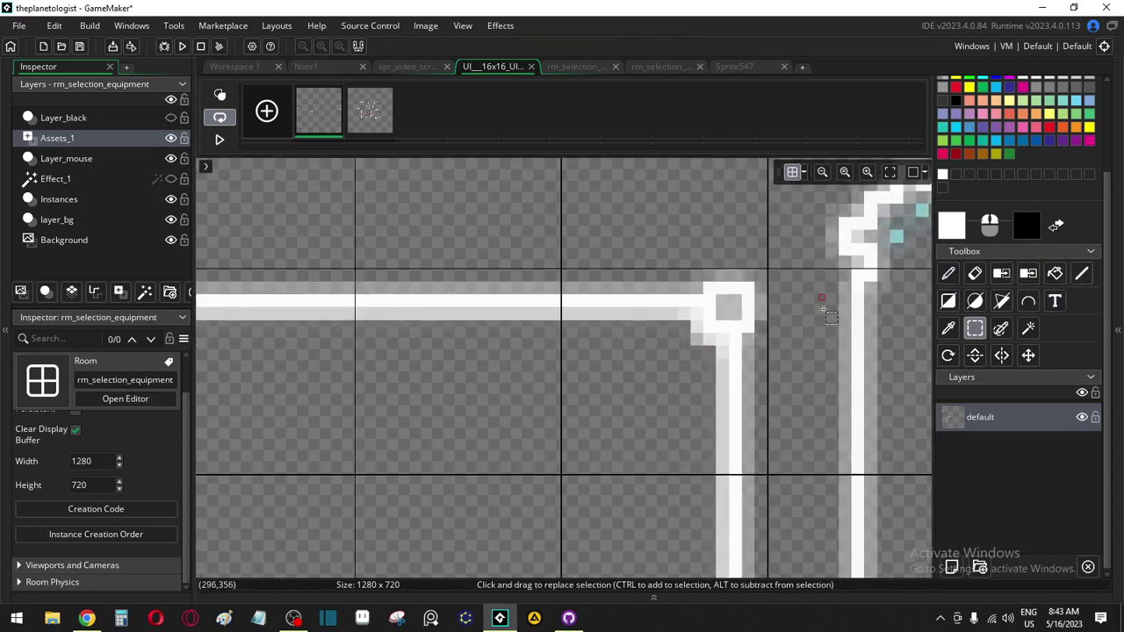
drag(772, 272, 835, 307)
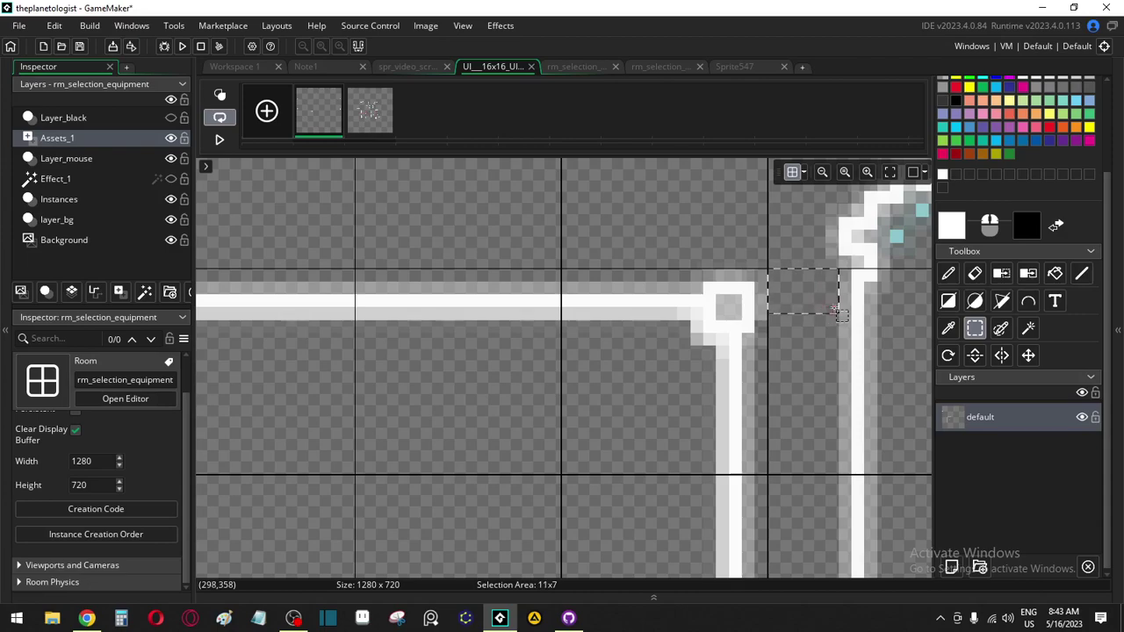
drag(839, 309, 840, 306)
Inspect the empty area beside the opposite square-cornered frame's upper corner, where the matching gap belongs
scroll(625, 424, down, 5)
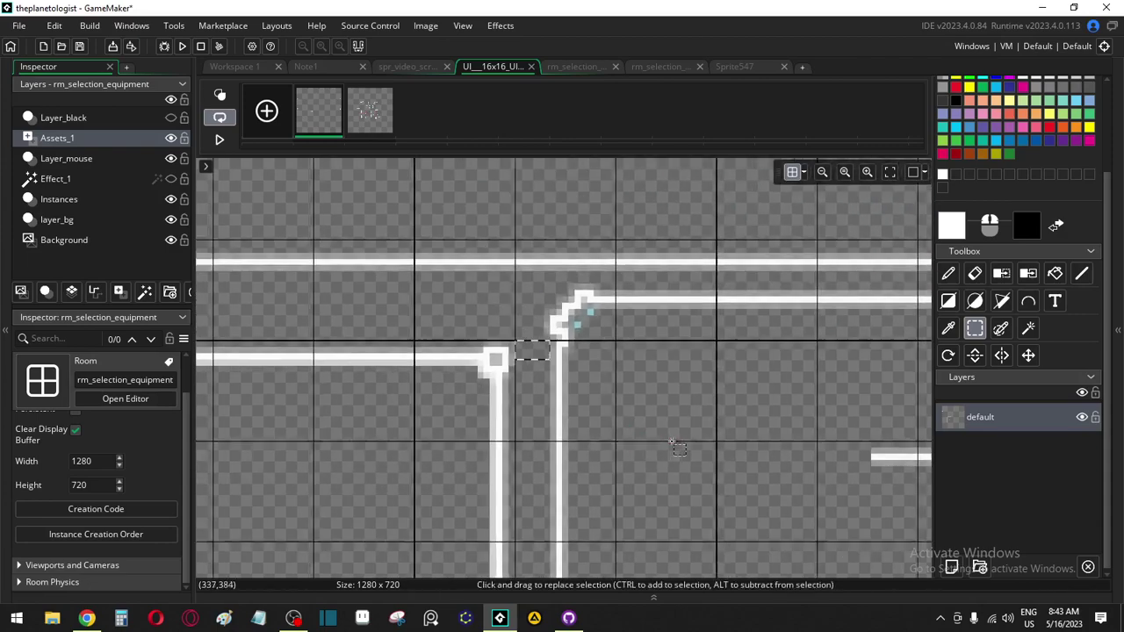
scroll(545, 424, up, 2)
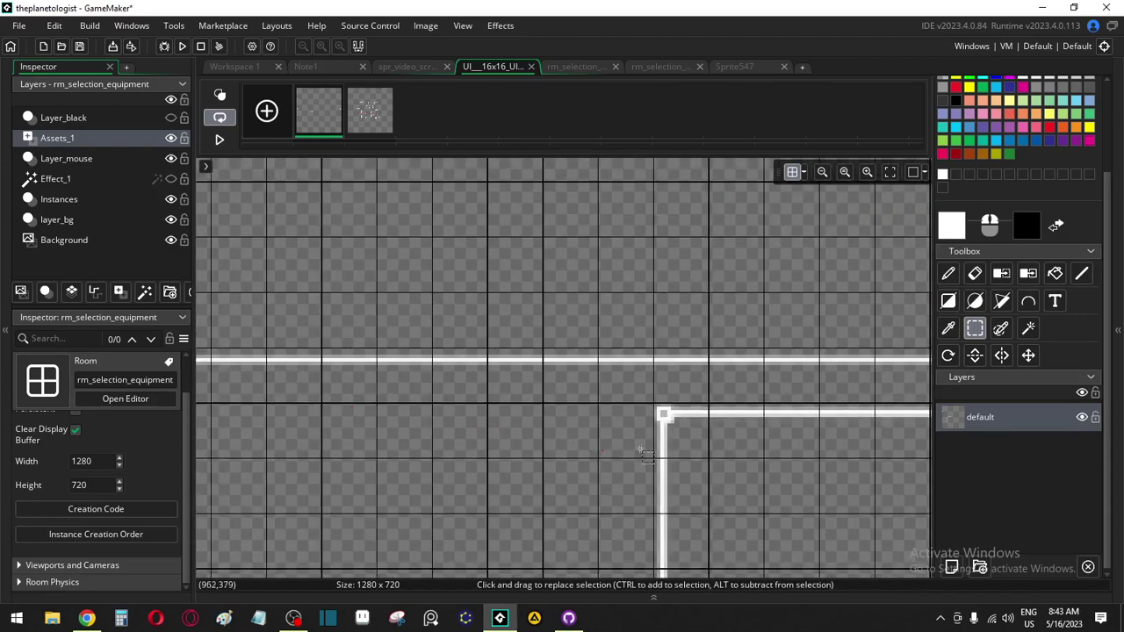
scroll(625, 444, down, 1)
scroll(654, 441, up, 3)
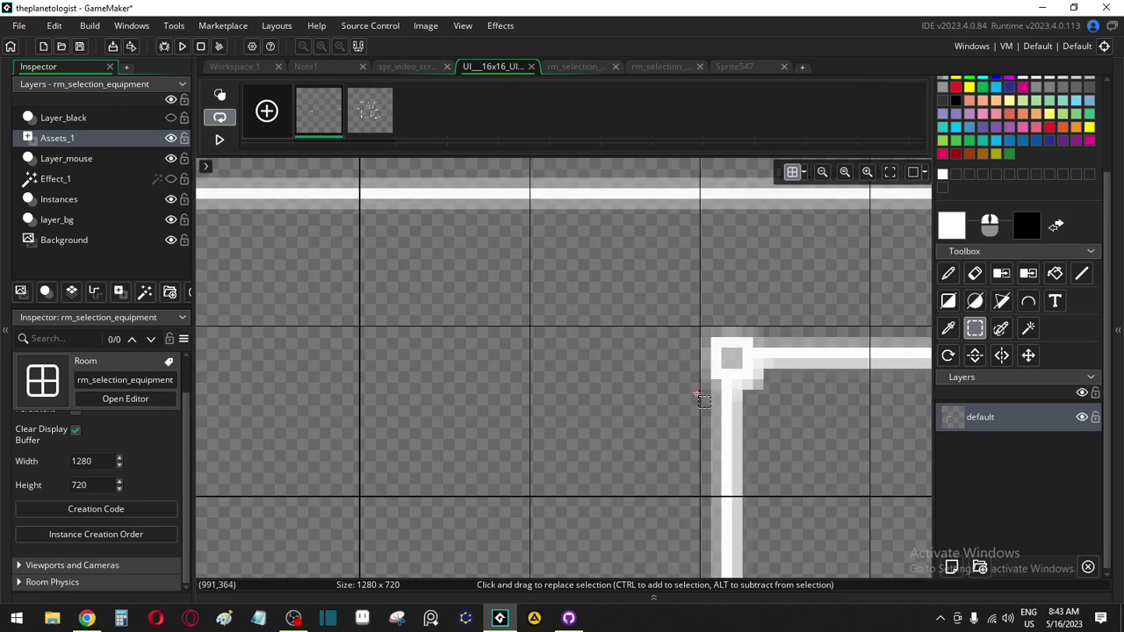
scroll(891, 298, up, 2)
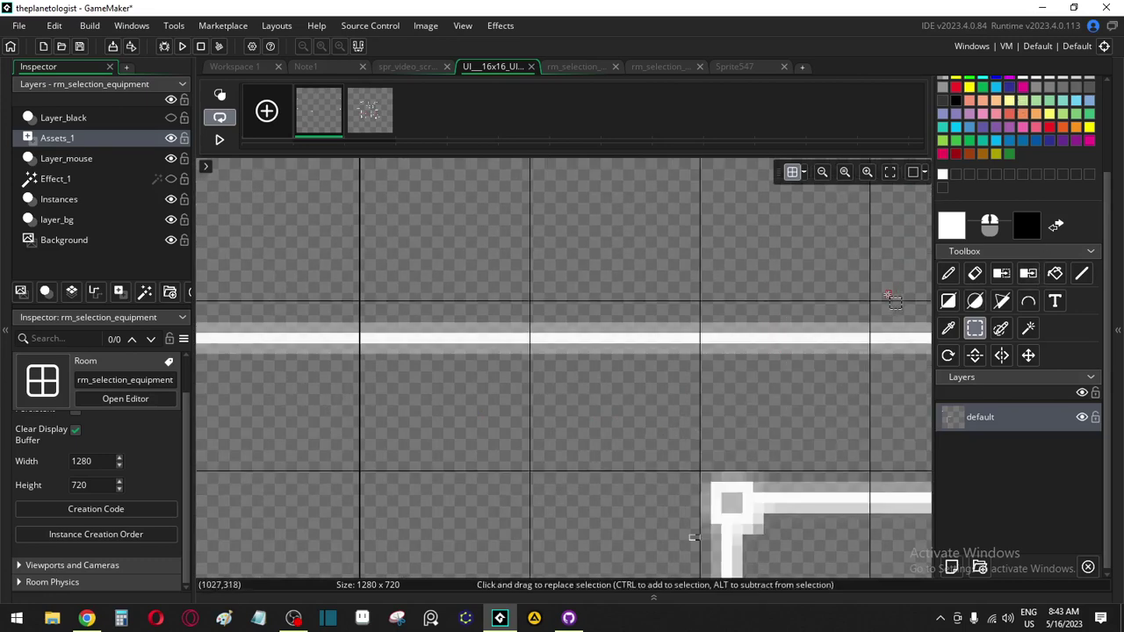
Stamp the size 39 horizontal line brush below the divider and inside a narrow selection beside the opposite square-cornered frame's vertical edge
click(1012, 332)
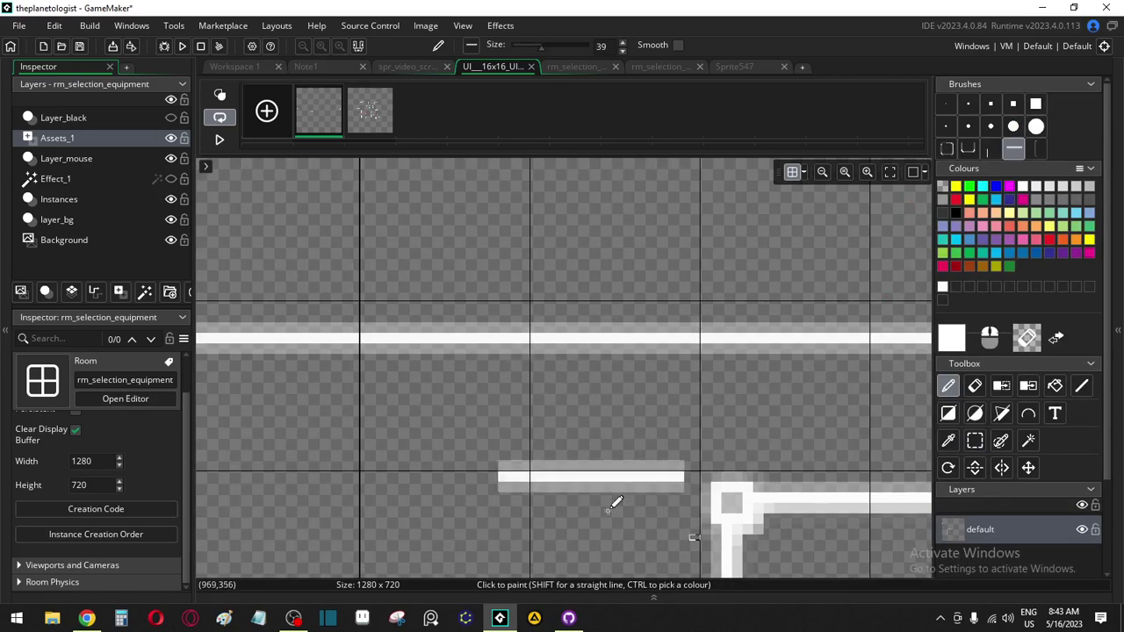
click(975, 441)
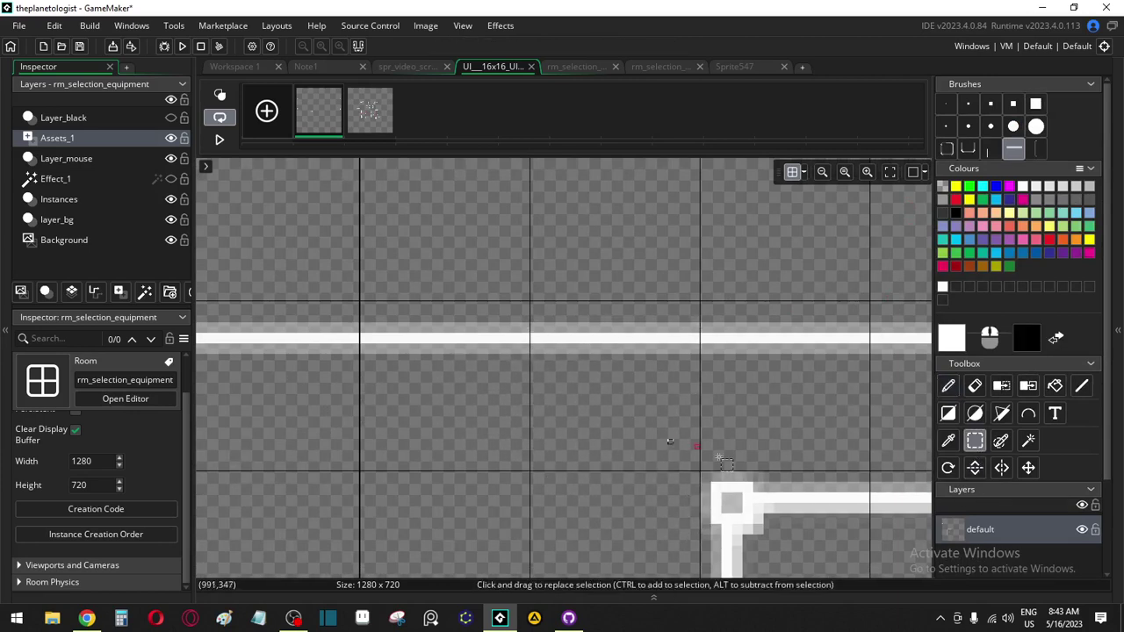
click(946, 393)
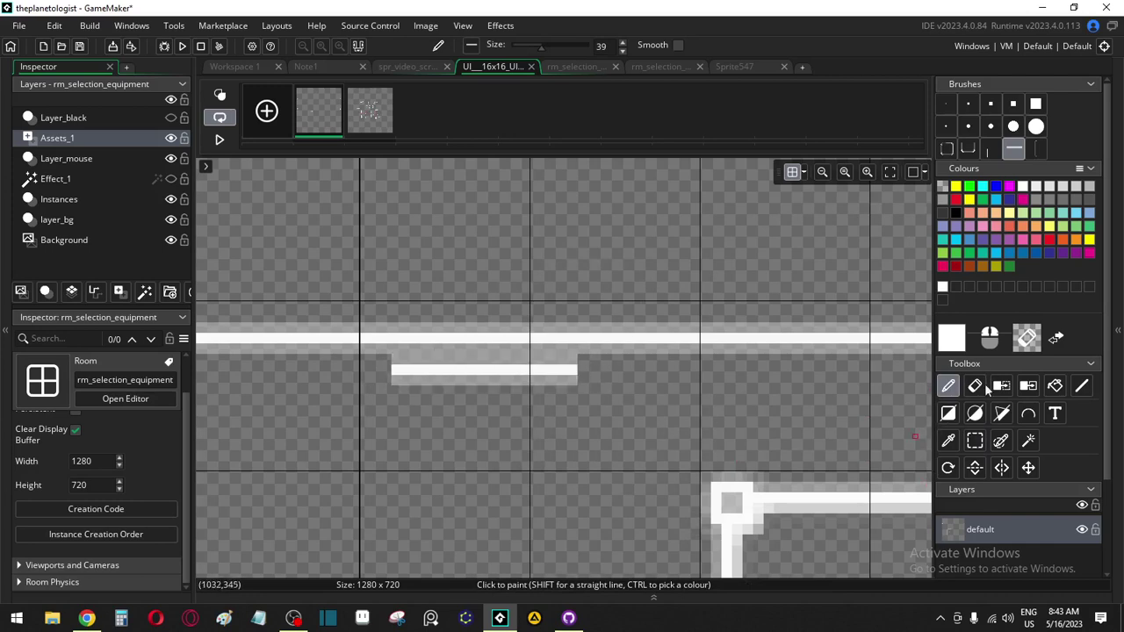
key(s)
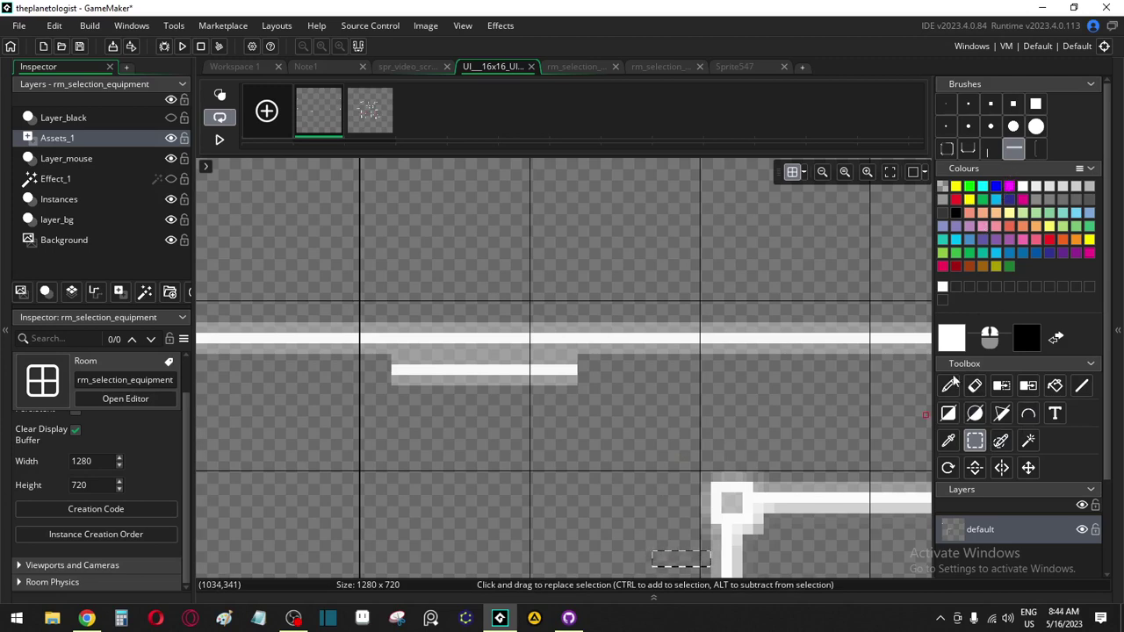
click(949, 386)
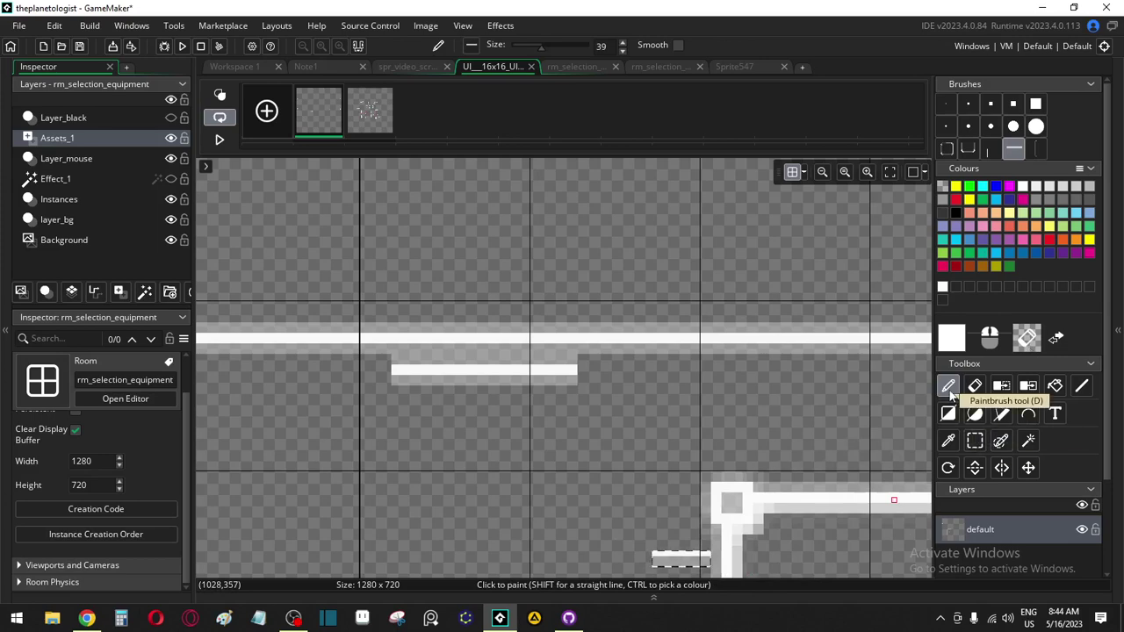
Measure the gap beside the first square-cornered frame again with a 10x2 rectangular selection reaching toward the rounded frame's edge
scroll(614, 517, down, 6)
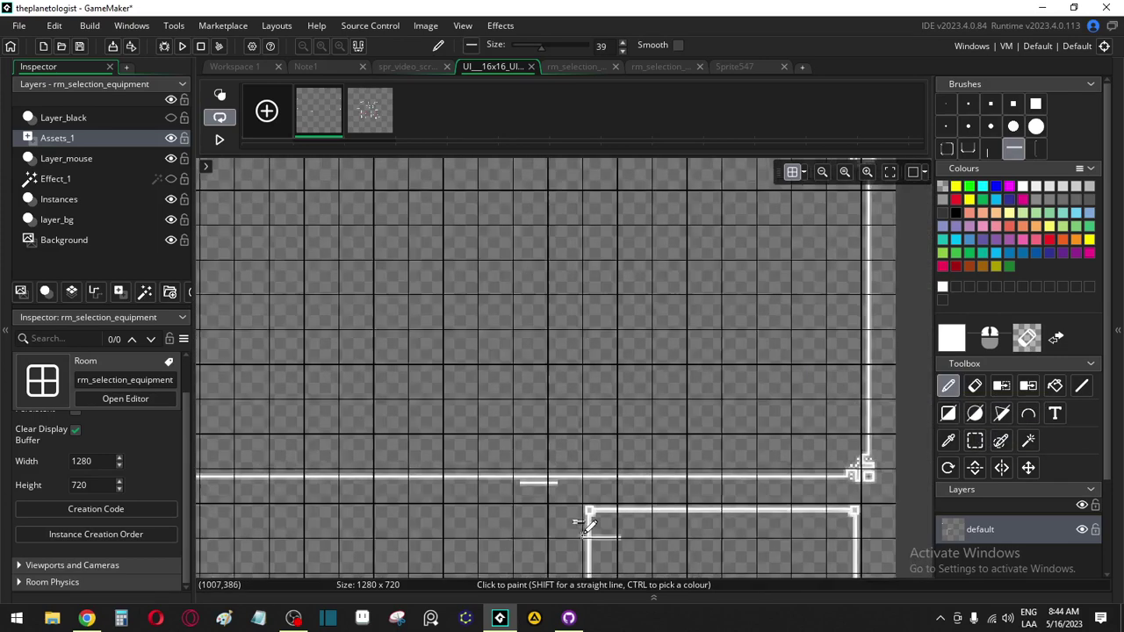
scroll(523, 549, up, 7)
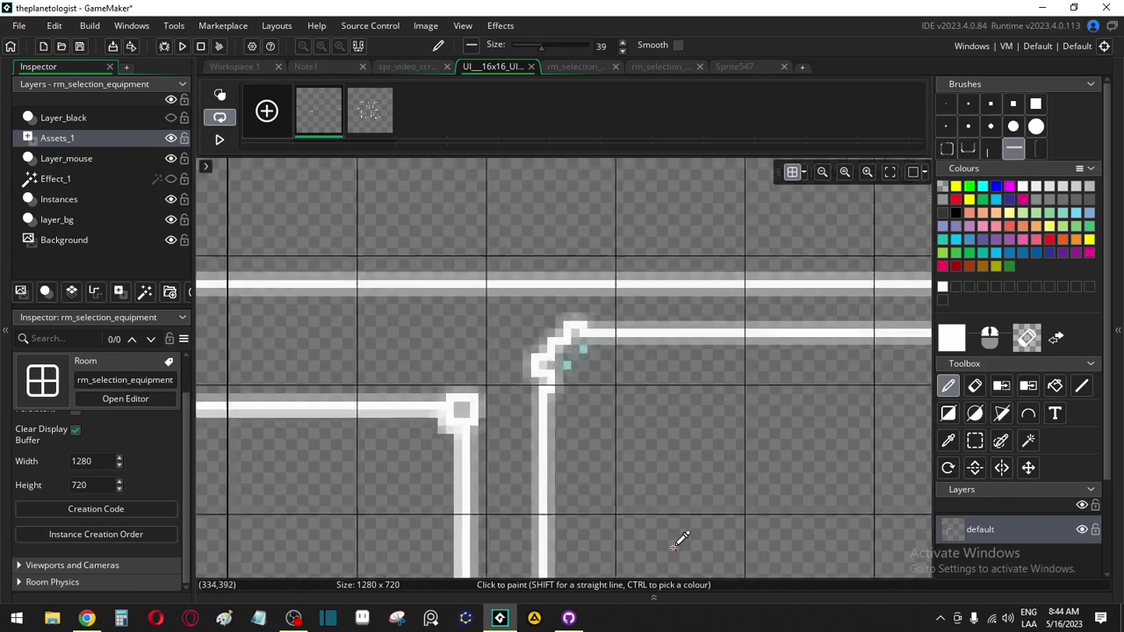
middle_drag(619, 408, 918, 412)
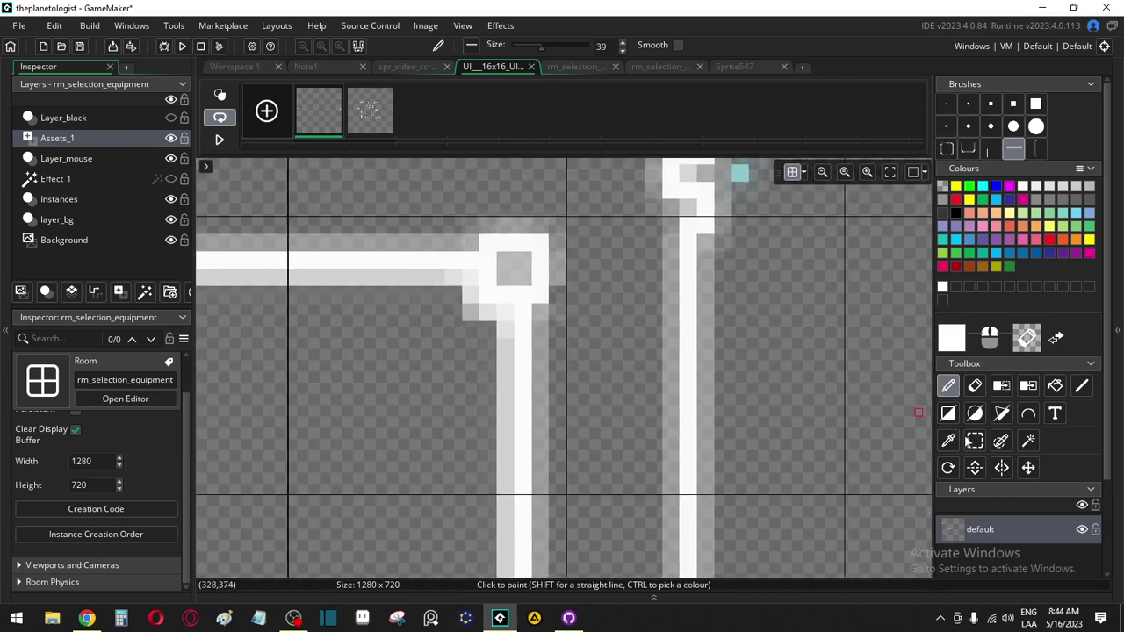
click(970, 441)
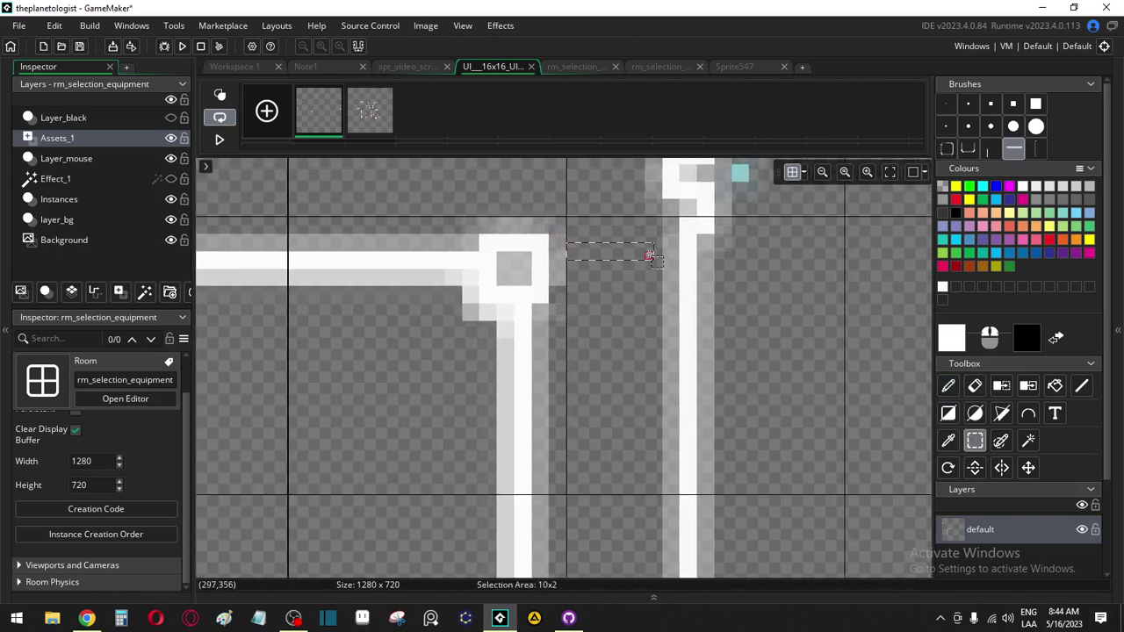
Compare the opposite frame's gap marker with the first gap and re-measure that gap from the square corner to the rounded frame's edge
scroll(650, 455, down, 6)
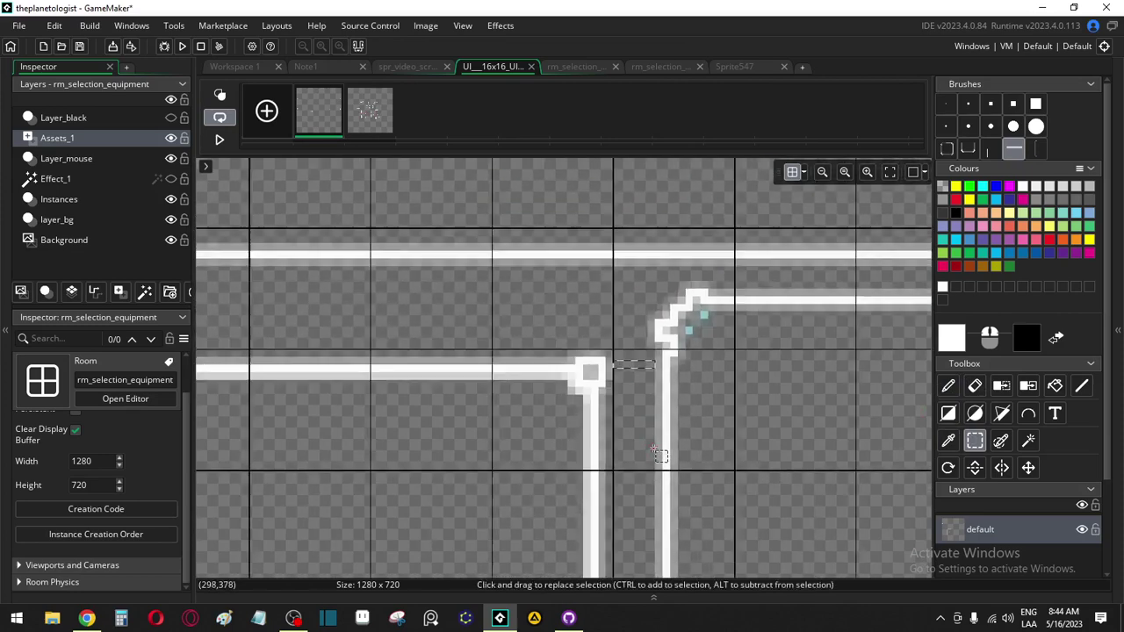
scroll(658, 450, right, 5)
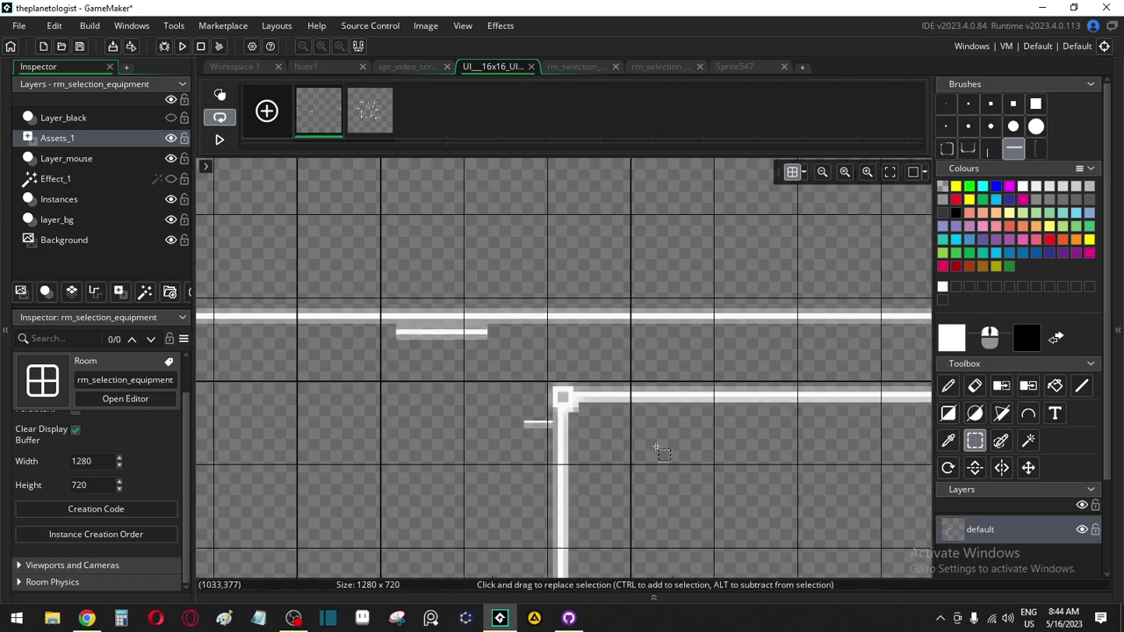
scroll(540, 448, up, 4)
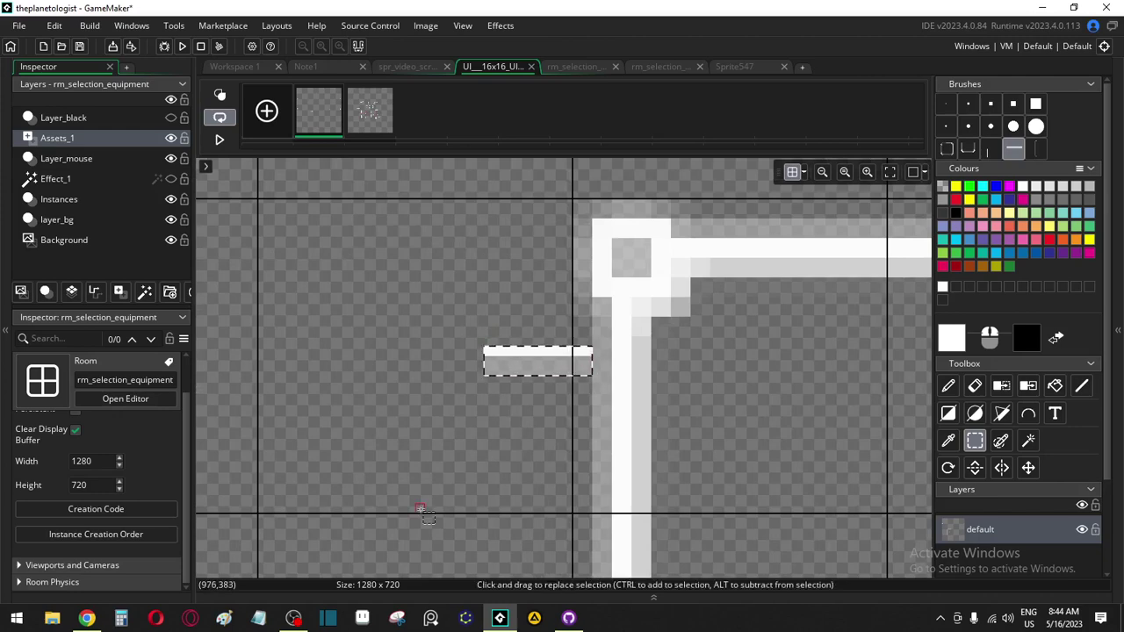
scroll(421, 510, down, 5)
scroll(394, 548, left, 5)
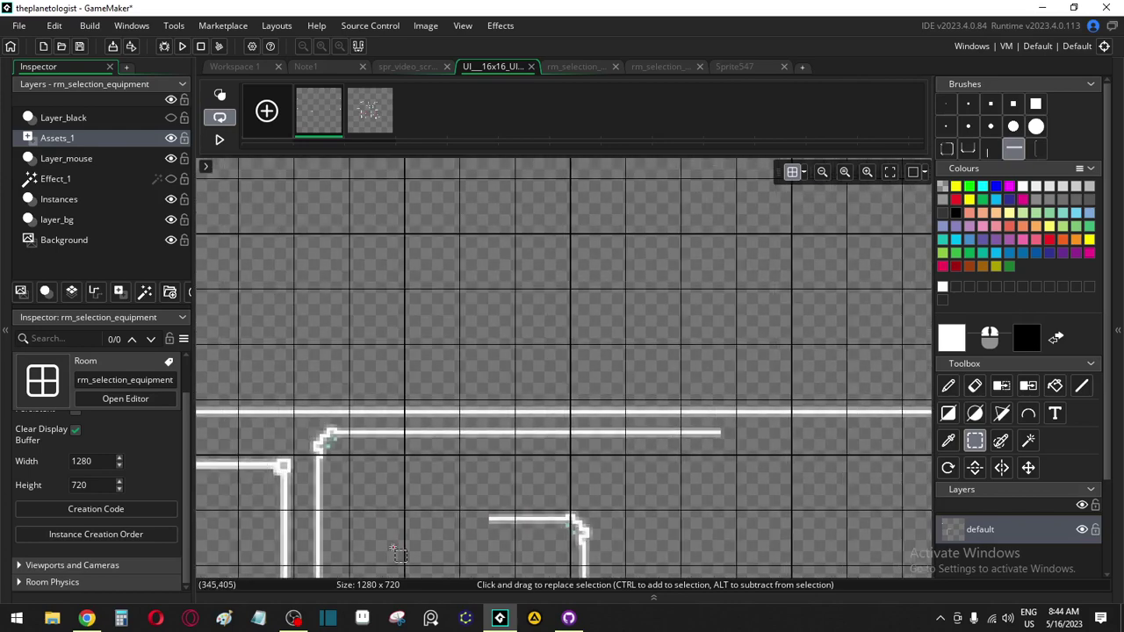
scroll(319, 486, up, 5)
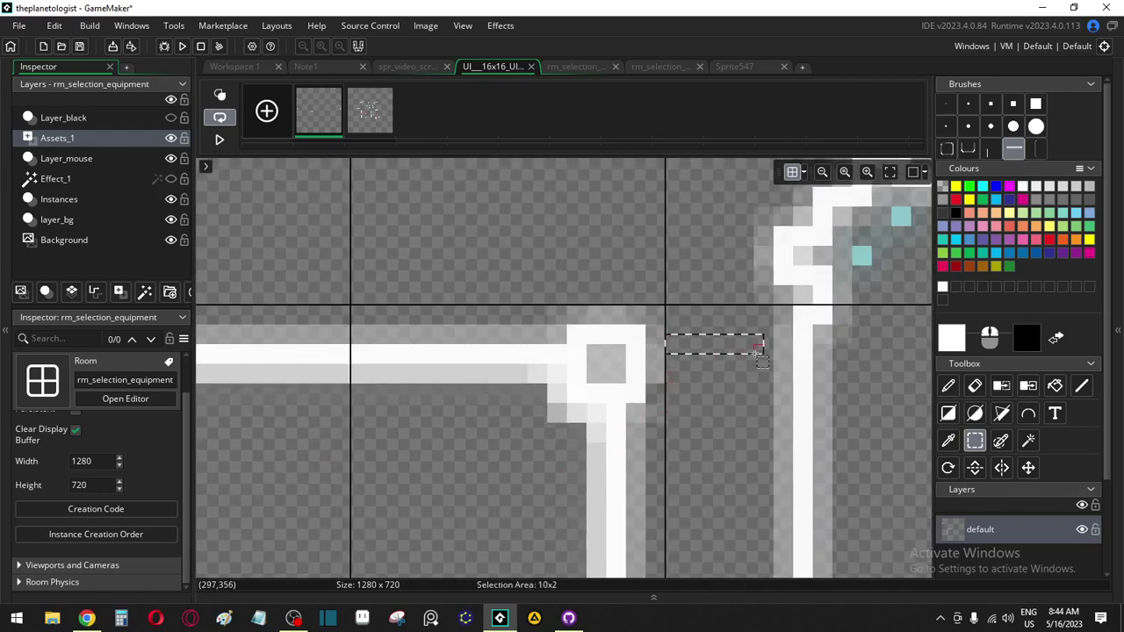
drag(766, 357, 767, 358)
Delete the short line marker beside the opposite square-cornered frame's vertical edge
scroll(676, 527, right, 5)
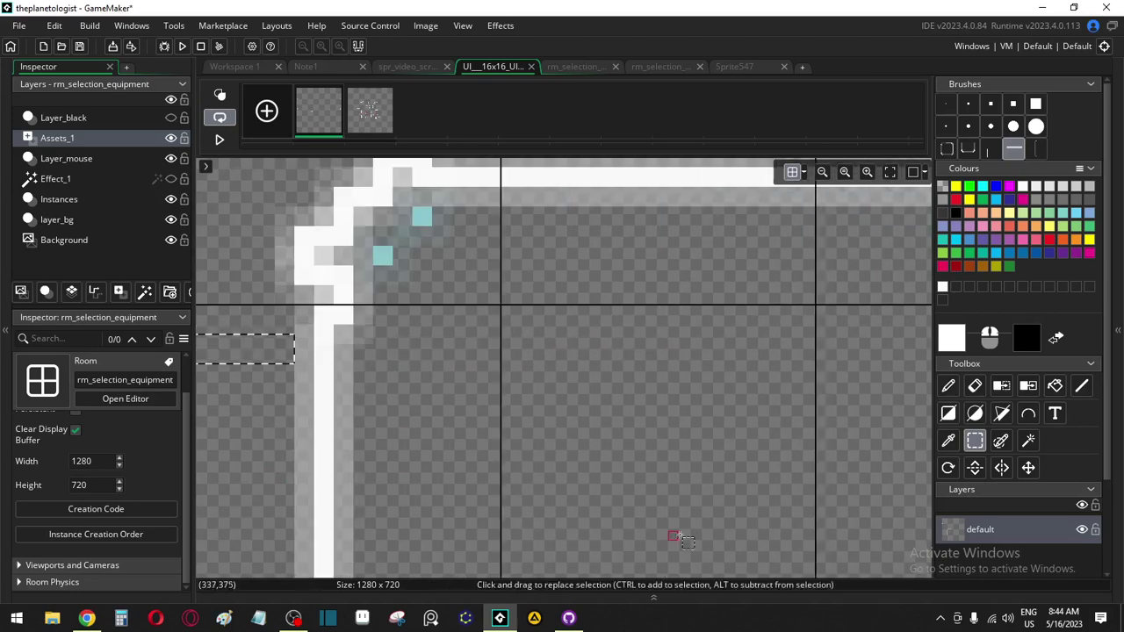
scroll(693, 529, down, 3)
scroll(693, 532, right, 2)
scroll(694, 531, right, 8)
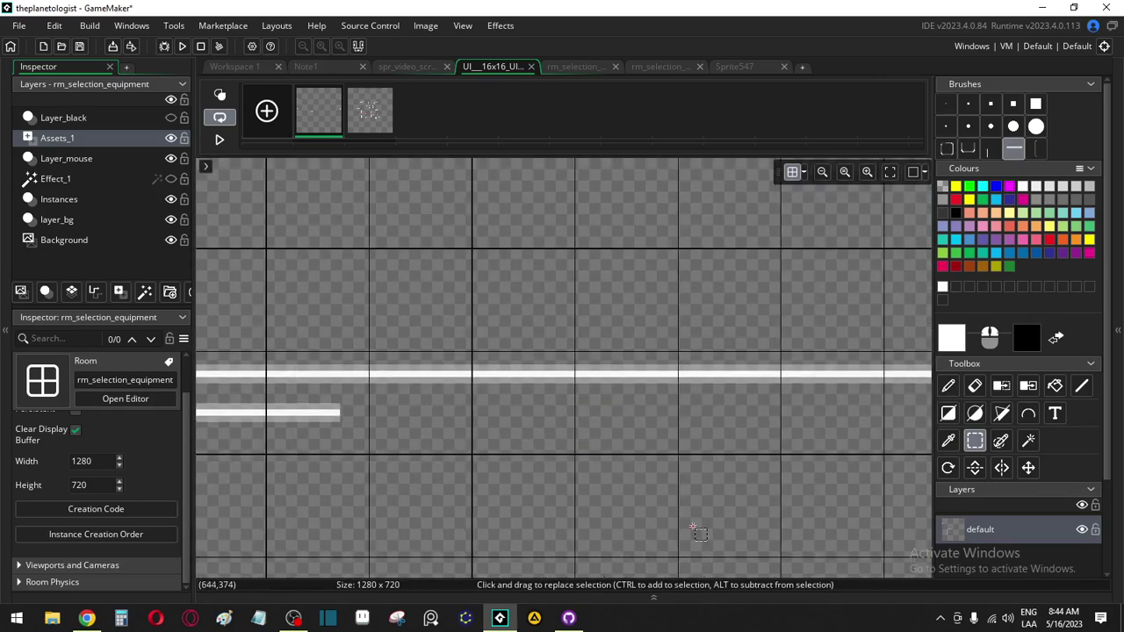
scroll(666, 524, up, 4)
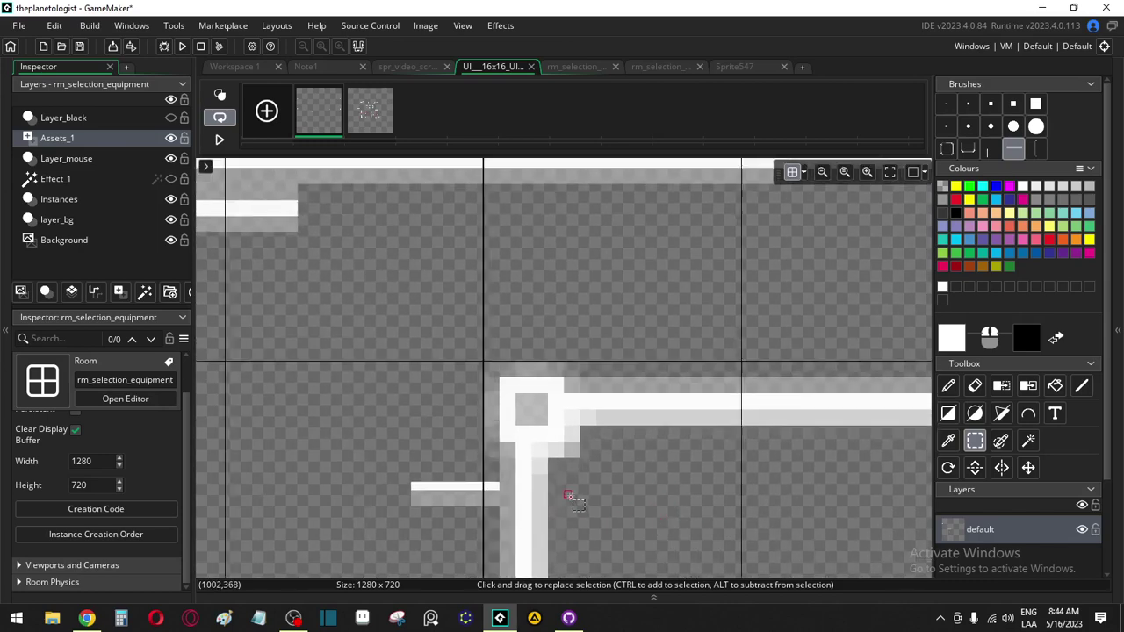
drag(332, 467, 472, 521)
key(Delete)
Select an 11x4 area beside the opposite square-cornered frame's corner and stamp the size 39 horizontal line brush inside it
drag(449, 373, 333, 409)
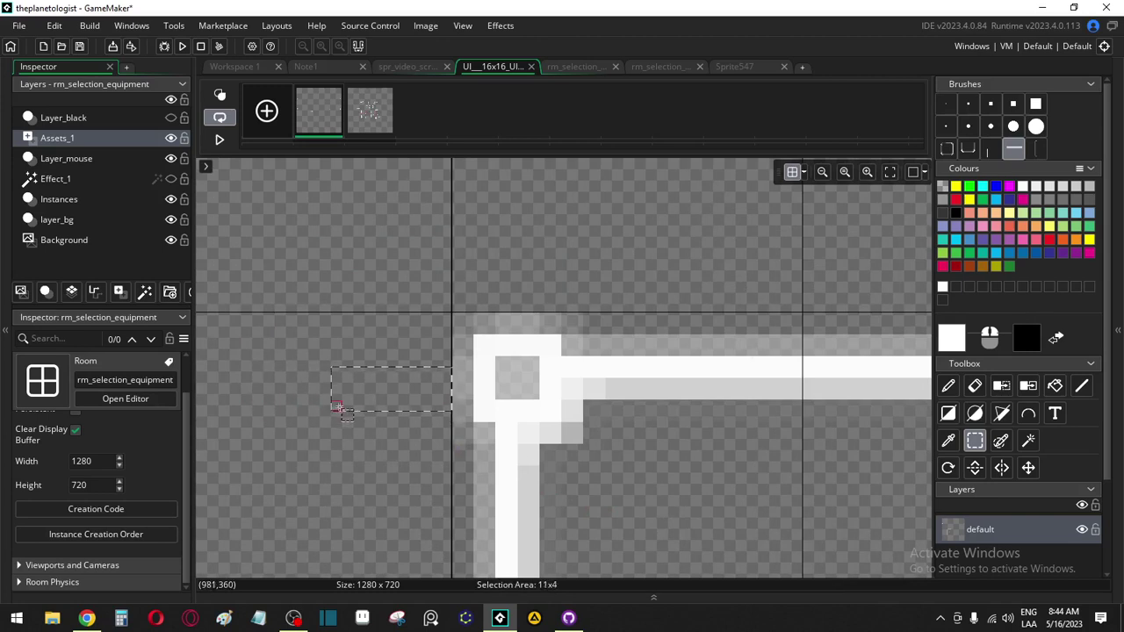
middle_drag(235, 438, 508, 478)
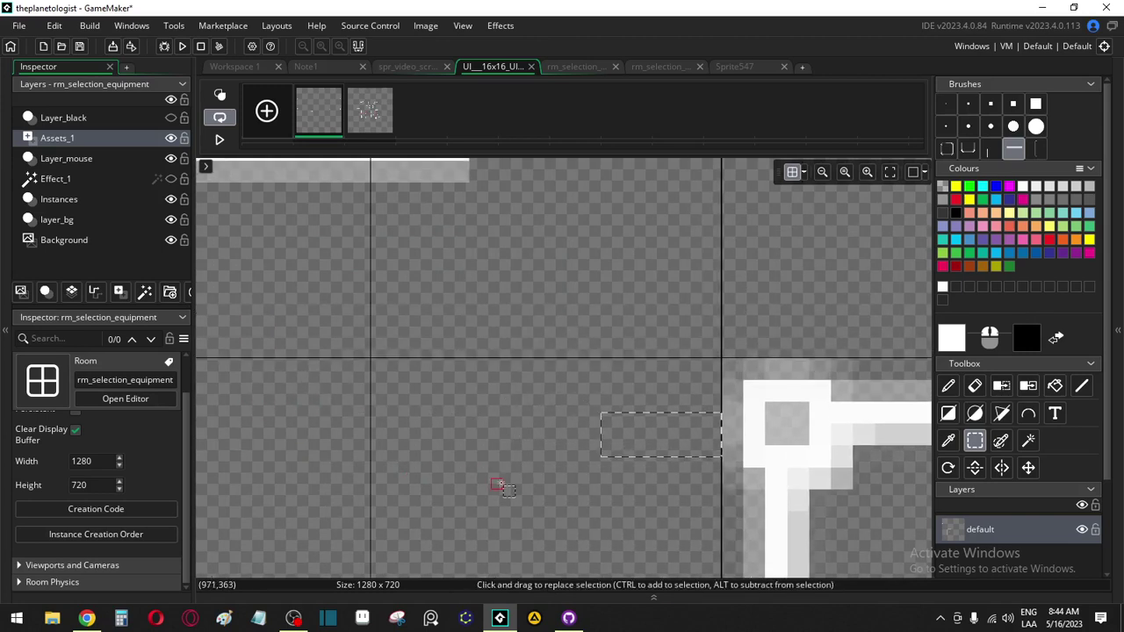
scroll(505, 479, down, 2)
click(948, 386)
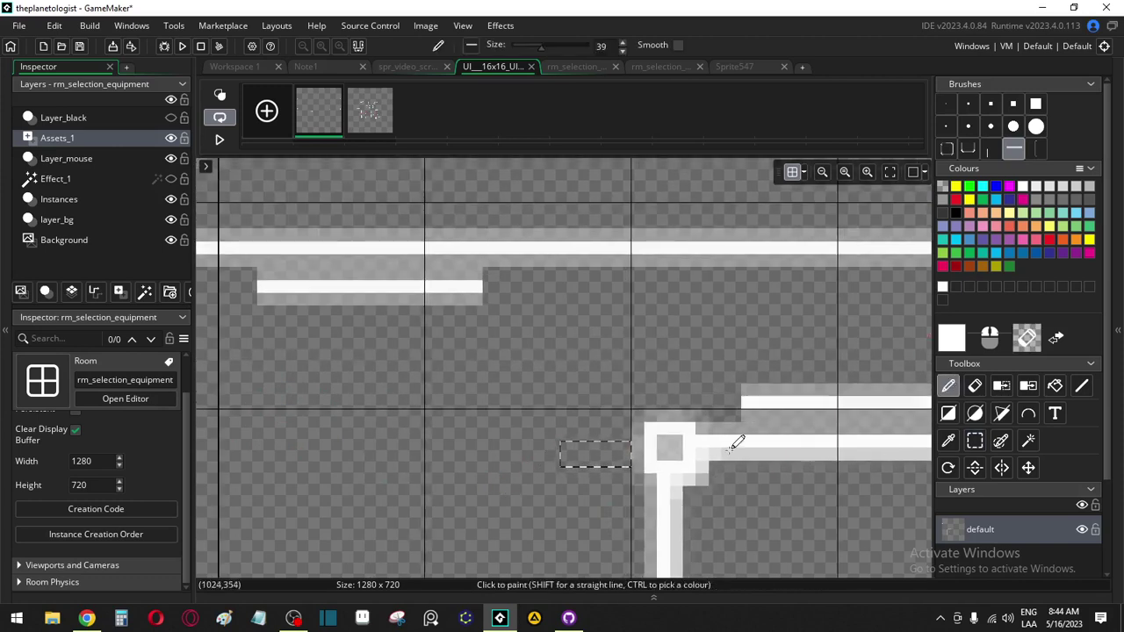
click(444, 454)
click(975, 440)
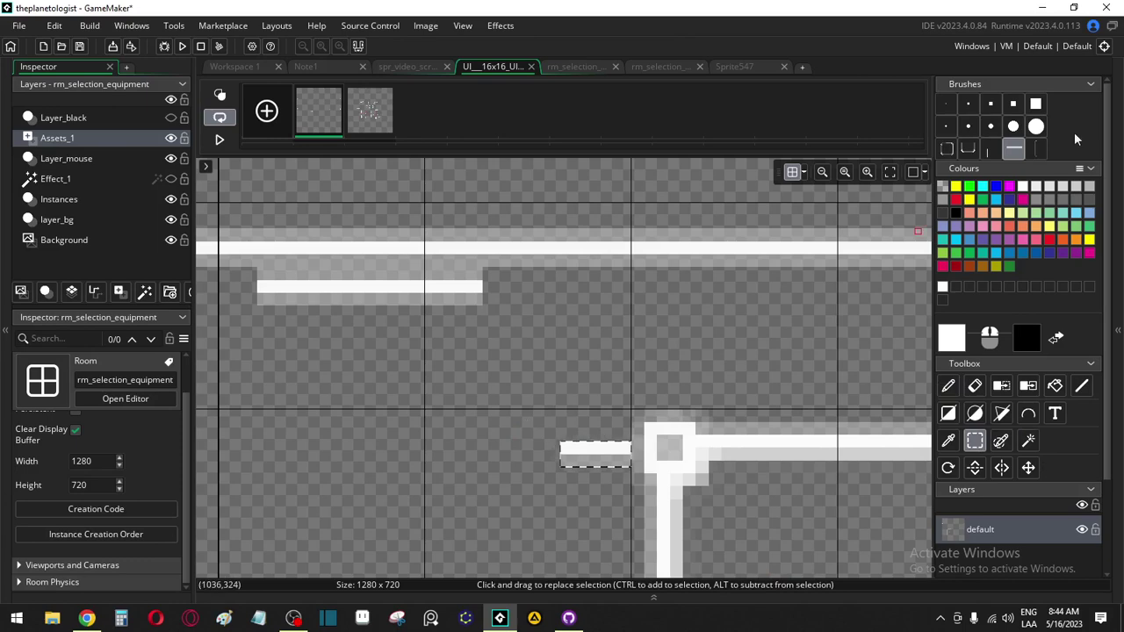
Stamp the size 100 rounded-corner vertical brush below the divider so its vertical edge meets the gap marker's outer end
click(1036, 148)
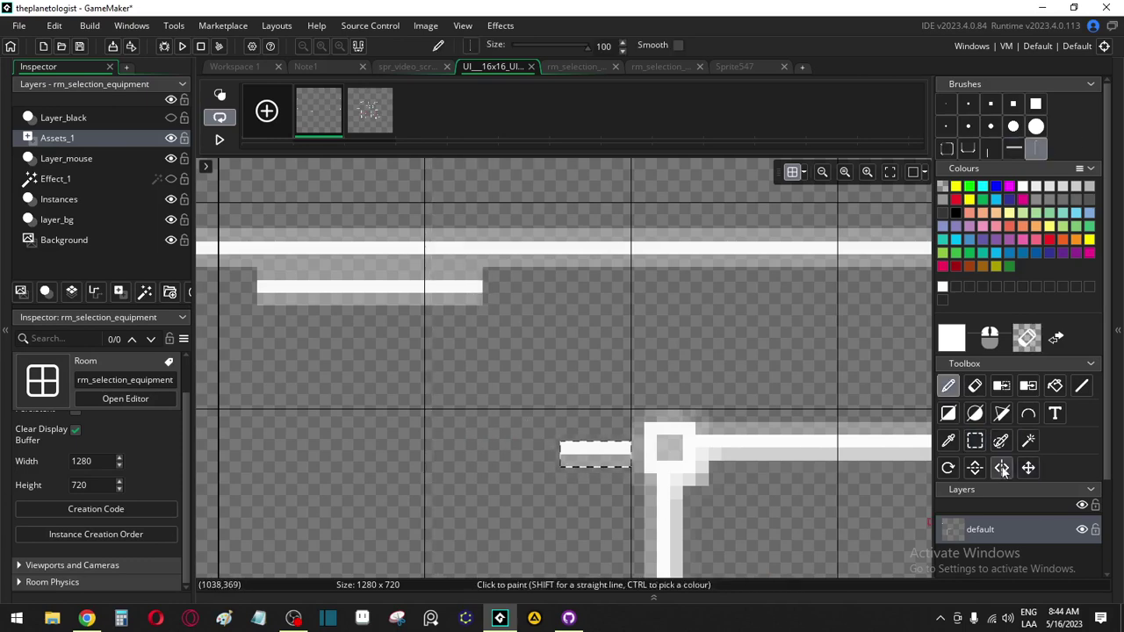
scroll(471, 527, down, 3)
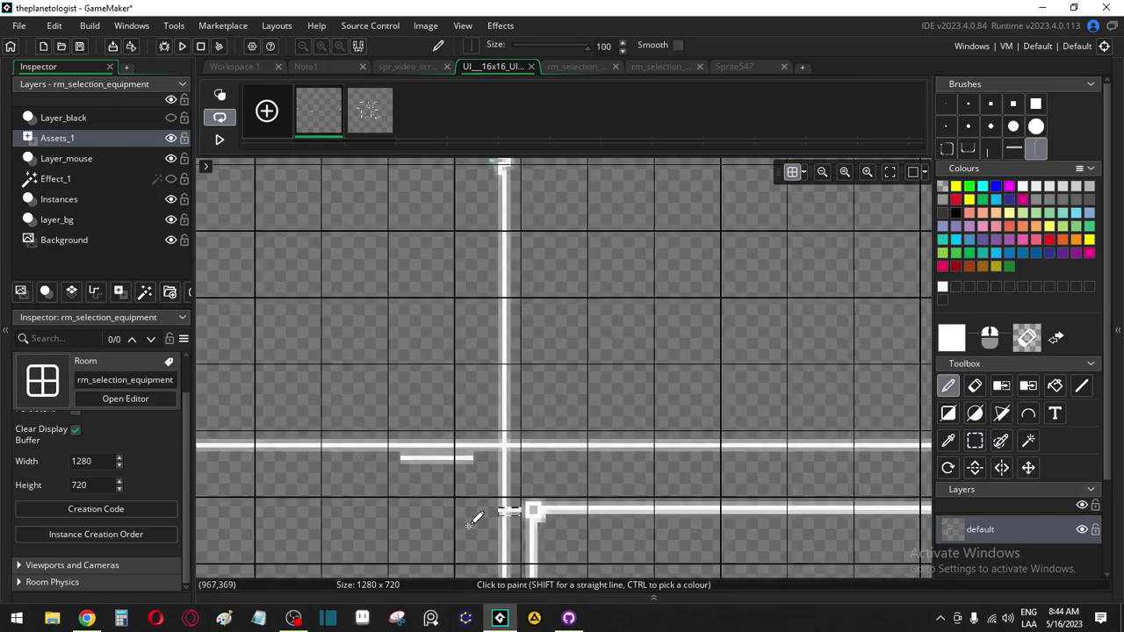
scroll(471, 521, down, 5)
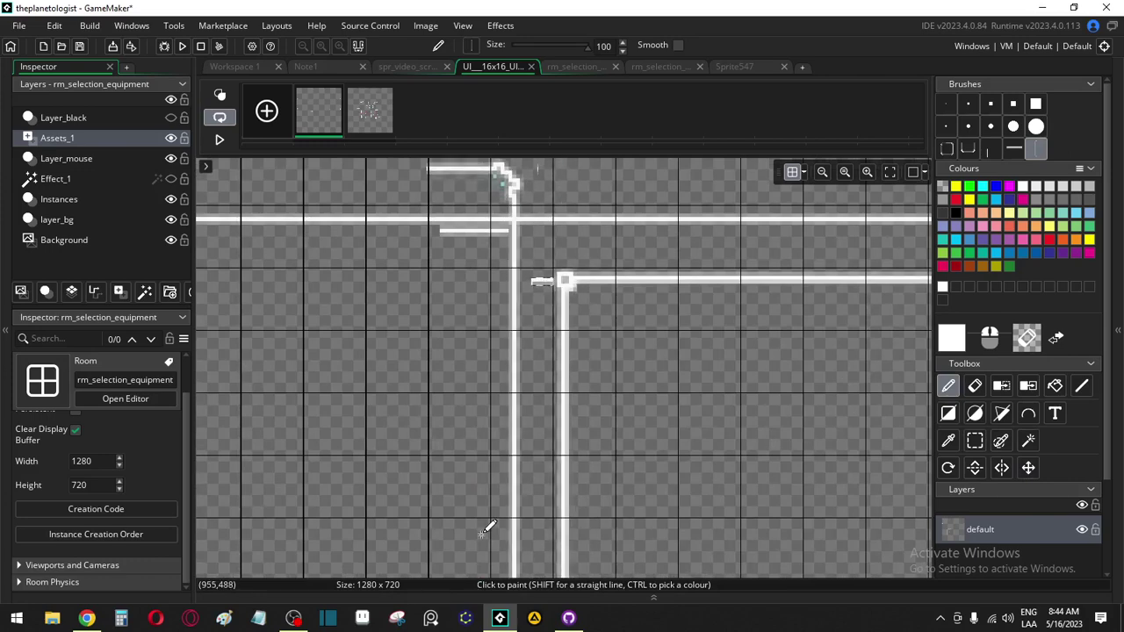
scroll(486, 530, down, 3)
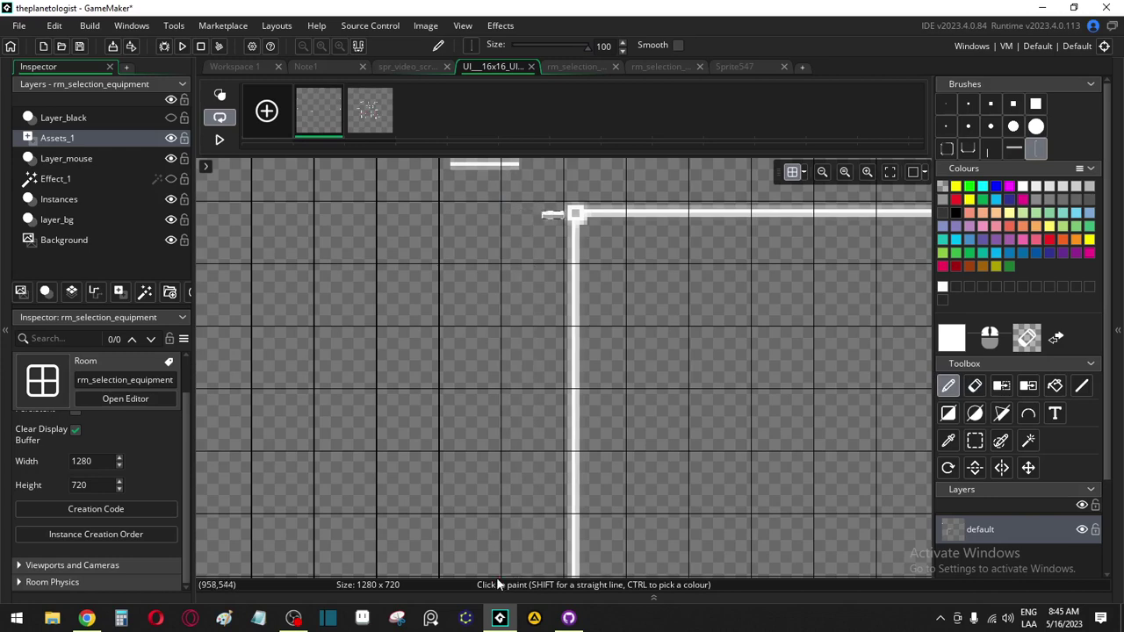
click(975, 441)
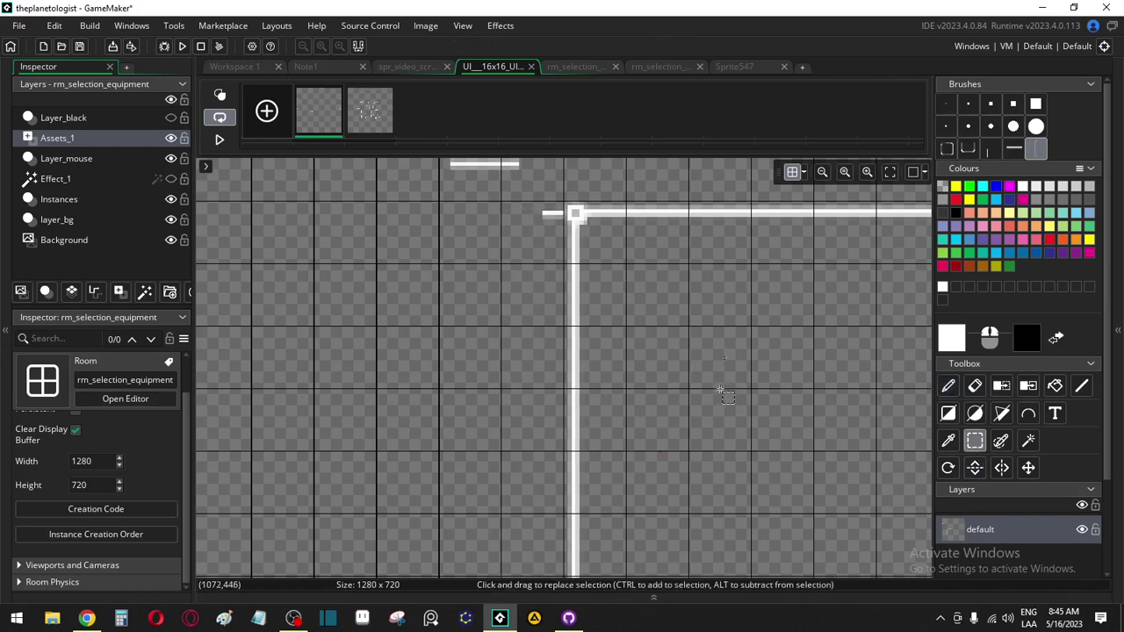
click(948, 386)
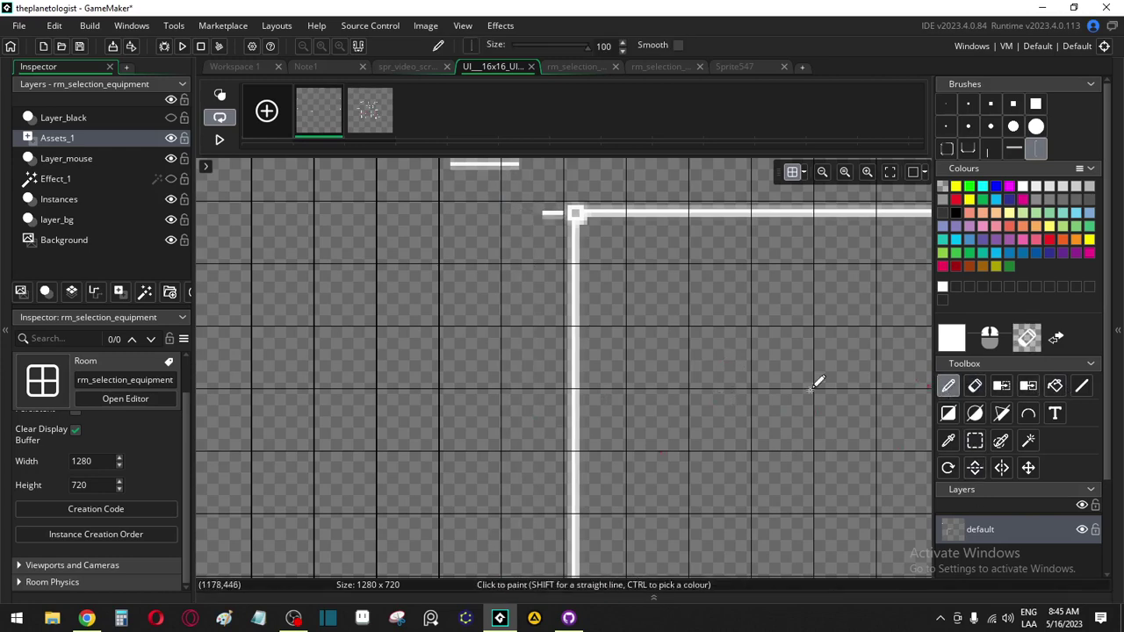
scroll(489, 533, up, 2)
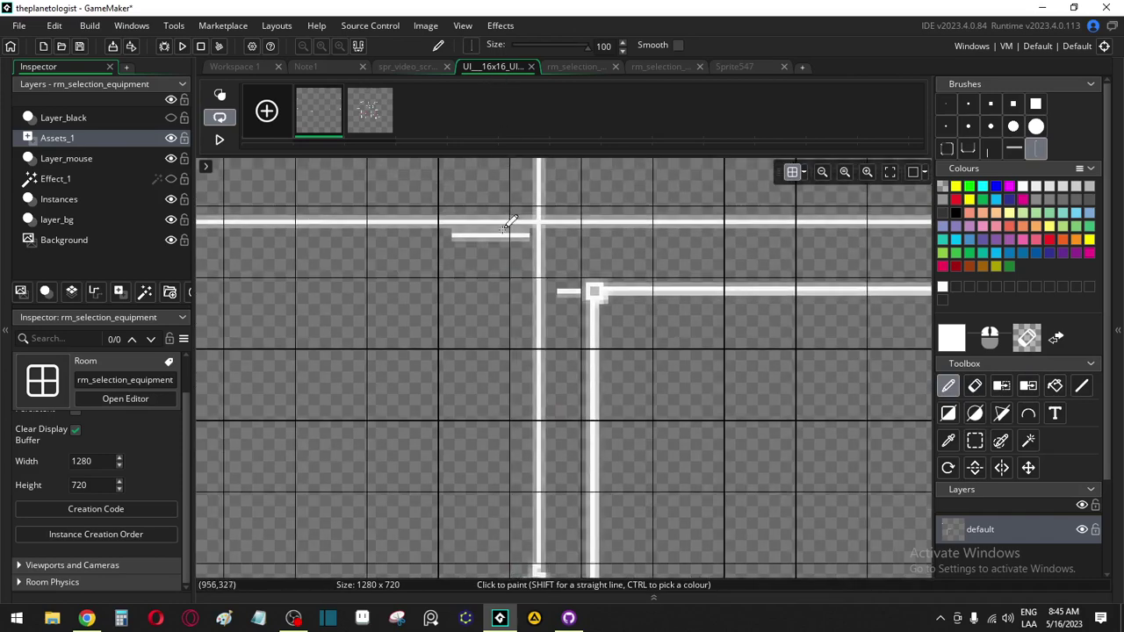
middle_drag(511, 230, 516, 151)
scroll(510, 284, down, 2)
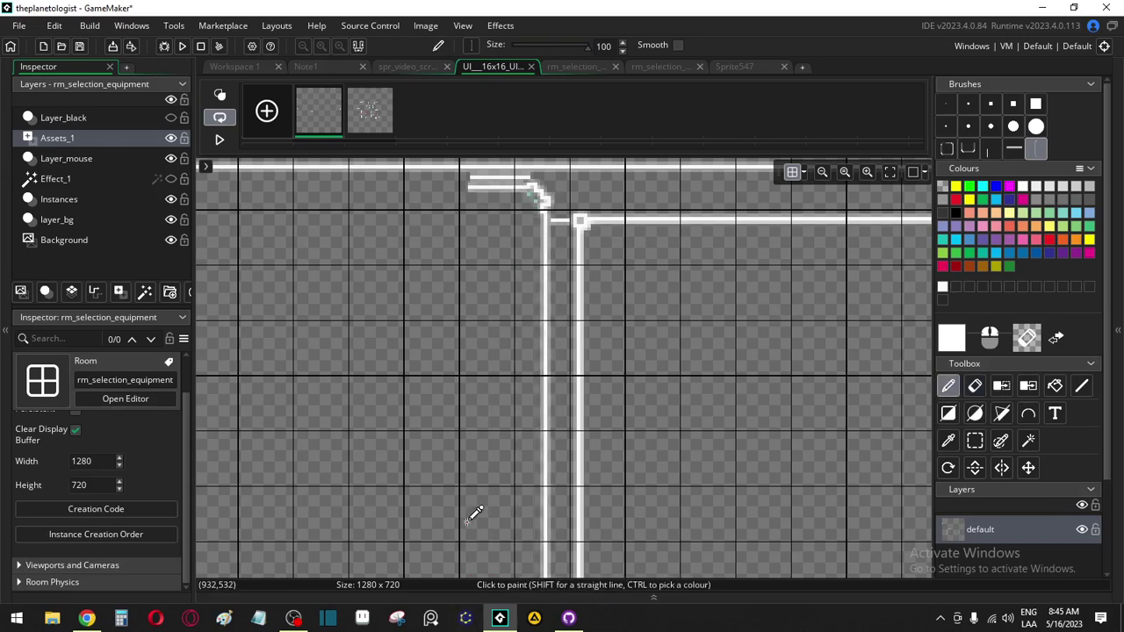
Delete the stray stamped line and shading above the new rounded corner, plus the gap marker beside the square-cornered frame
scroll(469, 512, up, 1)
click(975, 440)
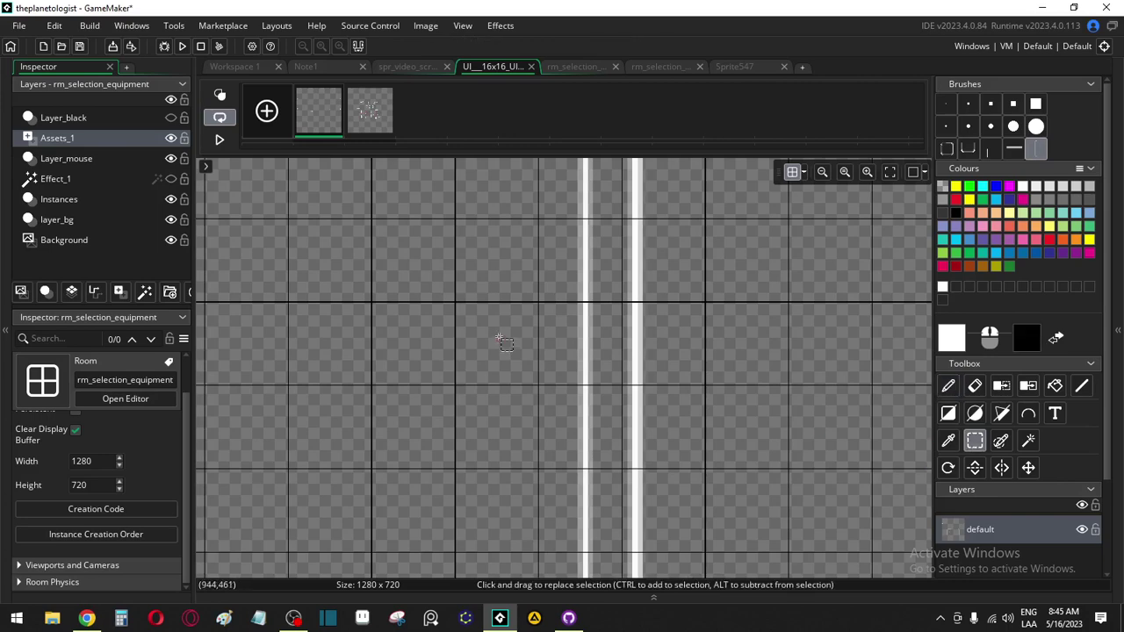
scroll(509, 339, up, 2)
scroll(506, 337, up, 2)
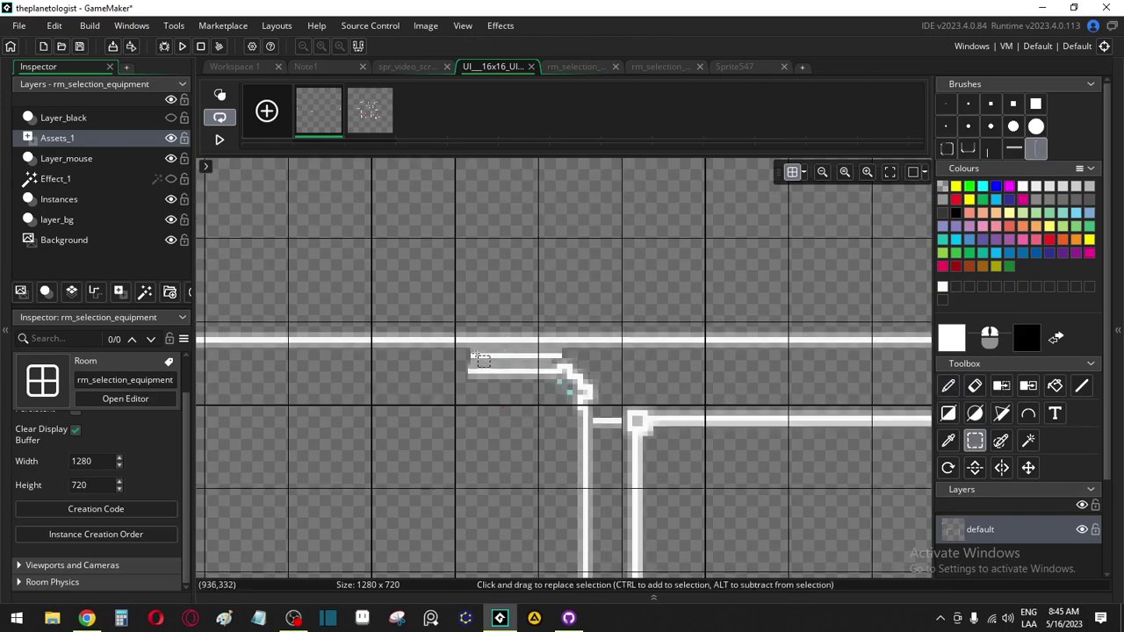
scroll(476, 357, up, 2)
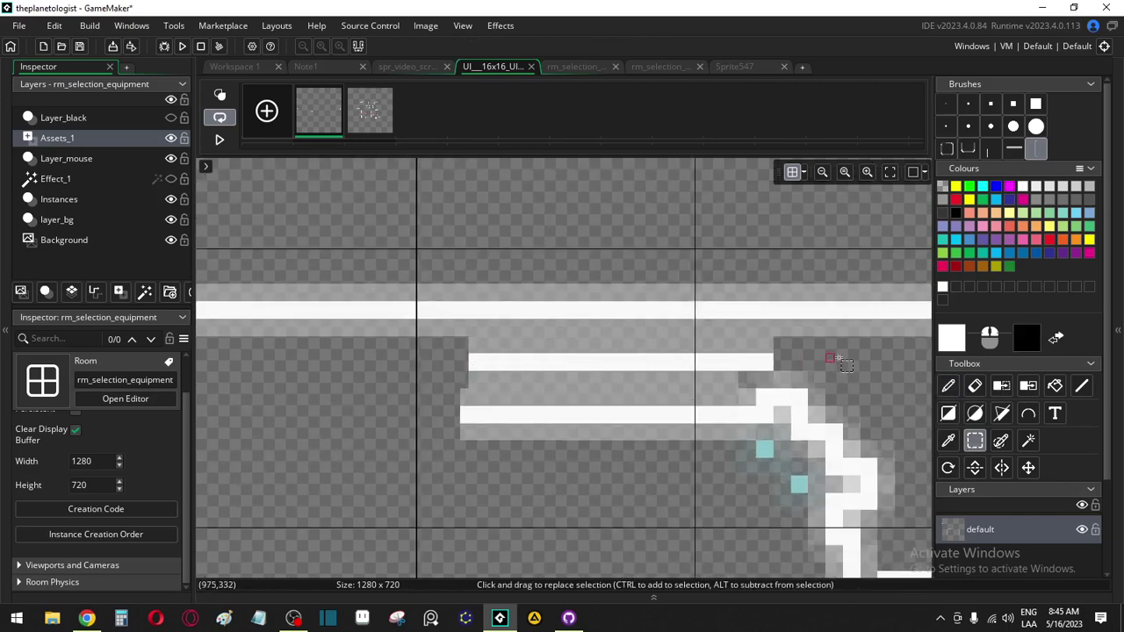
drag(773, 369, 447, 356)
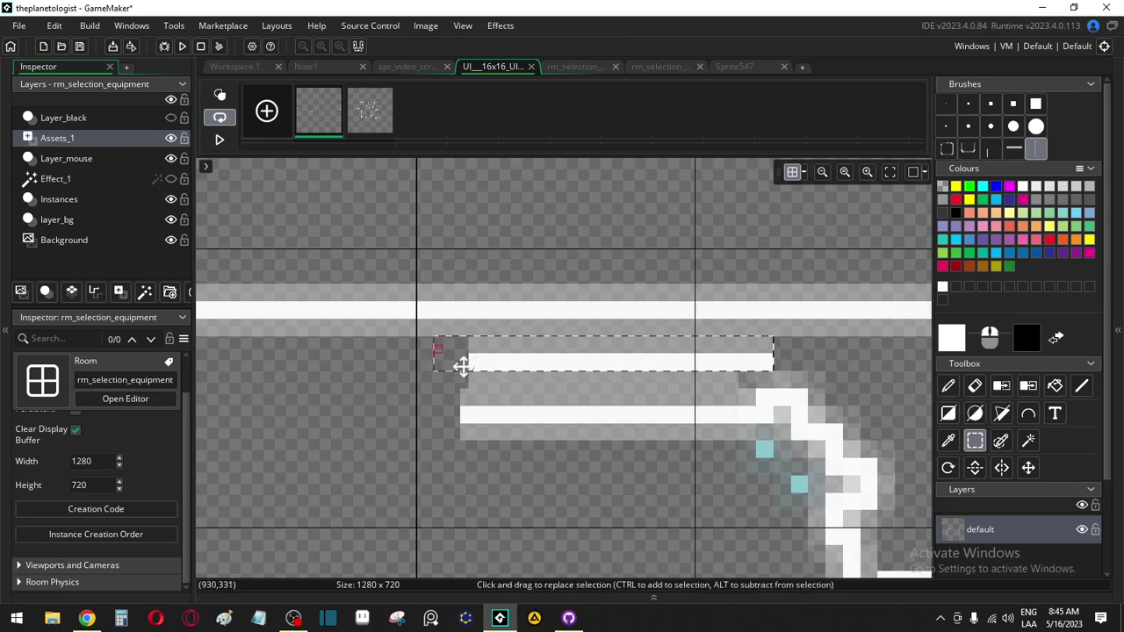
key(Delete)
drag(744, 389, 414, 353)
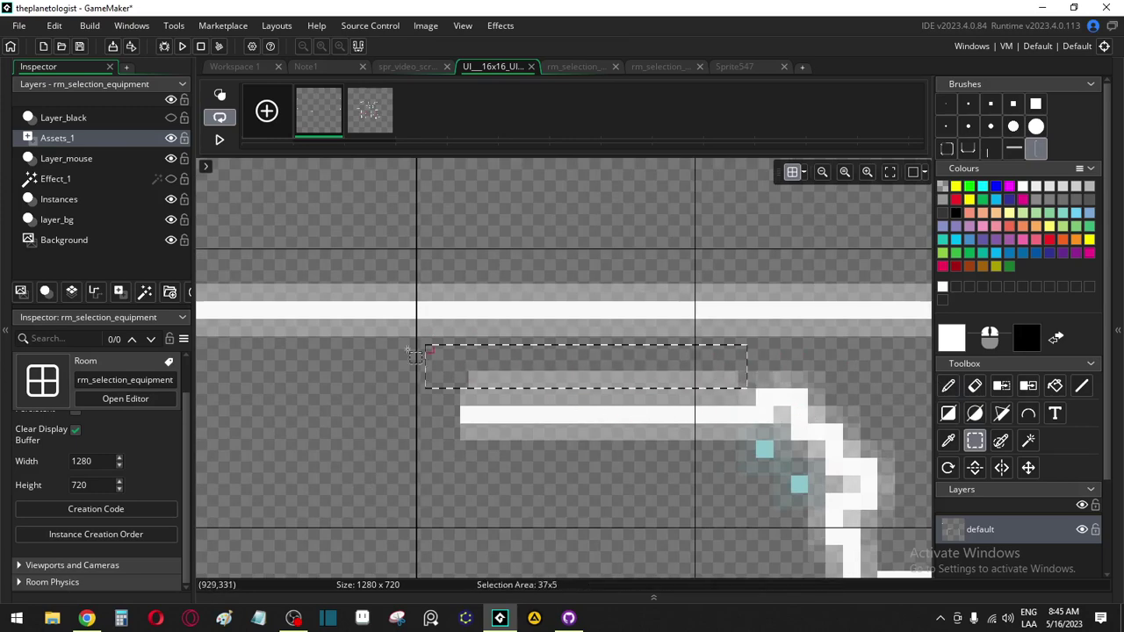
key(Delete)
middle_drag(874, 483, 532, 307)
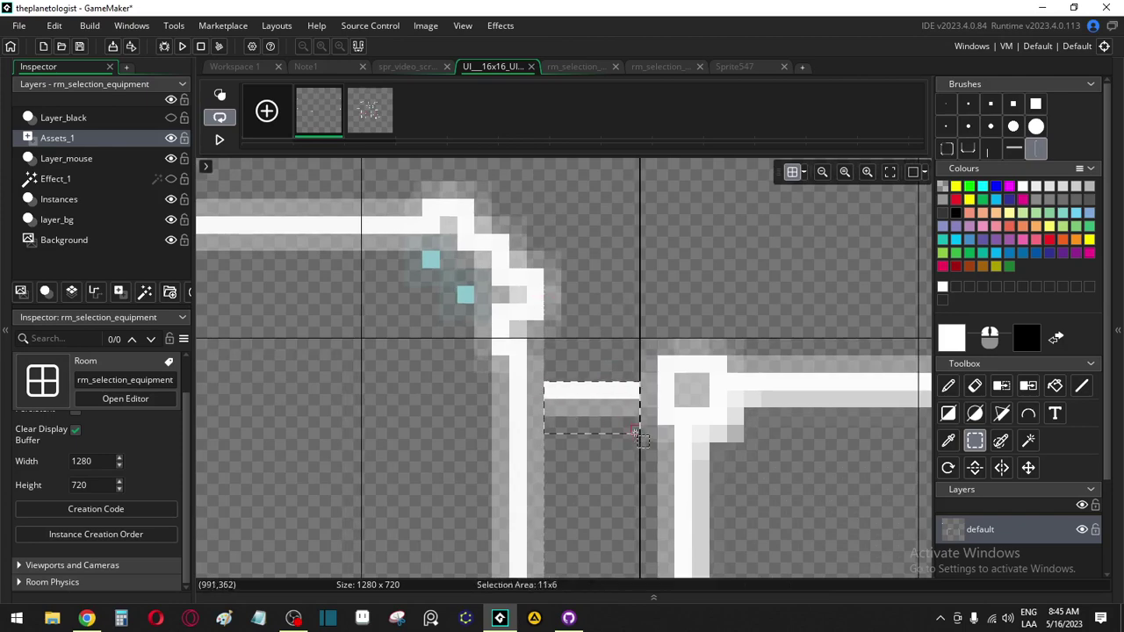
key(Delete)
Create a 28-pixel-wide brush from the horizontal line section beside the new rounded corner
middle_drag(373, 413, 745, 402)
scroll(523, 313, up, 3)
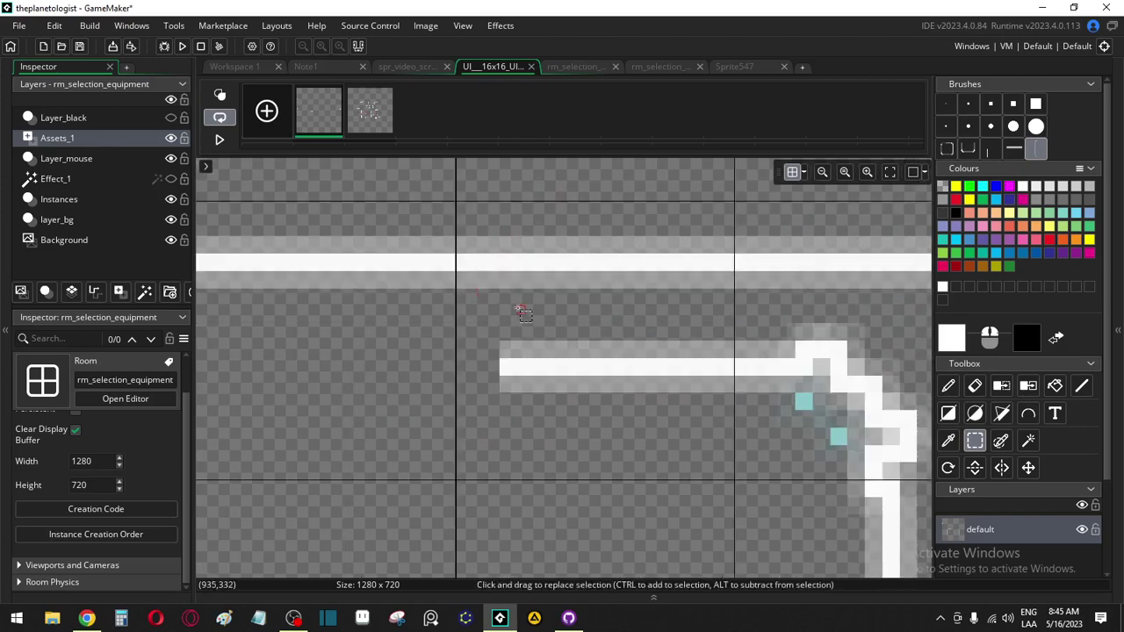
click(494, 327)
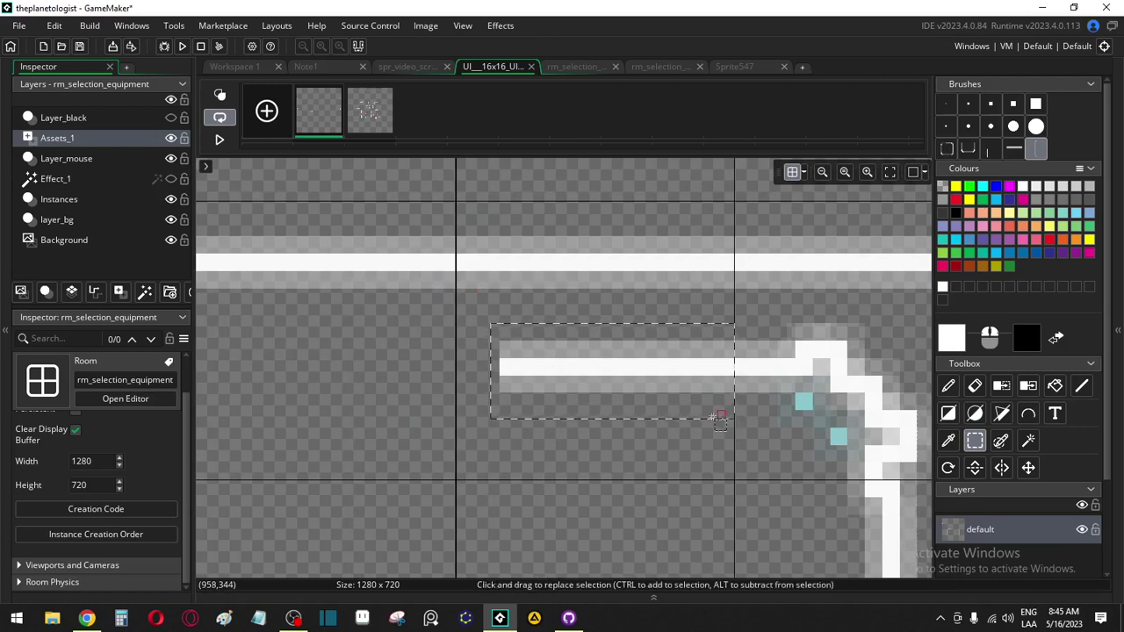
key(ctrl+b)
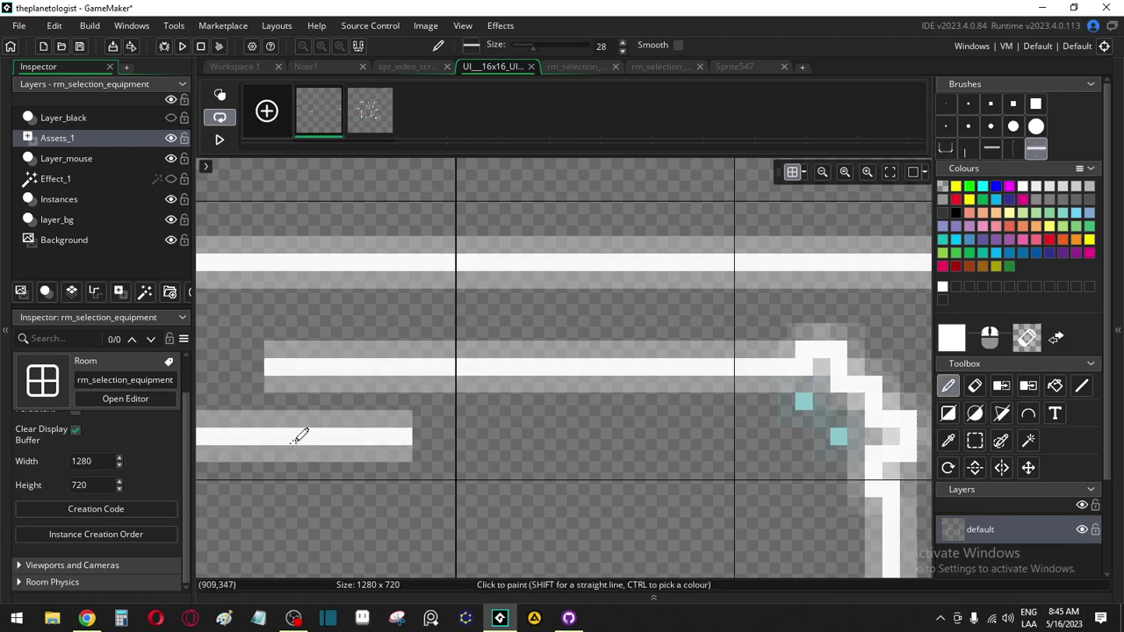
Stamp the size 28 line brush end to end to extend the rounded outline's upper edge toward the opposite rounded corner
shift+scroll(301, 434, left, 3)
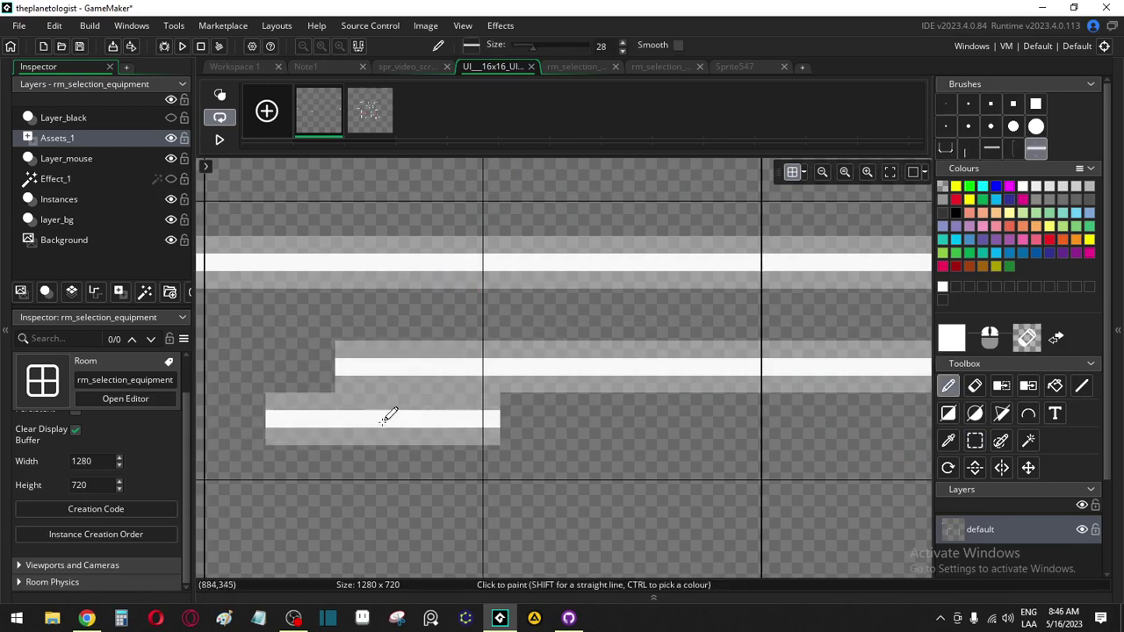
shift+scroll(474, 391, left, 4)
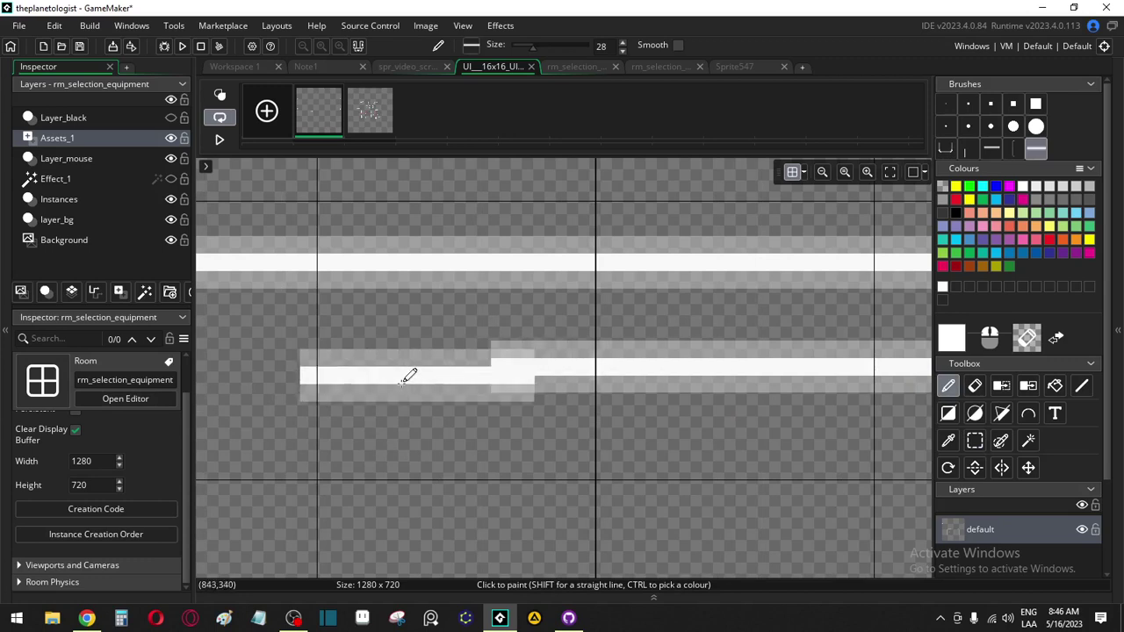
shift+scroll(341, 460, left, 4)
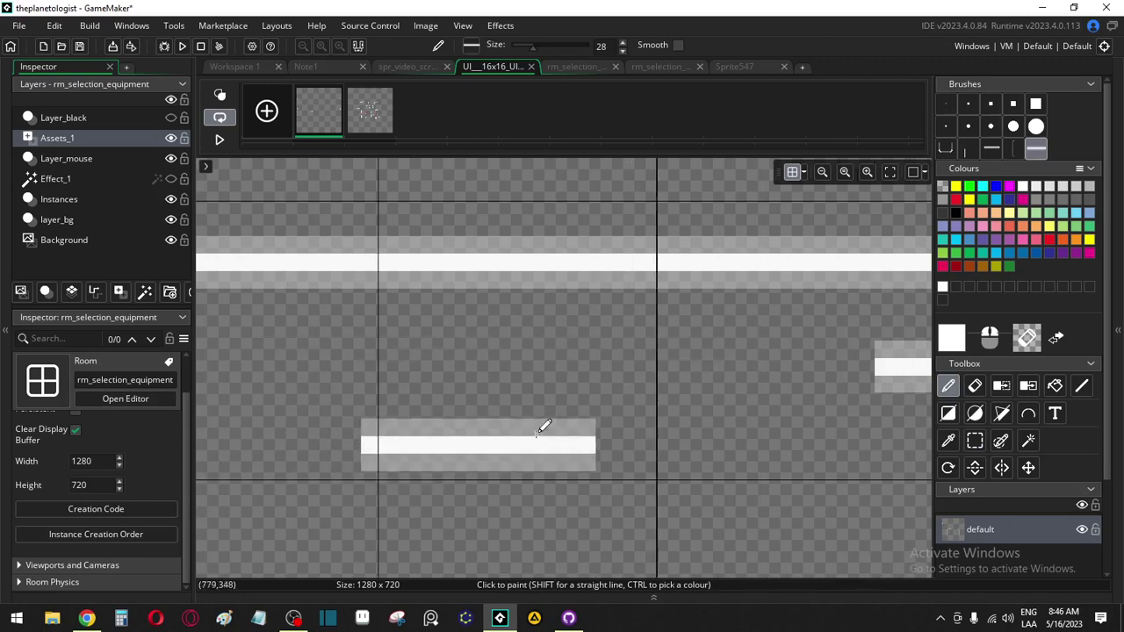
click(753, 367)
click(527, 363)
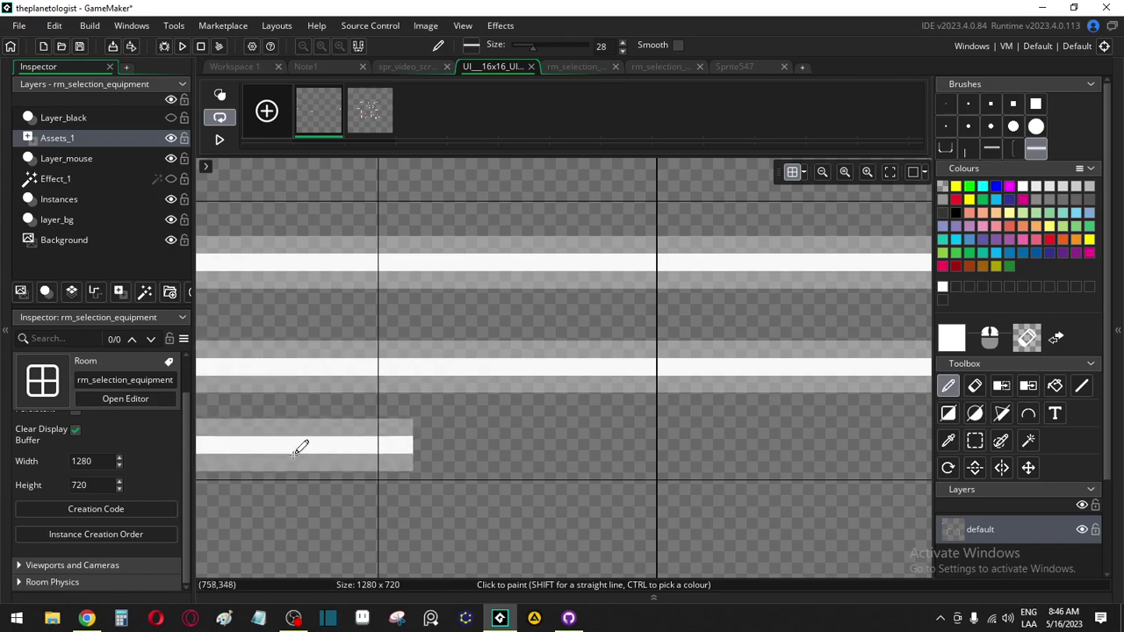
scroll(908, 486, up, 1)
Create a size 100 brush from the straight section of the rounded outline's upper edge beside the far rounded corner
ctrl+scroll(527, 540, down, 2)
ctrl+scroll(527, 540, down, 3)
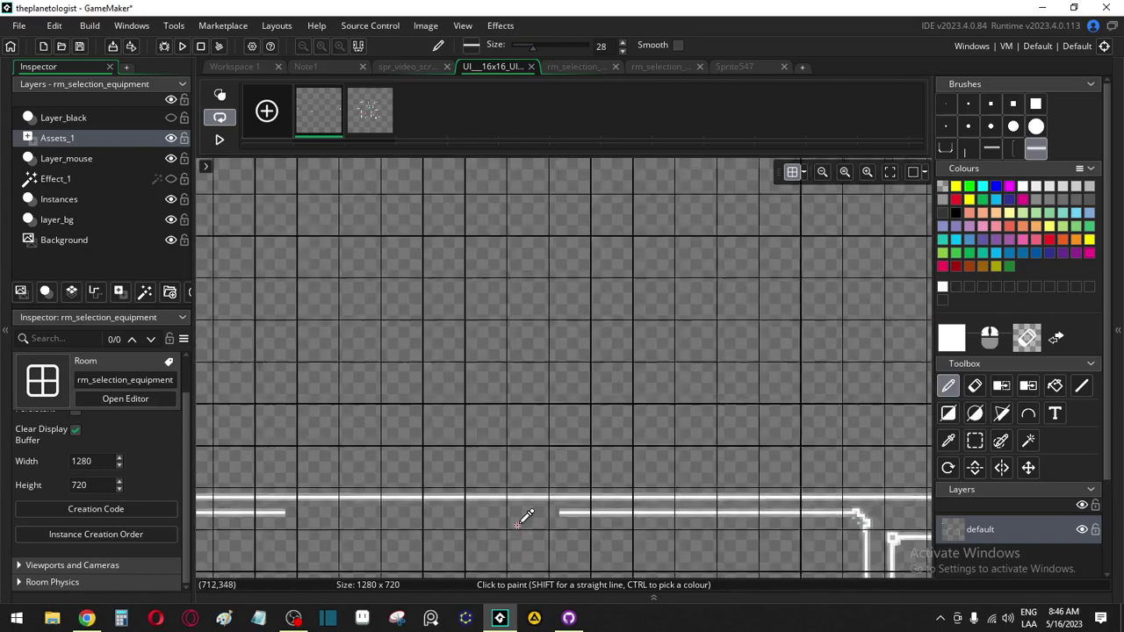
click(973, 441)
drag(465, 516, 812, 475)
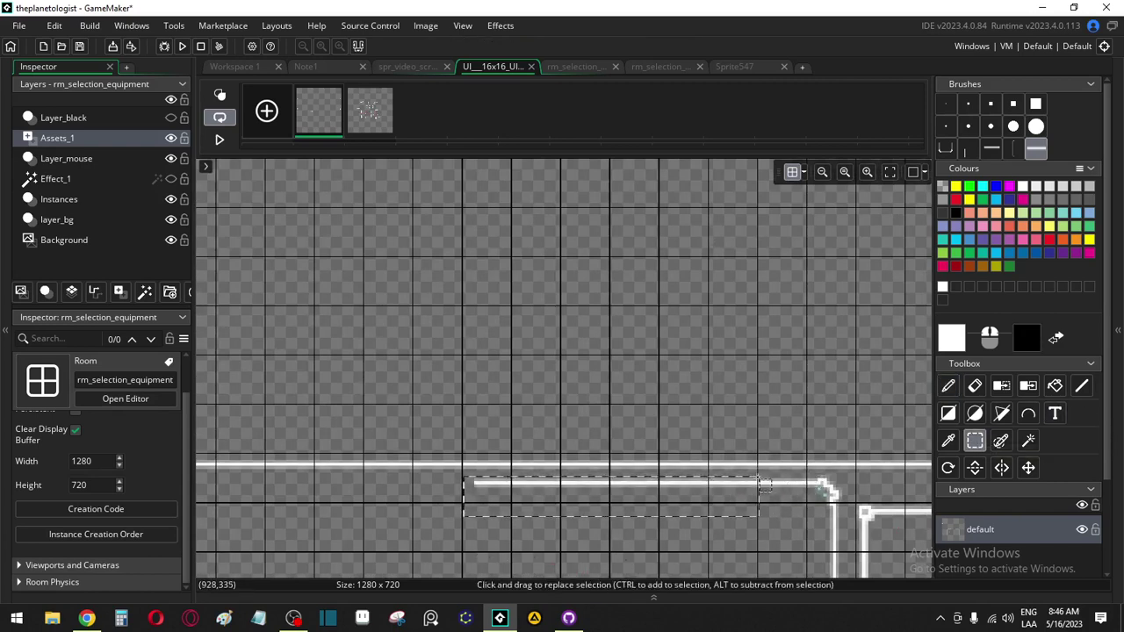
key(ctrl+b)
Stamp the size 100 line brush into the gap of the rounded outline's upper edge, continuing the existing line
scroll(893, 333, down, 5)
scroll(819, 342, up, 5)
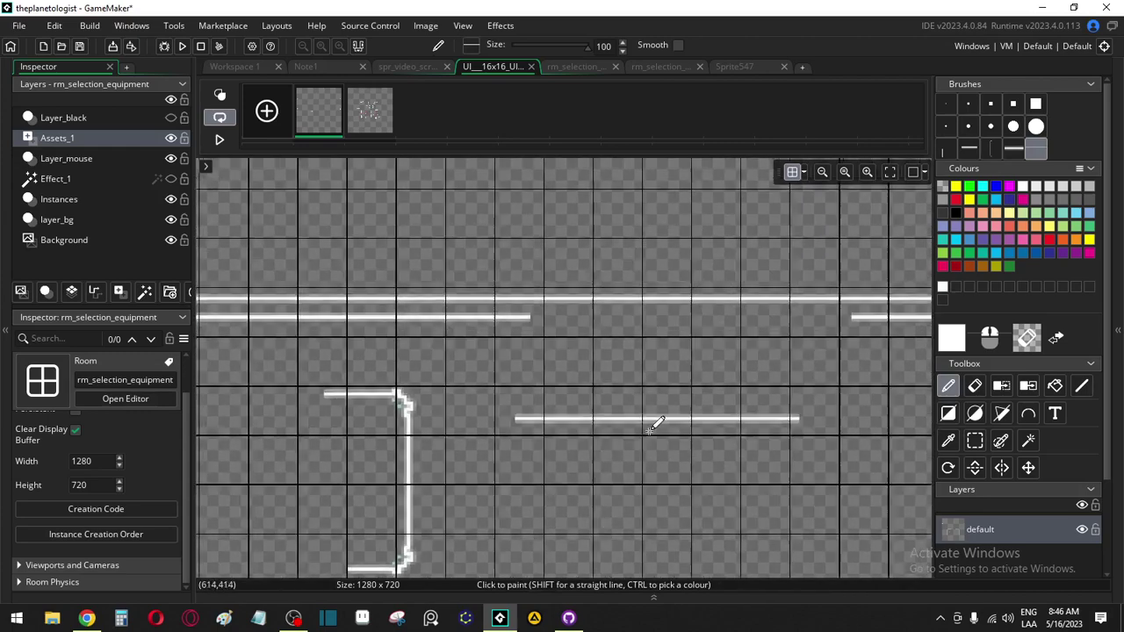
scroll(653, 419, right, 5)
ctrl+scroll(572, 364, up, 5)
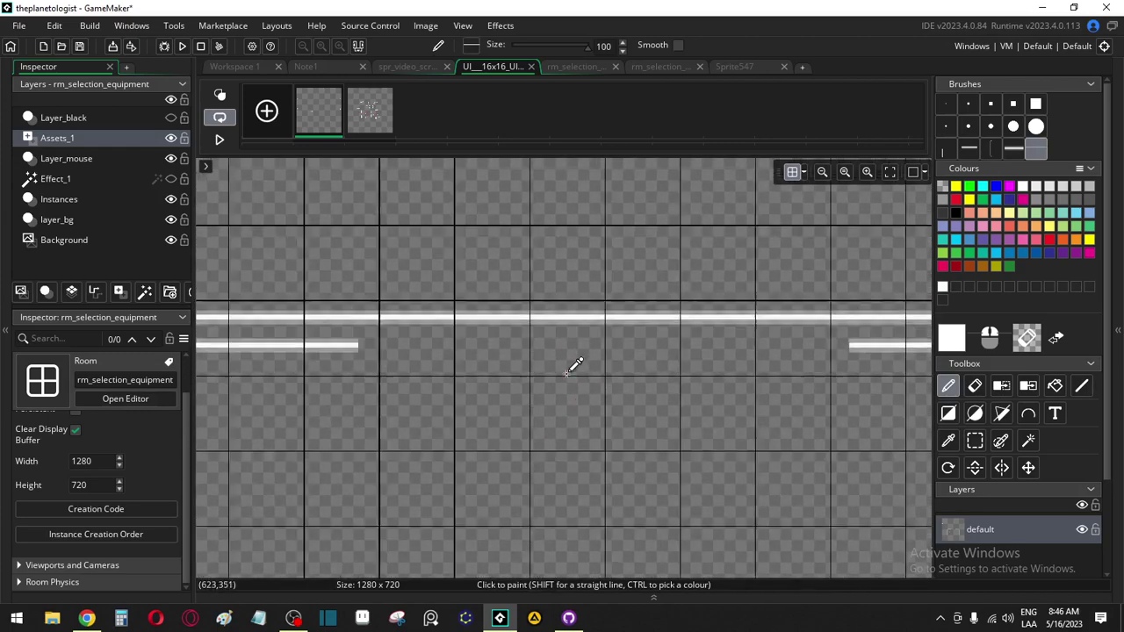
click(762, 397)
middle_drag(761, 467, 254, 551)
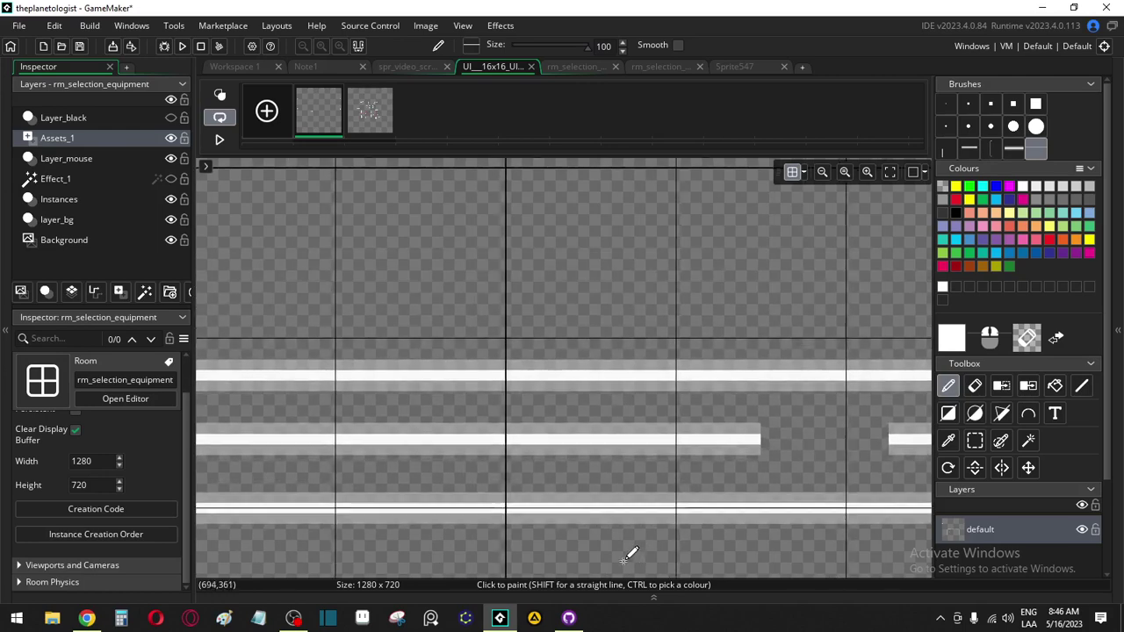
Close the short remaining gap in the upper edge with the size 28 line brush
scroll(612, 477, down, 2)
scroll(612, 477, right, 3)
click(975, 441)
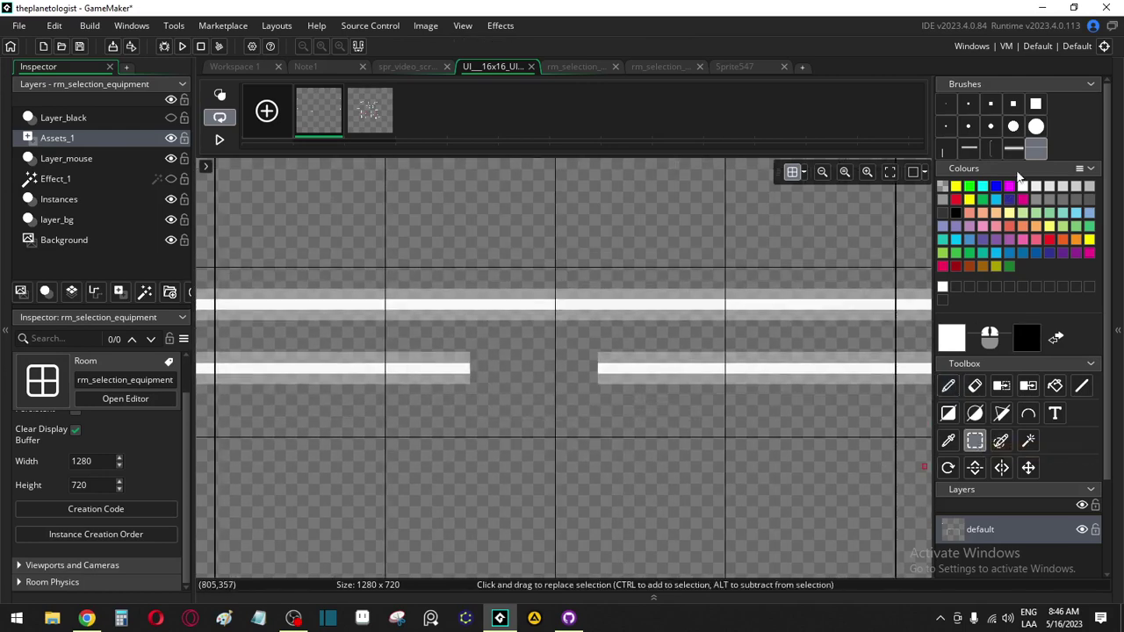
click(1013, 149)
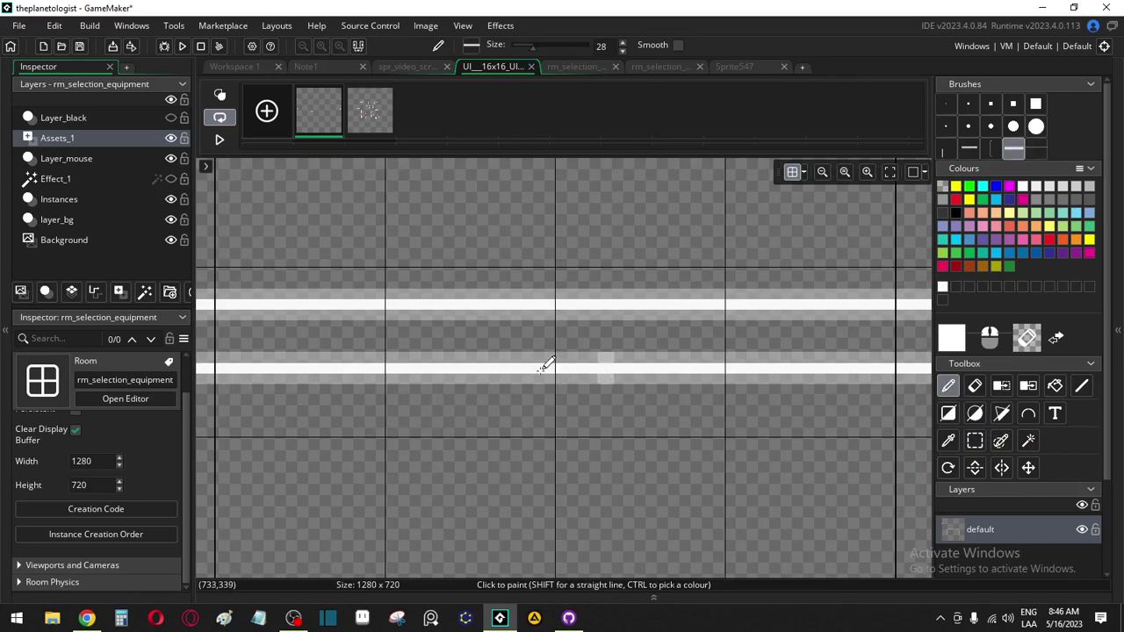
ctrl+scroll(536, 492, down, 2)
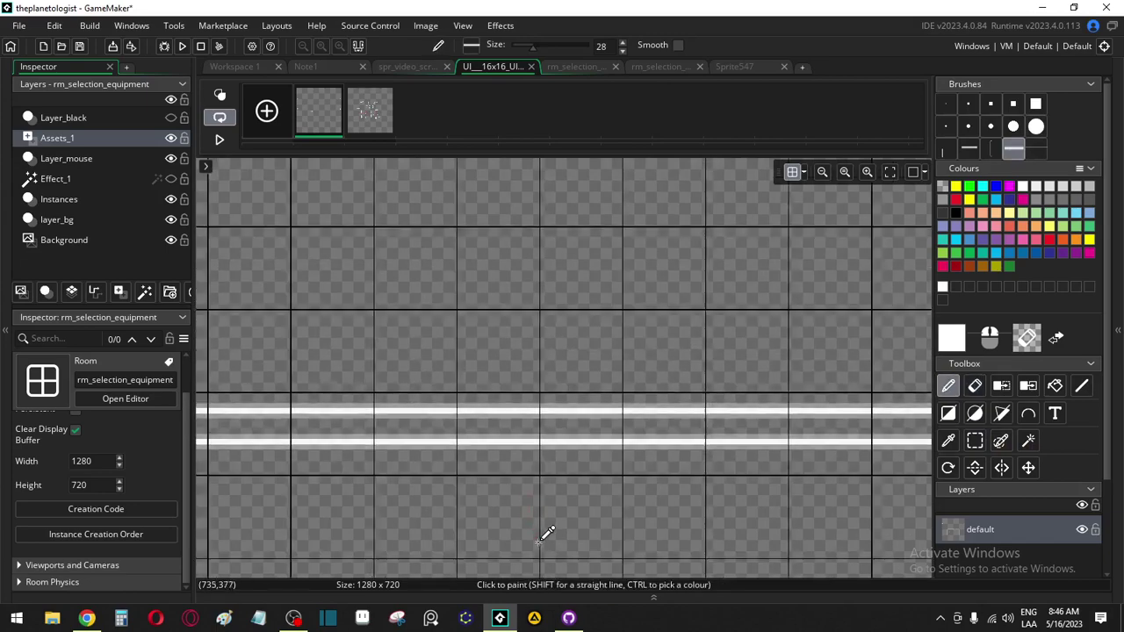
Stamp the size 100 line brush end to end along the rounded outline's lower edge to join its two lower corners
click(1037, 150)
ctrl+scroll(766, 465, down, 3)
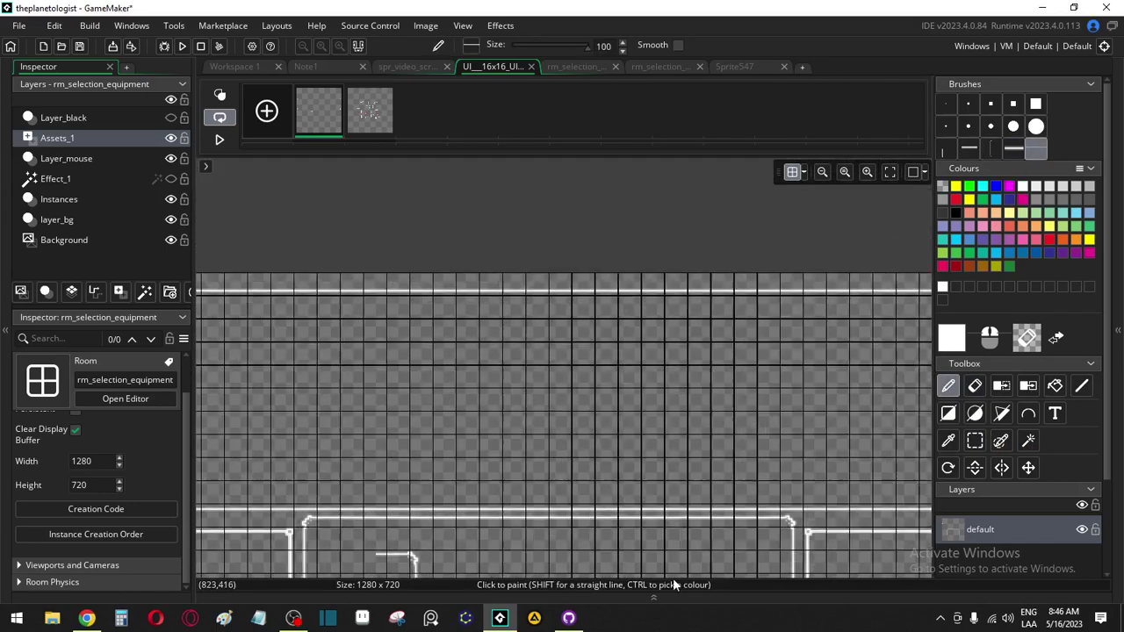
scroll(672, 368, up, 2)
ctrl+scroll(672, 369, up, 4)
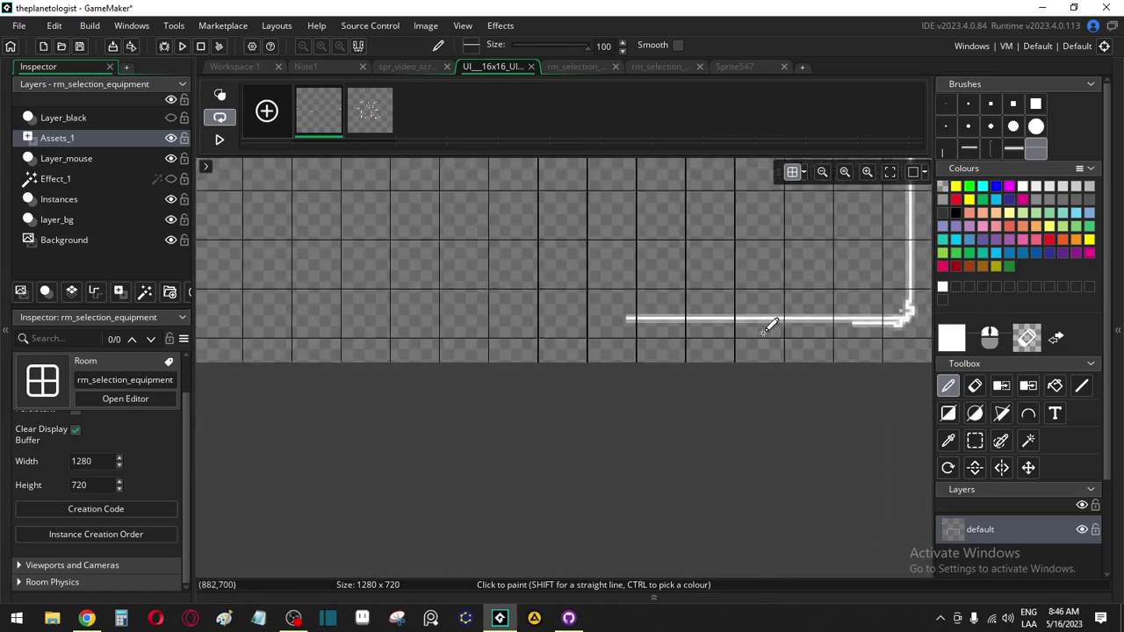
ctrl+scroll(406, 461, up, 2)
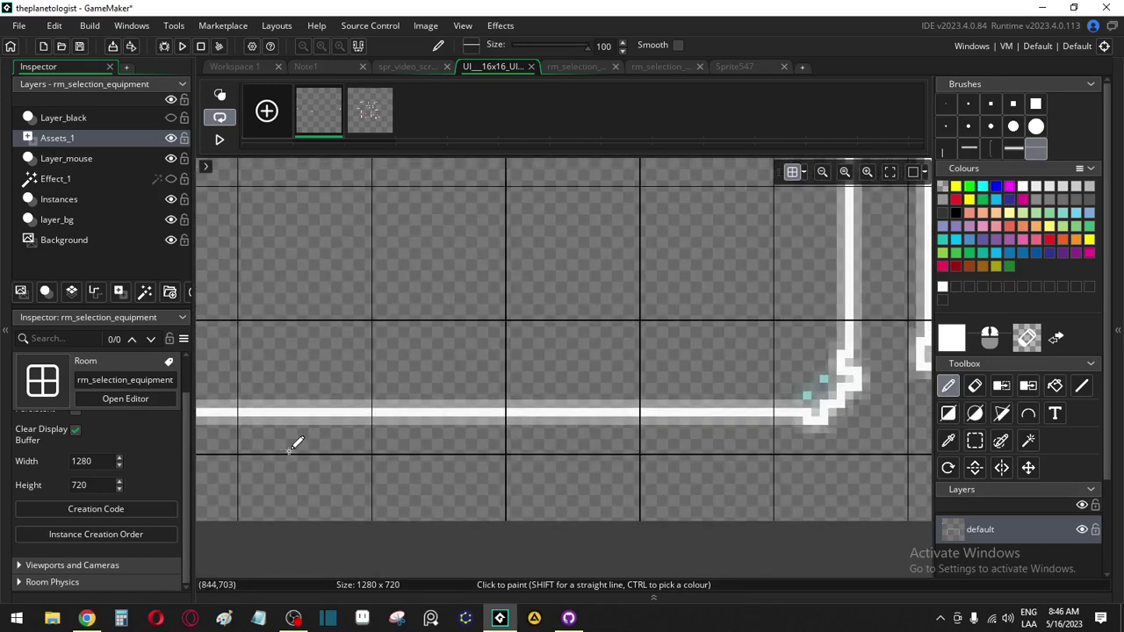
shift+scroll(293, 447, left, 5)
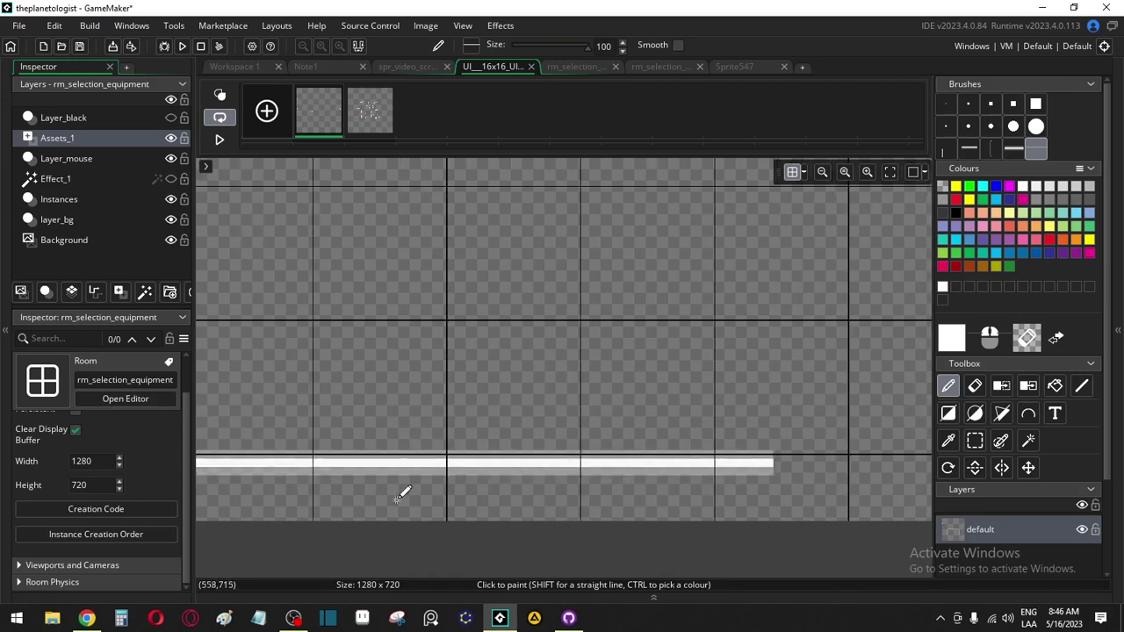
shift+scroll(527, 478, left, 4)
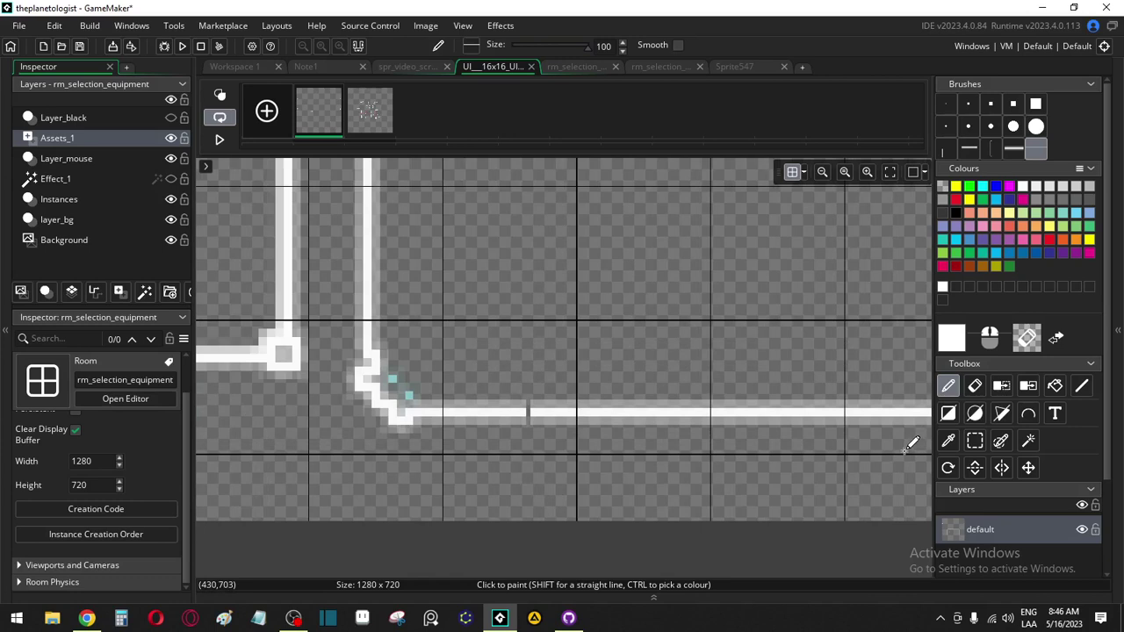
shift+scroll(906, 448, right, 4)
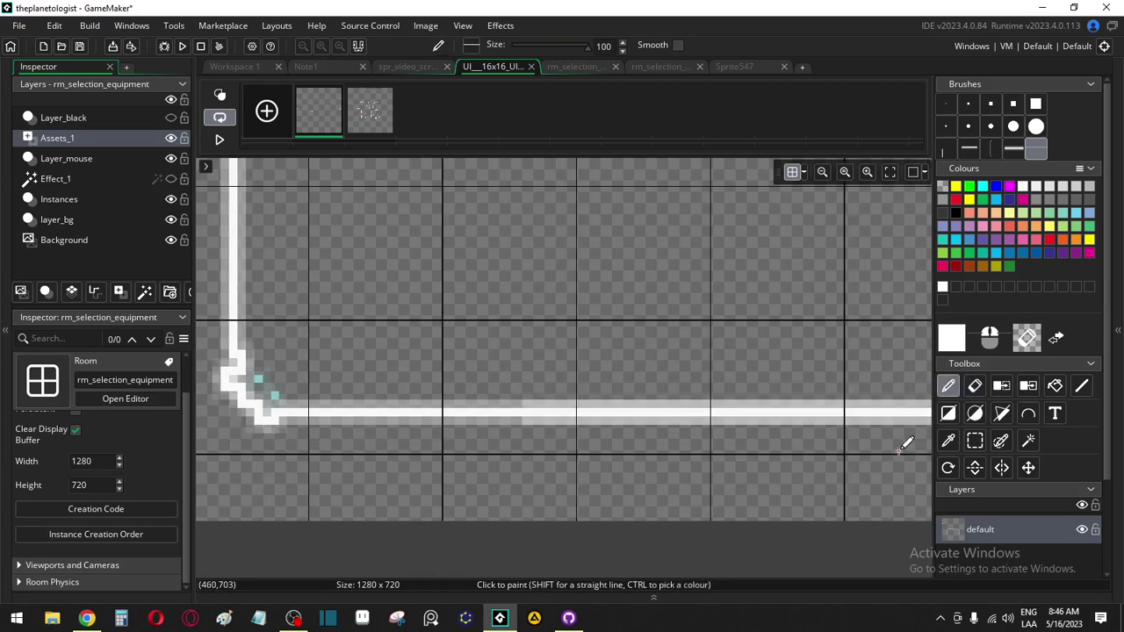
shift+scroll(743, 465, right, 1)
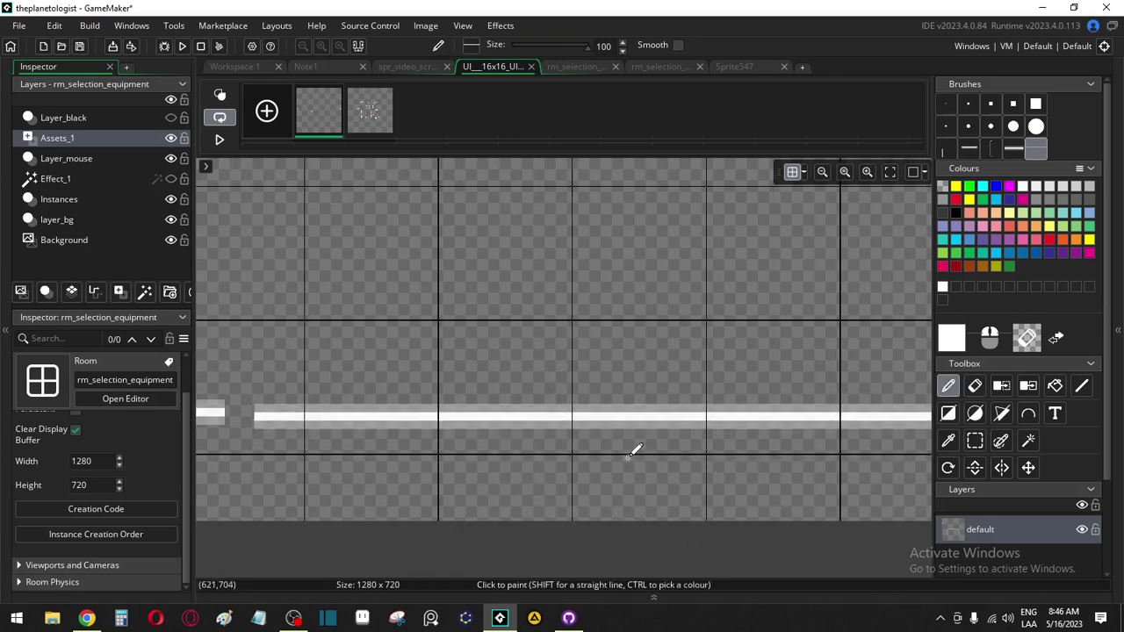
shift+scroll(599, 450, right, 2)
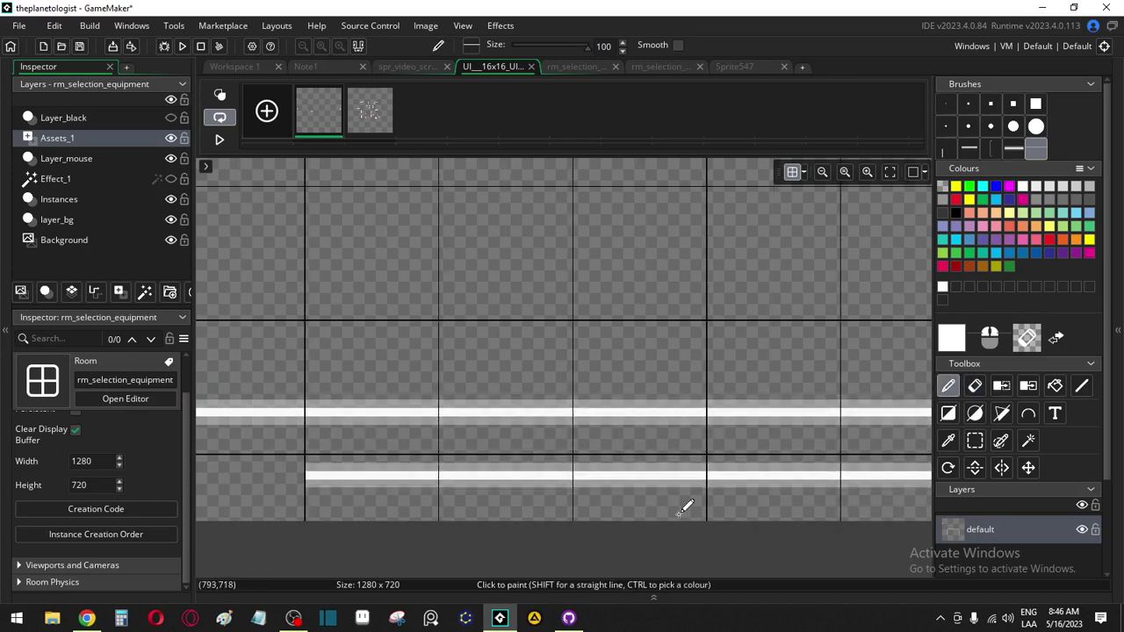
Delete the leftover bracket-shaped rounded-corner piece inside the central panel
scroll(660, 354, down, 3)
scroll(690, 343, up, 3)
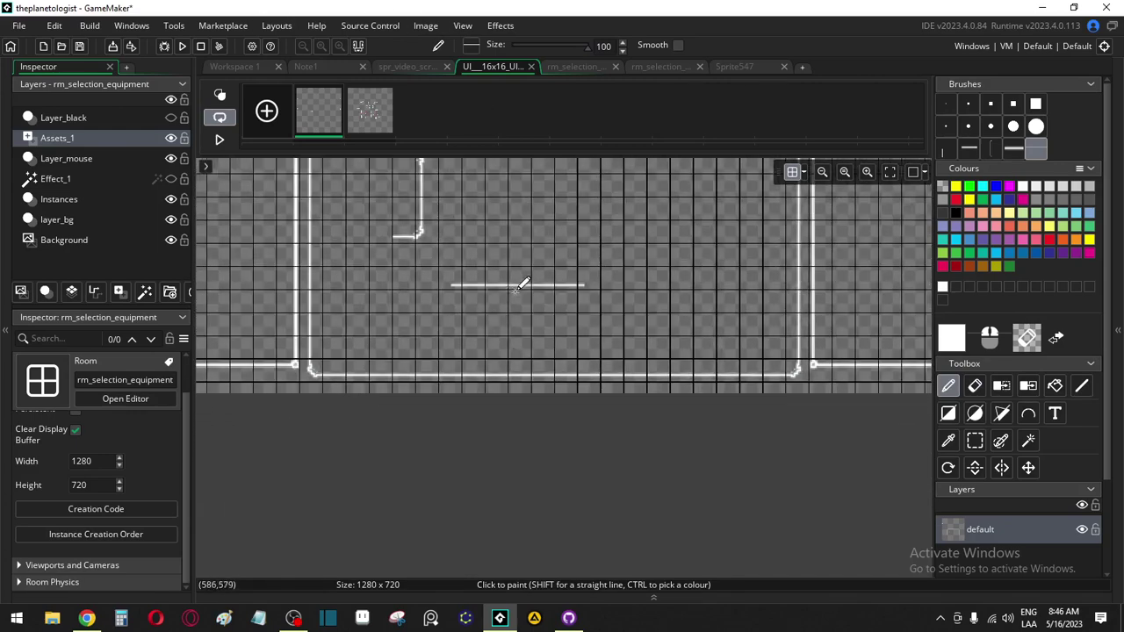
click(975, 440)
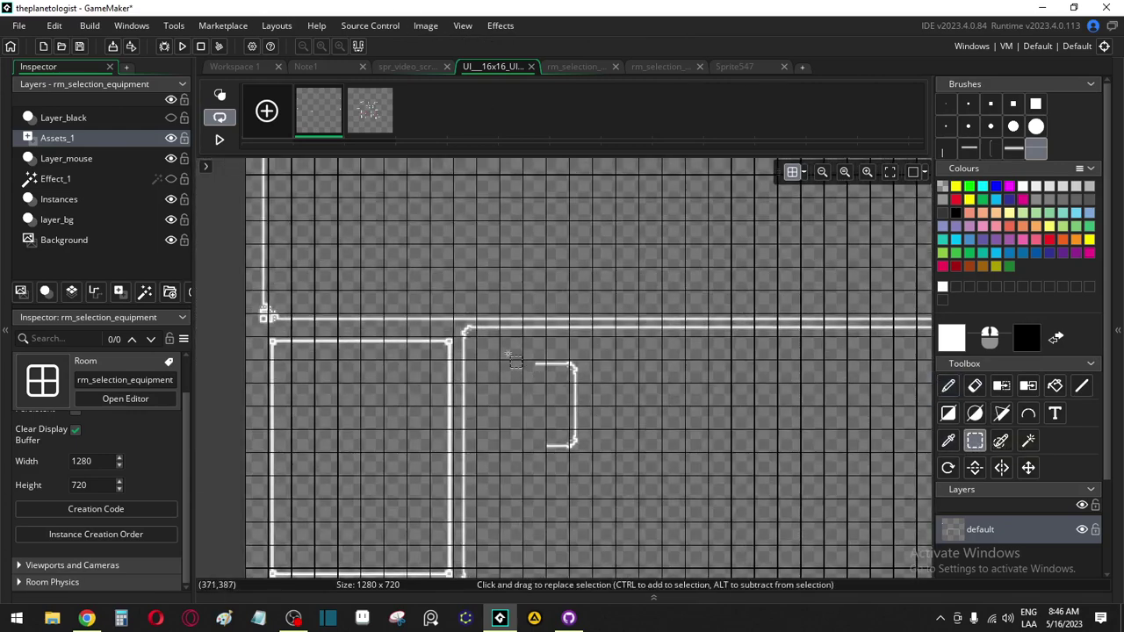
drag(506, 352, 620, 476)
key(Delete)
In the rm_selection_equipment room, move the forest background instance on layer_bg to about (318, 347), inside the rounded panel
click(408, 66)
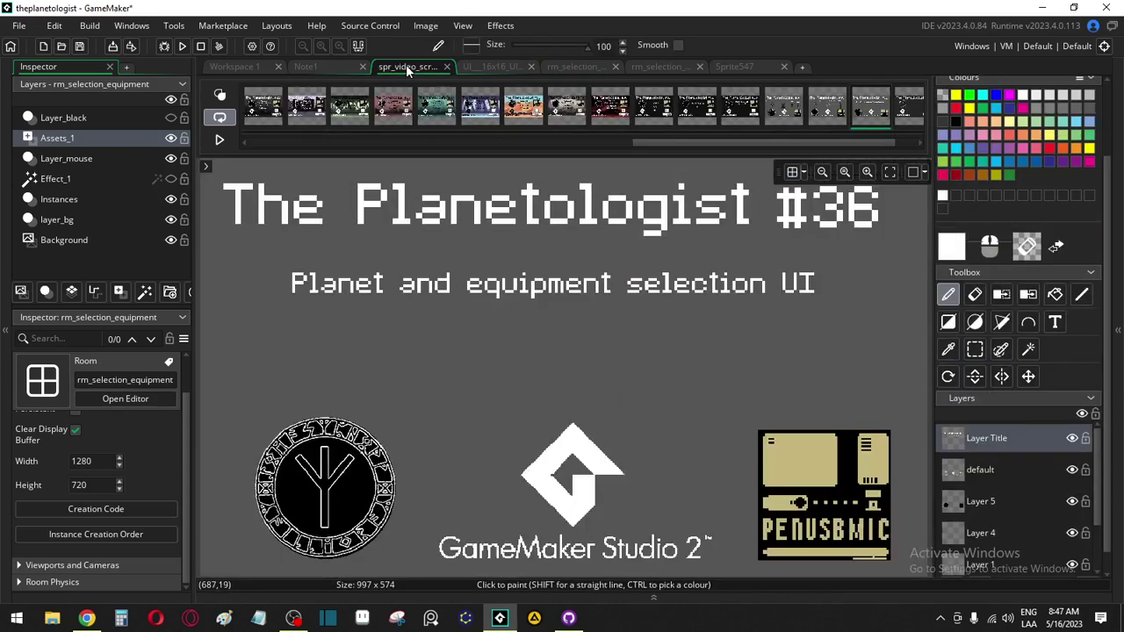
click(563, 68)
click(657, 68)
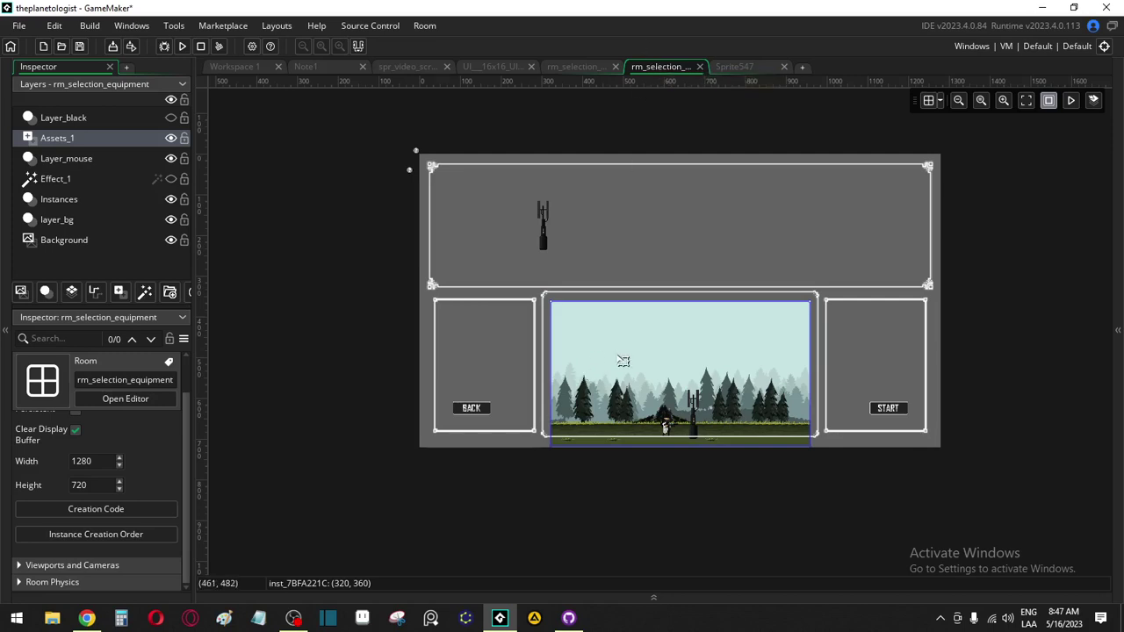
click(80, 177)
click(82, 197)
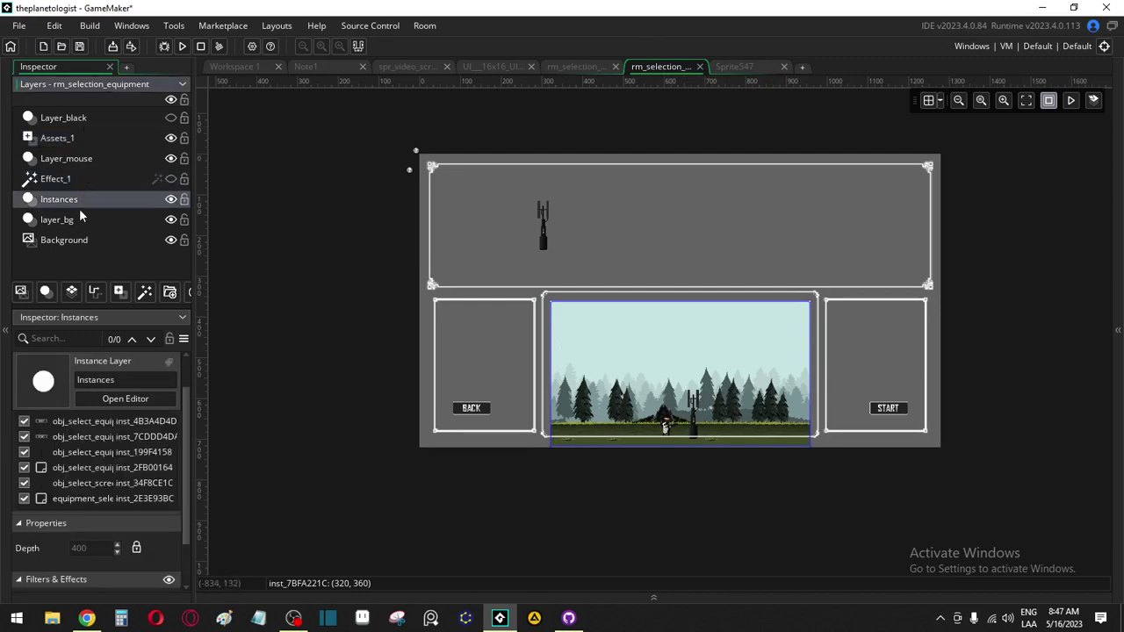
click(79, 220)
drag(721, 397, 720, 393)
scroll(716, 400, up, 4)
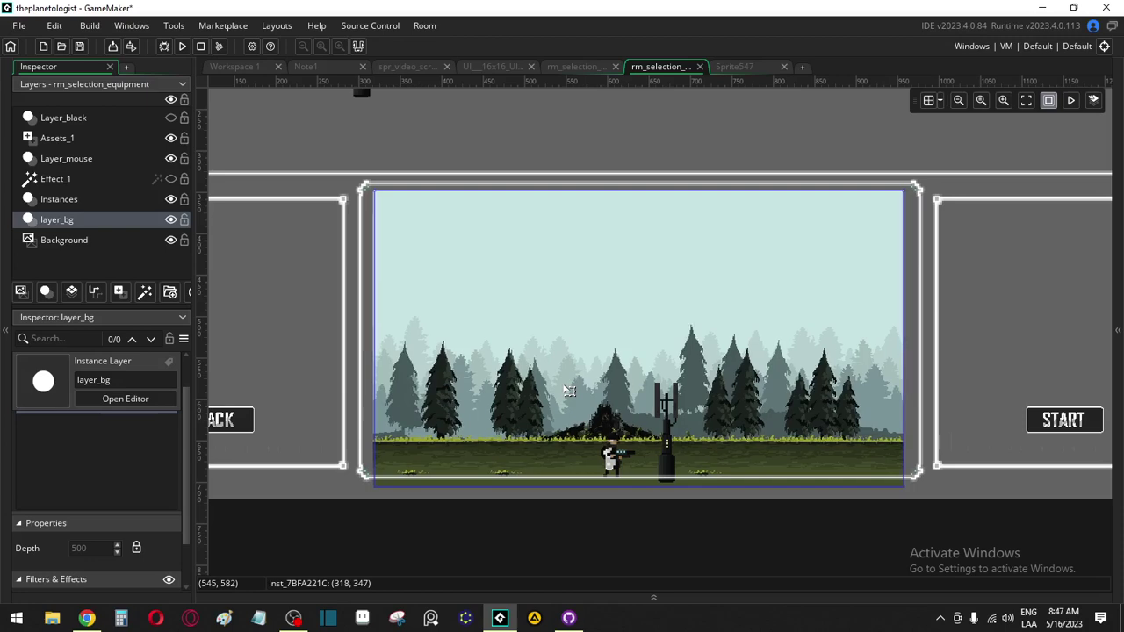
In the UI sprite, select the rounded outline's lower edge with both lower corners and shift it down about 10 pixels
click(561, 68)
click(492, 67)
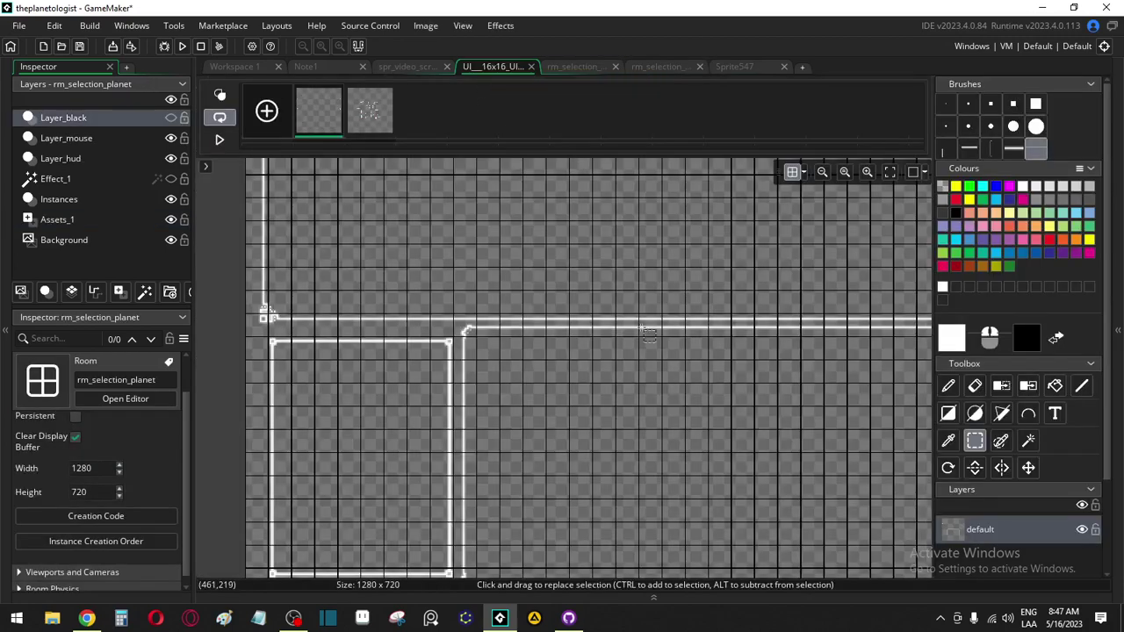
scroll(729, 485, down, 5)
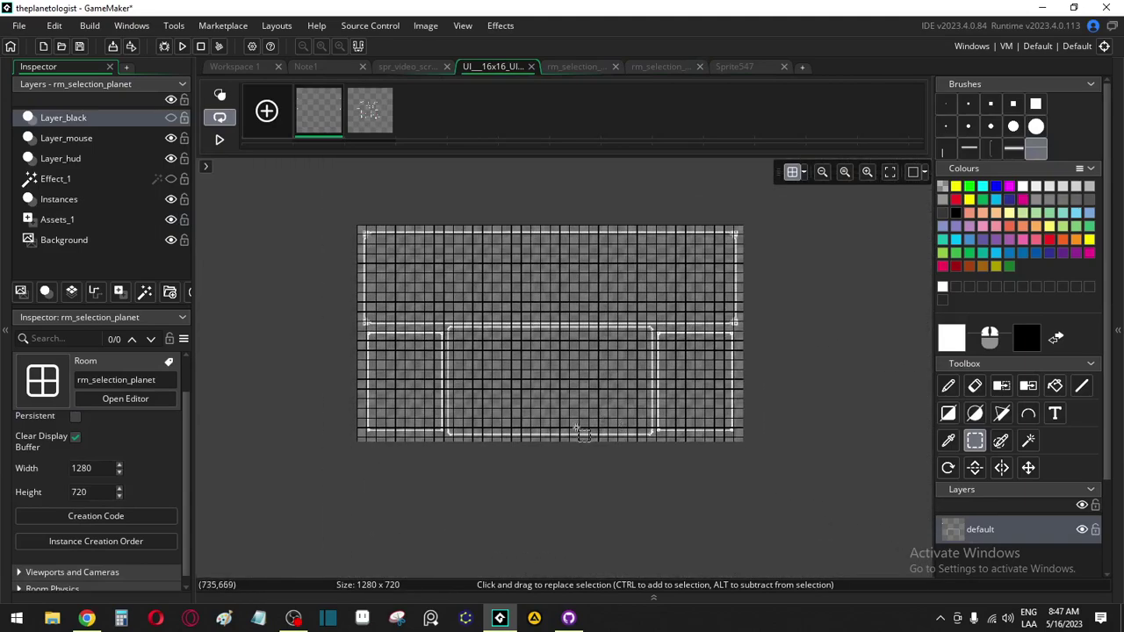
scroll(327, 458, up, 5)
scroll(241, 400, up, 5)
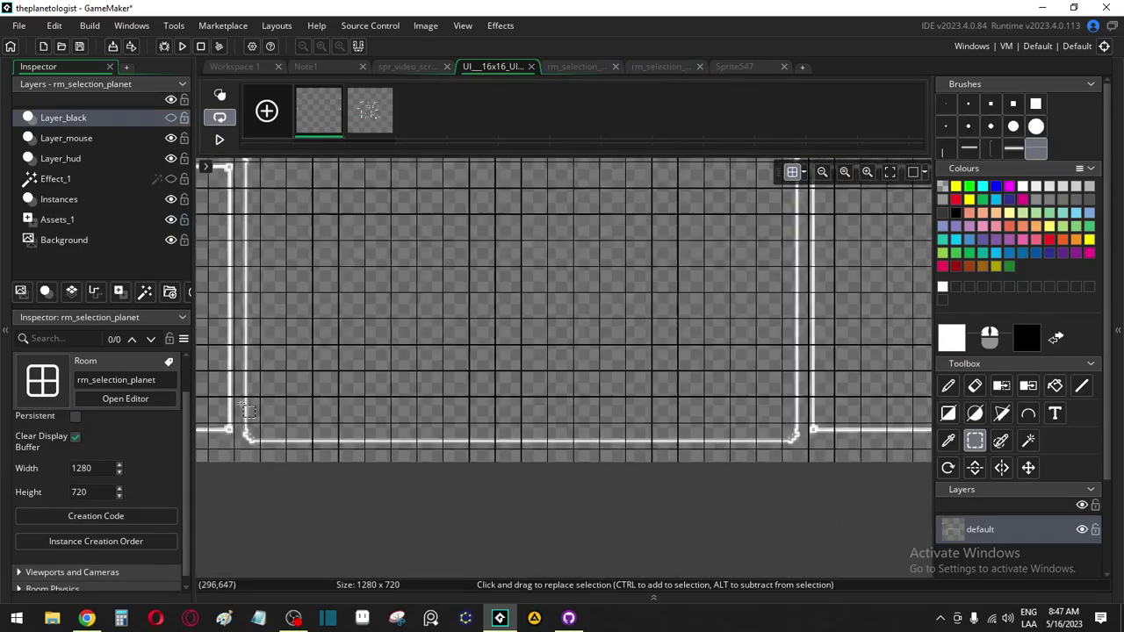
drag(237, 390, 429, 530)
key(Down)
key(Down)
key(Down)
key(Down)
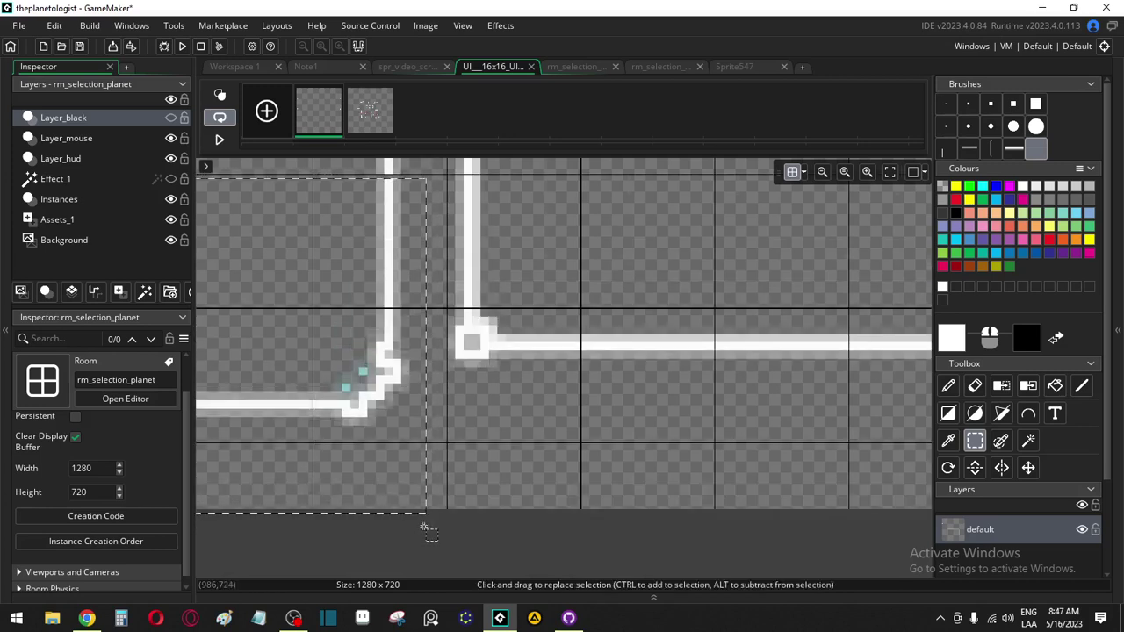
key(Down)
key(Down)
key(Down)
key(Down)
key(Down)
key(Down)
key(Down)
key(Down)
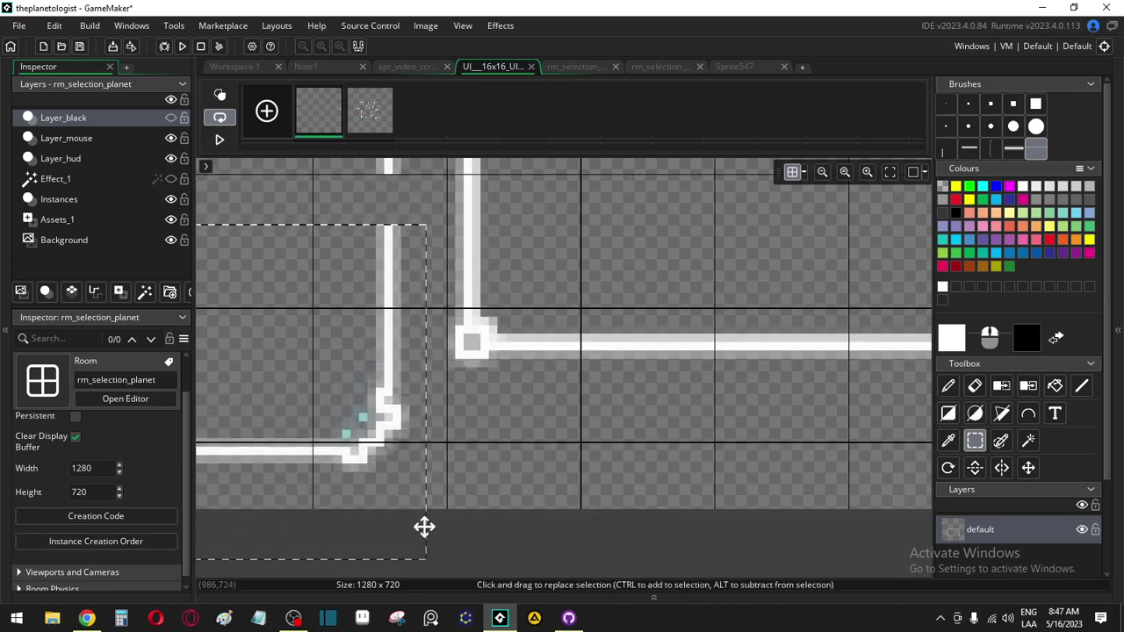
key(Down)
key(Down)
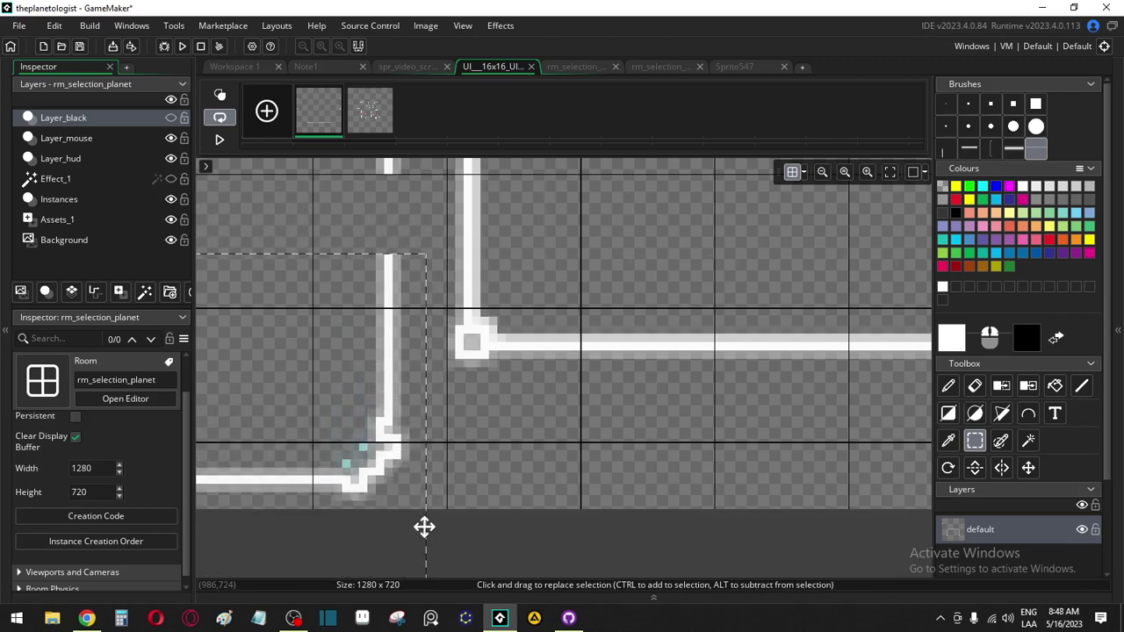
key(Down)
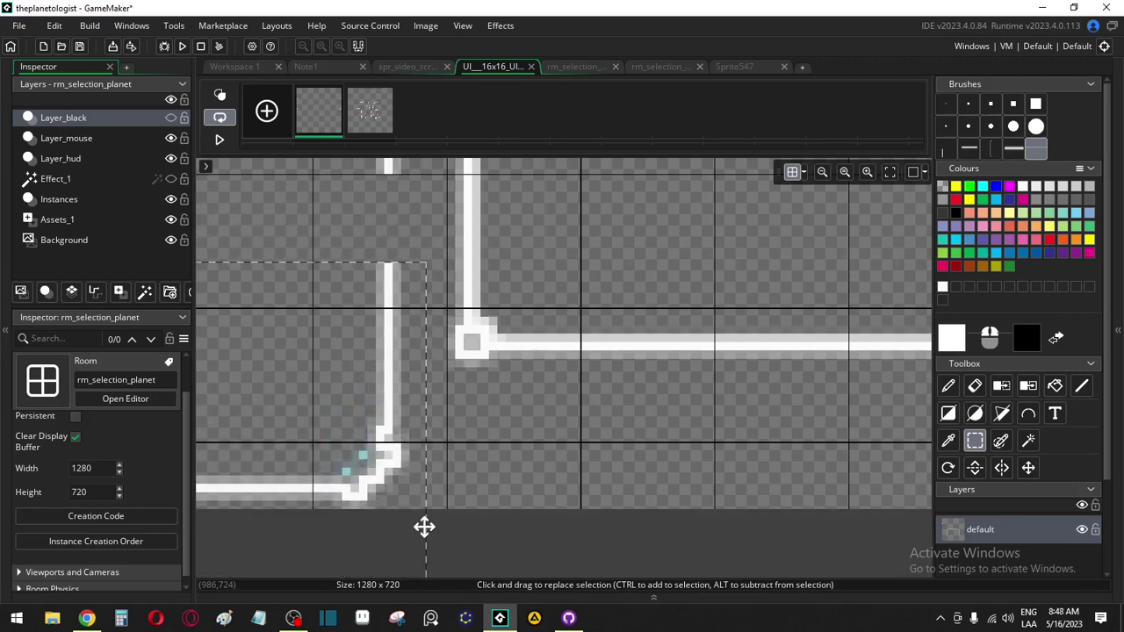
Create a size 17 brush from the top of the lowered vertical edge segment beside the square-cornered frame
click(352, 228)
scroll(354, 255, up, 2)
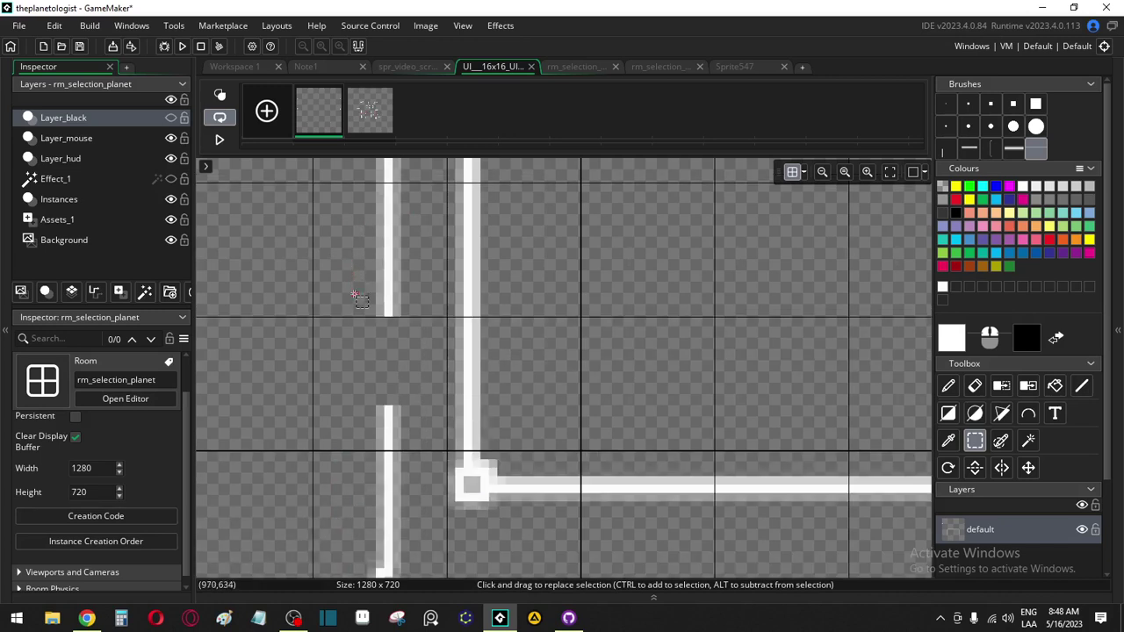
drag(352, 392, 416, 462)
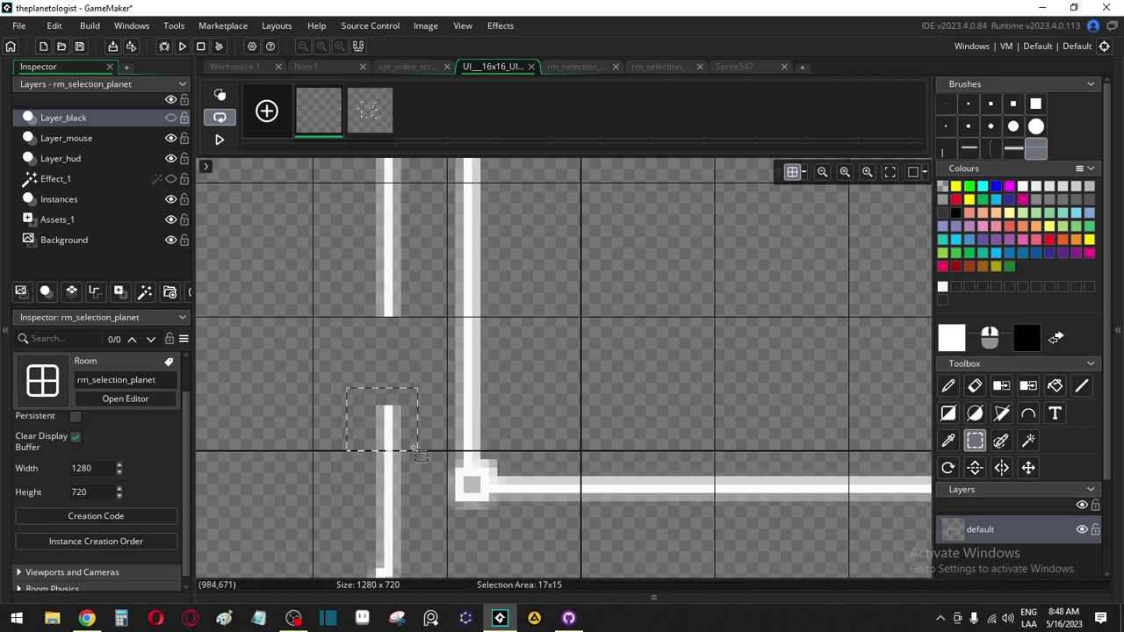
key(ctrl+b)
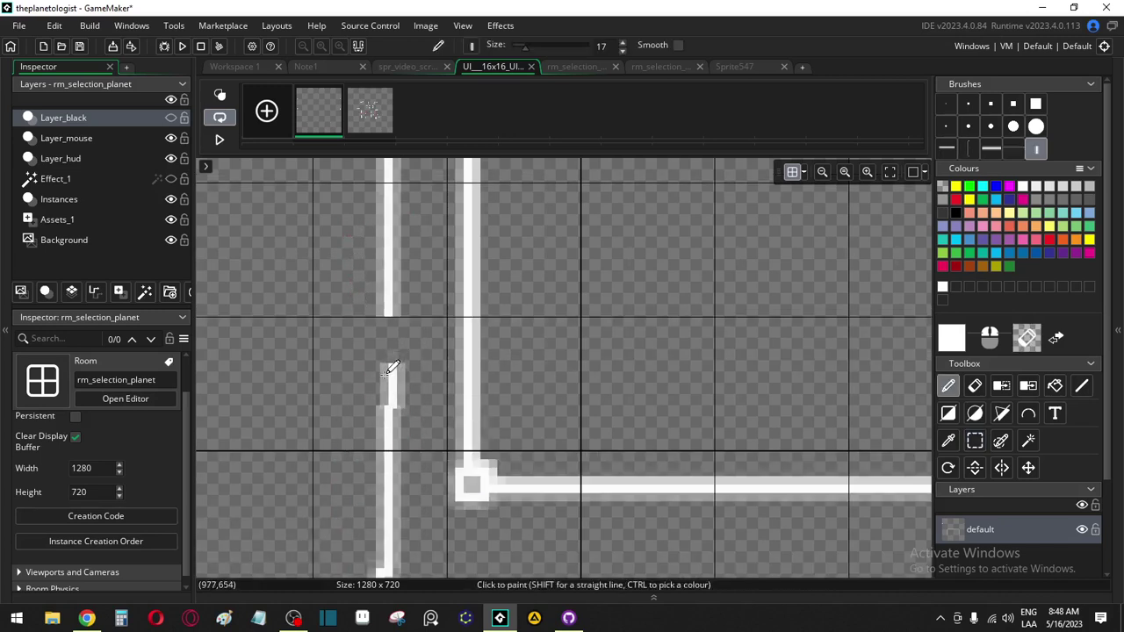
Close the gaps in both vertical edges of the rounded outline by painting with the size 17 segment brush
drag(389, 364, 392, 325)
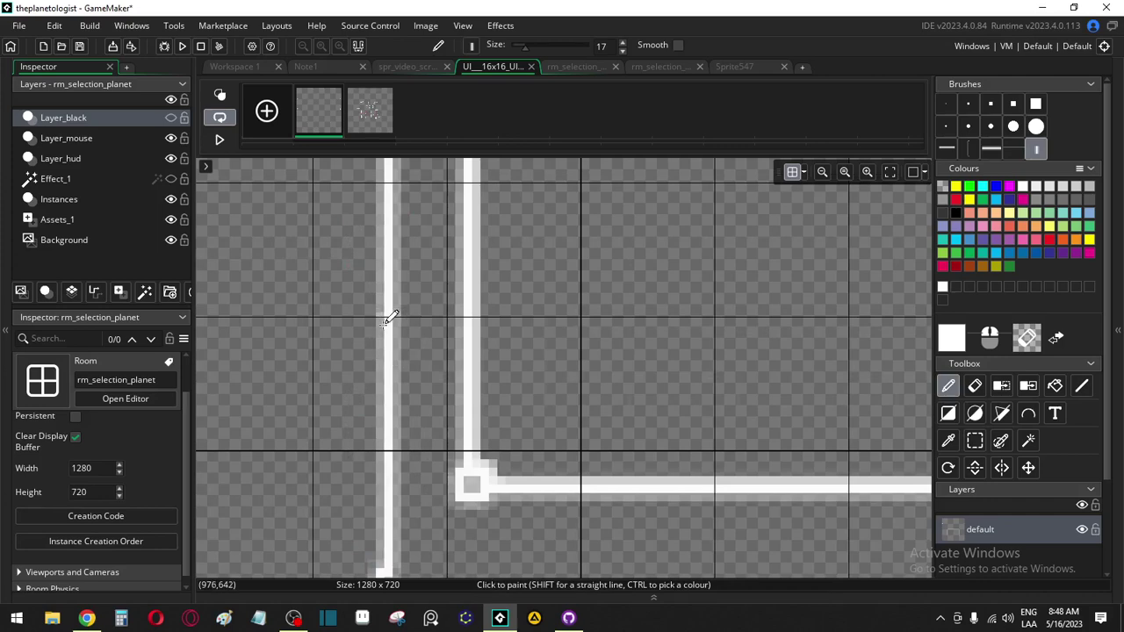
shift+scroll(389, 319, left, 10)
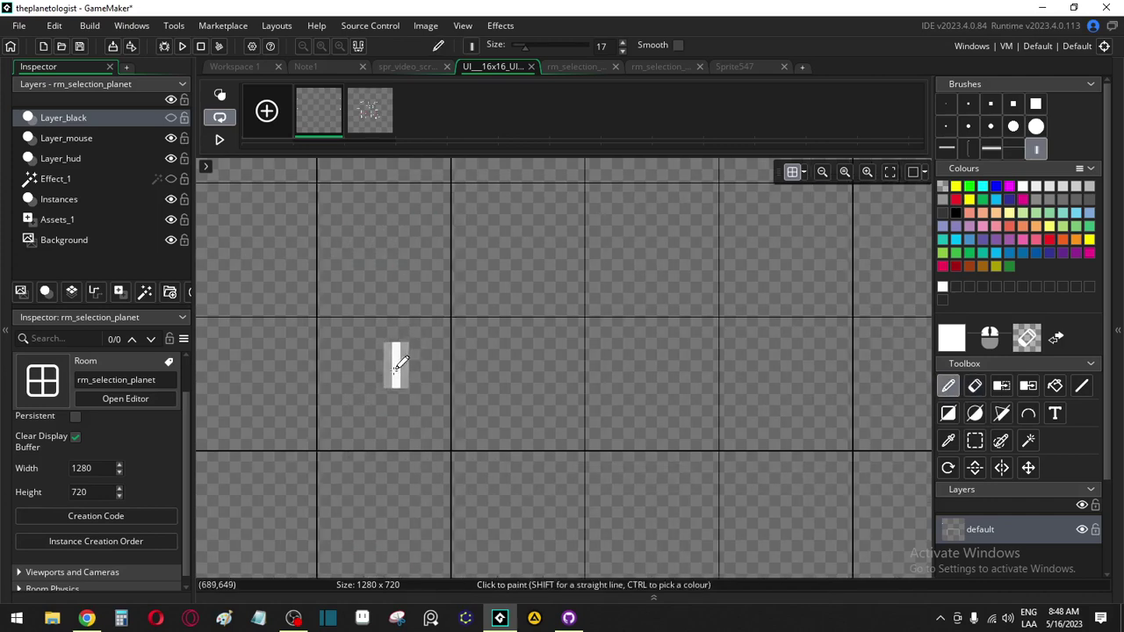
shift+scroll(371, 412, right, 10)
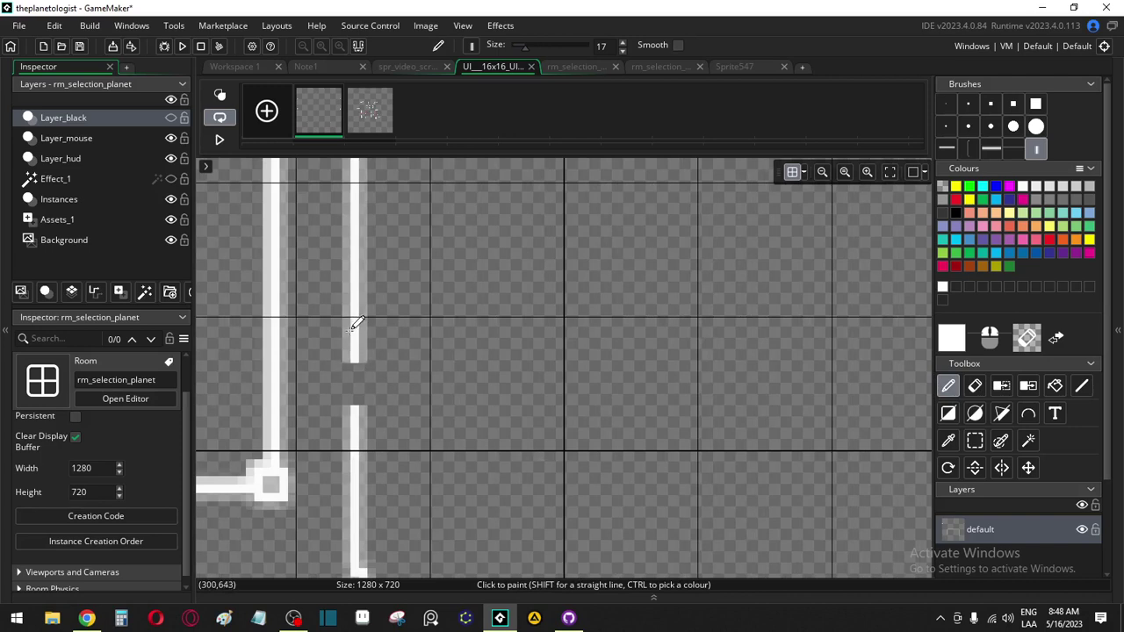
click(355, 360)
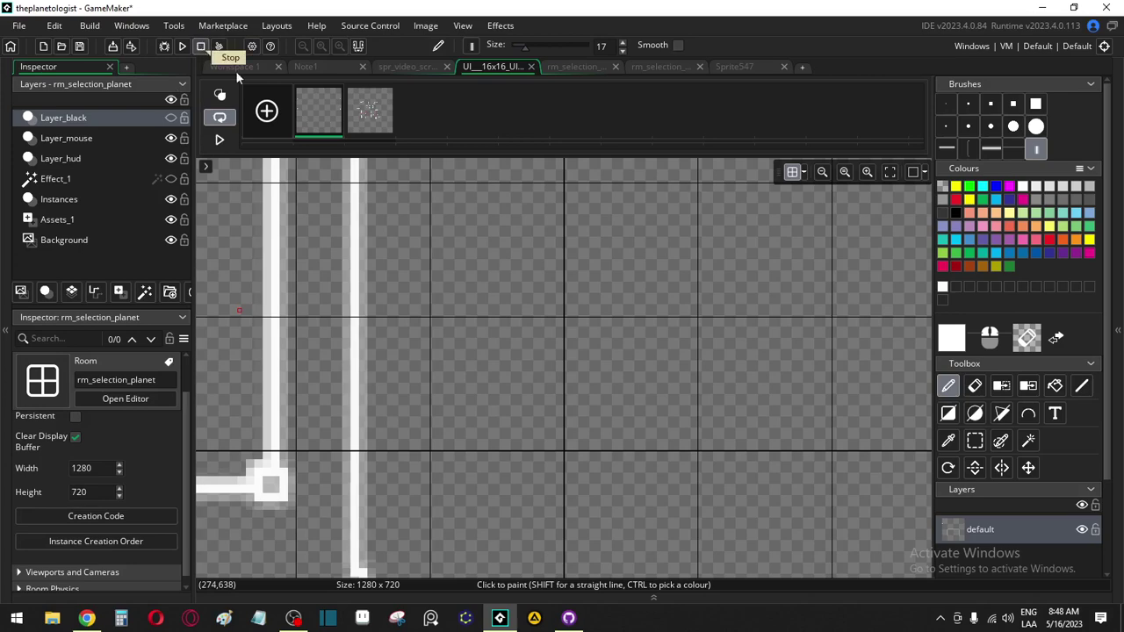
Return to the rm_selection_equipment room, check the rounded outline around the forest background, and save the project
click(576, 66)
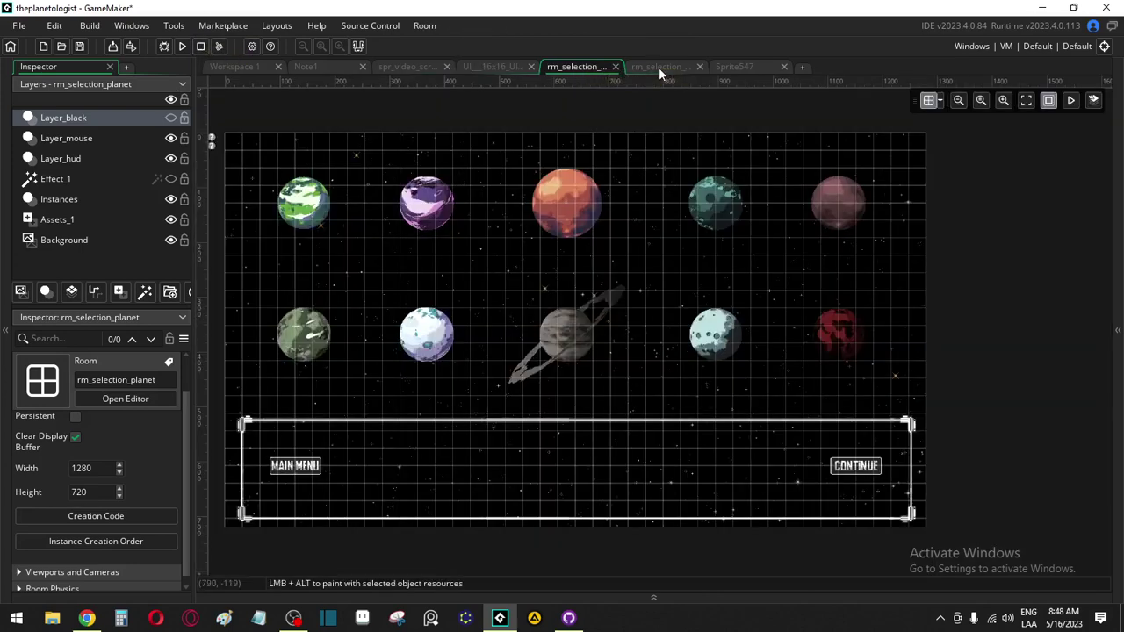
click(659, 66)
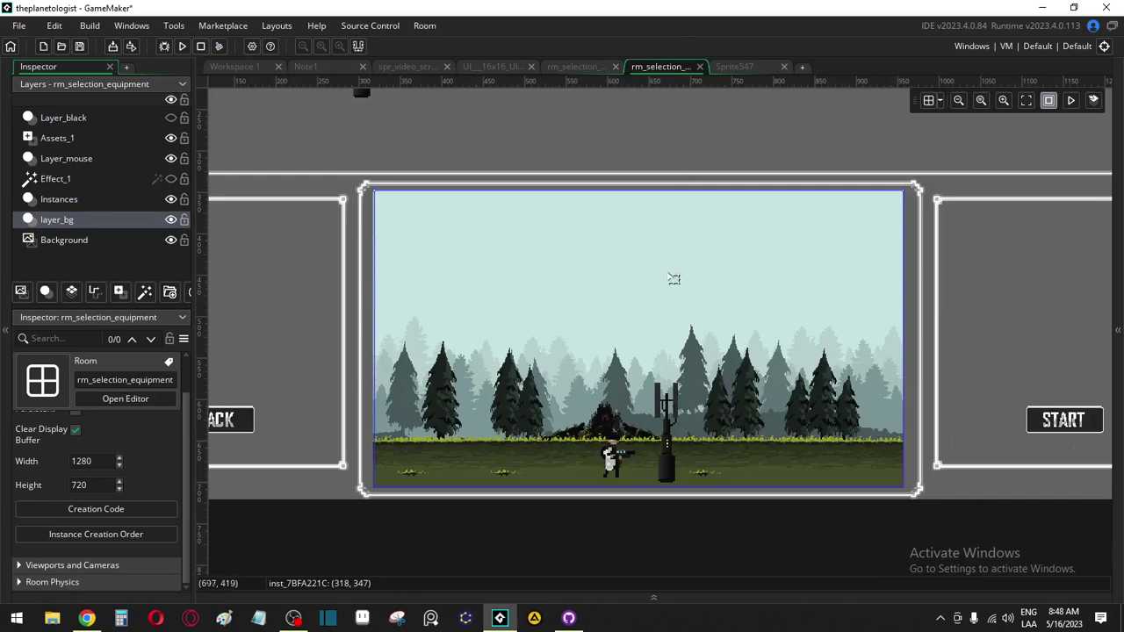
ctrl+scroll(629, 323, down, 1)
ctrl+scroll(629, 323, down, 1)
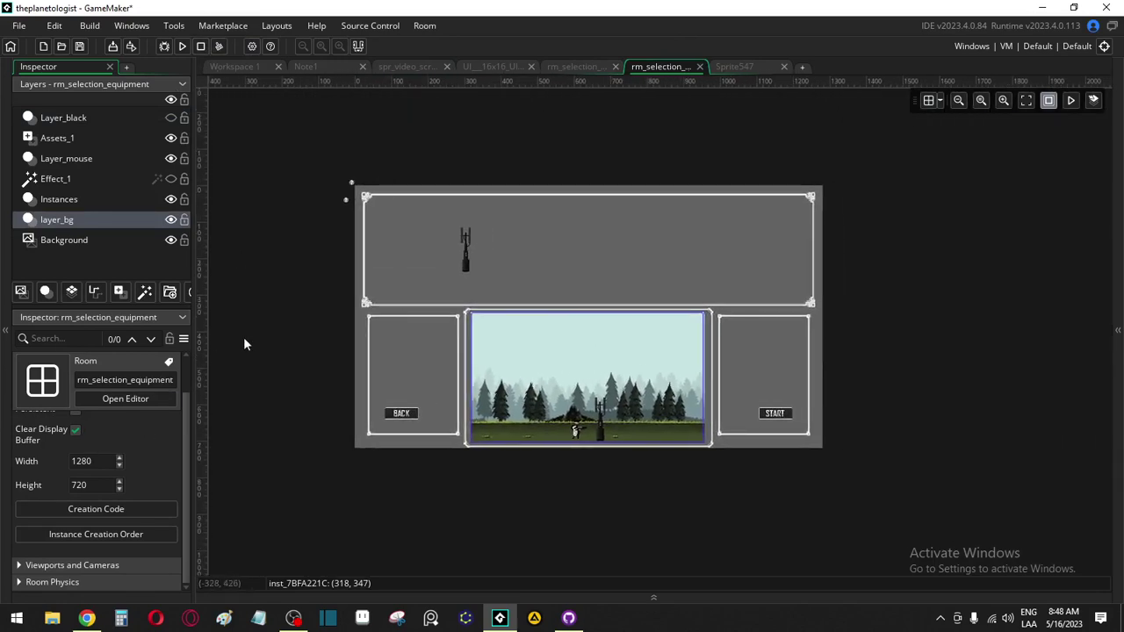
ctrl+scroll(220, 419, up, 2)
scroll(149, 466, up, 1)
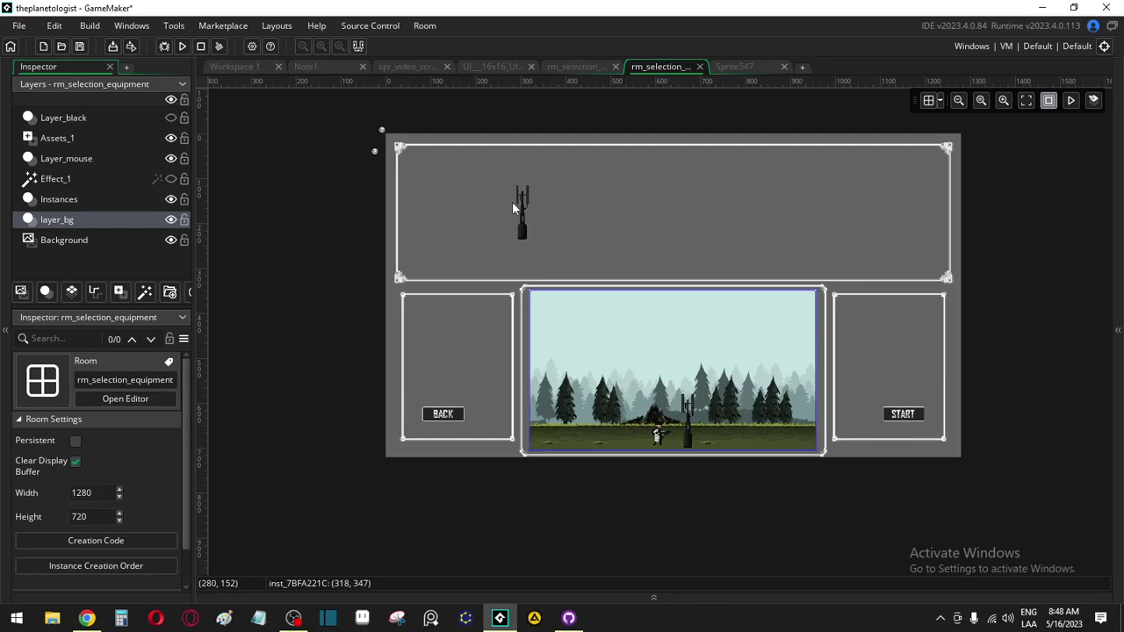
click(79, 46)
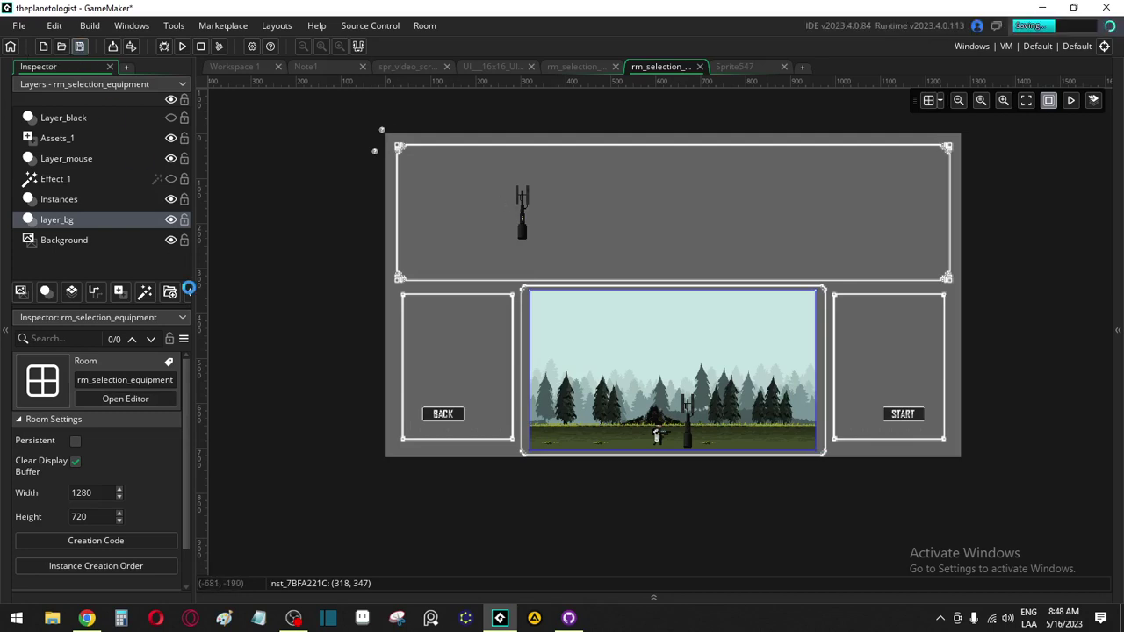
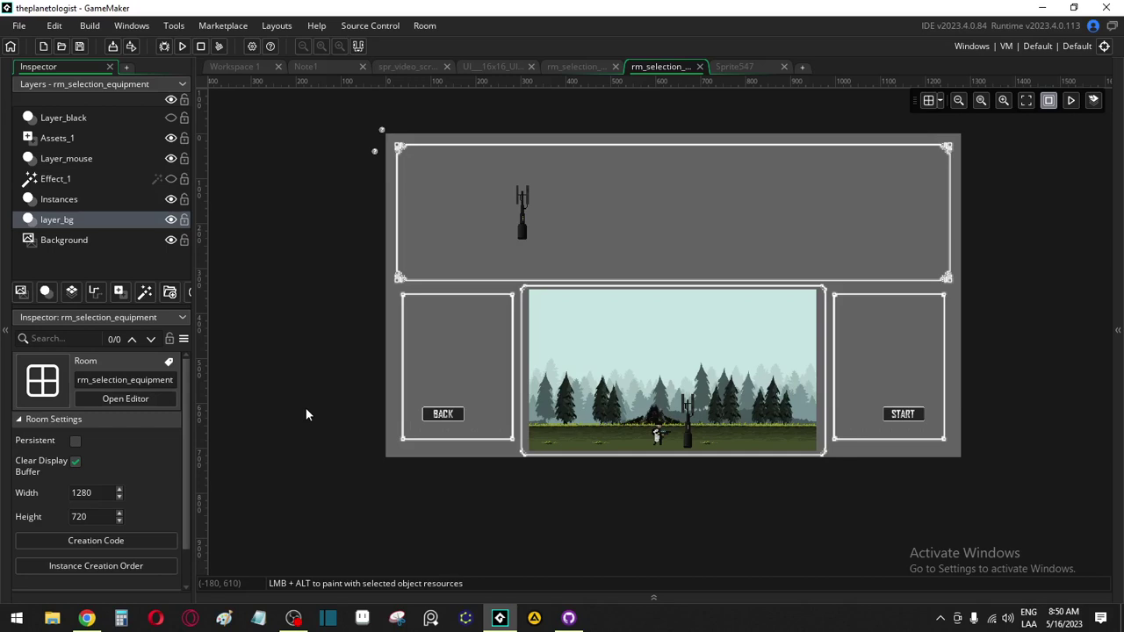
Select the layer_bg instance layer, collapse its Properties section and expand its Filters & Effects section
click(606, 379)
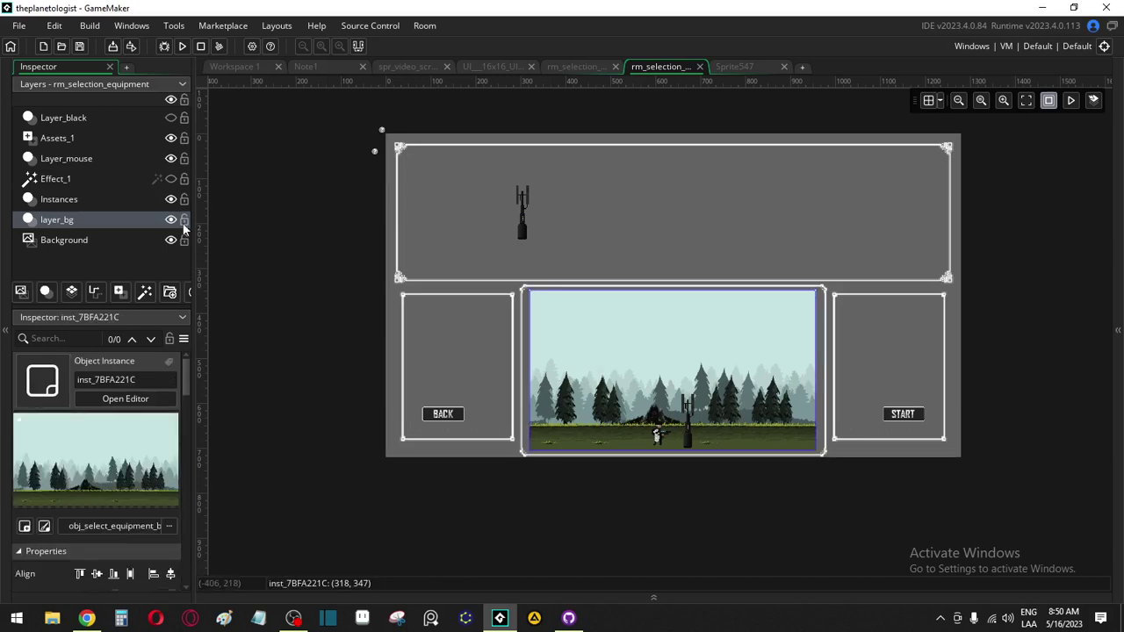
click(70, 201)
click(68, 221)
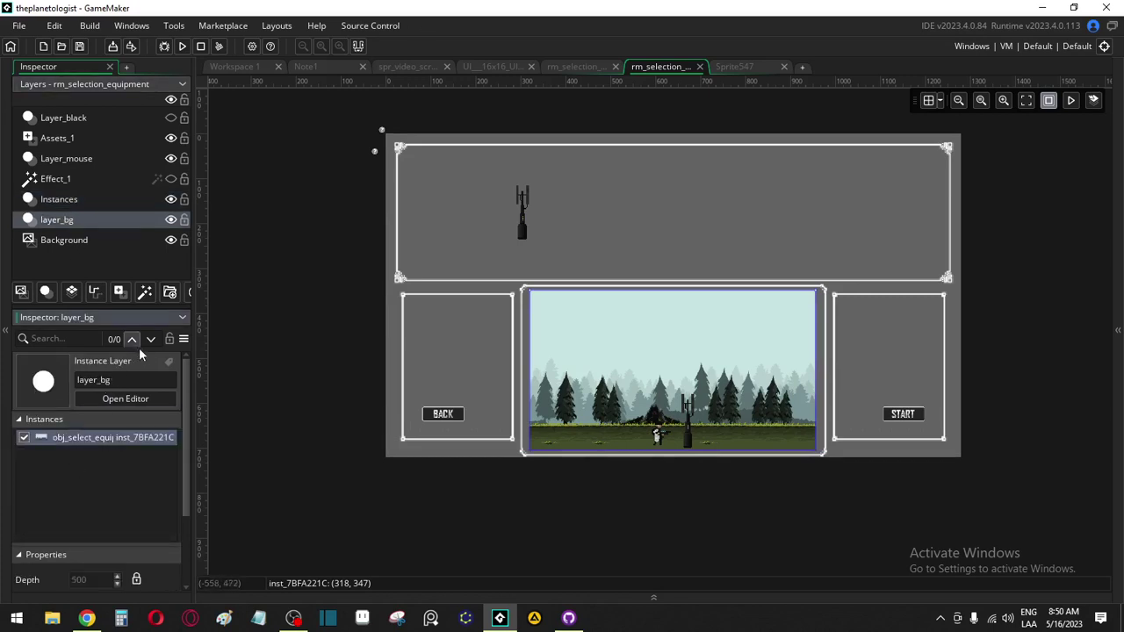
click(183, 318)
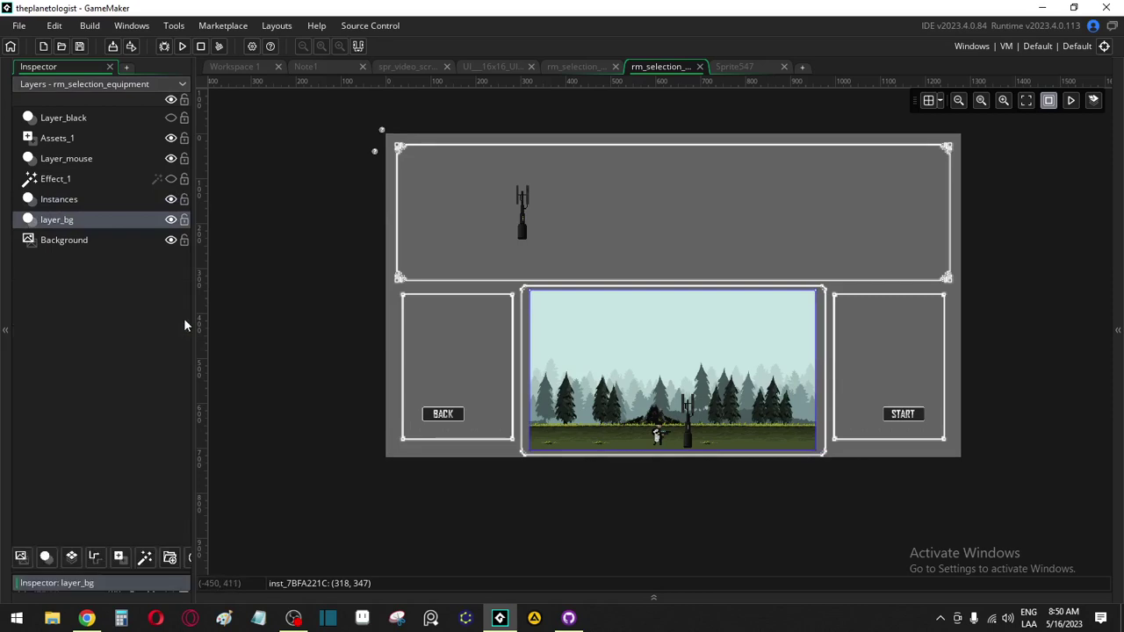
click(182, 583)
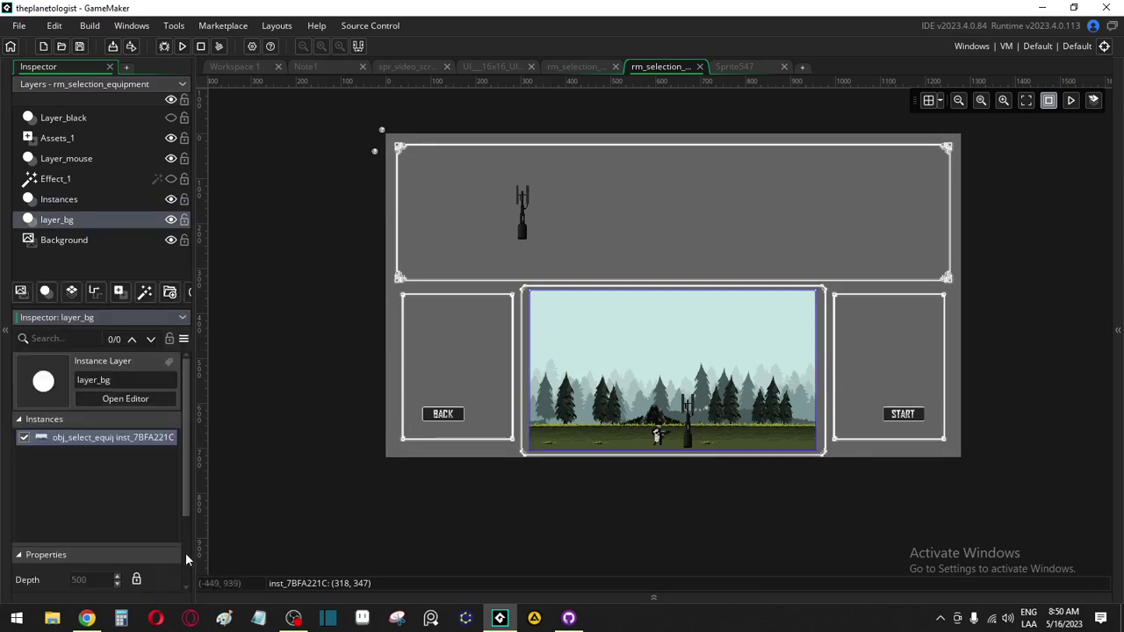
click(99, 548)
click(106, 537)
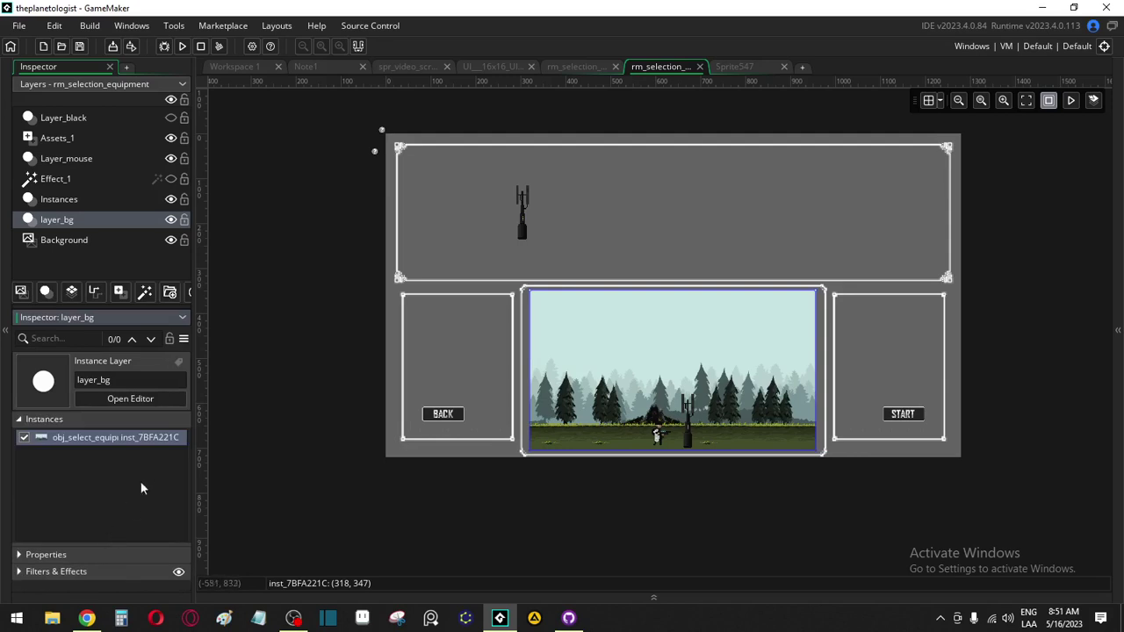
click(56, 571)
Try the Colourise, Contrast, Desaturate and Distort effect types on layer_bg
click(103, 560)
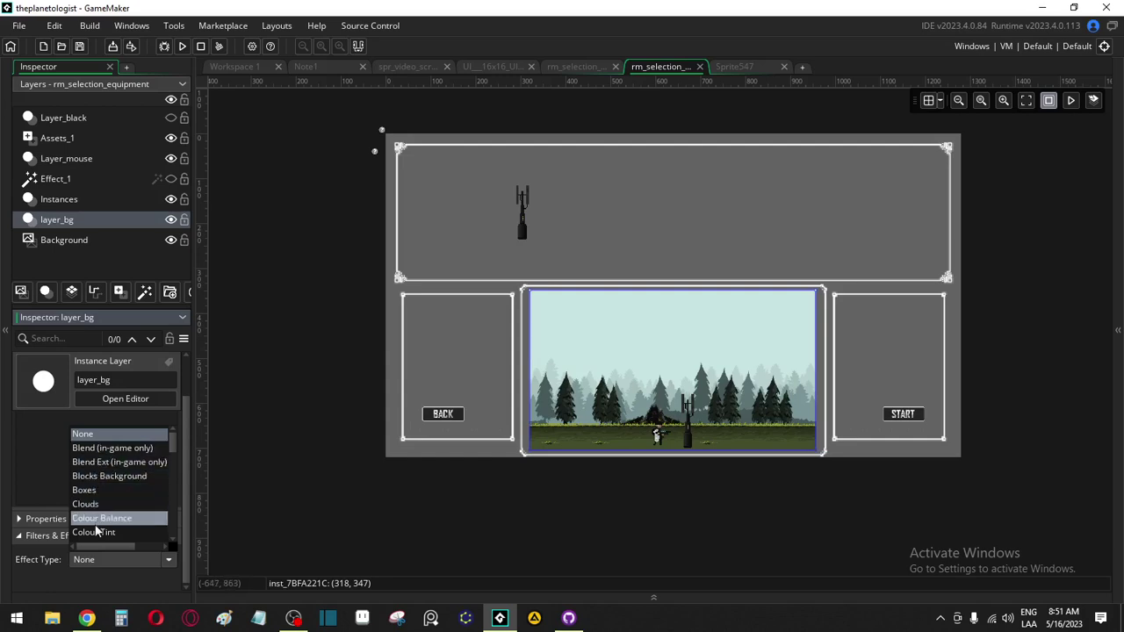
scroll(109, 518, down, 2)
click(104, 490)
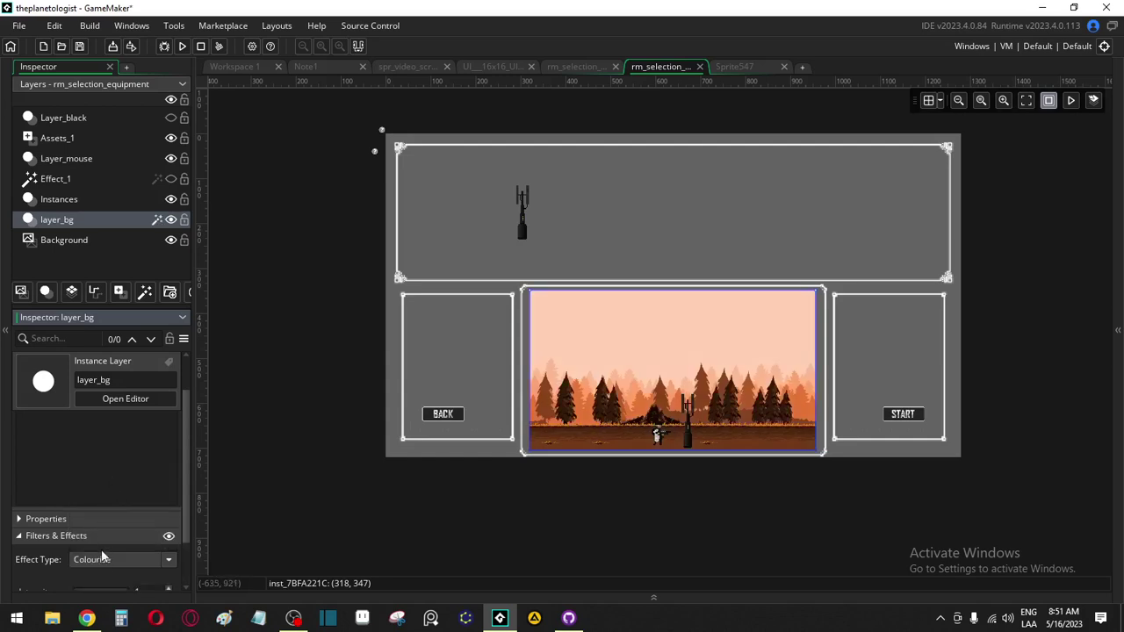
click(103, 558)
click(109, 504)
click(106, 559)
click(112, 519)
click(102, 562)
click(105, 534)
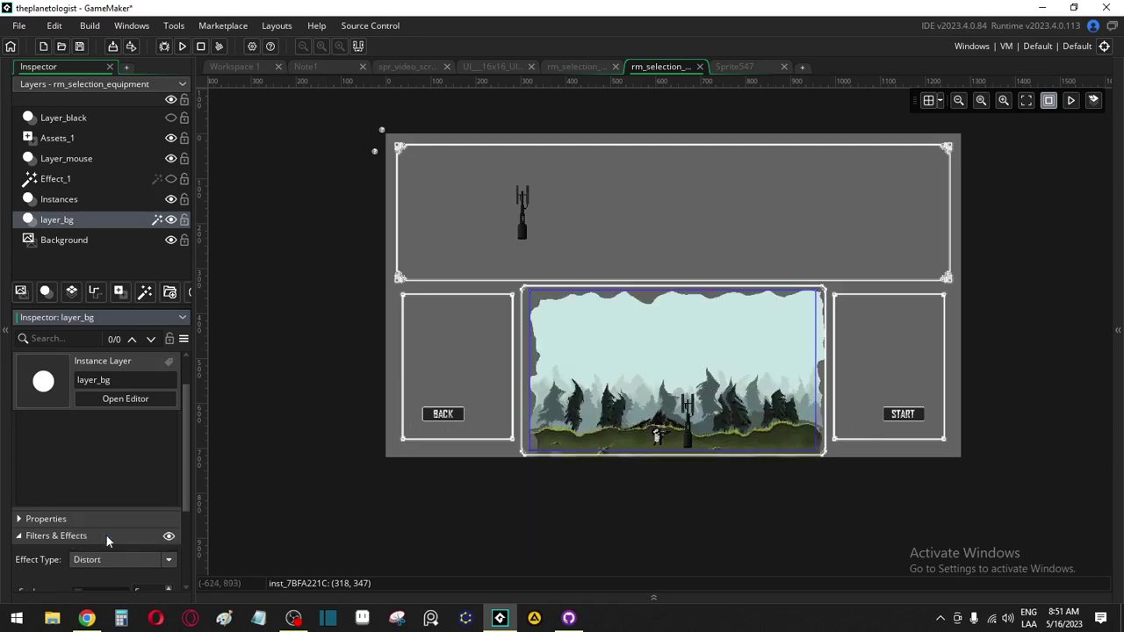
Preview the Distort effect with the room animation playing and try the Dots Background effect on layer_bg
click(105, 558)
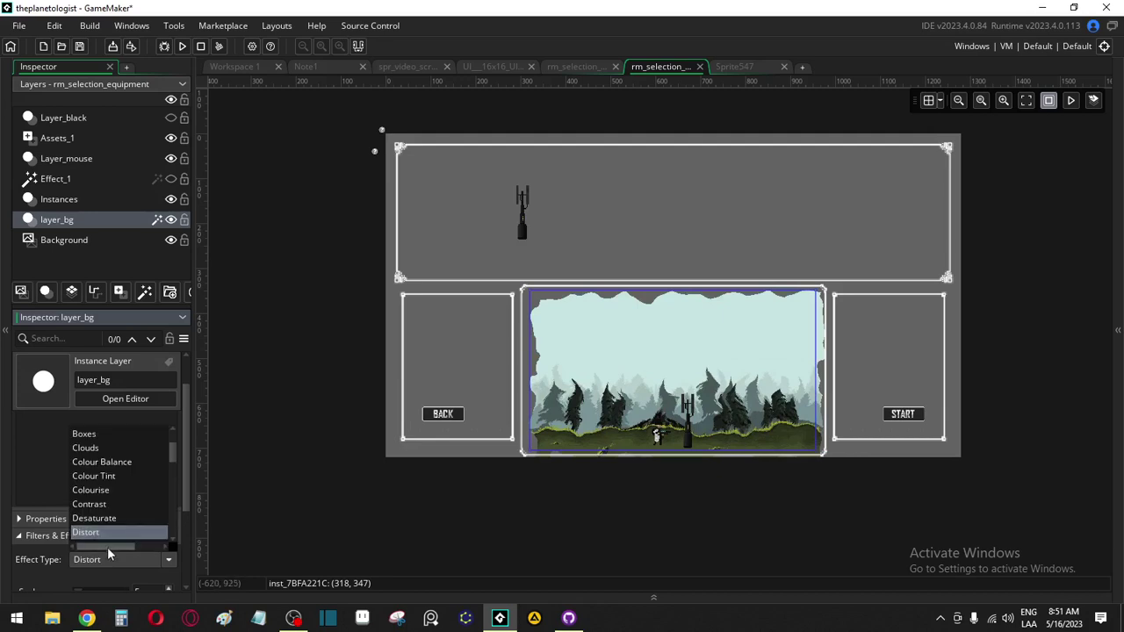
click(1071, 100)
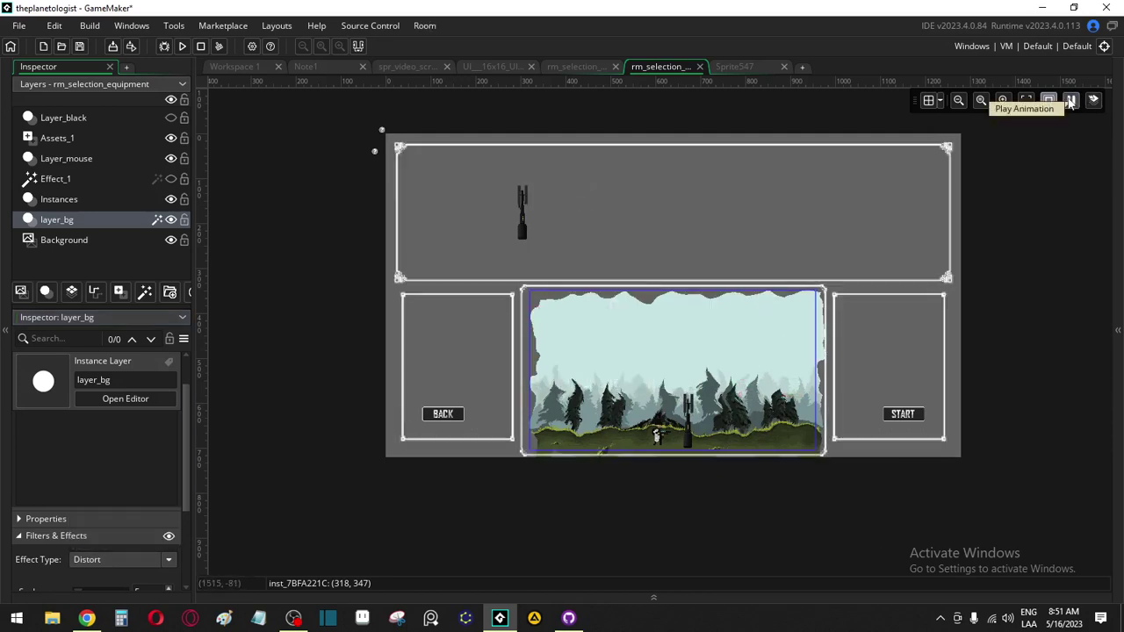
scroll(109, 533, down, 2)
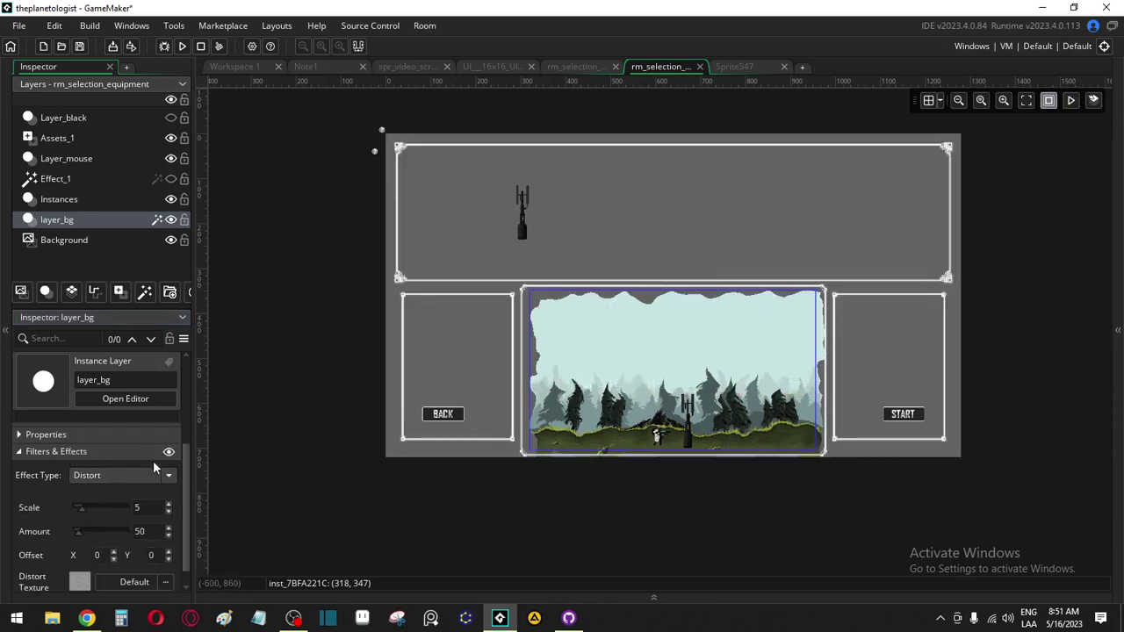
scroll(167, 479, down, 1)
click(168, 458)
scroll(118, 527, down, 2)
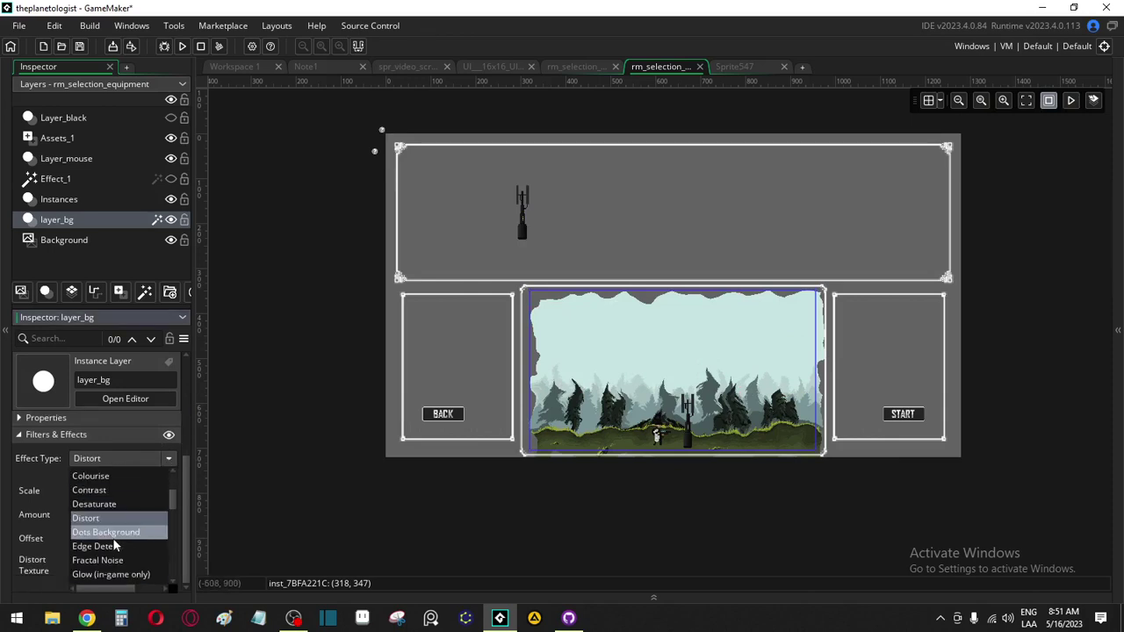
click(106, 534)
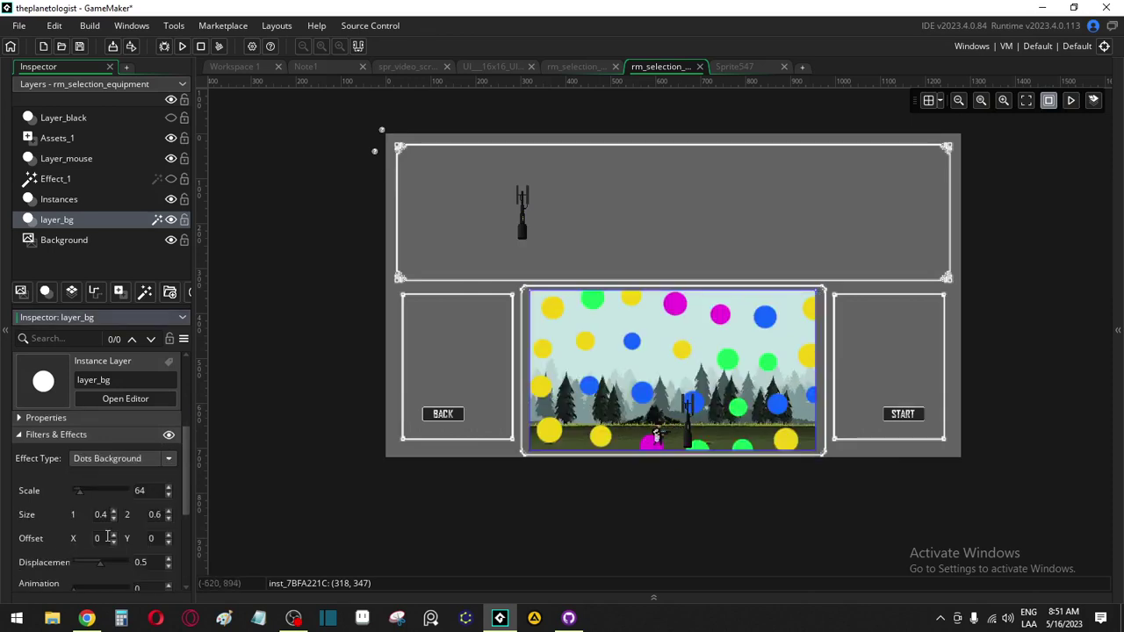
Set layer_bg's effect type to Edge Detect with a threshold of 0
click(122, 458)
click(113, 548)
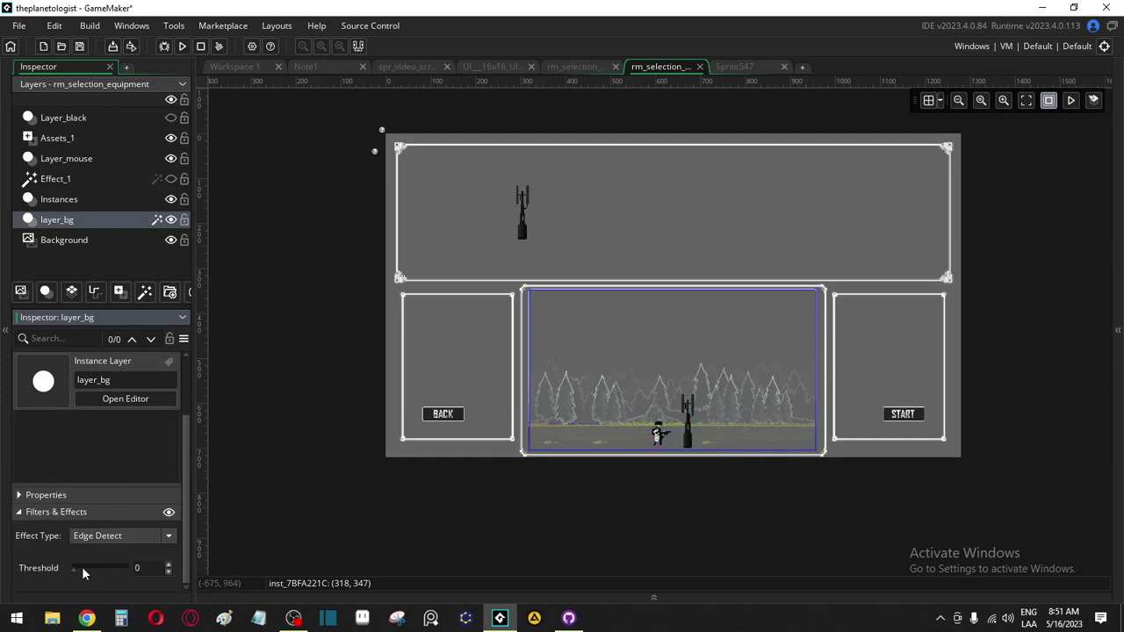
drag(77, 568, 48, 569)
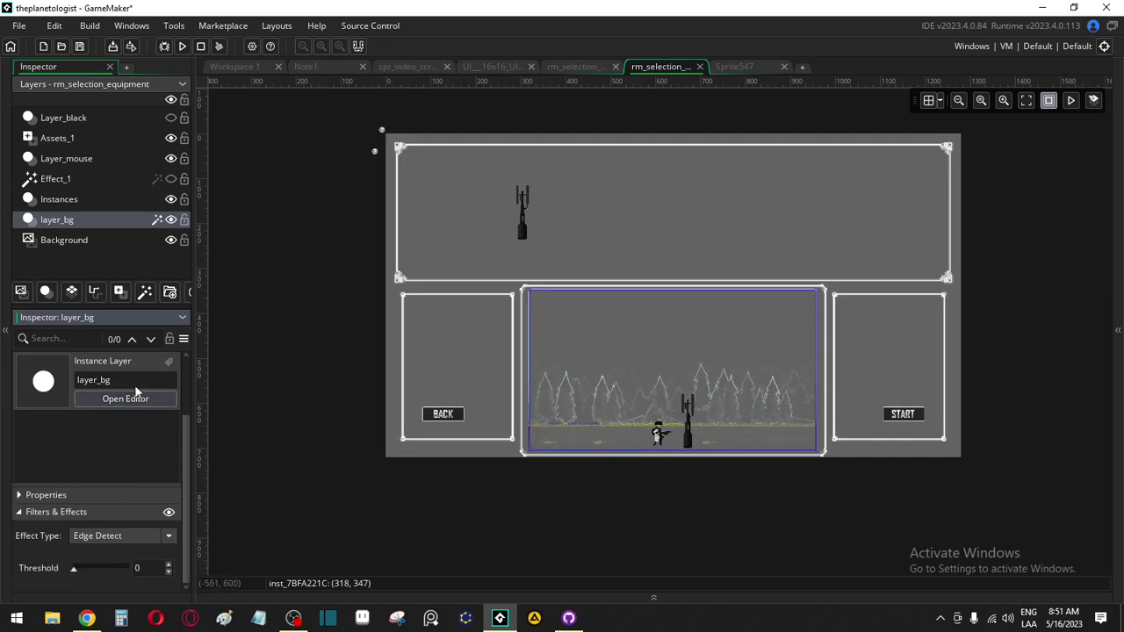
Set the Background layer's colour to black (hex 000000)
click(92, 241)
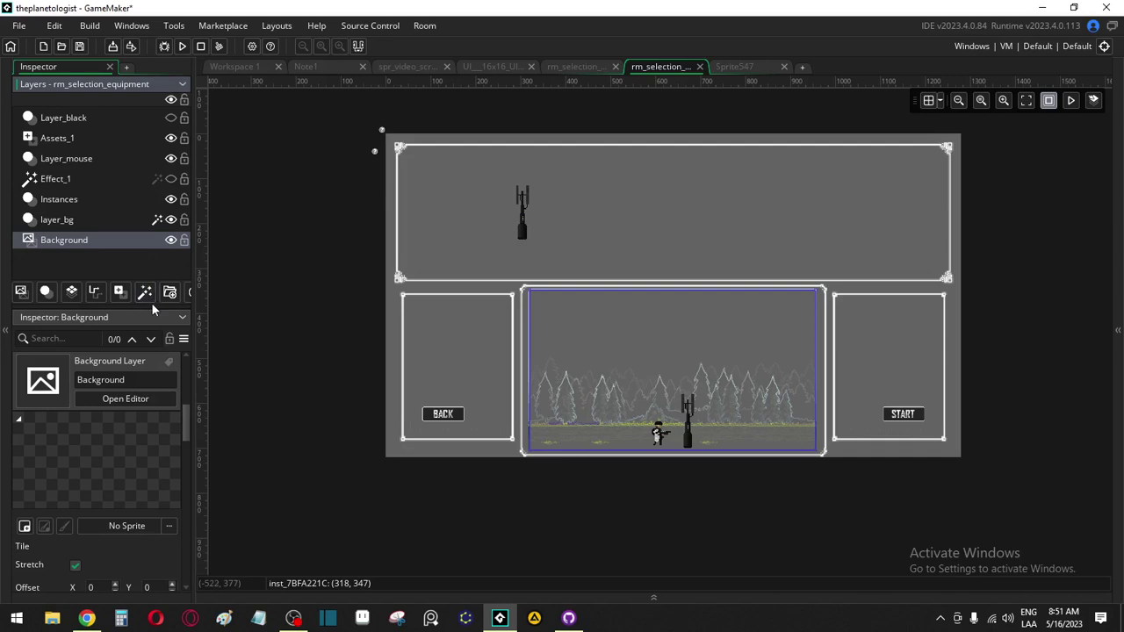
drag(151, 302, 153, 272)
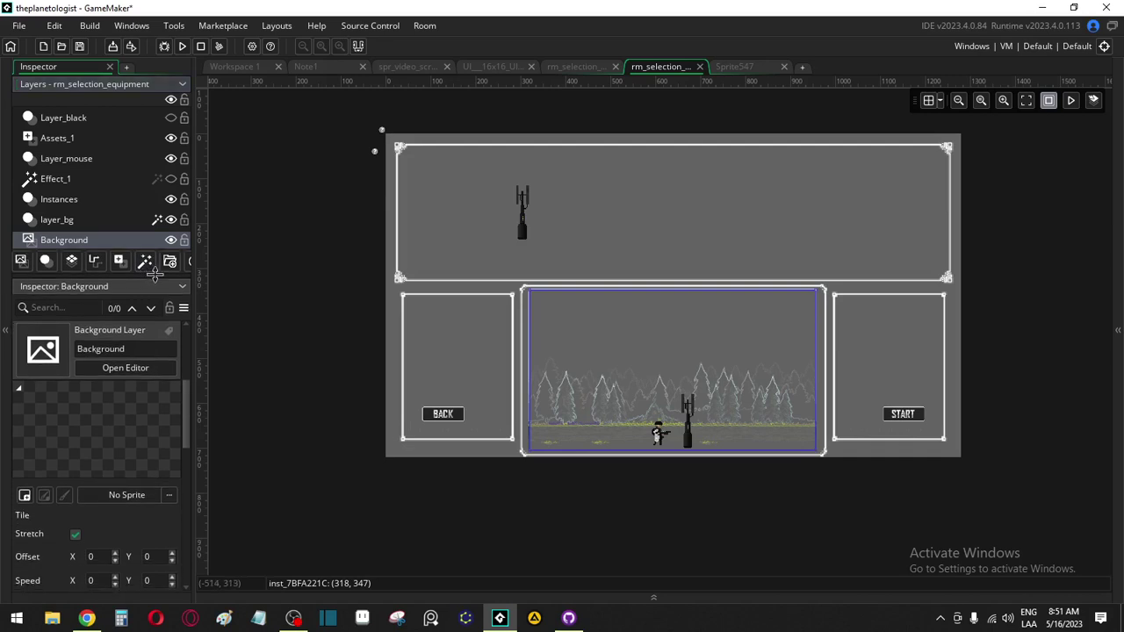
scroll(110, 550, down, 2)
scroll(117, 567, down, 2)
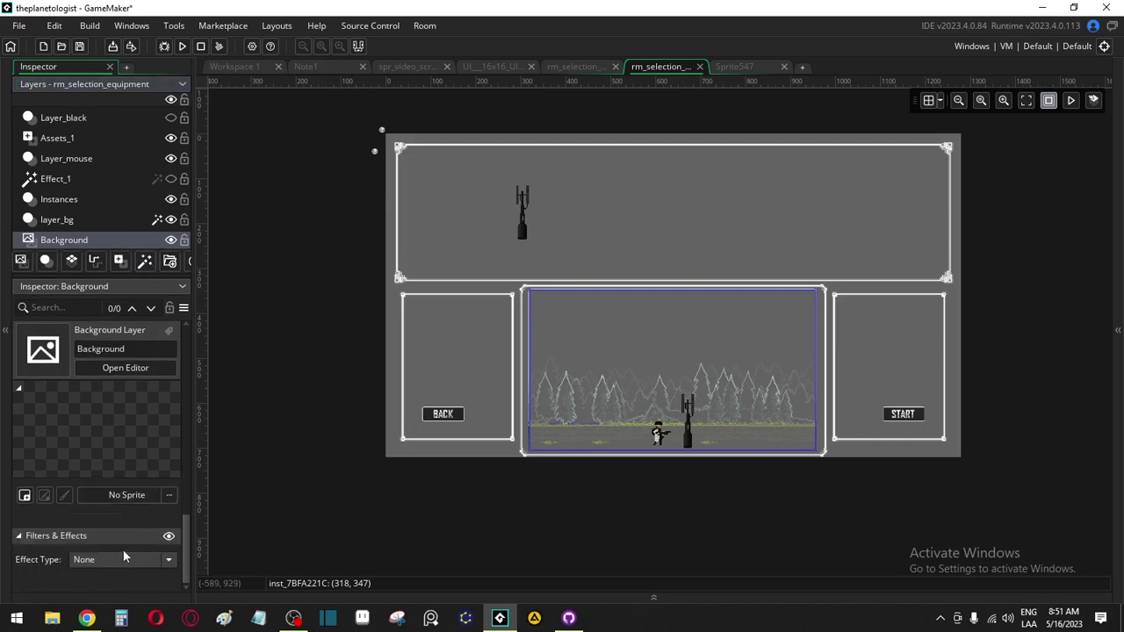
scroll(124, 552, up, 4)
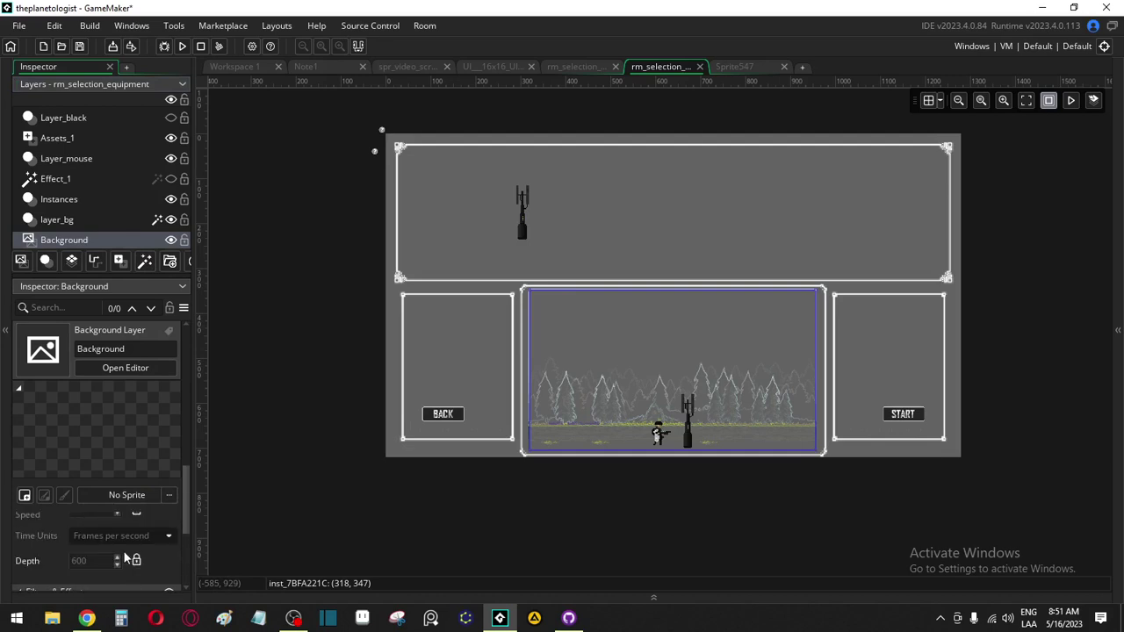
scroll(123, 550, up, 4)
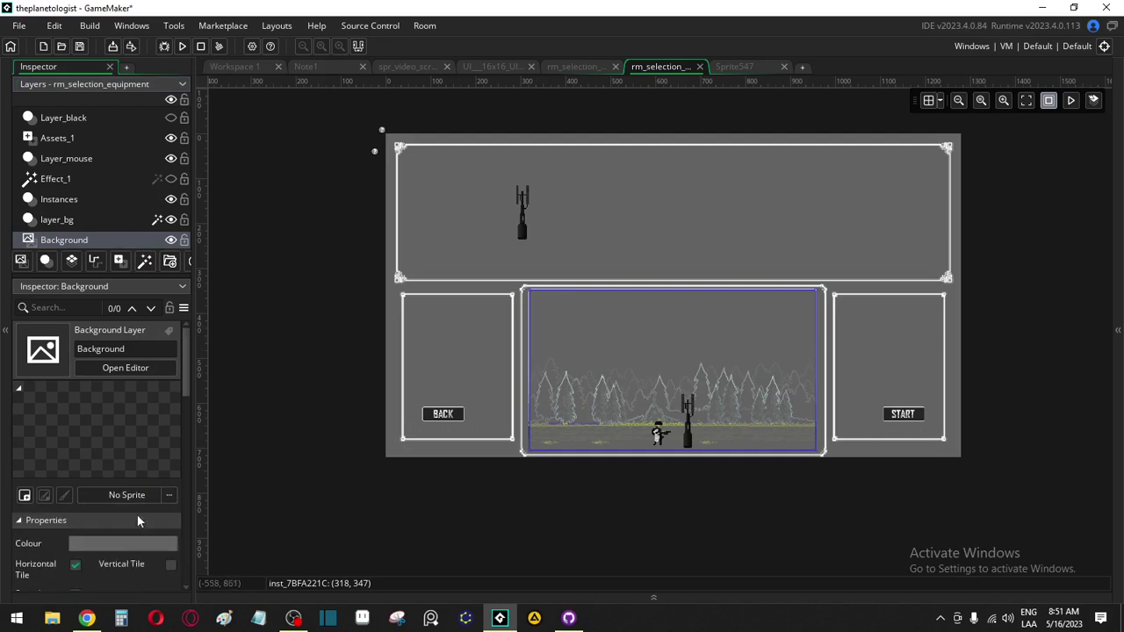
click(128, 545)
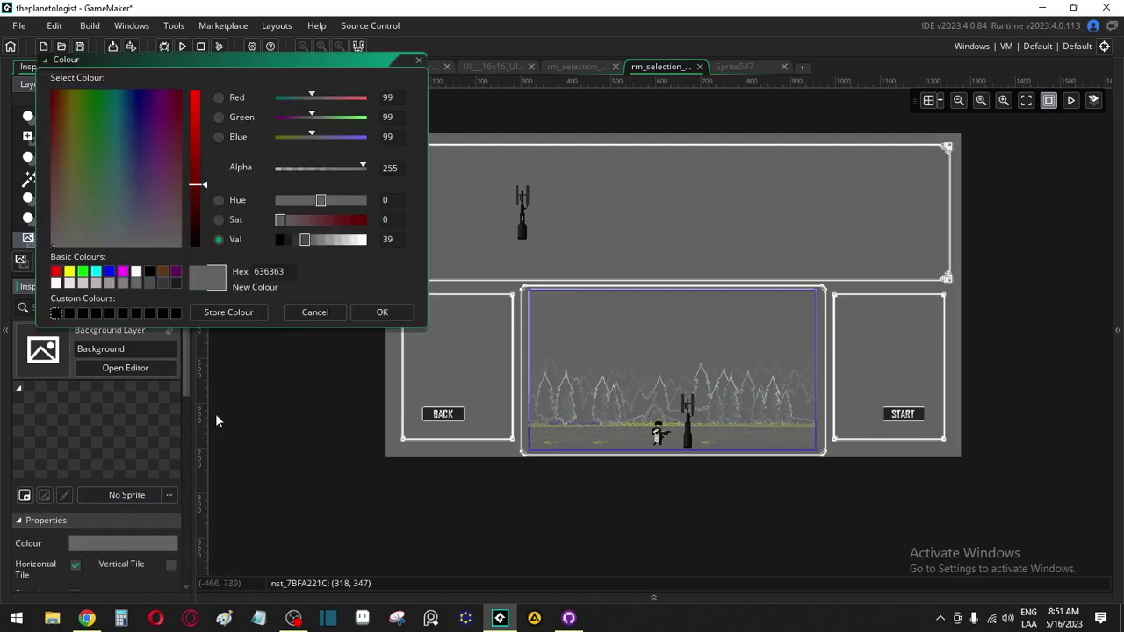
click(287, 239)
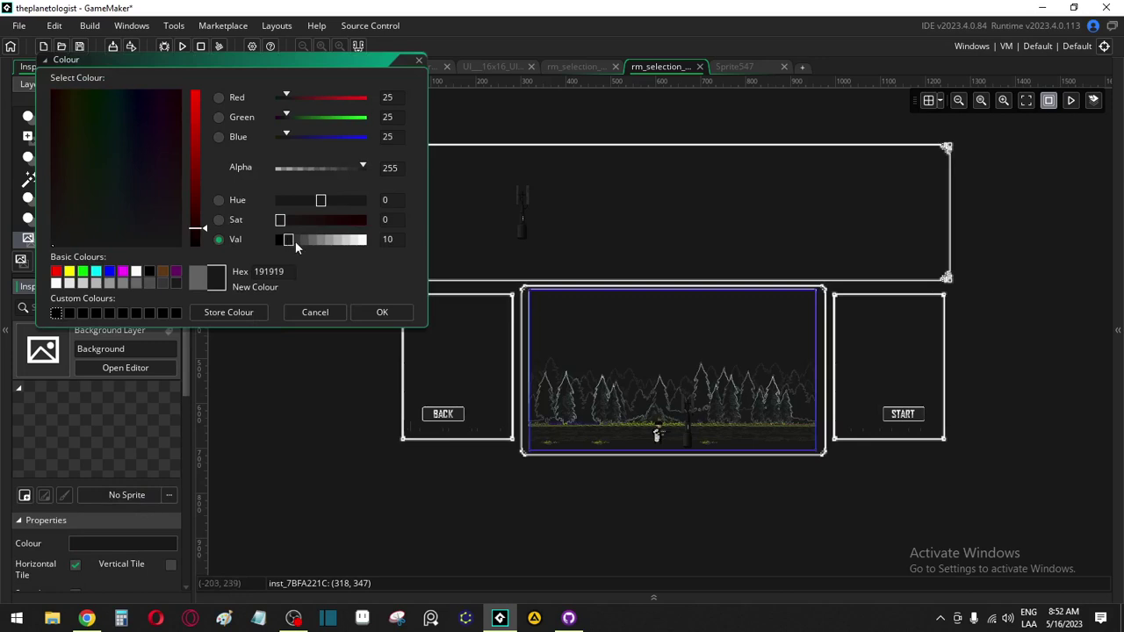
click(295, 240)
click(286, 238)
click(280, 239)
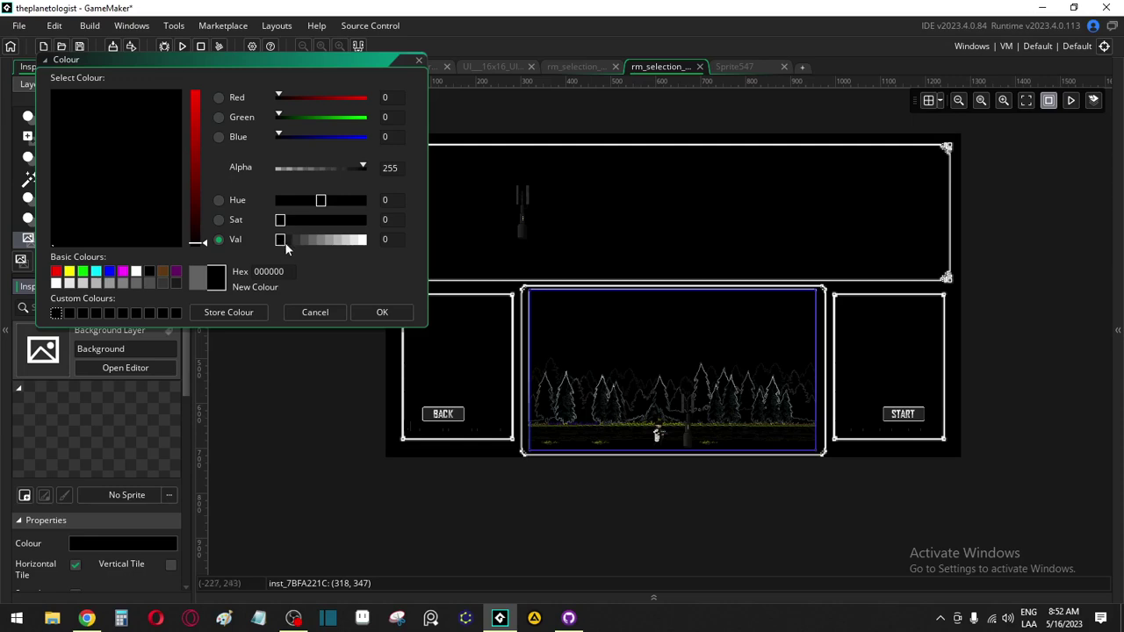
click(388, 312)
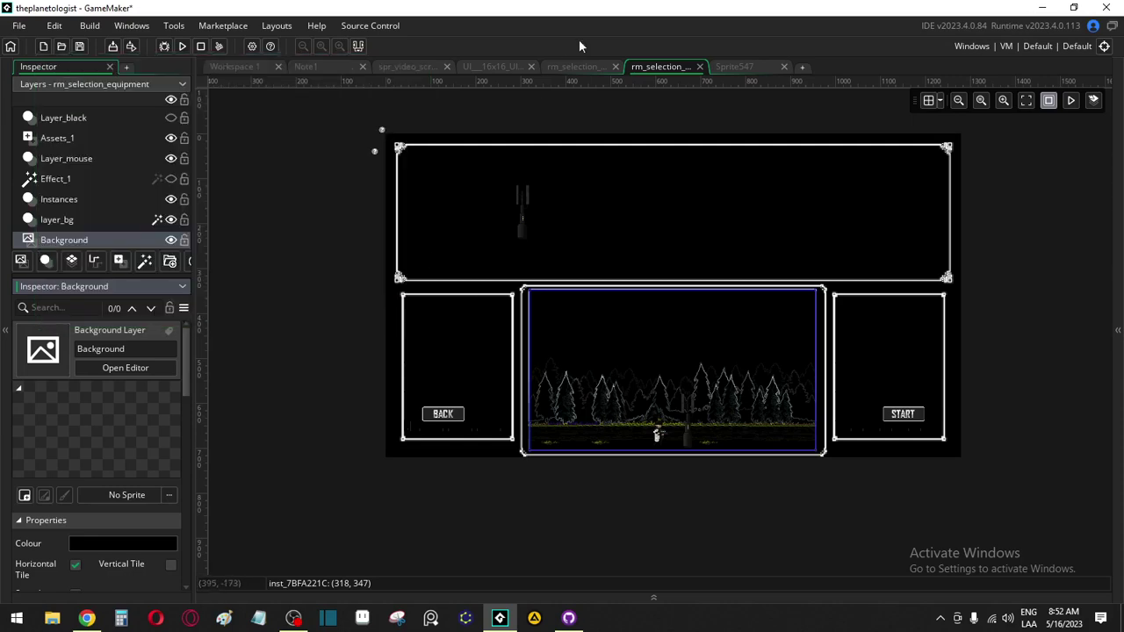
click(578, 68)
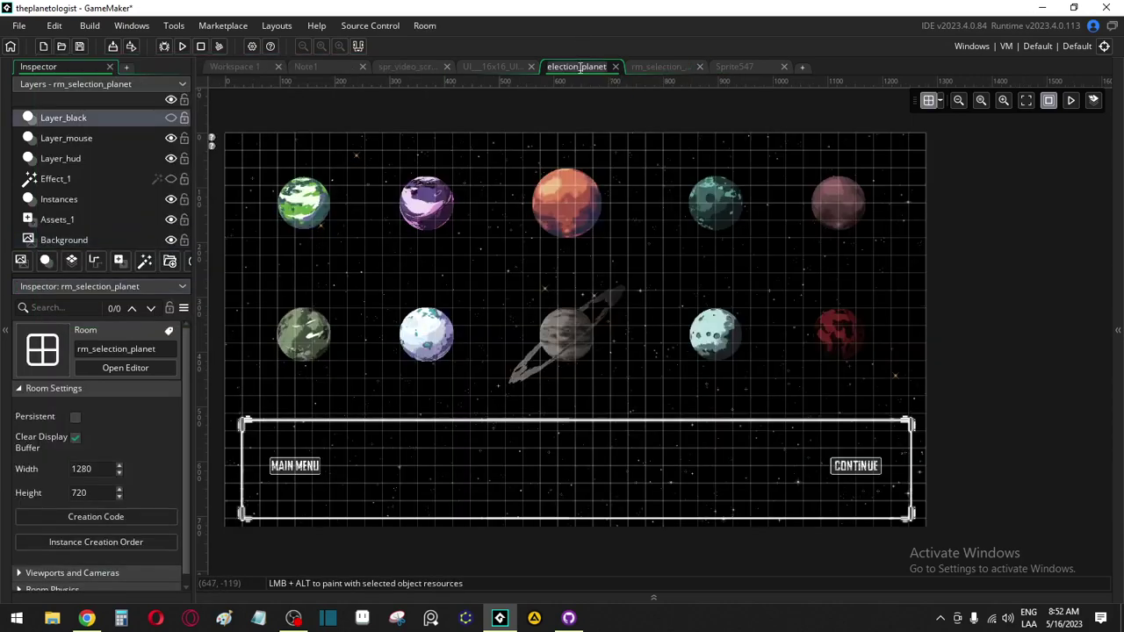
click(656, 68)
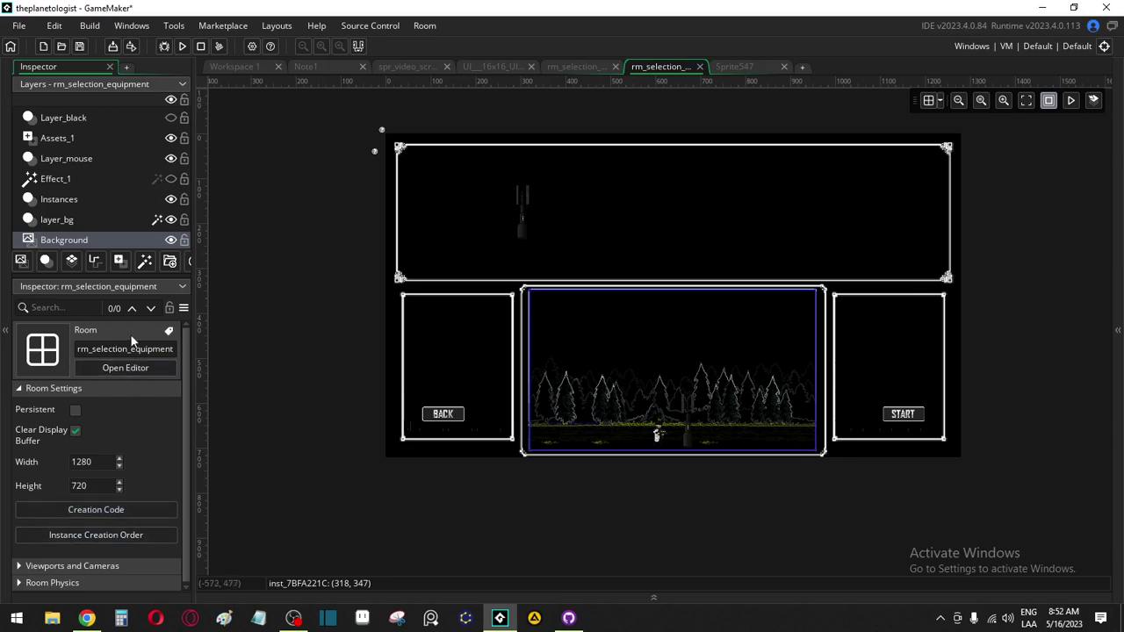
click(106, 236)
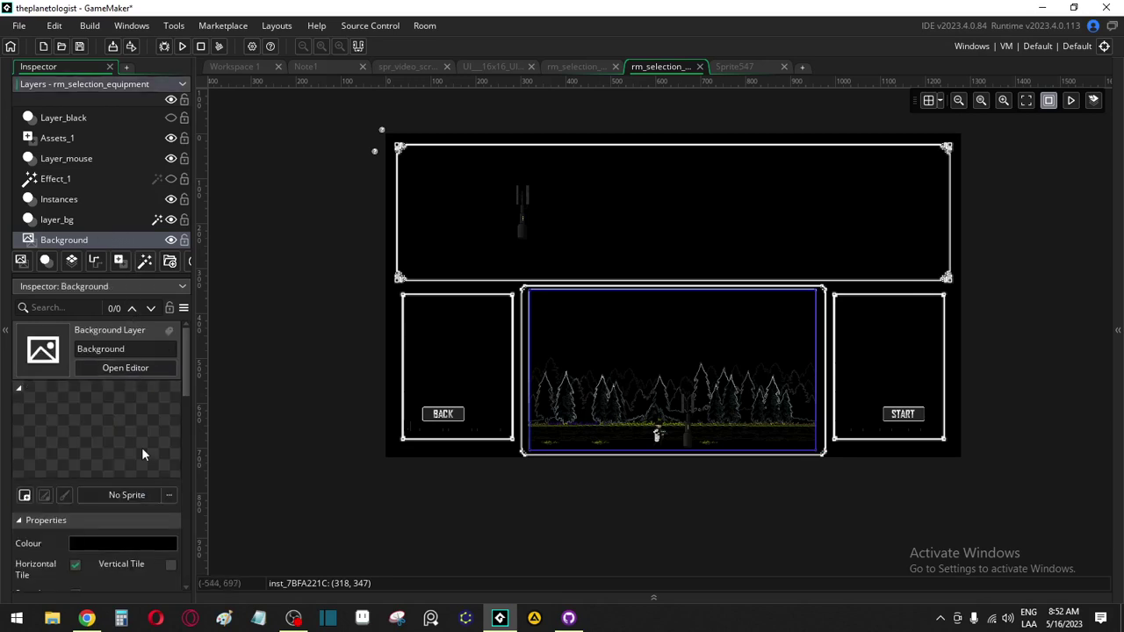
click(131, 495)
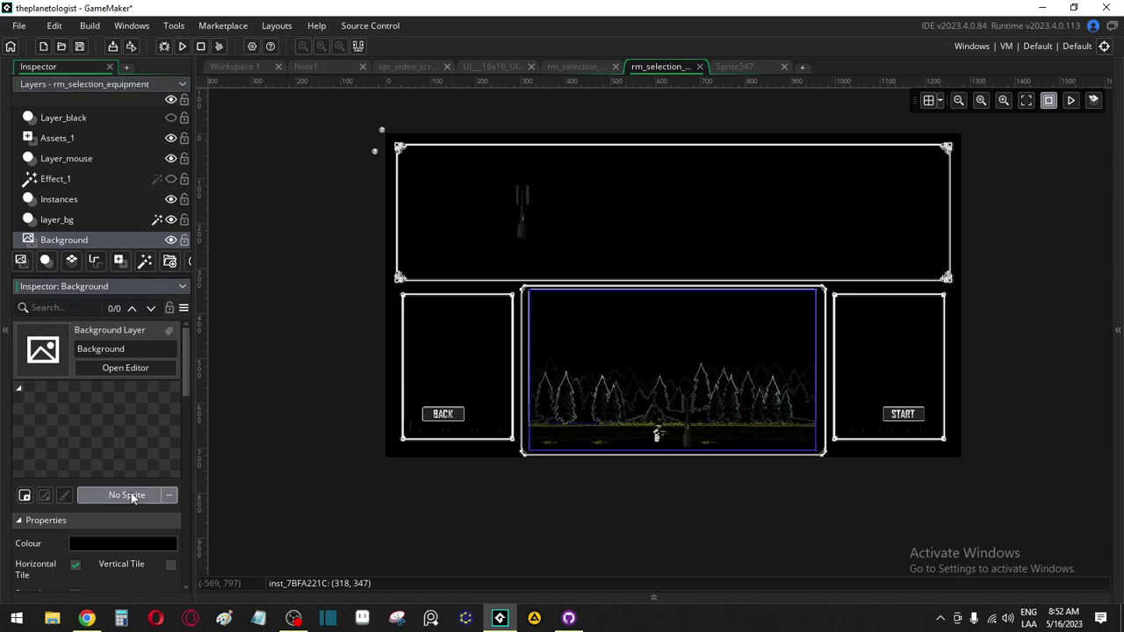
double_click(337, 307)
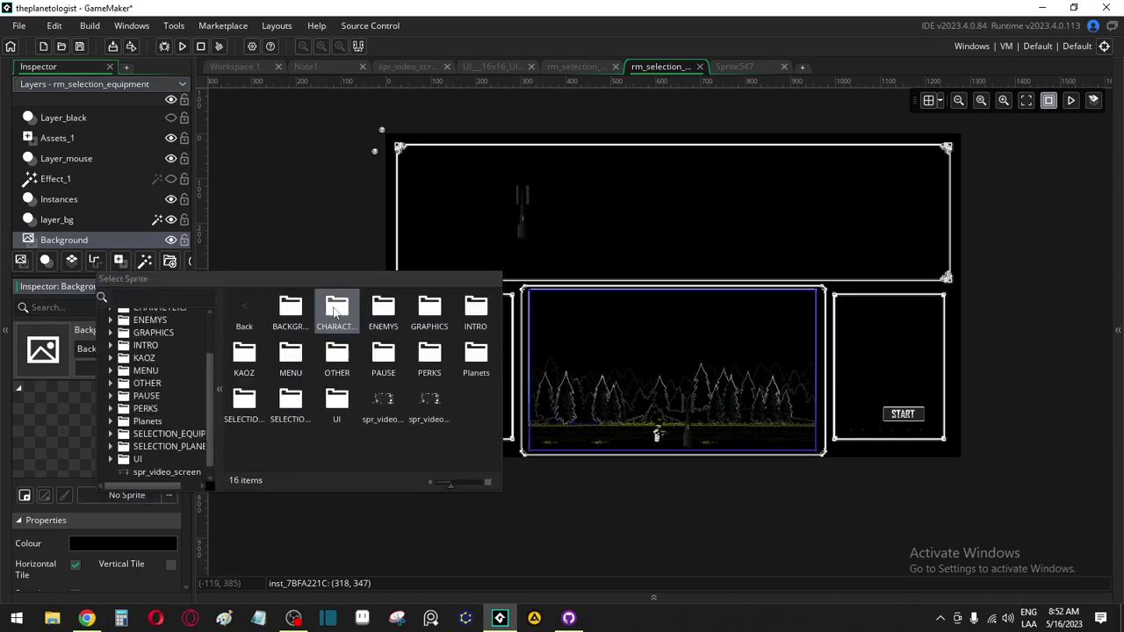
double_click(291, 309)
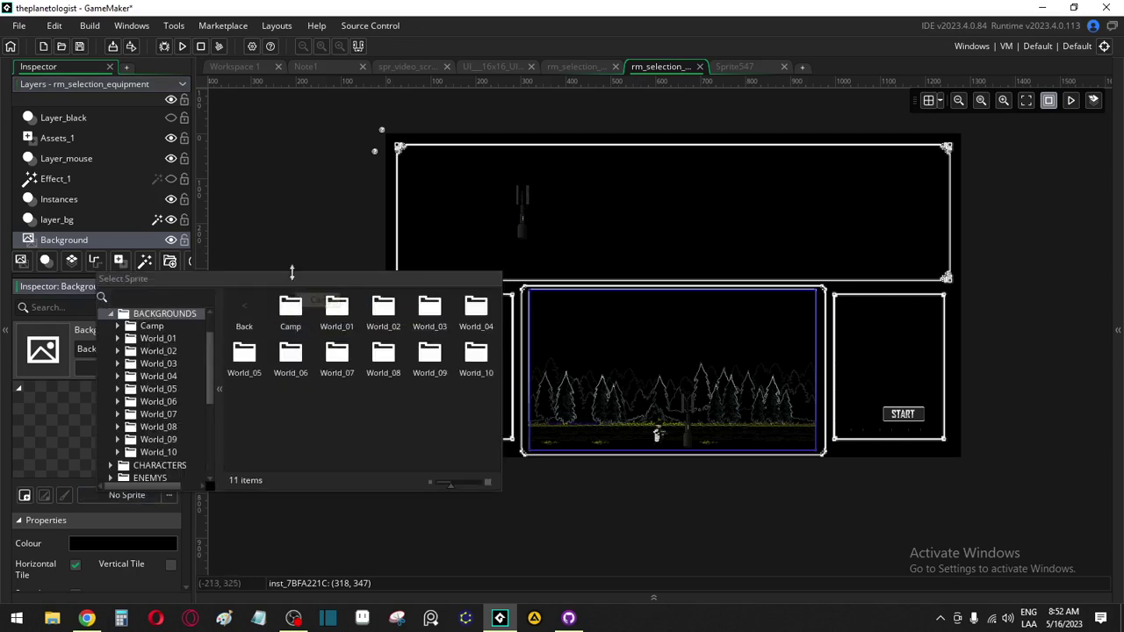
click(253, 305)
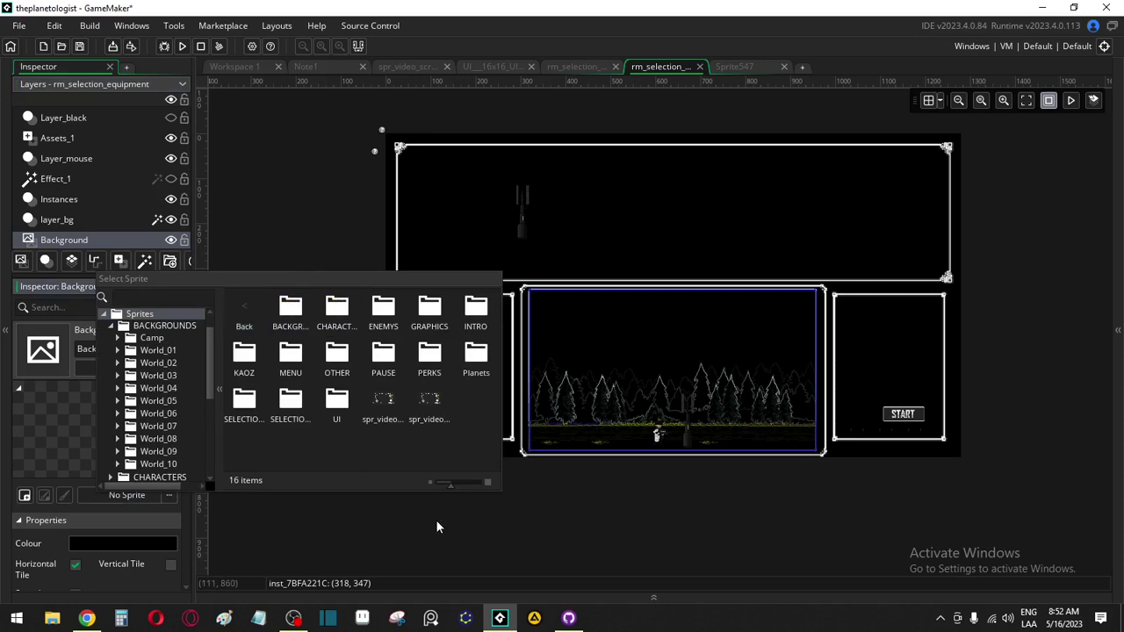
click(255, 534)
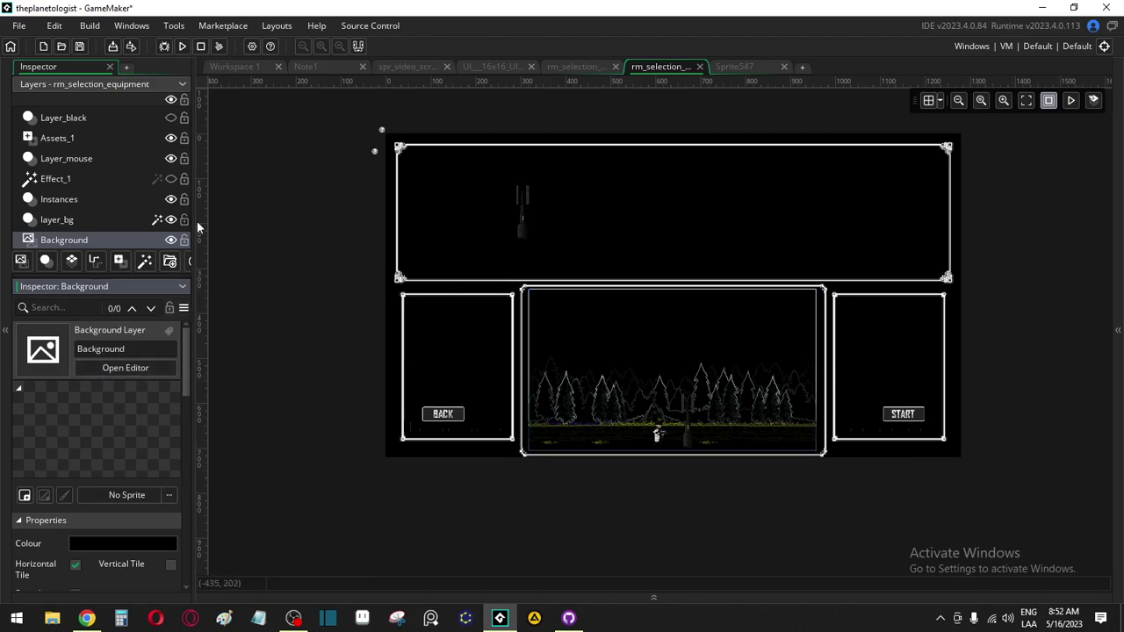
Try a threshold of 0.2 for layer_bg's Edge Detect effect and return it to 0
click(103, 218)
click(106, 407)
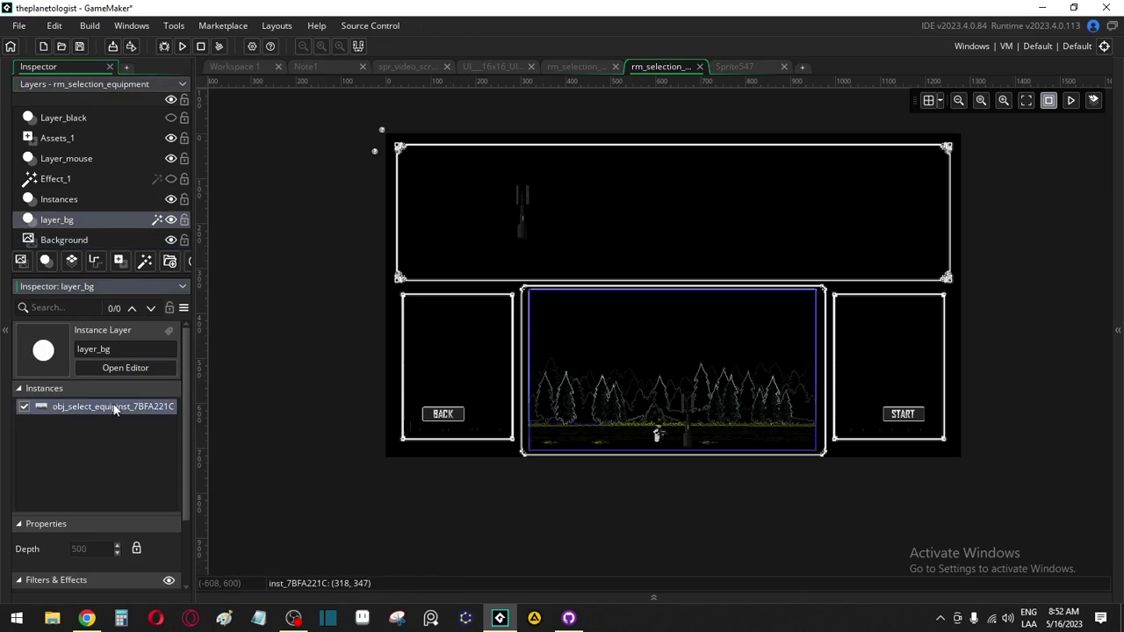
scroll(114, 519, down, 1)
scroll(114, 520, down, 1)
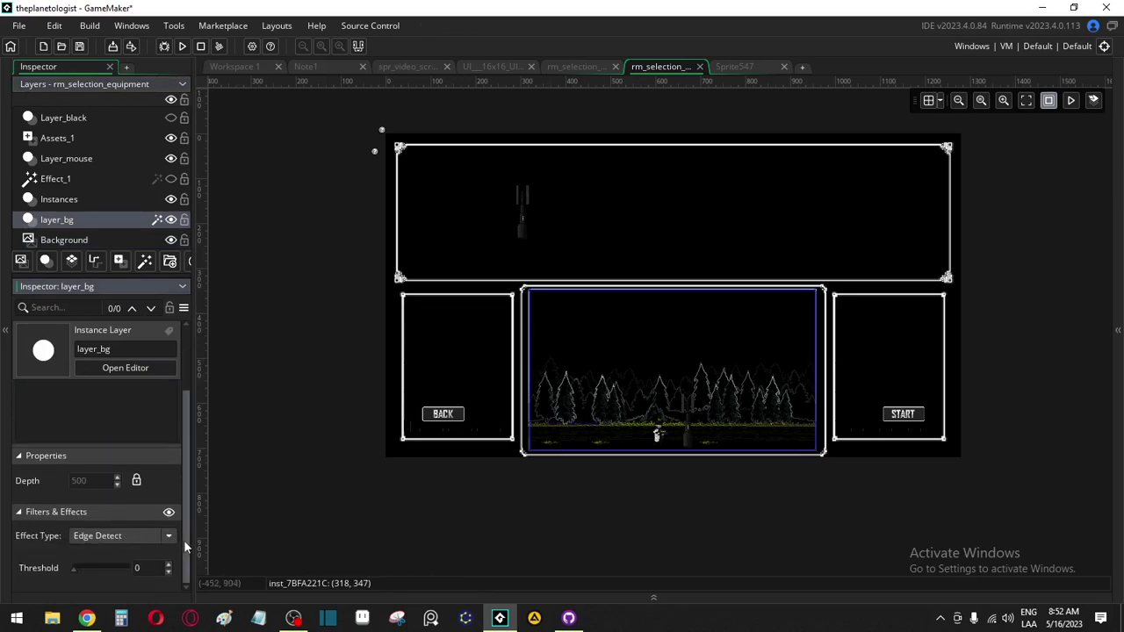
click(168, 565)
click(168, 565)
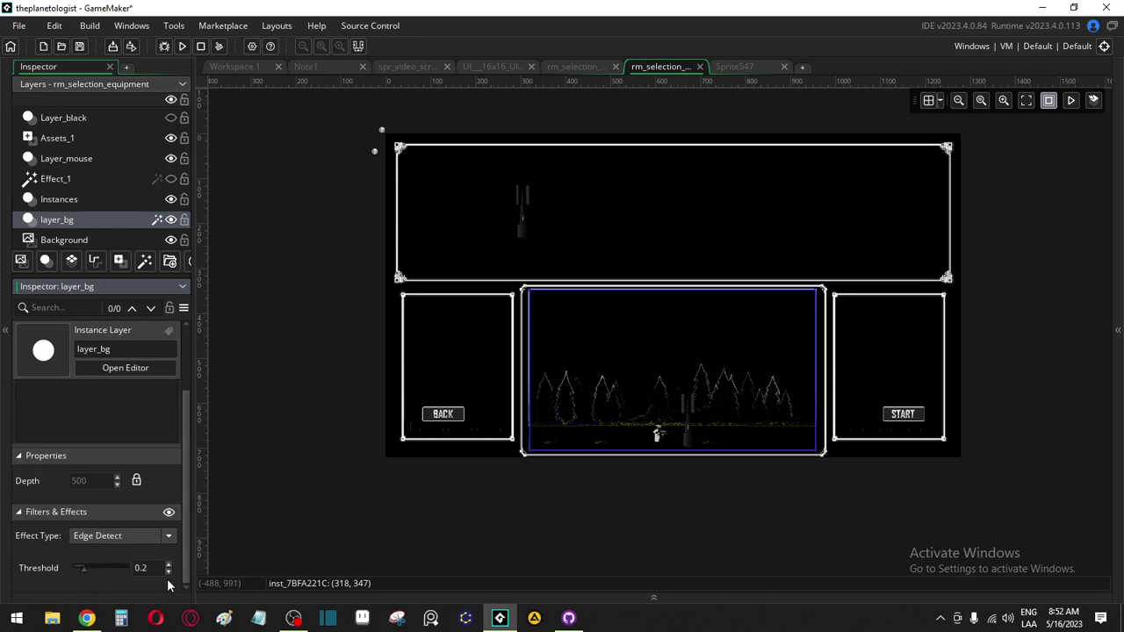
click(168, 573)
click(169, 573)
click(169, 572)
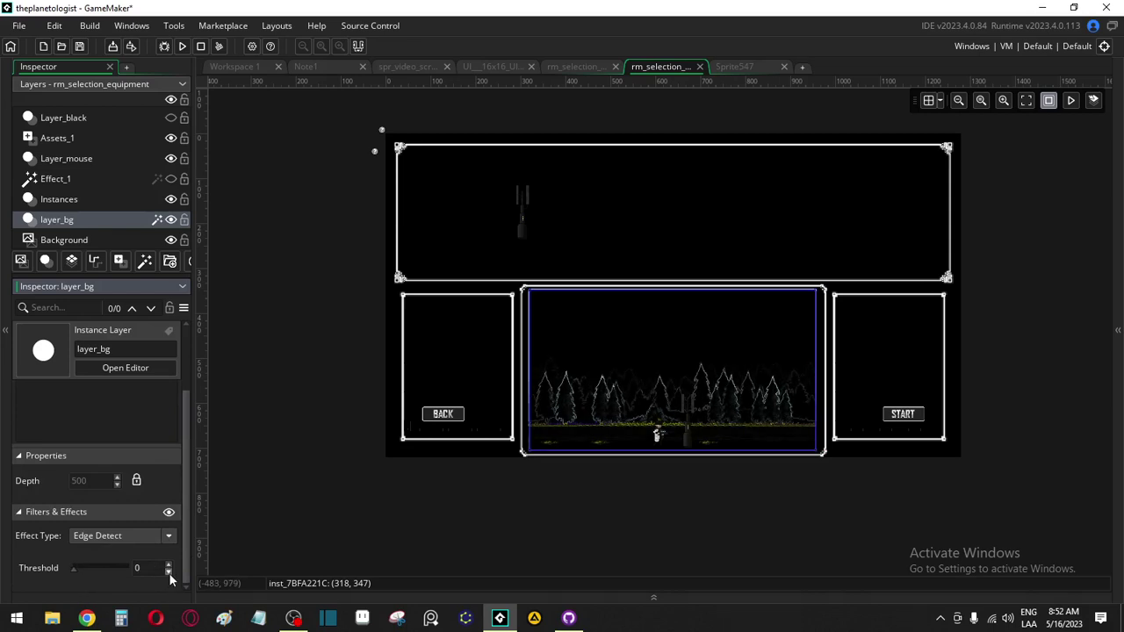
Widen the Inspector and try the Fractal Noise and Glow (in-game only) effect types on layer_bg
click(148, 538)
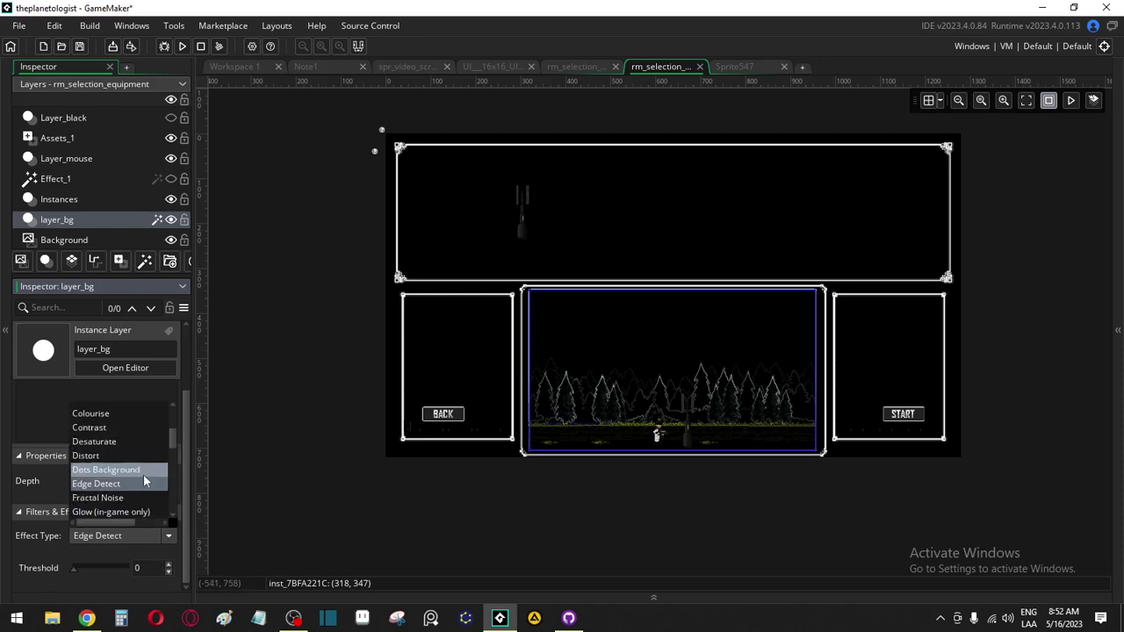
drag(197, 413, 255, 414)
click(174, 538)
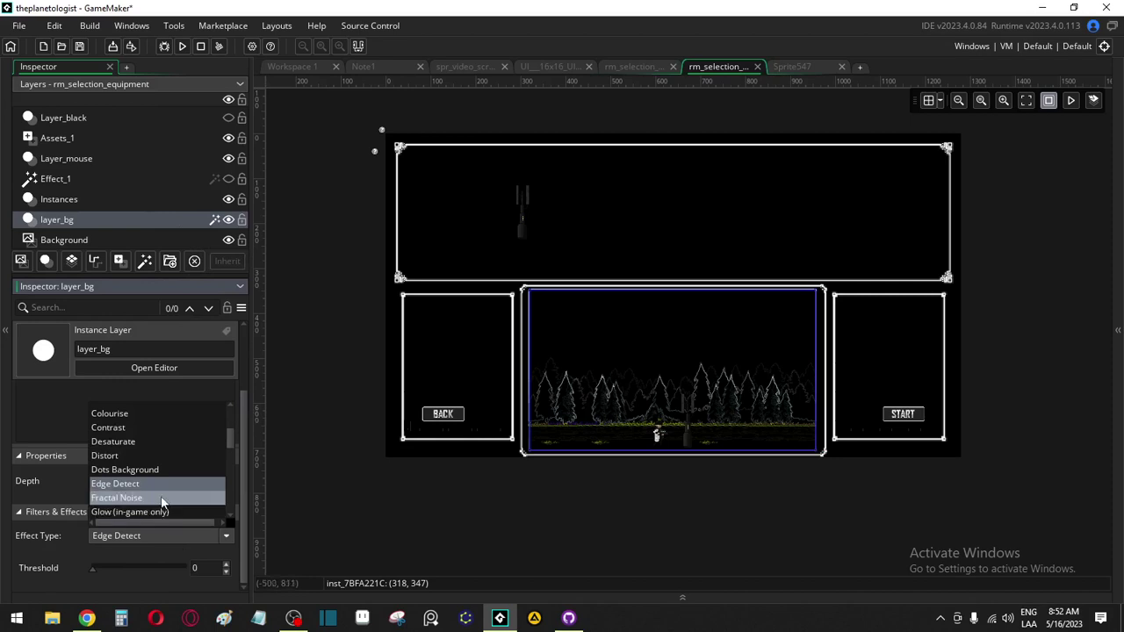
click(162, 498)
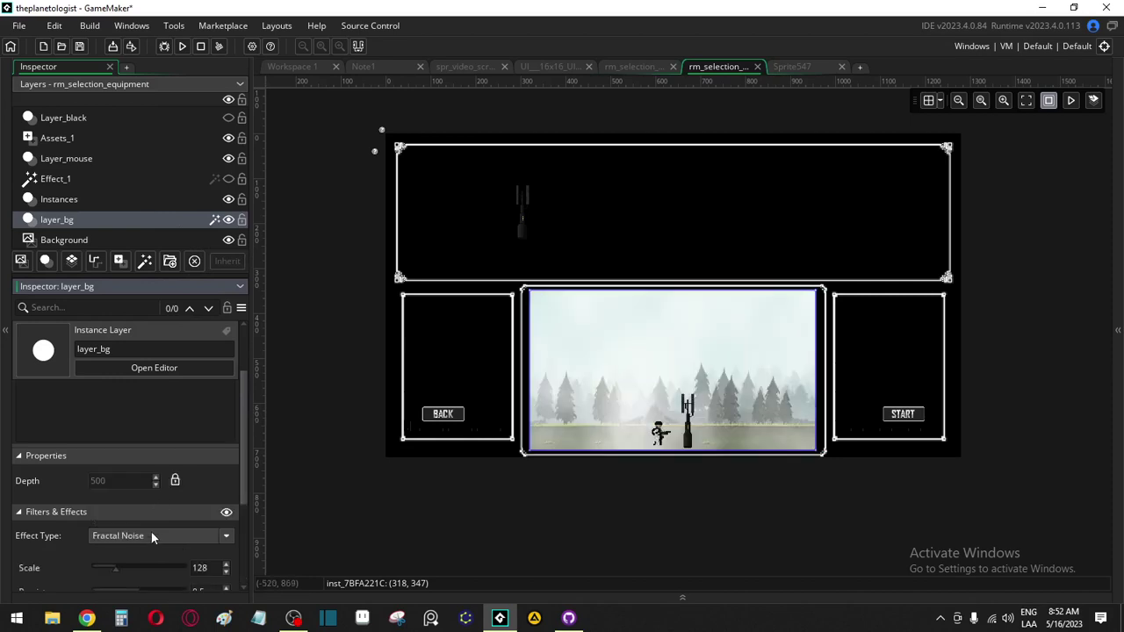
click(151, 534)
click(141, 509)
Try the Gradient, Heat Haze and Hue effect types on layer_bg
scroll(159, 470, down, 2)
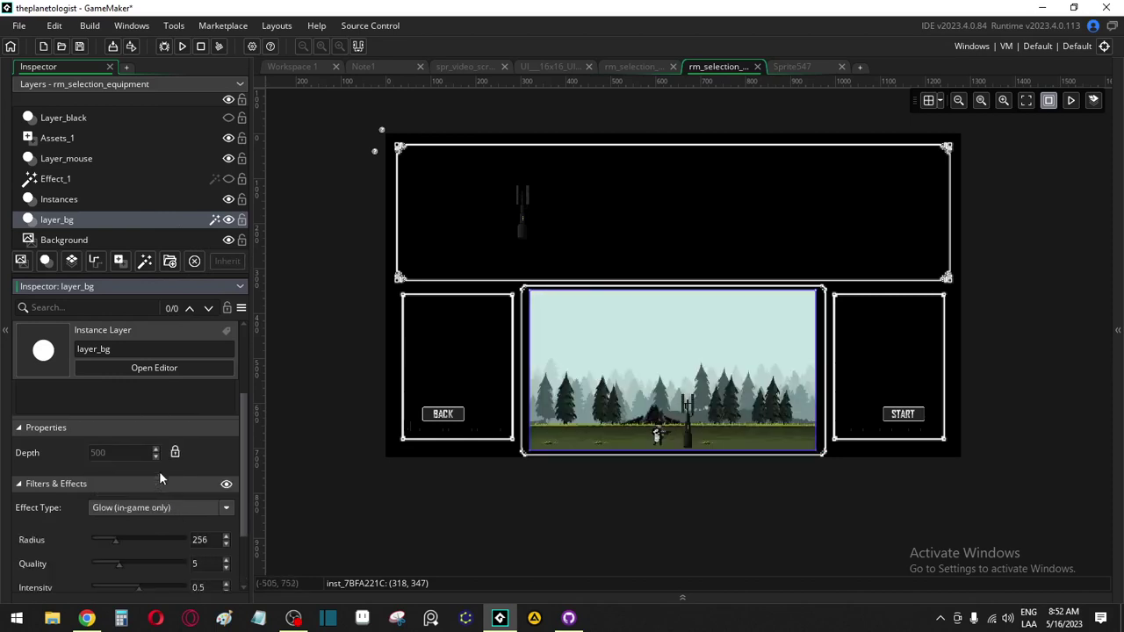
click(153, 481)
scroll(175, 457, down, 2)
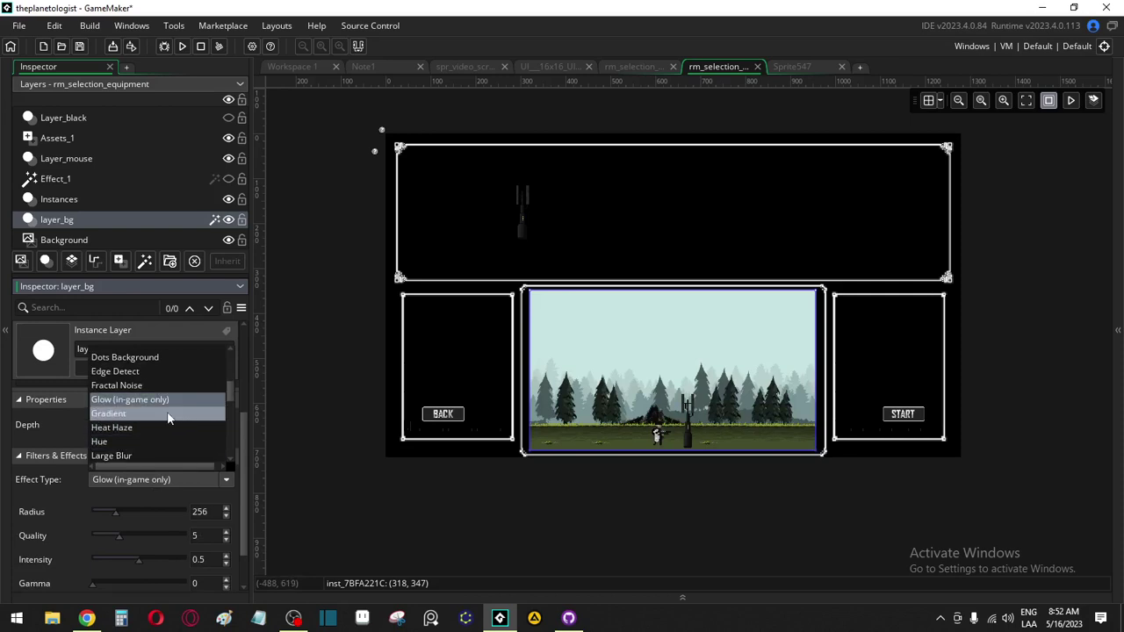
click(168, 415)
click(143, 480)
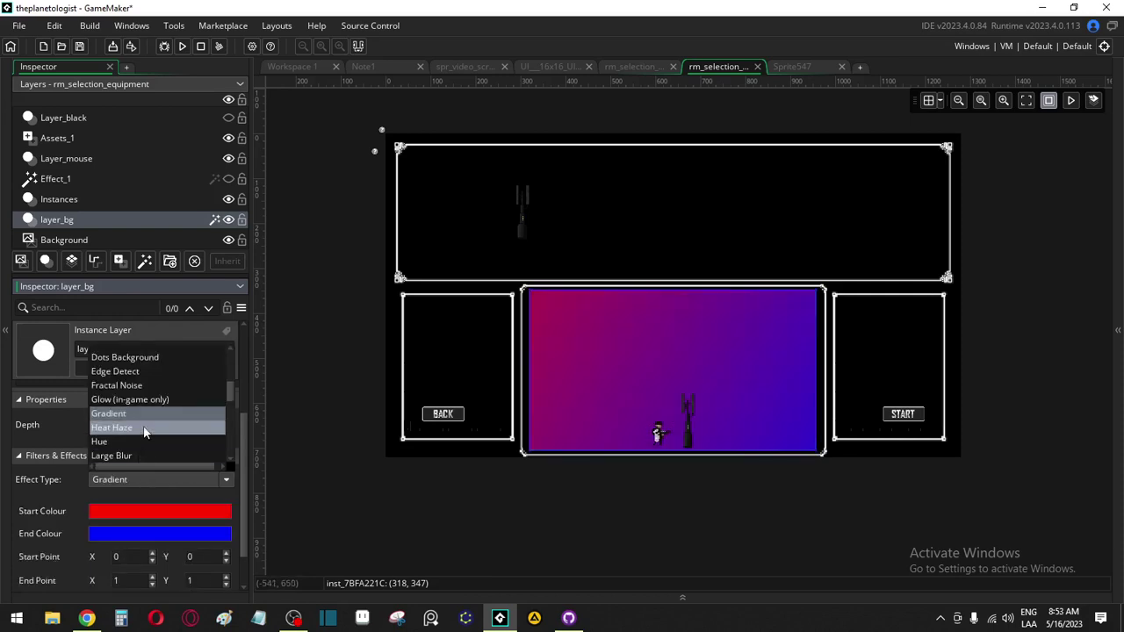
click(143, 428)
click(141, 477)
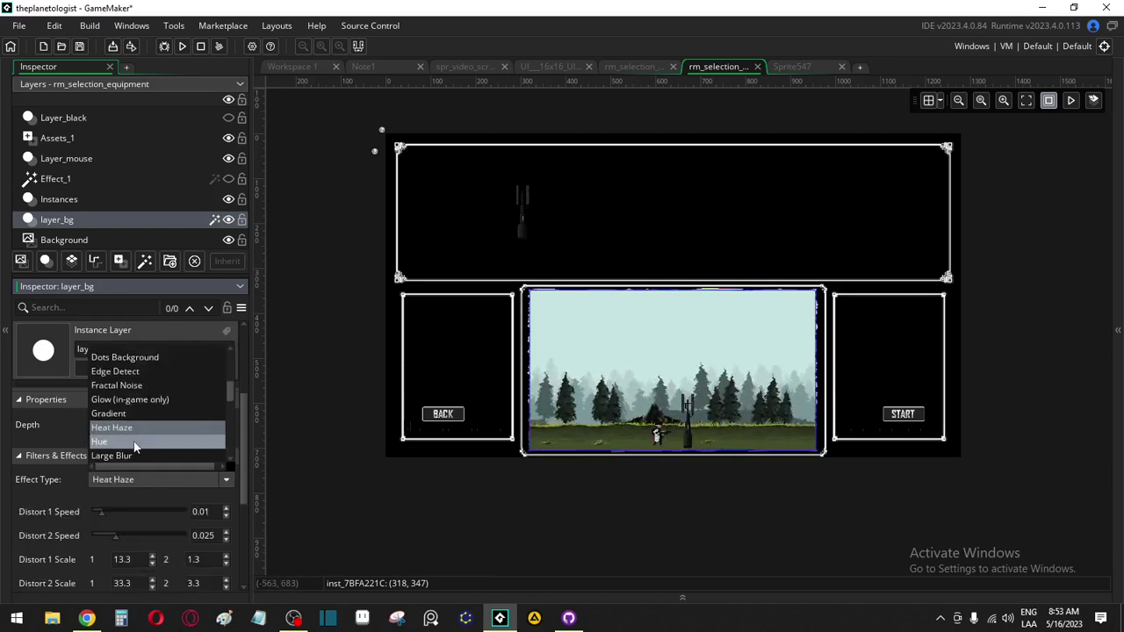
click(134, 441)
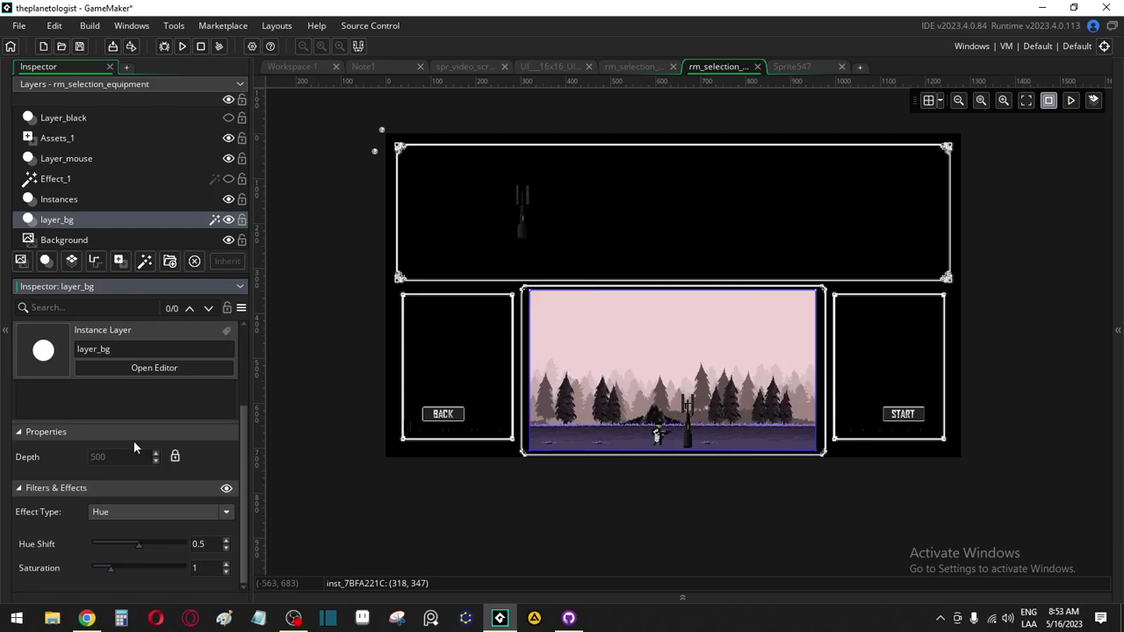
Try the Large Blur effect type on layer_bg, reducing its radius to 1
click(132, 512)
scroll(149, 431, down, 2)
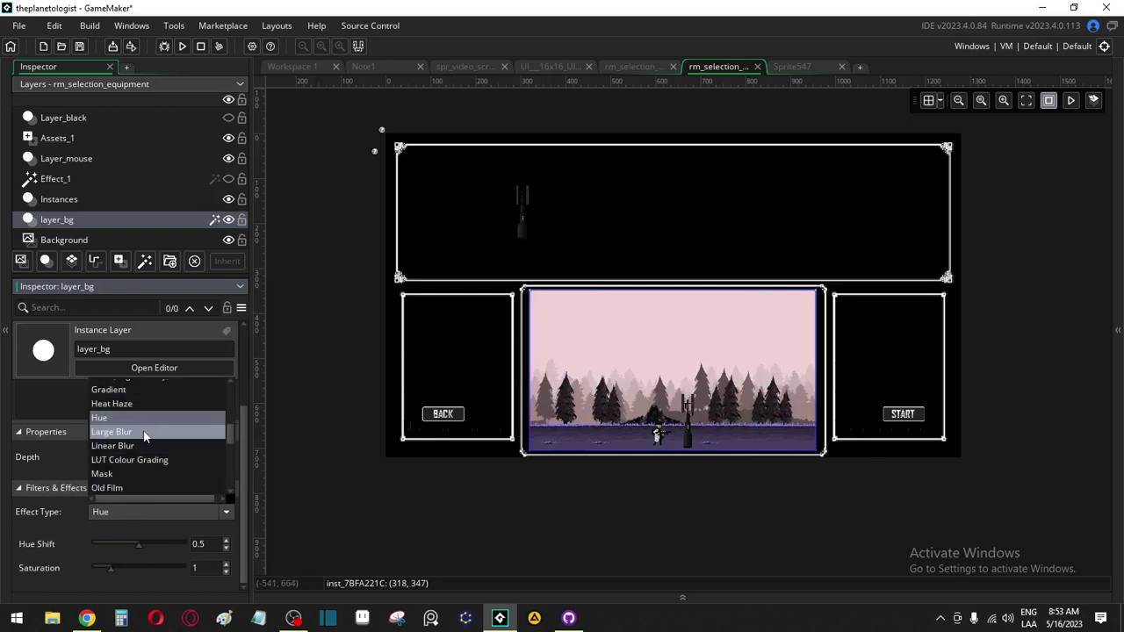
click(143, 430)
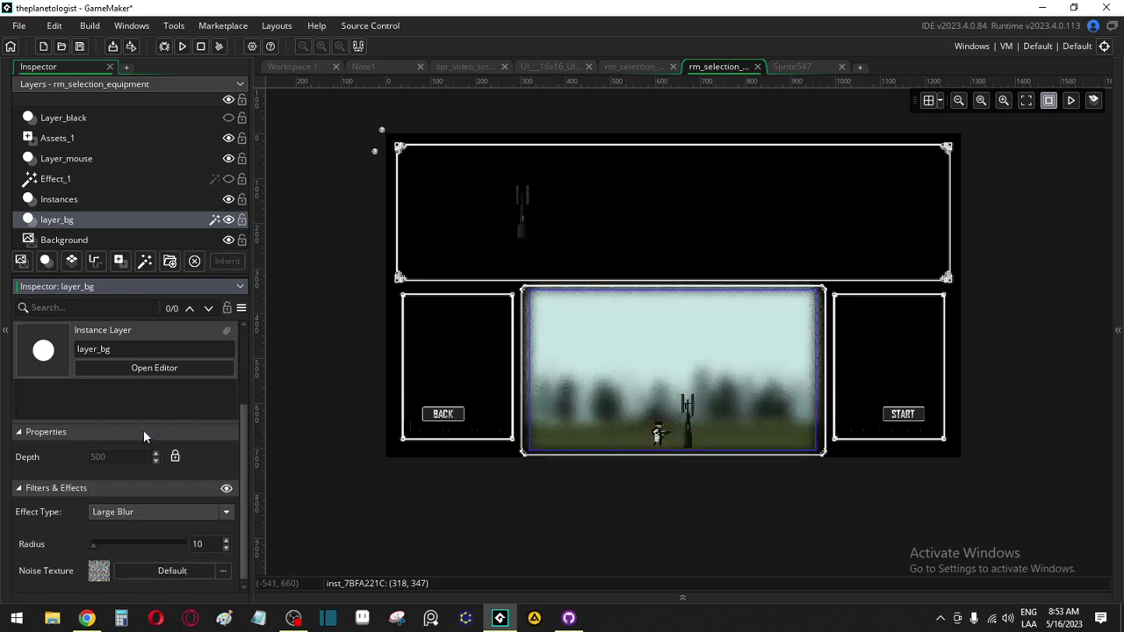
click(226, 548)
click(226, 548)
click(226, 548)
click(229, 547)
click(230, 547)
click(229, 547)
click(229, 547)
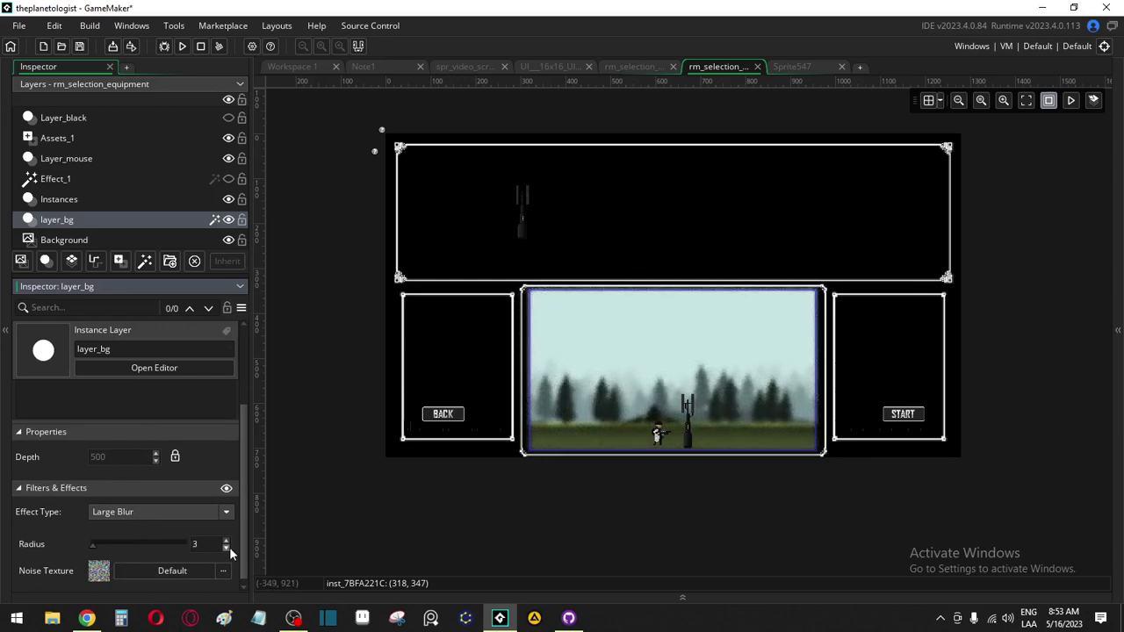
click(230, 547)
click(230, 547)
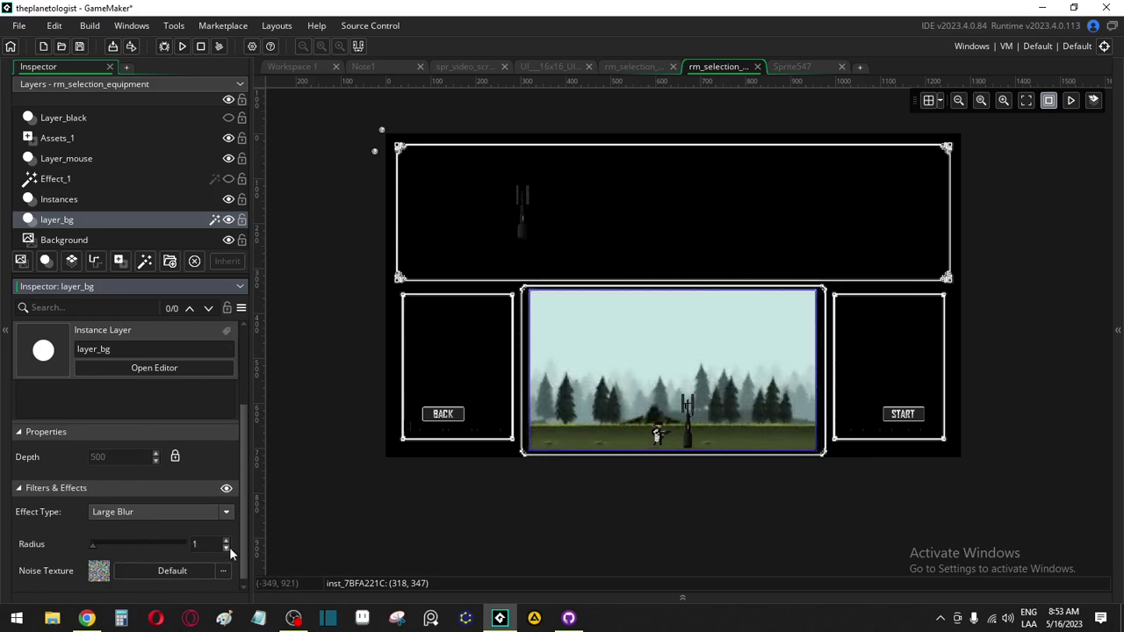
Try the Linear Blur and LUT Colour Grading effect types on layer_bg
click(139, 512)
click(132, 446)
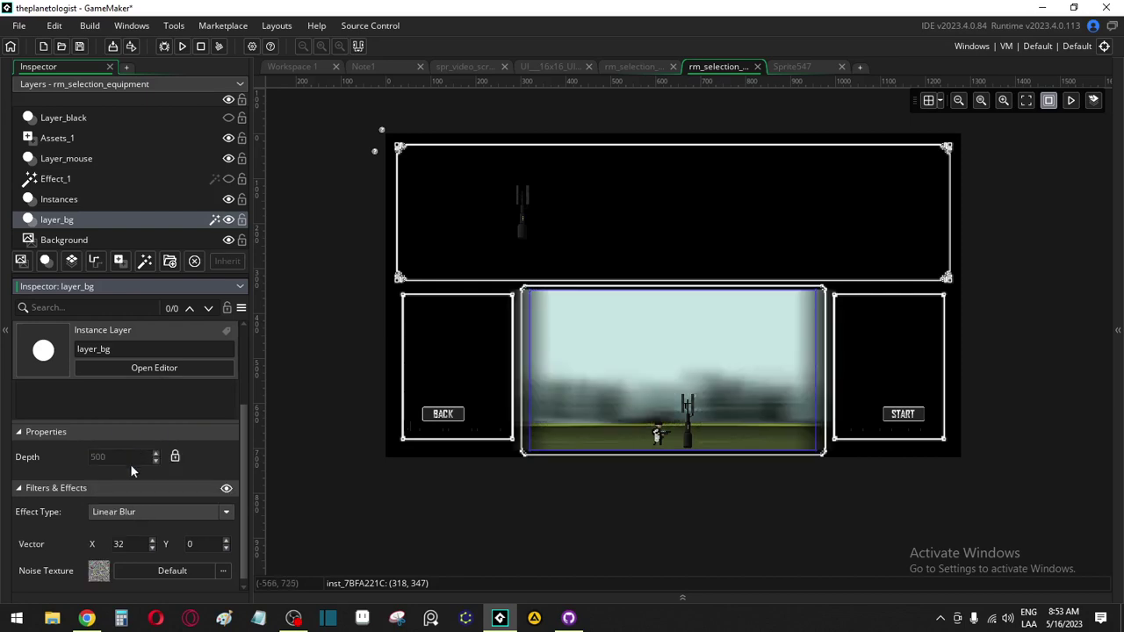
click(128, 512)
click(121, 459)
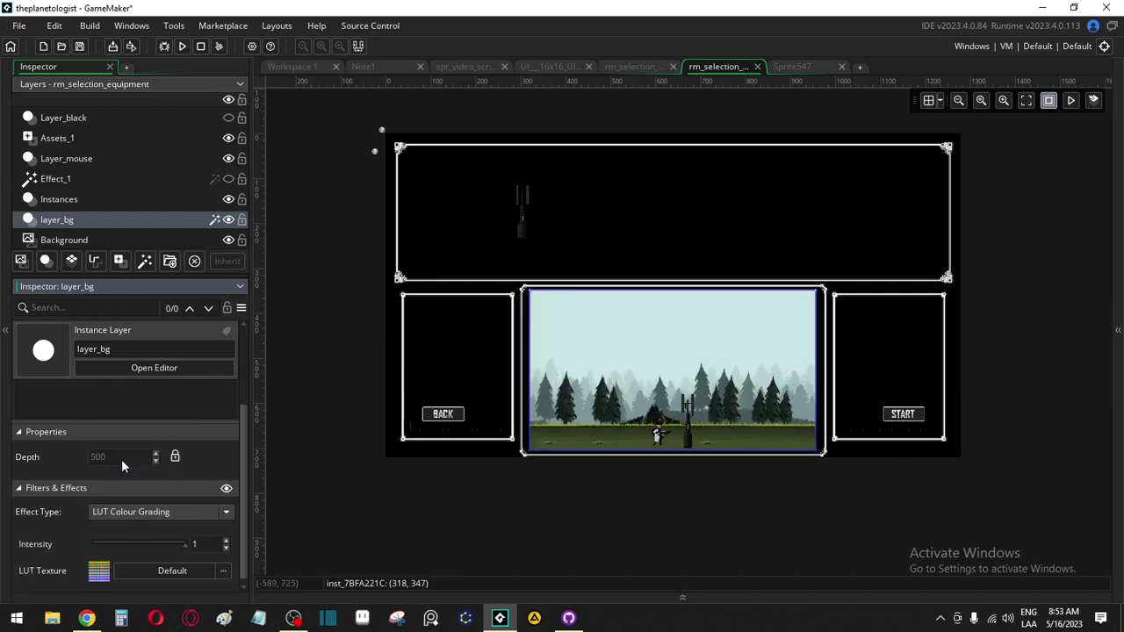
Set layer_bg's effect type to Mask with an Alpha End of 0.225
click(120, 509)
click(118, 475)
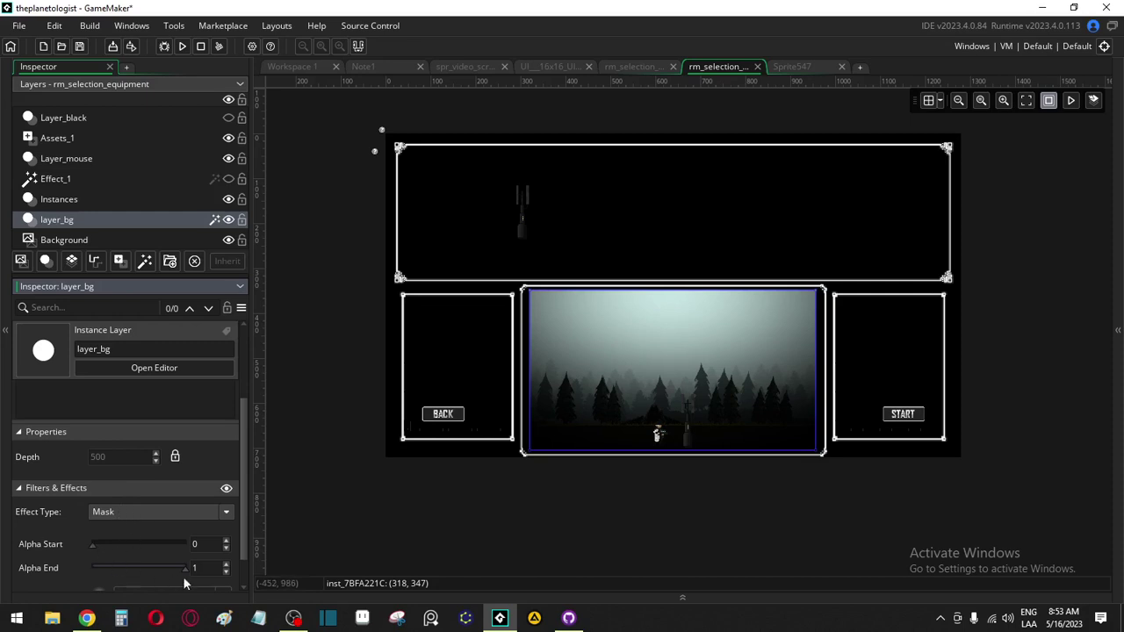
drag(161, 564, 112, 561)
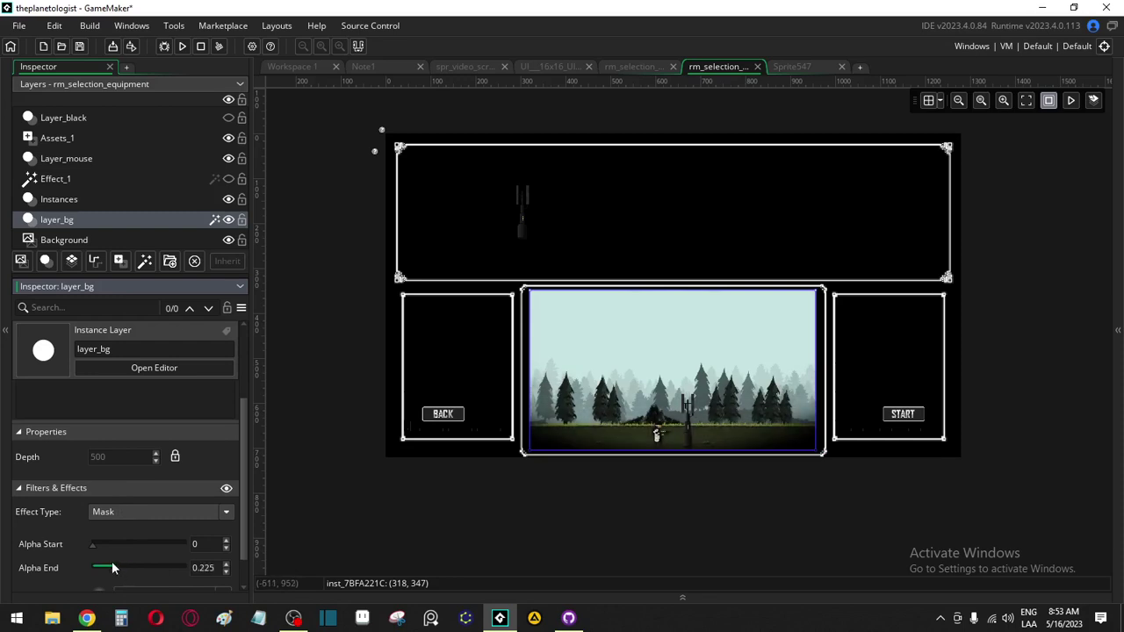
Try an Alpha Start of 0.25 for the Mask effect and return it to 0
scroll(163, 541, down, 1)
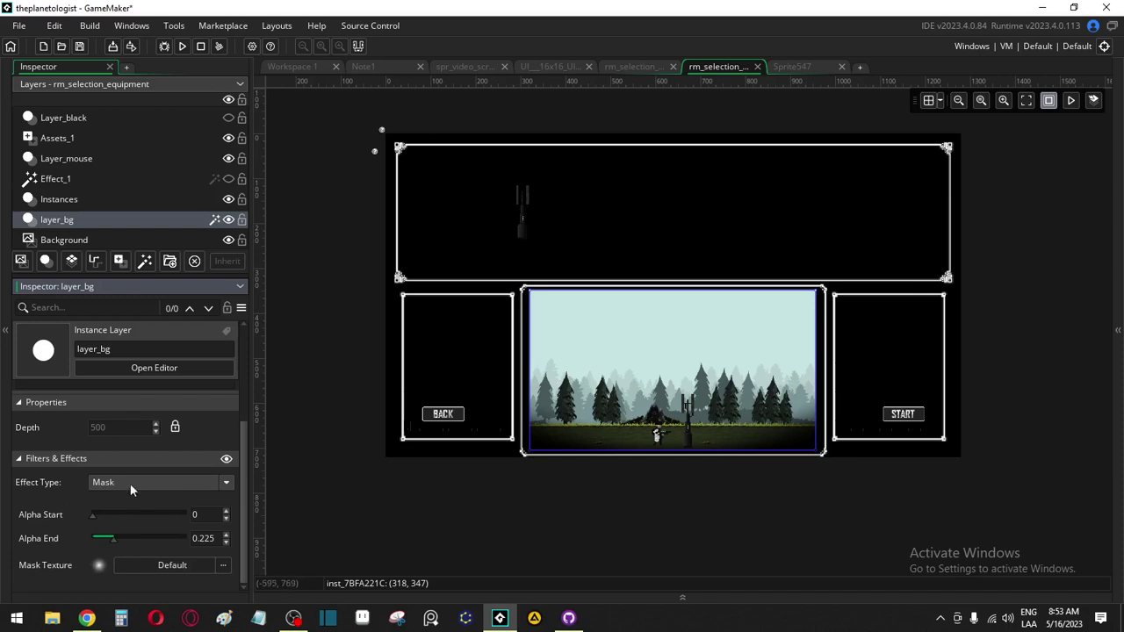
click(226, 511)
click(226, 510)
click(227, 510)
click(227, 511)
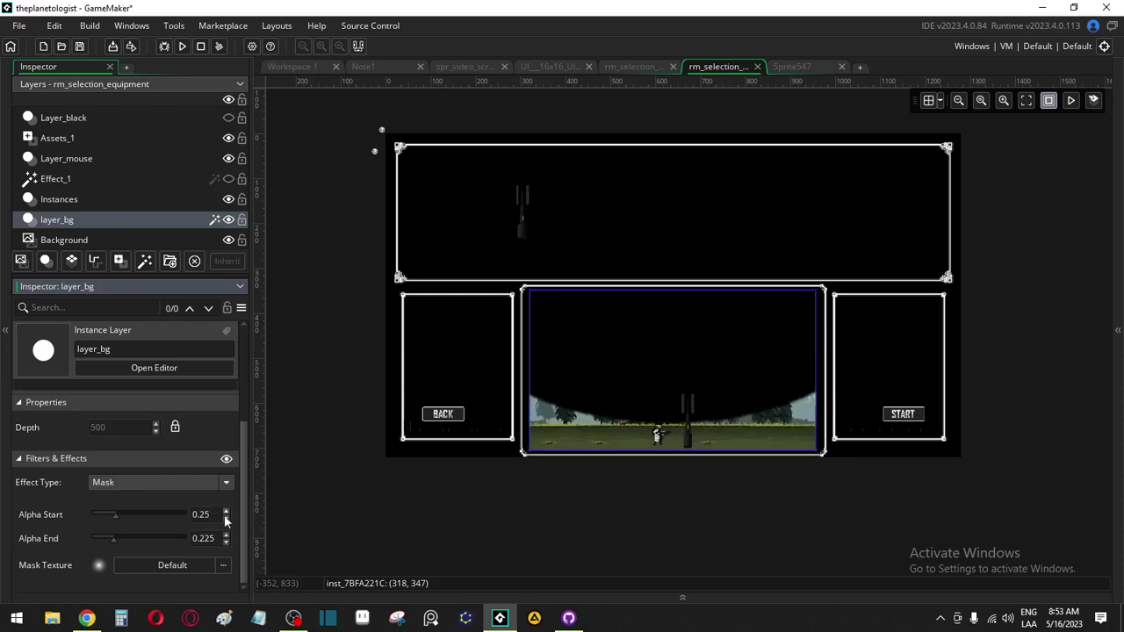
click(226, 521)
click(226, 520)
click(226, 521)
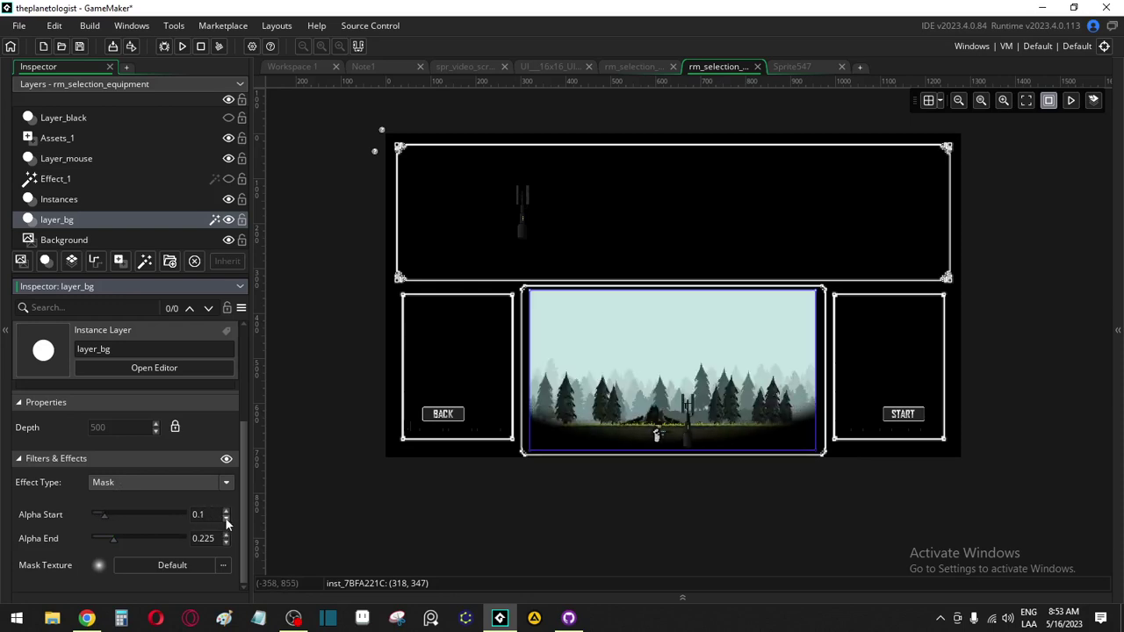
click(226, 521)
click(226, 521)
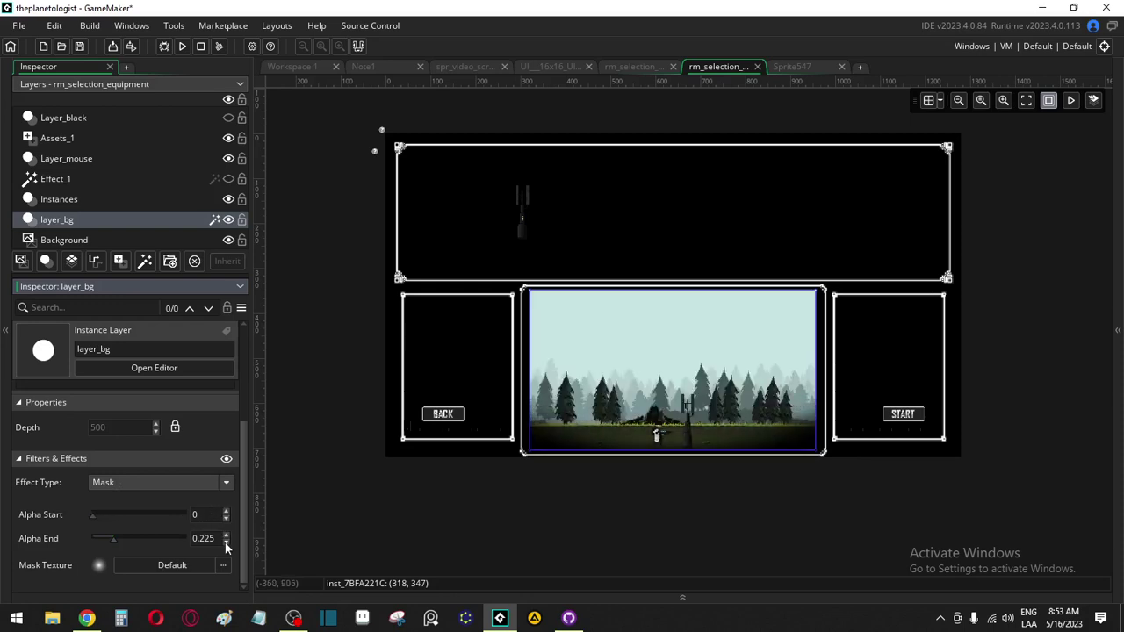
Try lower Alpha End values for the Mask effect and set it to 0.25
click(226, 542)
click(226, 543)
click(226, 543)
click(226, 543)
click(226, 542)
click(225, 543)
click(225, 542)
click(225, 542)
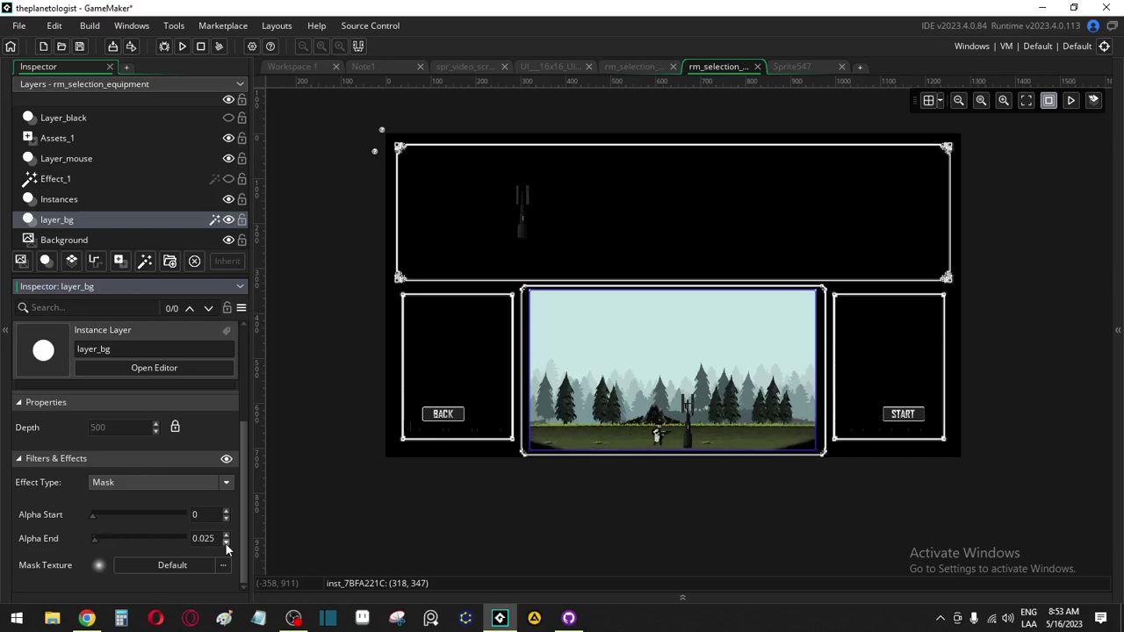
click(226, 543)
click(227, 536)
click(226, 535)
click(227, 535)
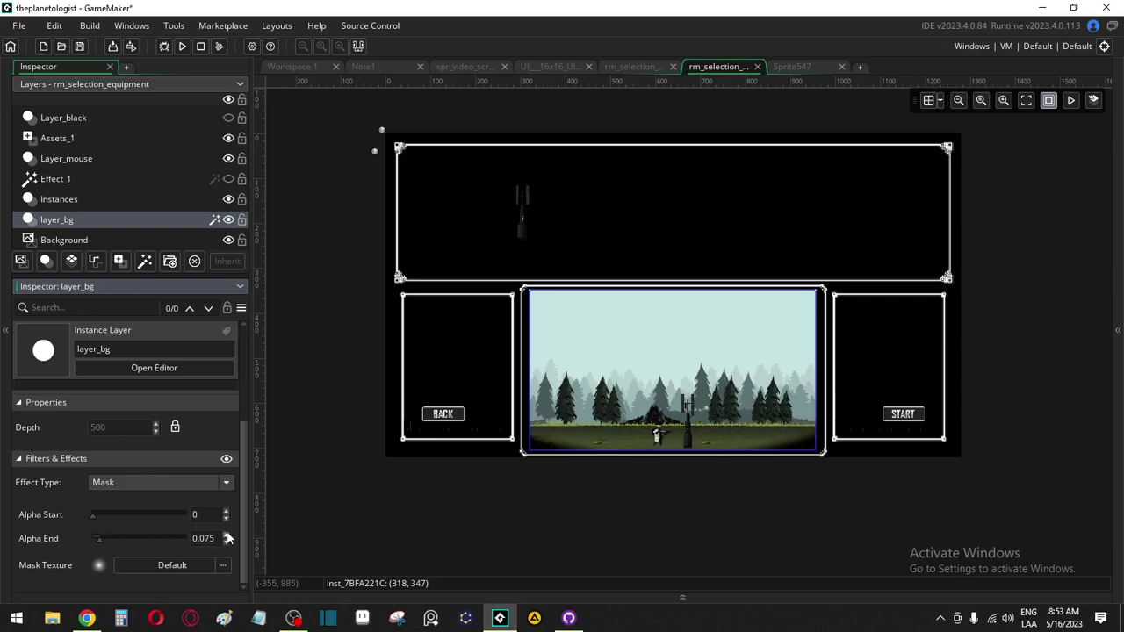
click(227, 535)
click(227, 535)
click(227, 535)
click(226, 535)
click(226, 535)
click(226, 535)
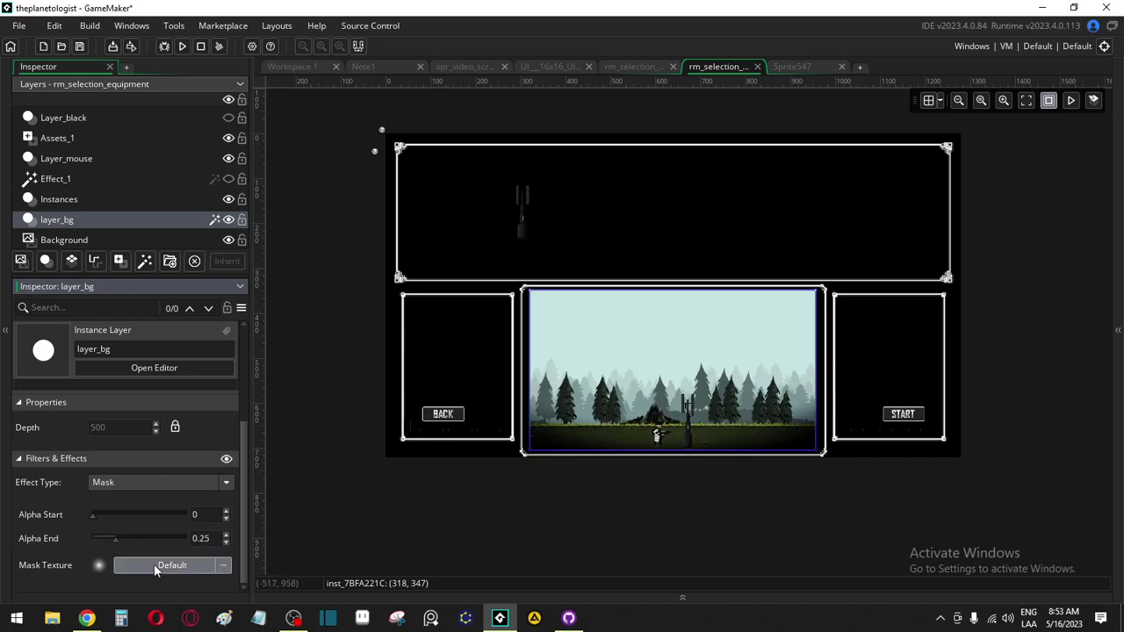
Keep the Default mask texture for the Mask effect and try the Old Film effect type on layer_bg
click(154, 564)
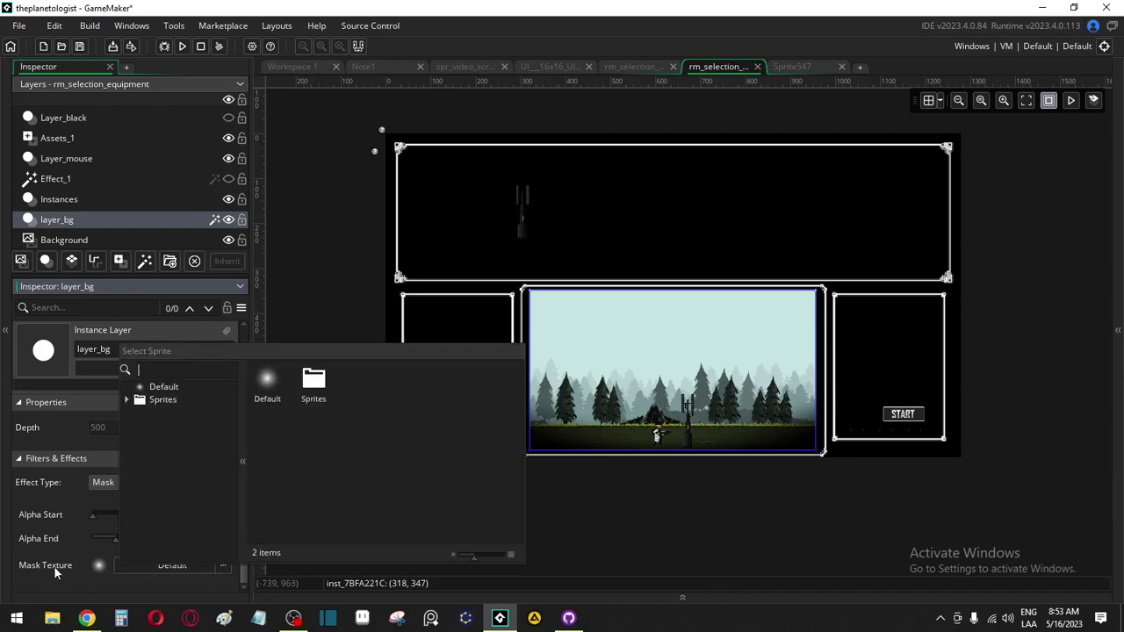
click(281, 395)
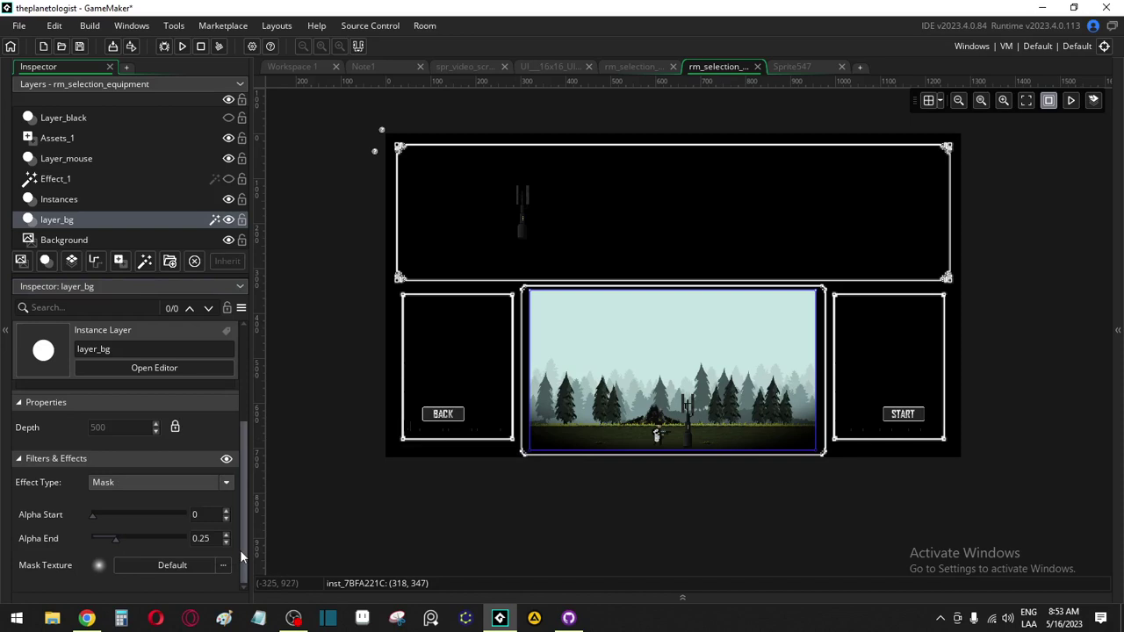
click(123, 482)
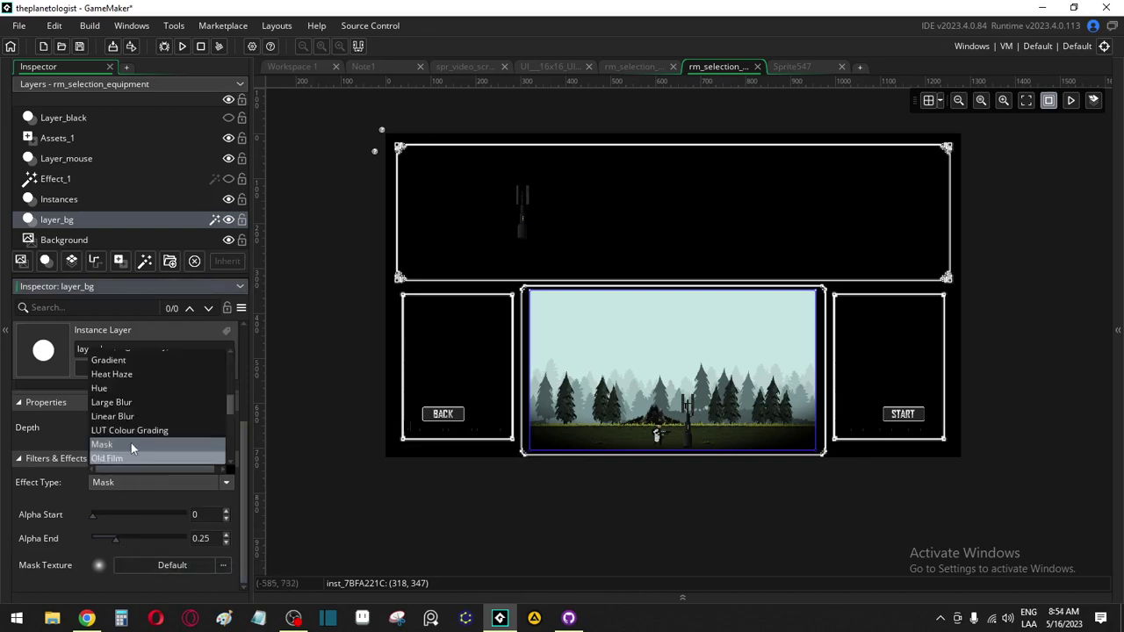
click(132, 459)
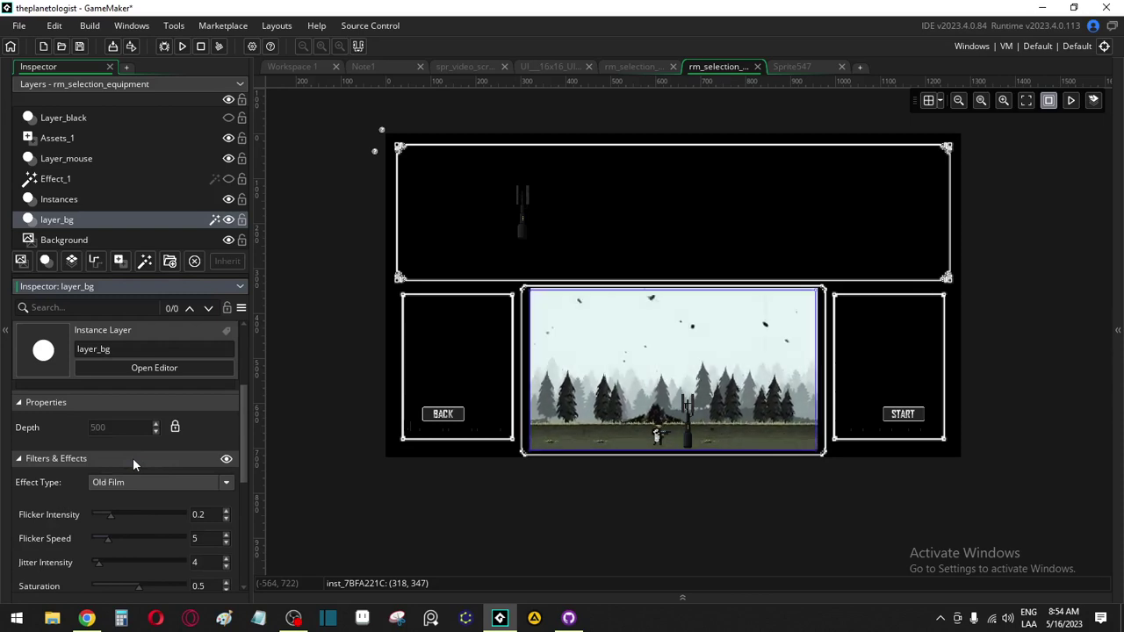
Set the Old Film effect's Flicker Intensity to 0.175 and its Flicker Speed to 0
click(226, 519)
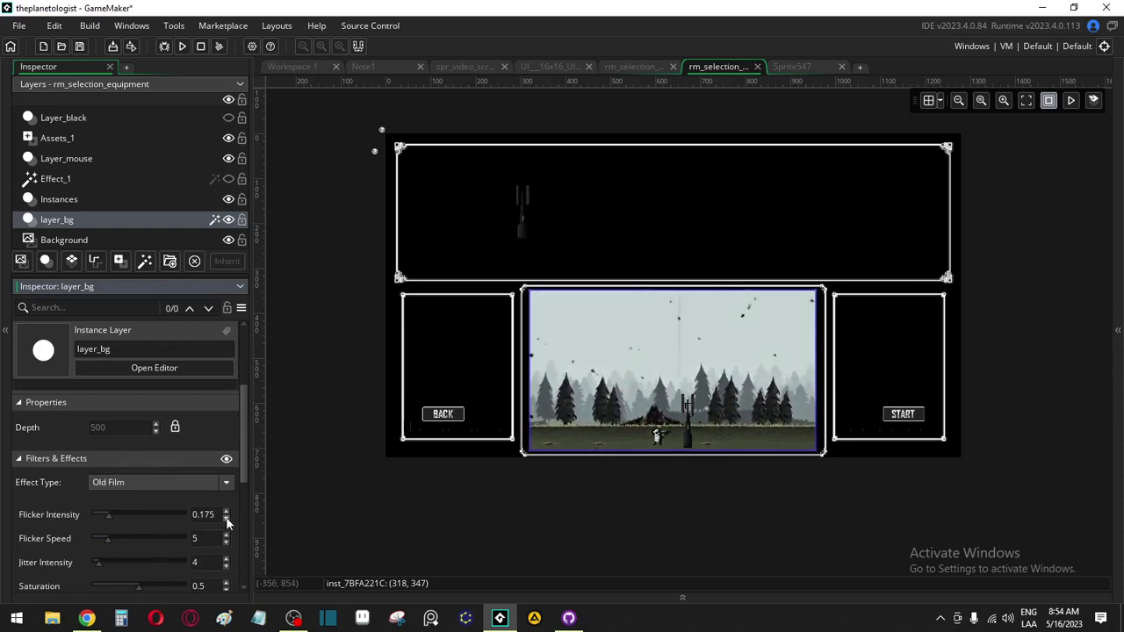
drag(226, 541, 227, 545)
click(226, 546)
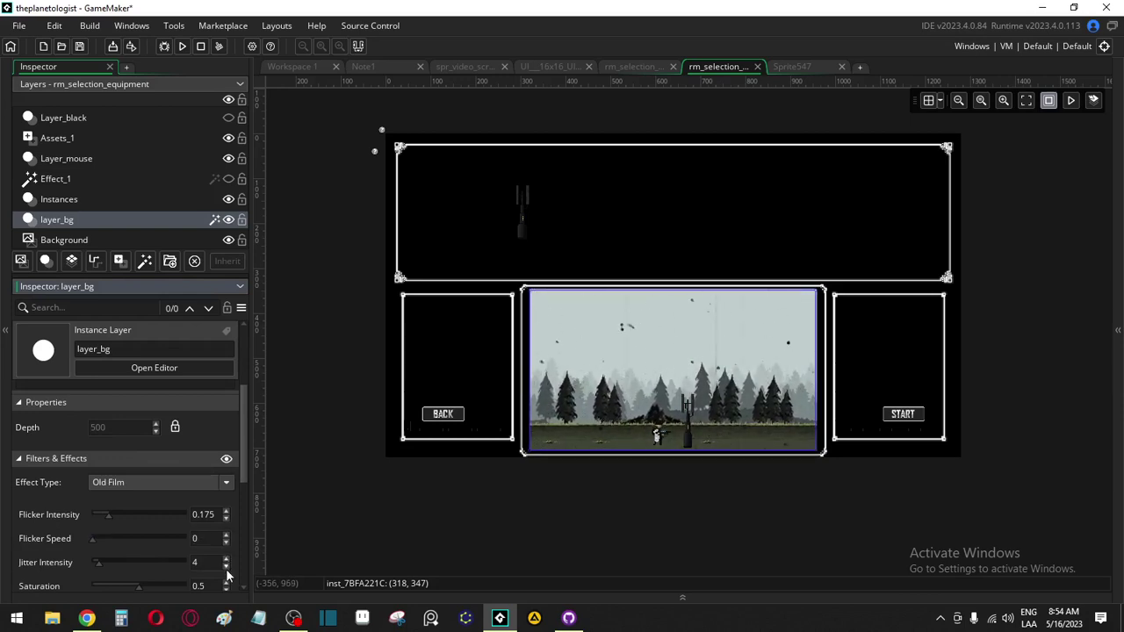
Lower the Old Film effect's Saturation to 0.325
scroll(226, 562, down, 1)
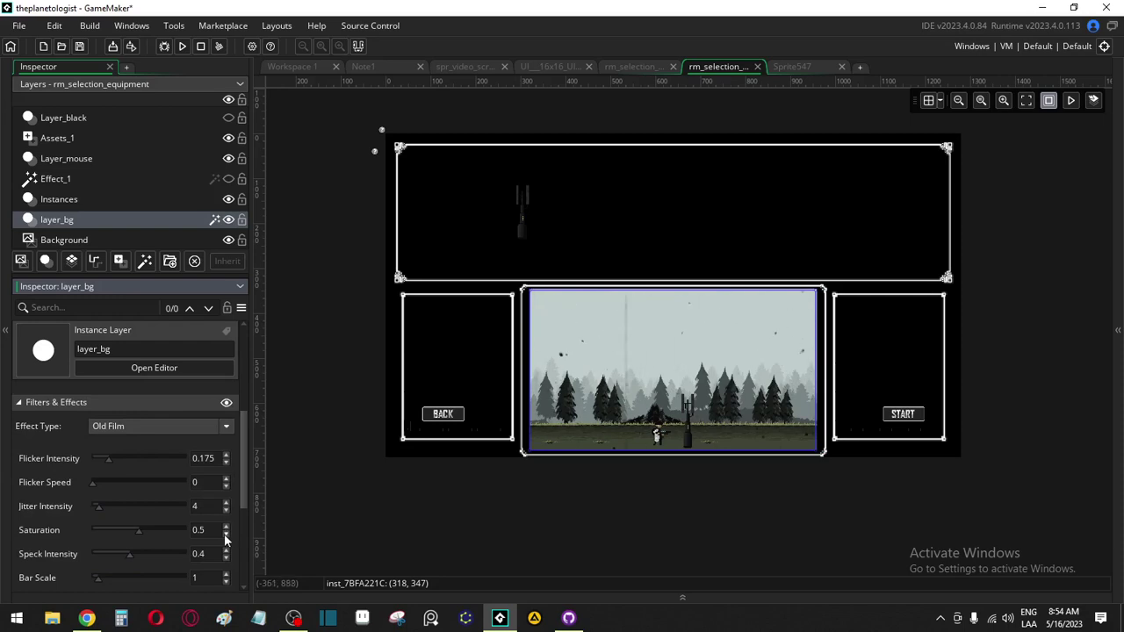
click(225, 533)
click(225, 533)
click(225, 533)
click(226, 533)
Reduce the Bar Frequency of layer_bg's Old Film effect to 34
scroll(222, 562, down, 1)
scroll(222, 562, down, 1)
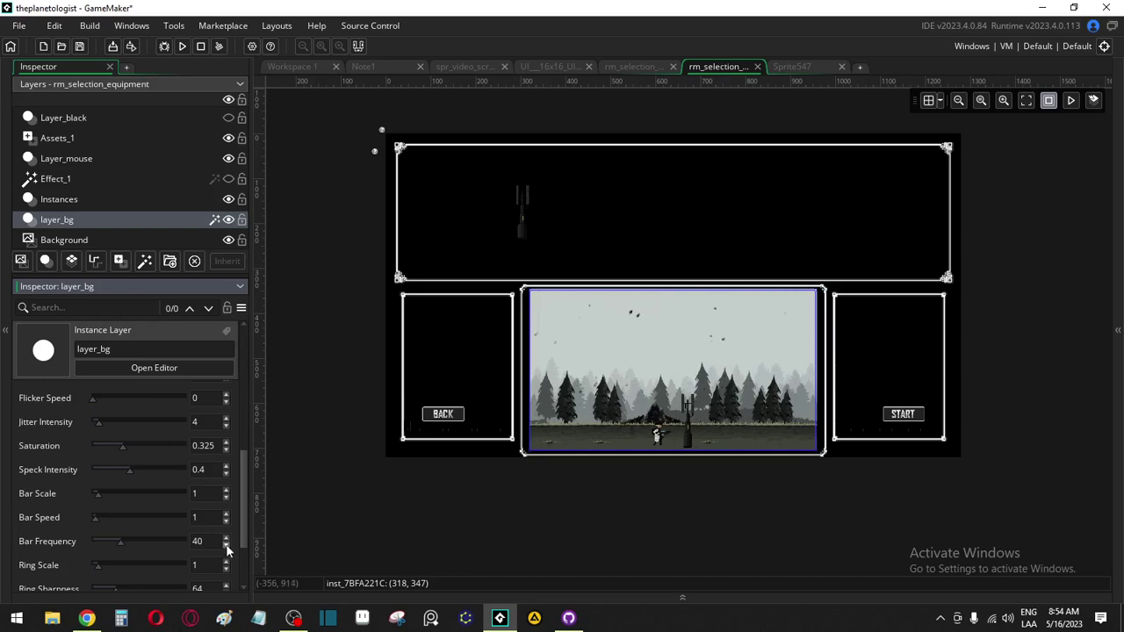
click(226, 545)
click(225, 545)
click(226, 545)
click(226, 545)
click(226, 546)
click(226, 545)
Reduce the Ring Sharpness of layer_bg's Old Film effect by many small increments
scroll(225, 553, down, 3)
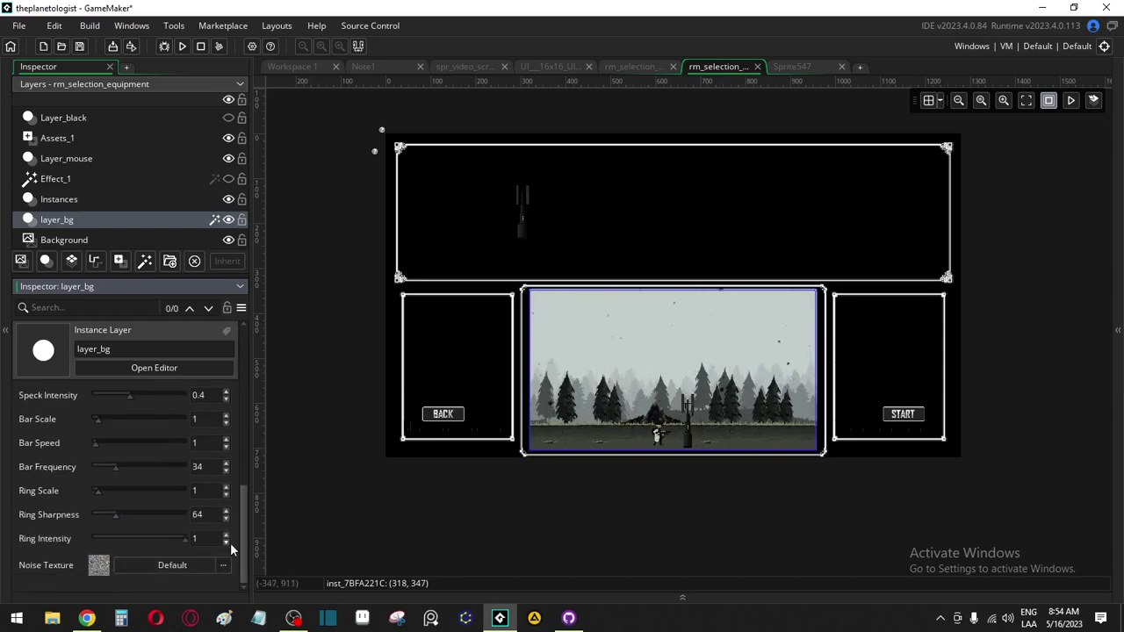
click(226, 519)
click(226, 519)
click(226, 519)
click(226, 519)
click(225, 519)
click(226, 519)
click(226, 519)
click(226, 519)
click(225, 519)
click(225, 519)
click(226, 519)
click(226, 519)
click(226, 519)
click(226, 519)
click(226, 519)
Try the Outline and Panorama Background effect types on layer_bg
scroll(226, 522, up, 1)
scroll(225, 517, up, 1)
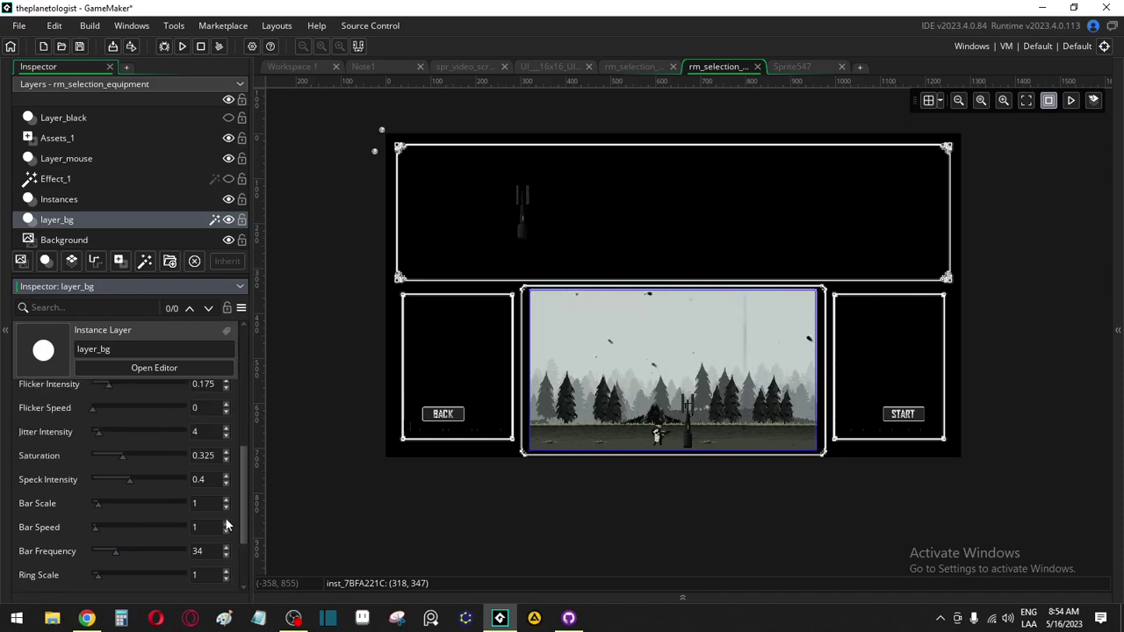
scroll(225, 517, up, 1)
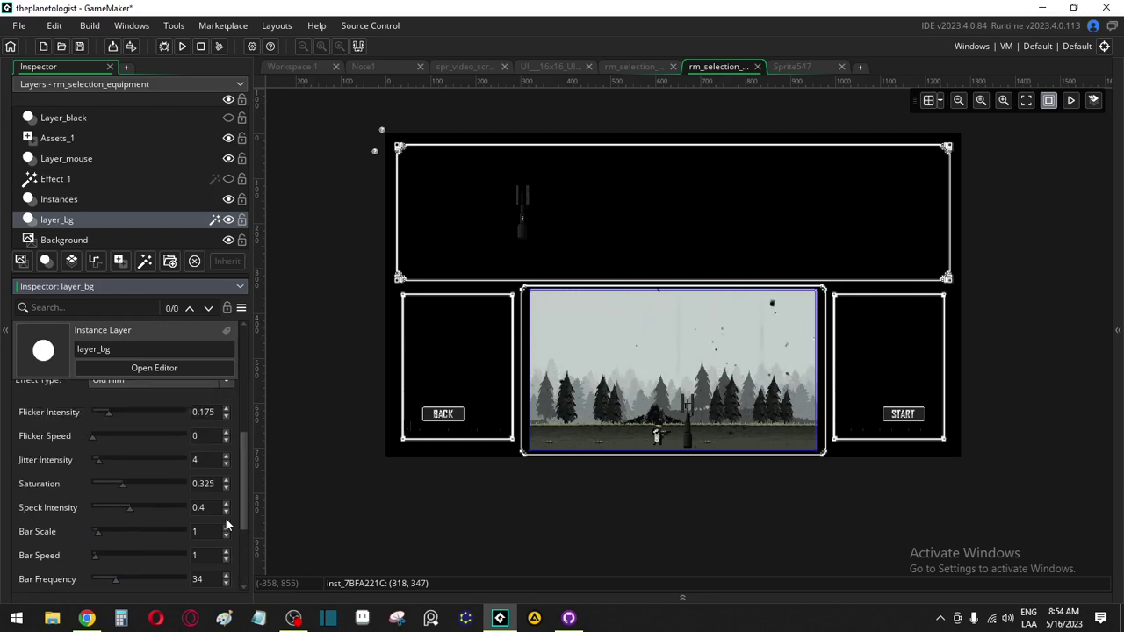
scroll(225, 517, up, 2)
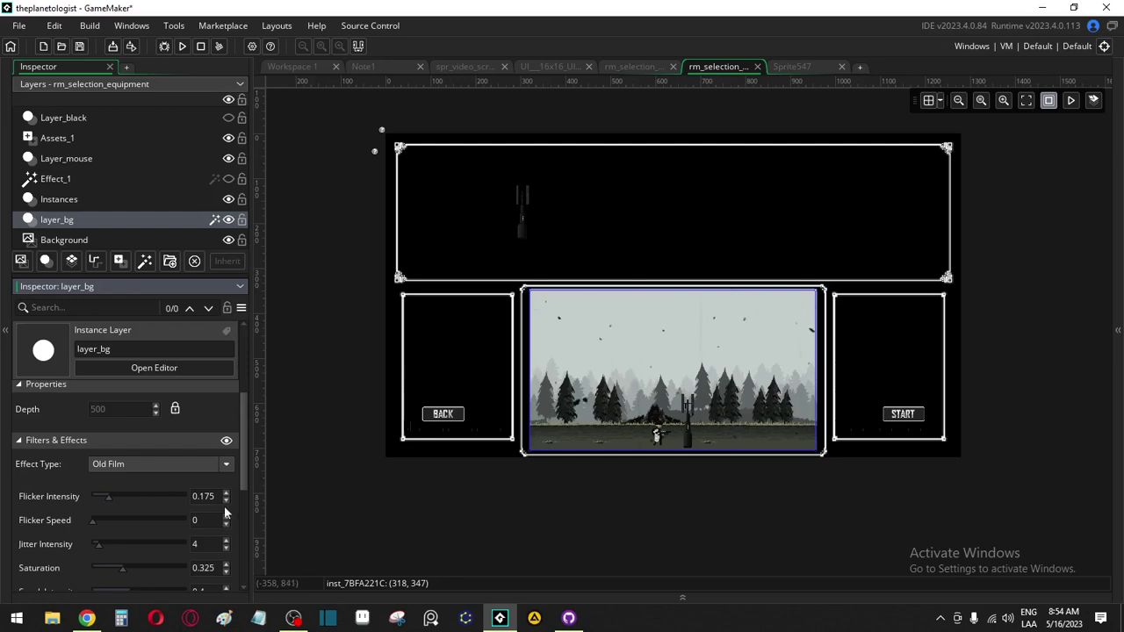
click(200, 465)
scroll(200, 495, down, 2)
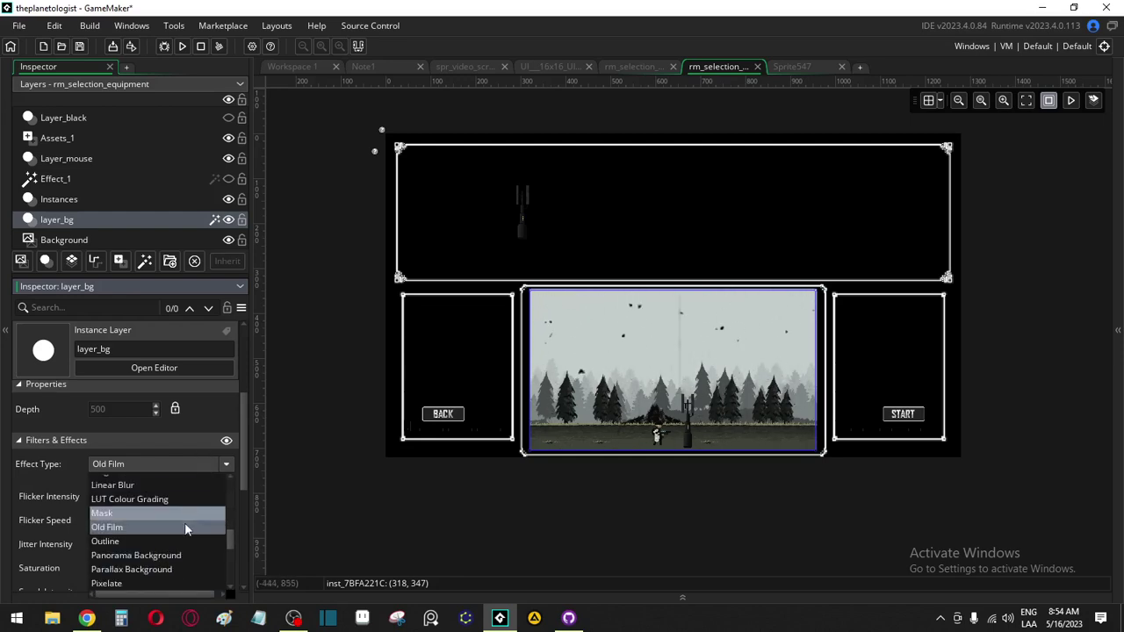
click(171, 542)
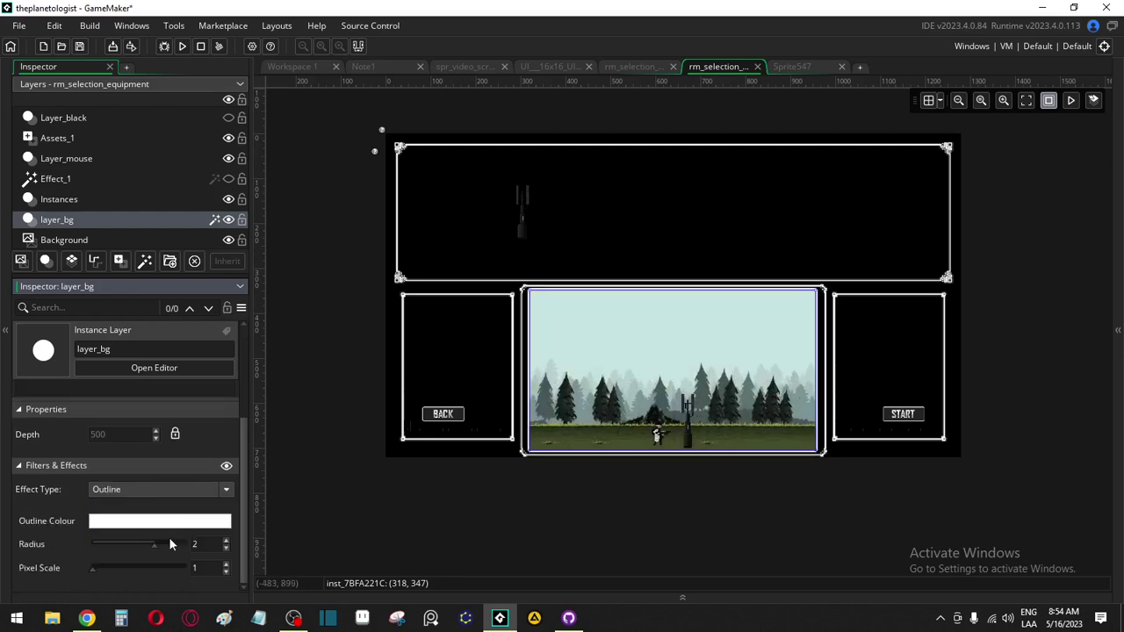
click(165, 492)
click(160, 439)
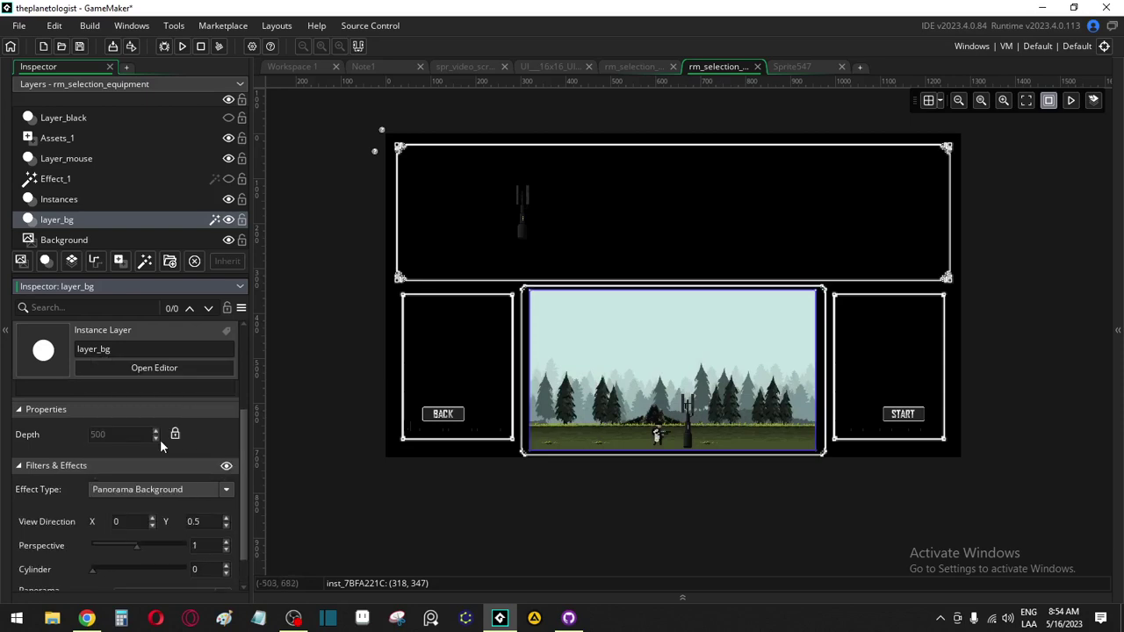
Try the Pixelate effect type on layer_bg, reducing its Cell Size gradually to 1
click(156, 490)
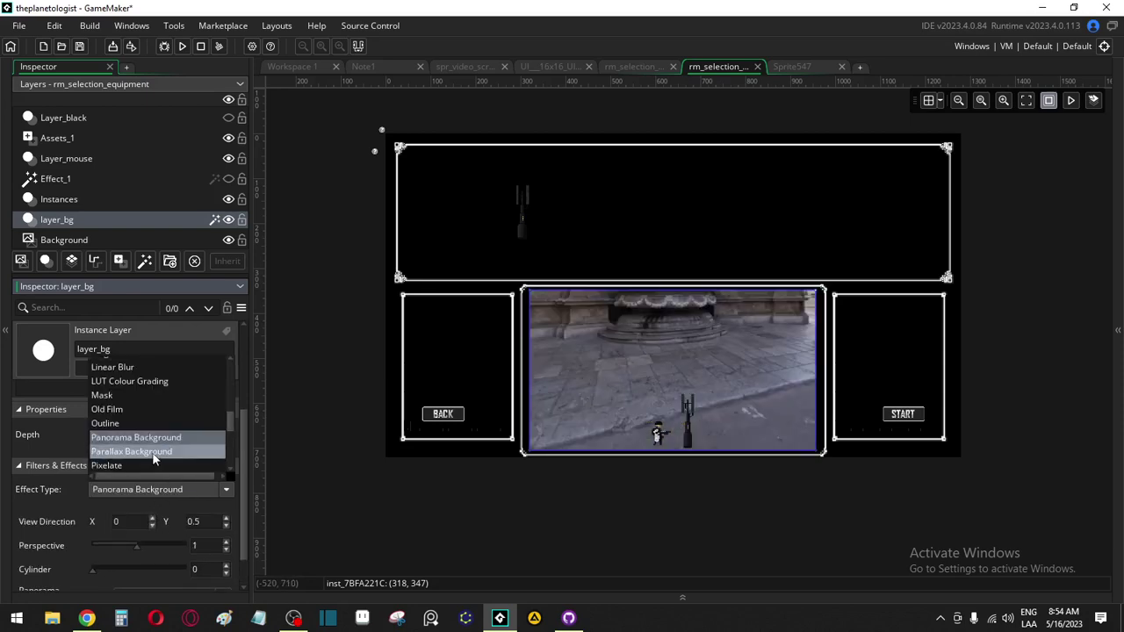
click(151, 463)
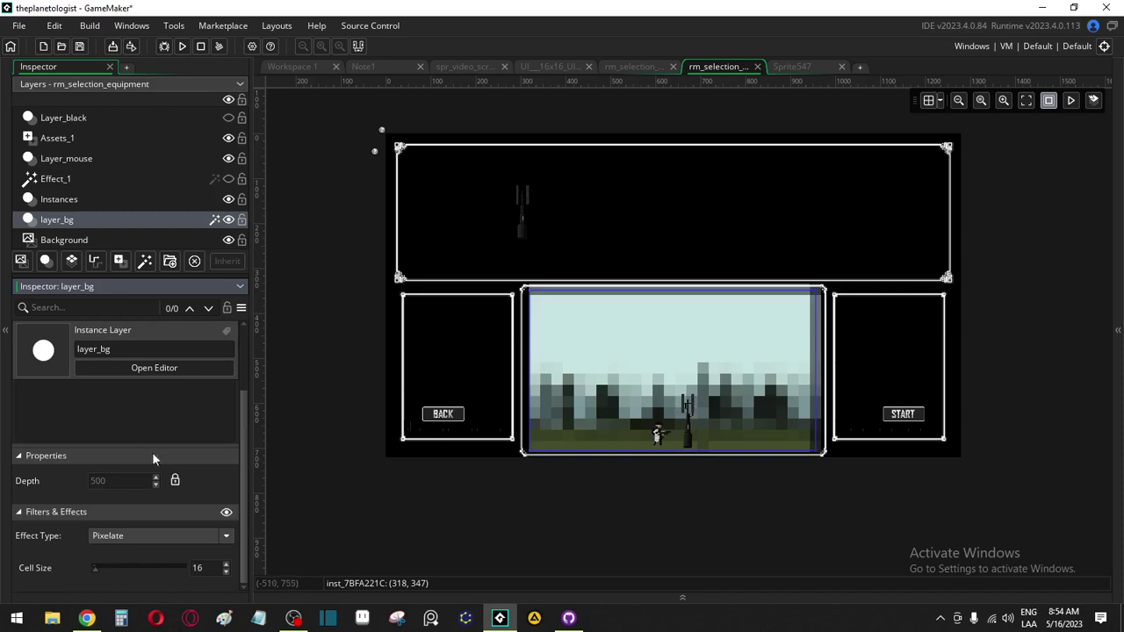
click(225, 572)
click(226, 571)
click(226, 572)
click(225, 572)
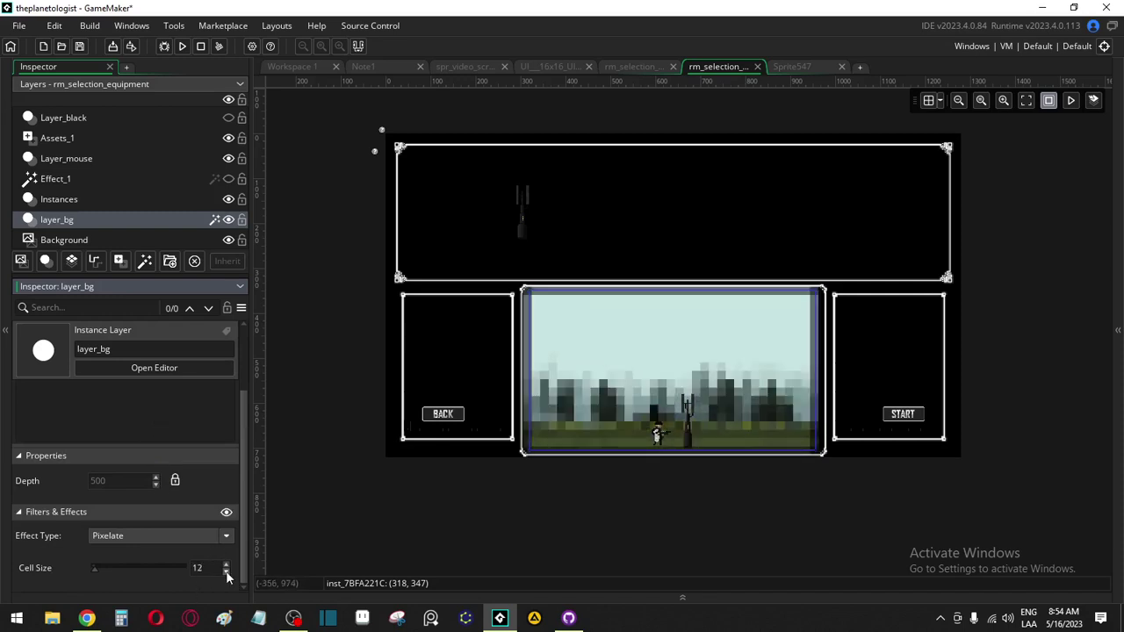
click(226, 572)
click(226, 572)
click(226, 571)
click(225, 571)
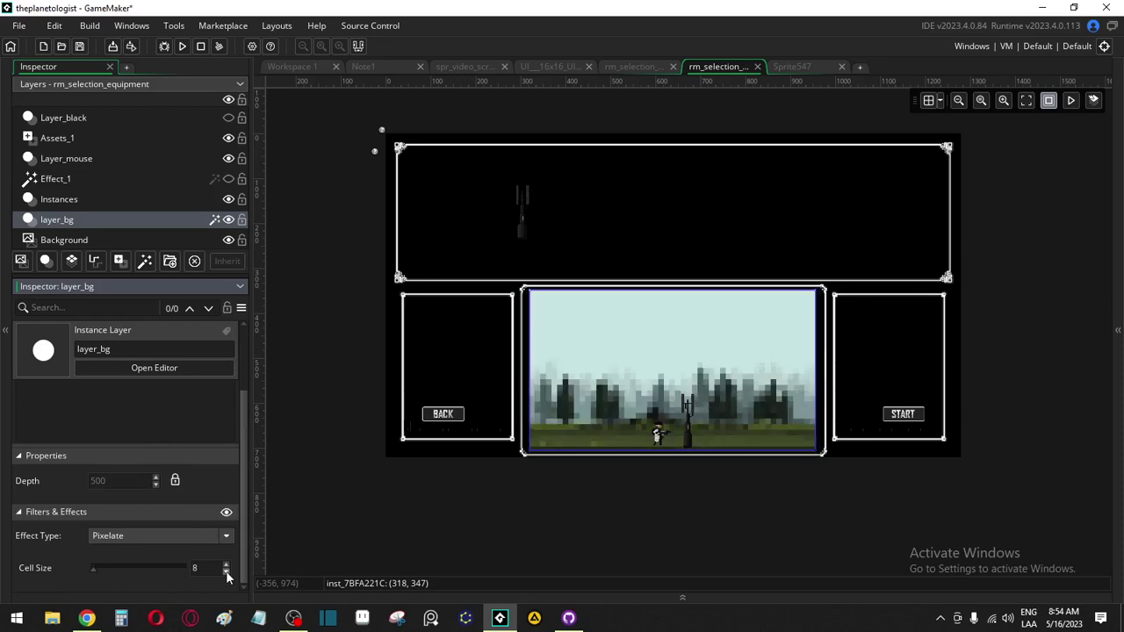
click(226, 572)
click(226, 572)
click(226, 572)
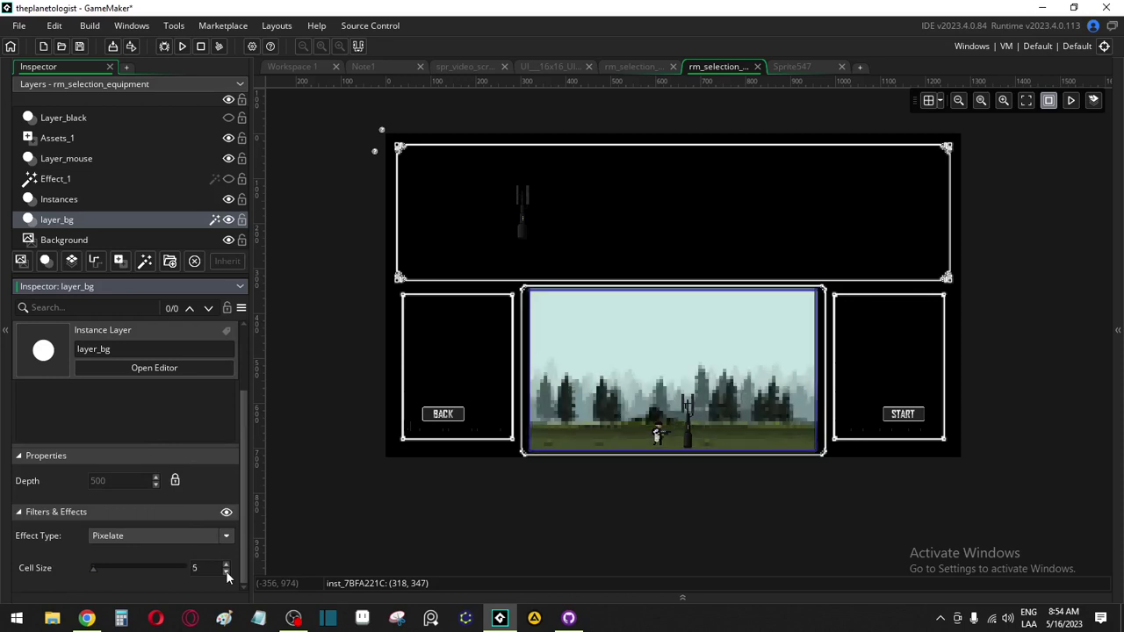
click(226, 572)
click(225, 572)
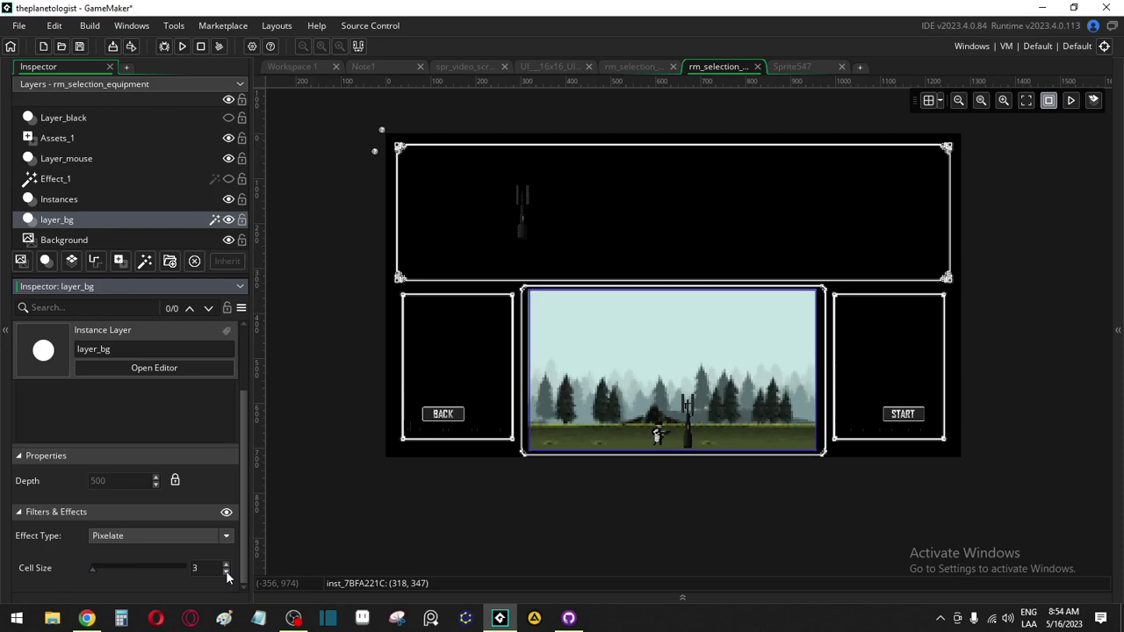
click(226, 572)
click(225, 572)
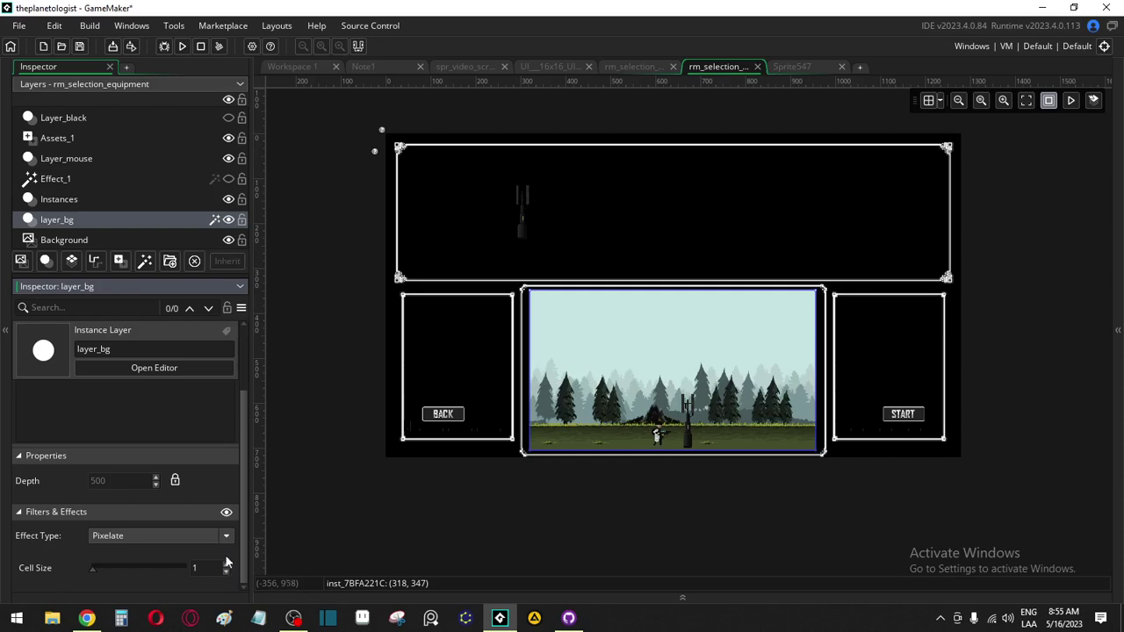
Try the Posterise effect type on layer_bg, lowering Colour Levels to 1 and raising them to 16
click(226, 536)
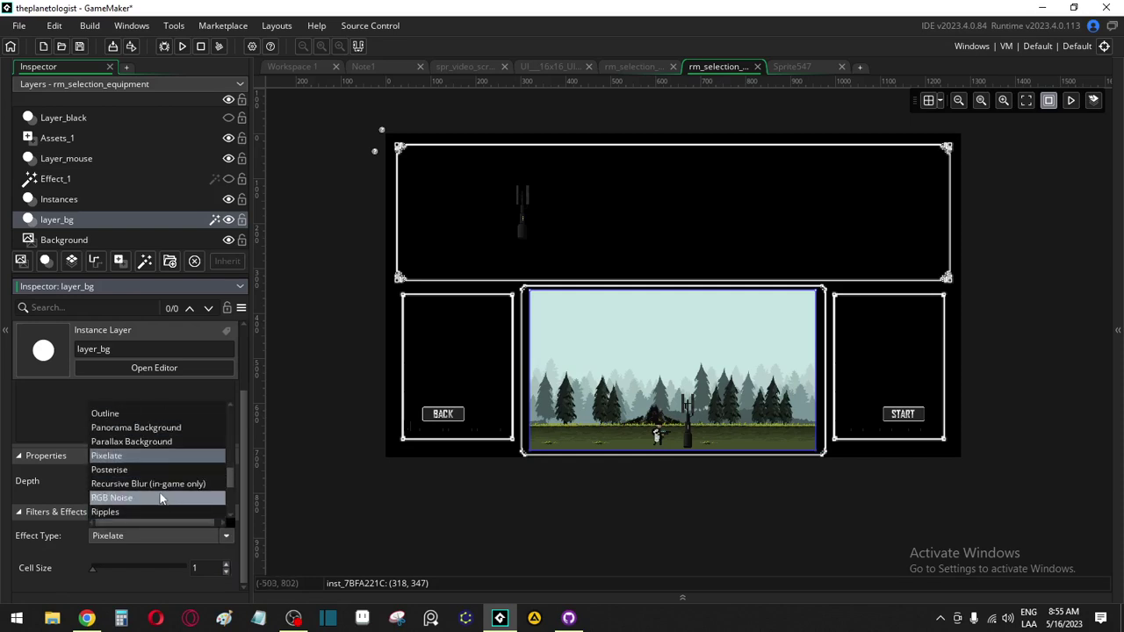
click(158, 470)
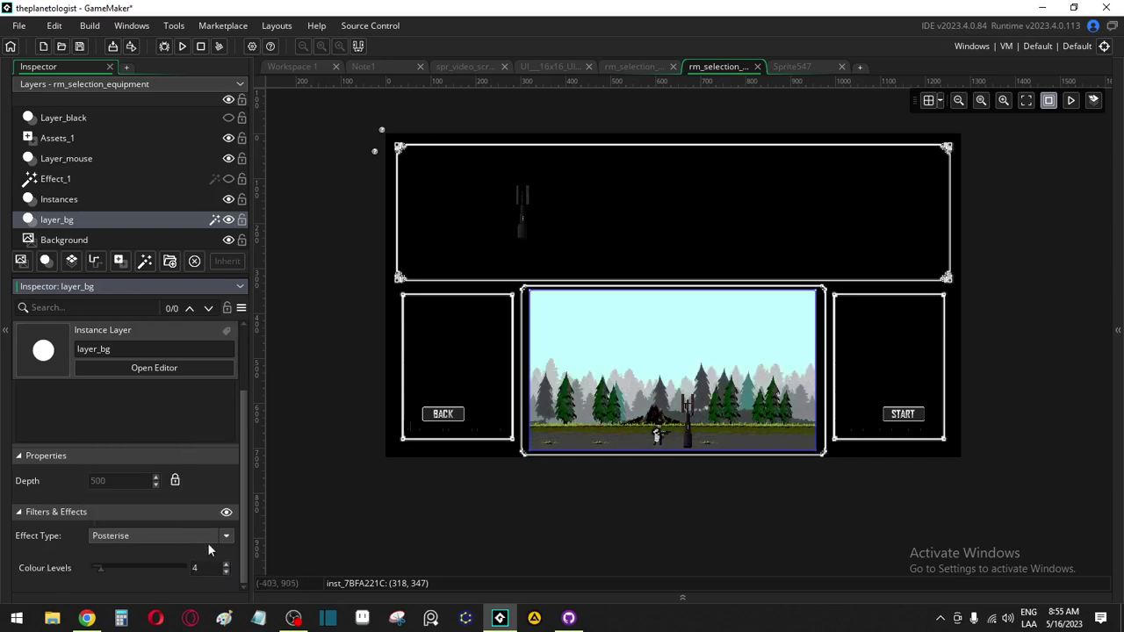
click(225, 572)
click(226, 572)
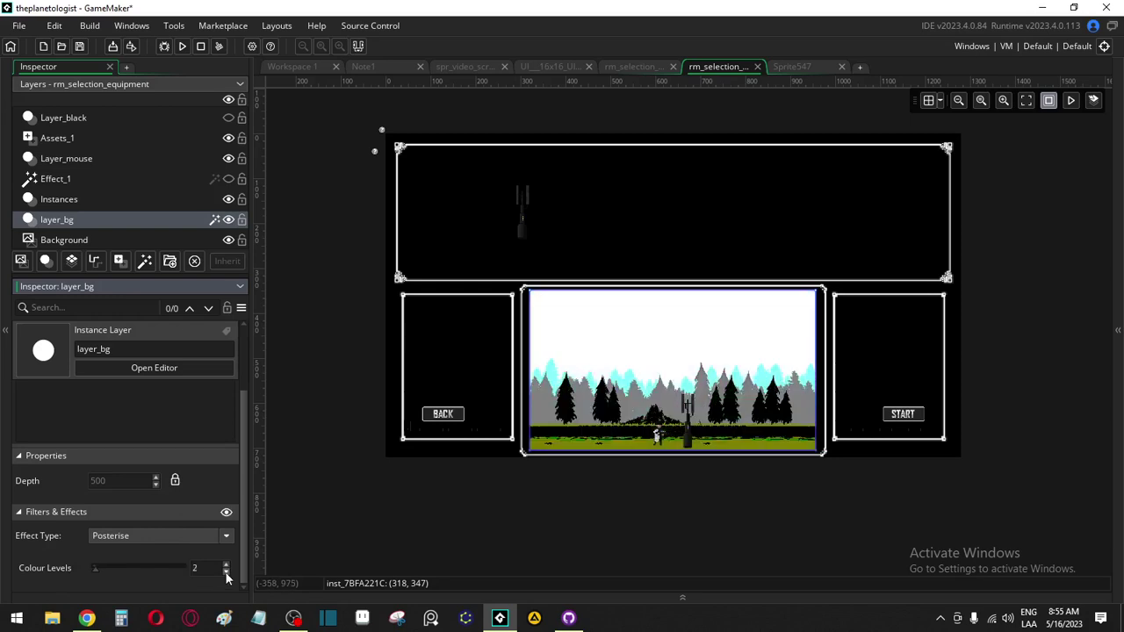
click(226, 572)
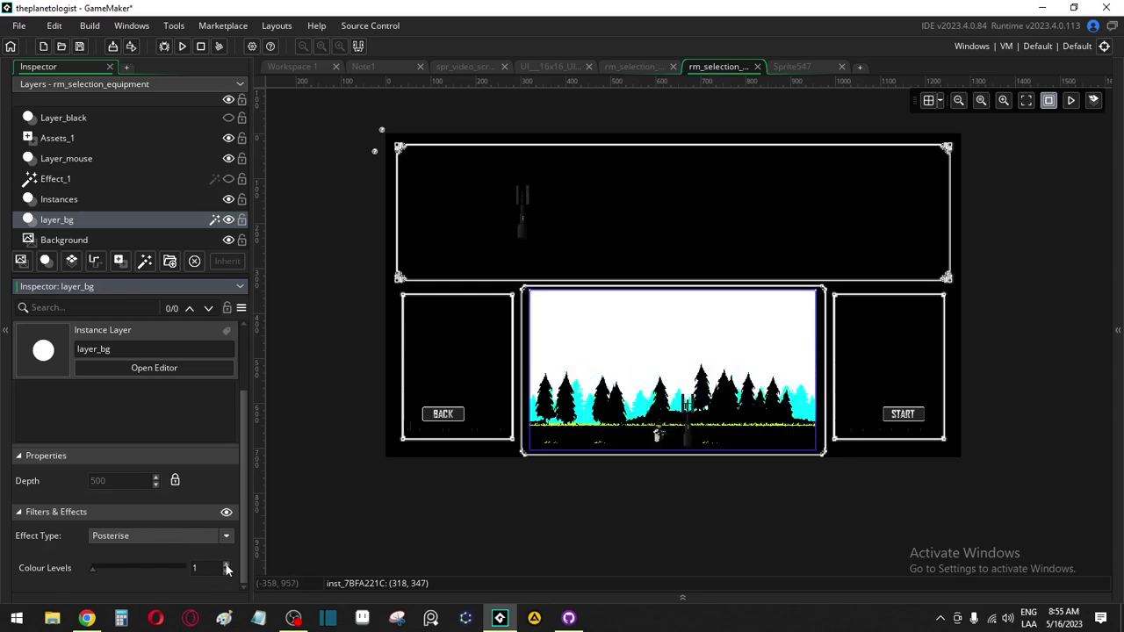
click(226, 566)
click(226, 566)
click(226, 567)
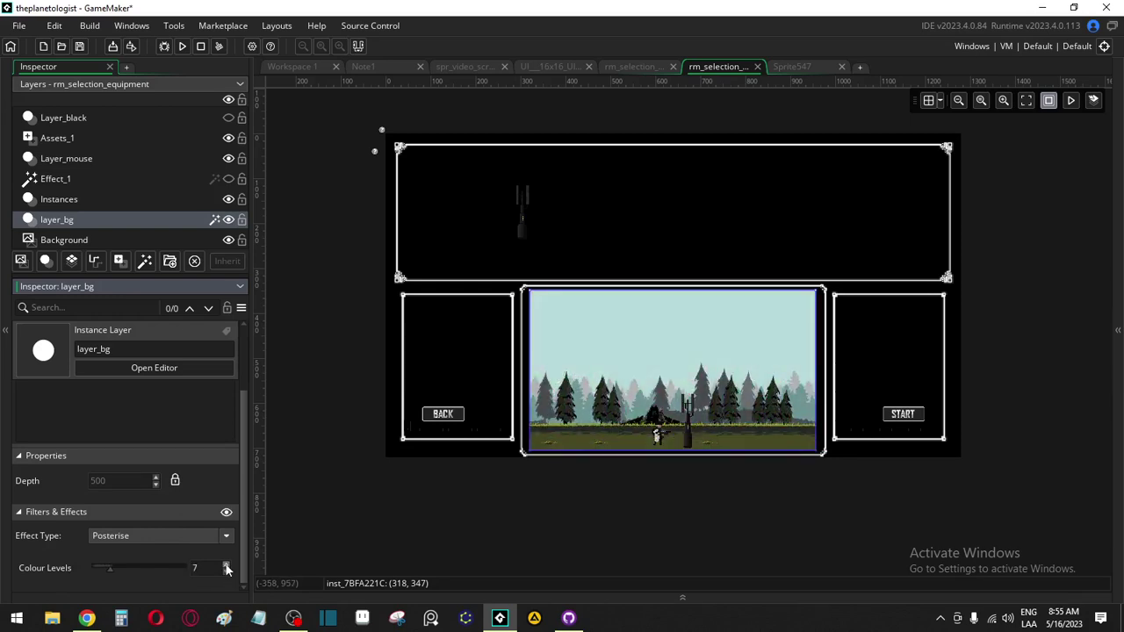
click(226, 567)
click(226, 566)
click(226, 567)
Try the Recursive Blur (in-game only) and RGB Noise effect types on layer_bg
click(212, 535)
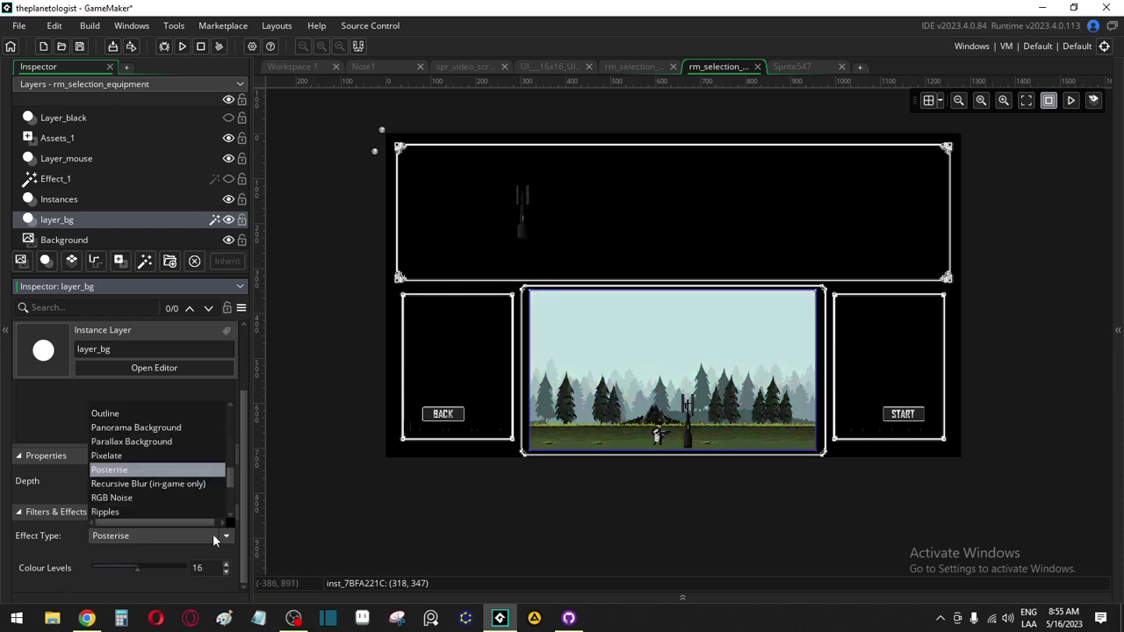
click(194, 485)
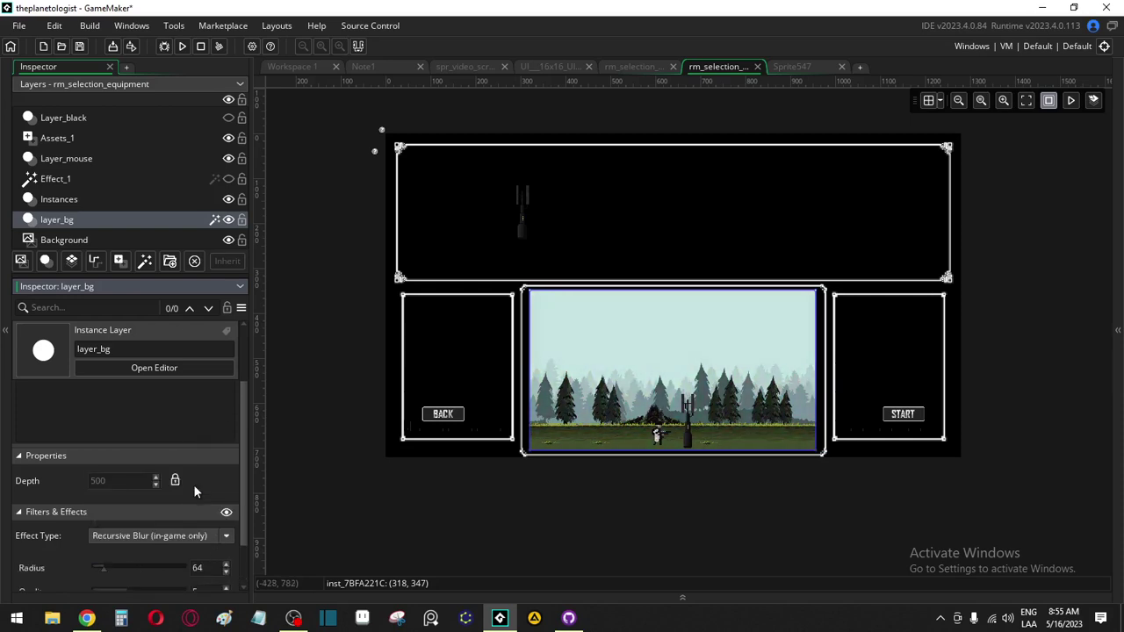
click(189, 533)
click(132, 498)
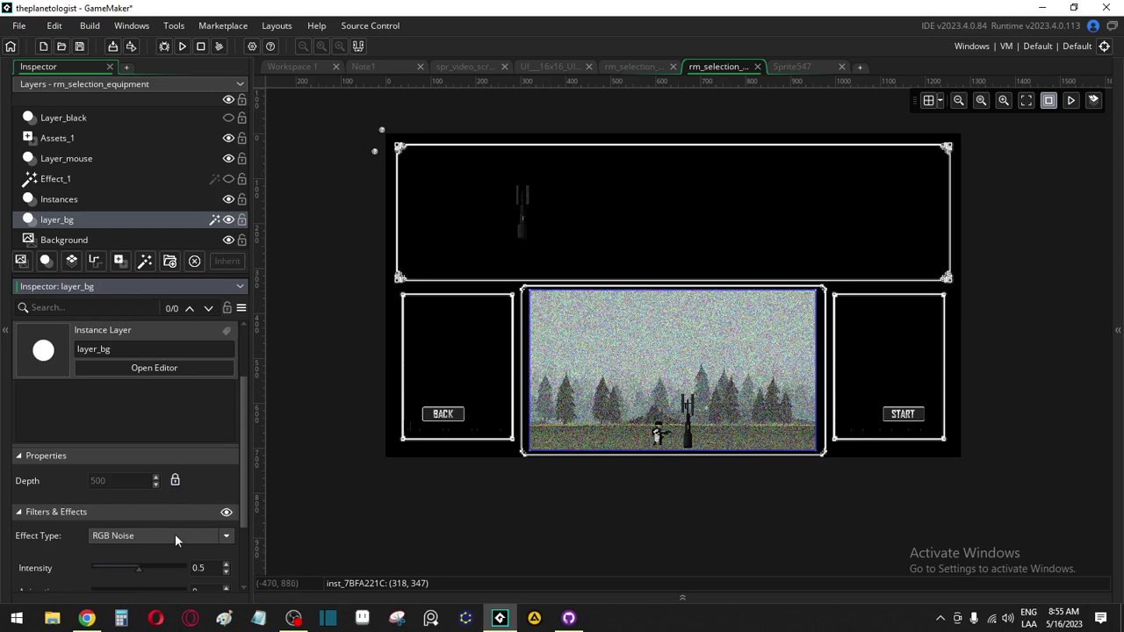
Try the Ripples and Screen Shake effect types on layer_bg
click(175, 536)
click(168, 508)
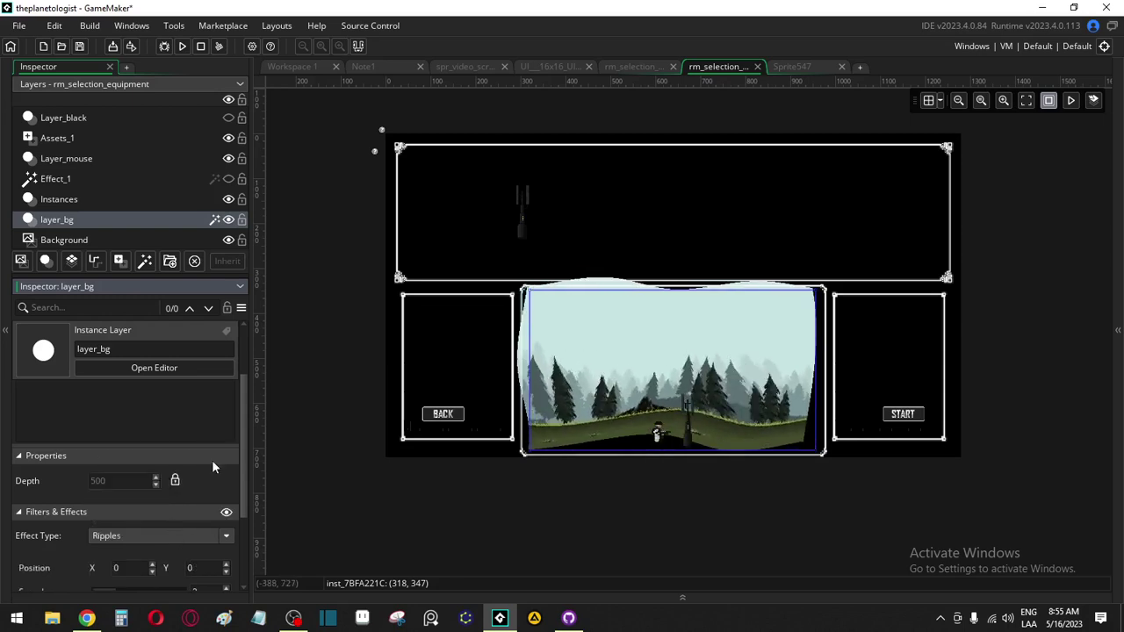
scroll(169, 438, down, 1)
click(200, 480)
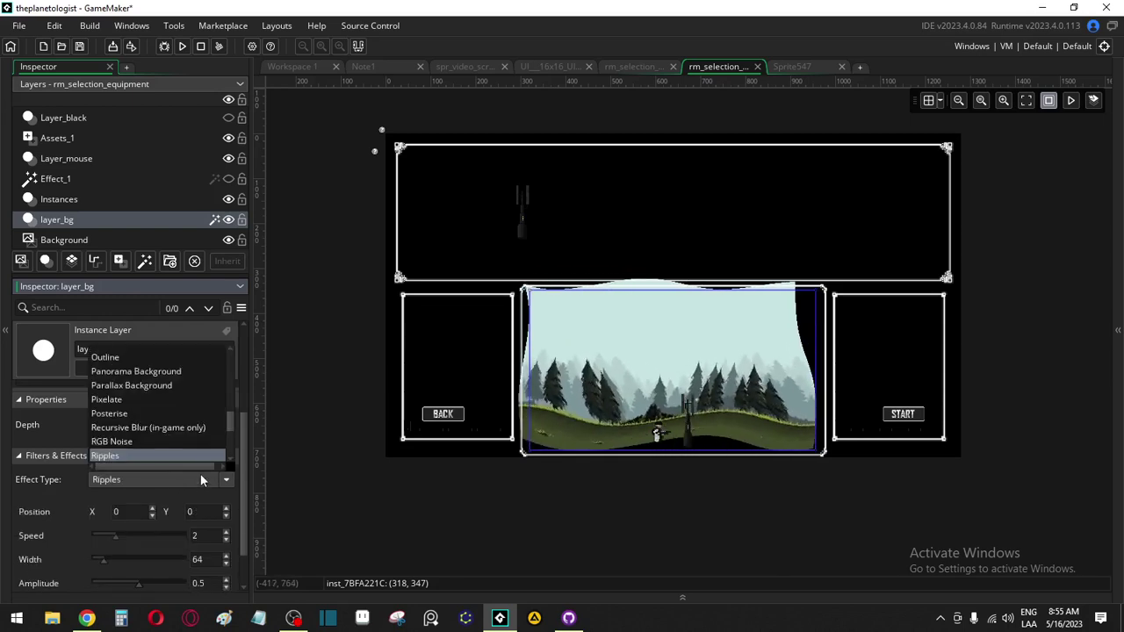
scroll(214, 432, down, 2)
click(177, 391)
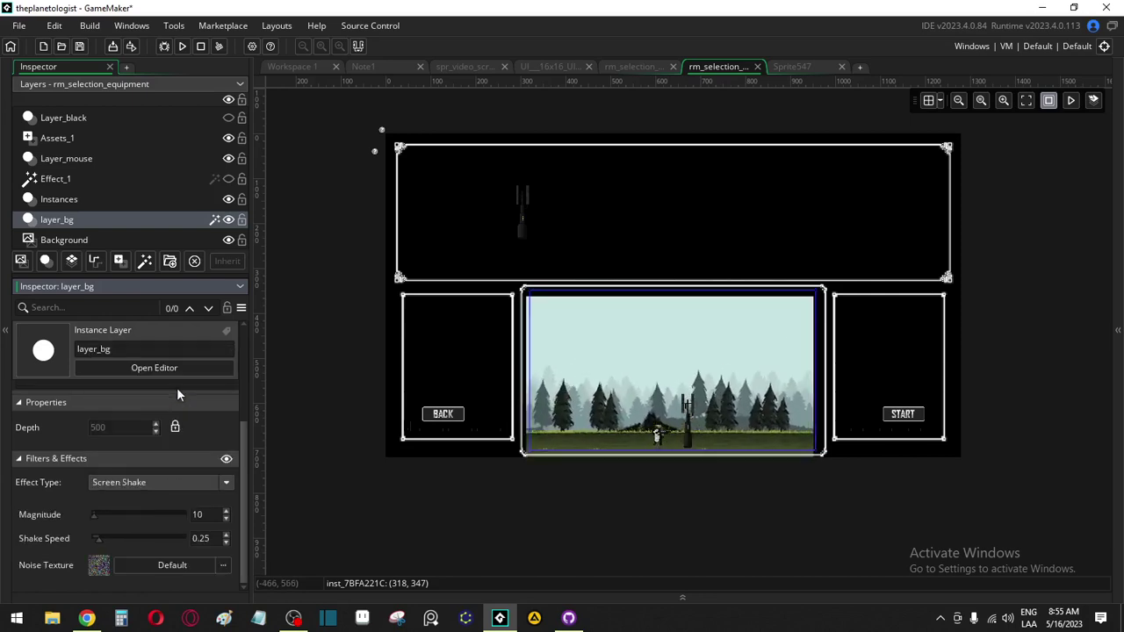
Try the Stripes Background effect type on layer_bg and switch it to Twirl Distort
click(157, 482)
click(149, 404)
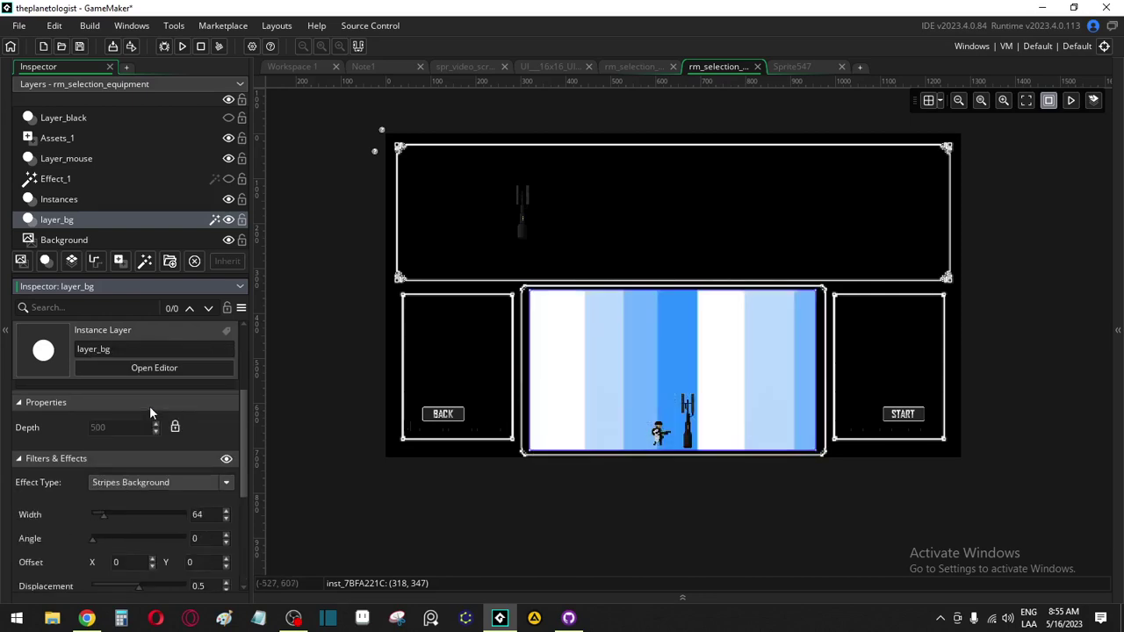
click(144, 482)
click(142, 425)
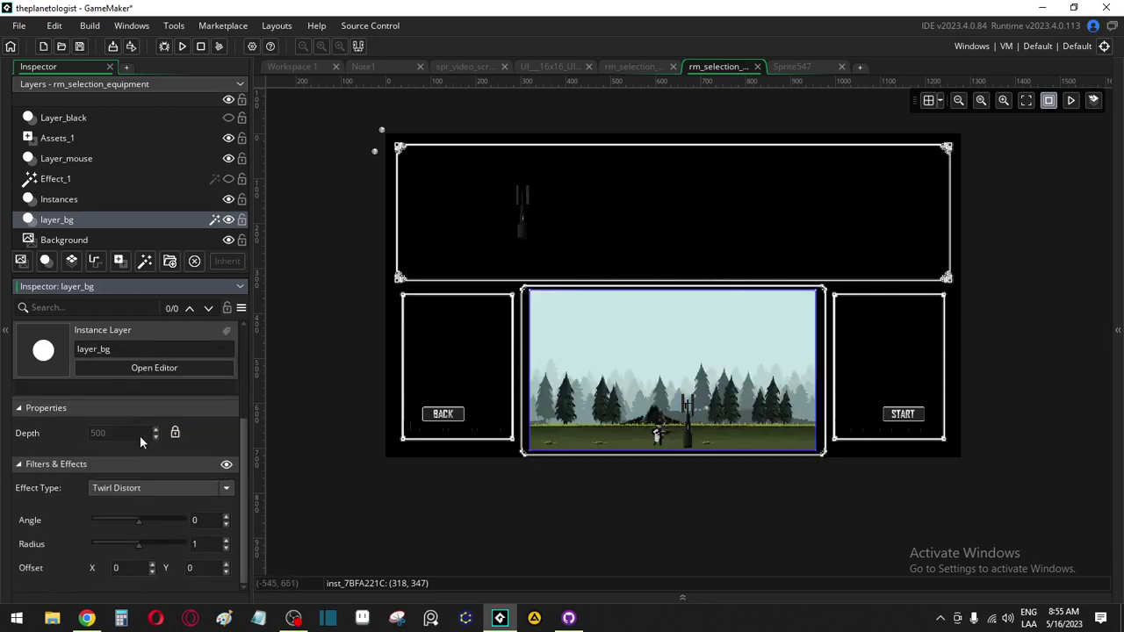
Raise the Twirl Distort Angle on layer_bg to 7, and try the Twist Blur effect type
drag(225, 516, 172, 489)
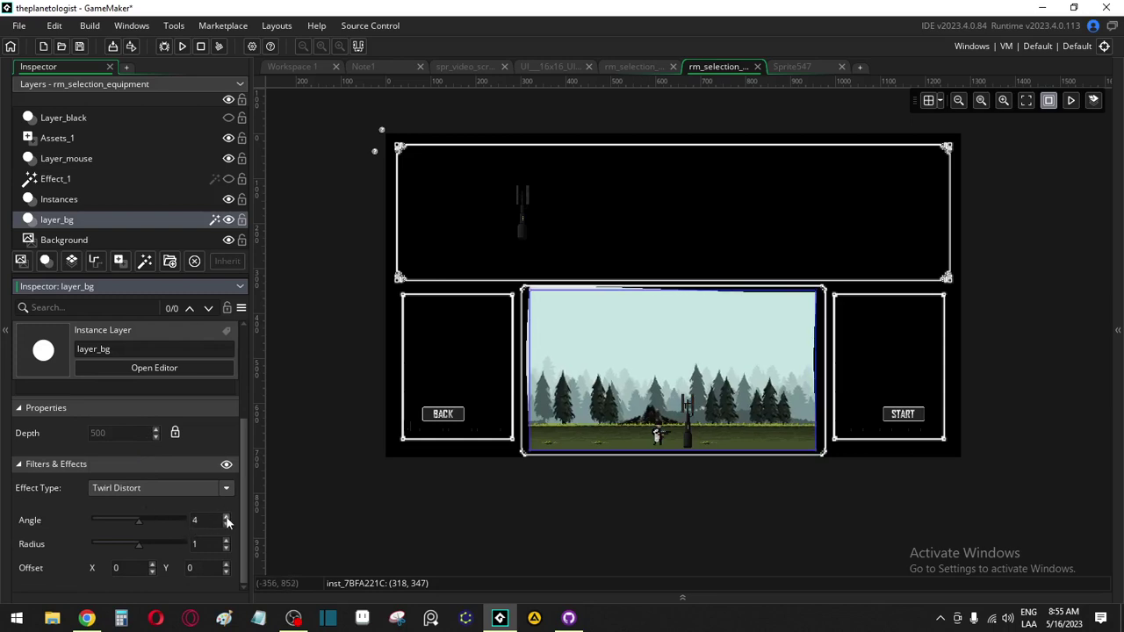
click(170, 485)
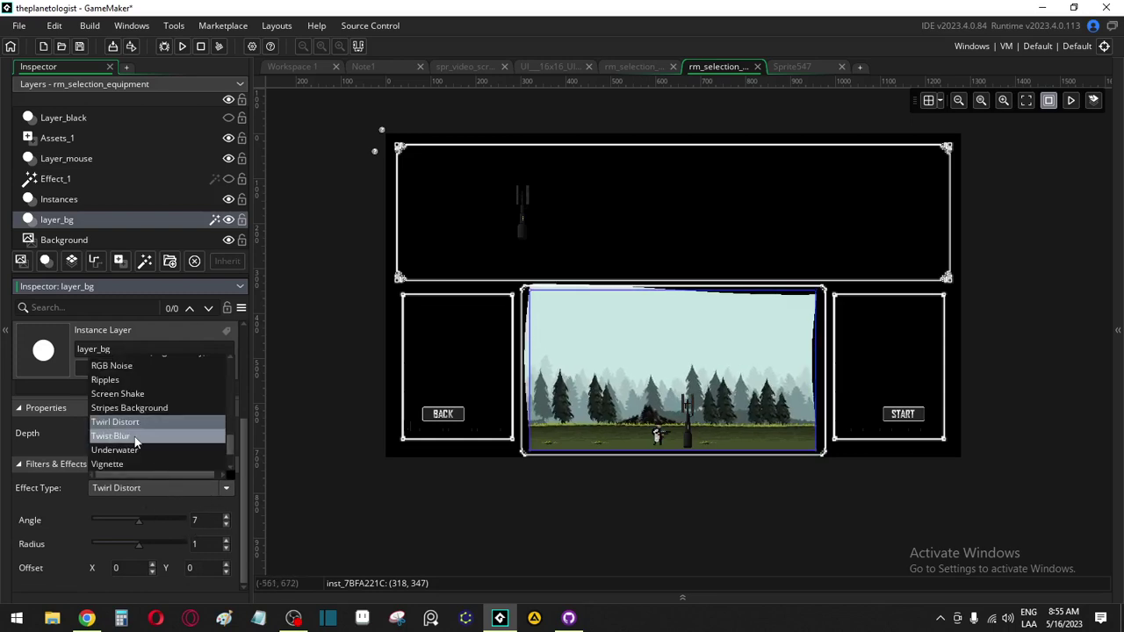
click(132, 435)
Try the Underwater and Vignette effect types on layer_bg
click(133, 486)
click(131, 450)
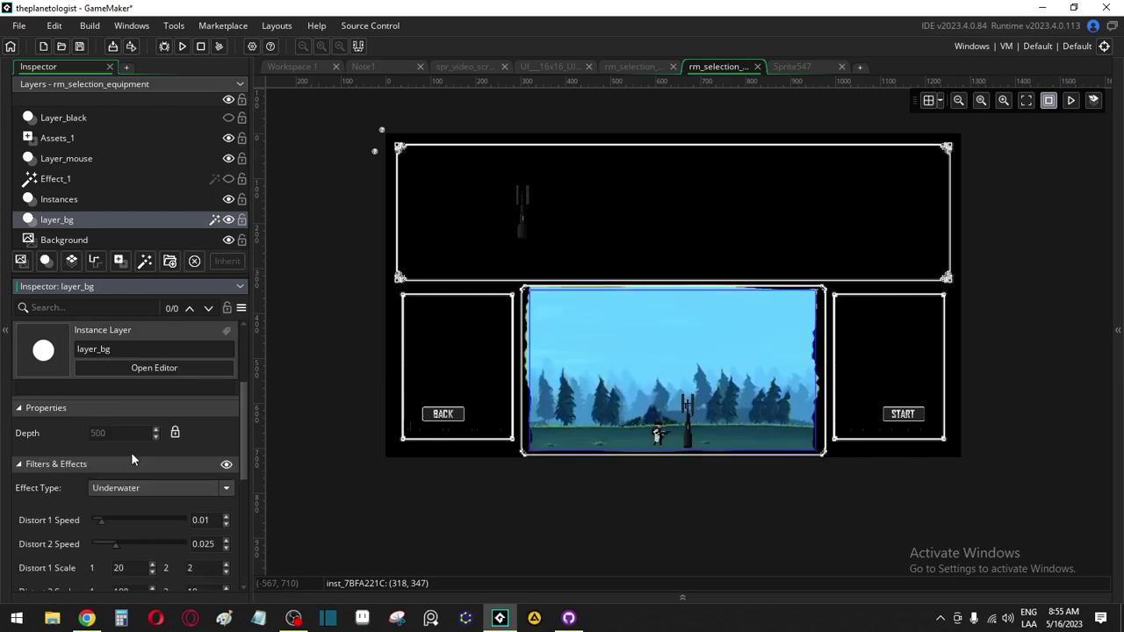
click(141, 488)
click(138, 463)
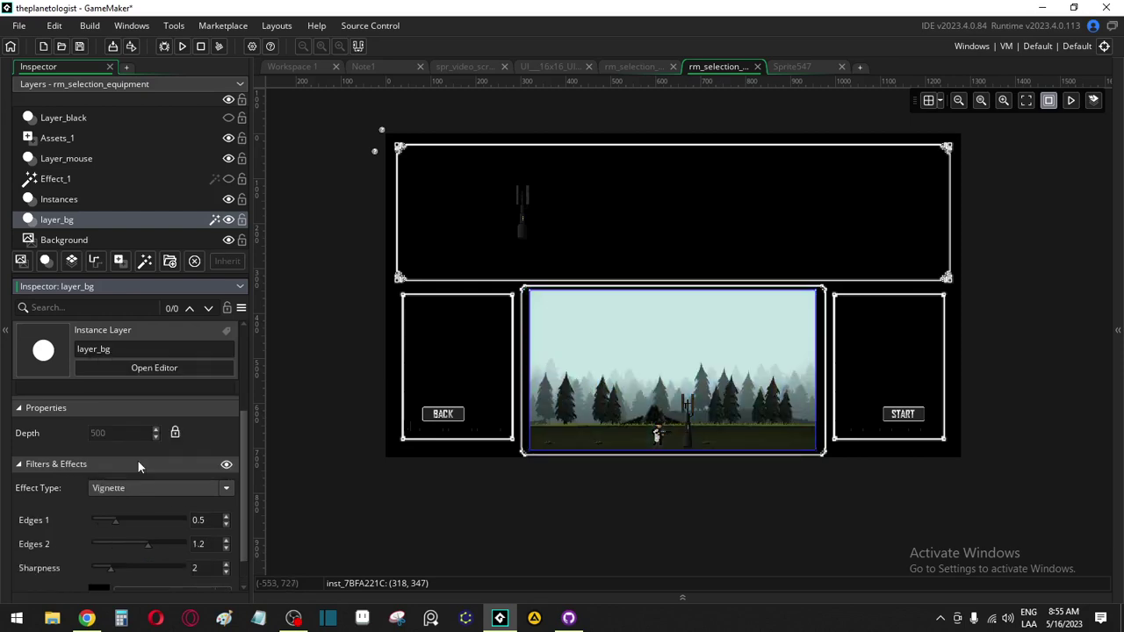
scroll(169, 436, down, 1)
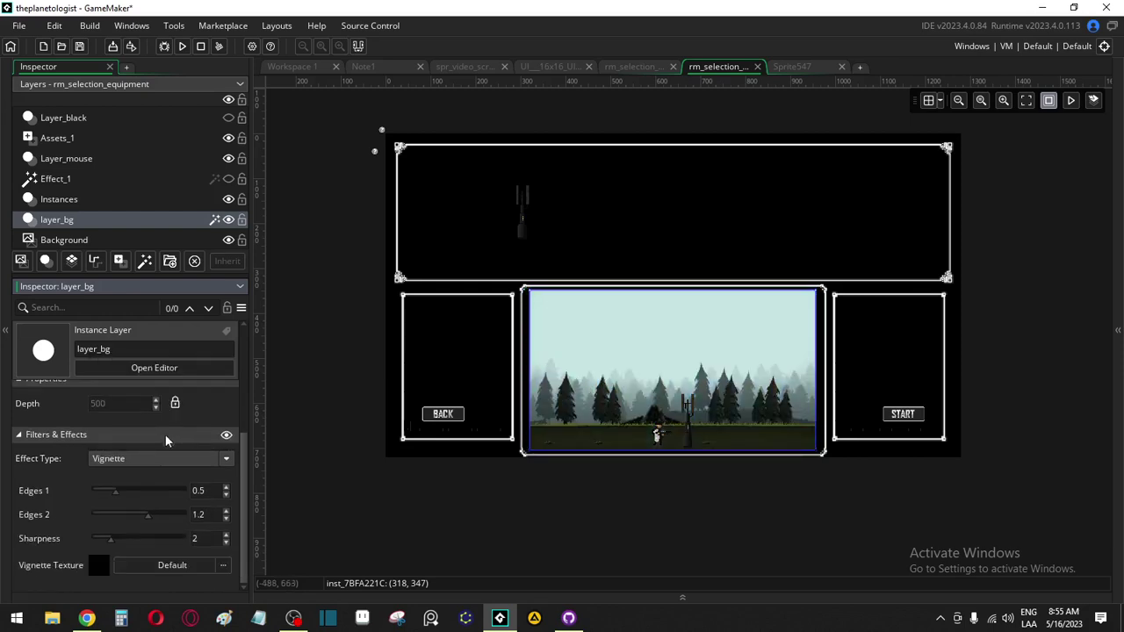
Try the White Noise and Windblown Particles (in-game only) effect types on layer_bg
click(175, 460)
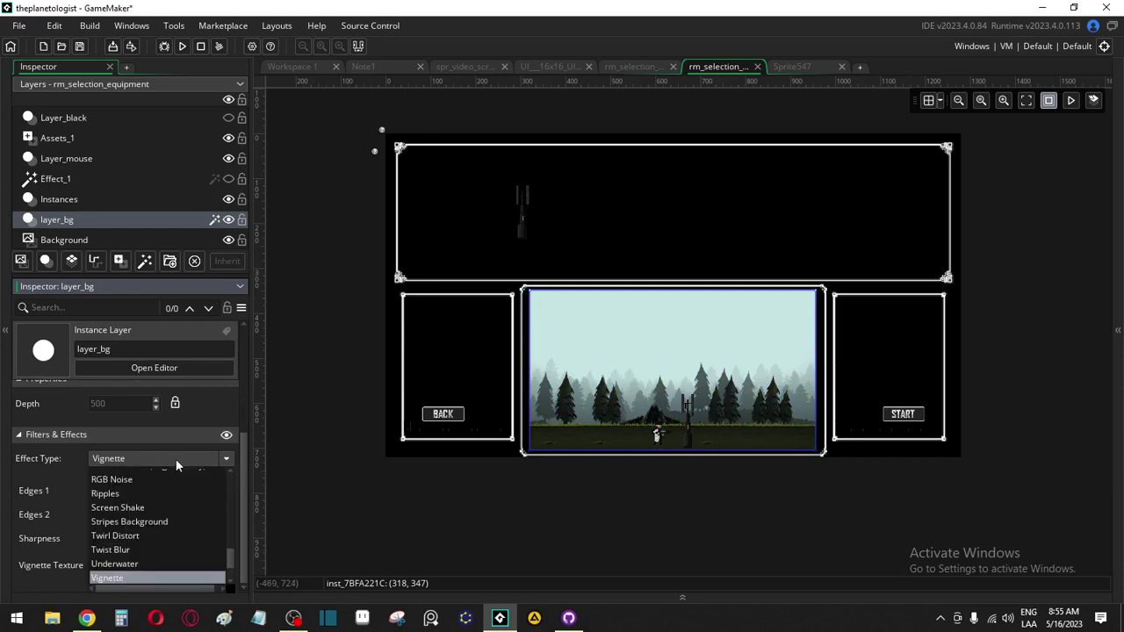
click(175, 458)
click(175, 459)
scroll(182, 520, down, 3)
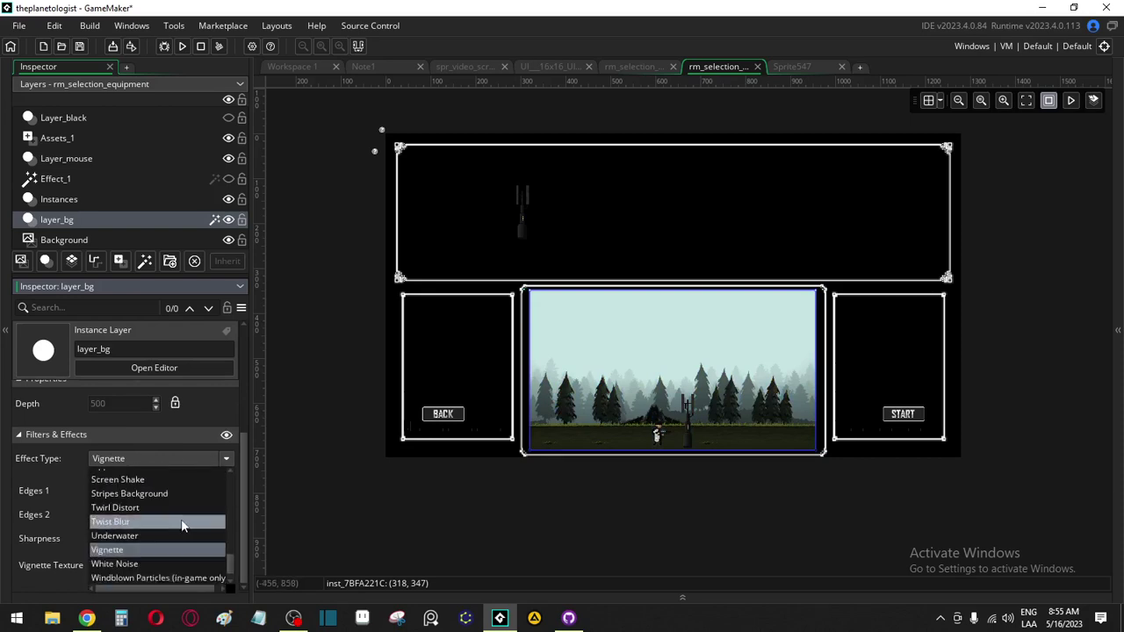
click(167, 550)
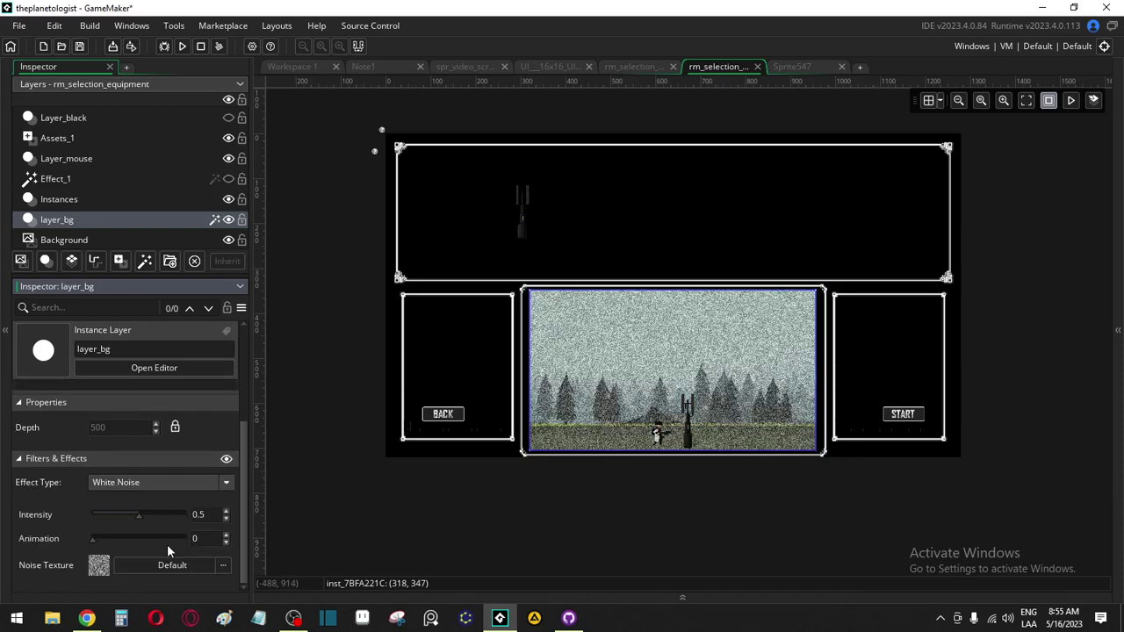
click(174, 481)
click(162, 444)
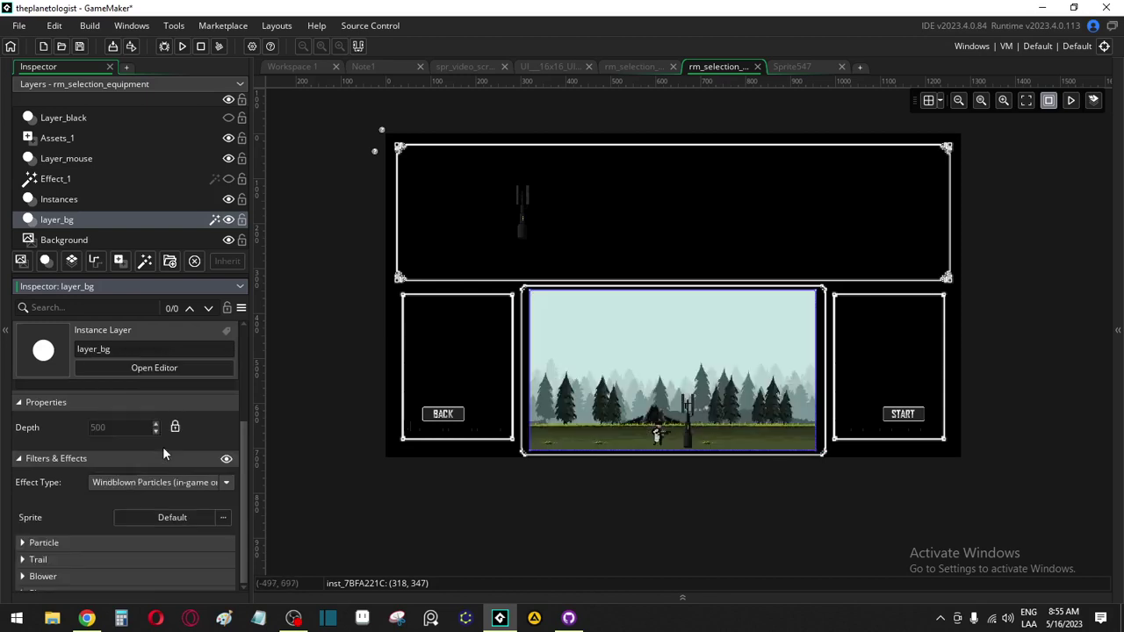
Try the Zoom Blur effect type on layer_bg, lowering Position 1 to 0.45 and setting it back to 0.5
click(152, 483)
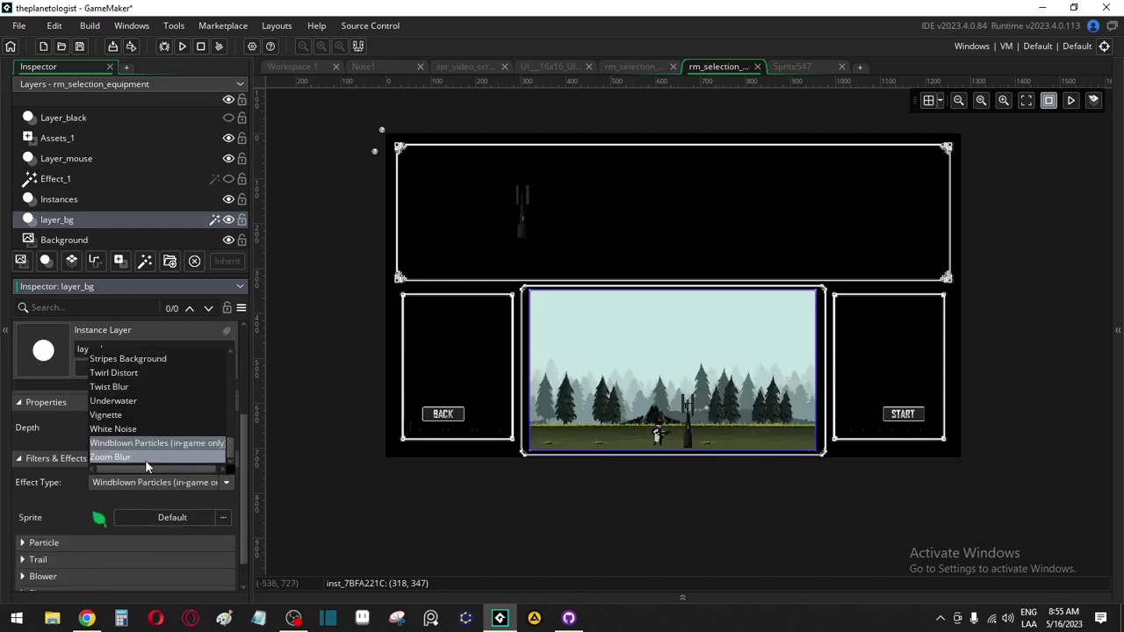
click(145, 458)
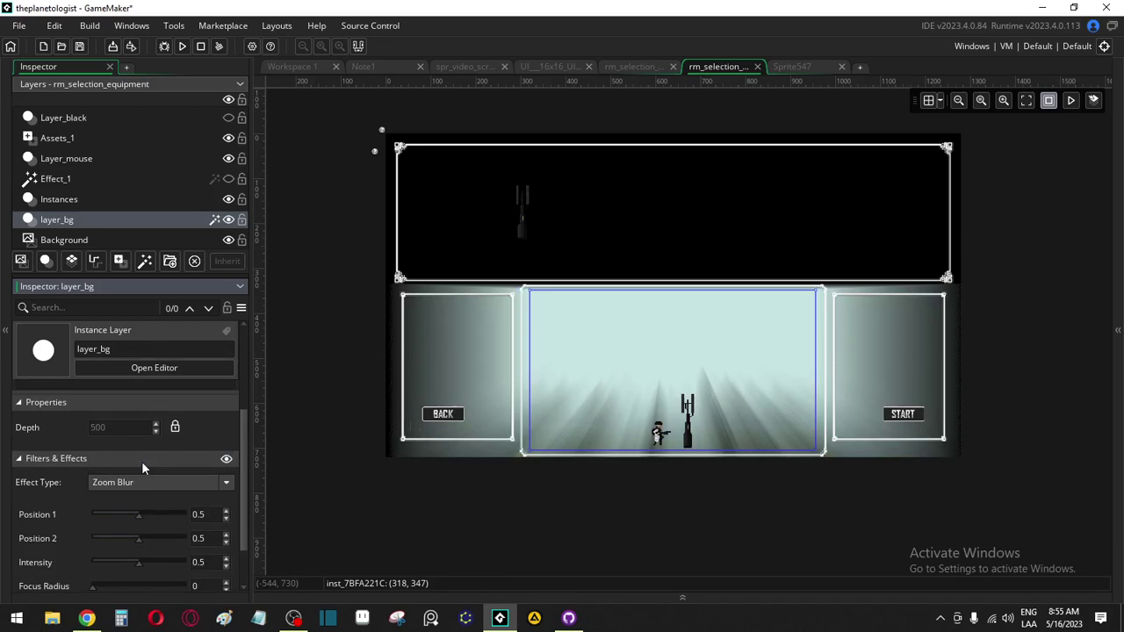
click(226, 519)
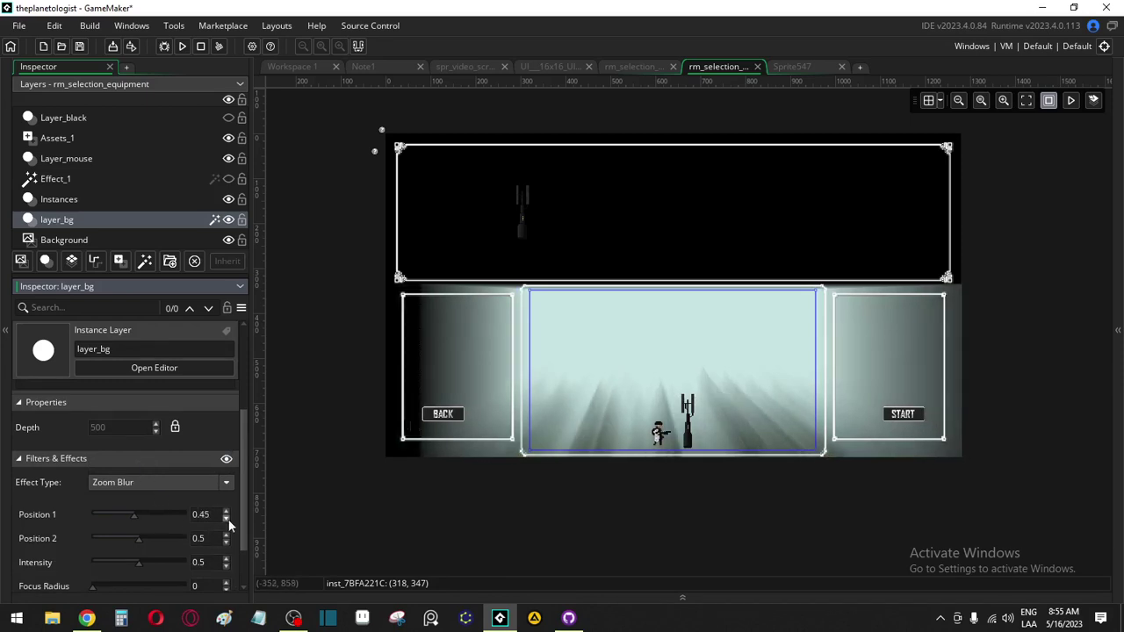
drag(229, 516, 226, 506)
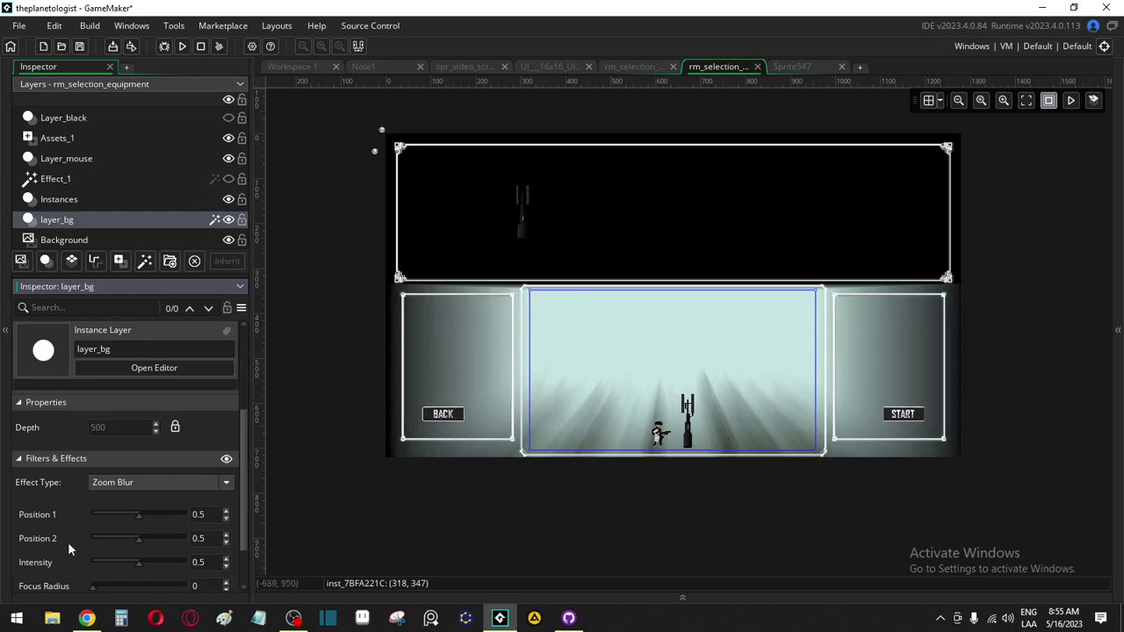
Lower the Zoom Blur Intensity on layer_bg step by step to 0
scroll(119, 523, down, 1)
click(228, 517)
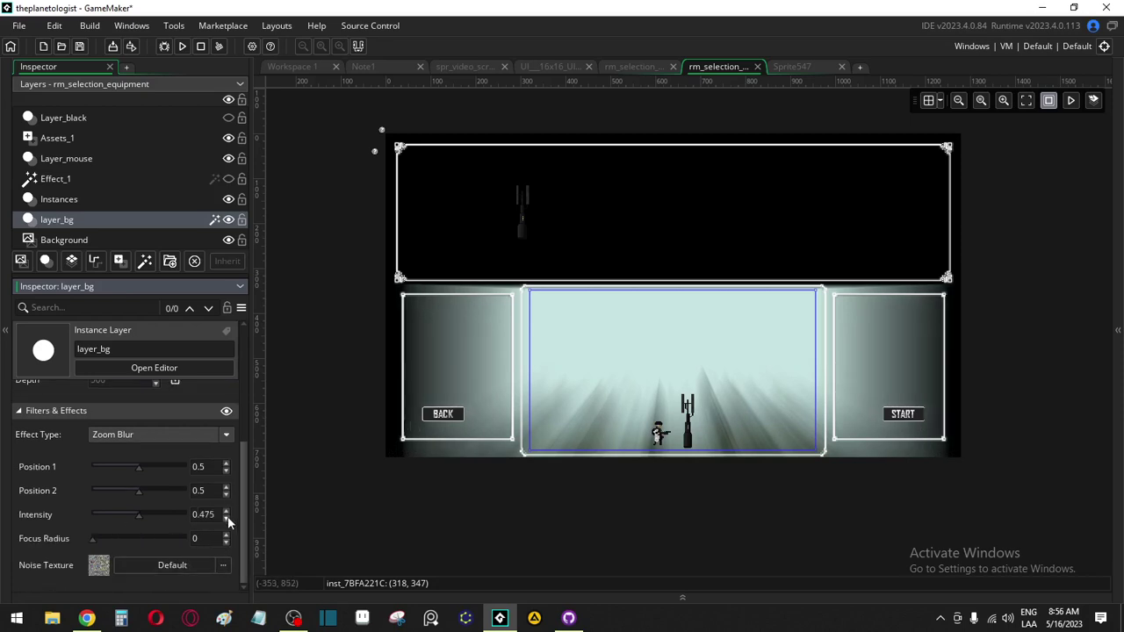
click(228, 518)
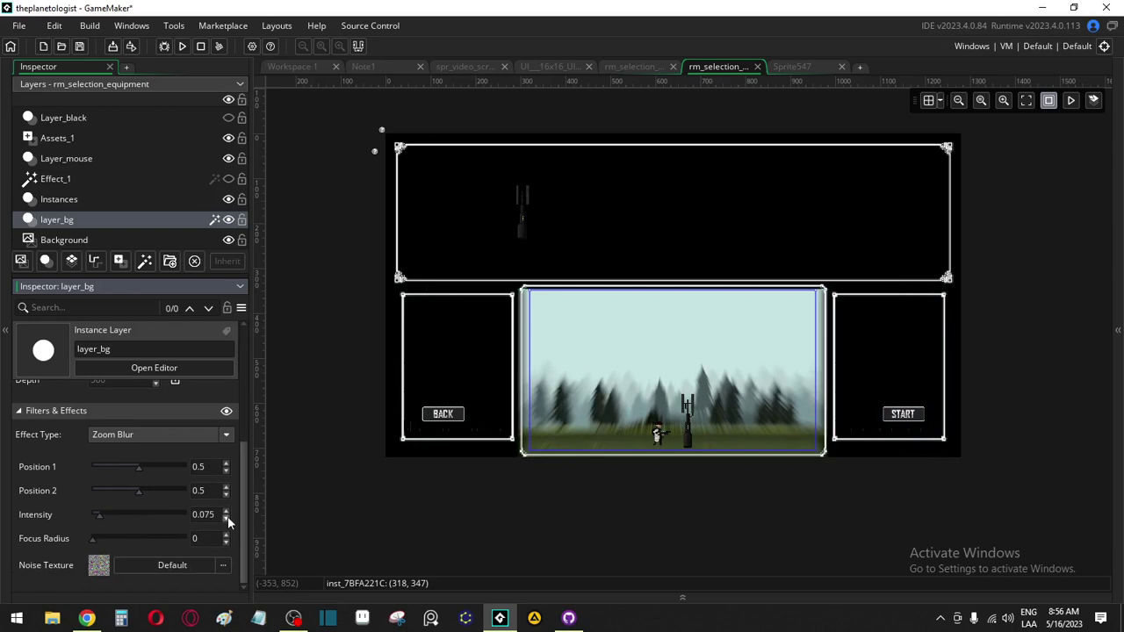
click(228, 518)
click(228, 517)
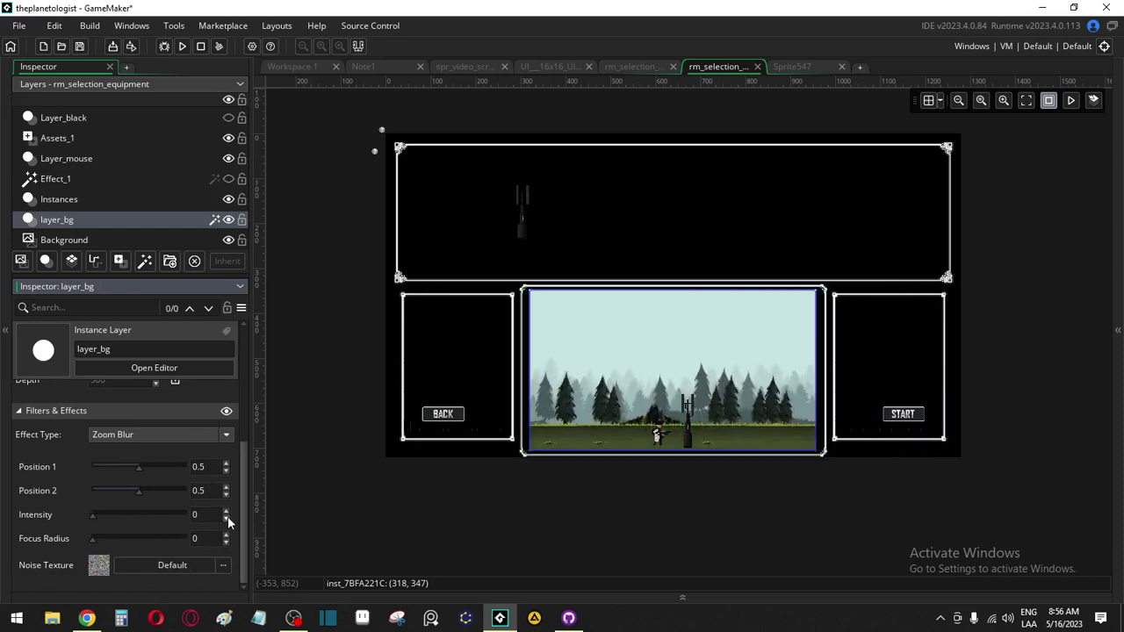
Raise the Zoom Blur Intensity to 0.55 and its Focus Radius to 6
click(226, 511)
click(226, 511)
click(225, 511)
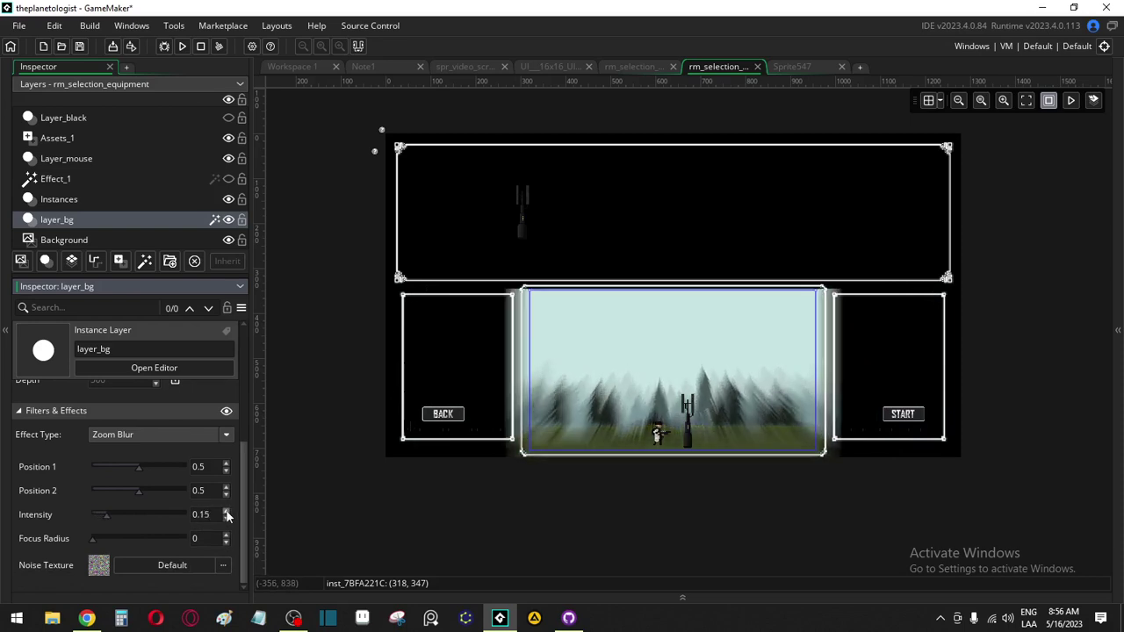
click(226, 511)
click(225, 511)
click(226, 511)
click(225, 512)
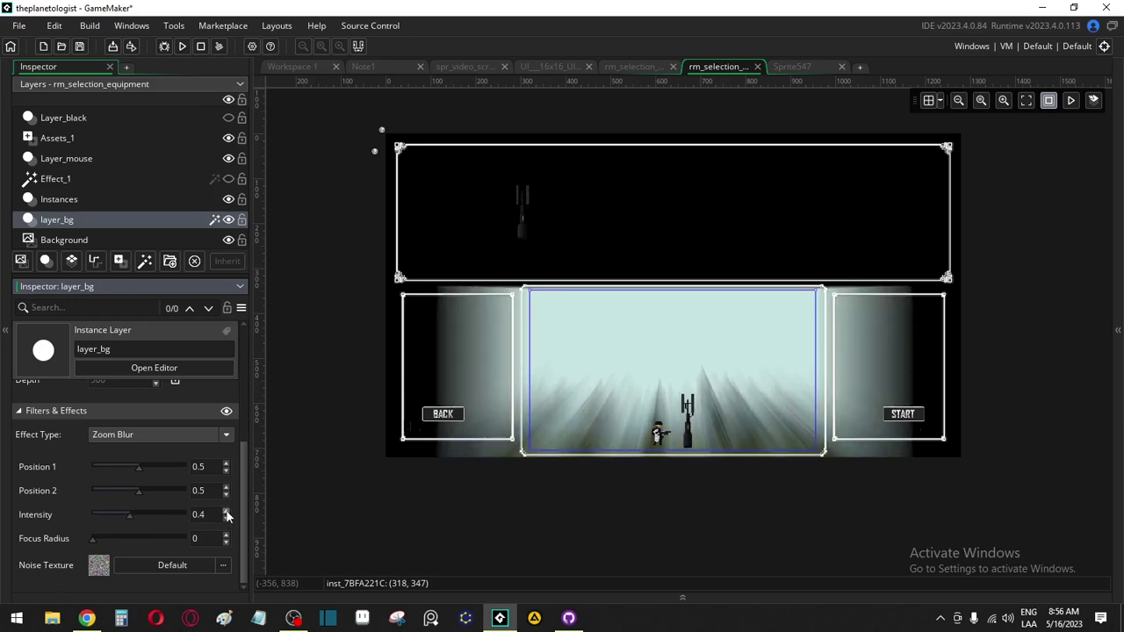
click(226, 512)
click(226, 512)
click(226, 512)
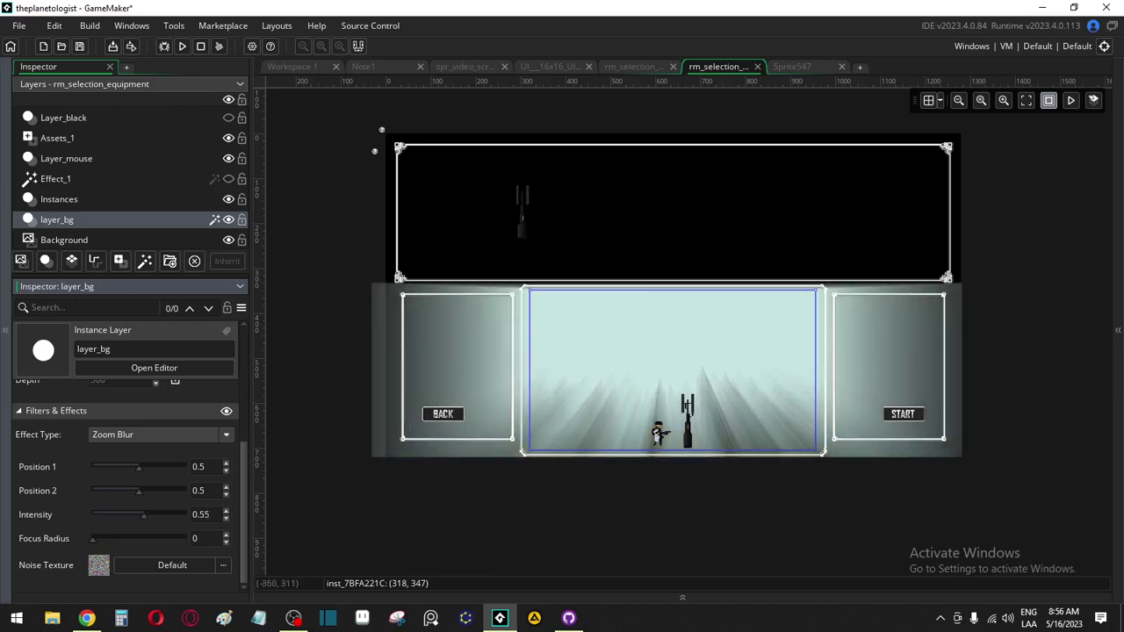
click(86, 619)
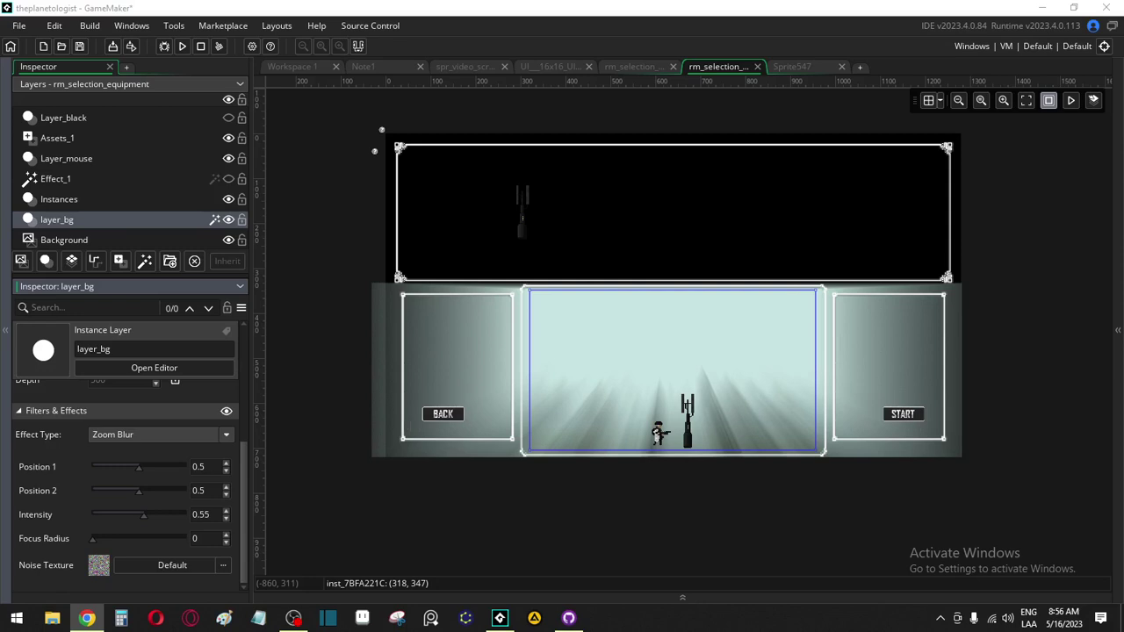
click(227, 535)
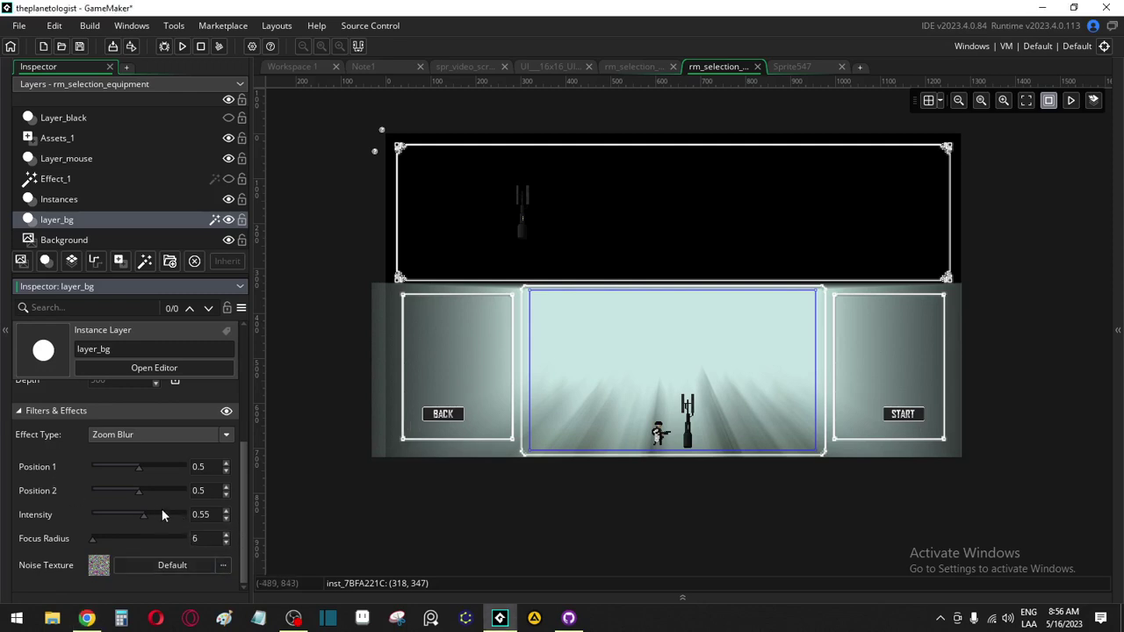
Try the Colour Balance effect type on layer_bg
scroll(179, 487, up, 1)
click(179, 488)
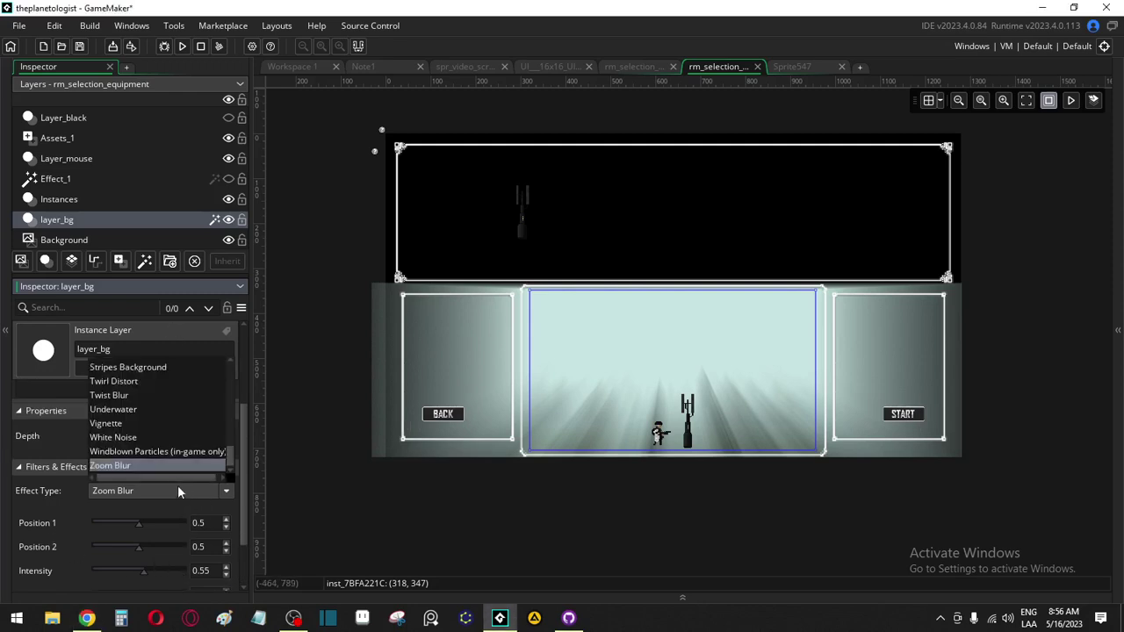
scroll(185, 448, up, 10)
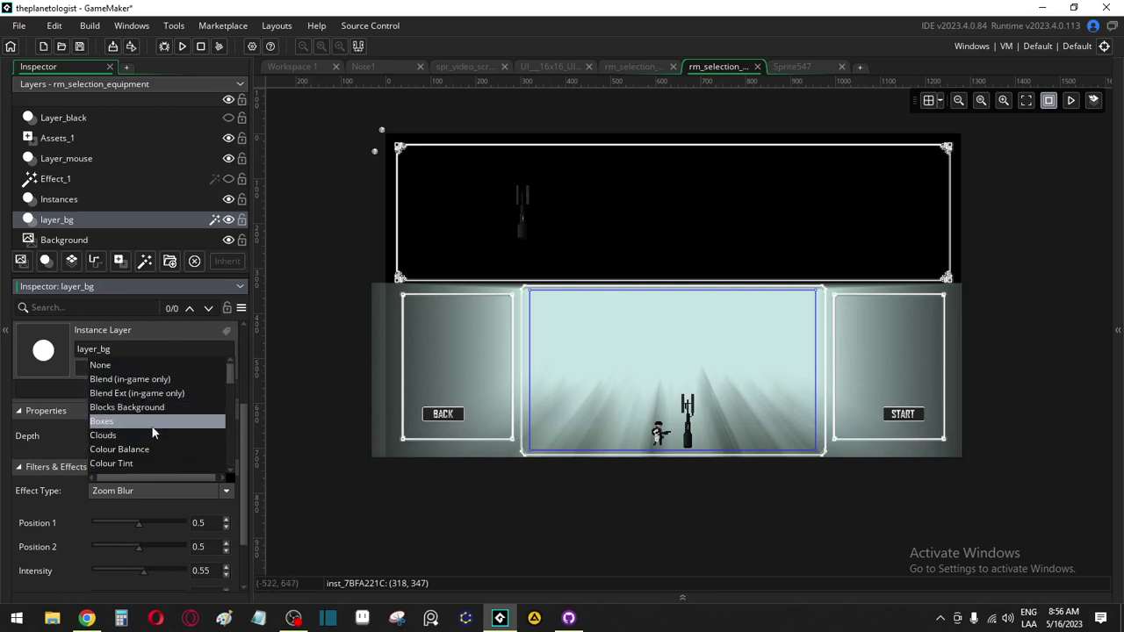
click(151, 450)
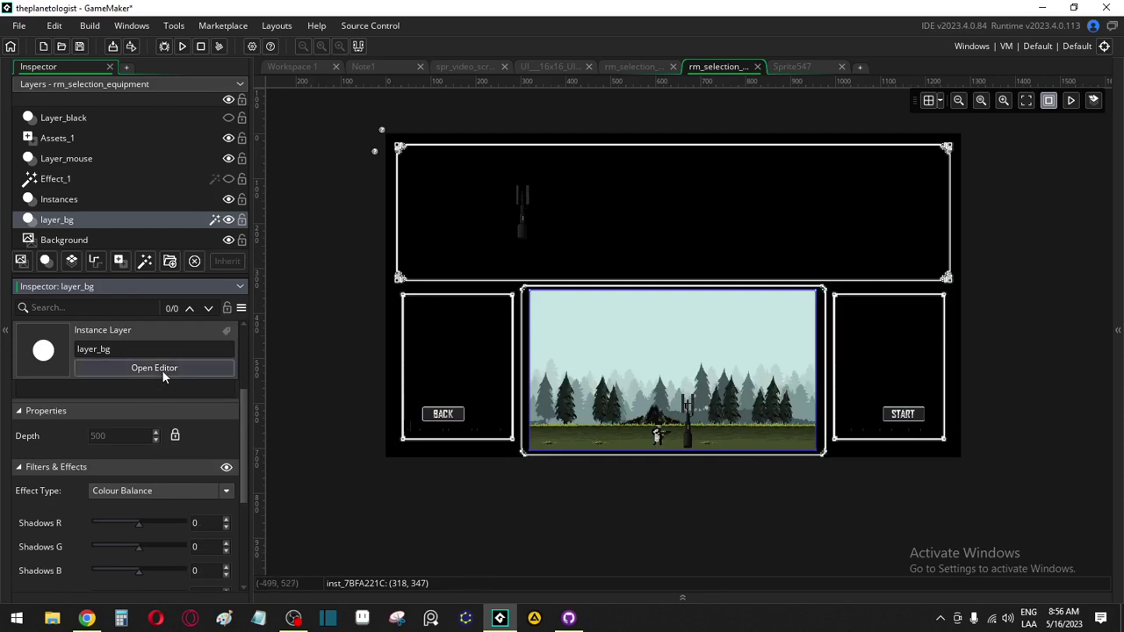
Change layer_bg's effect type to Old Film and lower its Flicker Intensity to 0.15
click(145, 489)
scroll(149, 399, down, 4)
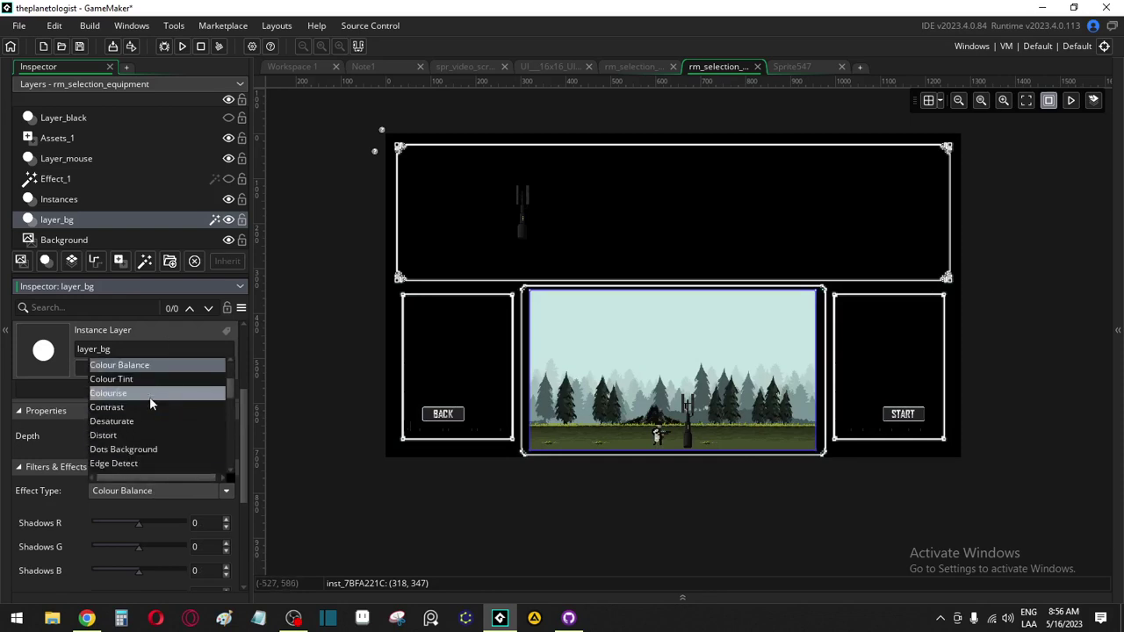
scroll(151, 408, down, 5)
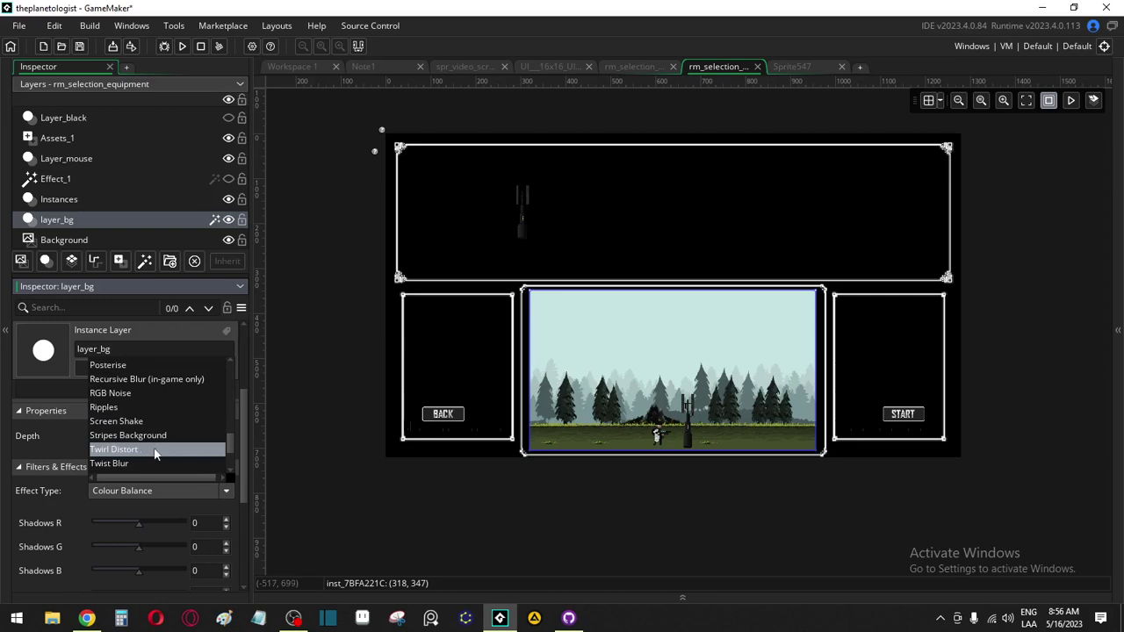
scroll(153, 451, up, 3)
click(161, 384)
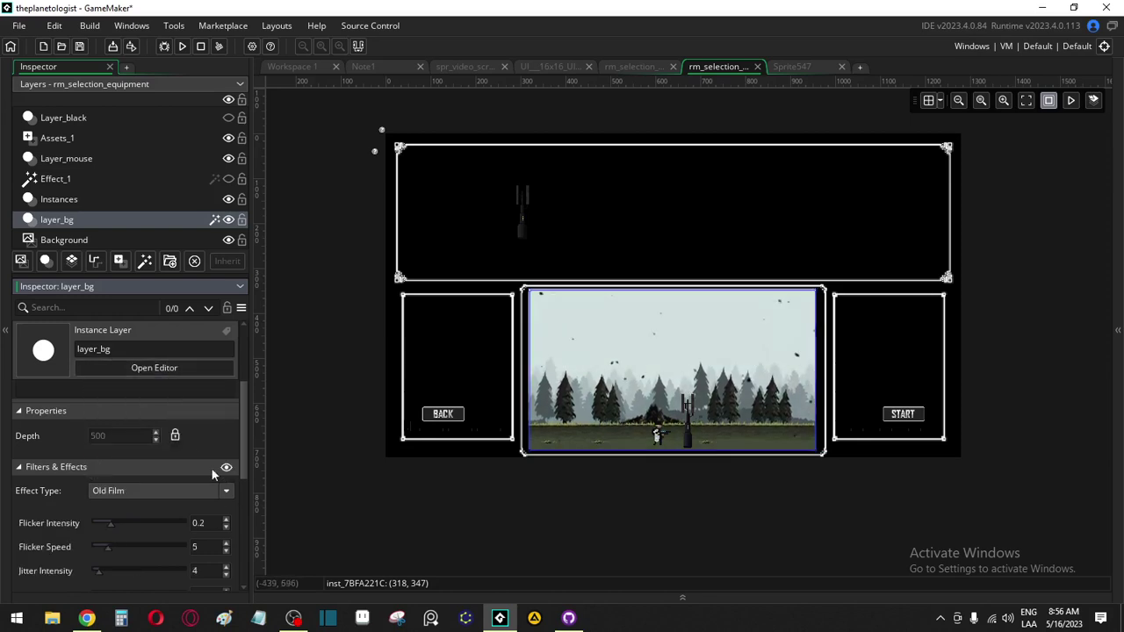
click(226, 527)
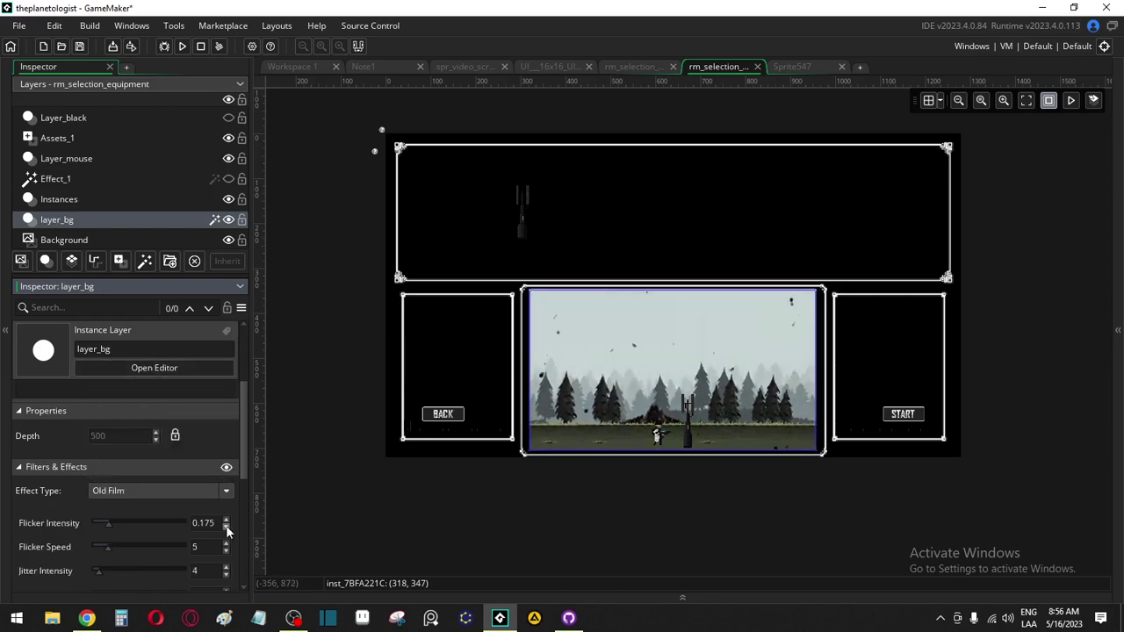
click(226, 527)
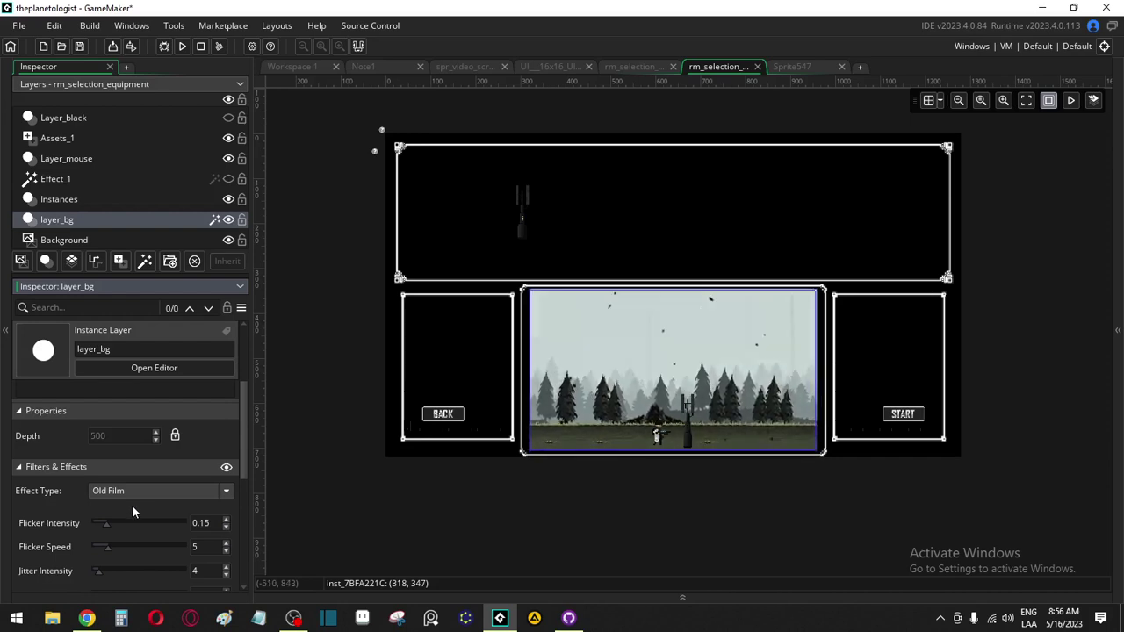
Set the Old Film effect's Bar Speed to 0, Bar Scale to 0.1 and Speck Intensity to 0.275
scroll(131, 505, down, 1)
scroll(202, 527, down, 2)
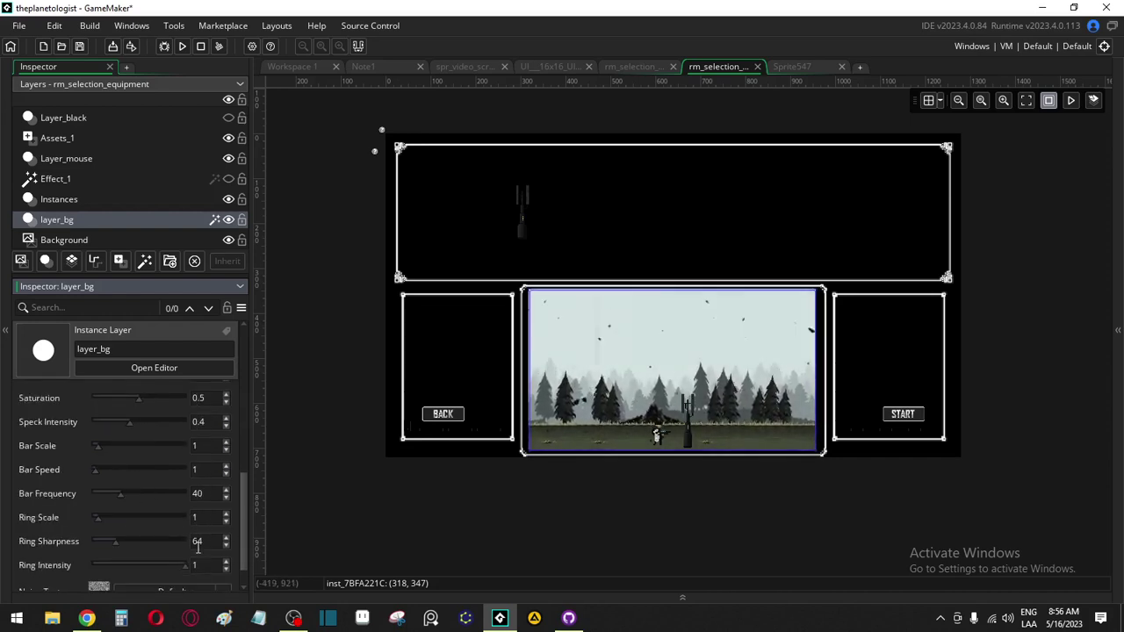
click(226, 476)
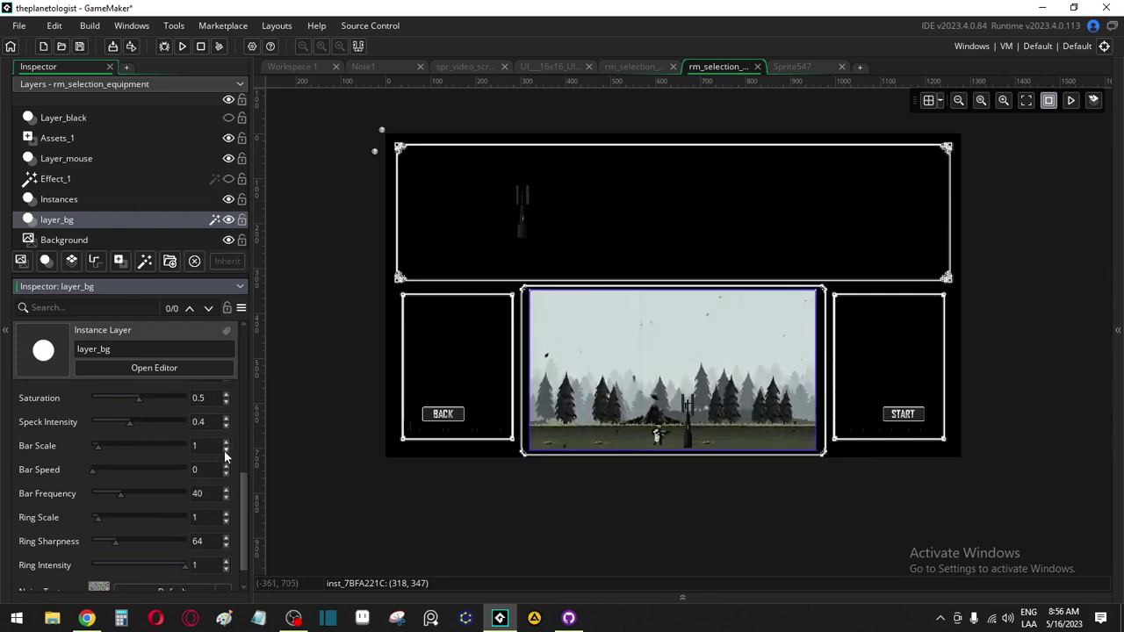
click(224, 451)
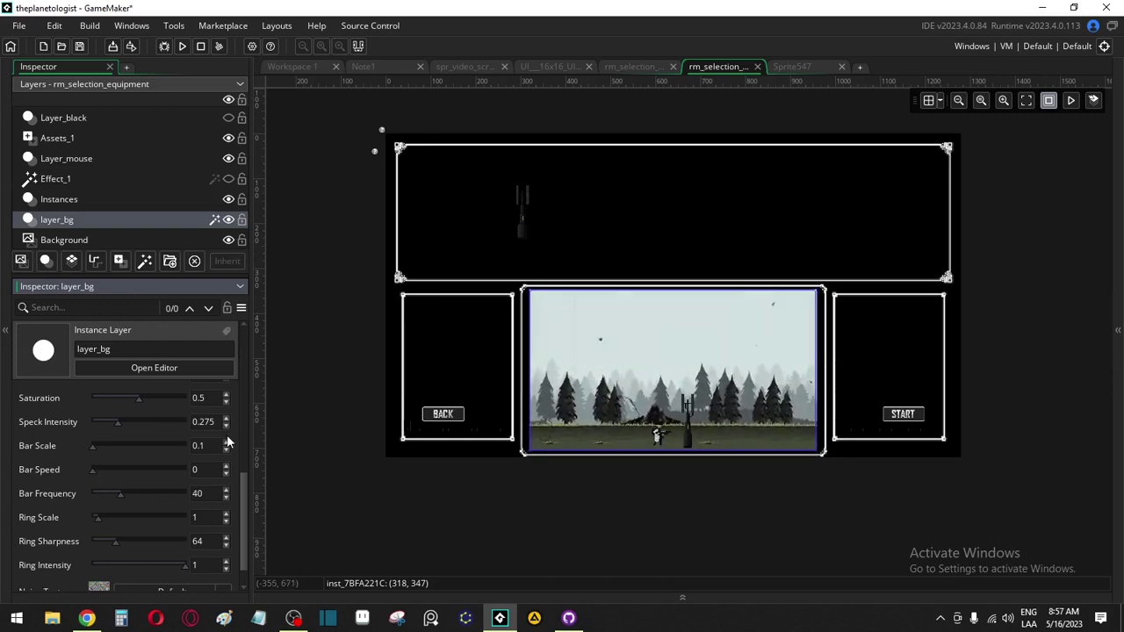
Choose the Default sprite as the Old Film effect's Noise Texture
scroll(158, 543, down, 1)
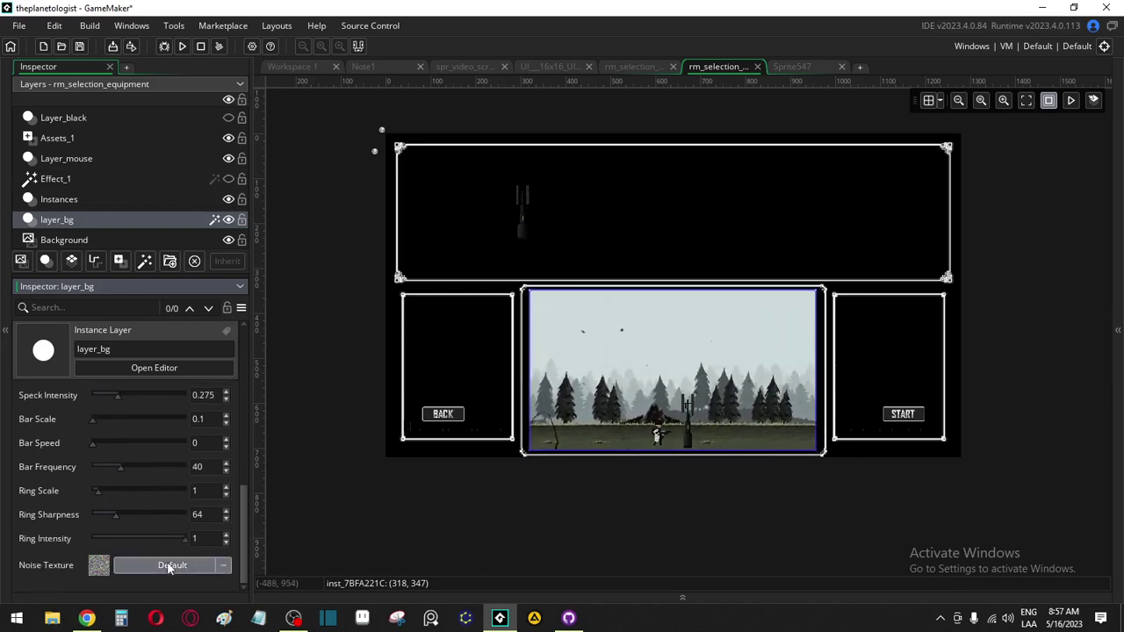
click(170, 567)
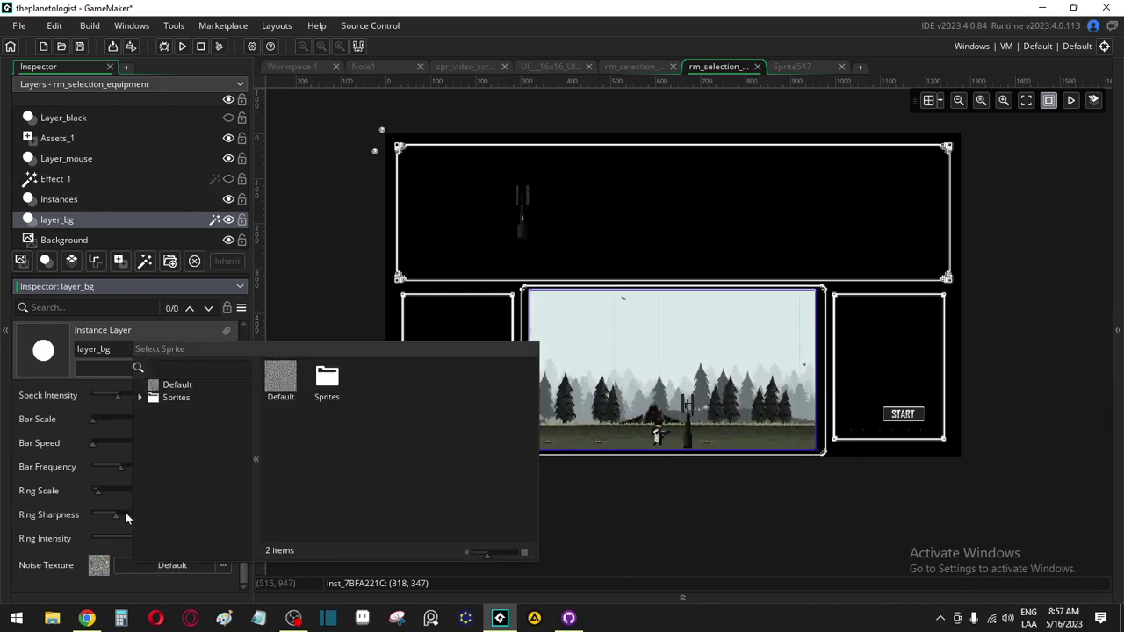
click(271, 391)
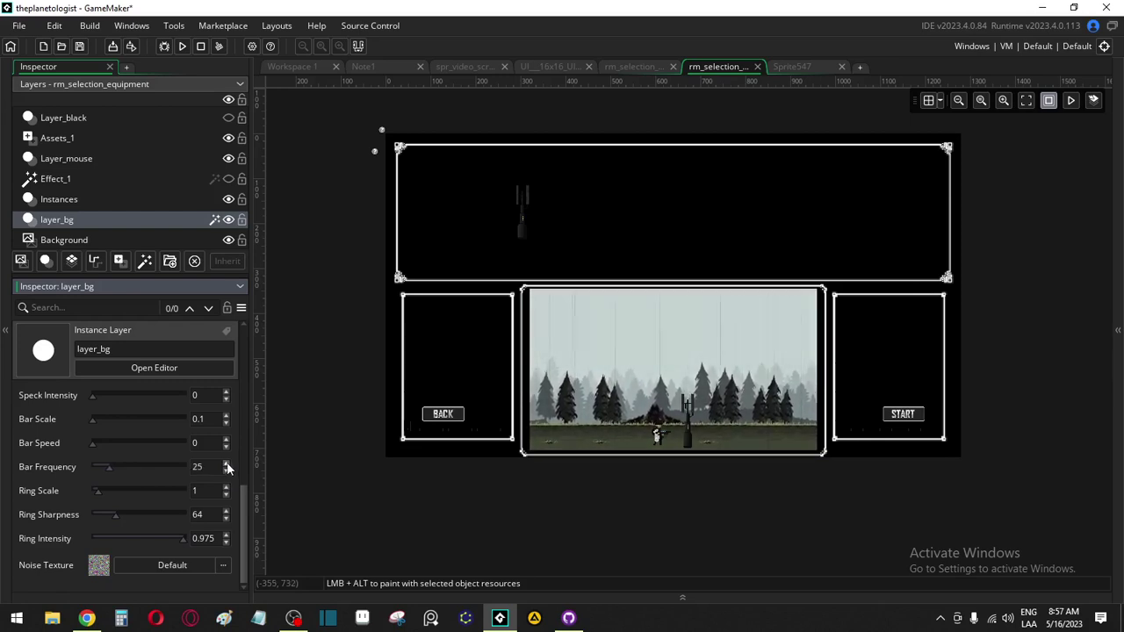
Set the Old Film effect's Bar Frequency to 2, Ring Scale to 0.1 and Ring Sharpness to 1
click(227, 462)
click(226, 462)
click(226, 462)
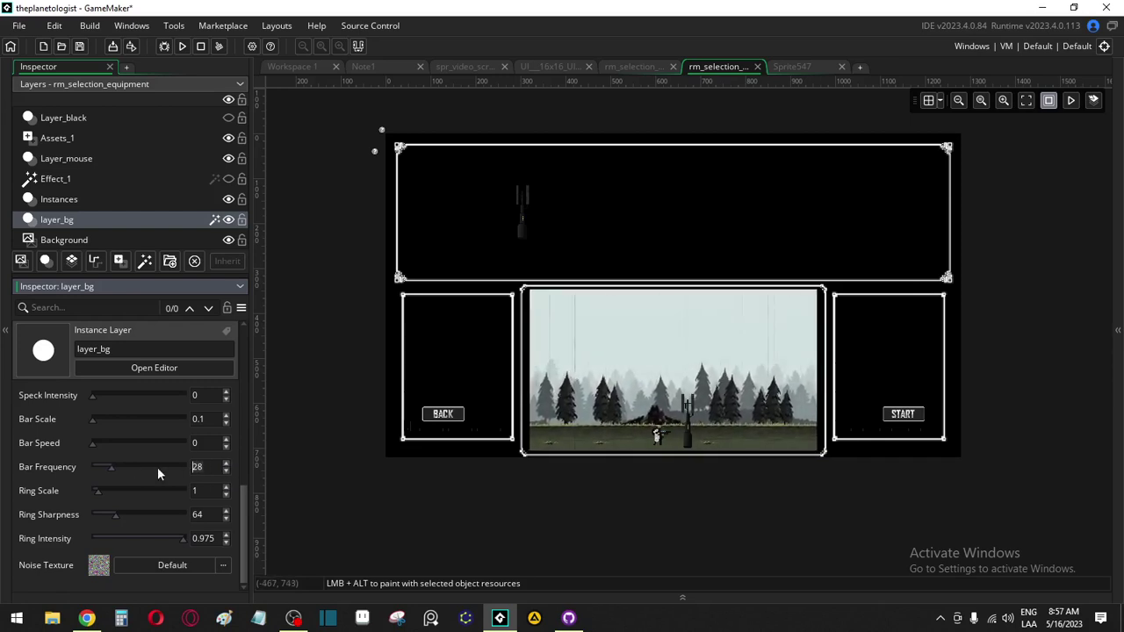
text(0.)
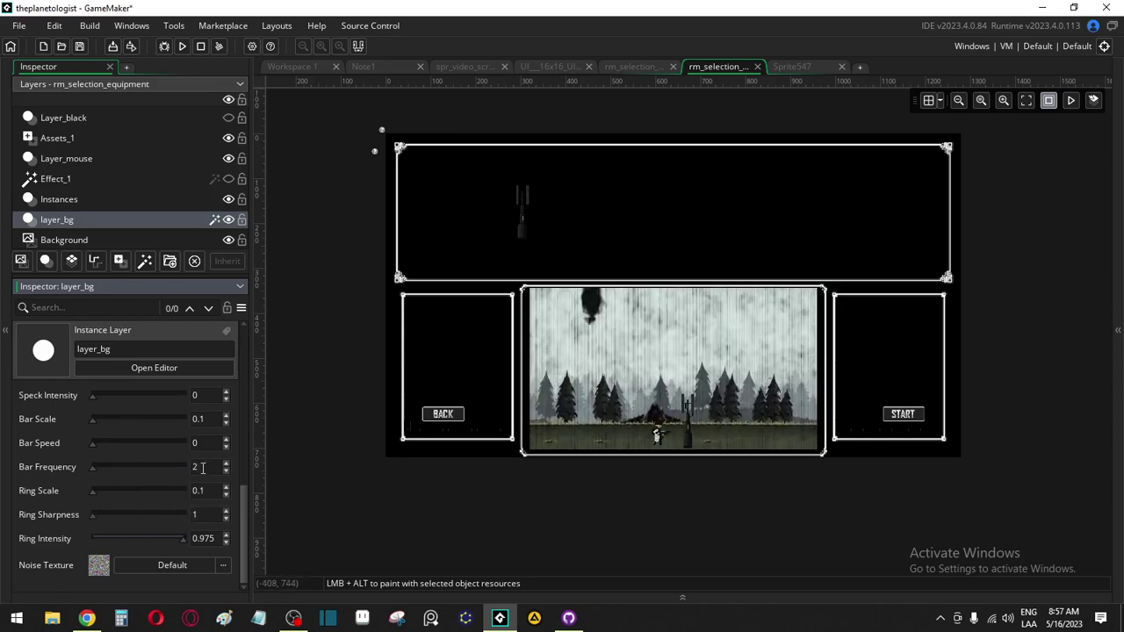
Set the Old Film effect's Flicker Intensity, Jitter Intensity and Saturation to 0
scroll(202, 468, up, 3)
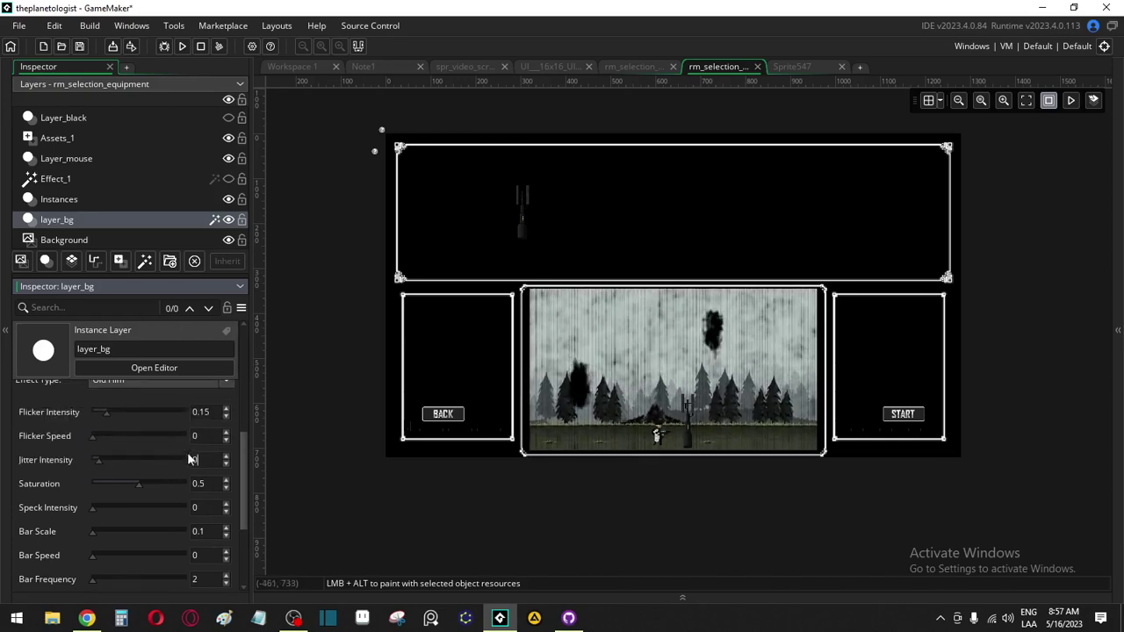
text(0)
key(Return)
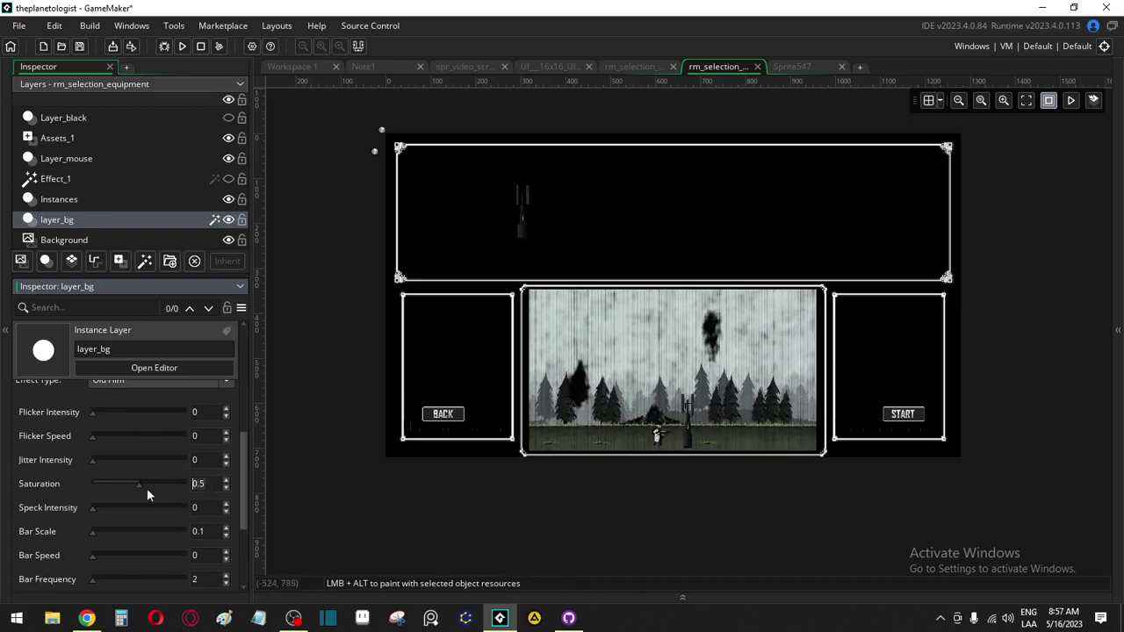
text(0)
click(197, 530)
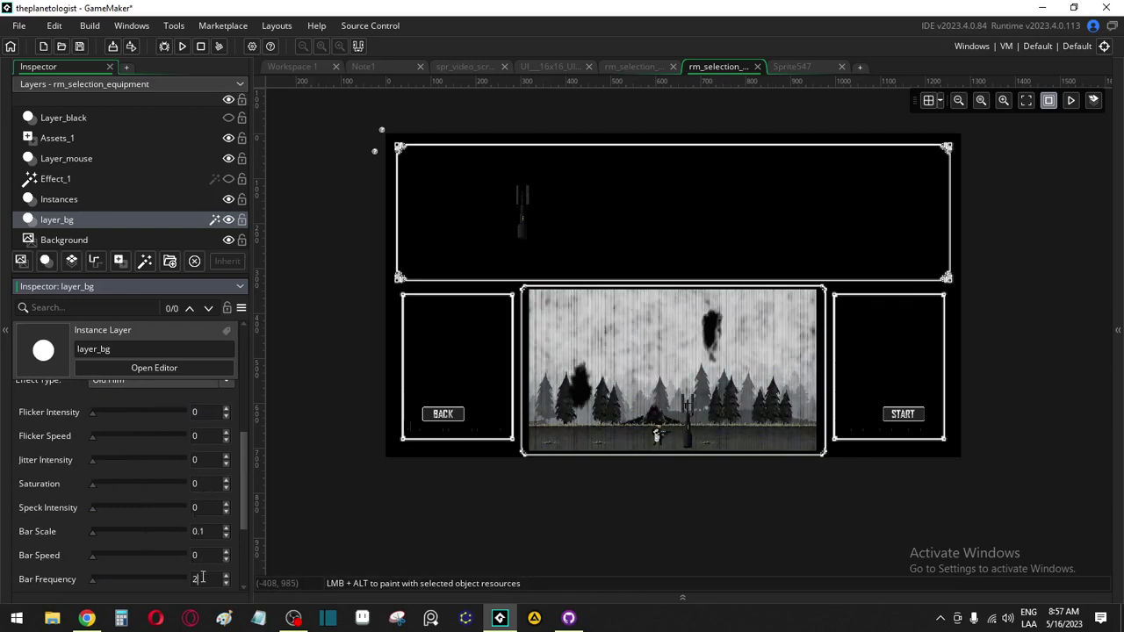
scroll(213, 536, down, 2)
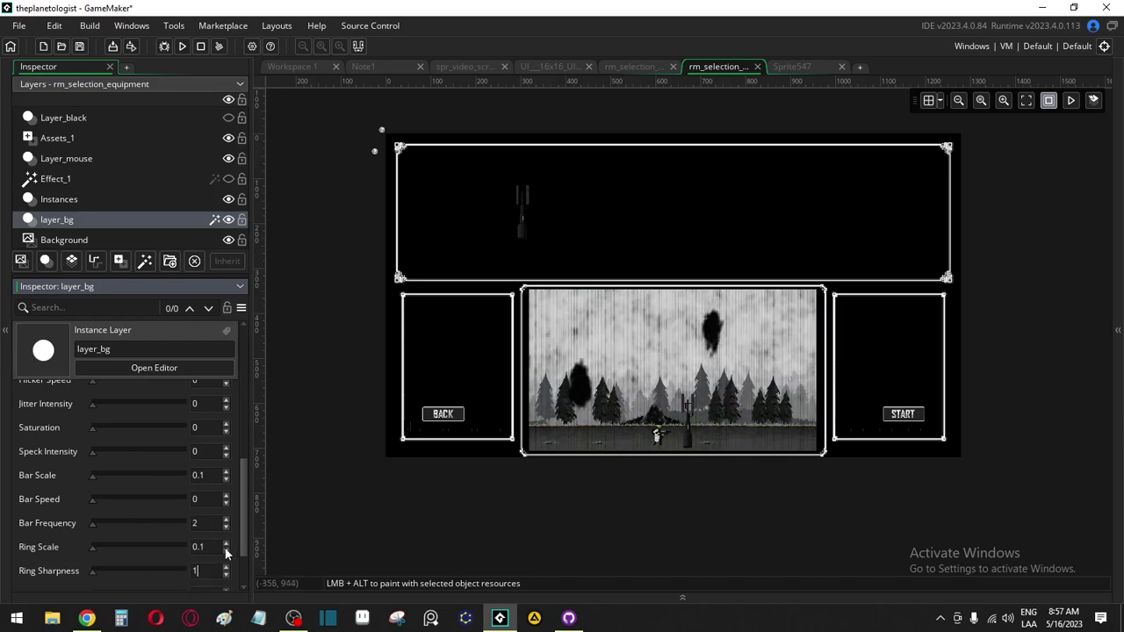
Reset layer_bg's Old Film parameters by switching its effect type to Outline and back to Old Film
scroll(197, 522, up, 7)
click(157, 520)
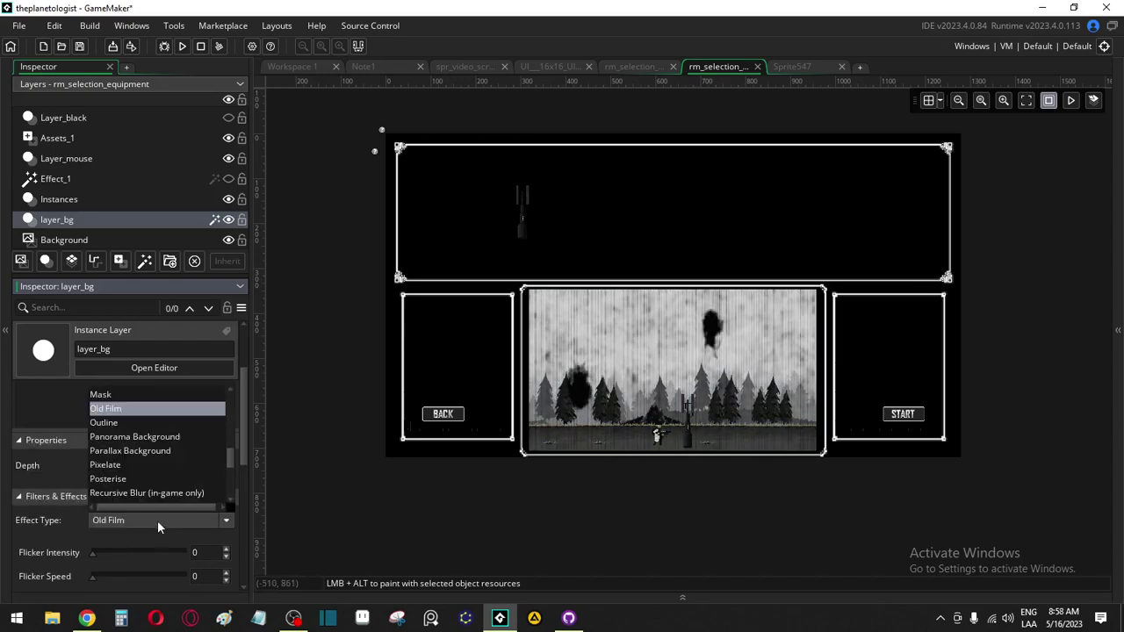
click(131, 423)
click(129, 518)
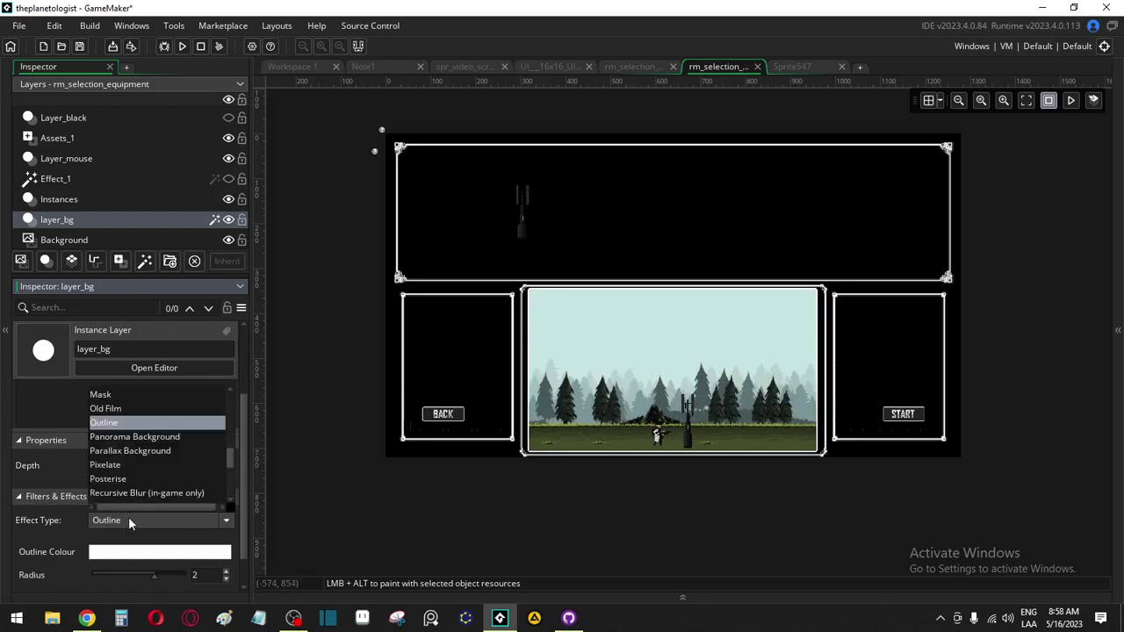
click(119, 408)
Set the Old Film effect's Flicker Intensity to 0 and its Ring Intensity to 0.775 on layer_bg
scroll(167, 550, down, 2)
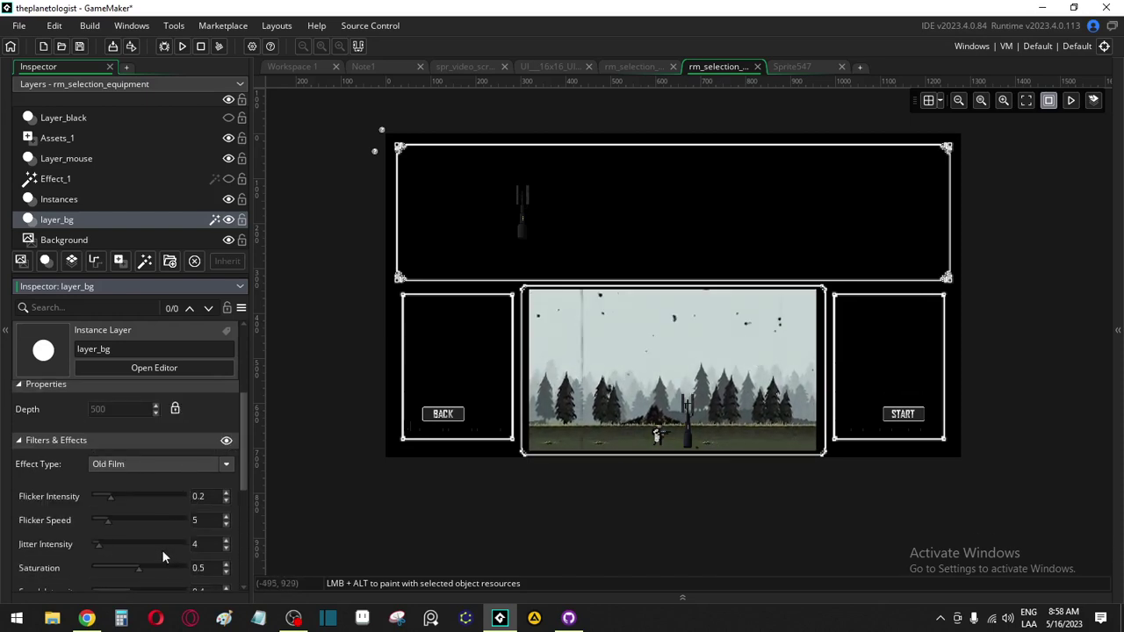
scroll(152, 550, down, 3)
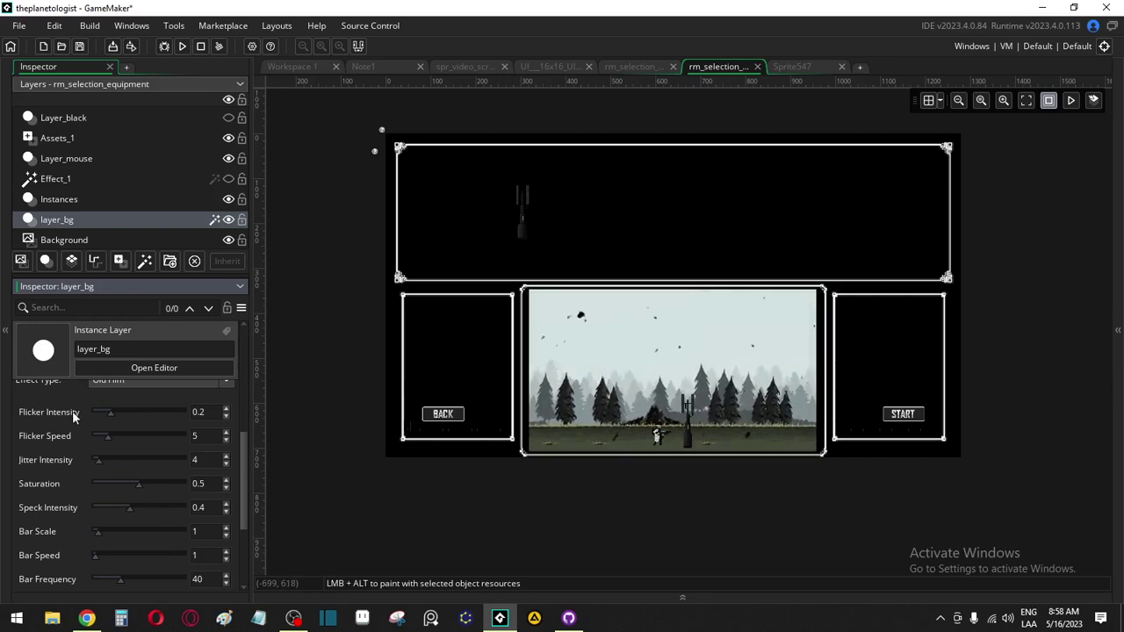
drag(227, 416, 227, 416)
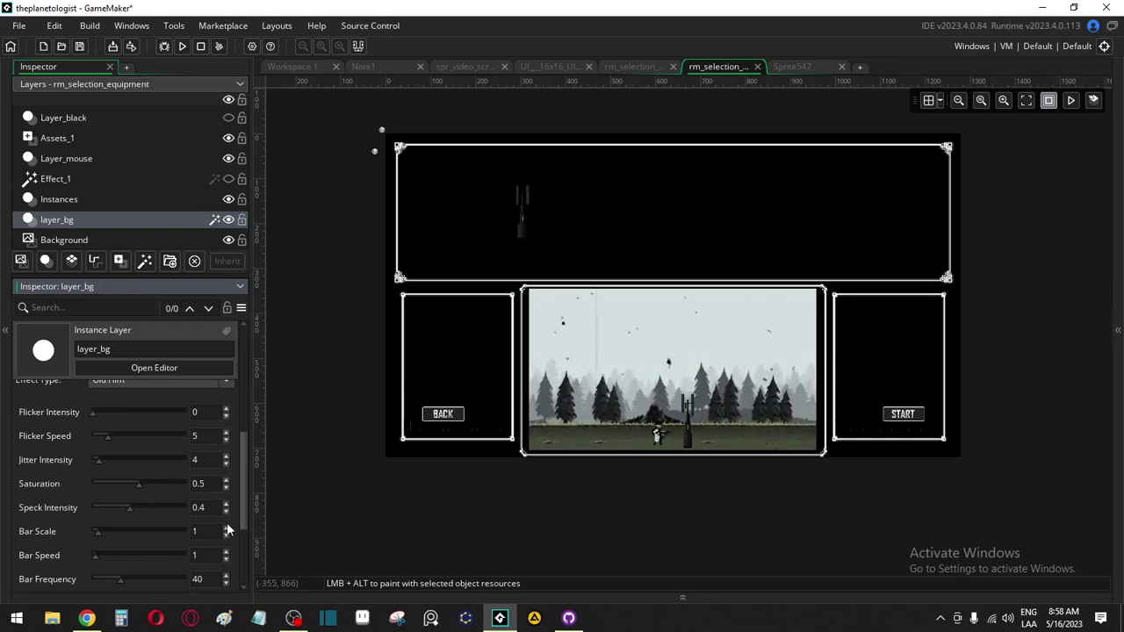
scroll(227, 531, down, 2)
scroll(226, 527, down, 2)
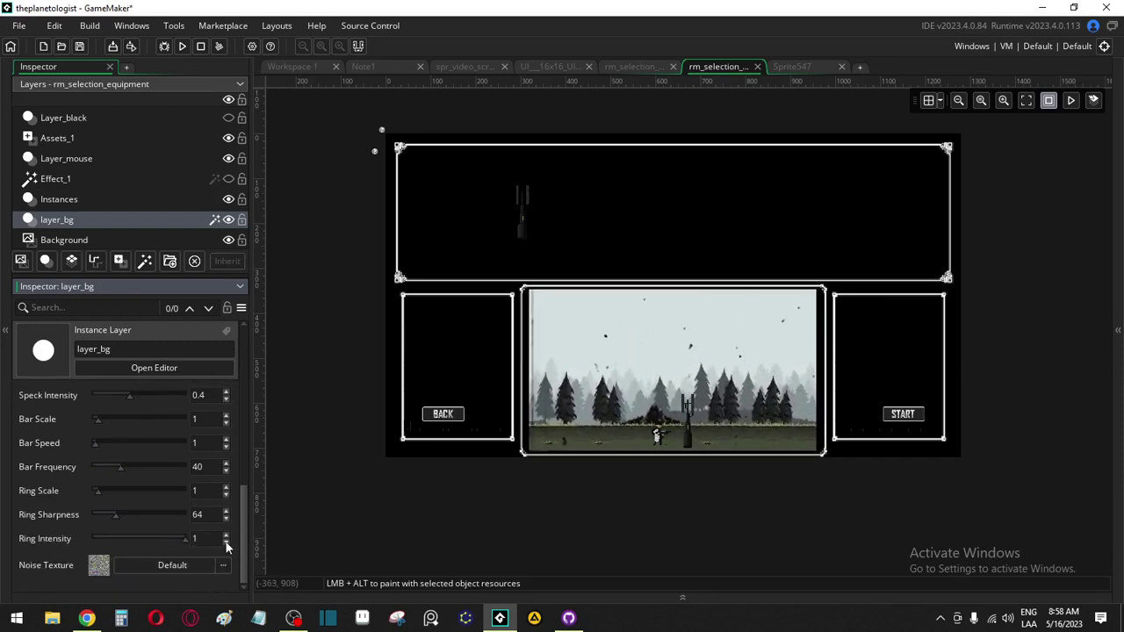
click(225, 544)
click(225, 545)
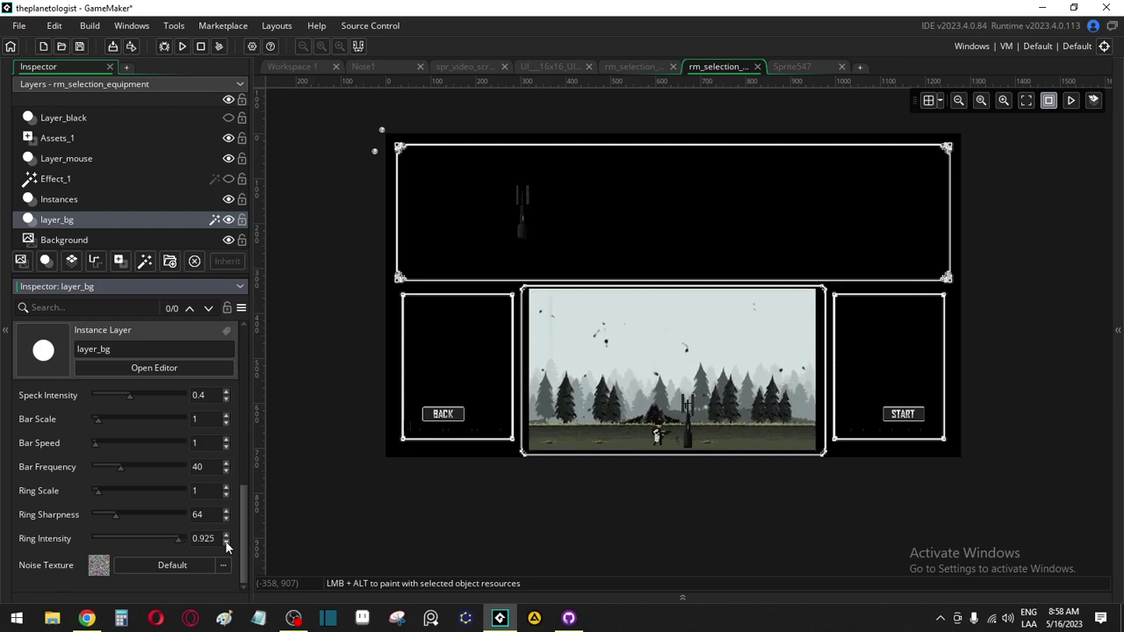
click(226, 545)
click(226, 544)
click(225, 544)
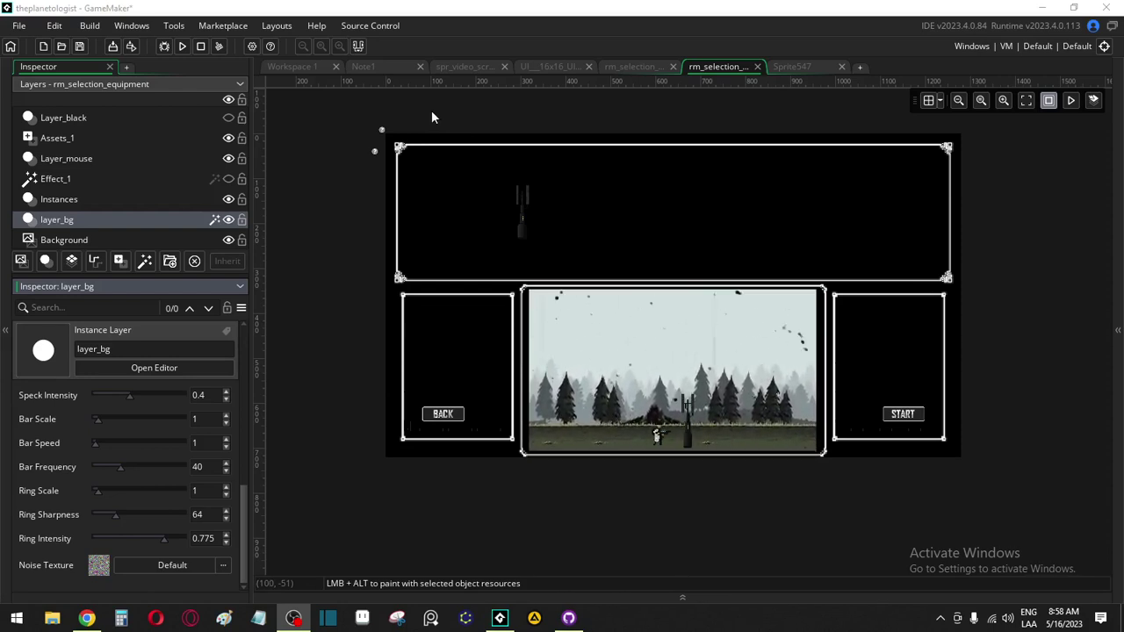
Switch to the 1280 x 720 UI frame sprite and bring the small lower-left panel frame into view
click(453, 66)
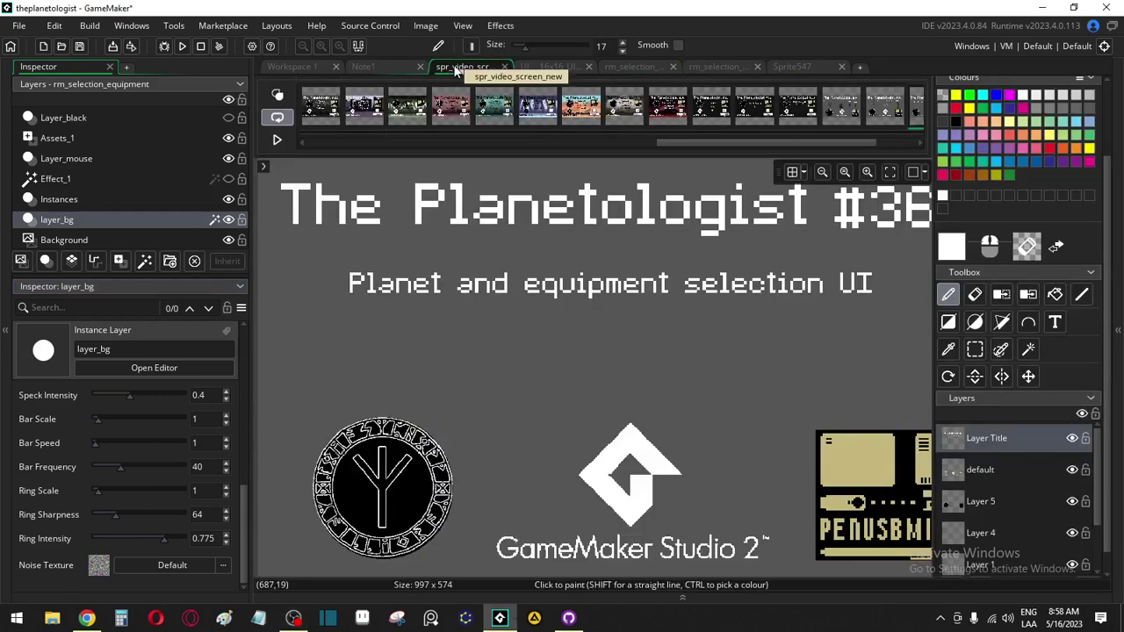
click(553, 67)
scroll(363, 376, down, 5)
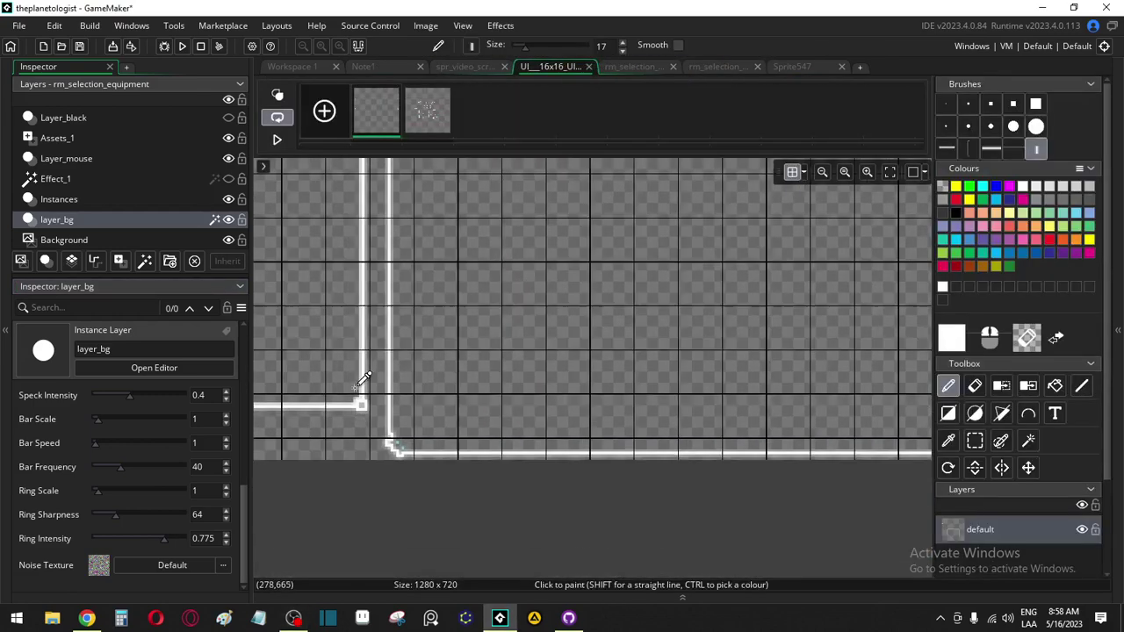
middle_drag(299, 398, 608, 341)
scroll(455, 357, up, 4)
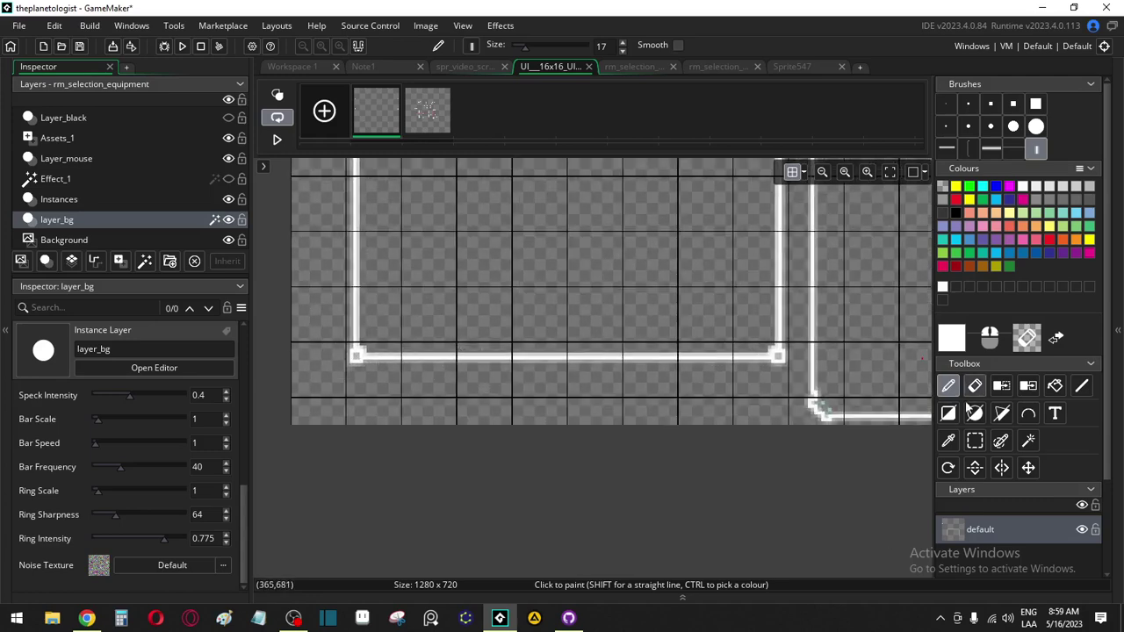
Select the bottom edge of the lower-left panel frame with both corners and move it down closer to the canvas's lower border
click(975, 441)
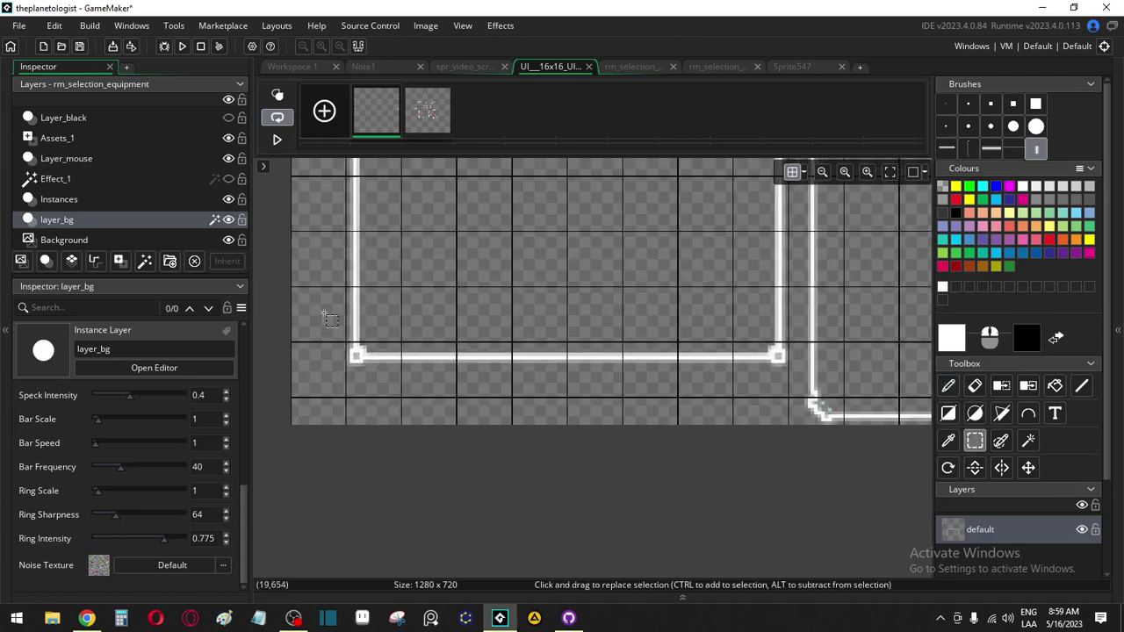
drag(323, 313, 618, 380)
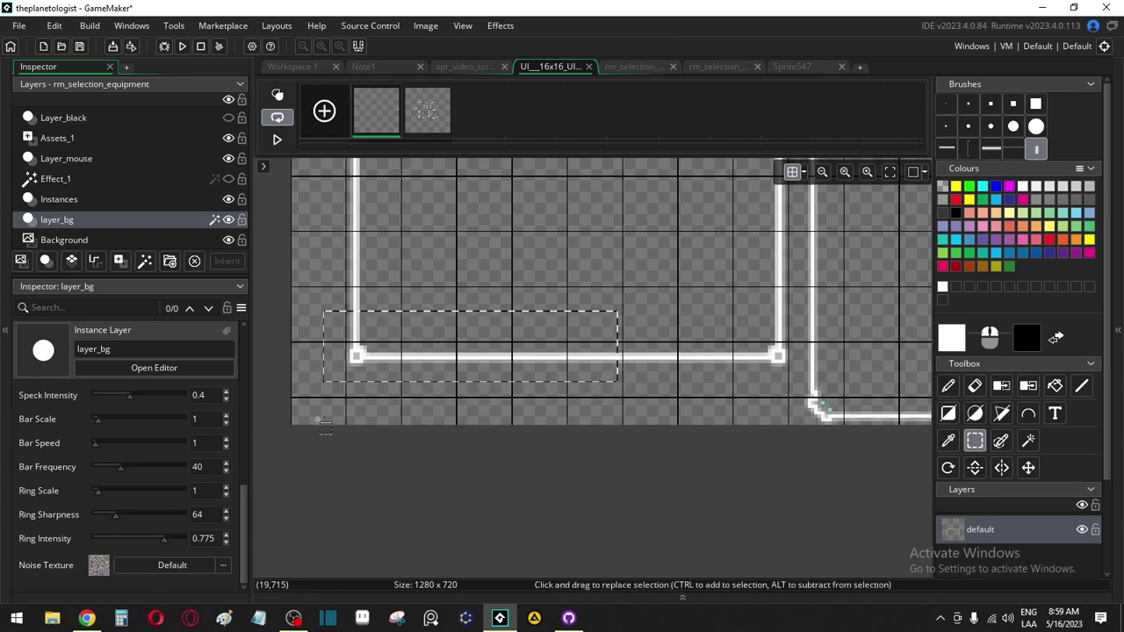
drag(310, 392, 787, 342)
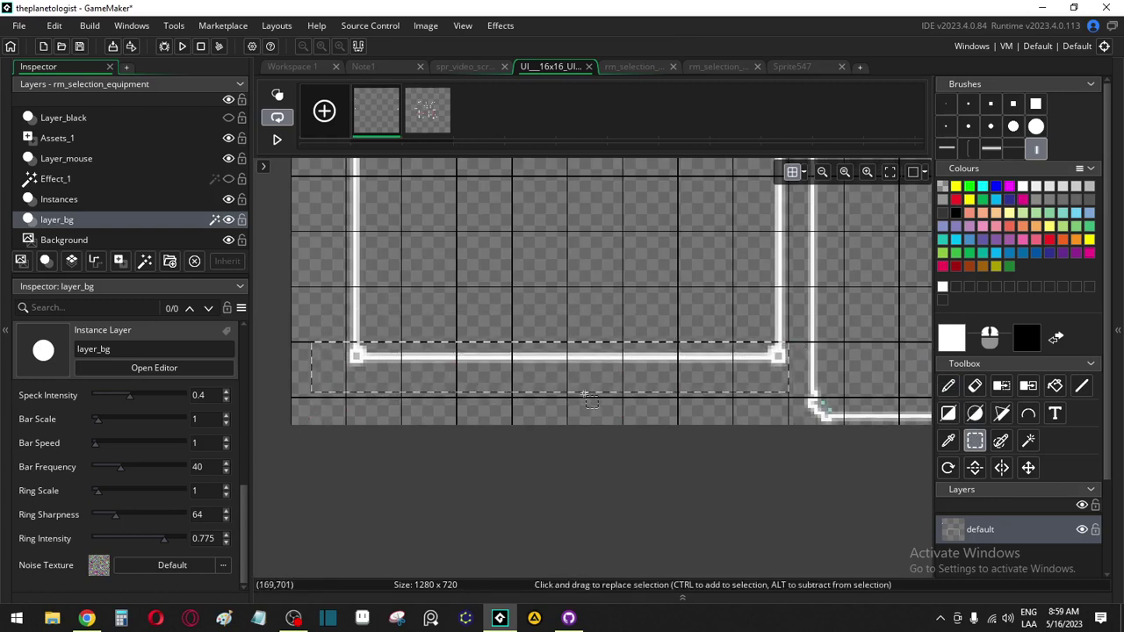
key(Down)
key(Down)
key(Down)
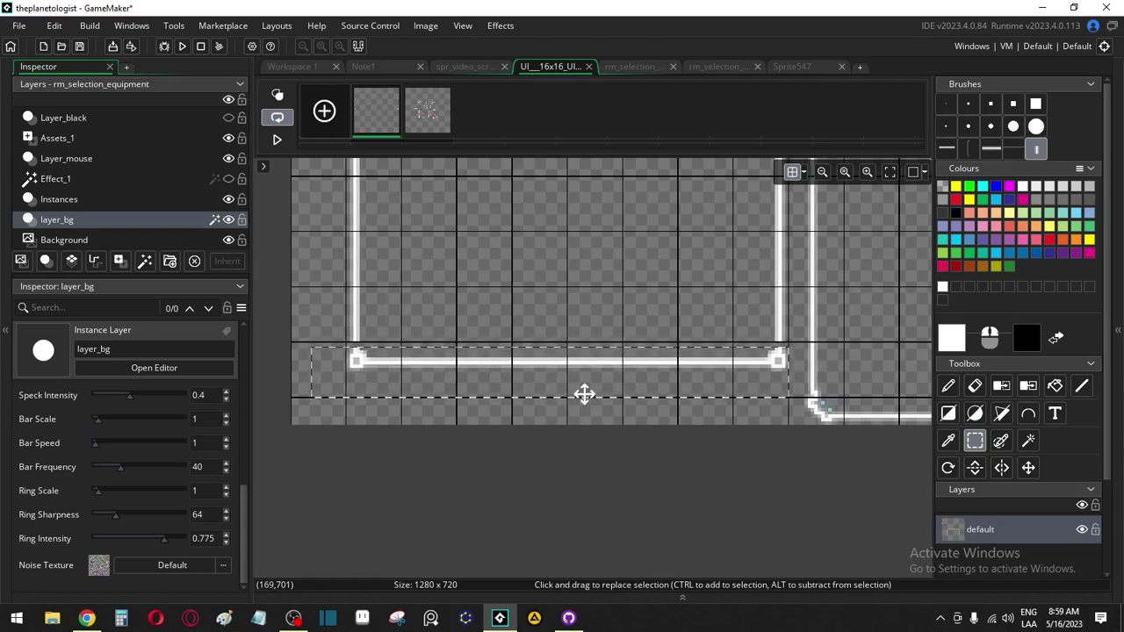
key(Down)
key(Down)
key(Down)
key(Down)
key(Down)
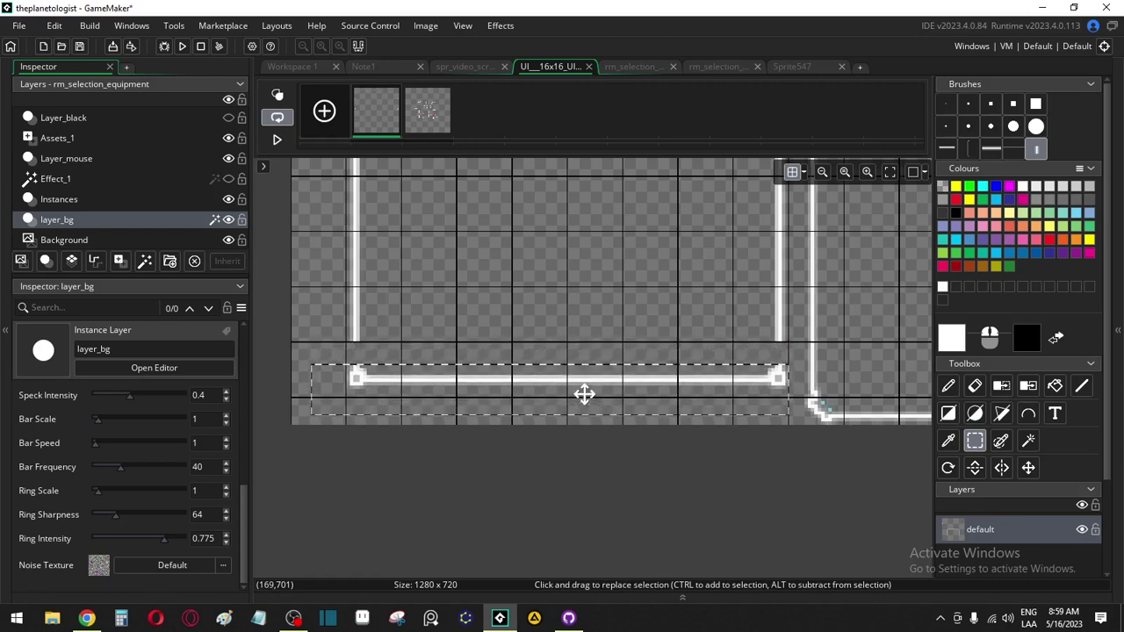
key(Down)
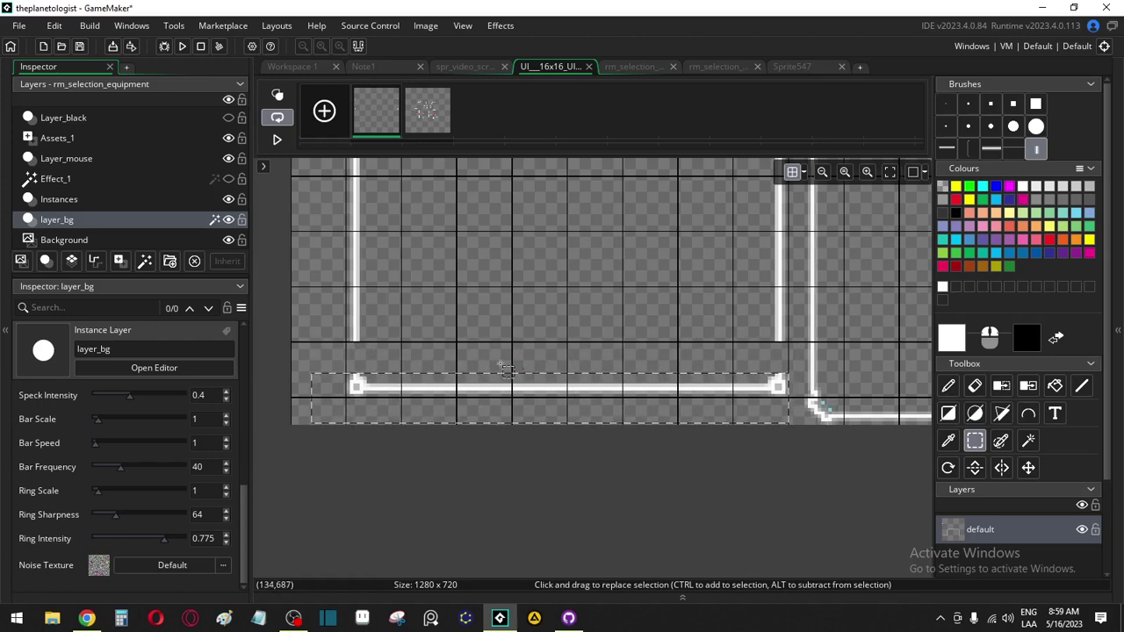
click(328, 376)
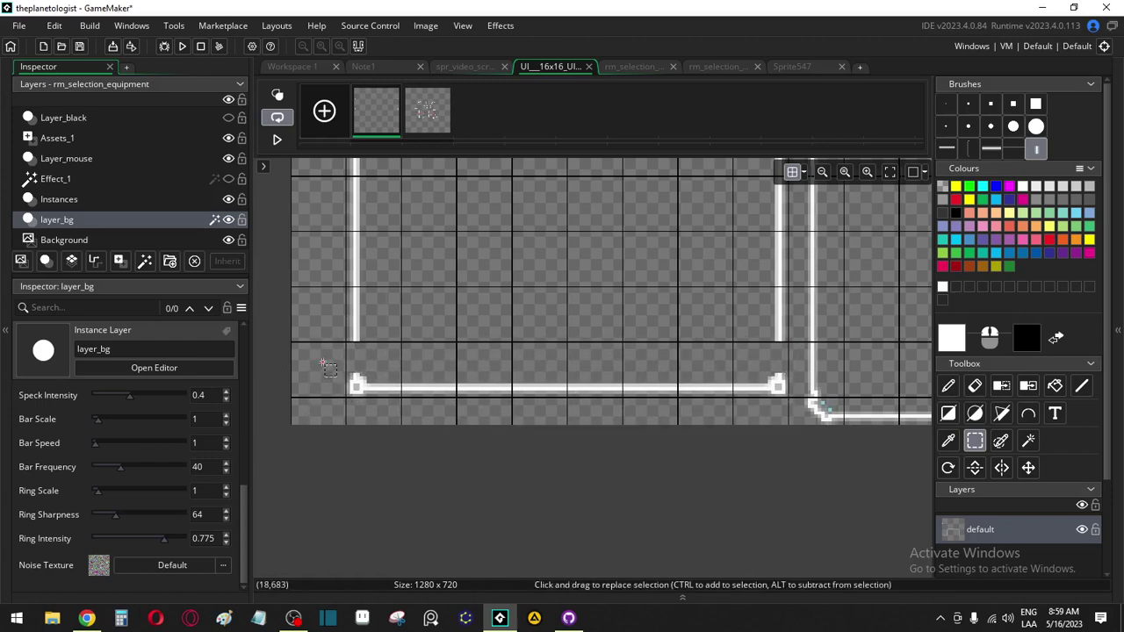
Select the full left side of the lower-left panel frame and move it left closer to the canvas border
scroll(293, 373, up, 5)
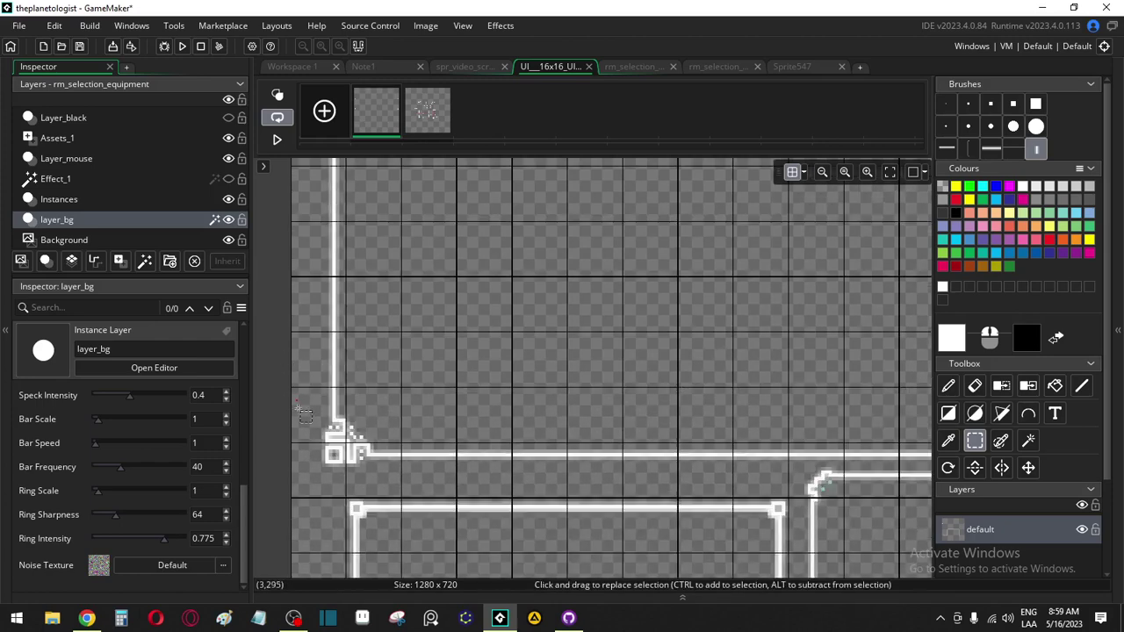
drag(313, 281, 399, 454)
scroll(400, 454, down, 8)
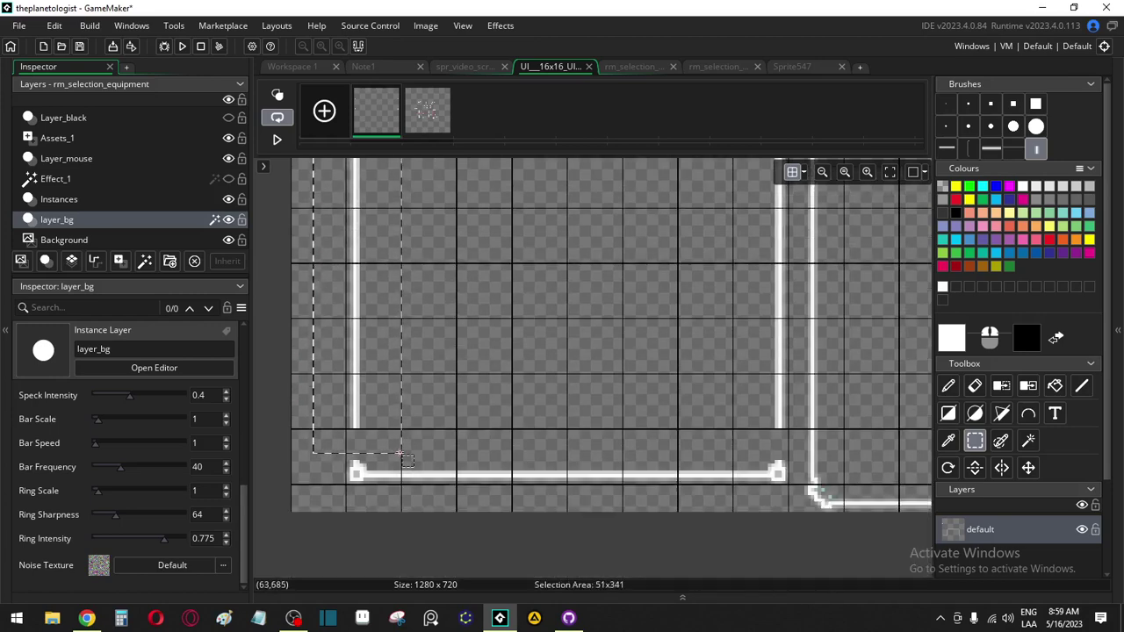
key(Left)
key(Left)
key(Left)
key(Left)
key(Left)
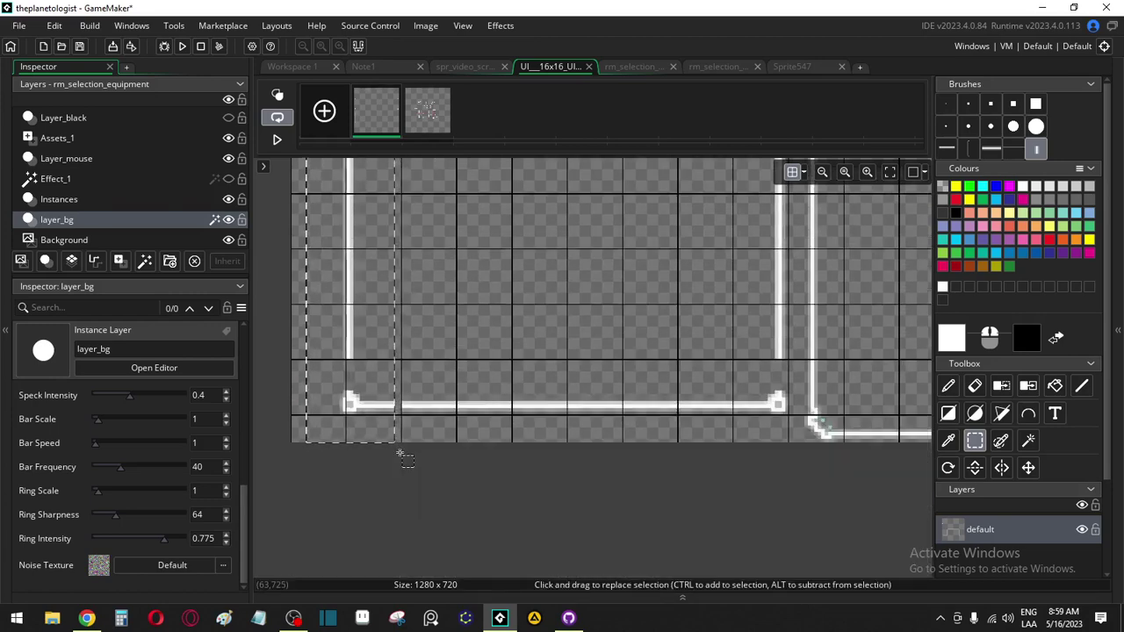
key(Left)
key(Left)
key(Left)
key(Left)
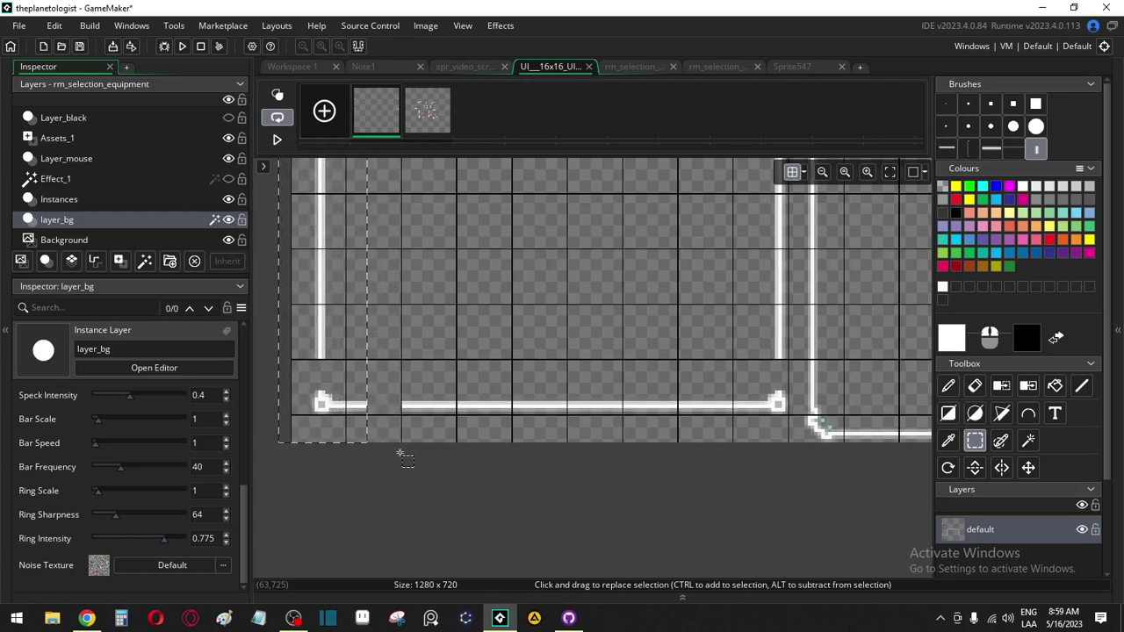
key(Left)
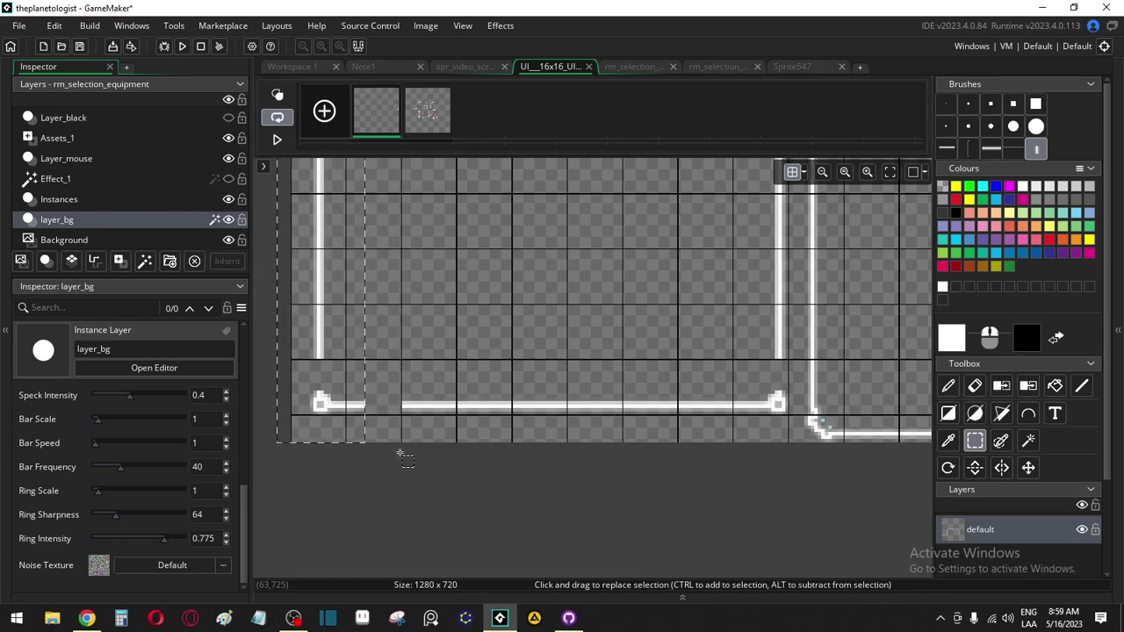
key(Left)
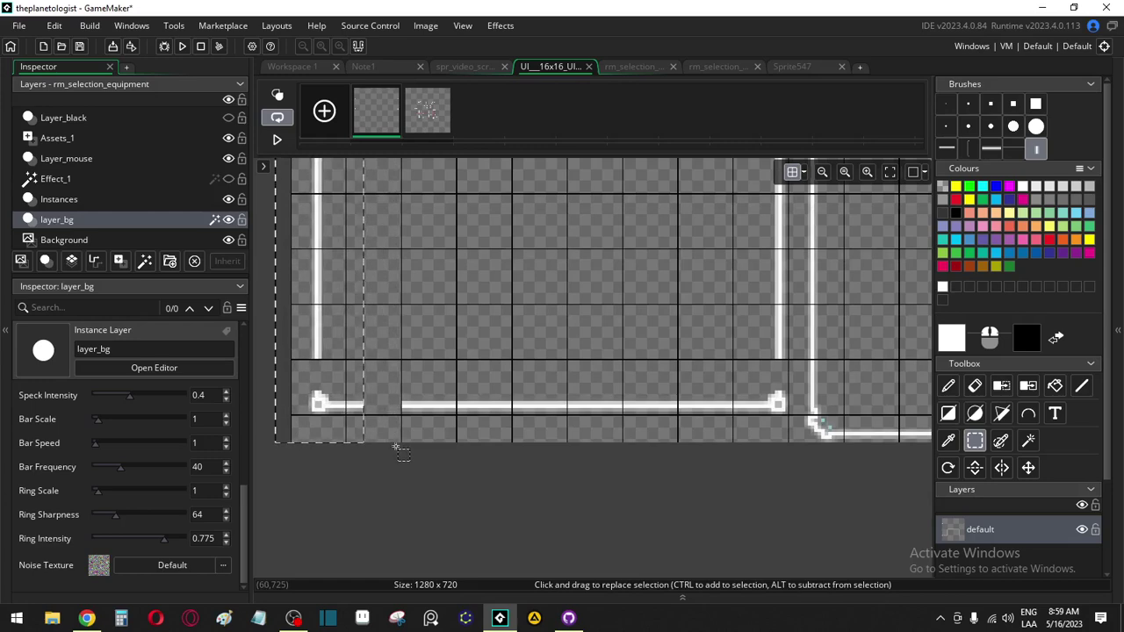
Select the top edge of the lower-left panel frame with both corners and move it up towards the upper panel's bottom line
scroll(397, 424, down, 5)
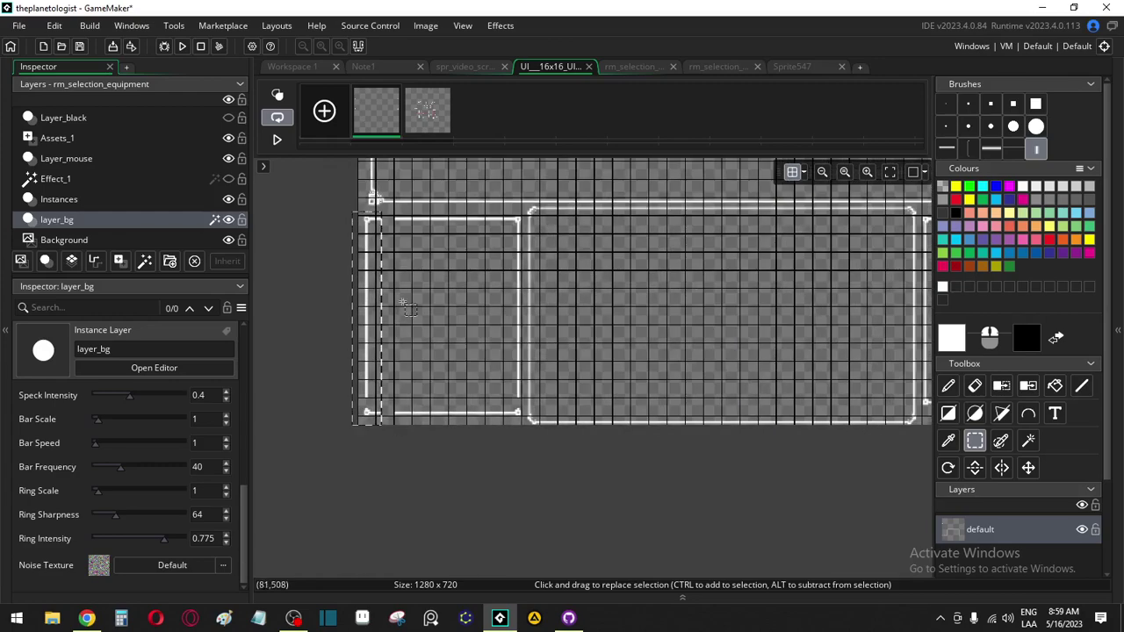
scroll(399, 281, up, 4)
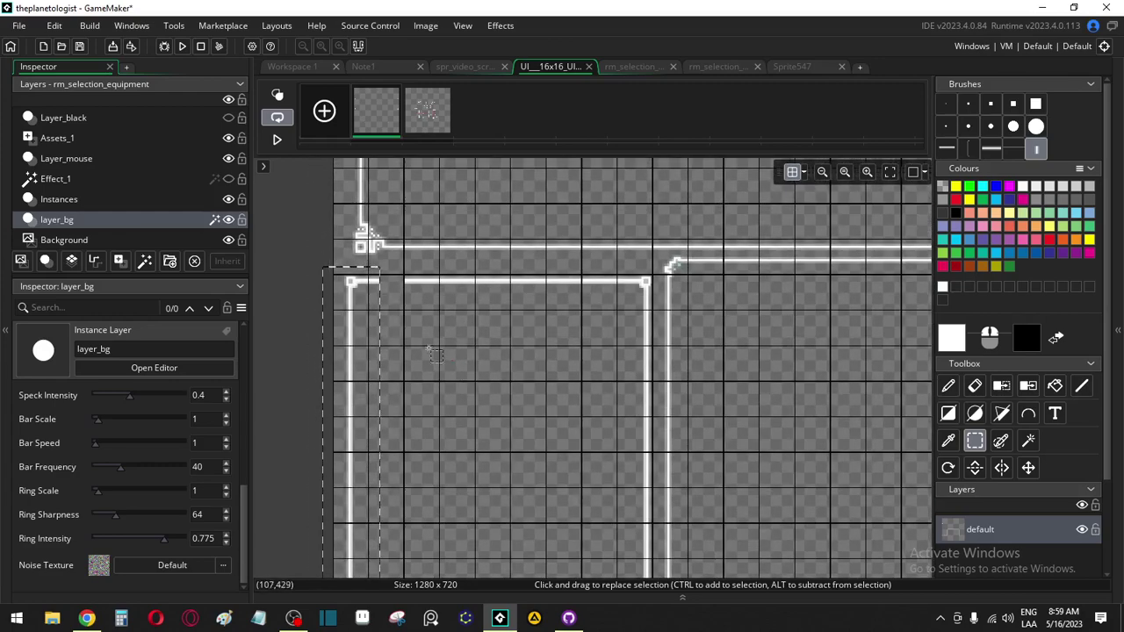
drag(458, 315, 657, 308)
key(Up)
key(Up)
key(Up)
key(Up)
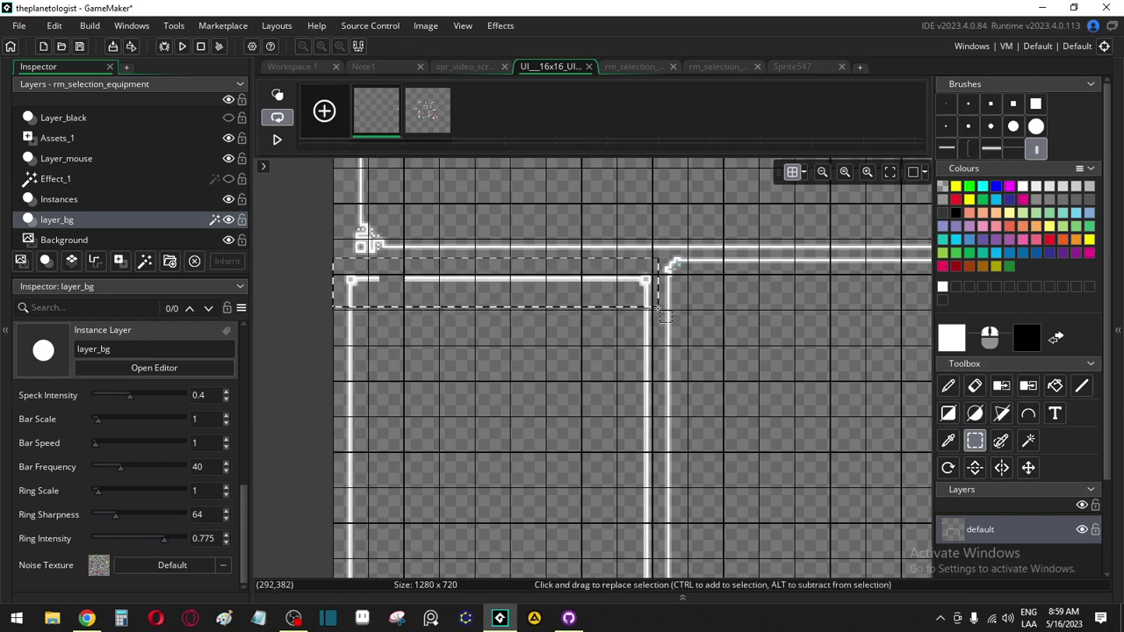
key(Up)
key(Up)
key(Up)
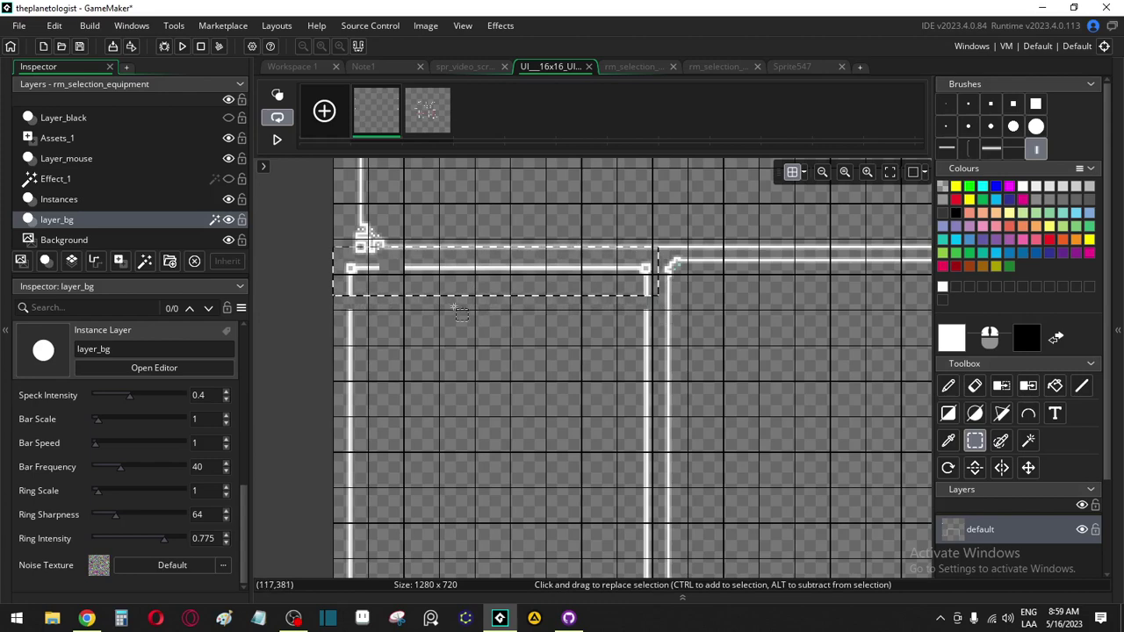
scroll(365, 318, up, 2)
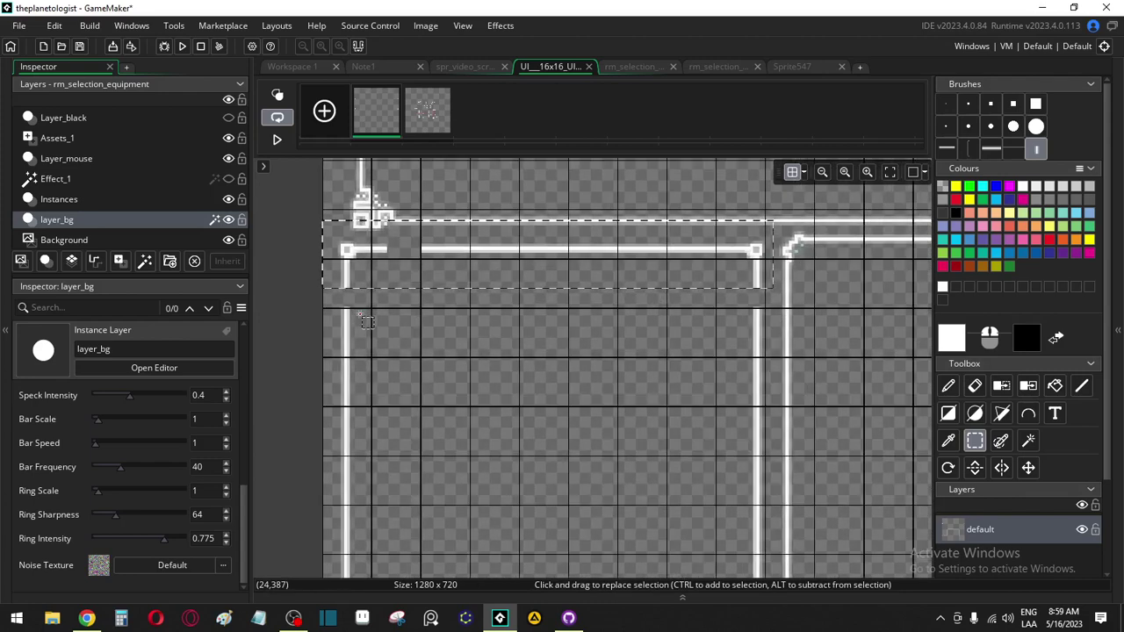
Copy a short piece of the lower-left panel frame's left line as a brush and fill the gap above its bottom-left corner
scroll(378, 365, down, 5)
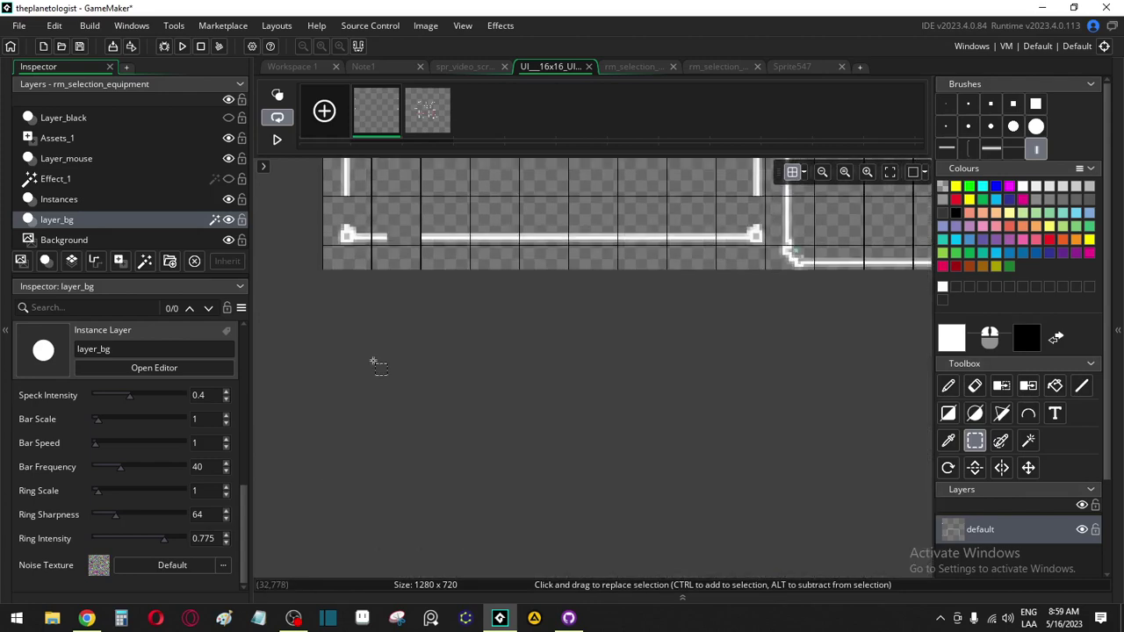
scroll(377, 365, up, 1)
scroll(378, 364, up, 4)
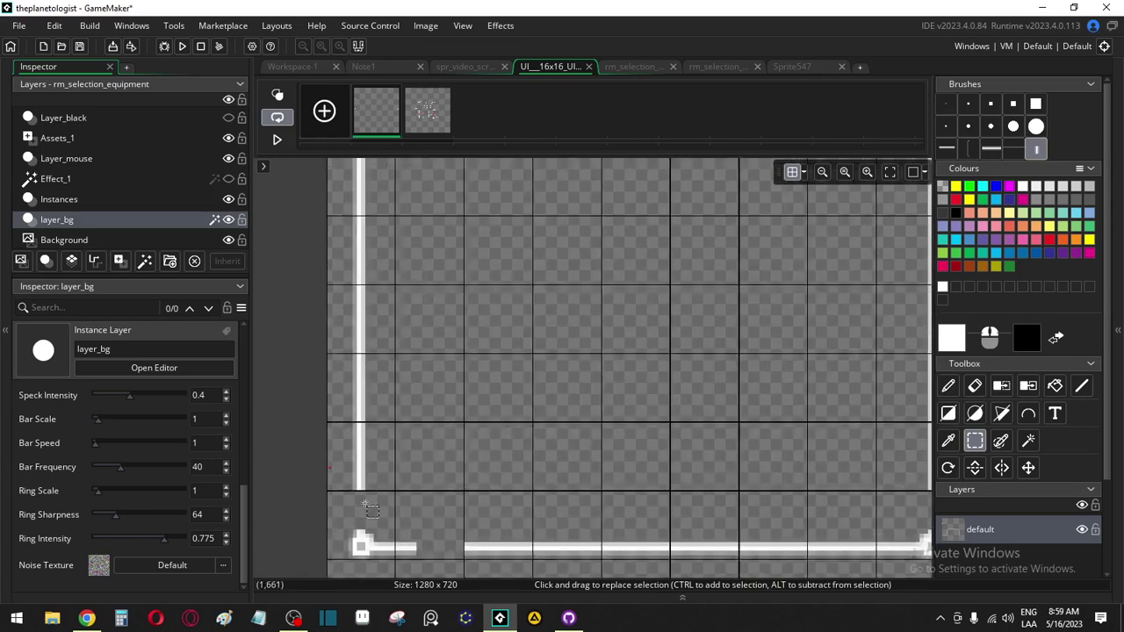
drag(363, 376, 460, 305)
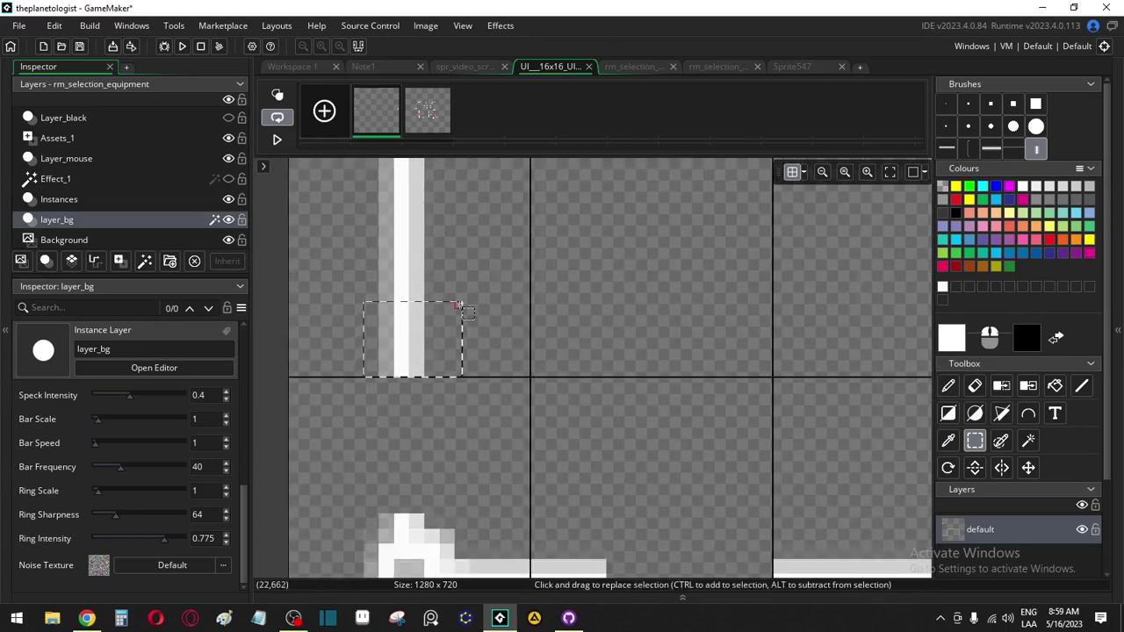
key(ctrl+c)
key(ctrl+v)
mouse_move(413, 439)
mouse_down()
mouse_move(410, 478)
mouse_move(420, 396)
mouse_up()
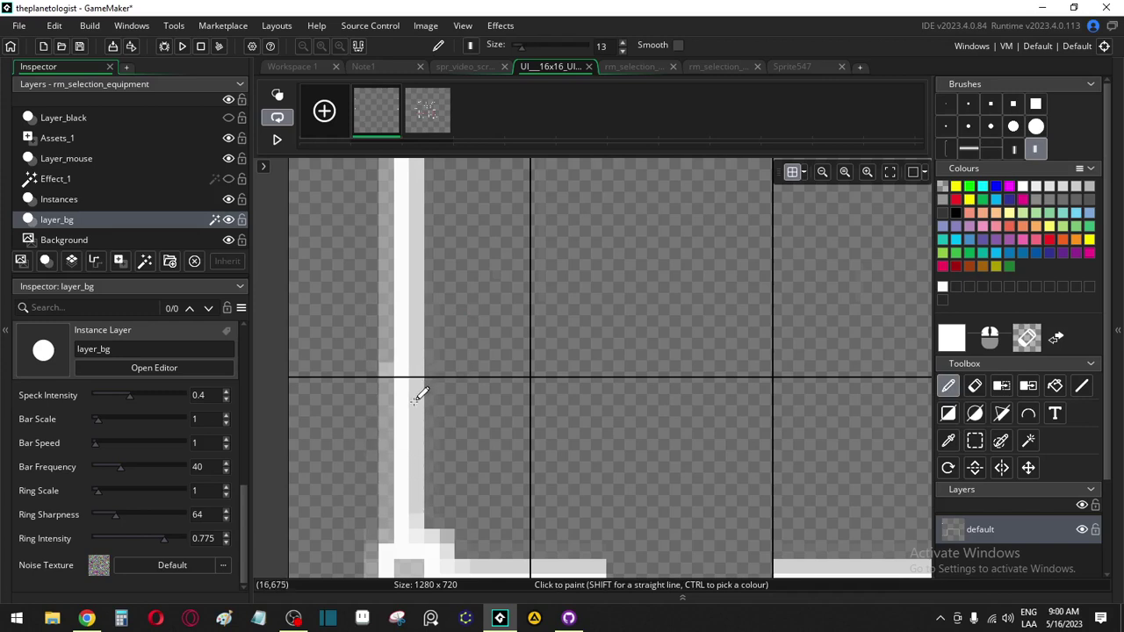
Copy a piece of the panel frame's bottom line as a brush and paint it across the gap in the bottom edge
scroll(745, 519, down, 5)
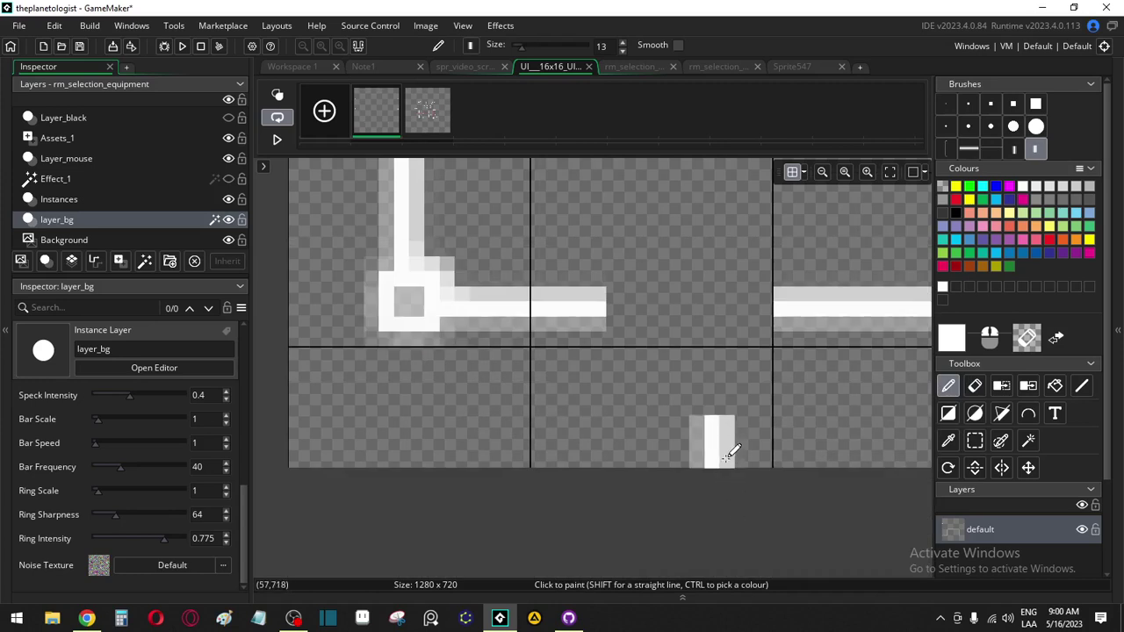
scroll(694, 452, down, 5)
click(974, 440)
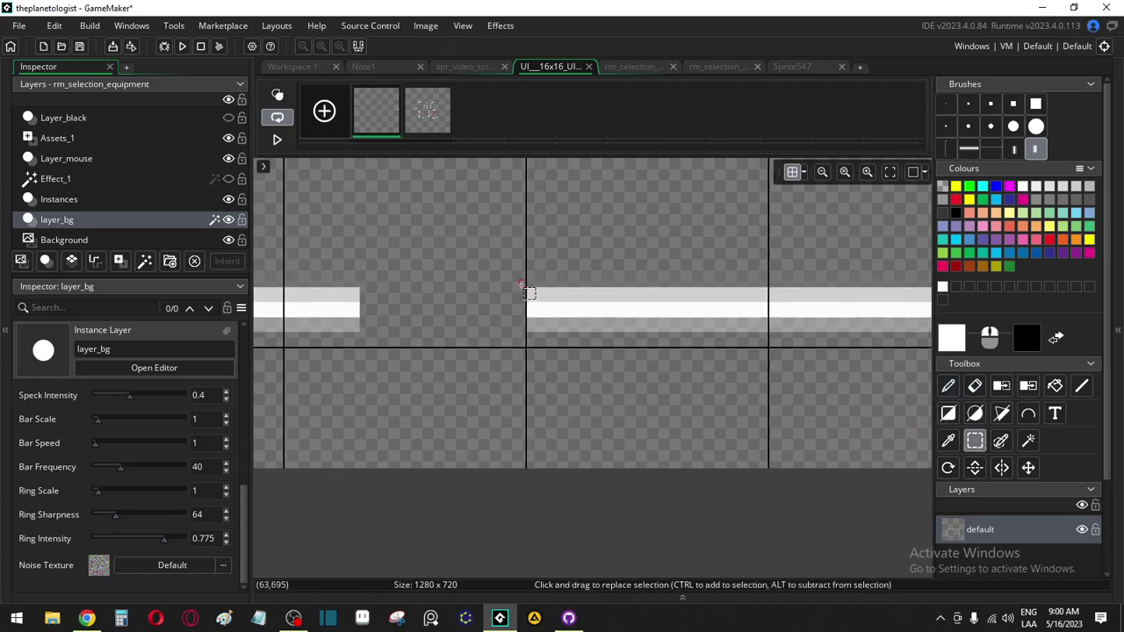
drag(527, 286, 765, 347)
key(ctrl+c)
key(ctrl+v)
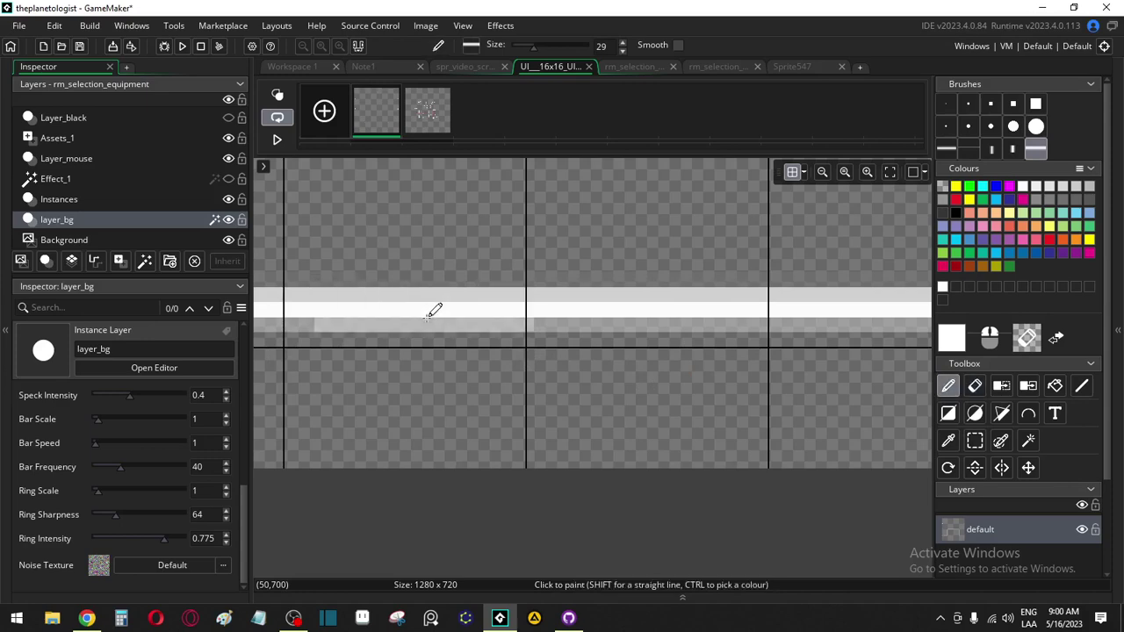
Fill both gaps in the panel frame's right side, above the bottom-right corner and below the top-right corner, with a copied line piece
shift+scroll(434, 308, right, 3)
scroll(472, 369, down, 3)
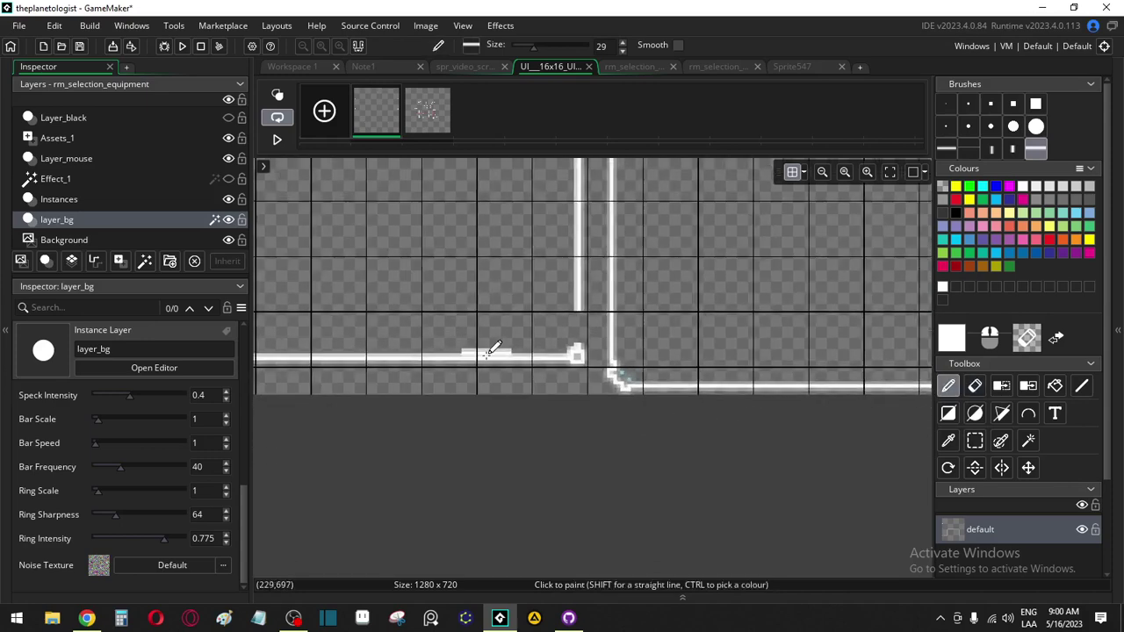
scroll(484, 422, up, 5)
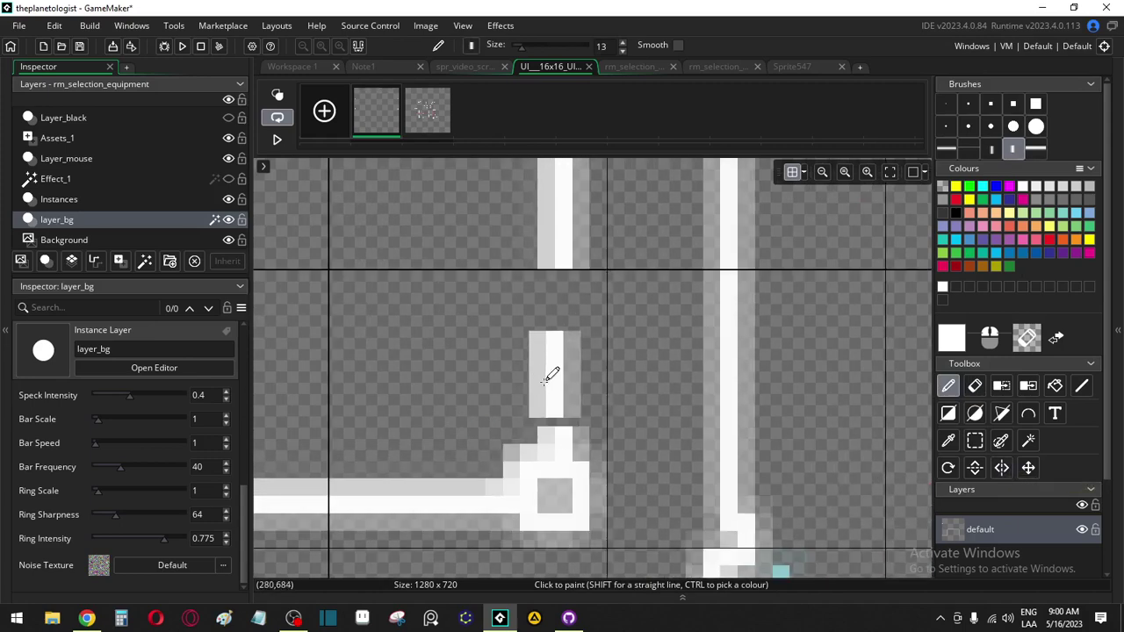
mouse_move(555, 380)
mouse_down()
mouse_move(555, 276)
mouse_move(555, 296)
mouse_up()
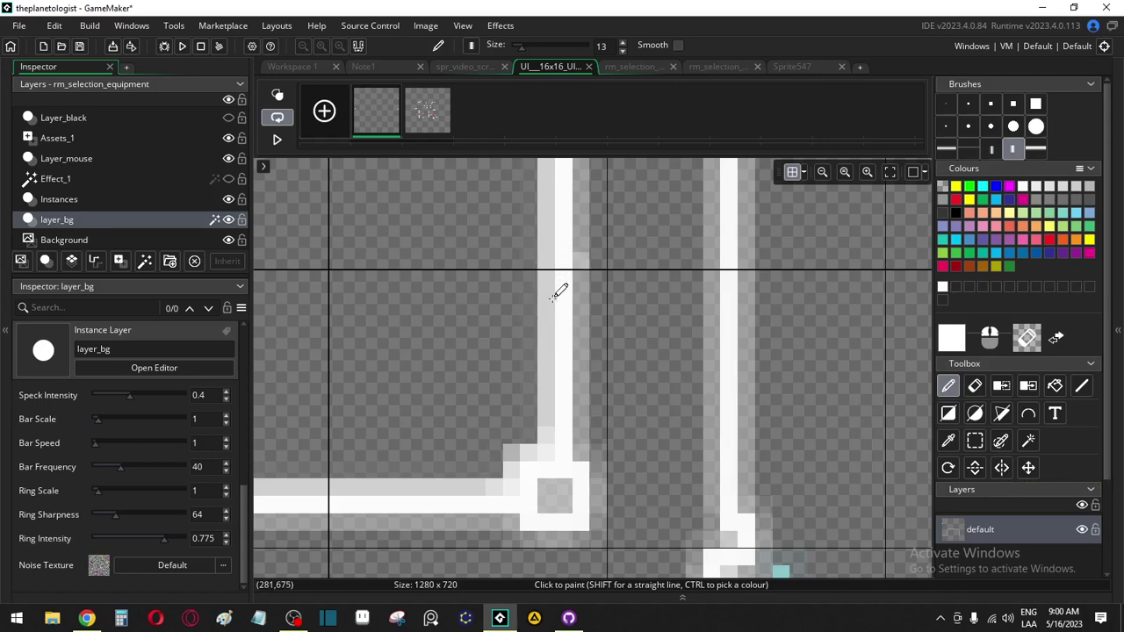
scroll(562, 281, down, 6)
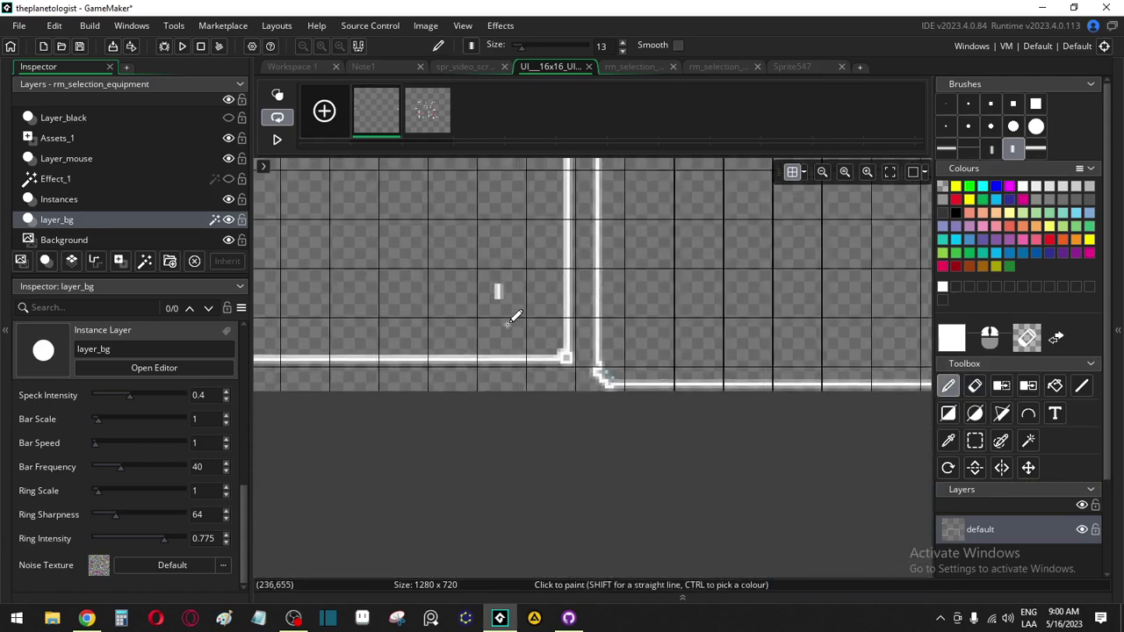
scroll(616, 218, up, 5)
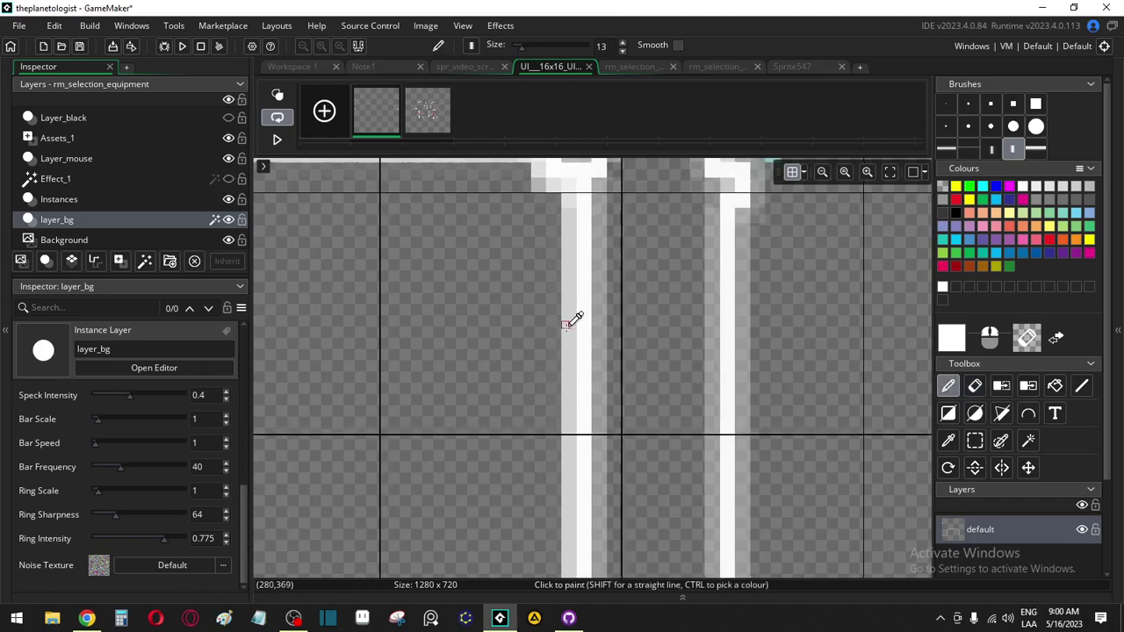
scroll(492, 324, down, 6)
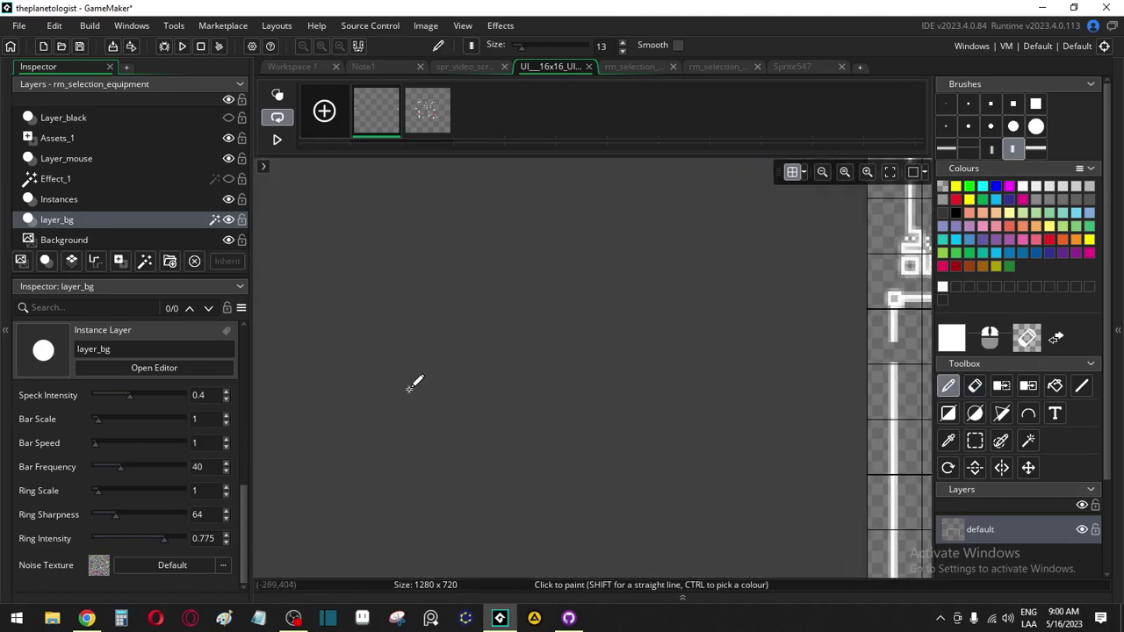
Fill the gaps in the panel frame's left side below the top-left corner and in its top edge with matching line pieces
scroll(615, 334, up, 6)
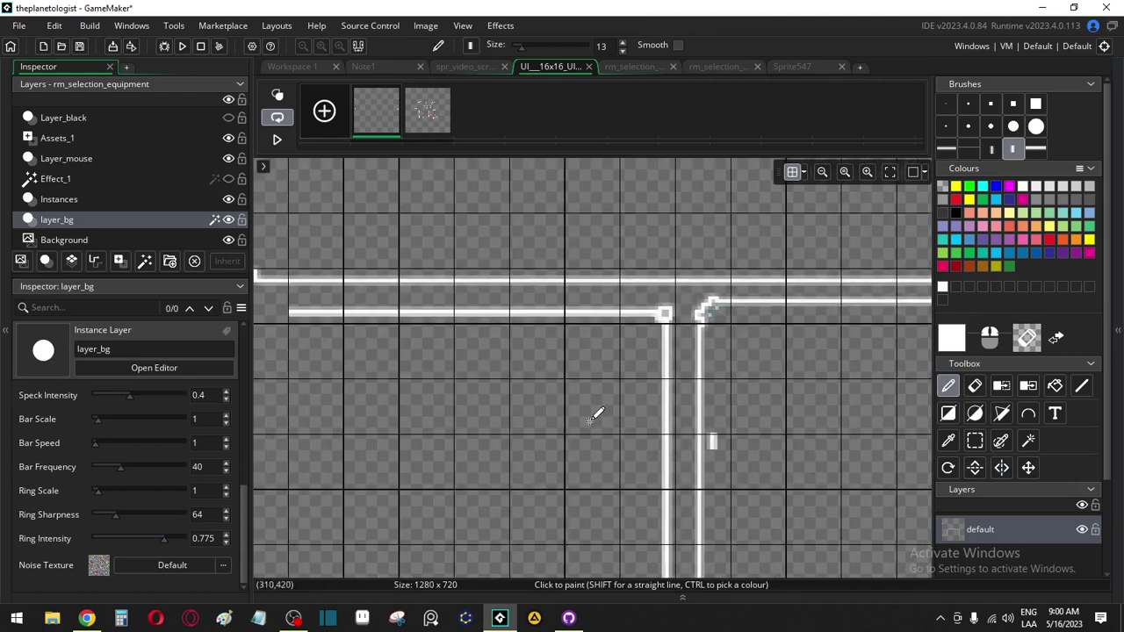
scroll(650, 351, up, 5)
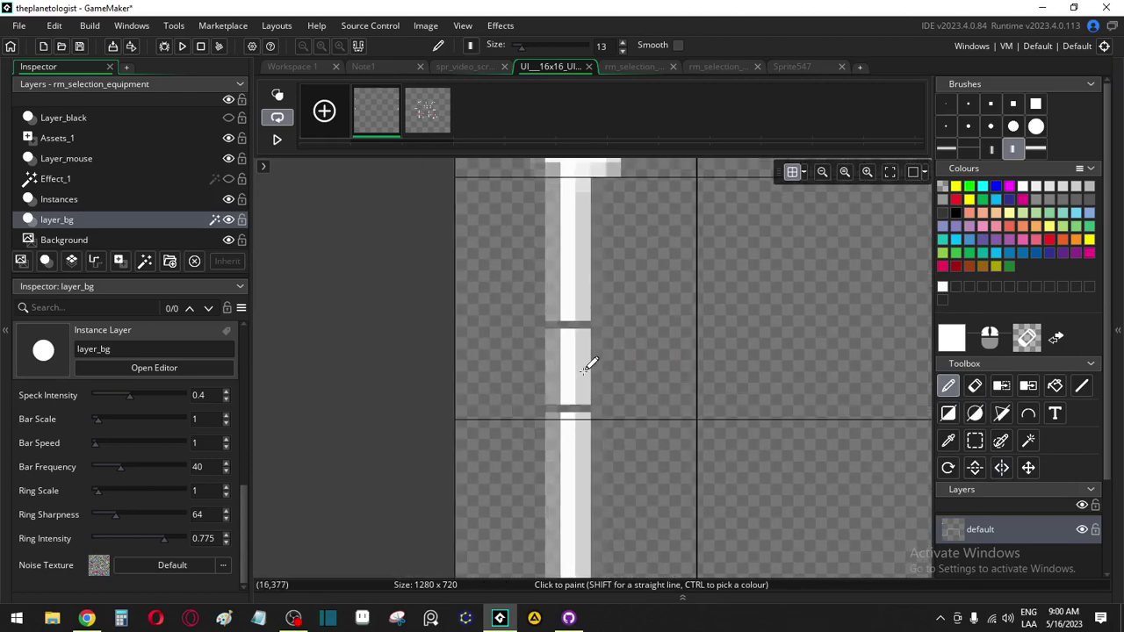
drag(577, 378, 579, 297)
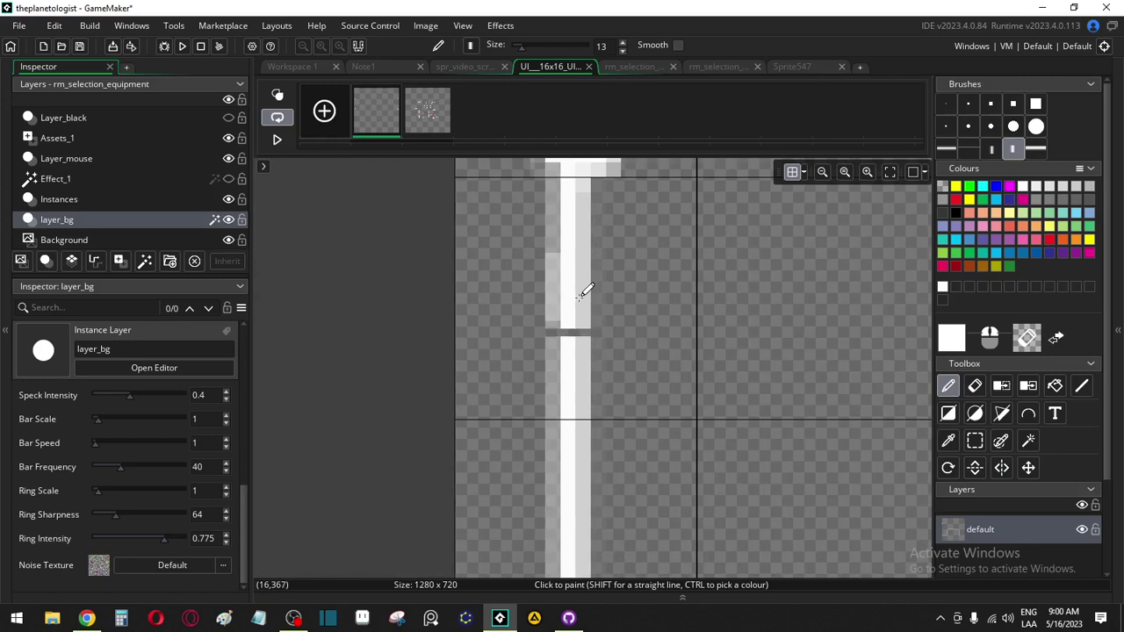
scroll(452, 515, up, 5)
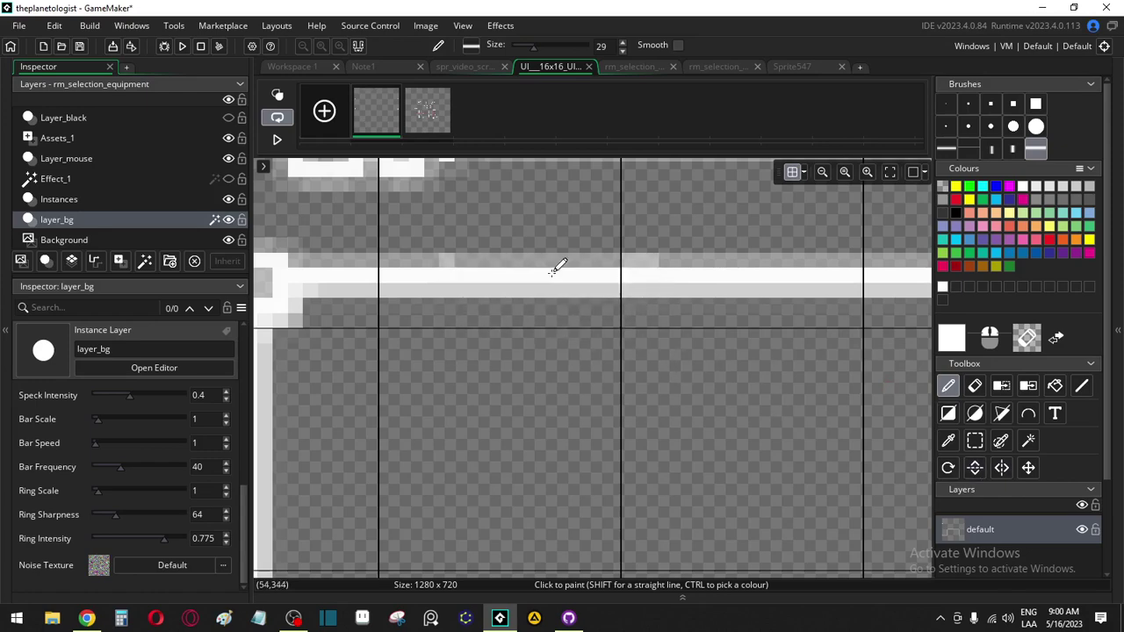
scroll(644, 535, down, 5)
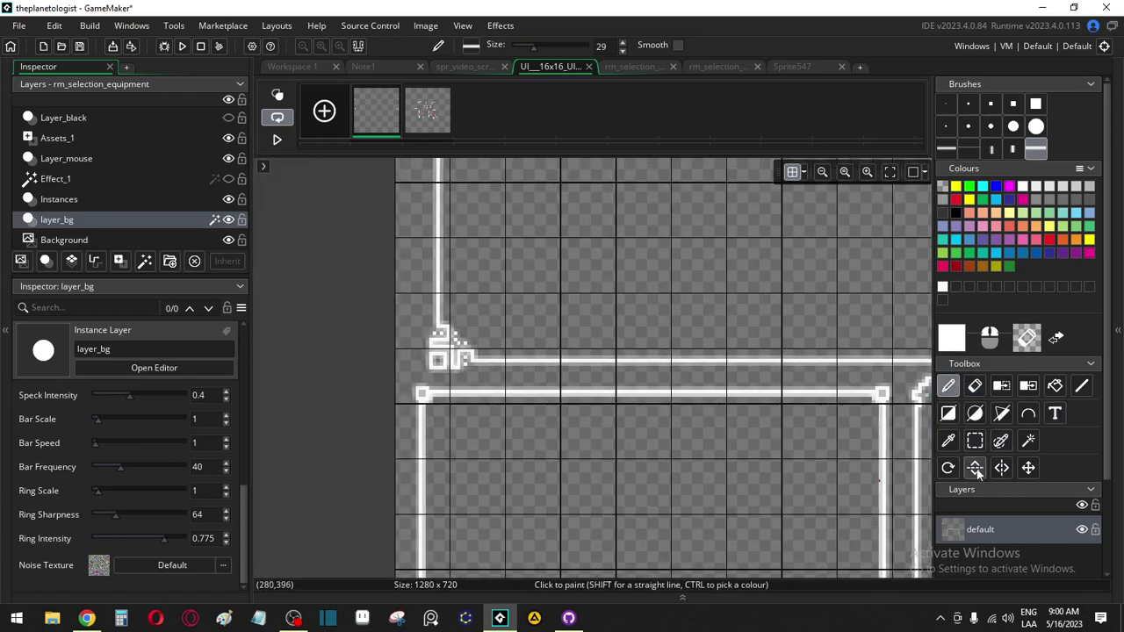
Select the whole repaired lower-left panel frame and turn it into a custom brush
click(975, 441)
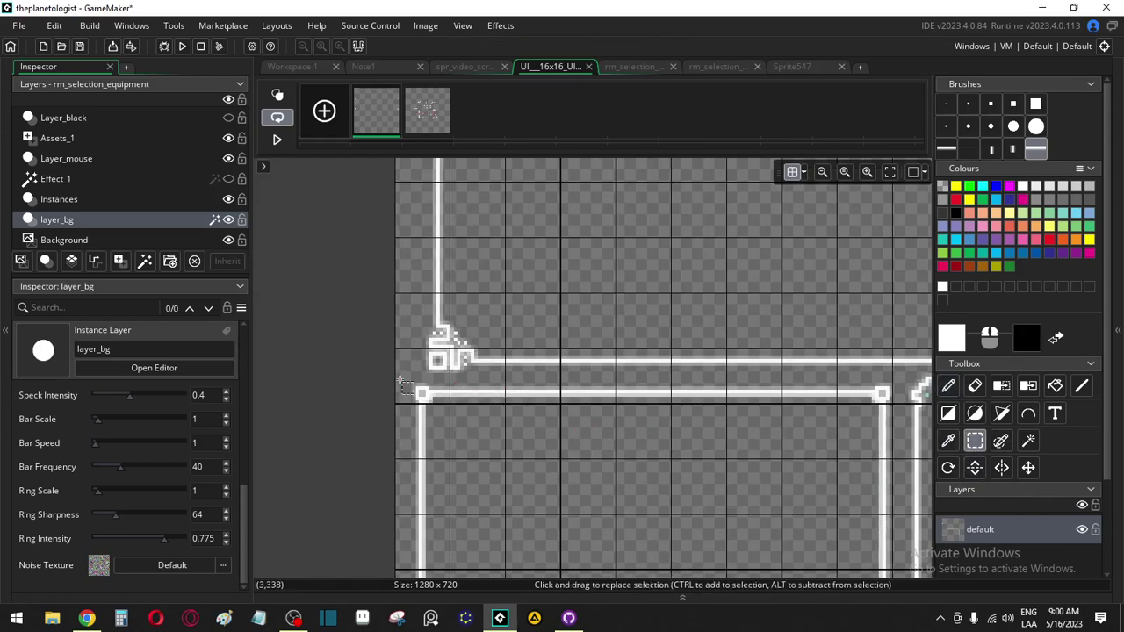
mouse_move(404, 385)
mouse_down()
mouse_move(626, 524)
mouse_move(885, 546)
mouse_move(891, 557)
mouse_up()
key(ctrl+b)
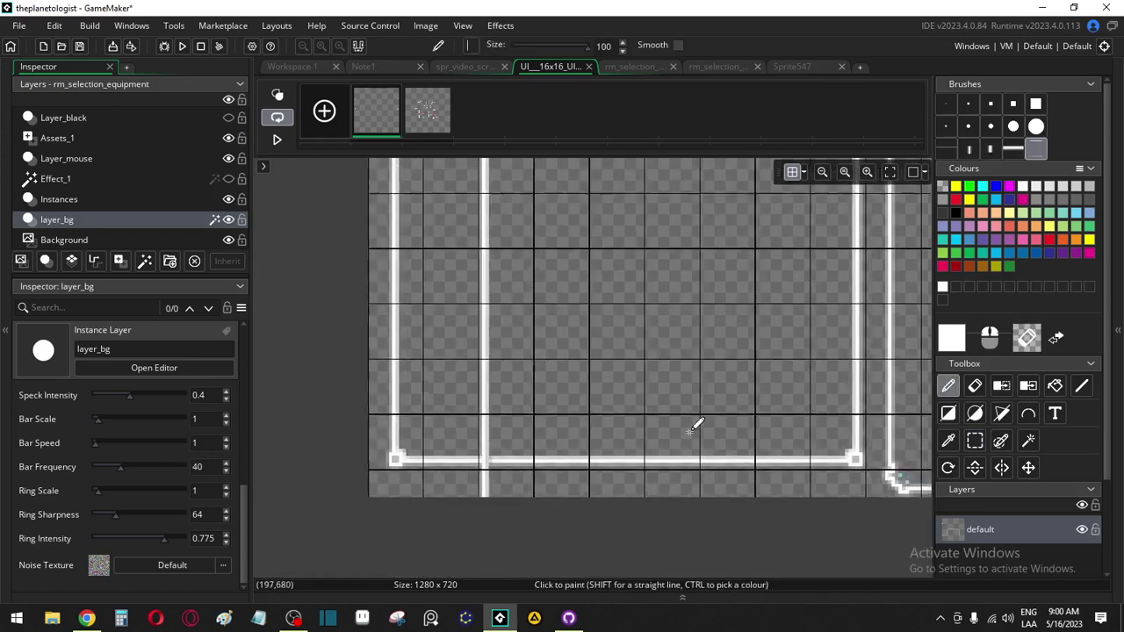
Remove the old lower-right panel frame and stamp the enlarged frame in its place beside the centre frame
middle_drag(693, 426, 284, 427)
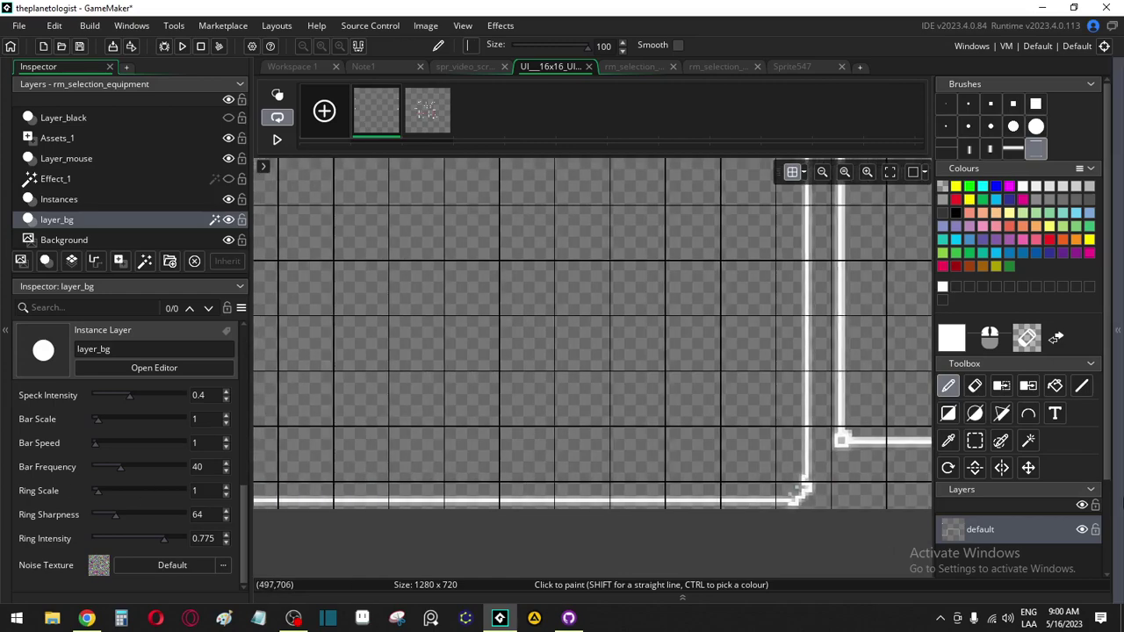
middle_drag(761, 486, 323, 511)
scroll(728, 492, down, 1)
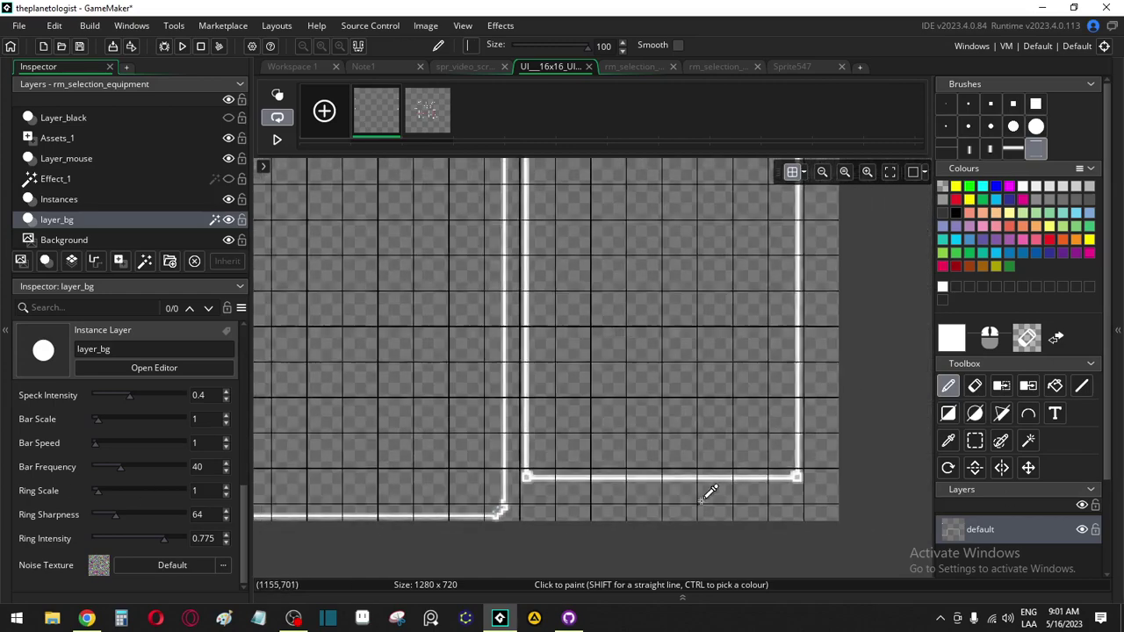
scroll(746, 470, up, 3)
ctrl+scroll(667, 456, down, 1)
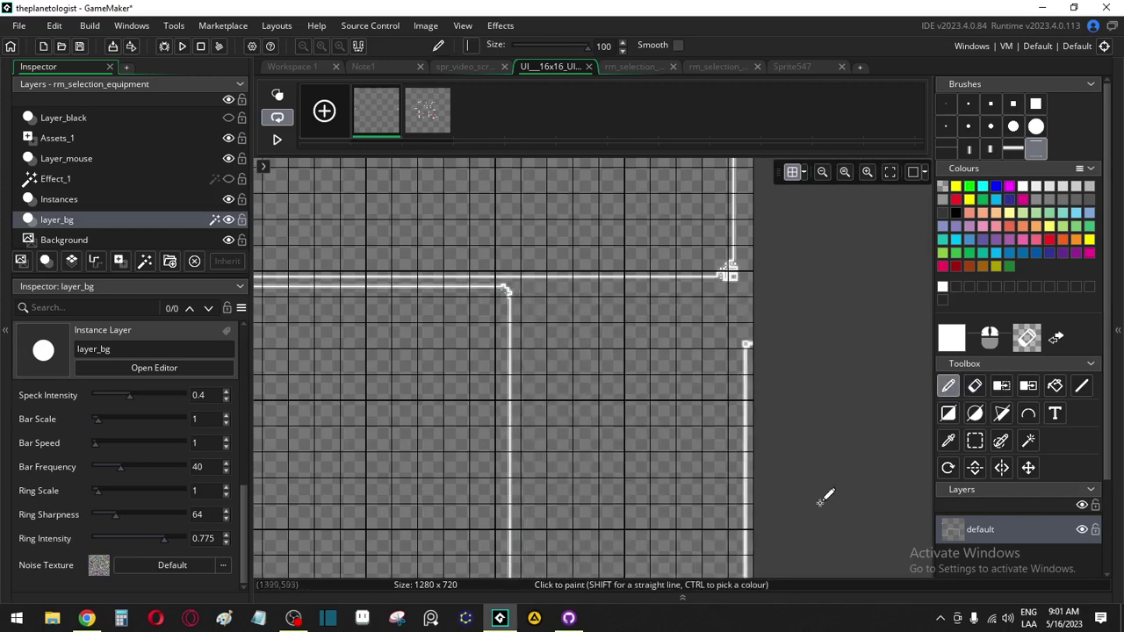
middle_drag(640, 484, 750, 372)
scroll(745, 375, up, 2)
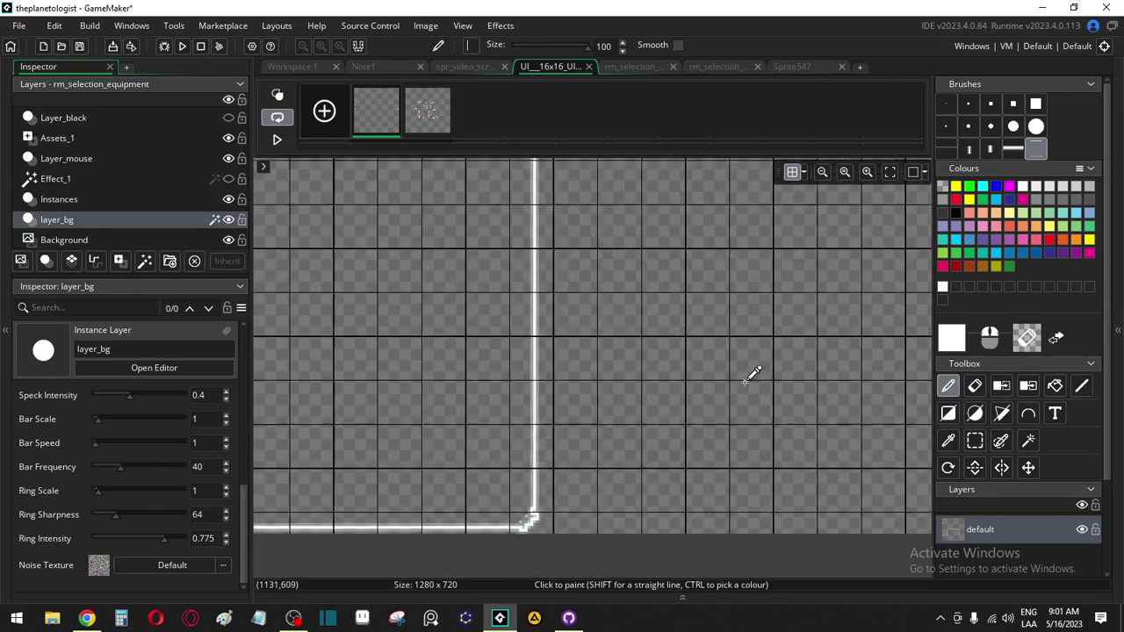
scroll(750, 376, up, 1)
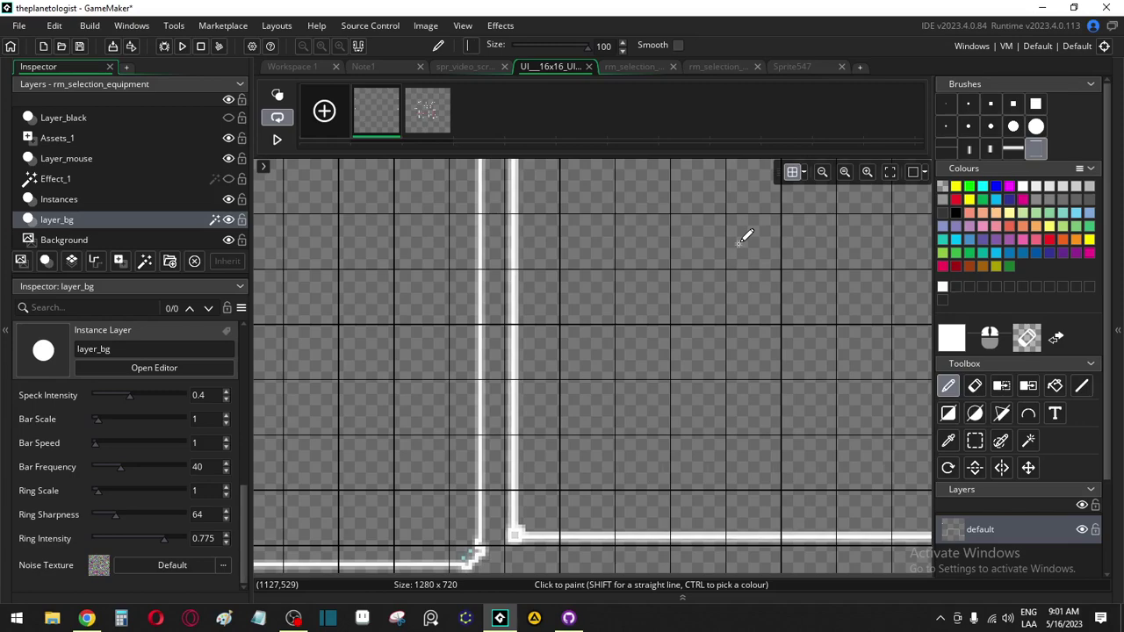
scroll(738, 396, down, 4)
scroll(584, 413, up, 3)
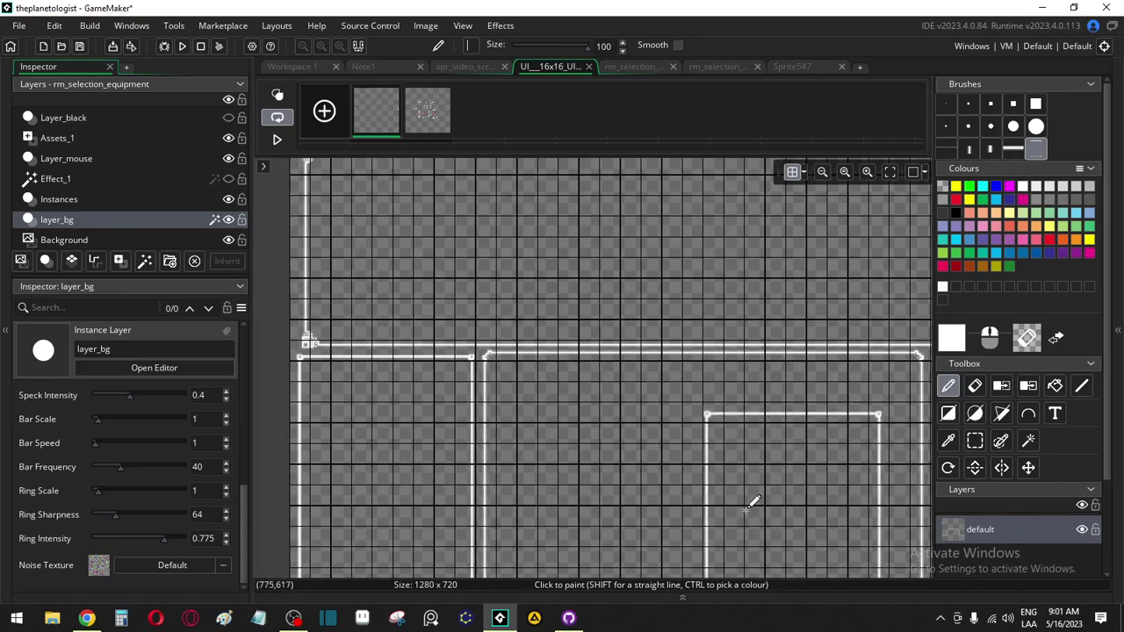
scroll(658, 465, down, 4)
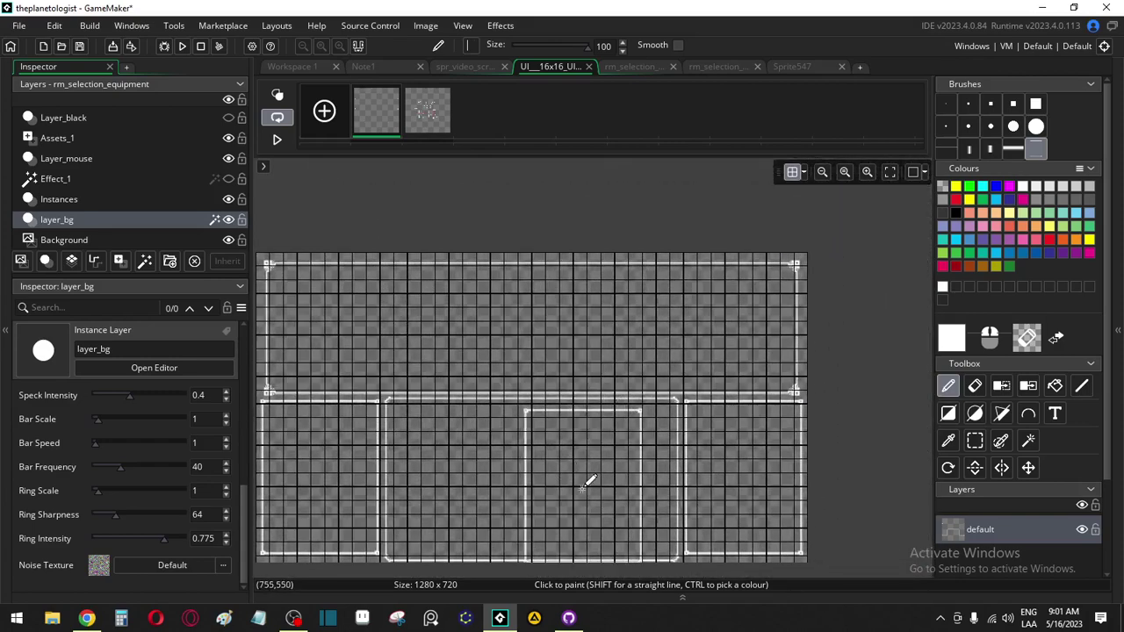
Examine the updated frames in the rm_selection_equipment room and compare them with rm_selection_planet and the Sprite547 ornament
click(632, 67)
click(716, 66)
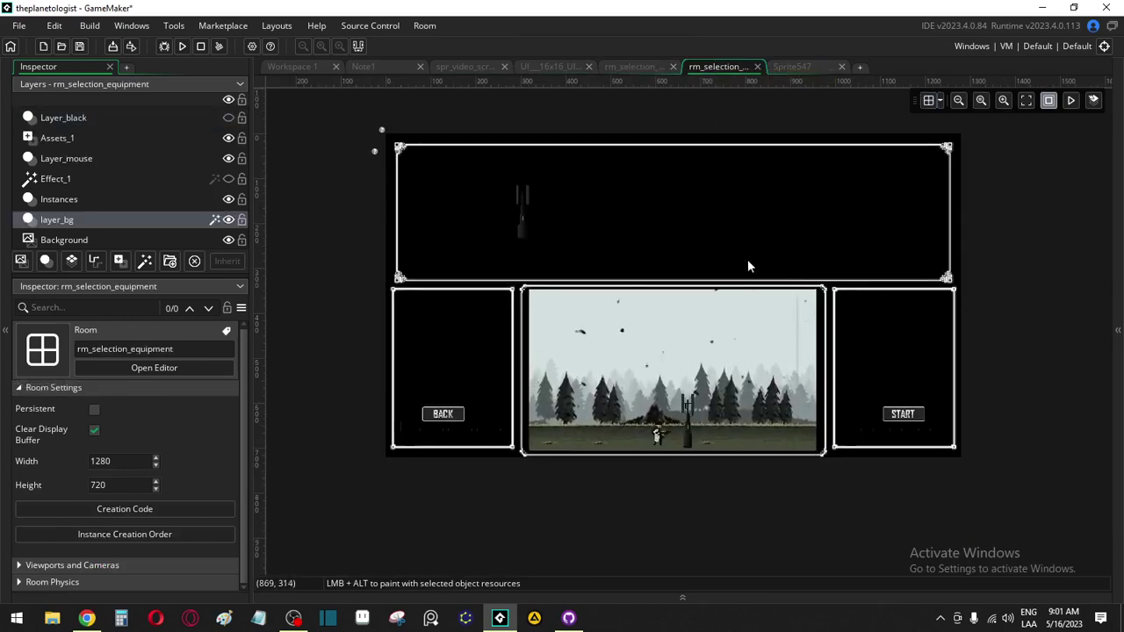
scroll(710, 227, up, 2)
scroll(517, 281, up, 2)
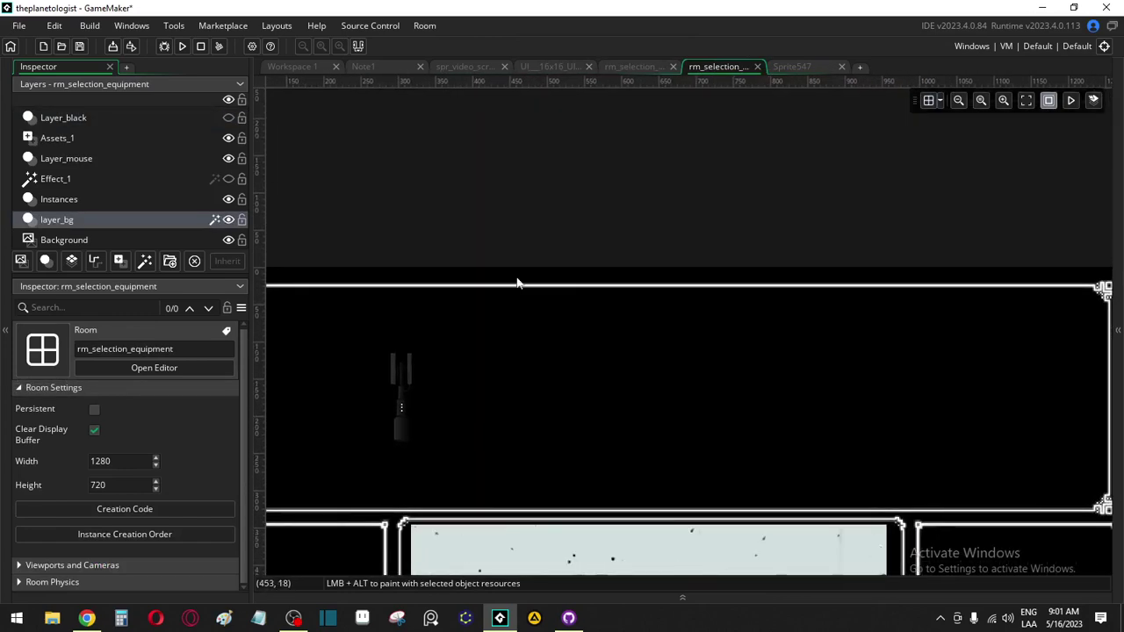
click(634, 66)
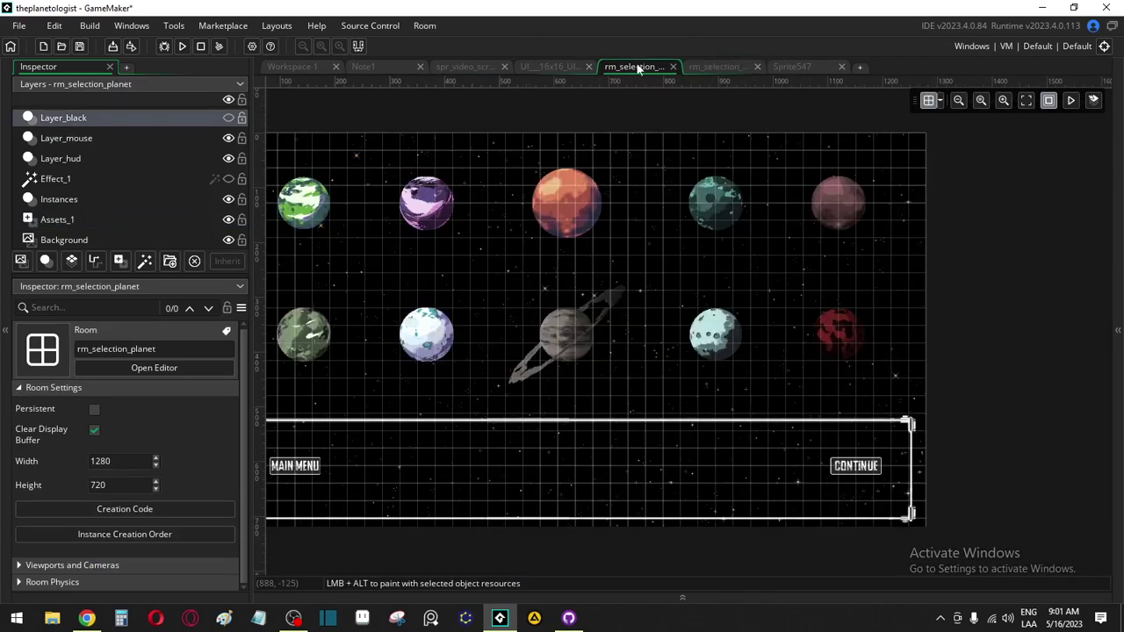
click(458, 66)
click(549, 67)
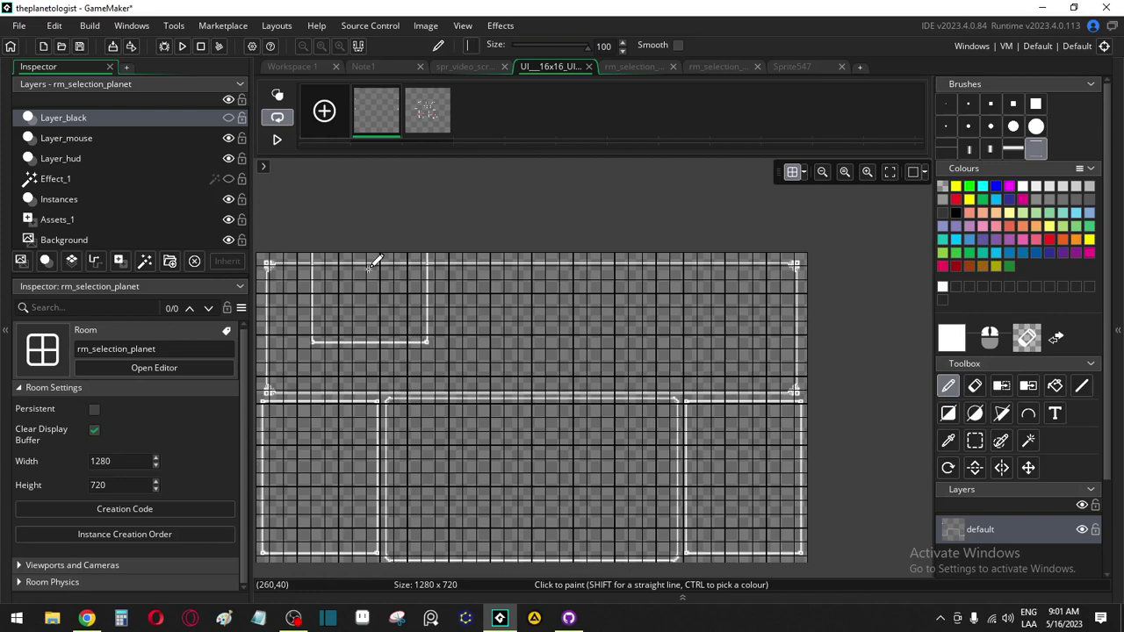
click(789, 67)
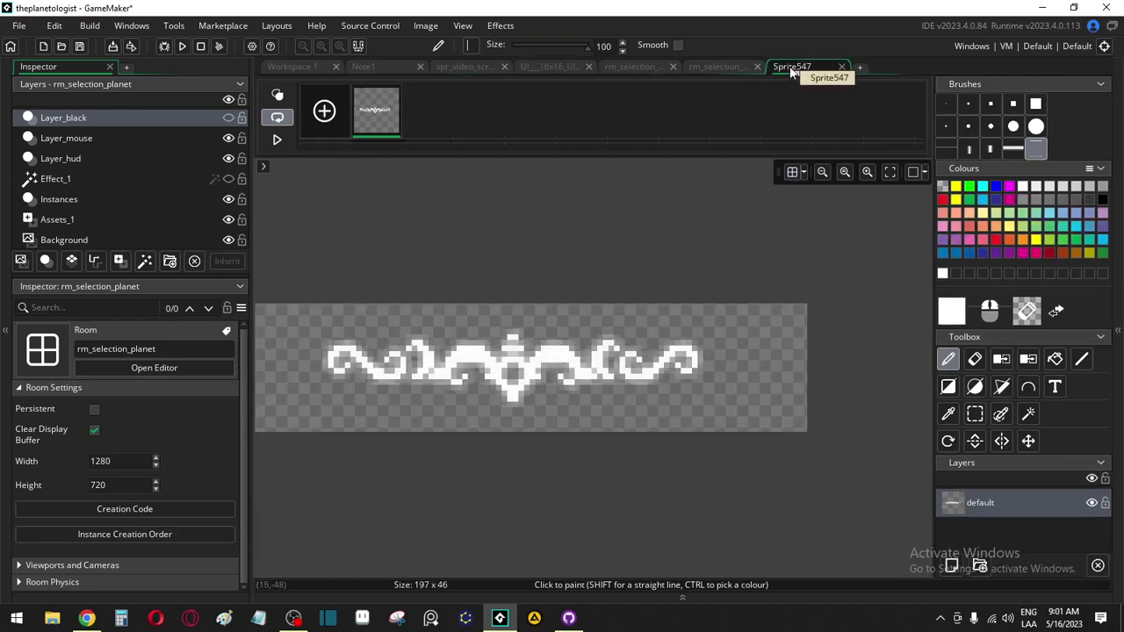
click(472, 67)
click(557, 66)
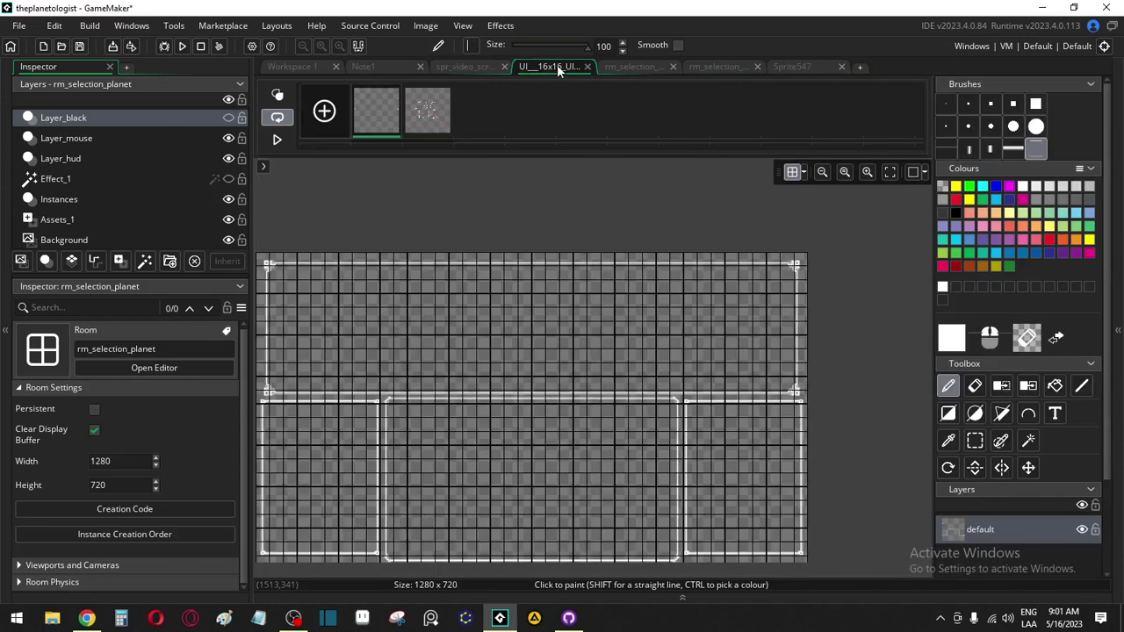
Place the Sprite547 ornament on the Assets_1 layer of rm_selection_equipment, inside the lower-left panel's top edge at about X 56, Y 347
click(634, 67)
click(718, 68)
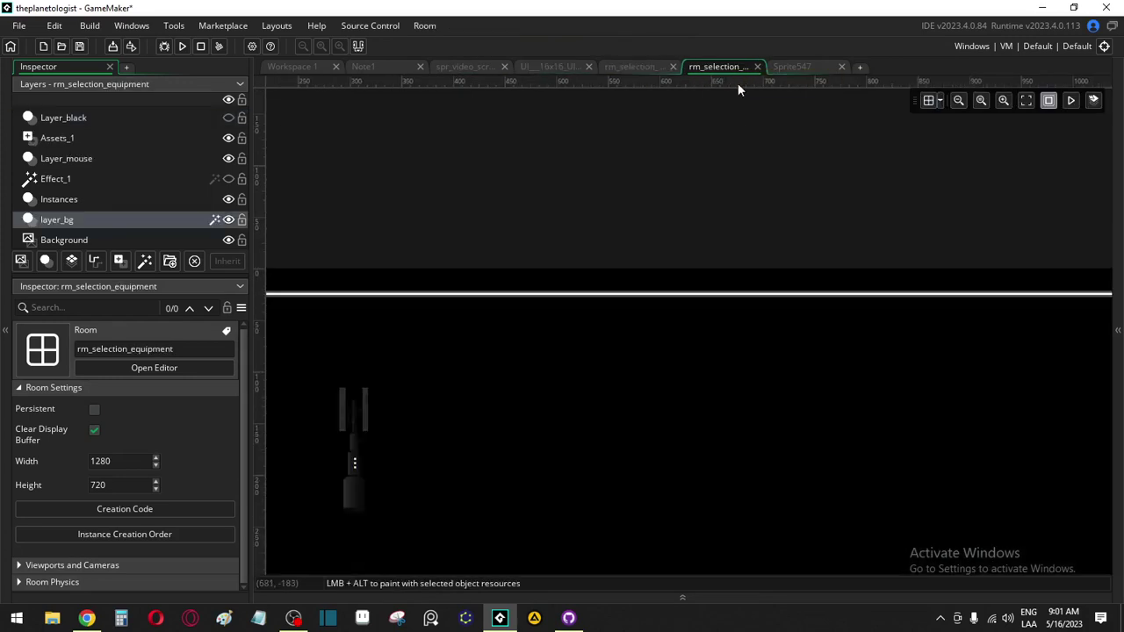
click(93, 137)
scroll(616, 341, down, 5)
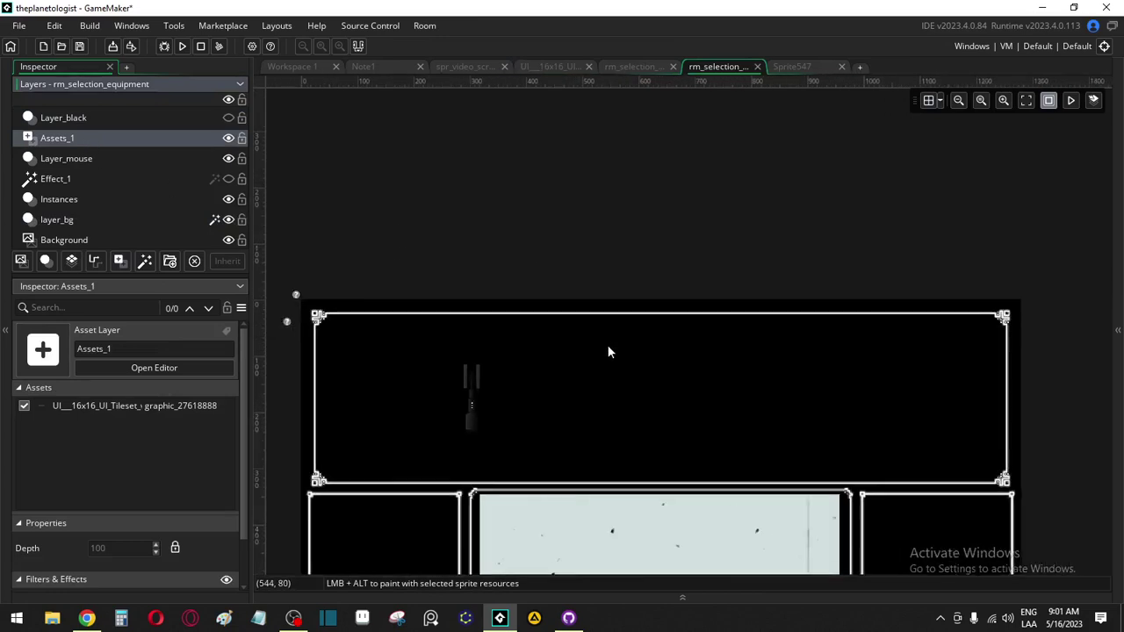
middle_drag(624, 387, 609, 281)
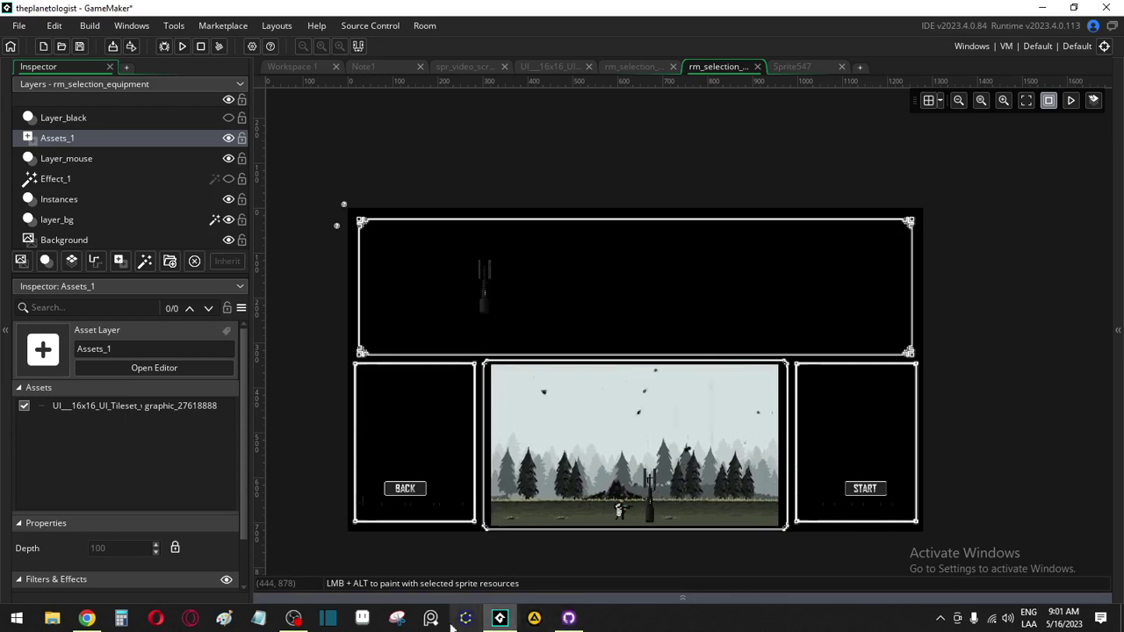
mouse_move(297, 618)
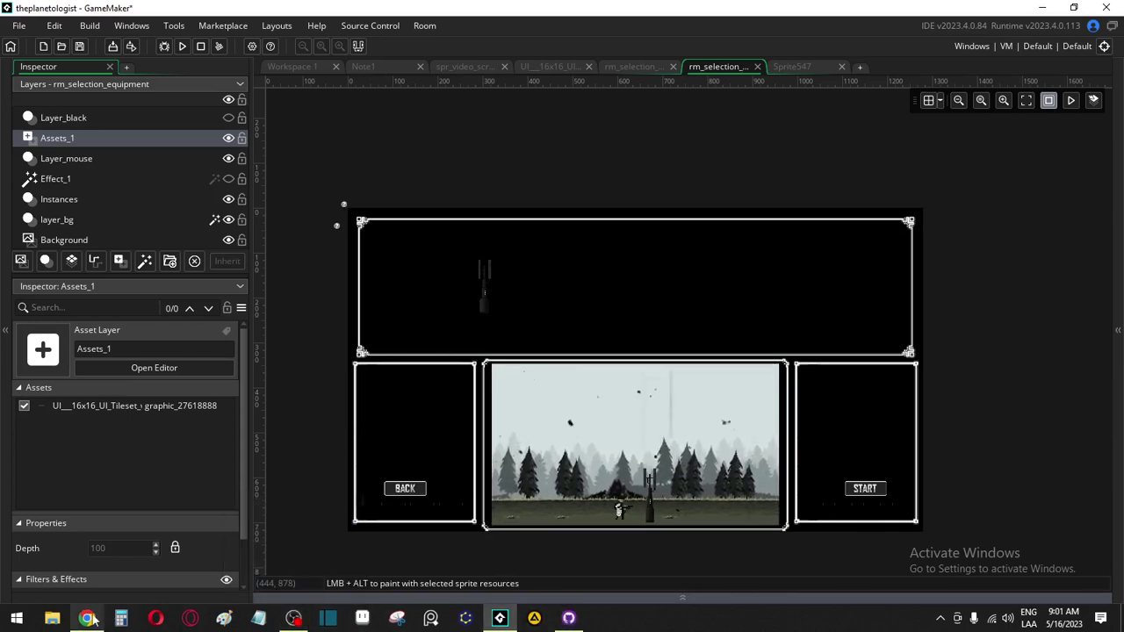
click(1120, 312)
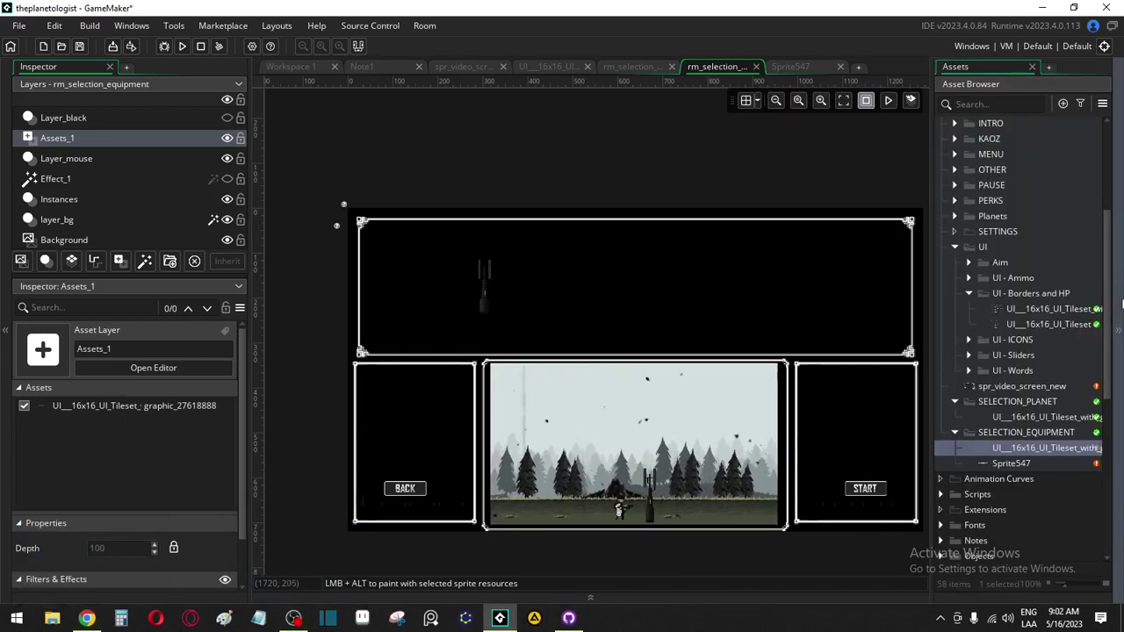
click(1011, 463)
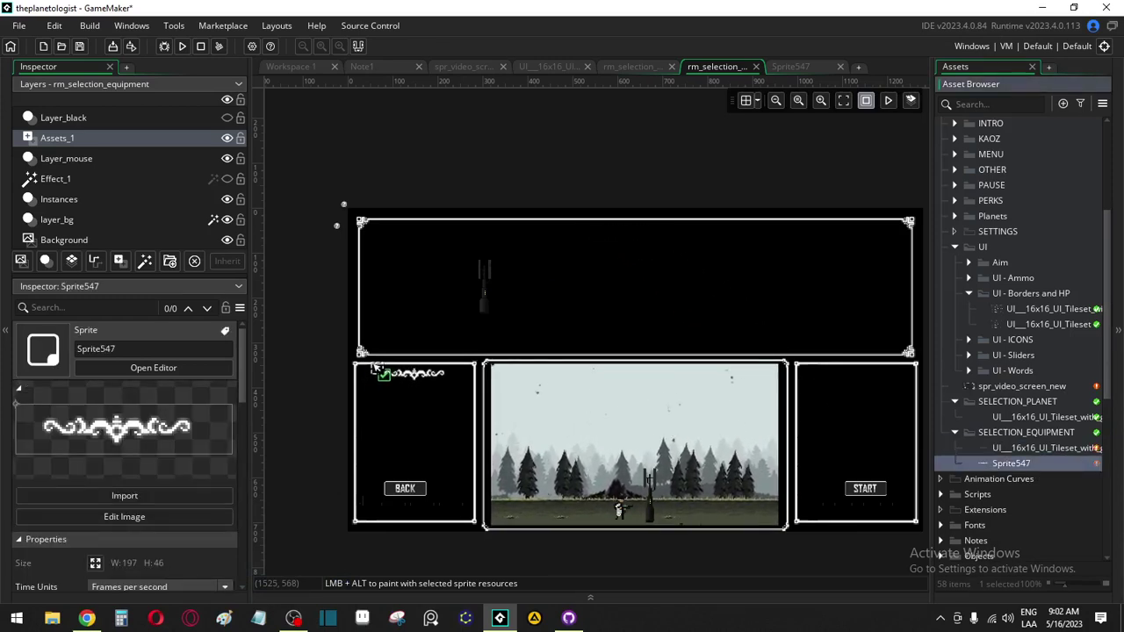
click(373, 367)
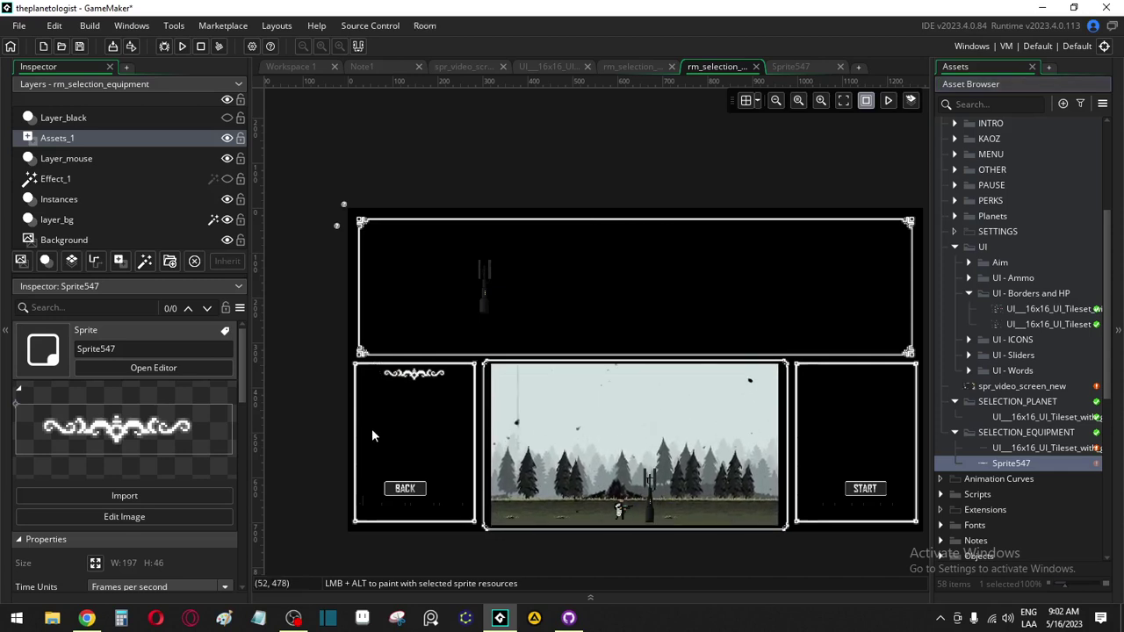
Copy the placed ornament to the matching spot at the top of the lower-right panel, at X 1040, Y 347
click(415, 379)
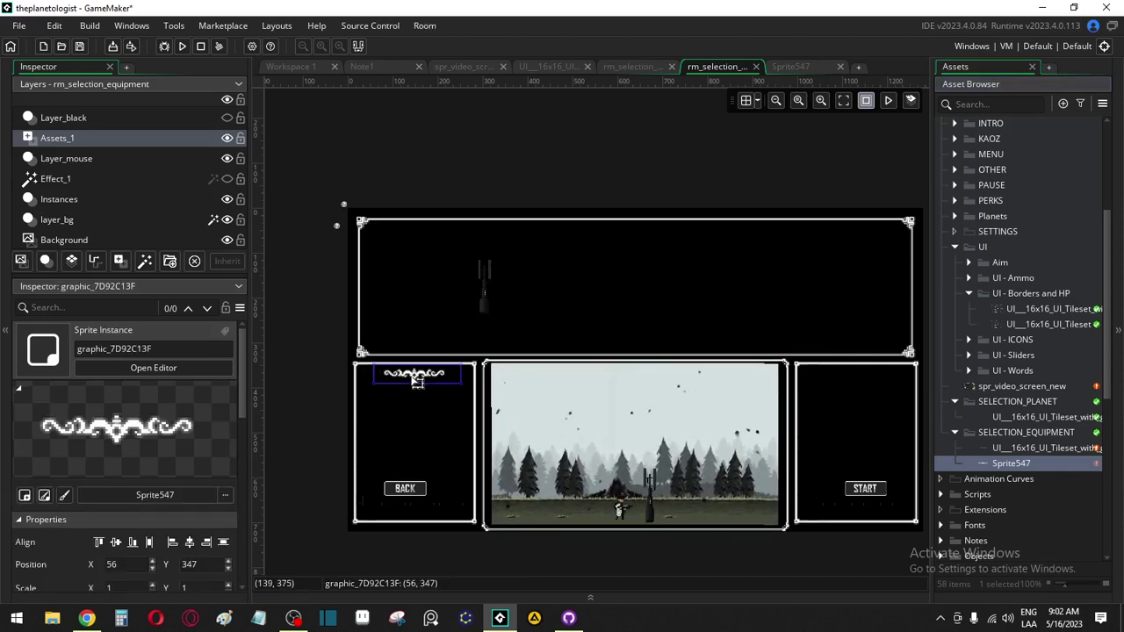
alt+drag(418, 379, 860, 376)
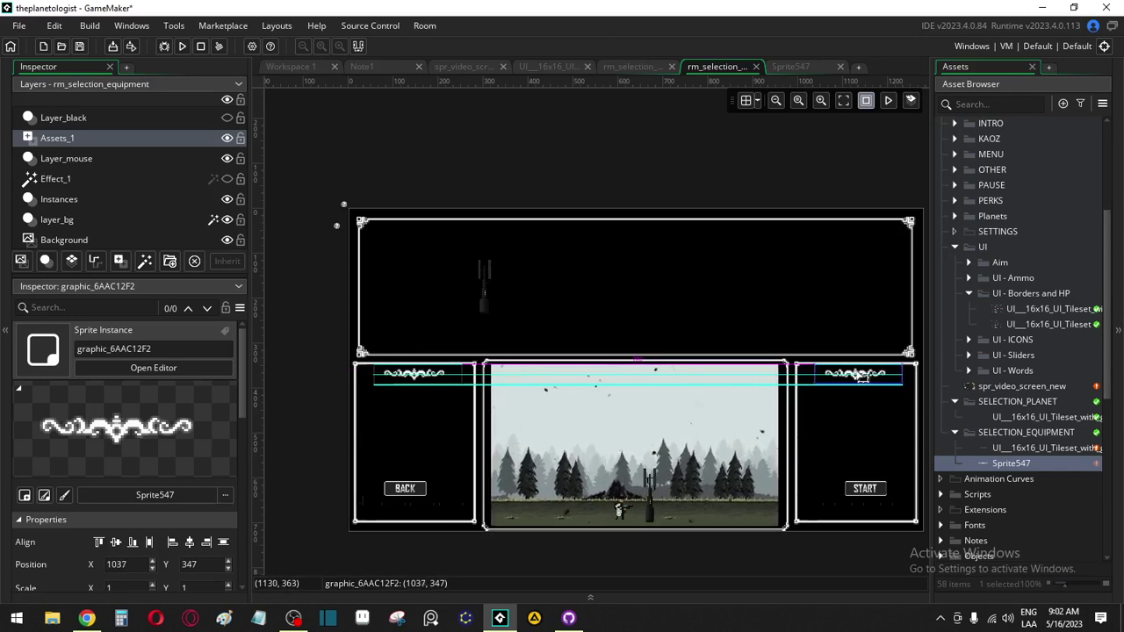
drag(865, 376, 865, 376)
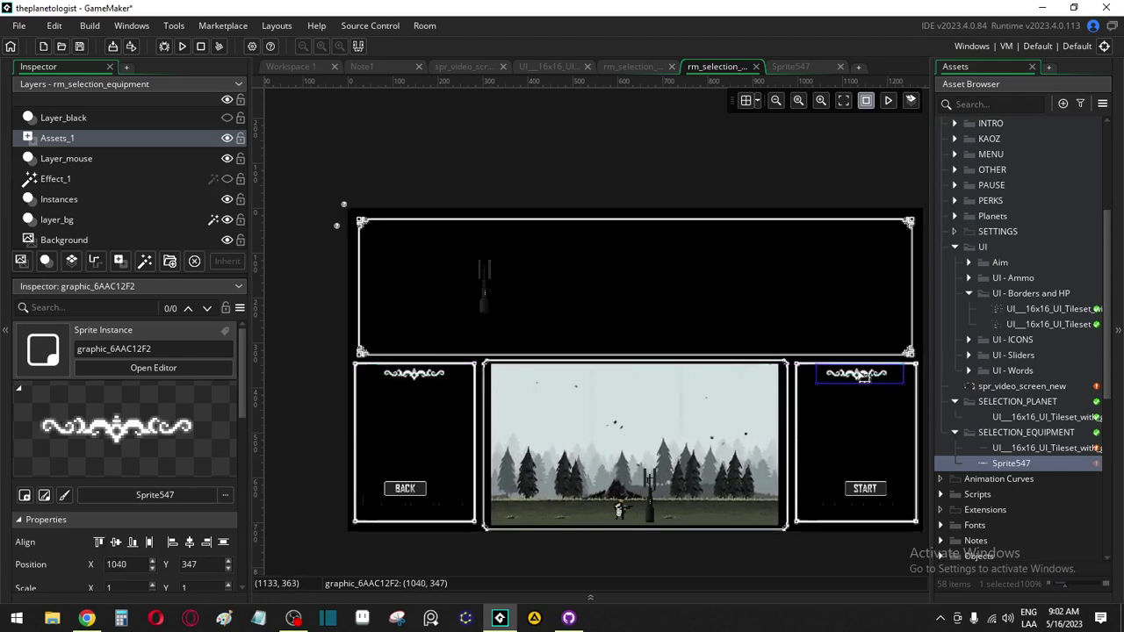
Duplicate the Sprite547 ornament sprite in the SELECTION_EQUIPMENT group
click(1020, 452)
click(1016, 462)
key(ctrl+d)
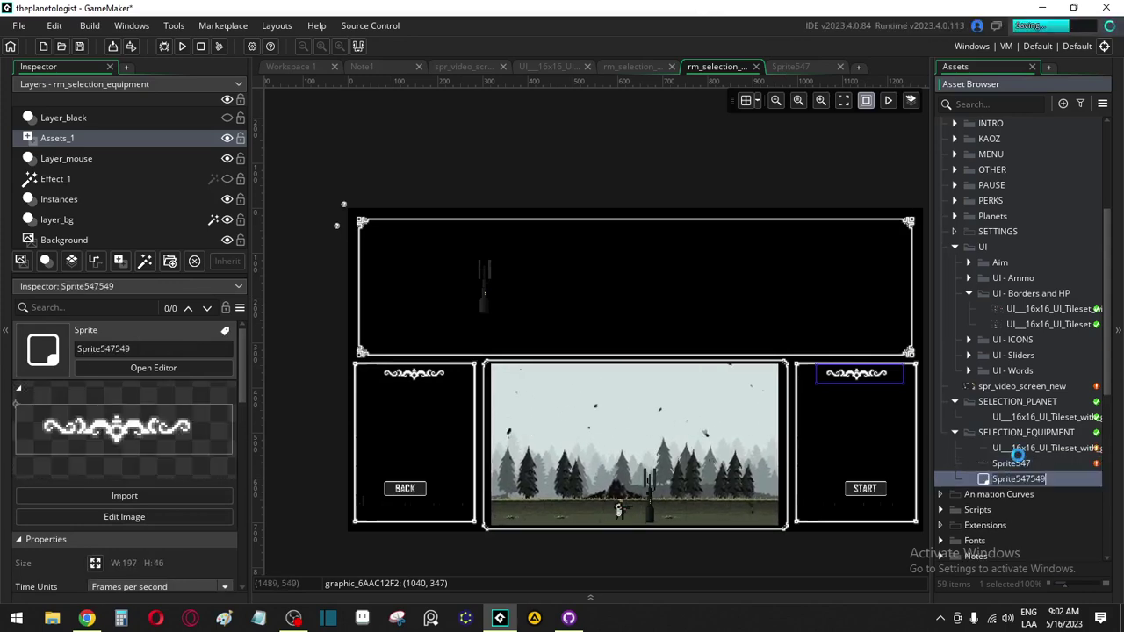
In the second frame of UI__16x16_UI_Tileset_with_glow548, select the rightmost pair of scroll ornaments and turn it into a custom brush
double_click(1020, 452)
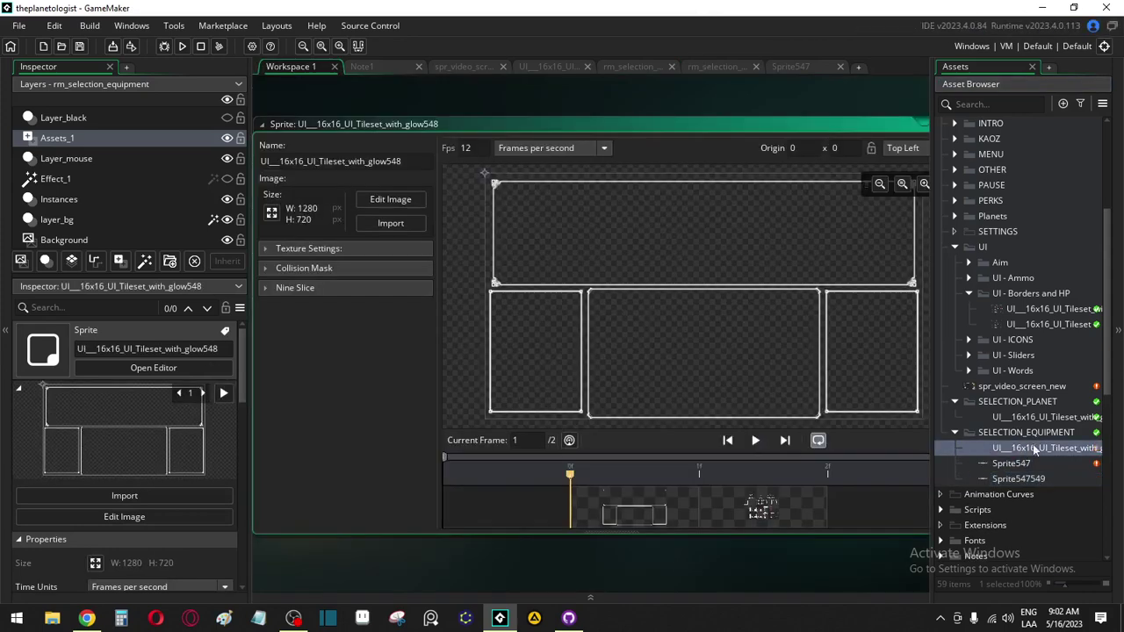
click(391, 201)
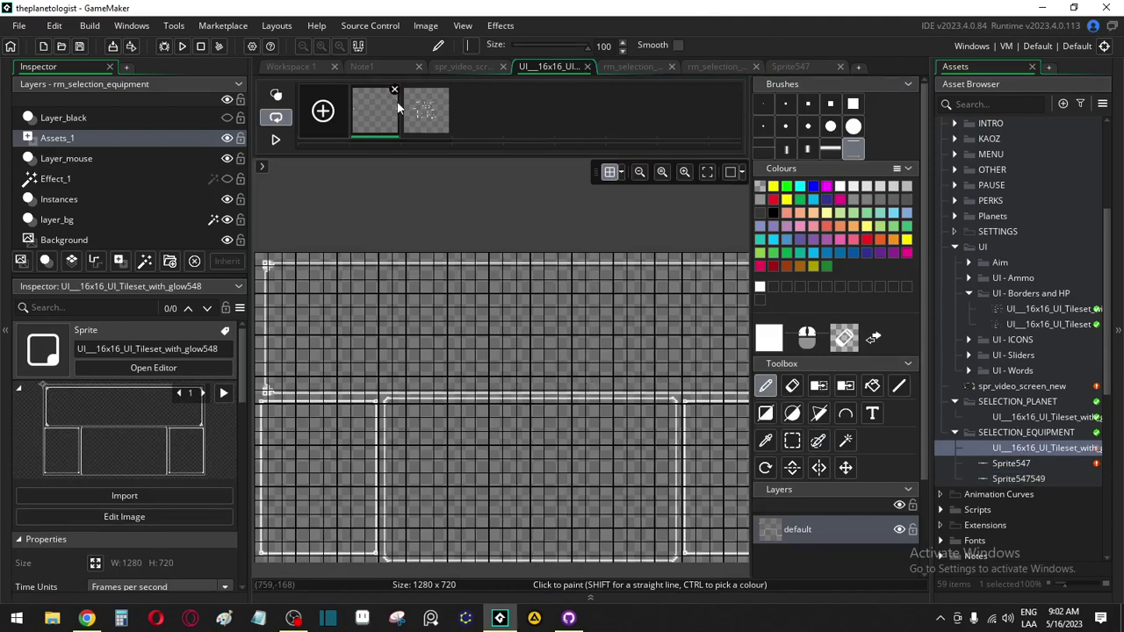
click(426, 110)
scroll(492, 352, up, 3)
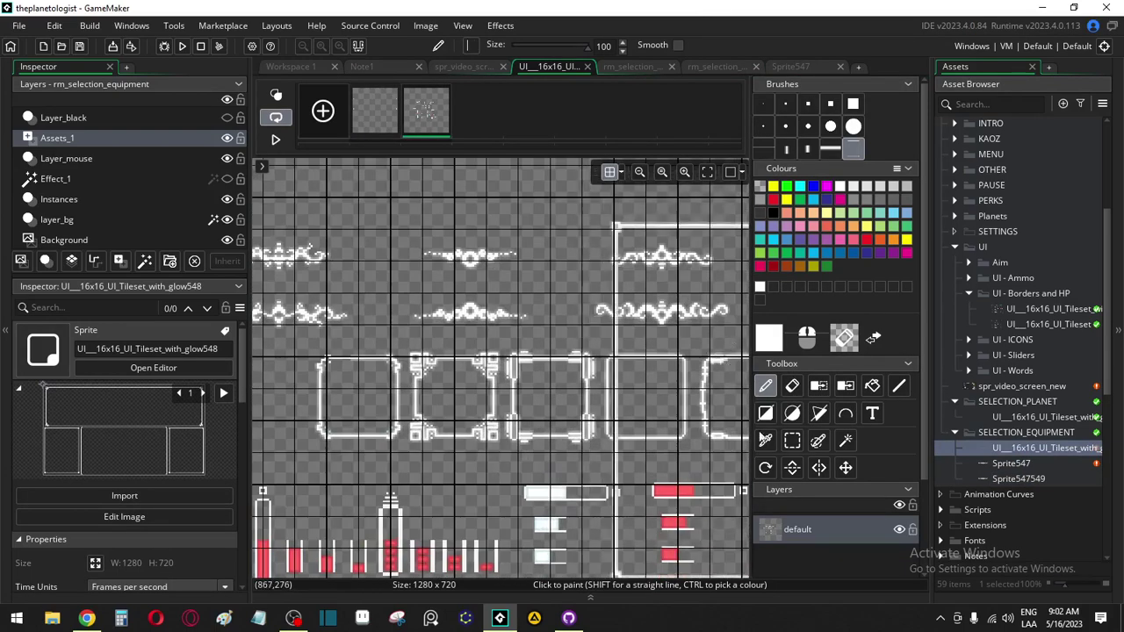
click(792, 440)
shift+scroll(458, 336, left, 3)
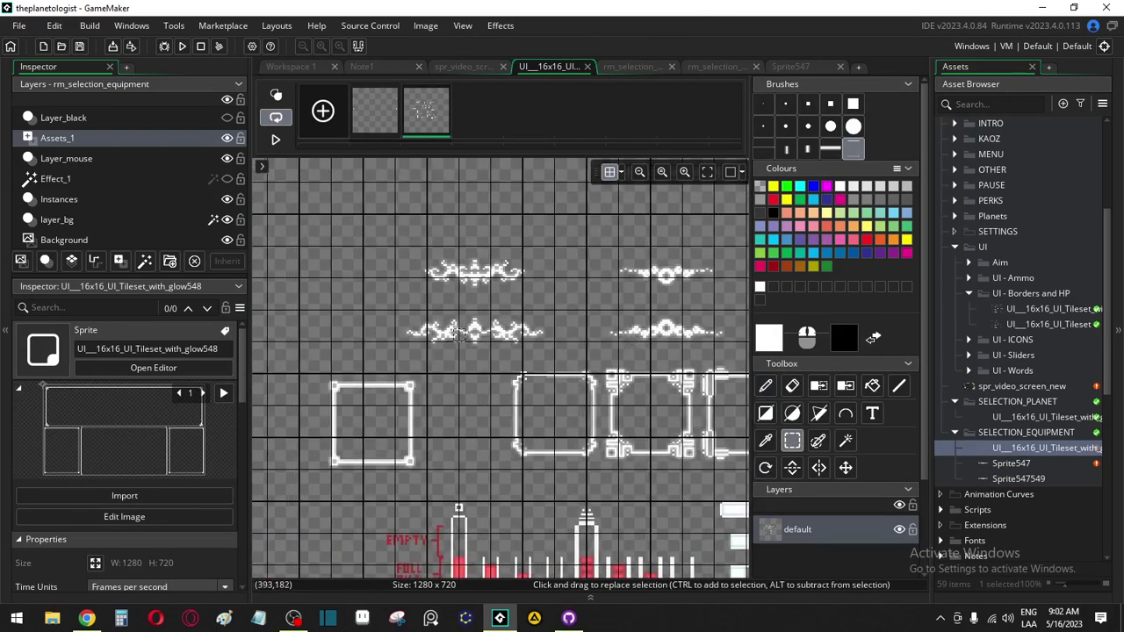
middle_drag(726, 337, 492, 332)
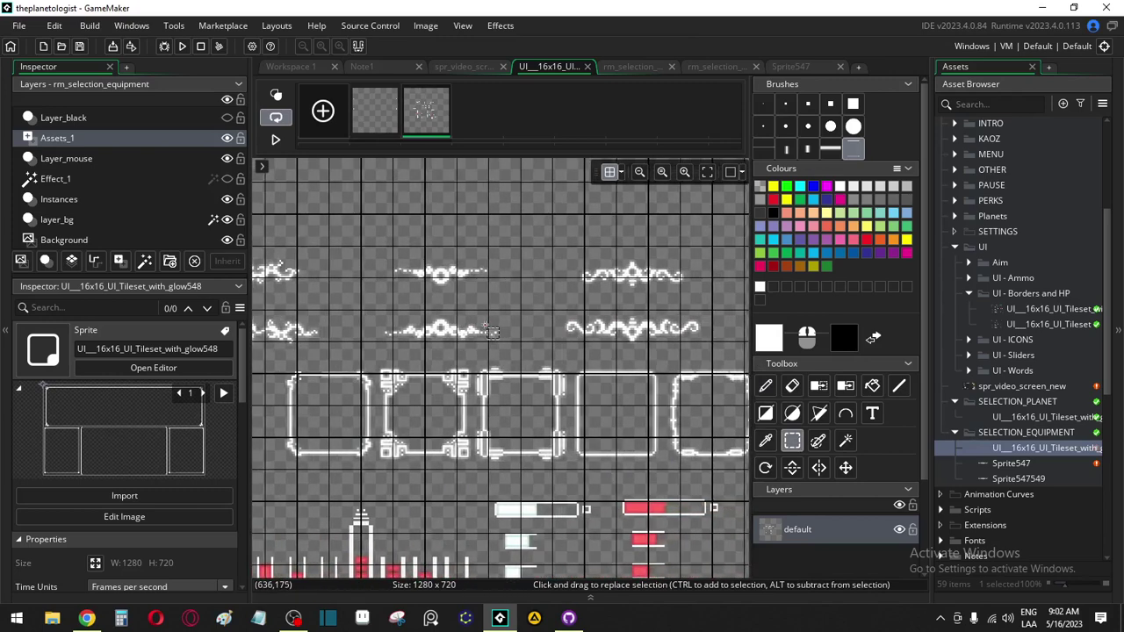
drag(552, 229, 681, 293)
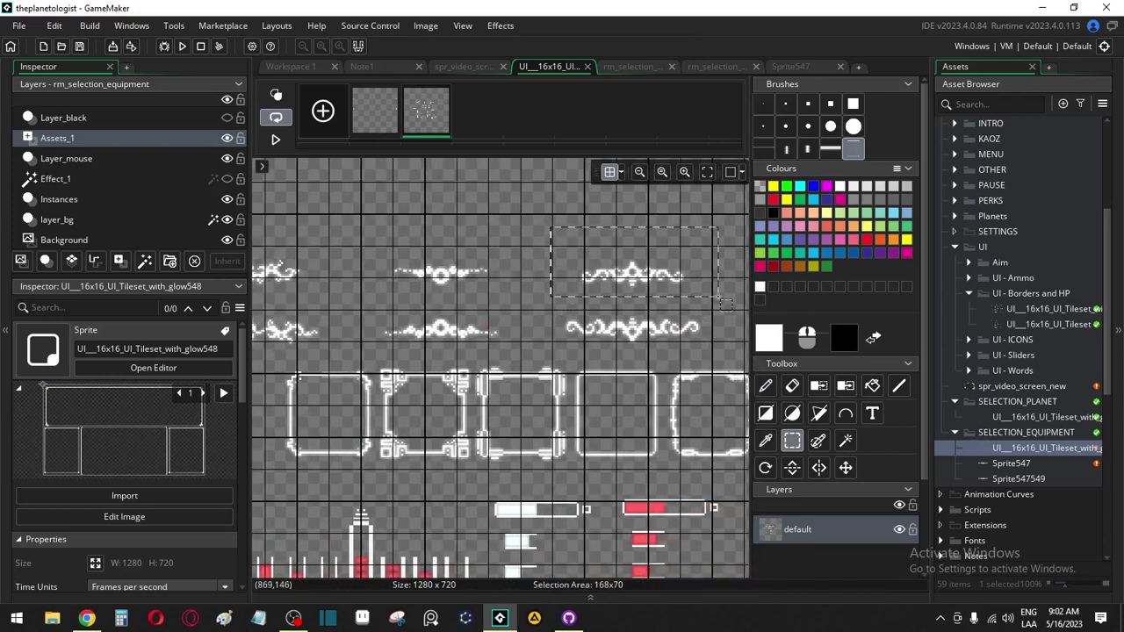
drag(533, 235, 766, 367)
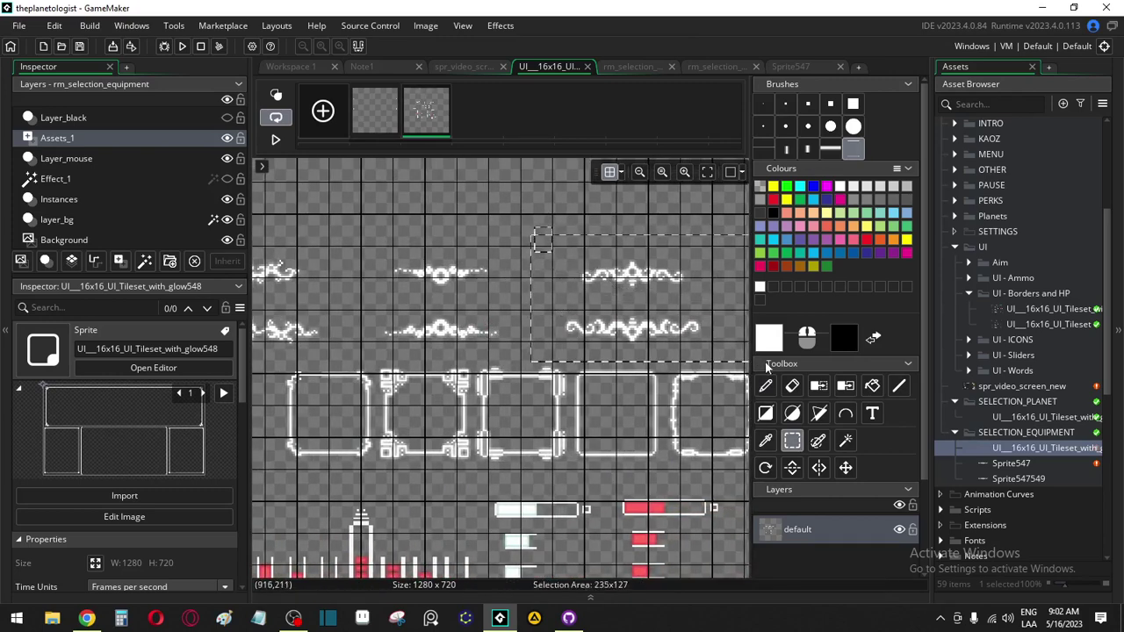
key(ctrl+c)
key(ctrl+v)
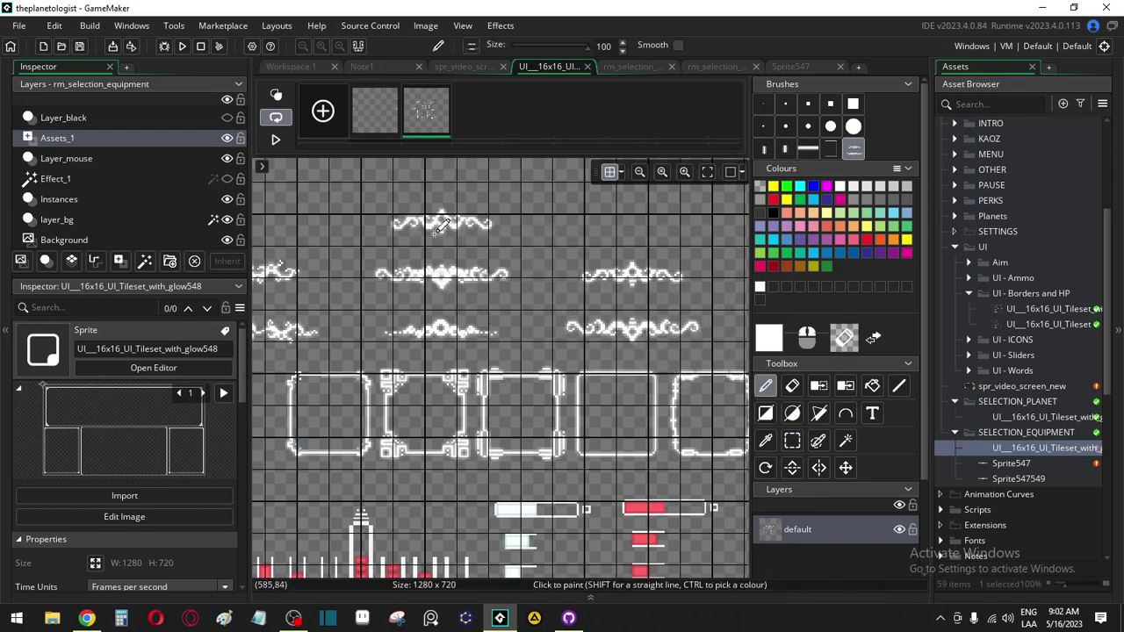
middle_drag(454, 263, 641, 276)
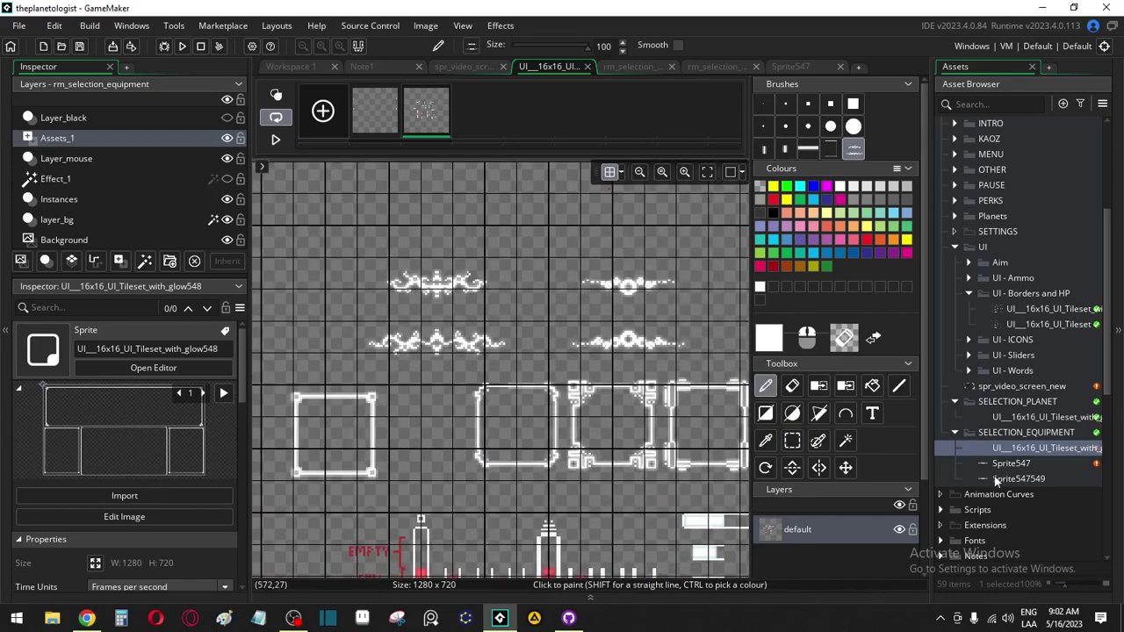
Open the image of the duplicated ornament sprite, Sprite547549, for editing
double_click(1024, 468)
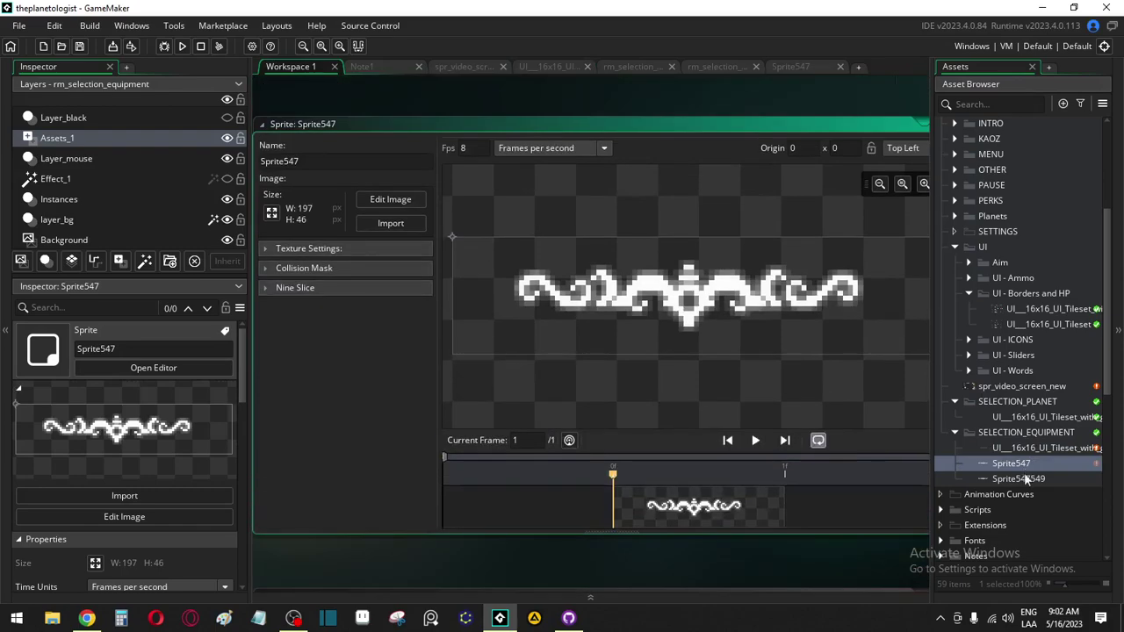
click(1024, 480)
double_click(1024, 481)
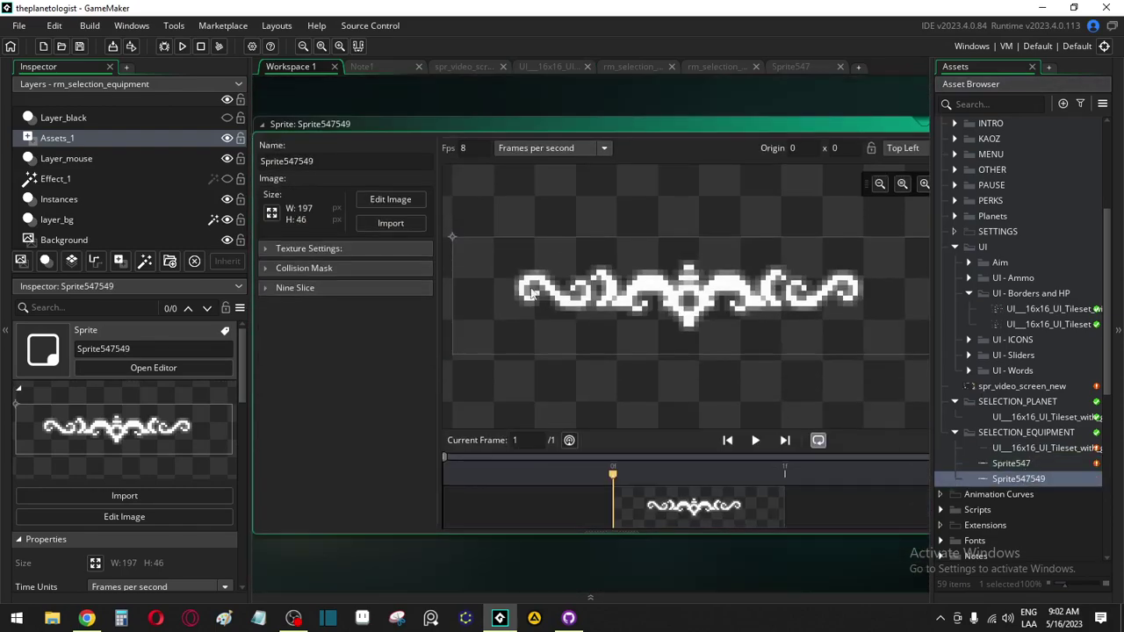
double_click(1010, 465)
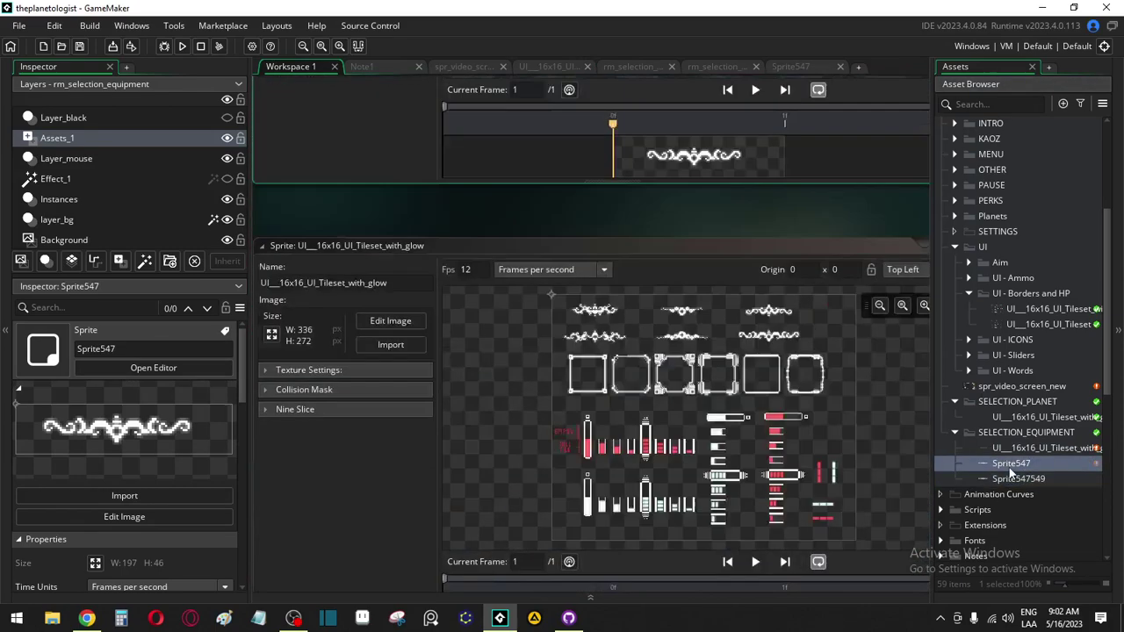
double_click(1016, 480)
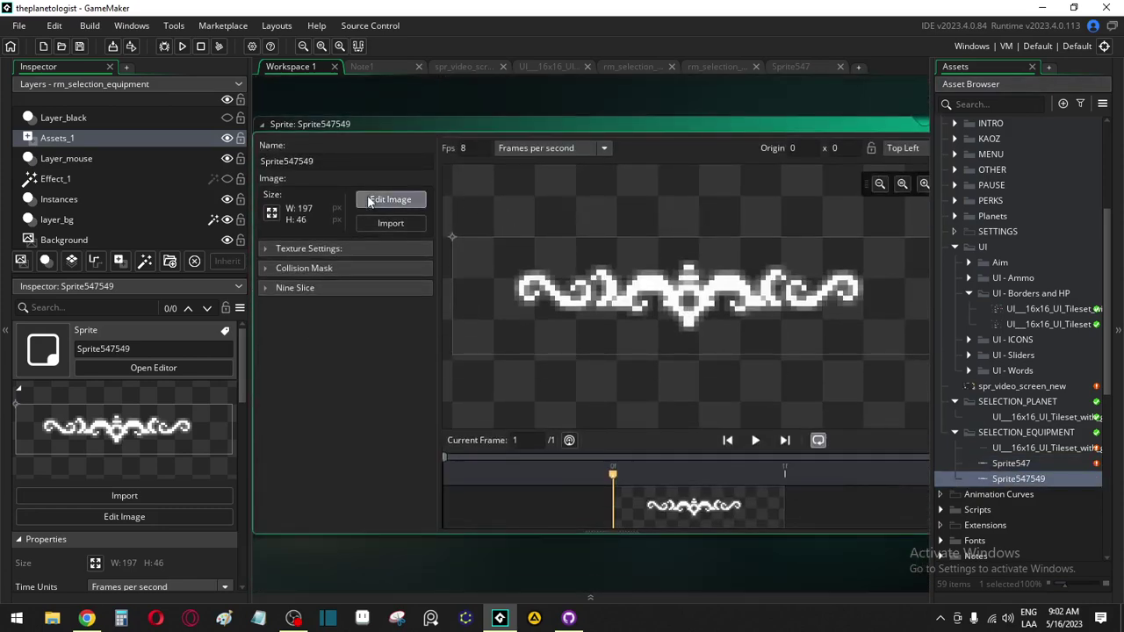
click(390, 200)
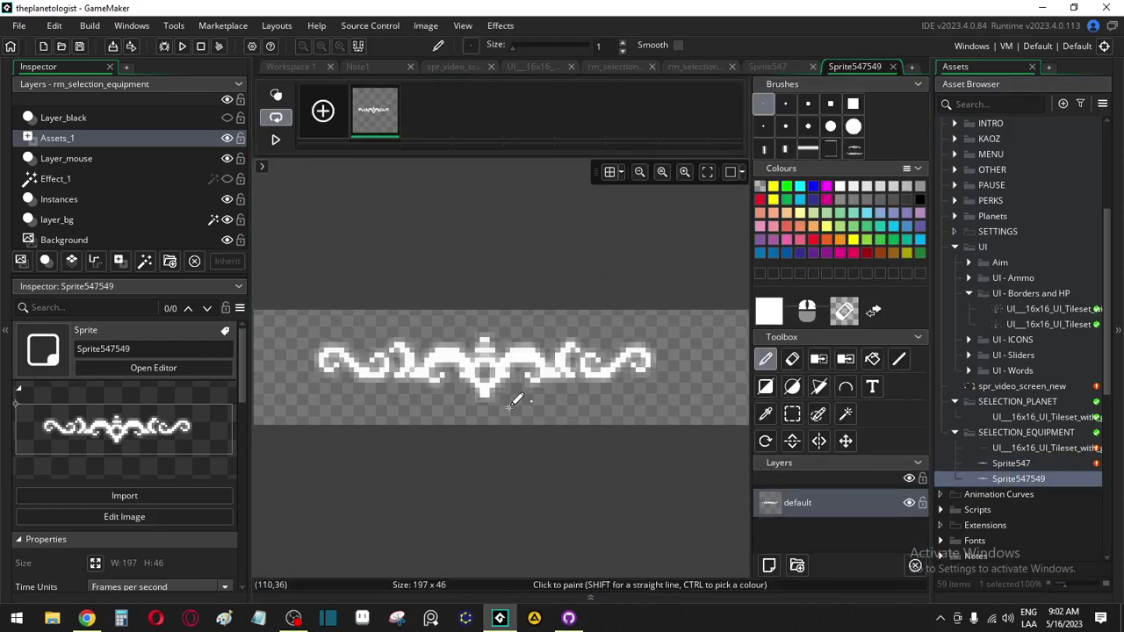
Erase the old ornament from Sprite547549 and stamp the smaller, upward-pointing ornament from the custom brush in its place
click(854, 150)
key(e)
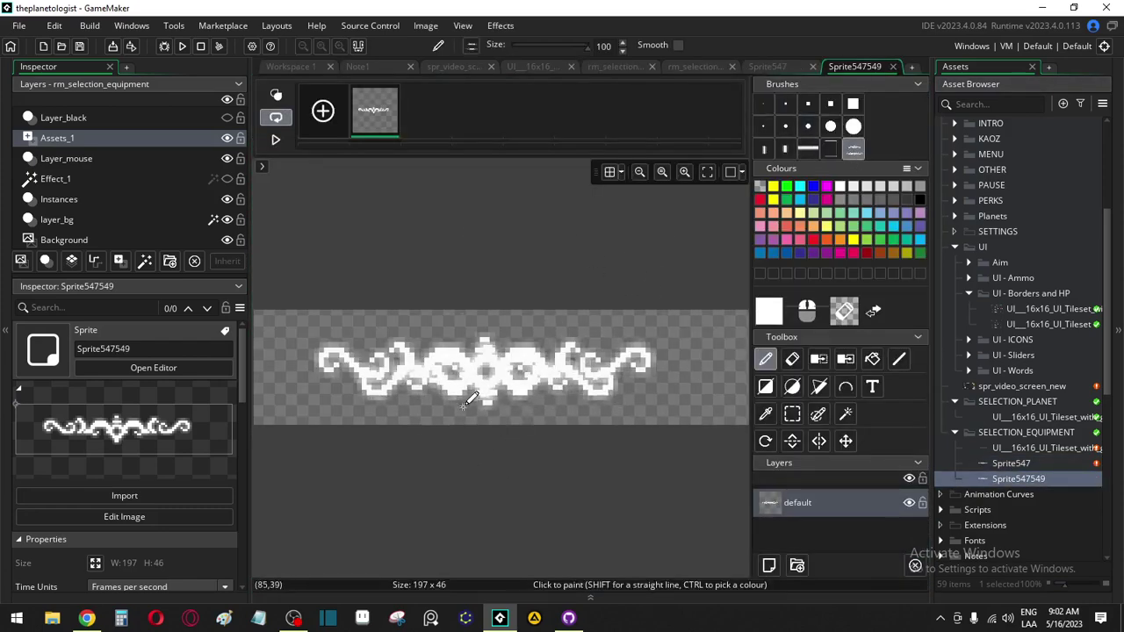
click(538, 373)
key(d)
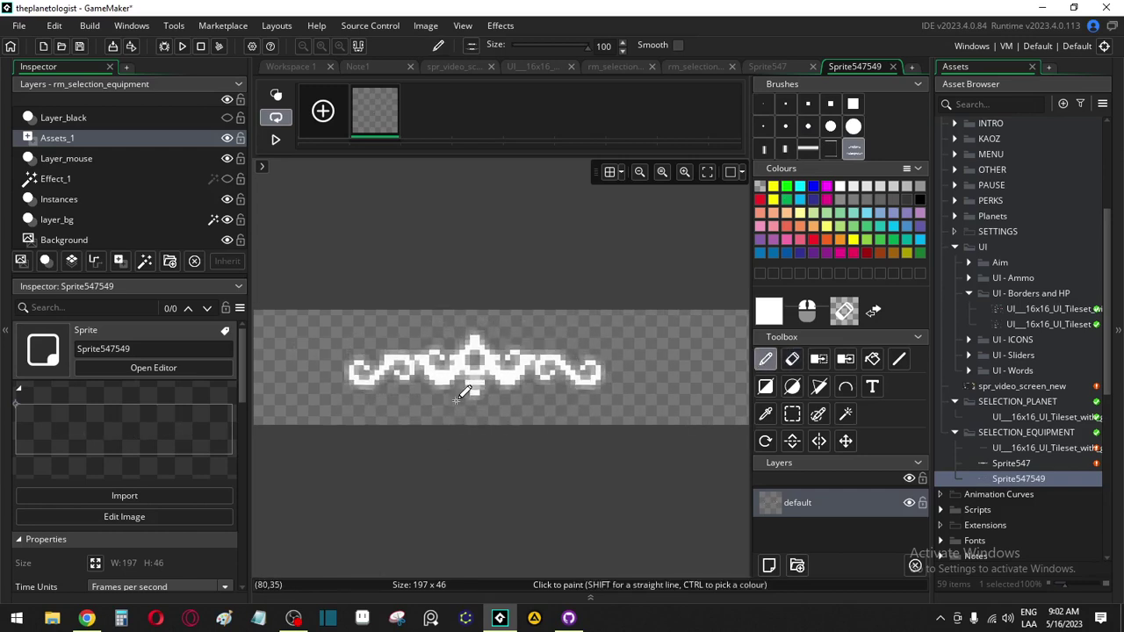
click(463, 397)
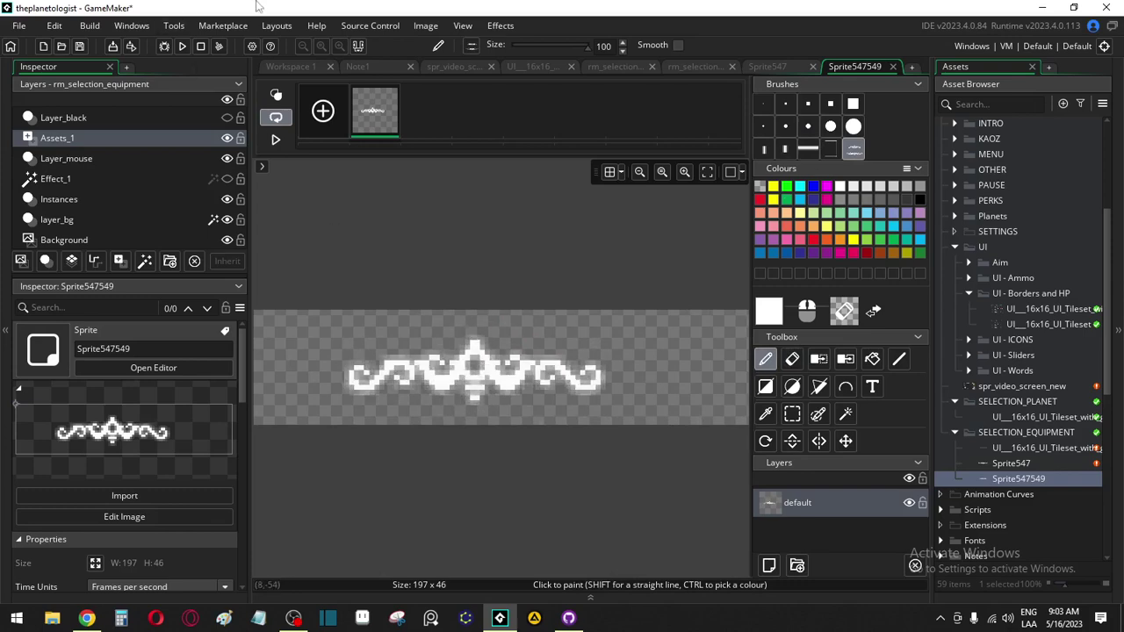
Place Sprite547549 at the bottom of the BACK panel in rm_selection_equipment, aligned with the upper ornament at X 56, Y 658
click(463, 69)
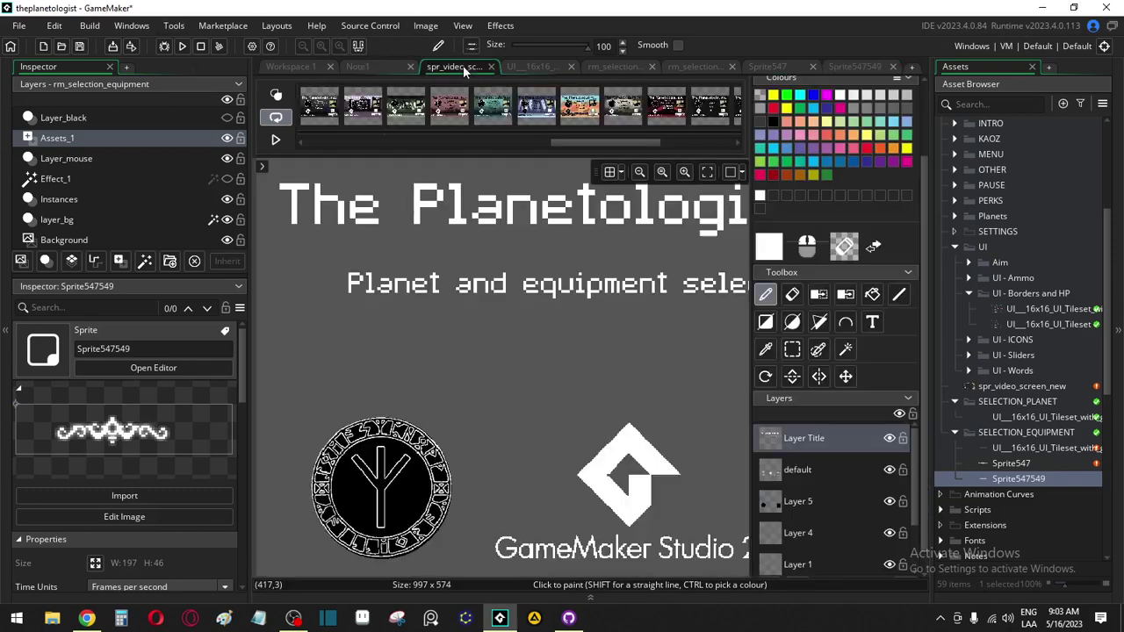
click(526, 66)
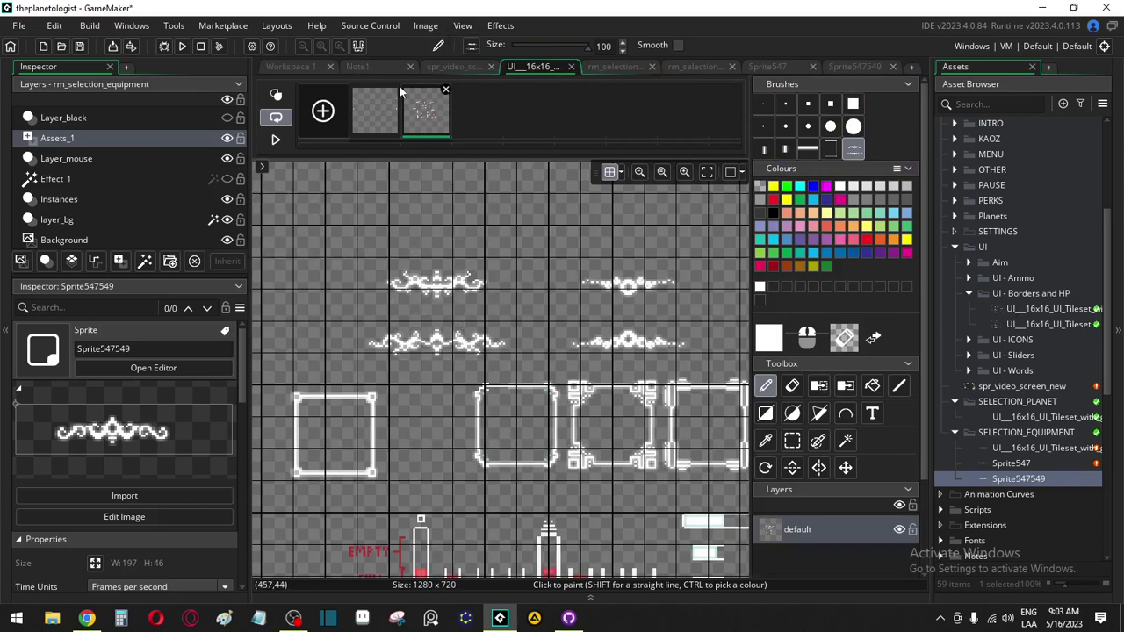
click(609, 65)
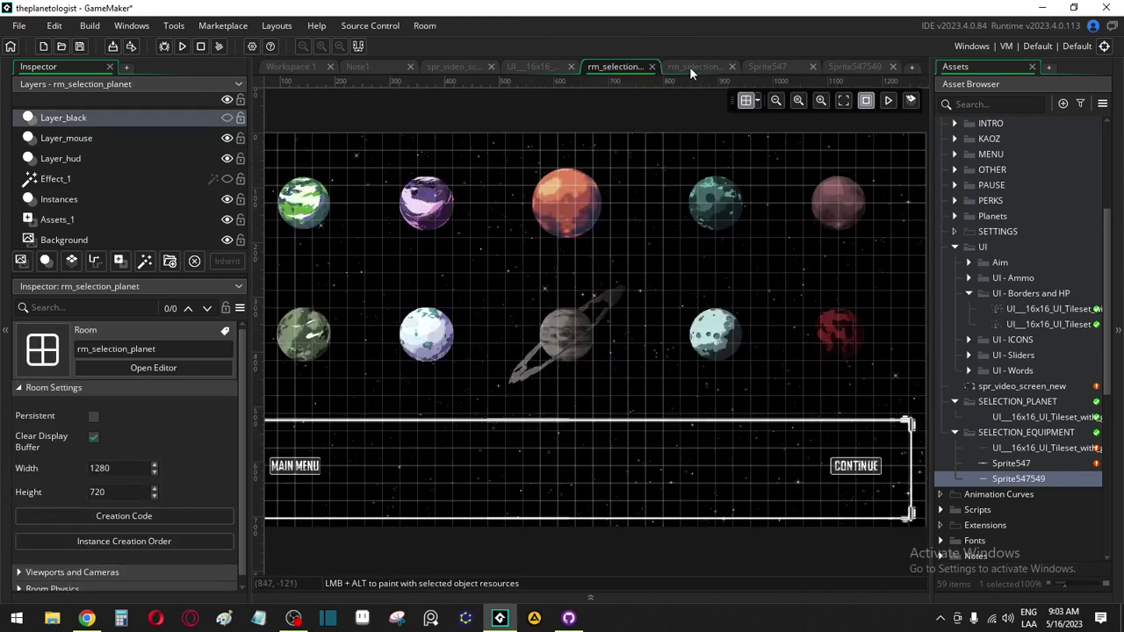
click(690, 67)
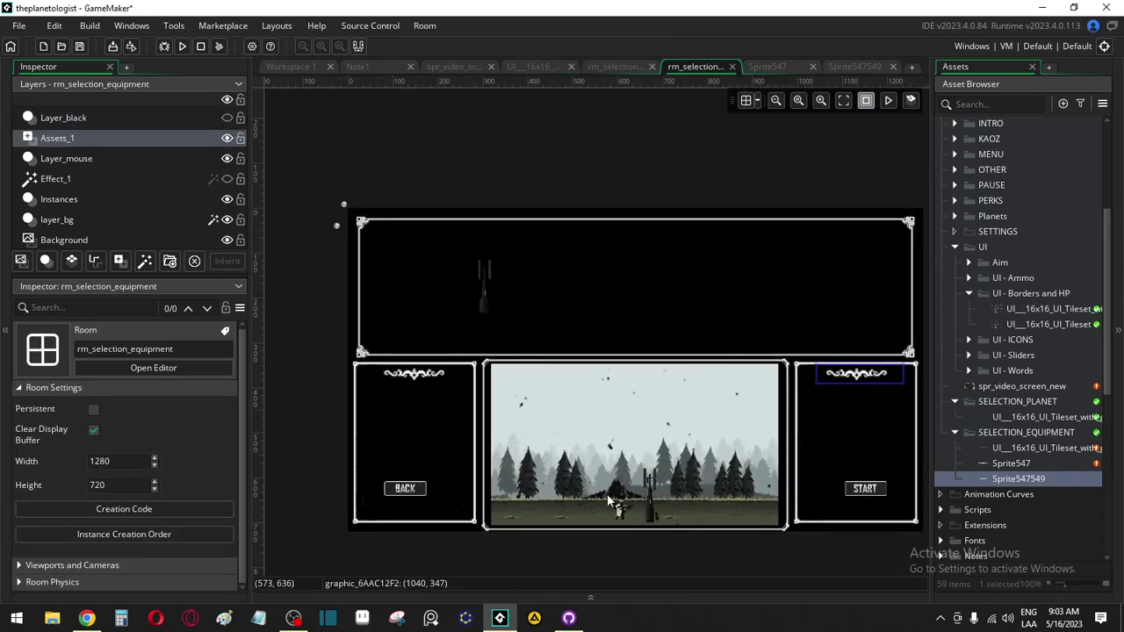
click(1034, 479)
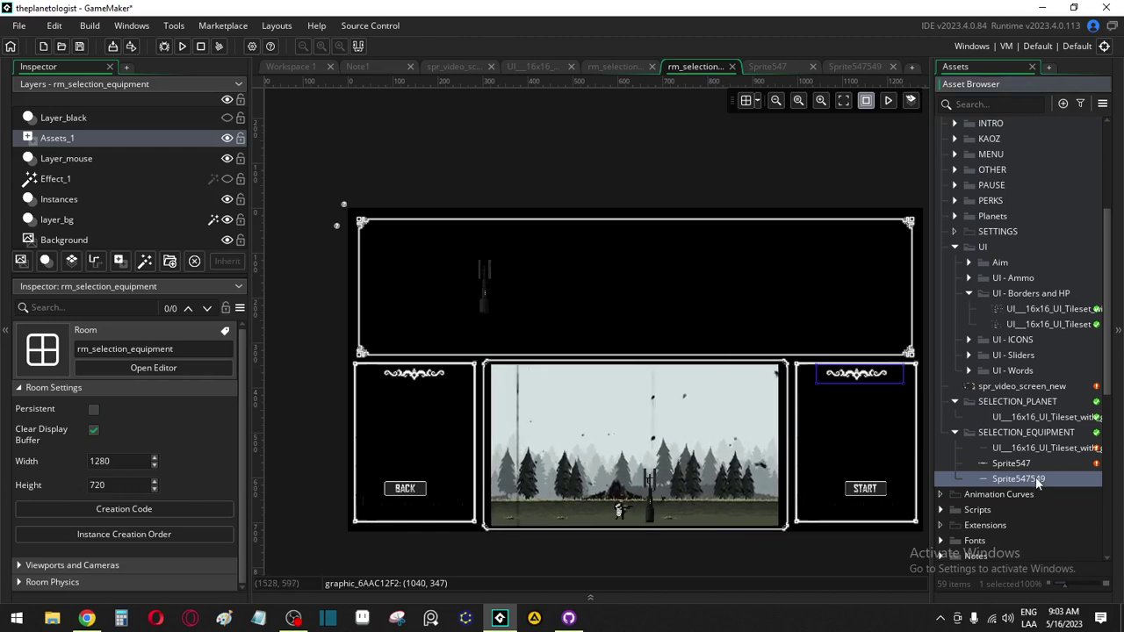
drag(953, 496, 373, 509)
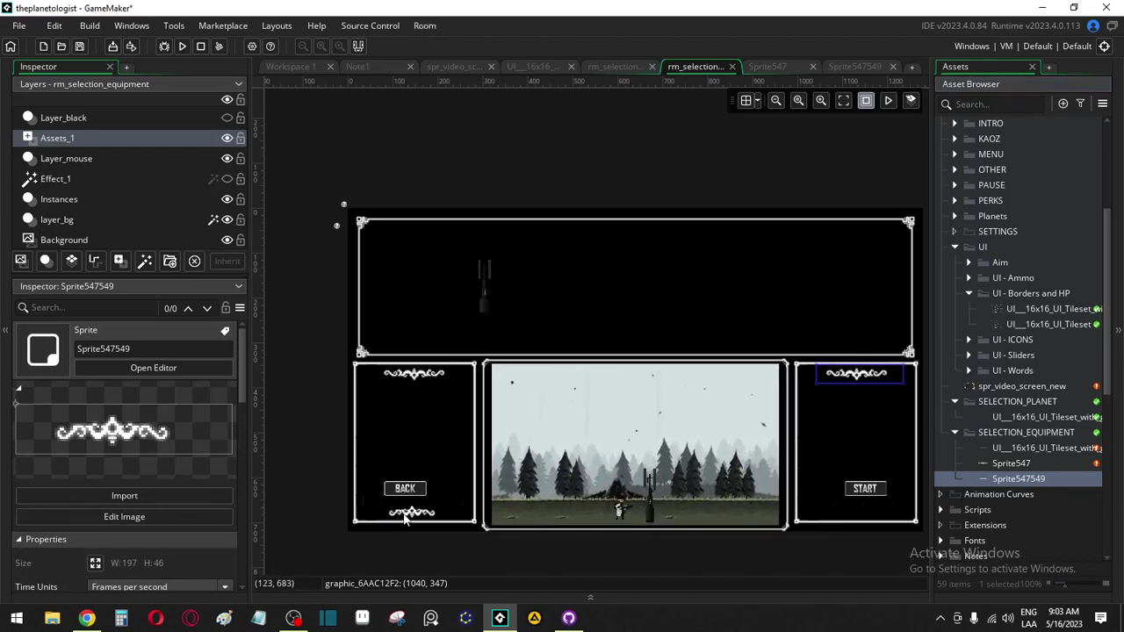
click(413, 516)
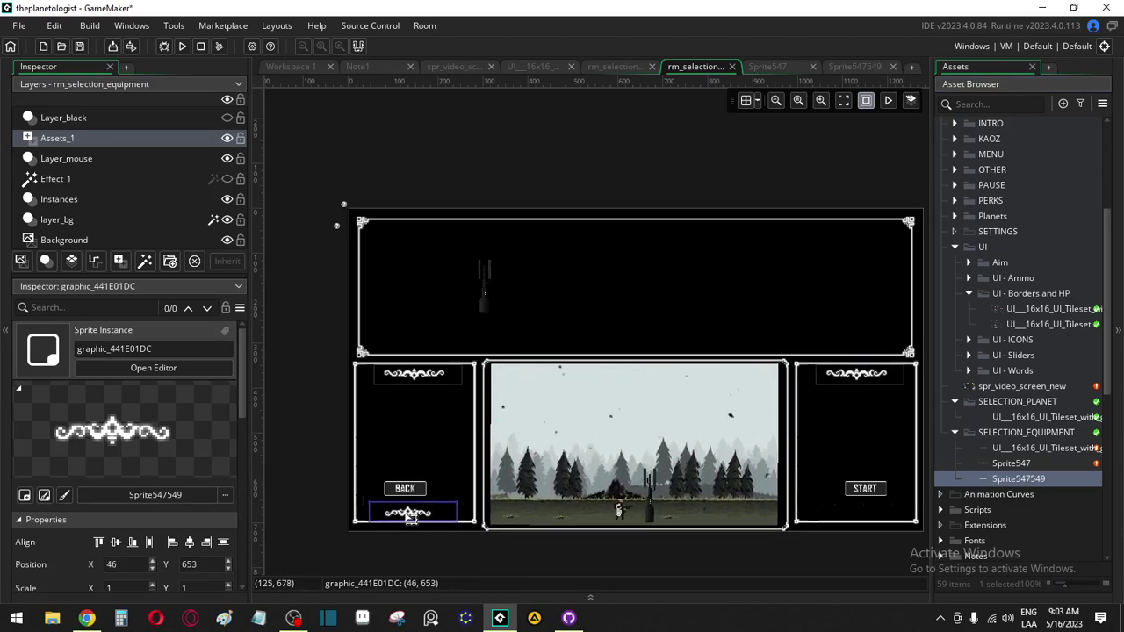
drag(410, 518, 409, 517)
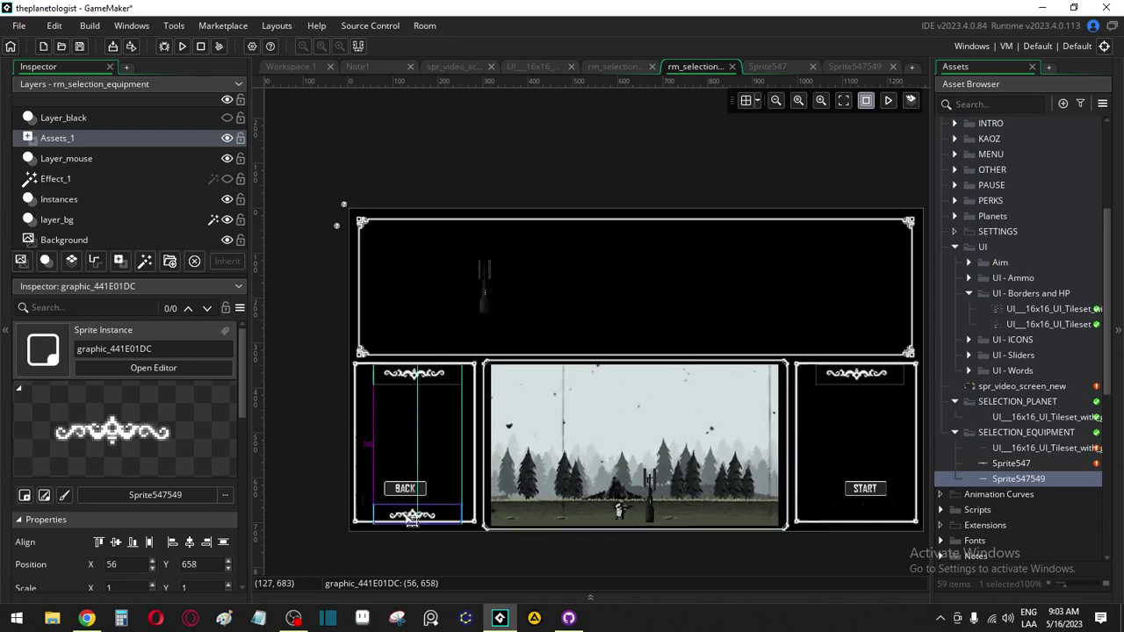
Copy the lower ornament to the bottom of the START panel at X 1040, Y 658
drag(412, 519, 907, 516)
drag(855, 522, 864, 520)
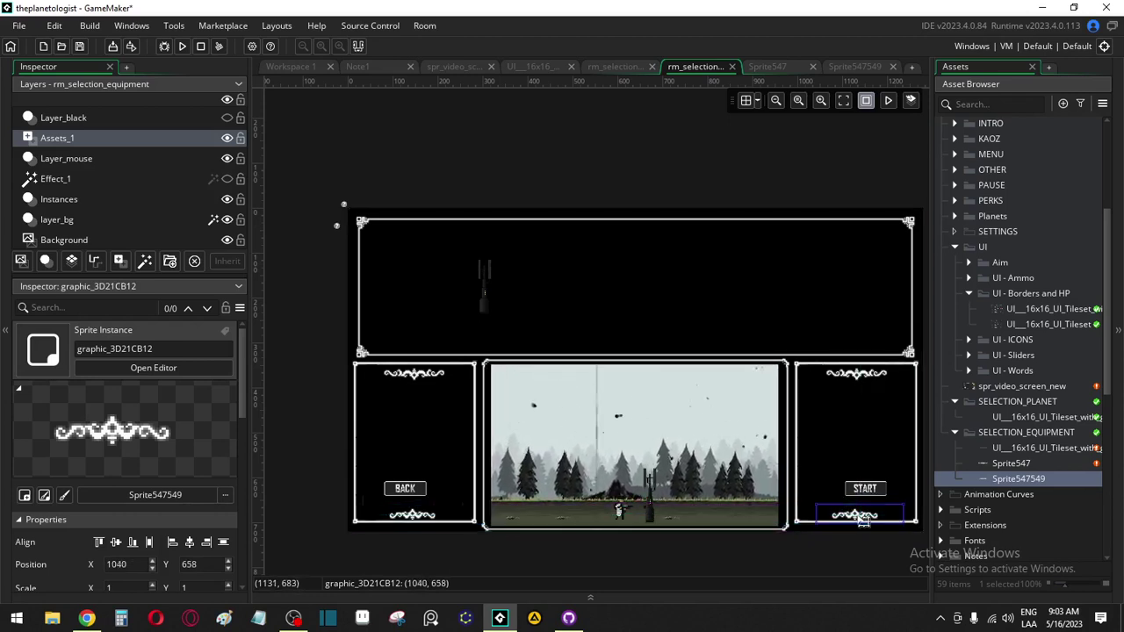
click(318, 427)
On the Instances layer, move the BACK button to 144, 531 and the START button to 1130, 531.5, centring them in their panels
click(59, 199)
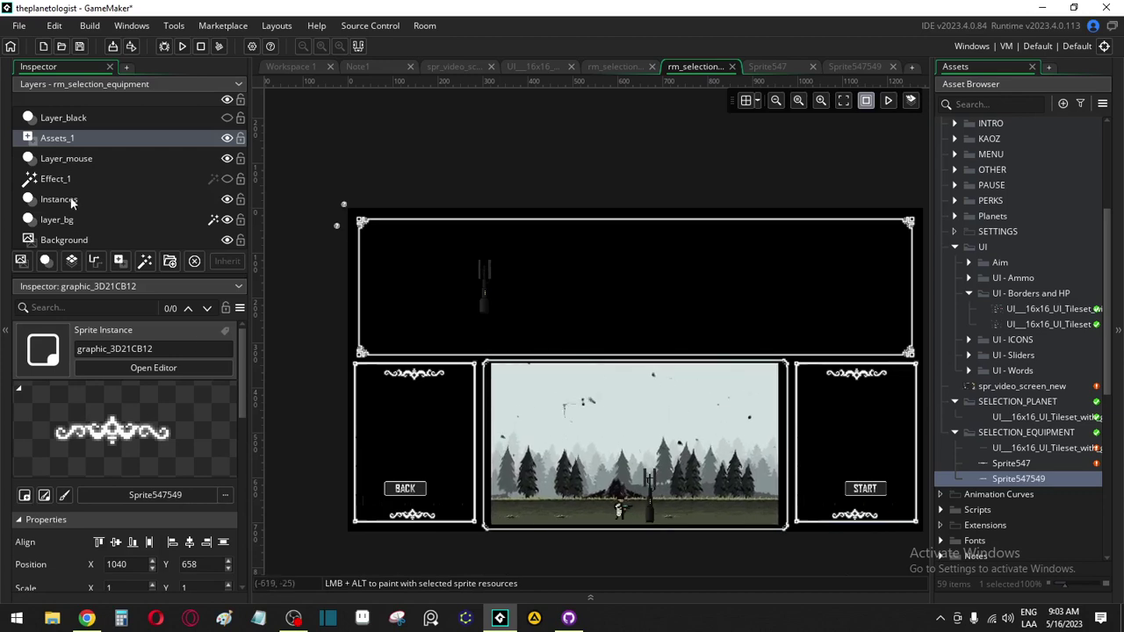
click(405, 488)
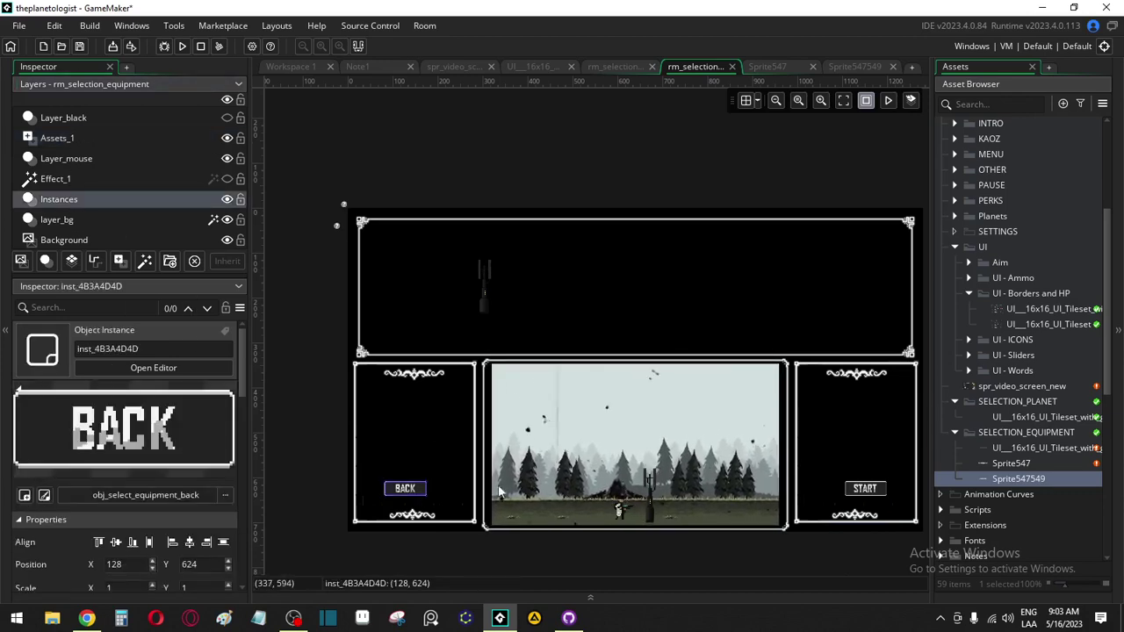
drag(413, 494, 420, 453)
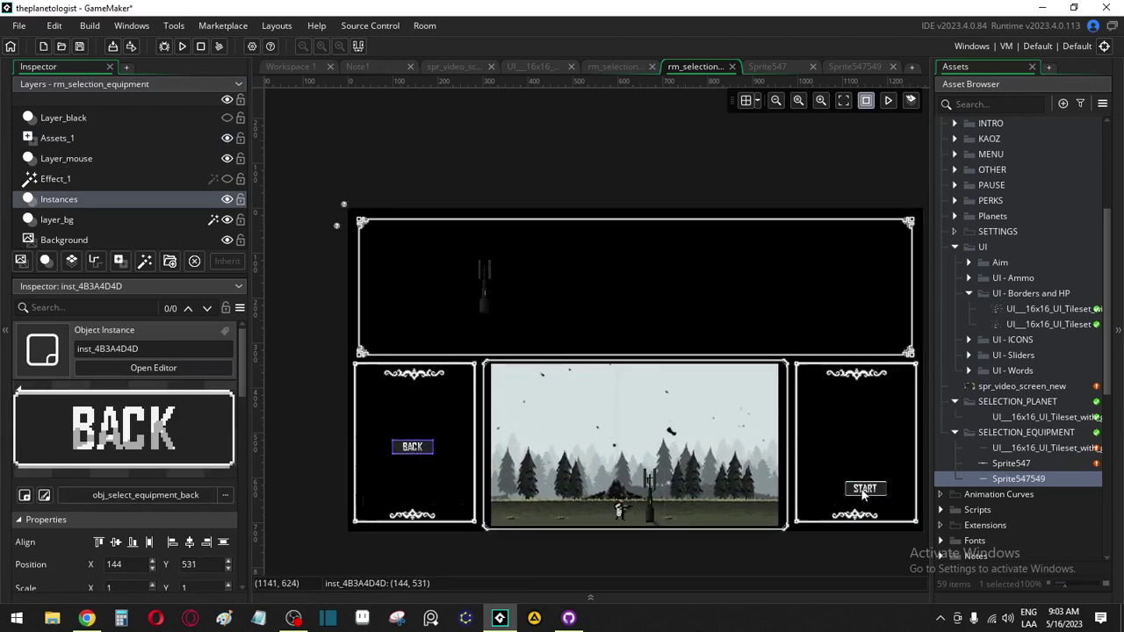
drag(865, 490, 866, 452)
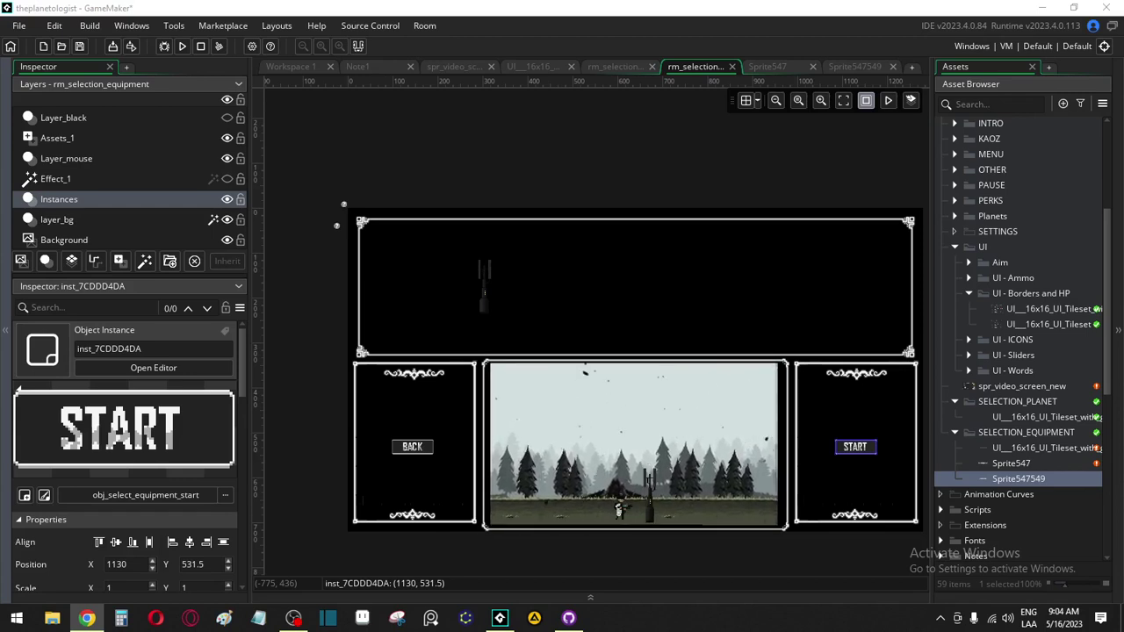
Run the game, start it, scan the WORLD 01 planet and continue to the equipment selection screen
click(181, 46)
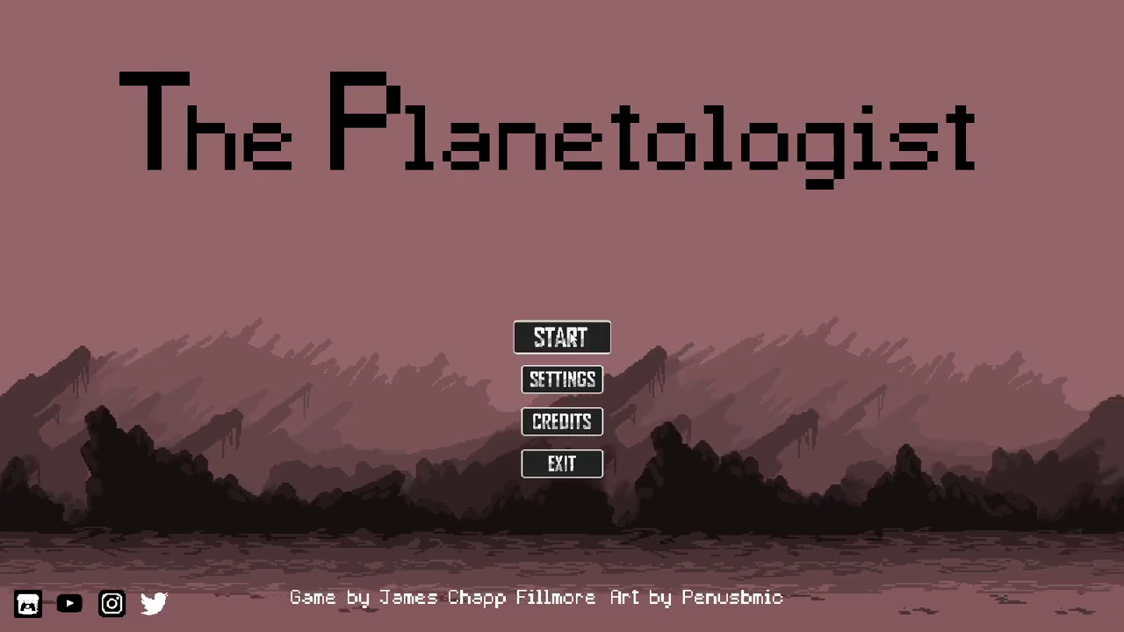
click(562, 337)
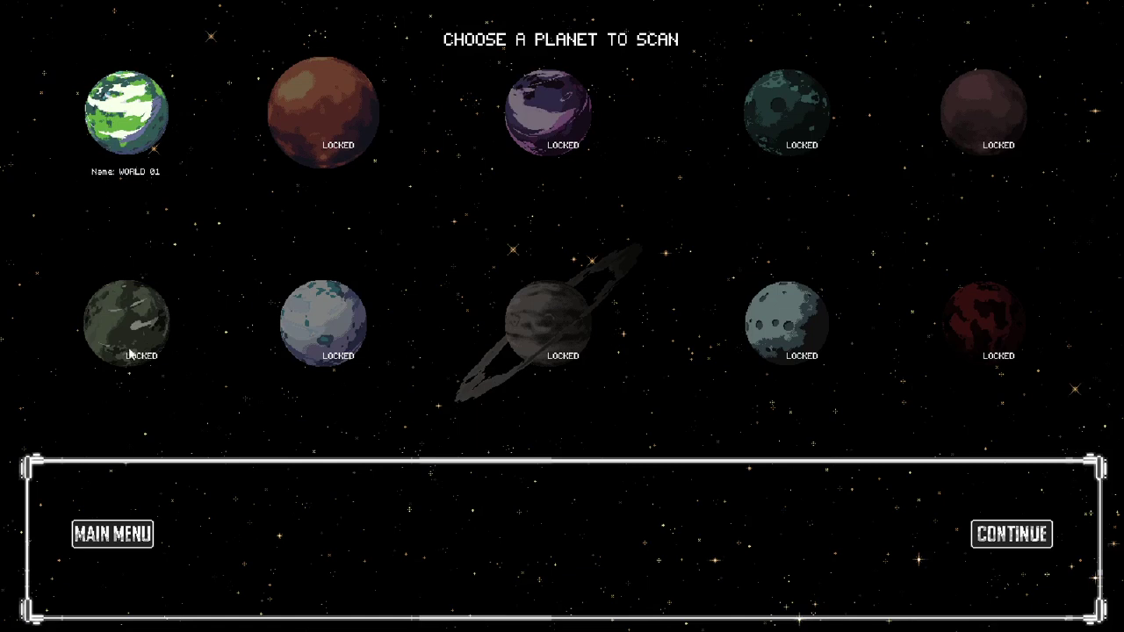
click(127, 113)
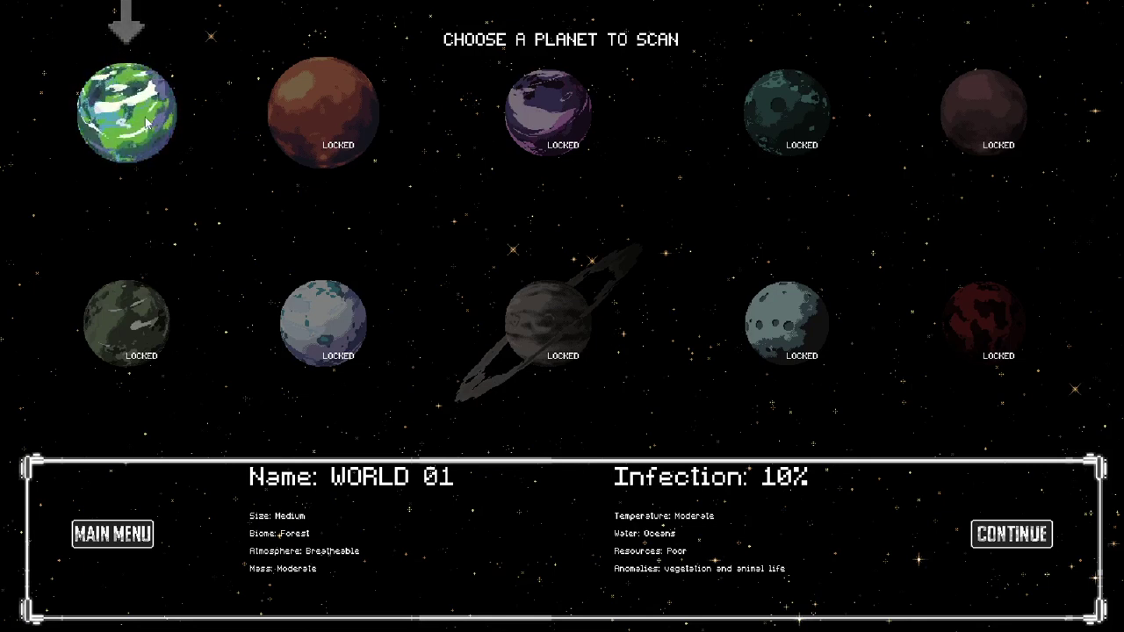
click(1010, 536)
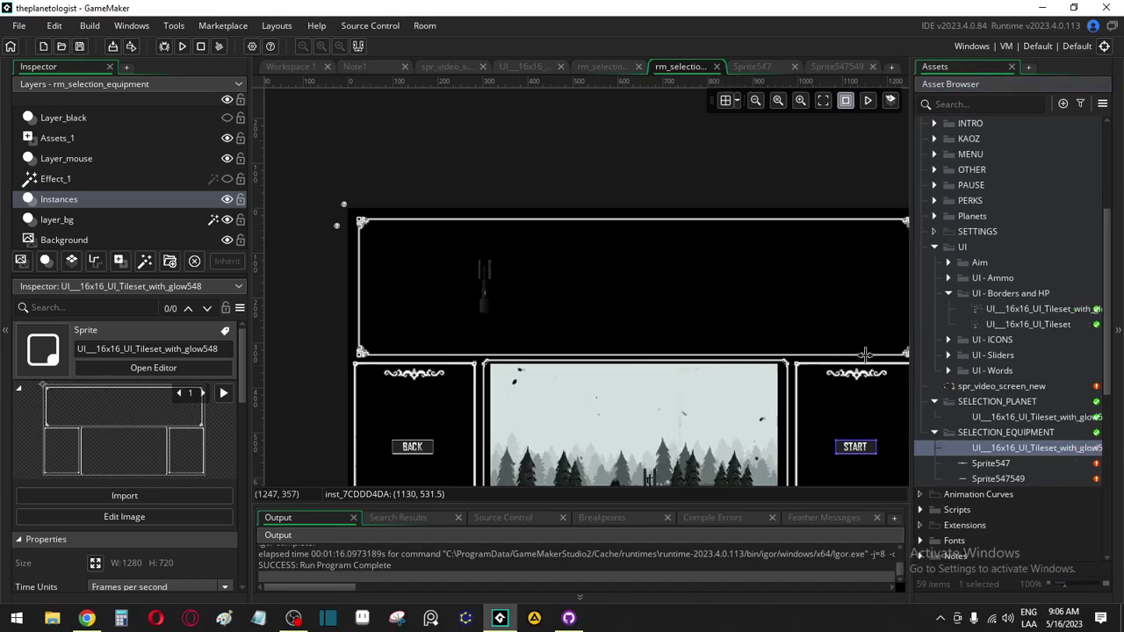
Open the UI__16x16_UI_Tileset_with_glow548 sprite and duplicate it in the SELECTION_EQUIPMENT group
double_click(823, 449)
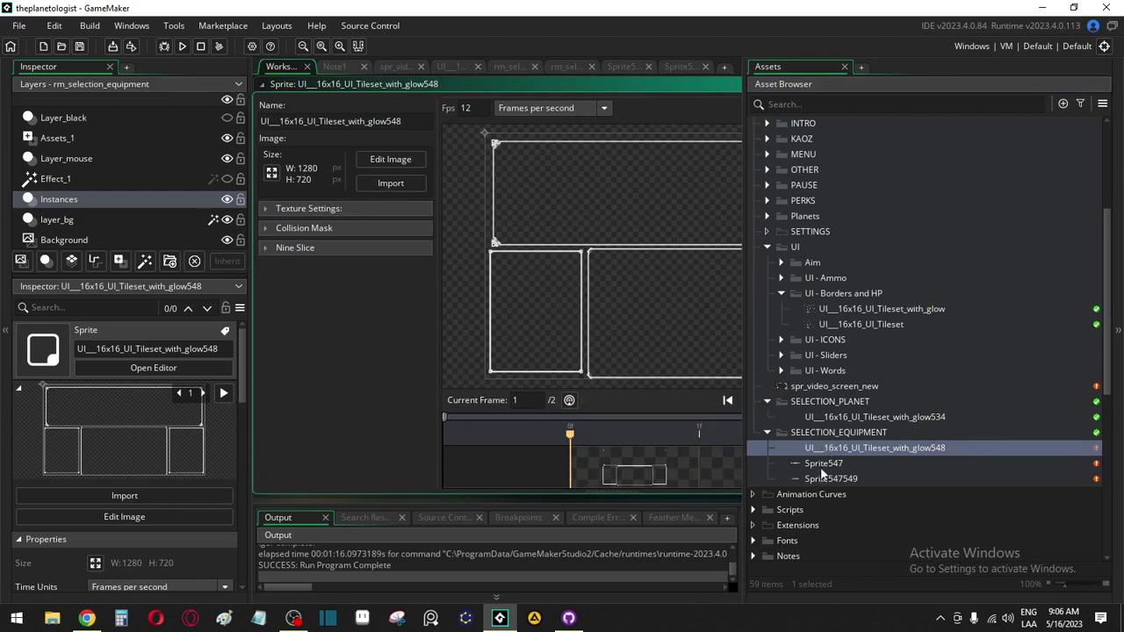
click(820, 463)
click(828, 447)
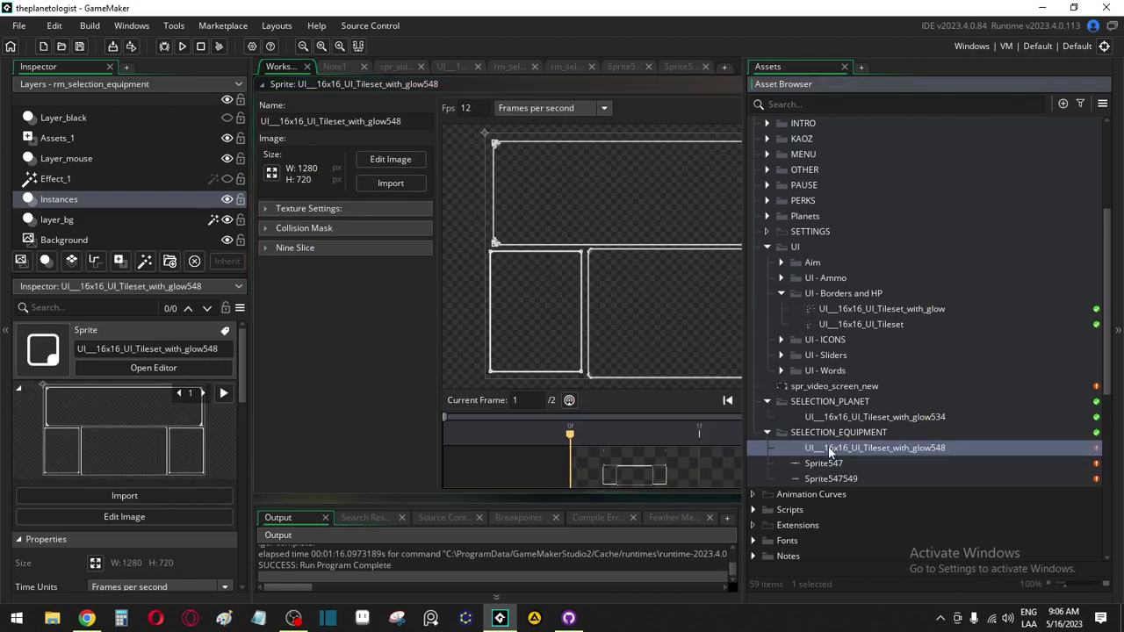
key(ctrl+d)
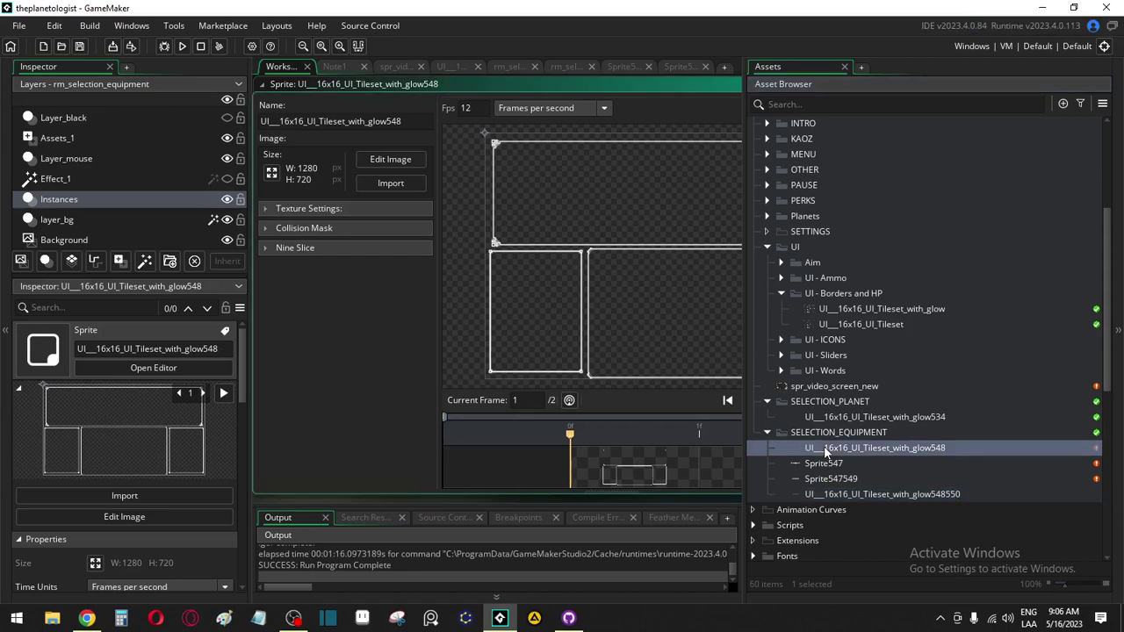
Delete the second frame with the ornament tiles from UI__16x16_UI_Tileset_with_glow548 and move its duplicate above it in the group
click(390, 159)
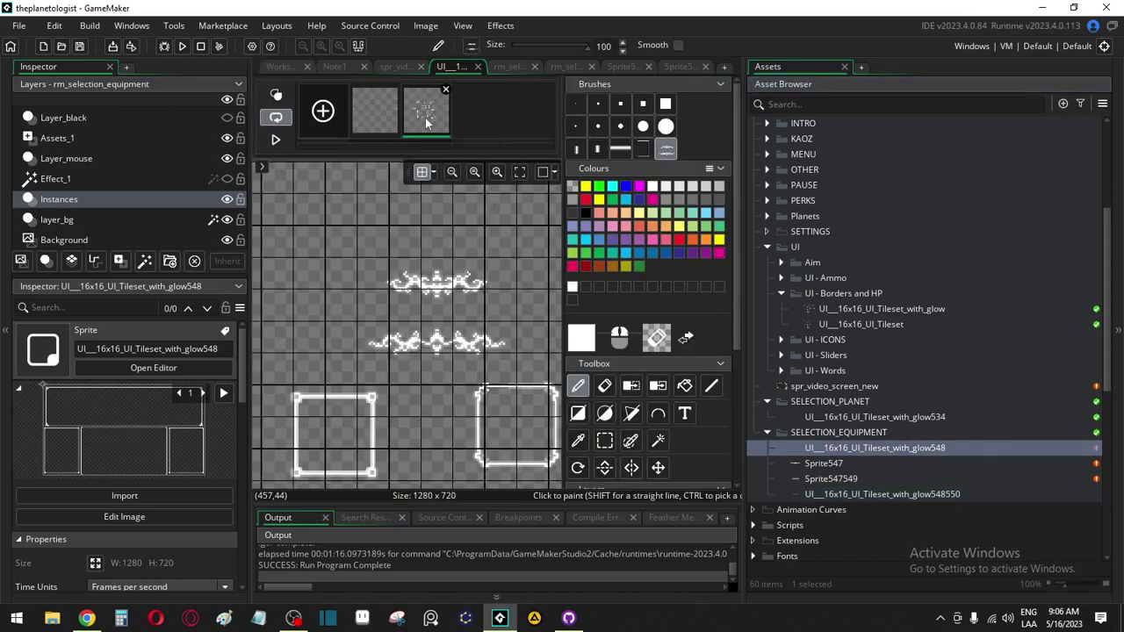
click(446, 89)
drag(842, 494, 856, 449)
Rename the UI__16x16_UI_Tileset_with_glow548 sprite as spr_selection_equipment_ui
click(843, 463)
click(843, 463)
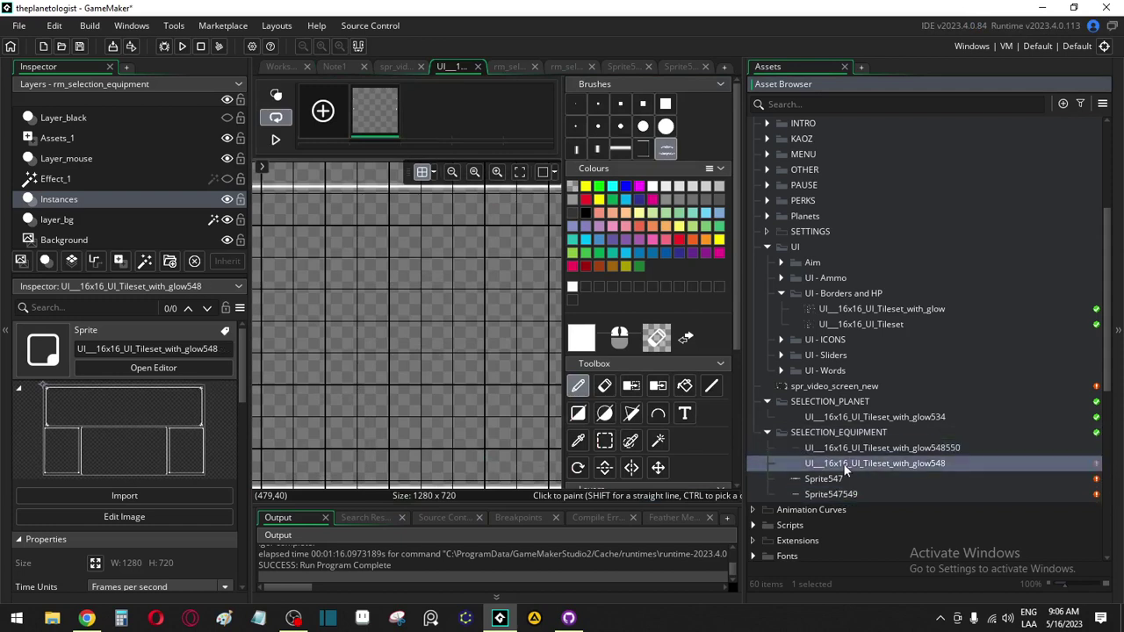
text(sp)
text(r_)
text(planet)
key(BackSpace)
key(BackSpace)
key(BackSpace)
key(BackSpace)
key(BackSpace)
key(BackSpace)
text(selection_equipment_ui)
key(Return)
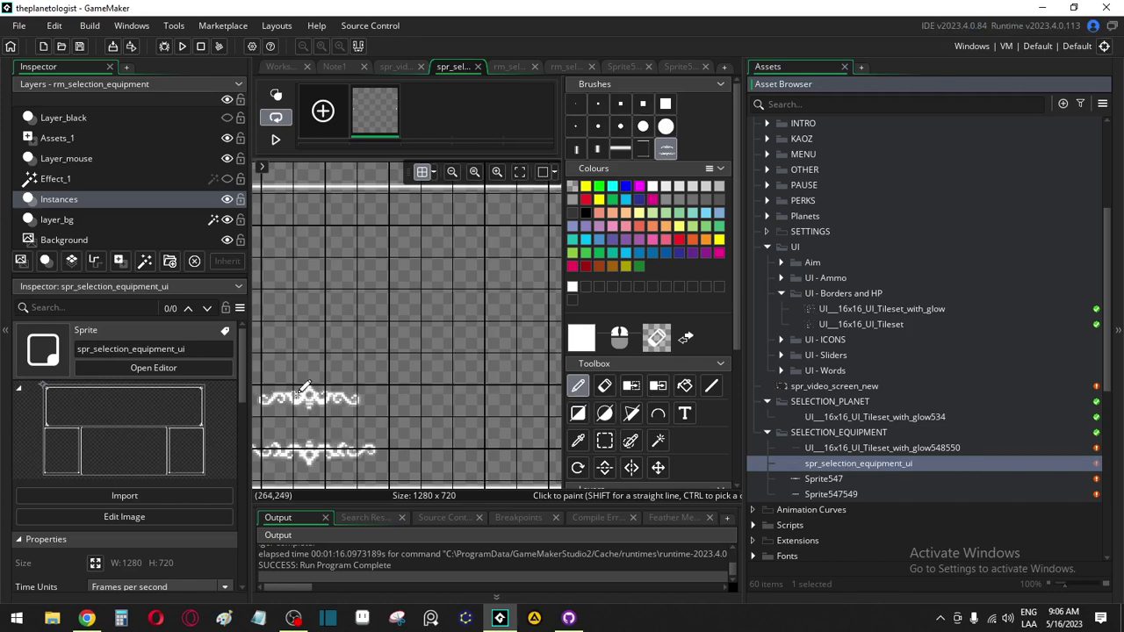
Show the spr_video_screen_new title image in the enlarged editing area, with the surrounding docks hidden
click(397, 67)
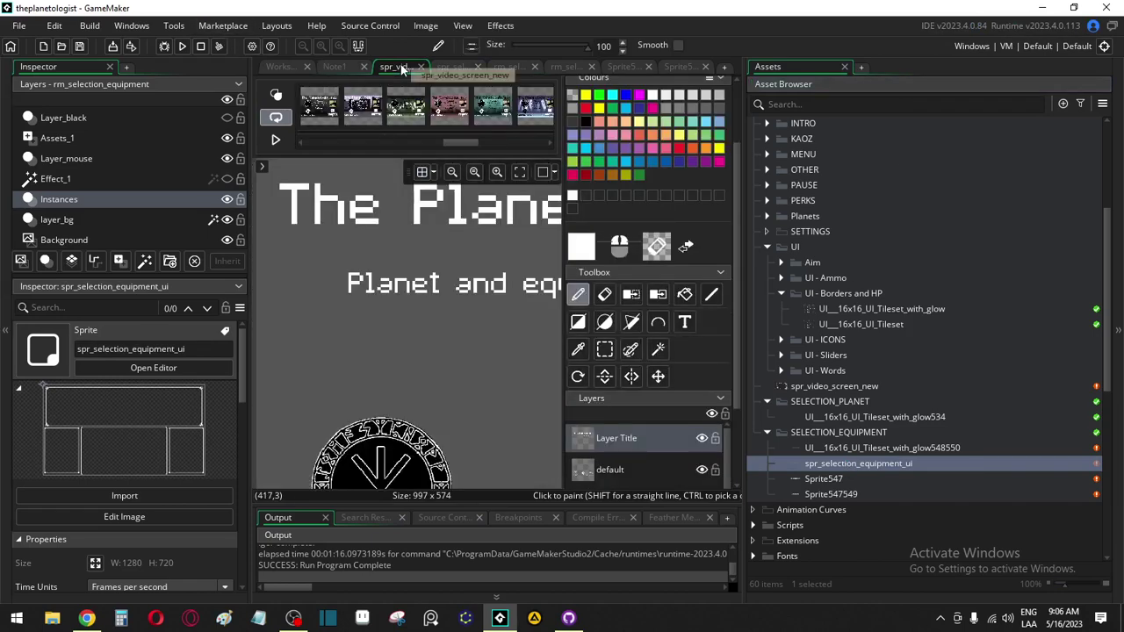
click(359, 47)
click(890, 172)
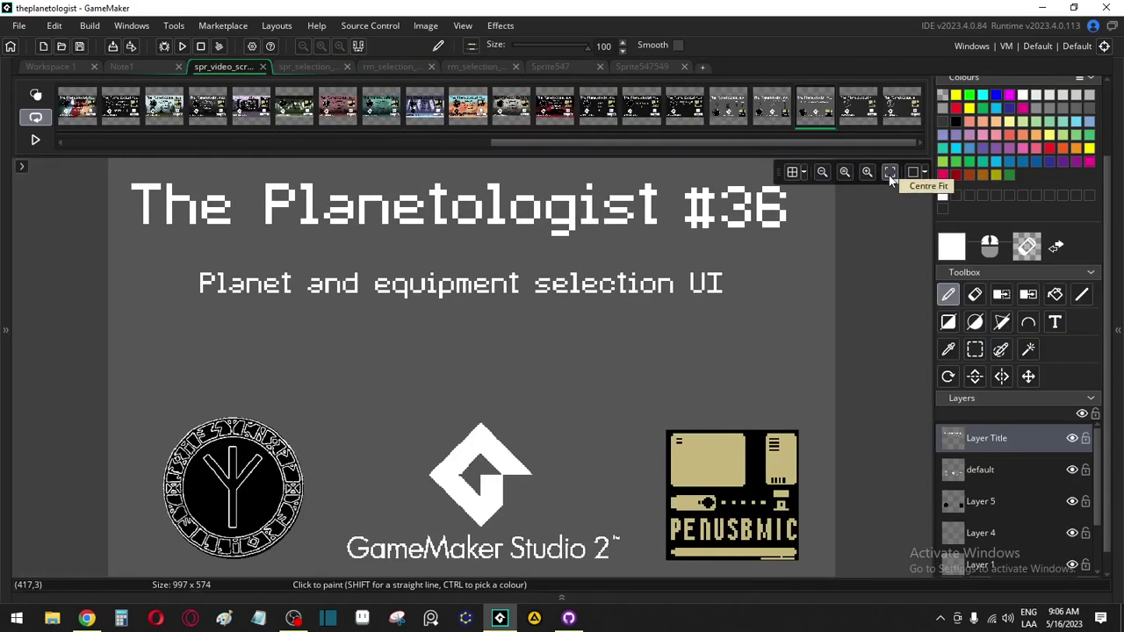